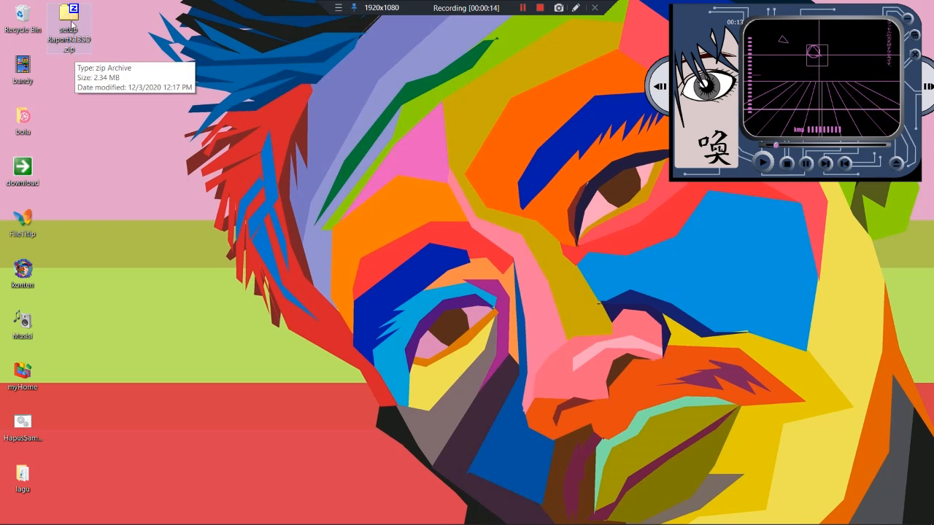
- Extract setup RaportK13SD.zip onto the desktop with 7-Zip's Extract Here, entering the archive password
right_click(72, 24)
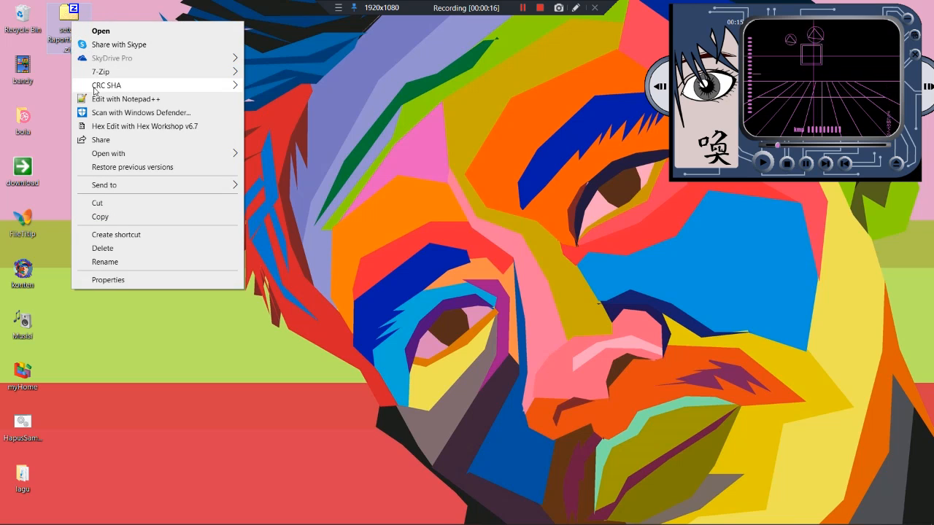
mouse_move(97, 76)
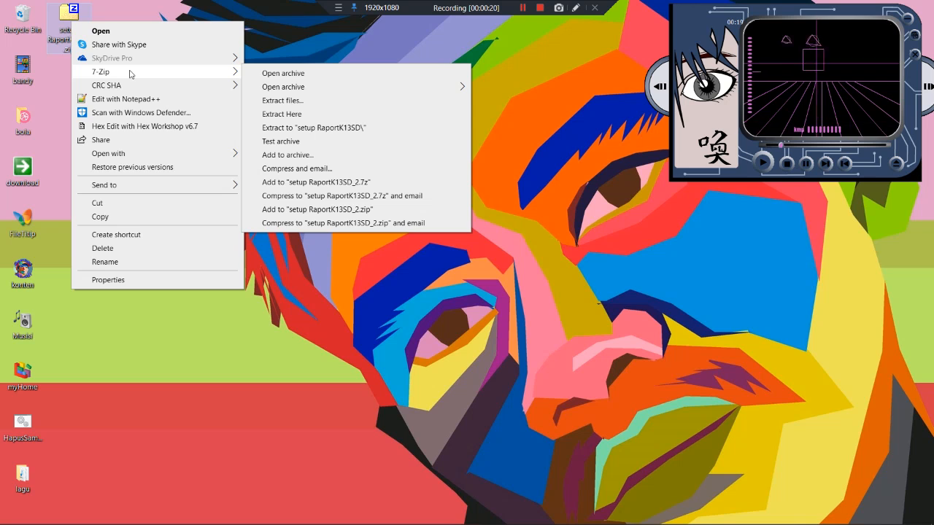
click(278, 115)
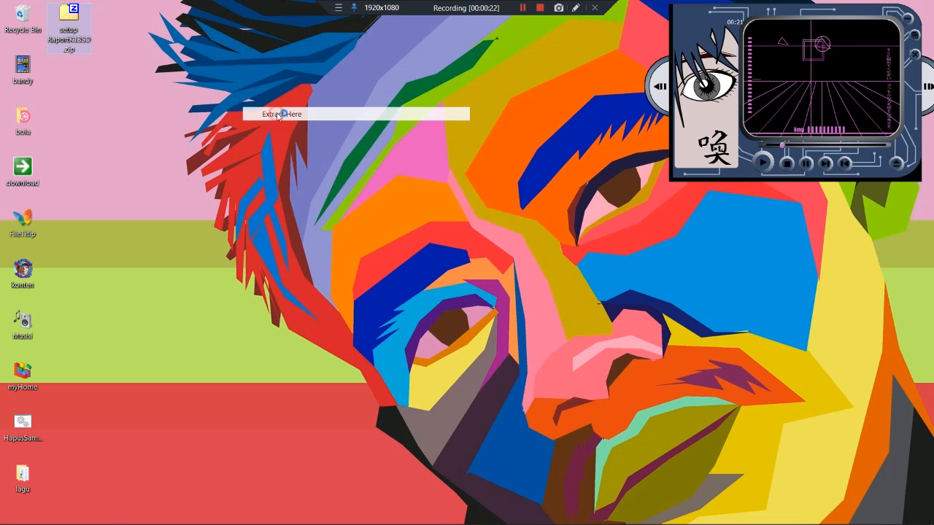
click(454, 251)
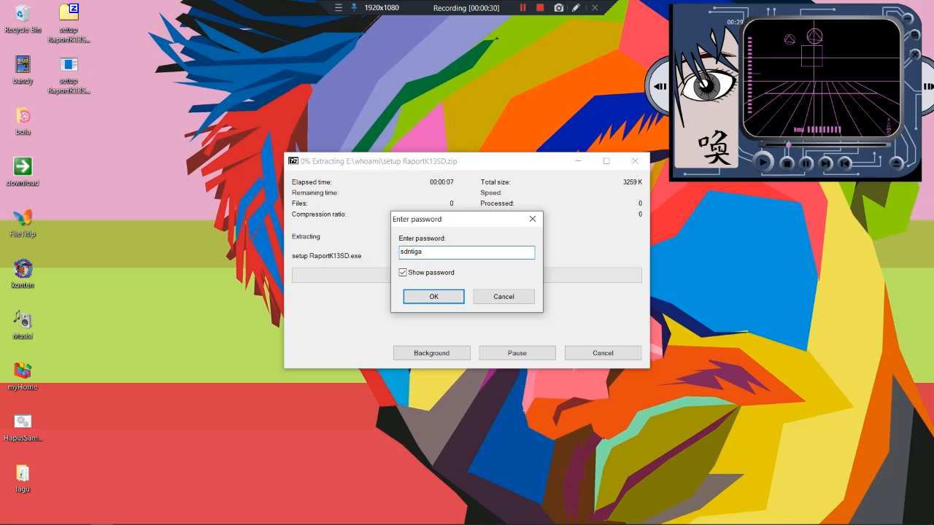
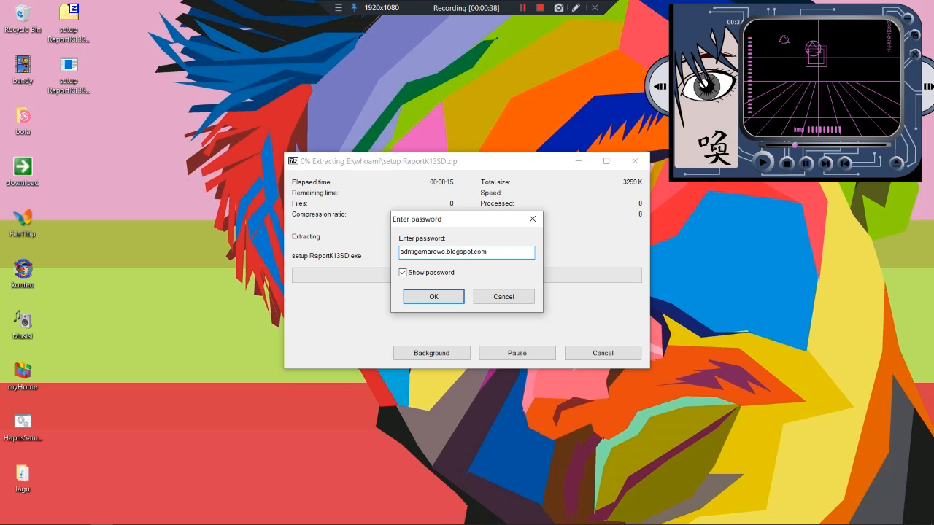
click(434, 296)
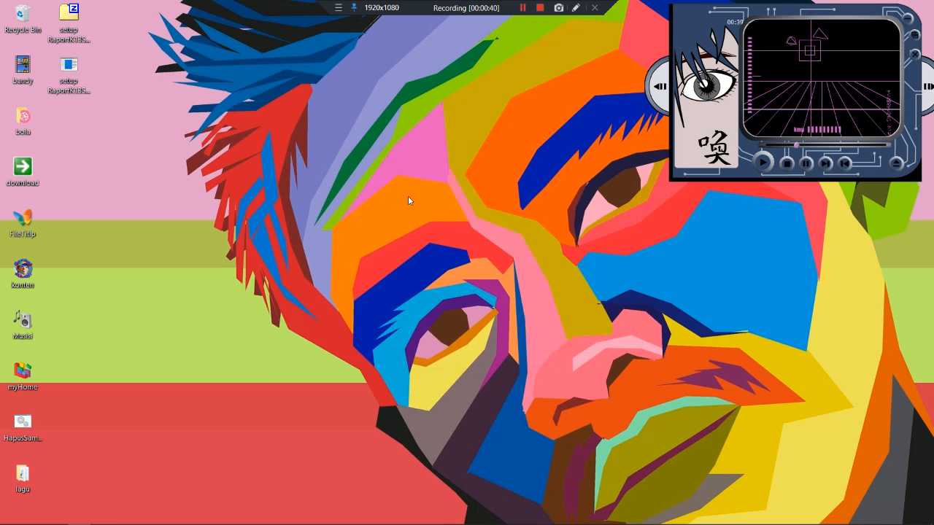
- Refresh the desktop and select the extracted setup RaportK13SD.exe
right_click(107, 65)
click(116, 96)
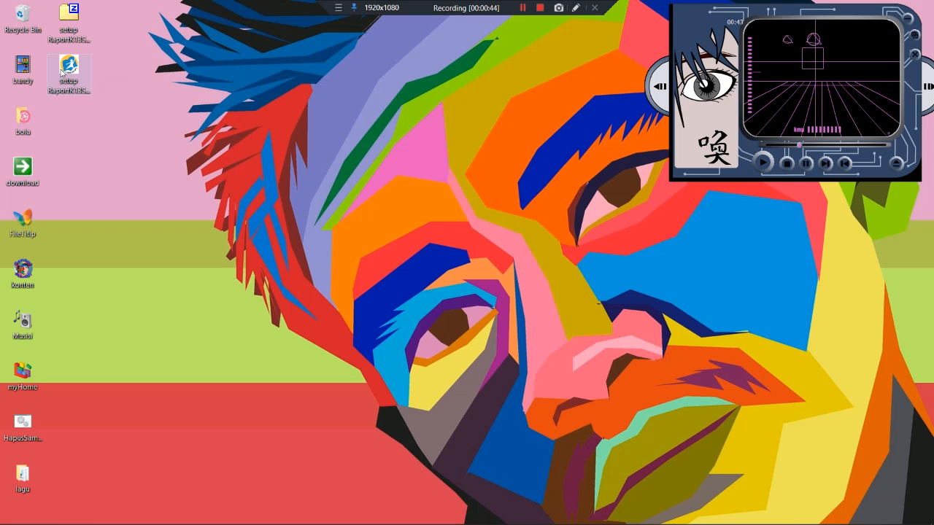
click(61, 71)
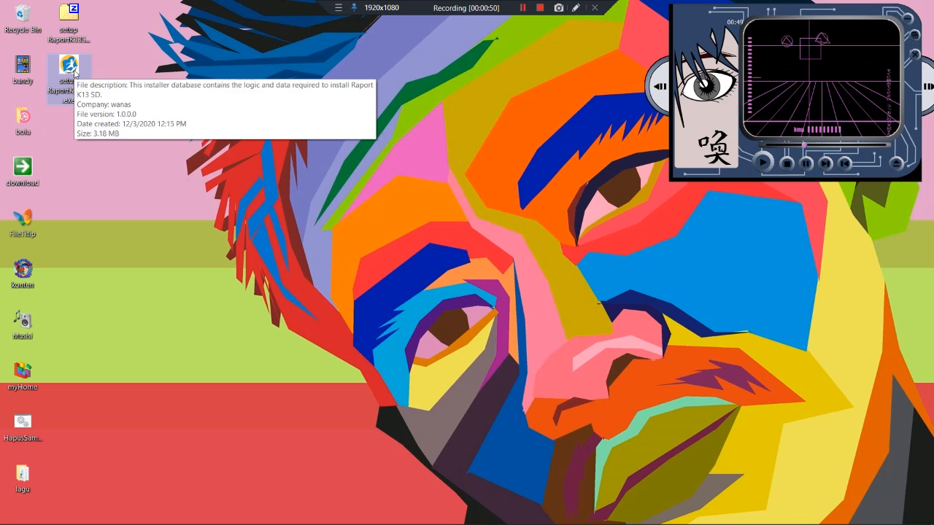
- Run the installer, keep the default folder, install, and finish the wizard
double_click(74, 70)
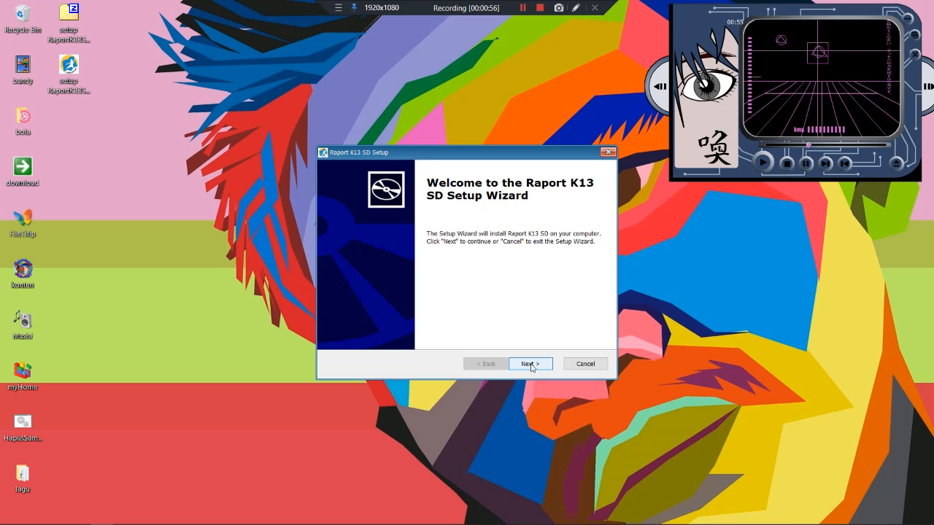
click(531, 364)
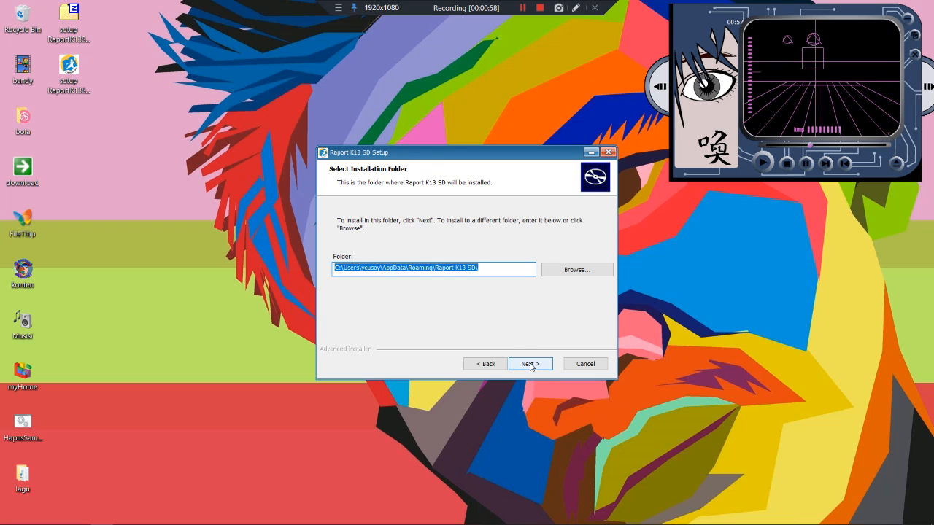
click(530, 364)
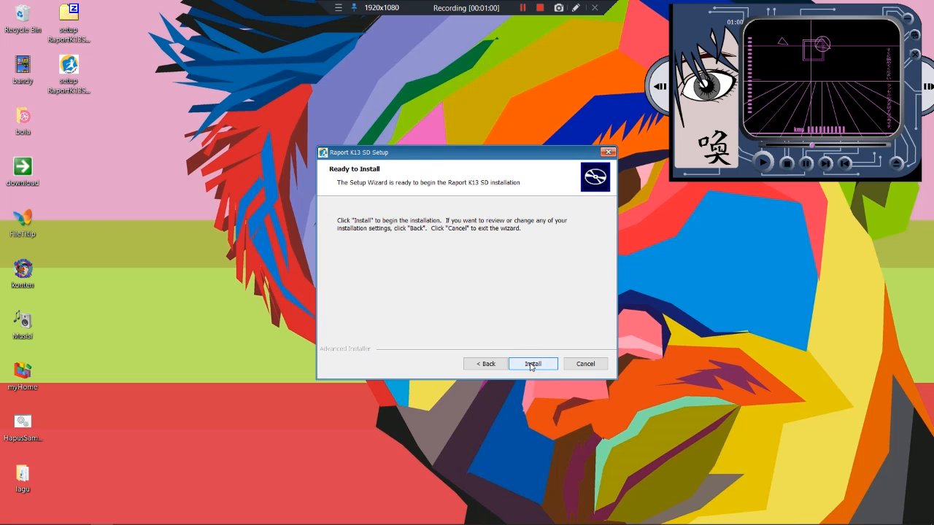
click(531, 365)
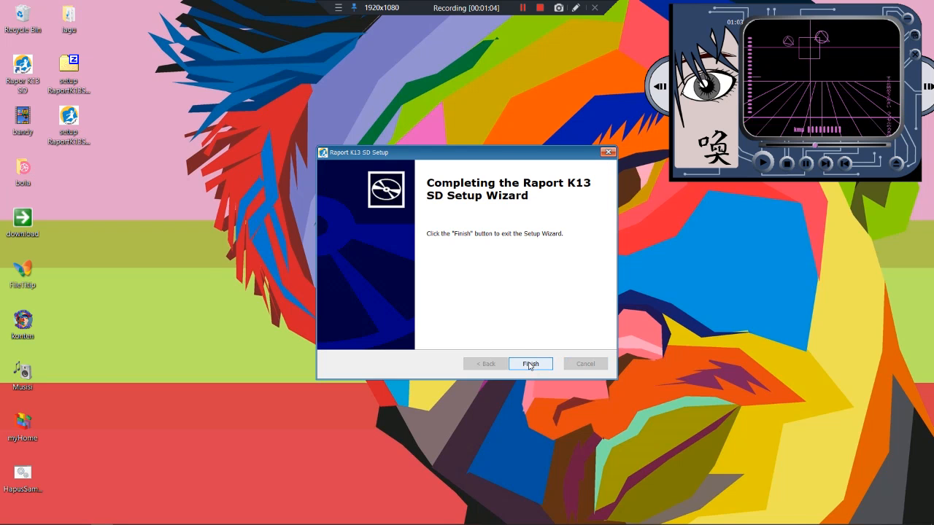
click(530, 364)
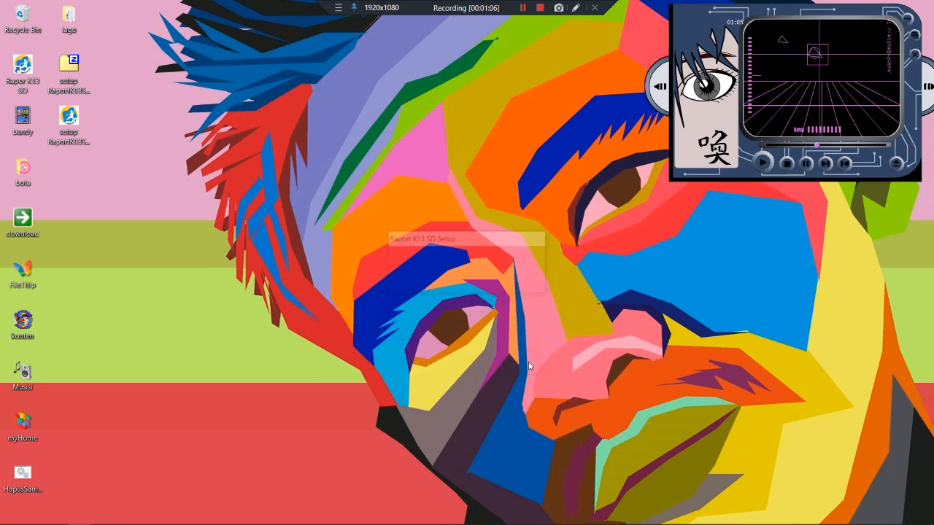
- Refresh the desktop and launch the new Rapor K13 SD shortcut
right_click(239, 110)
click(263, 148)
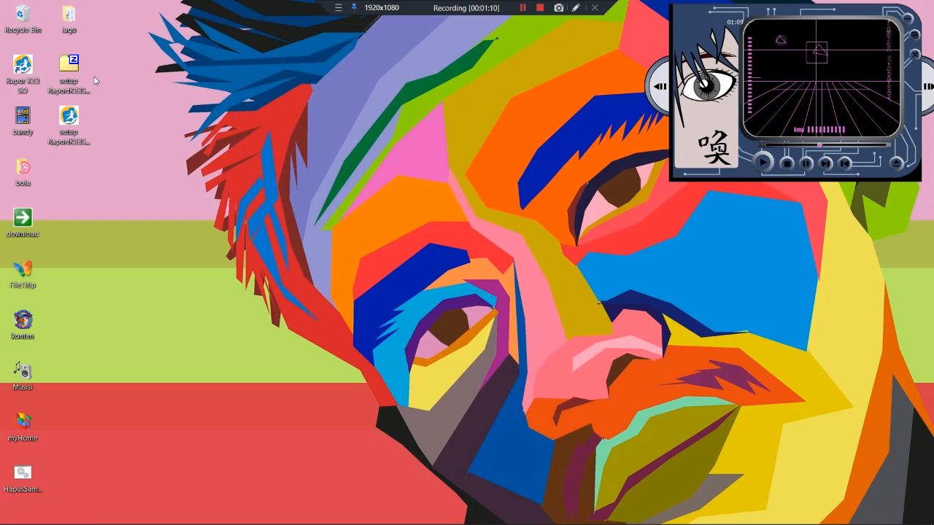
click(21, 69)
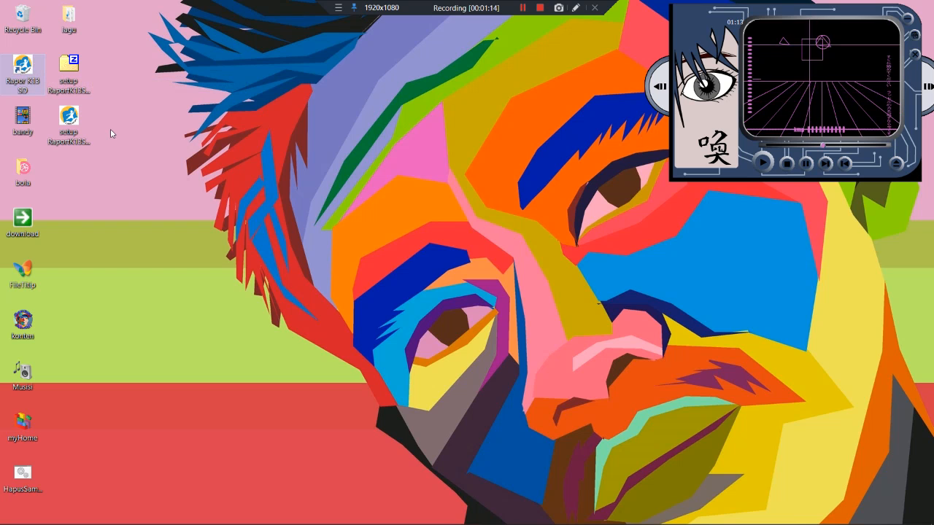
click(70, 107)
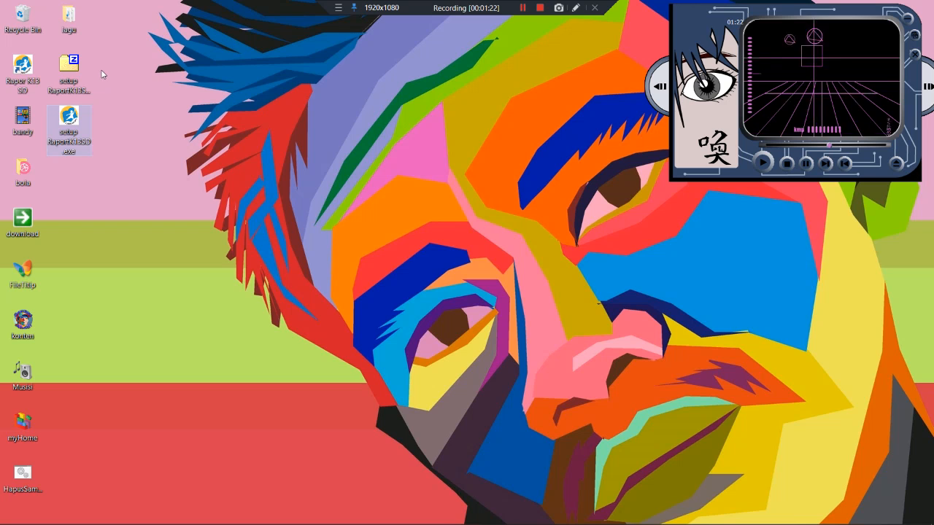
click(16, 73)
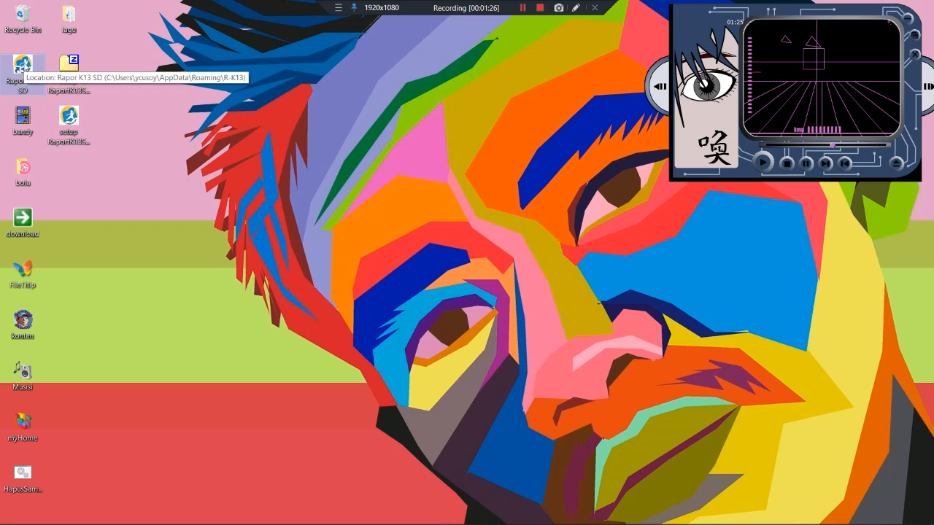
double_click(26, 66)
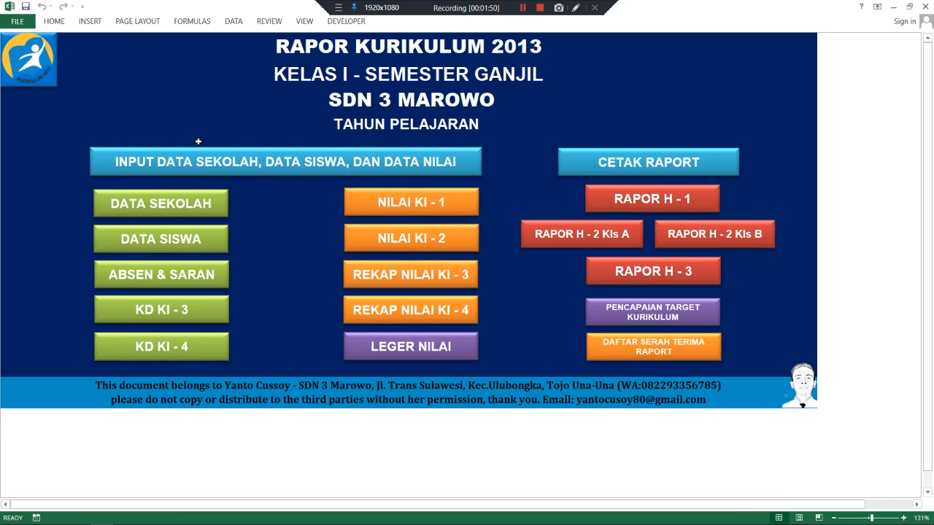
- Open the DATA SEKOLAH sheet and review the school contact cells and spare subject rows
click(149, 202)
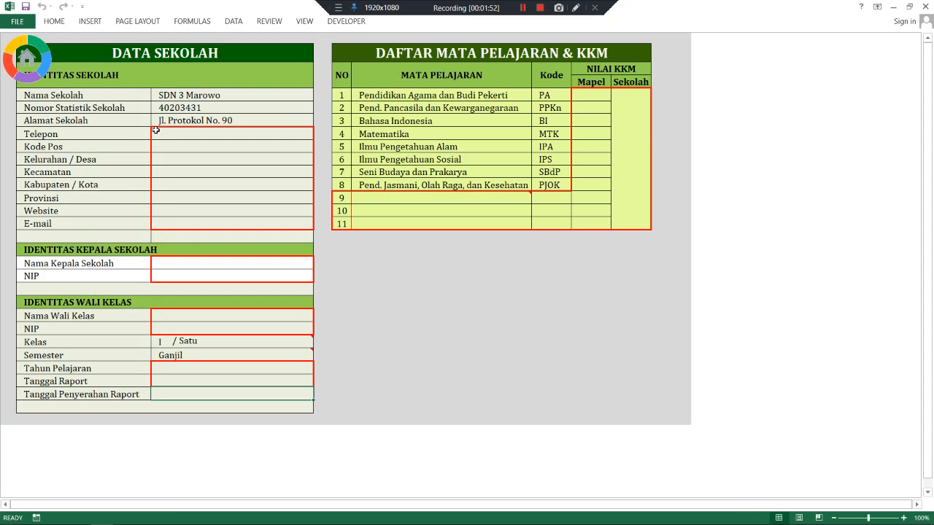
click(155, 130)
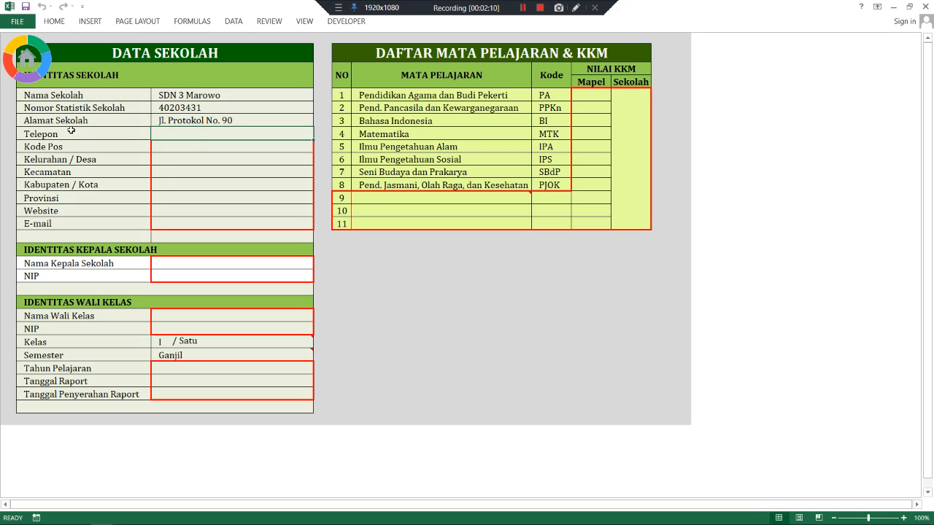
drag(183, 136, 184, 222)
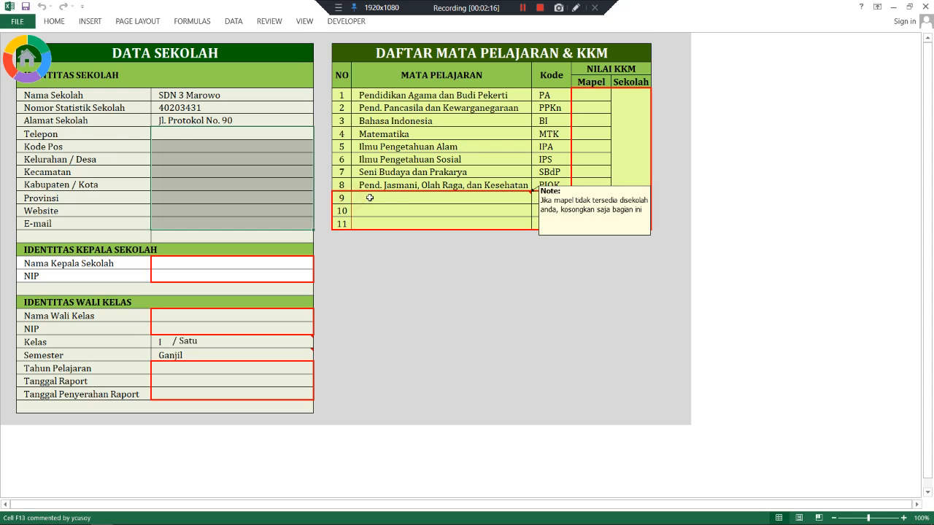
click(394, 202)
drag(395, 202, 396, 224)
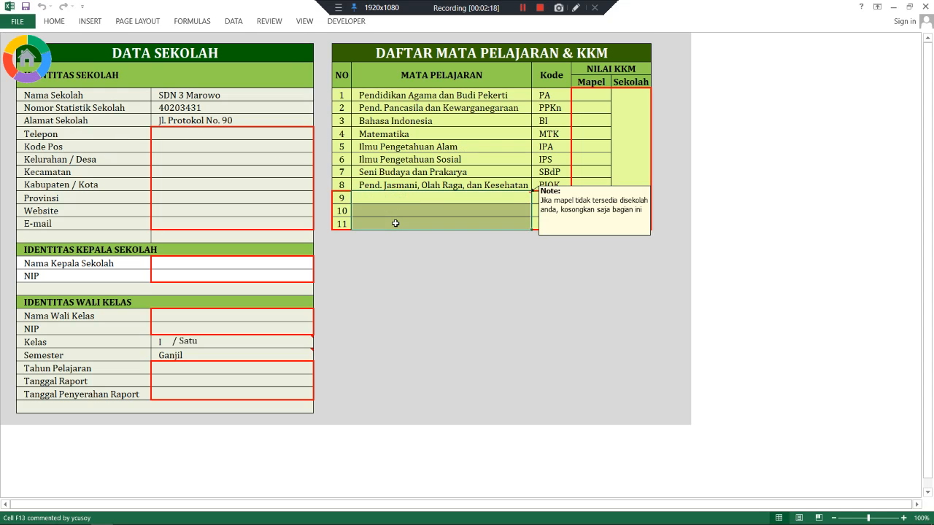
- Review the KKM, principal, class teacher and school year cells, ending on Telepon
click(604, 98)
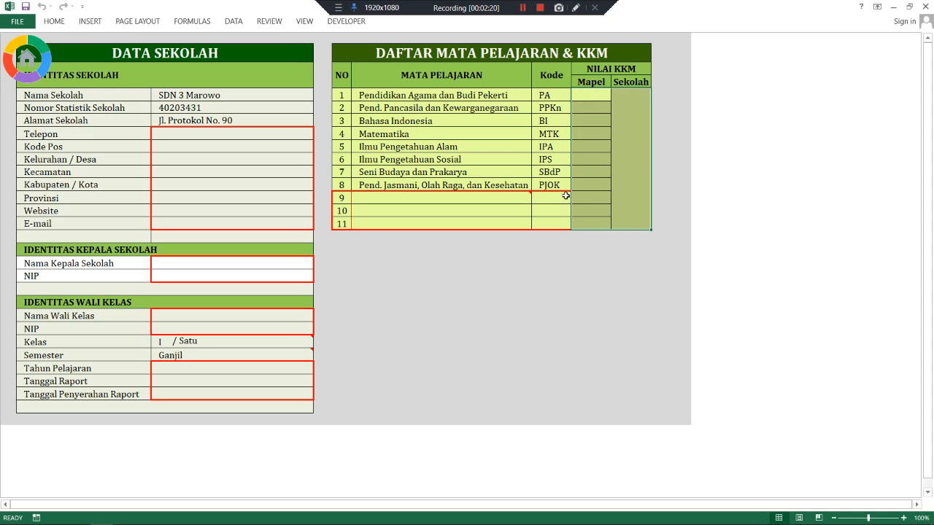
drag(552, 197, 550, 219)
drag(425, 202, 395, 223)
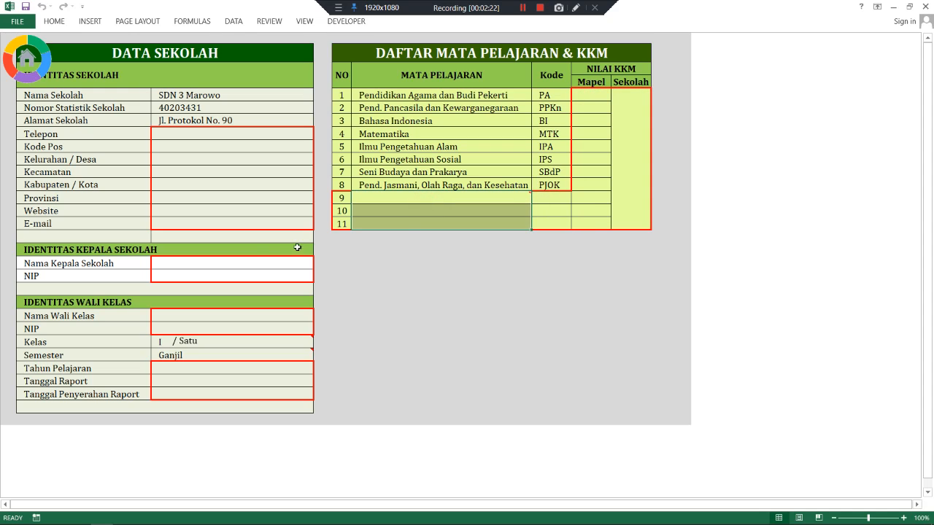
drag(246, 264, 245, 277)
drag(226, 315, 222, 329)
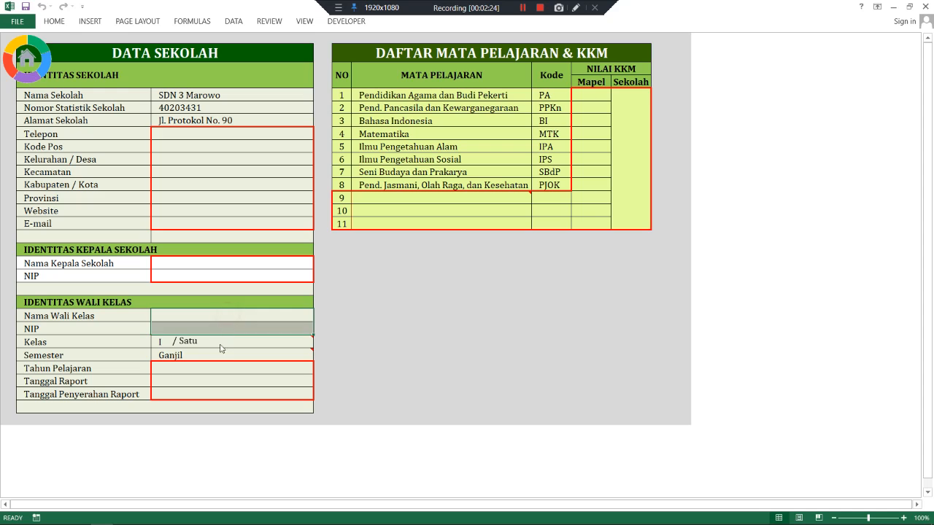
drag(214, 368, 214, 380)
click(198, 138)
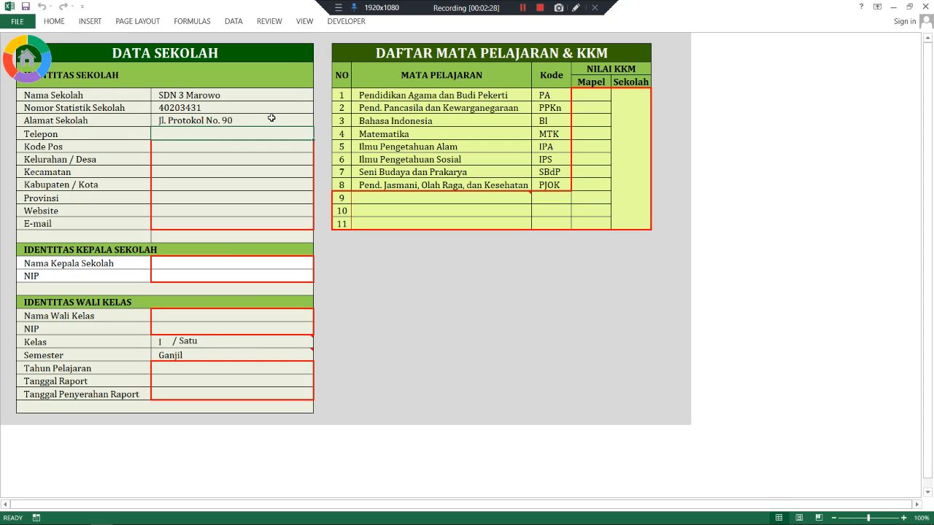
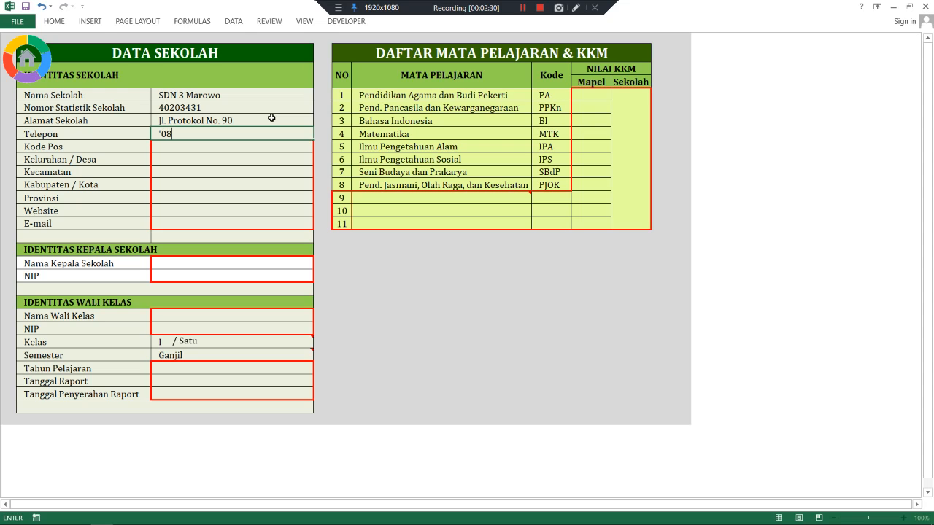
- Enter the school's phone number, postal code, village Bonevoto and subdistrict Ulubongka
key(Return)
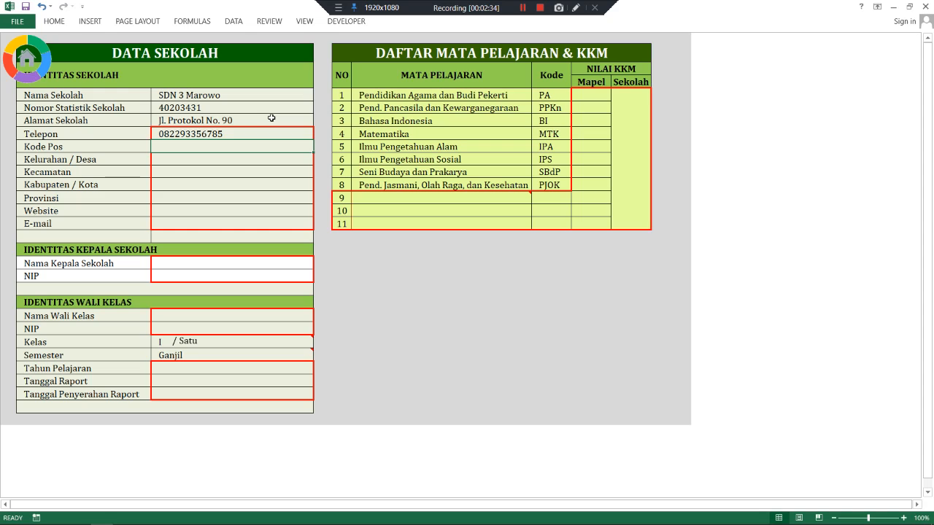
text(9468)
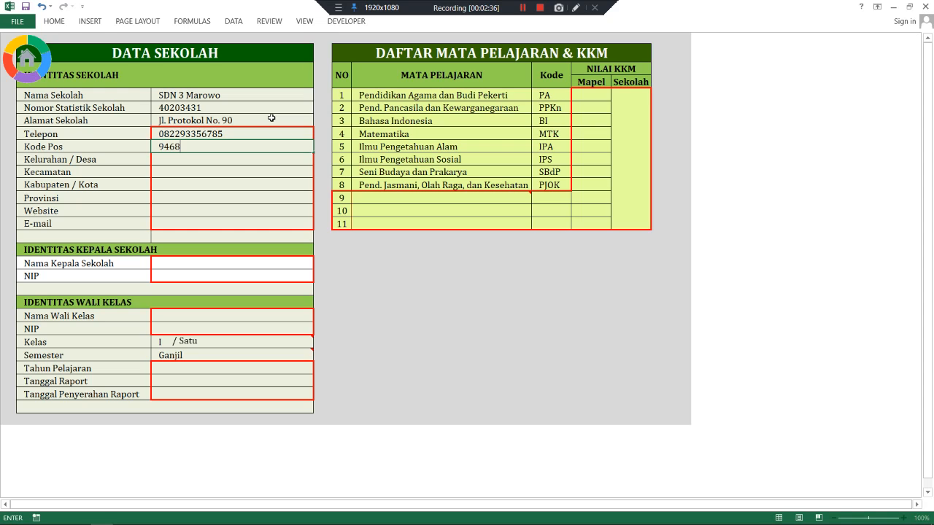
text(2)
key(Return)
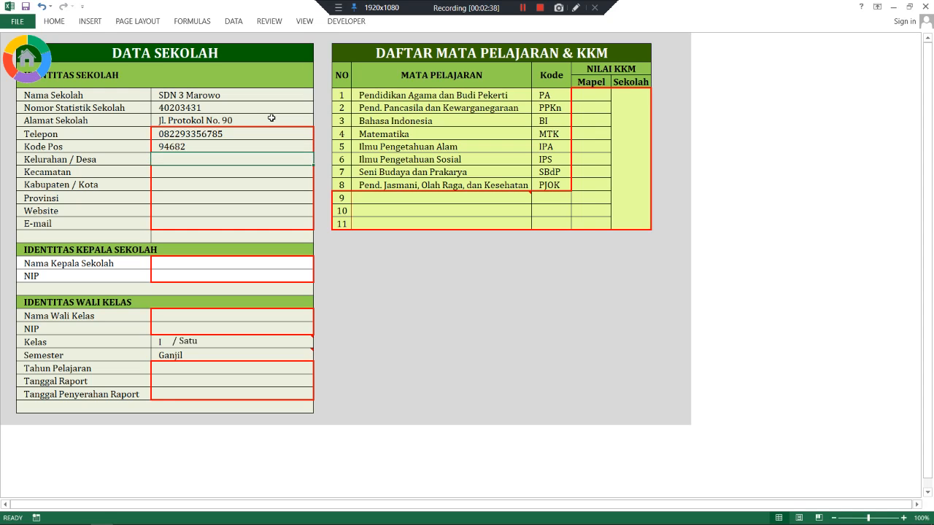
text(Bonevoto)
key(Return)
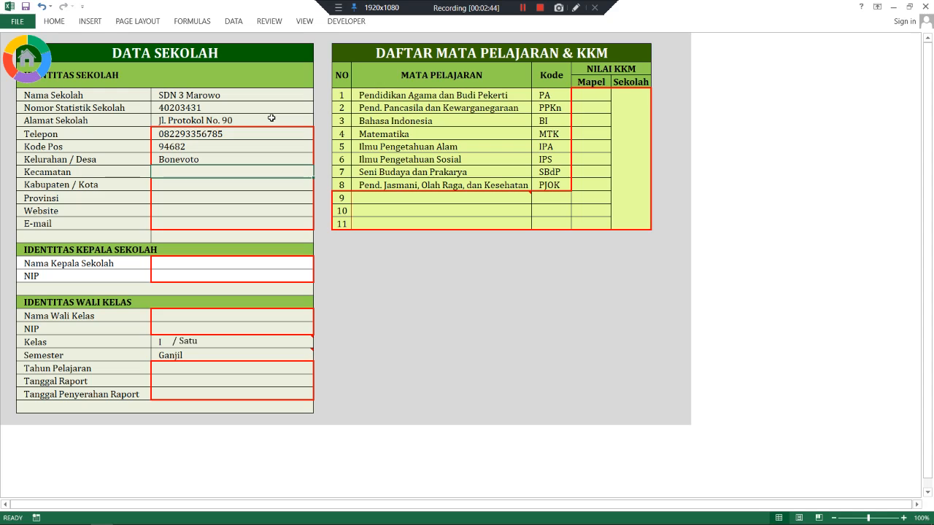
text(U)
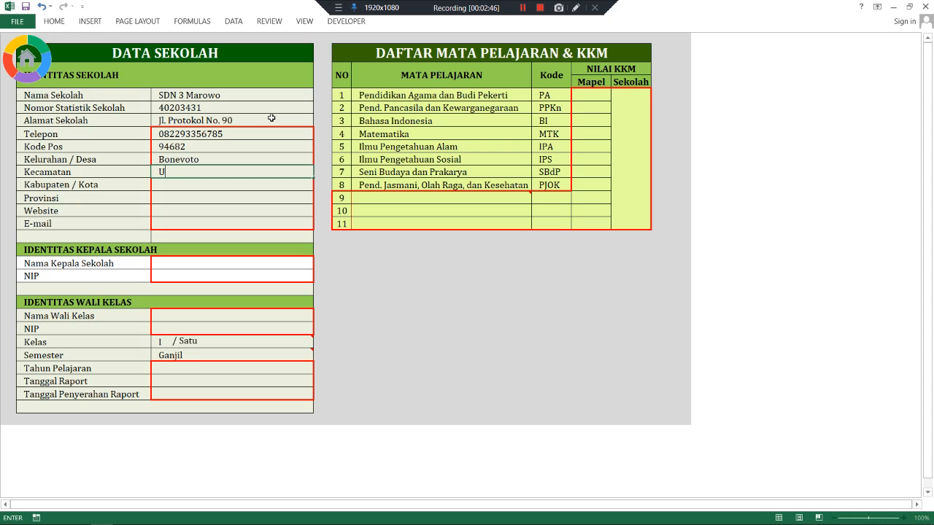
text(lubongka)
key(Return)
- Enter regency Tojo Una-Una, province Sulawesi Tengah, the school website and its e-mail address
text(Tojo Una-Una)
key(Return)
text(Sulawesi Tengah)
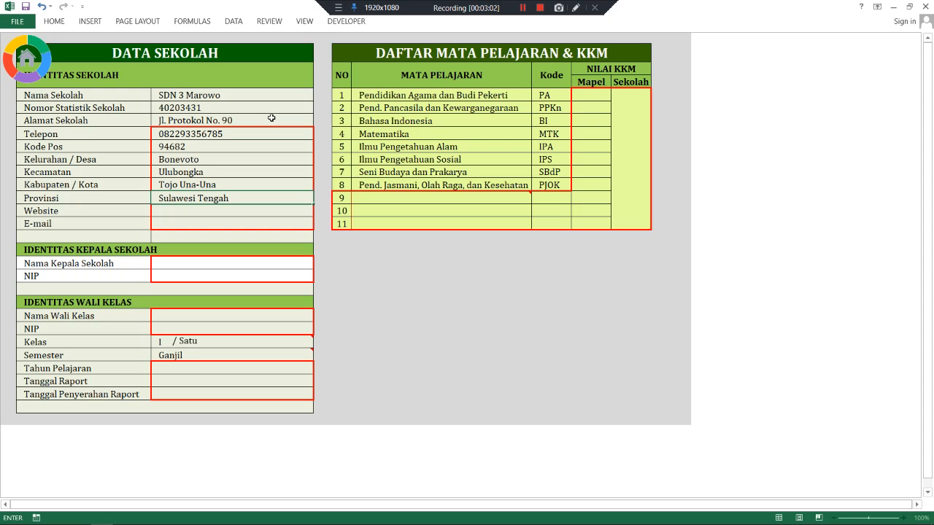
key(Return)
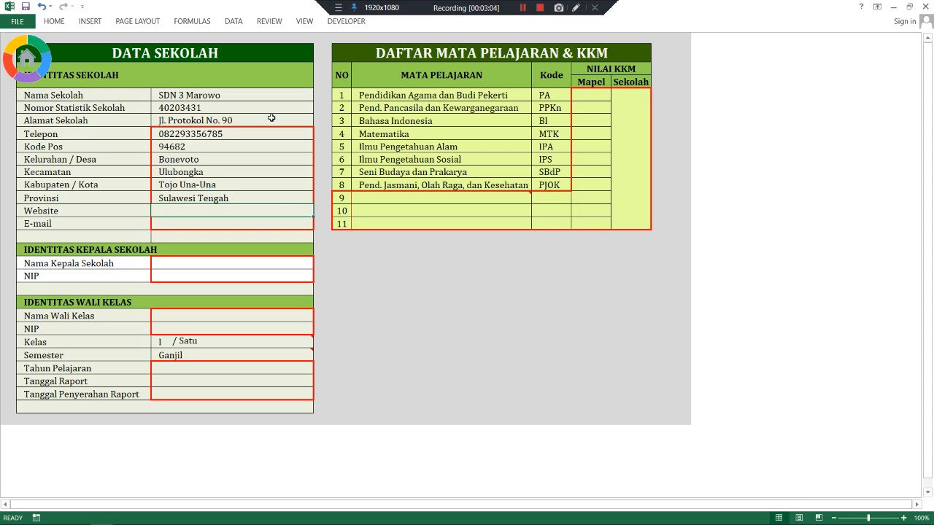
text(sdn)
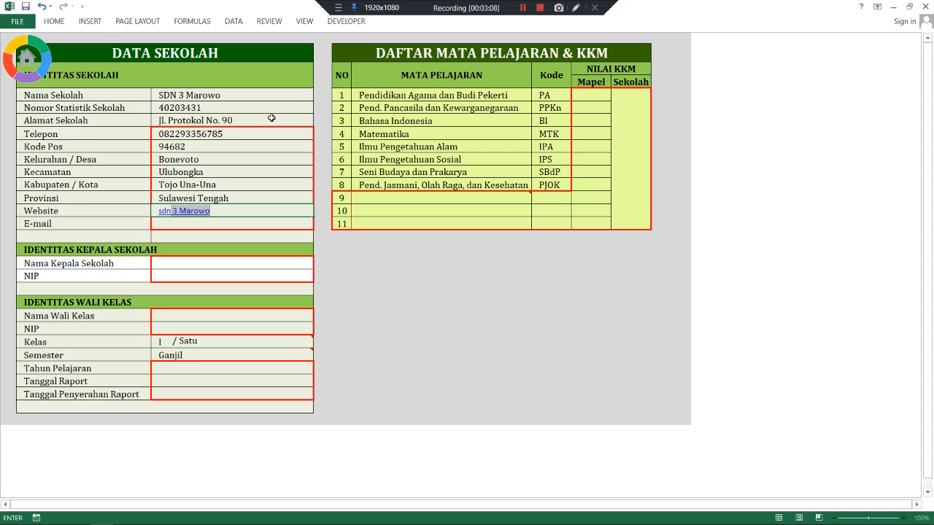
text(tiga)
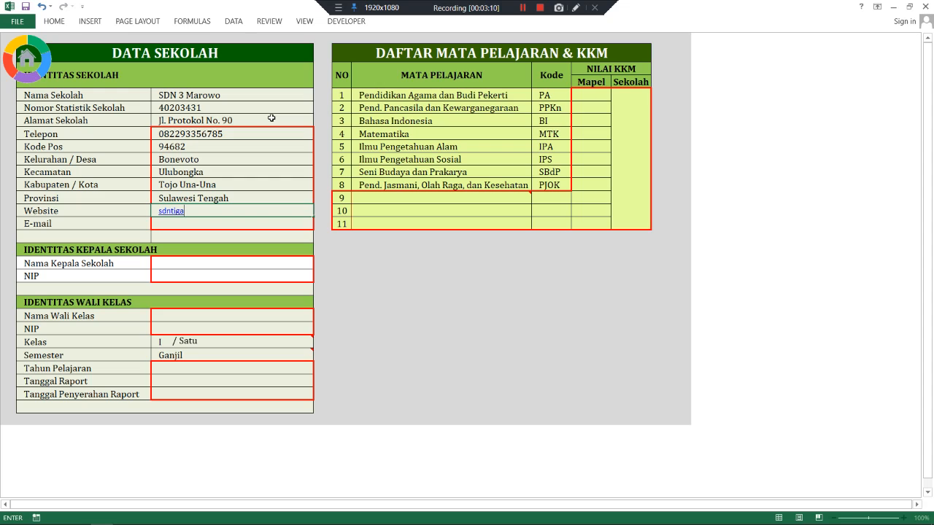
text(marowo.blogspot.com)
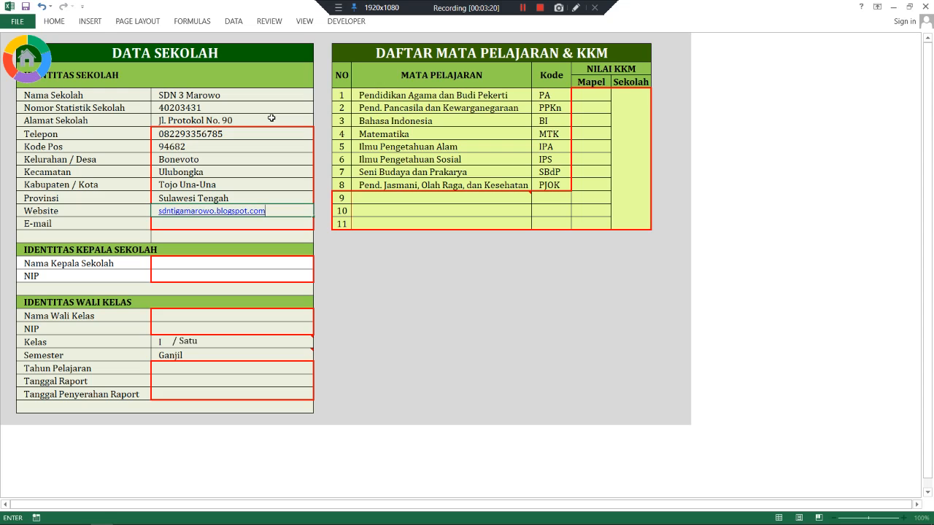
key(Return)
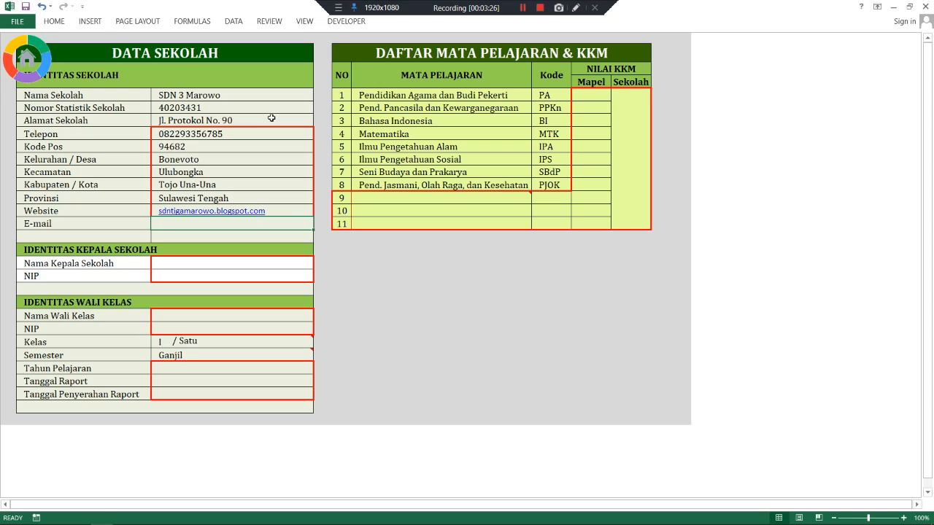
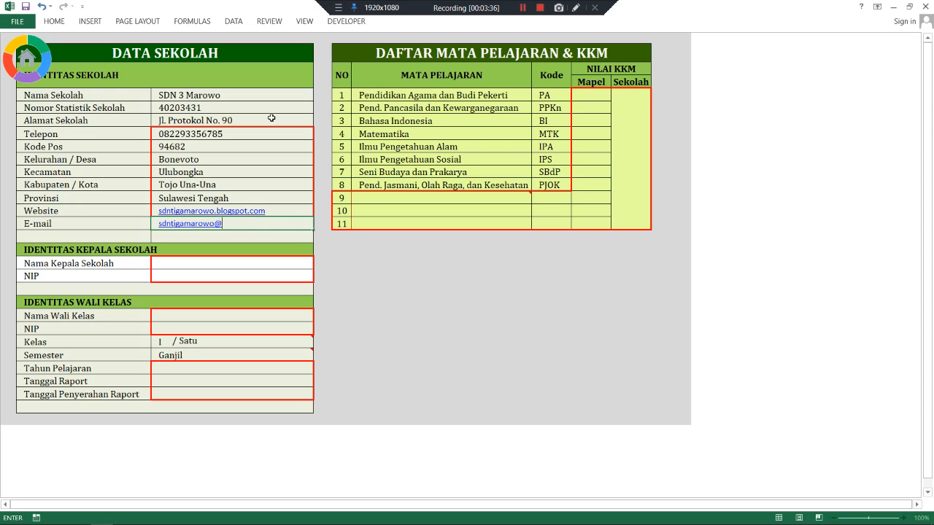
key(Return)
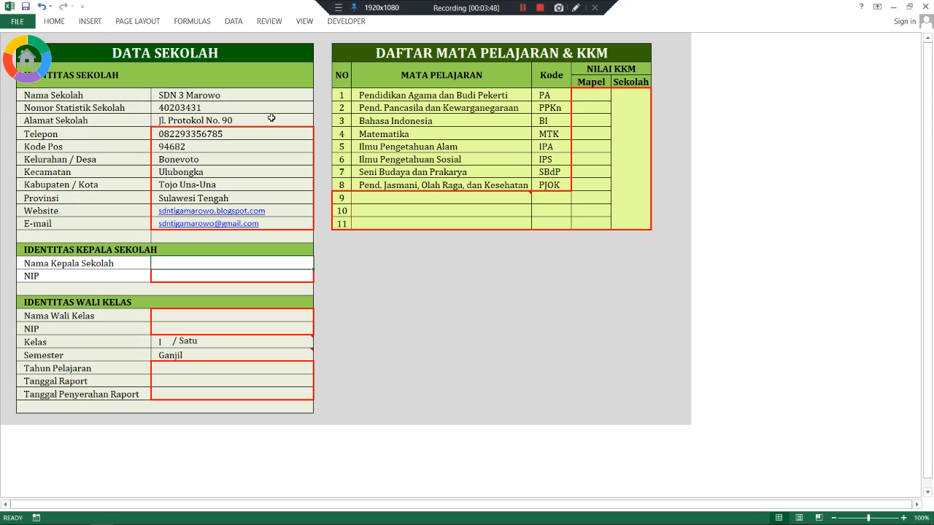
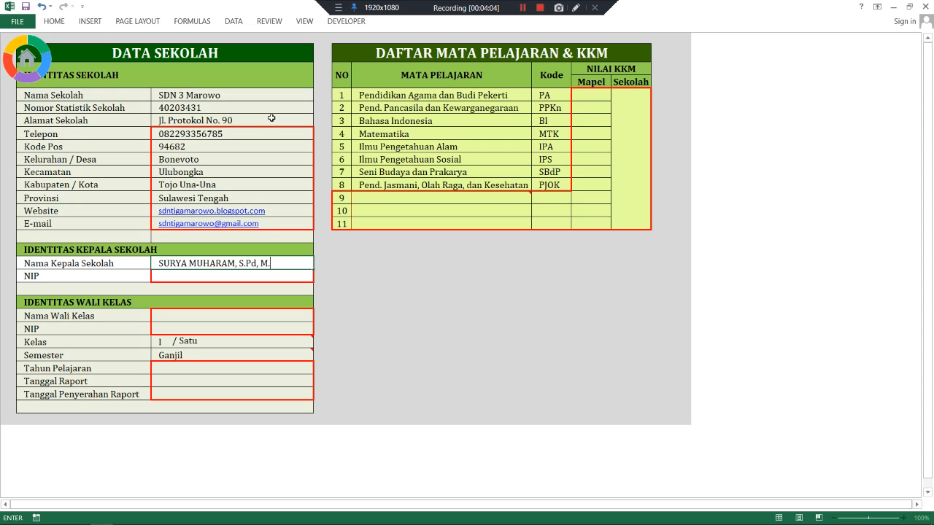
- Enter the headmaster's full name with degrees and his NIP, correcting mistyped digits
key(Return)
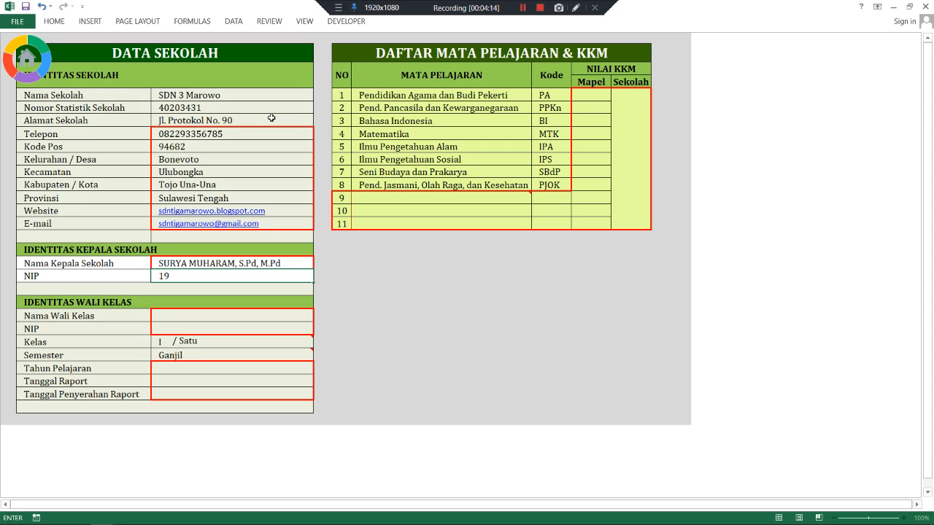
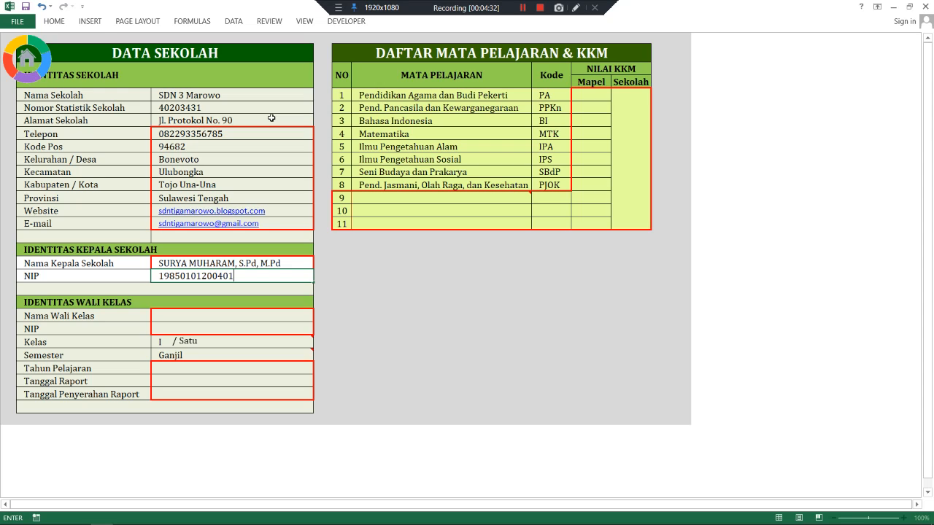
key(Return)
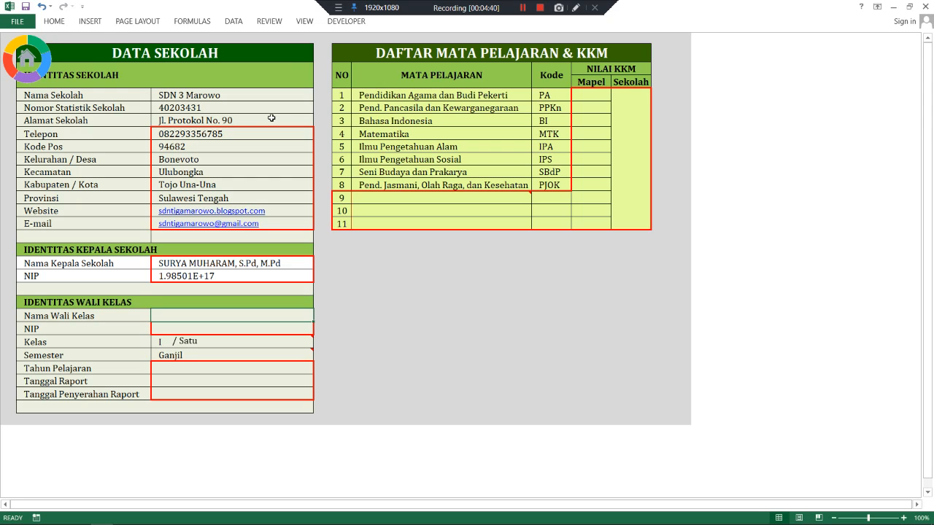
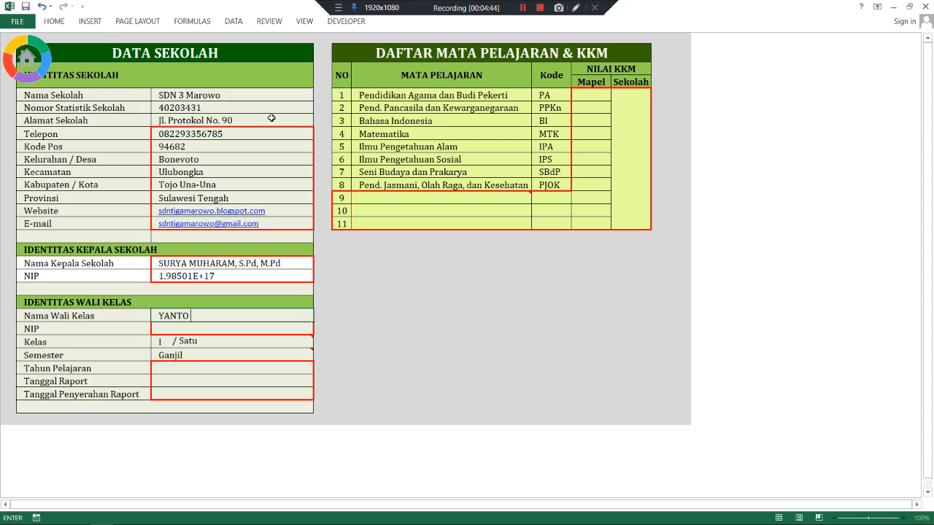
- Enter the homeroom teacher's name without the title, then the teacher's NIP
key(Return)
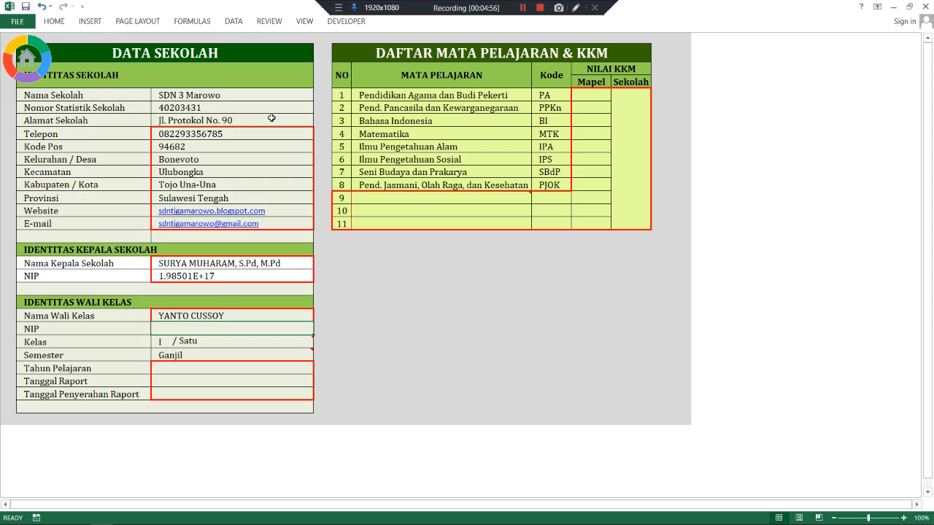
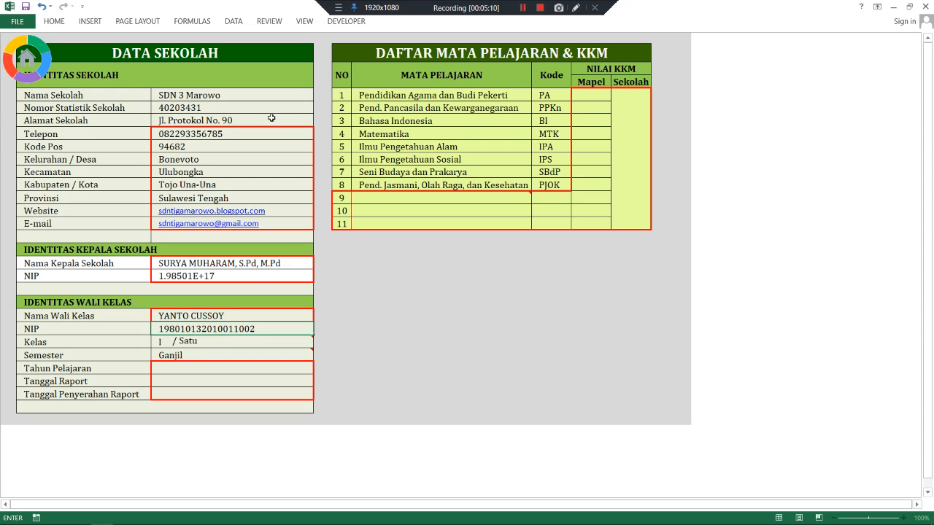
key(Return)
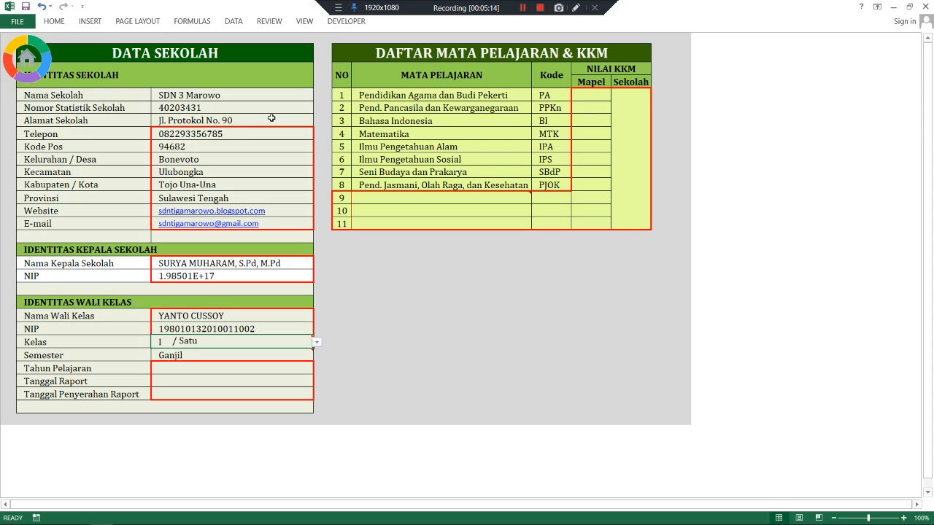
- Choose IV from the Kelas dropdown for the homeroom class
click(165, 340)
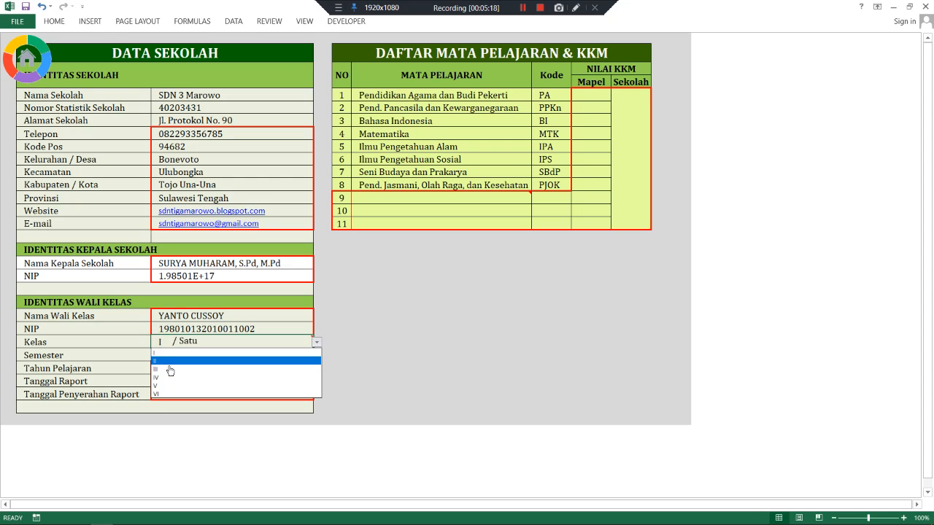
click(166, 346)
click(167, 345)
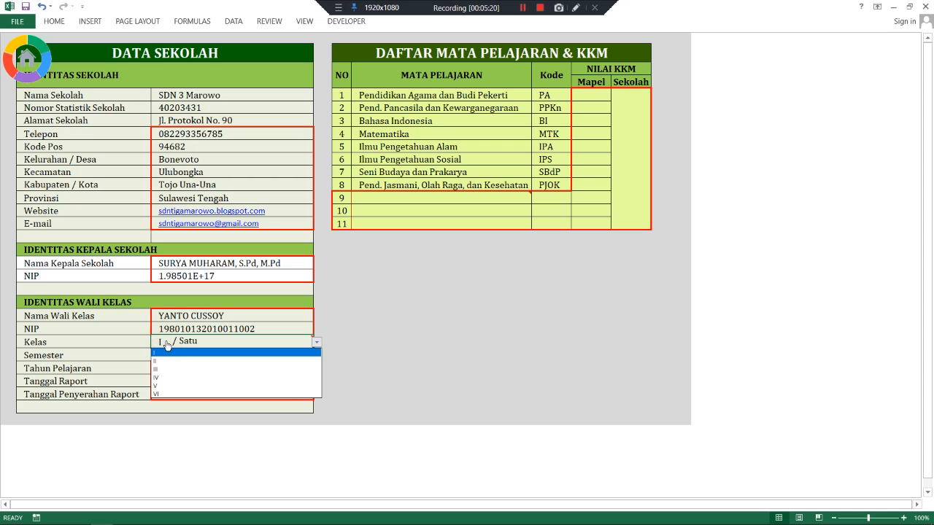
click(167, 345)
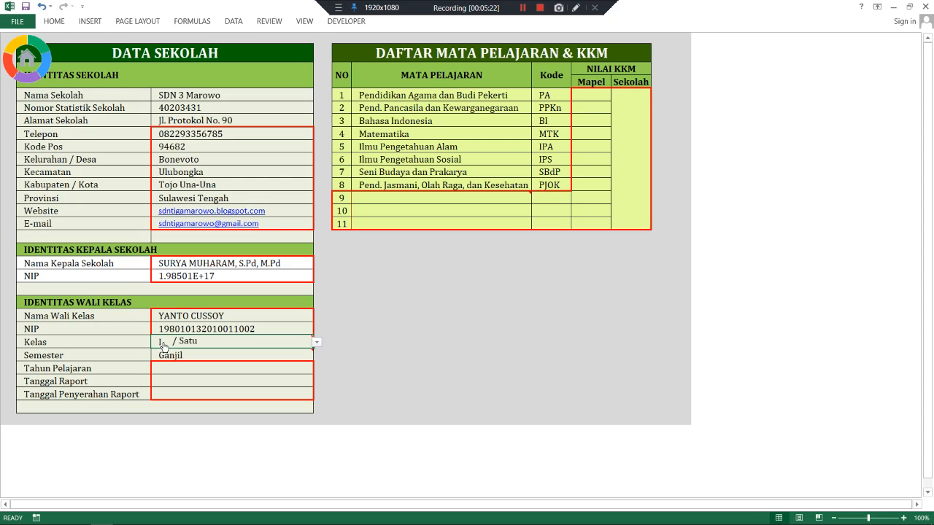
click(164, 345)
click(280, 341)
click(162, 344)
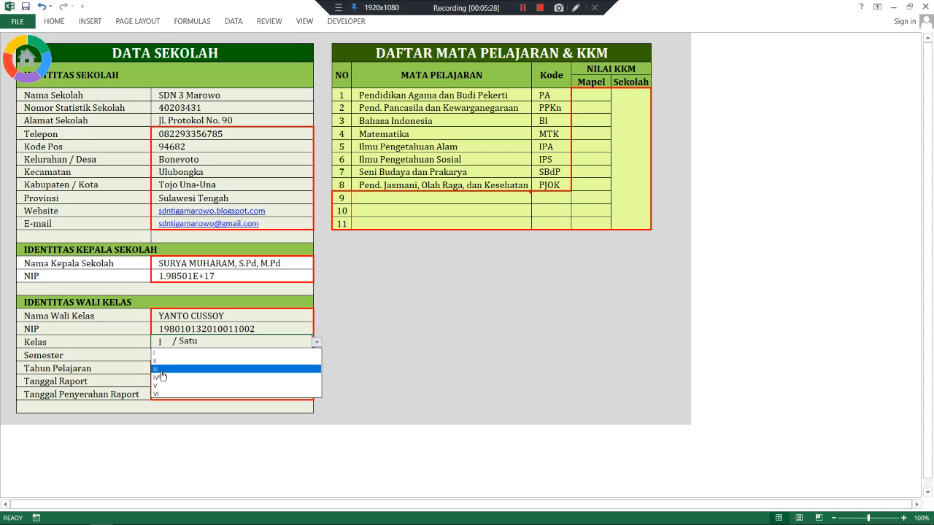
click(162, 377)
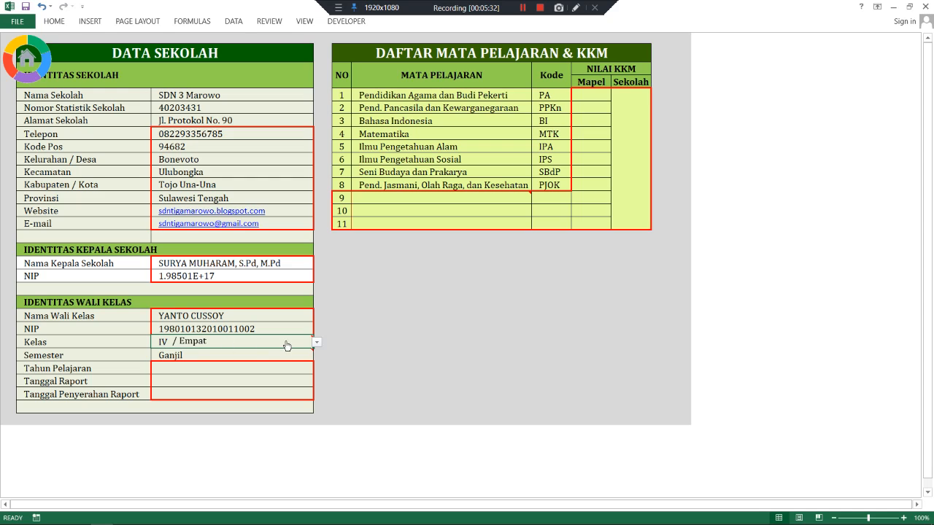
- Keep Ganjil selected in the Semester dropdown
click(165, 357)
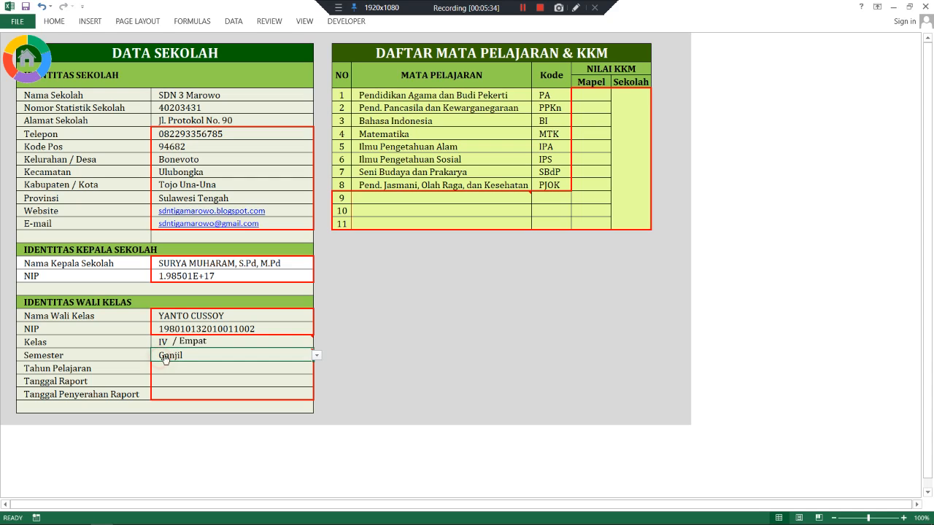
key(alt+Down)
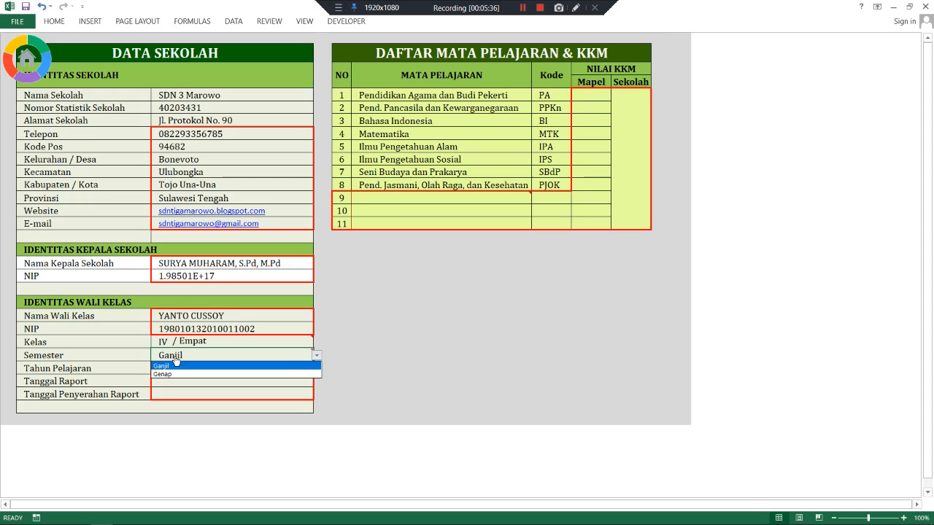
click(175, 364)
key(alt+Down)
click(170, 366)
click(177, 355)
click(175, 366)
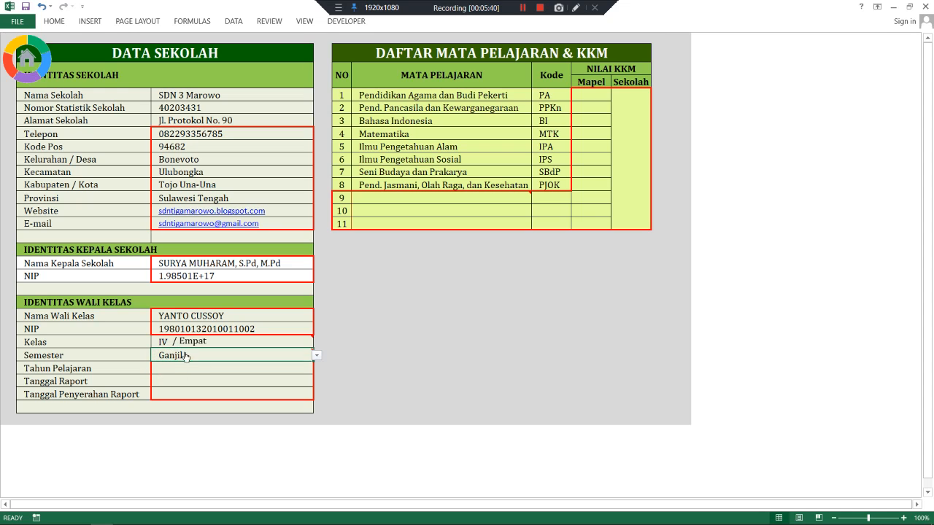
click(170, 368)
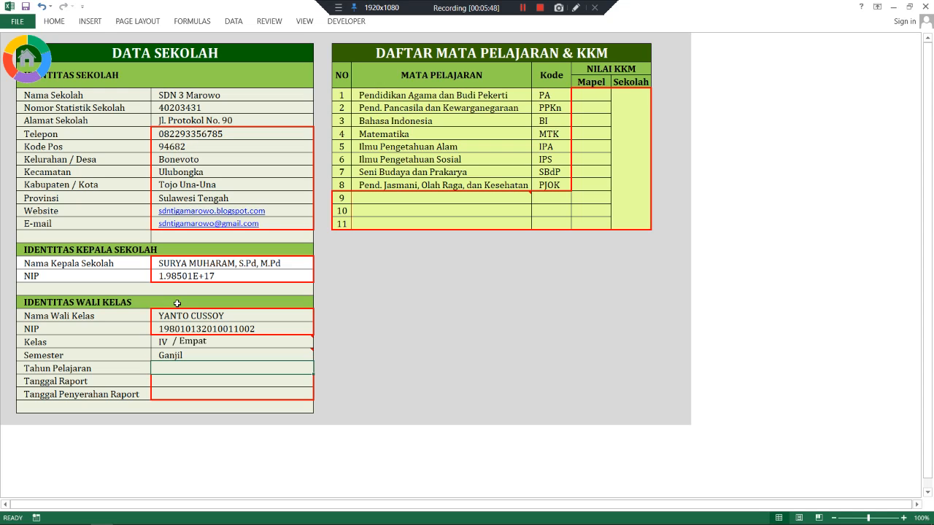
- Enter school year 2020/2021, report date 17 Desember 2020 and handover date 19 Desember 2020
text(200)
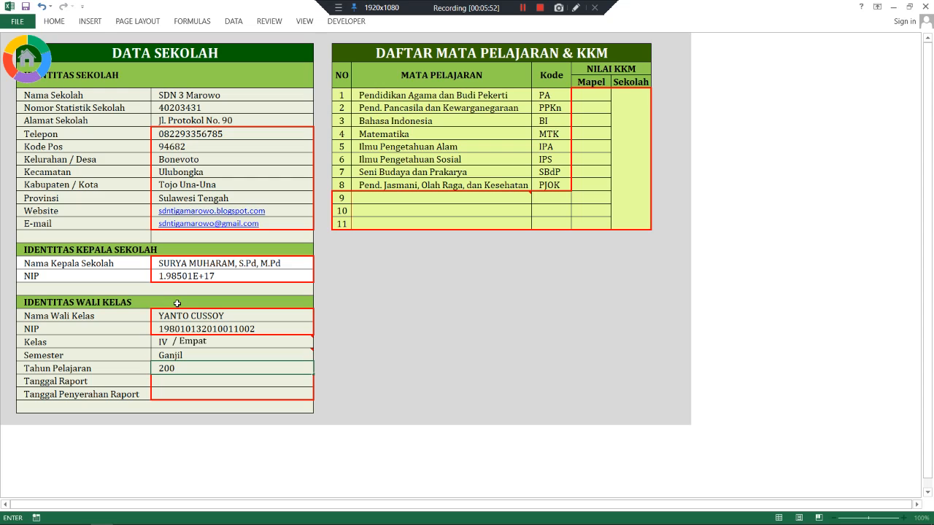
text(0/2021)
key(Return)
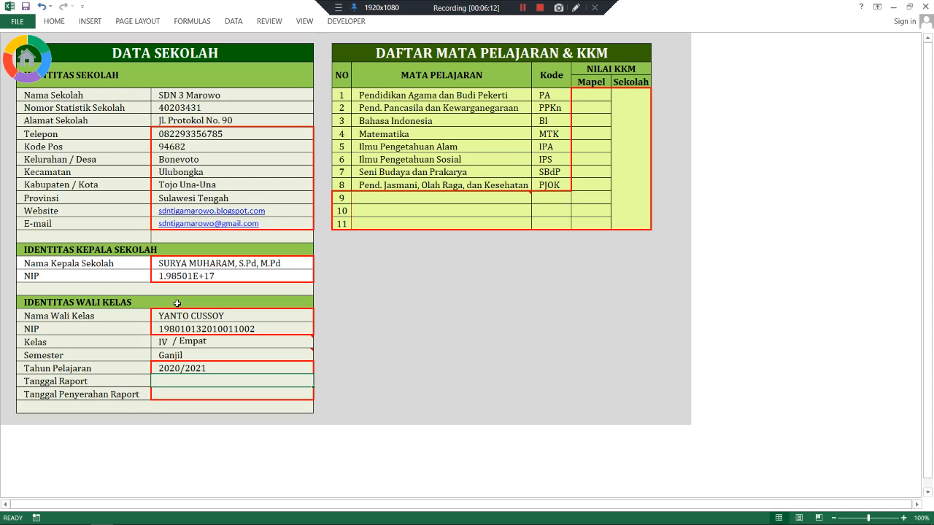
text(1)
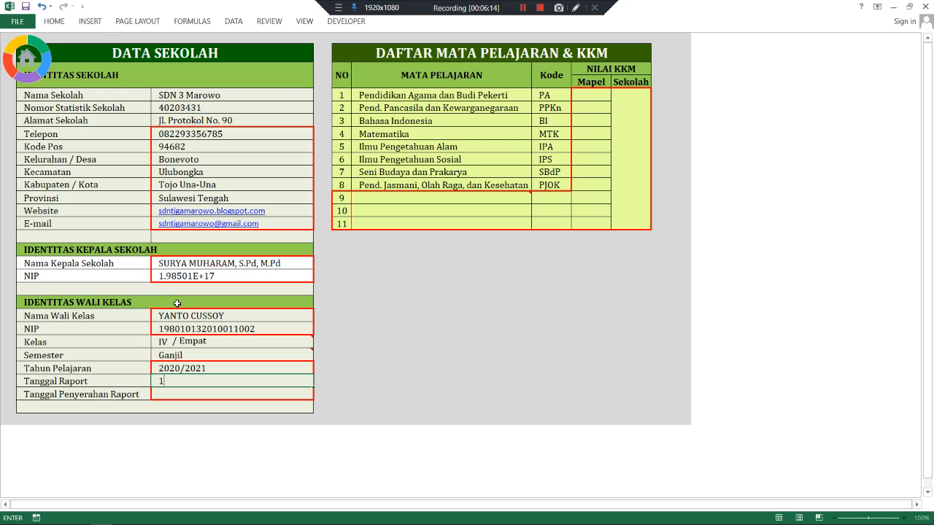
text(7 Desember 2020)
key(Return)
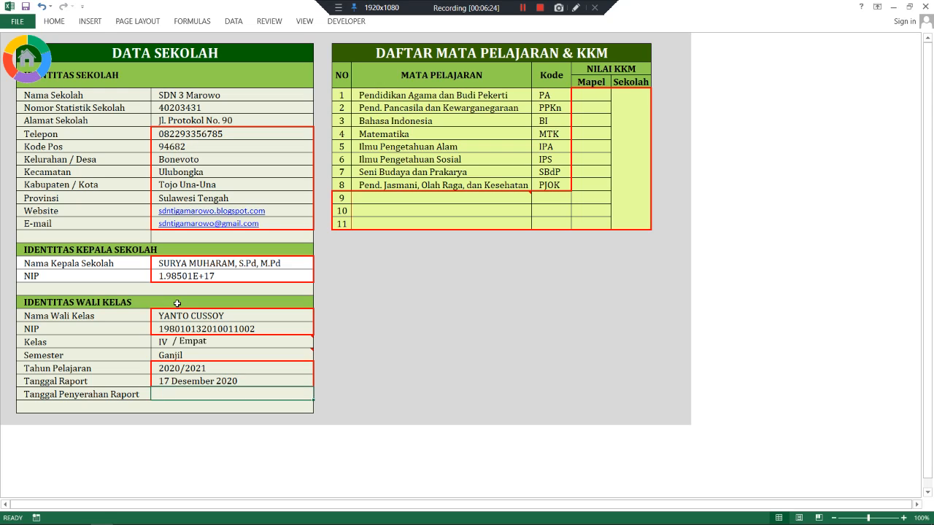
text(19)
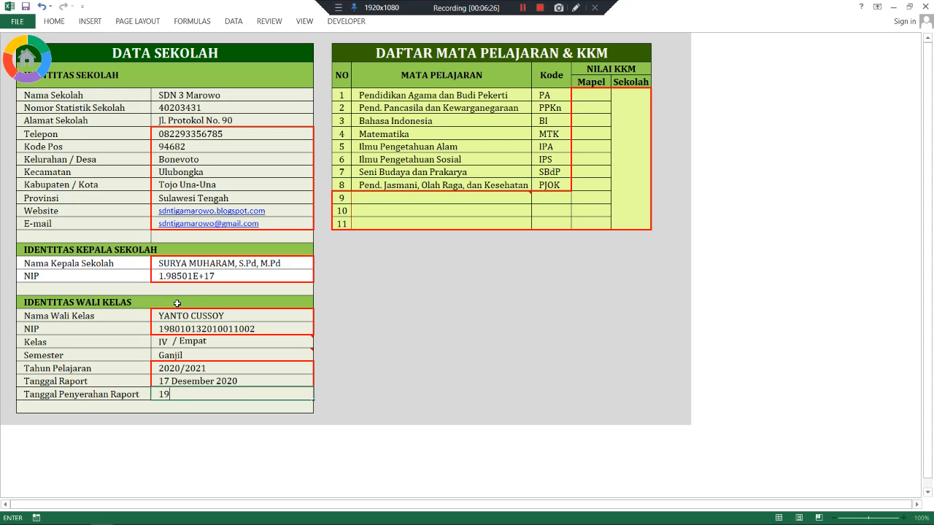
text( Desember 2020)
key(Return)
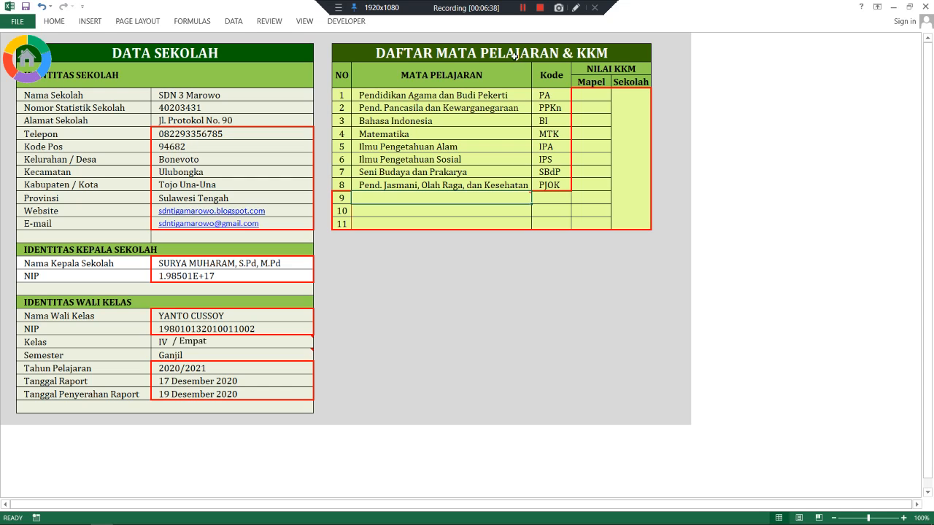
- Select the Mapel KKM cells for the eight subjects, starting at PA
click(587, 92)
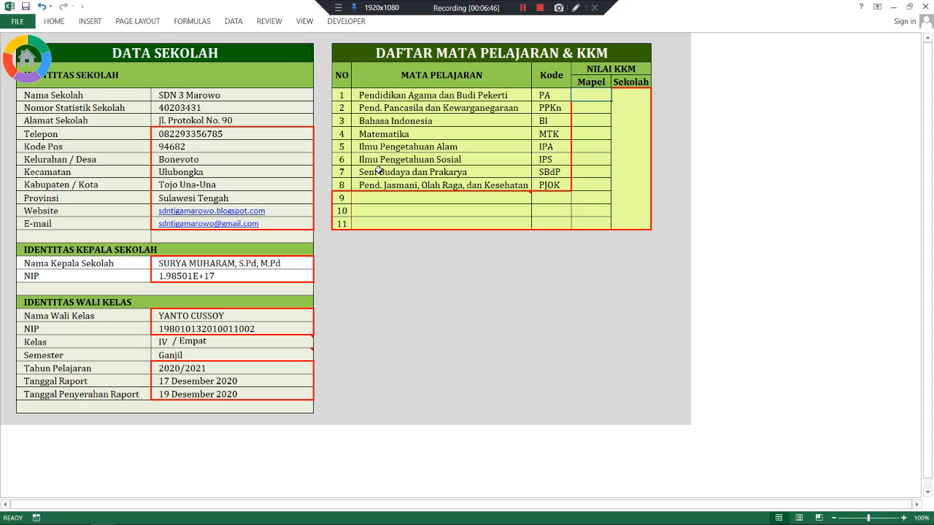
click(588, 133)
click(588, 146)
click(587, 159)
click(594, 95)
drag(595, 95, 590, 186)
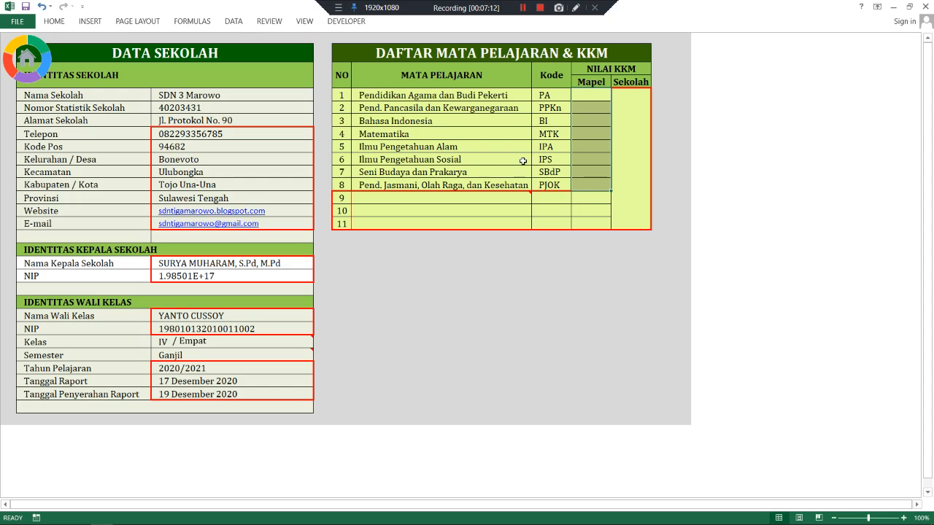
click(600, 118)
click(587, 95)
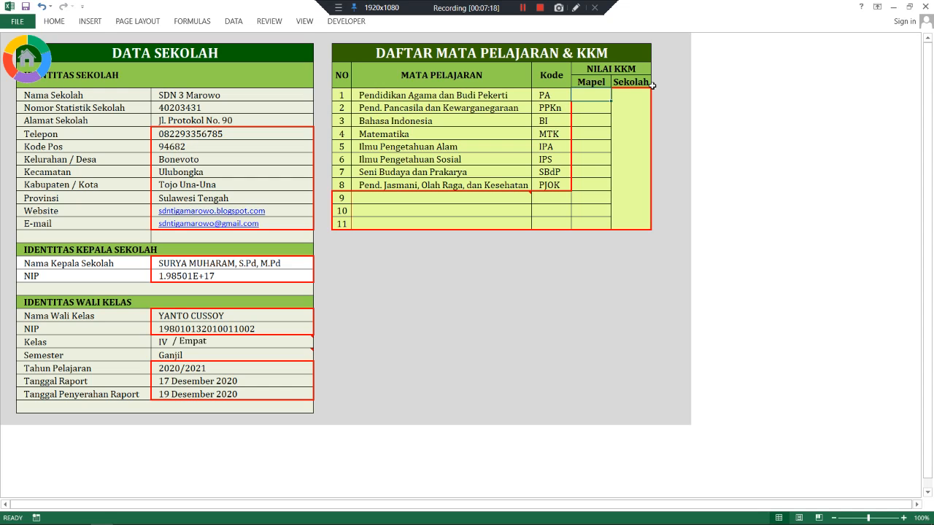
- Enter Mapel KKM 68, 68, 65, 64, 62, 63, 64, 64 for PA through PJOK
text(6)
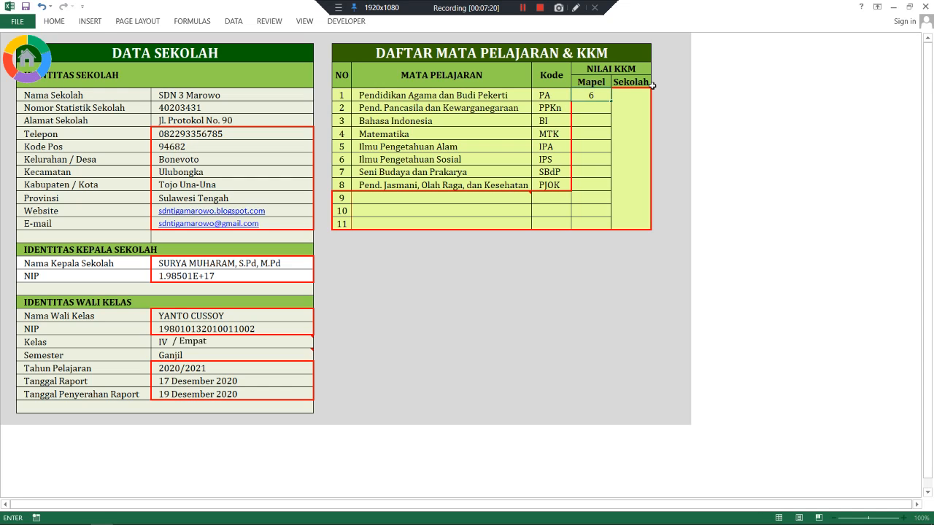
text(8)
key(Return)
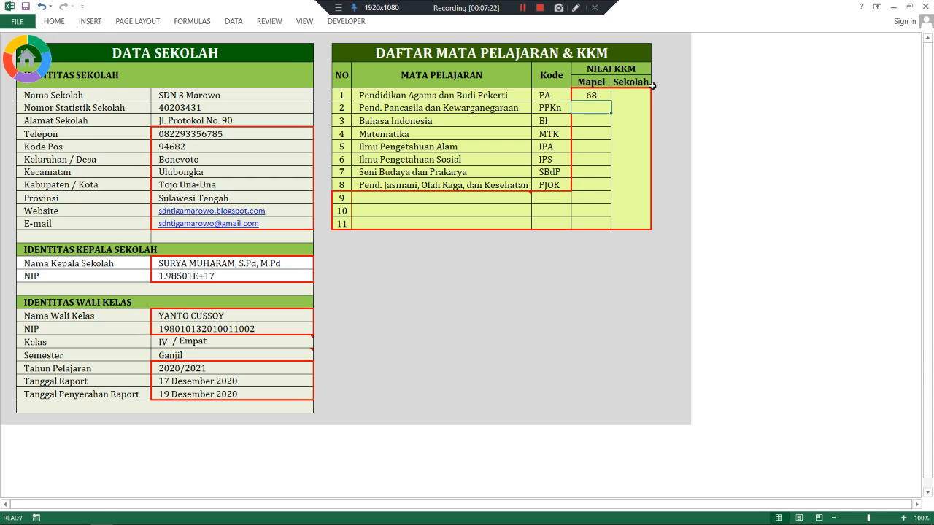
text(68)
key(Return)
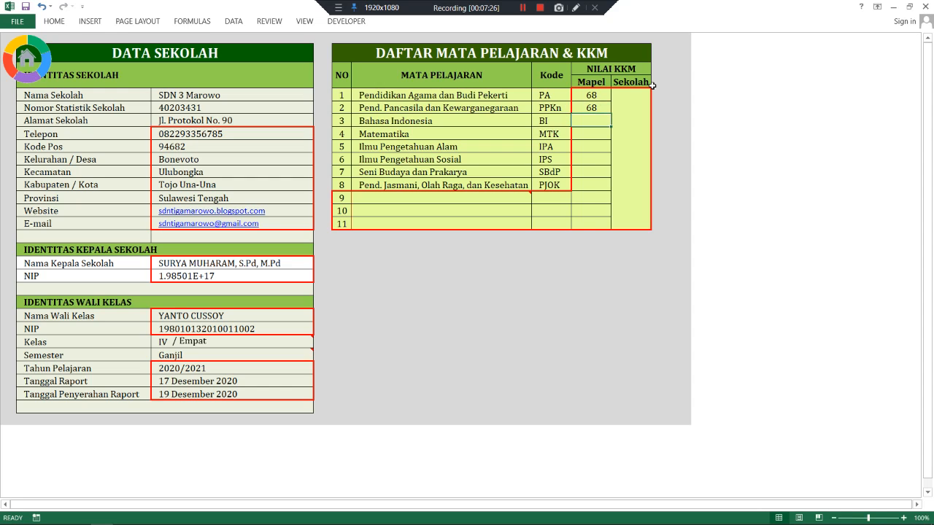
text(65)
key(Return)
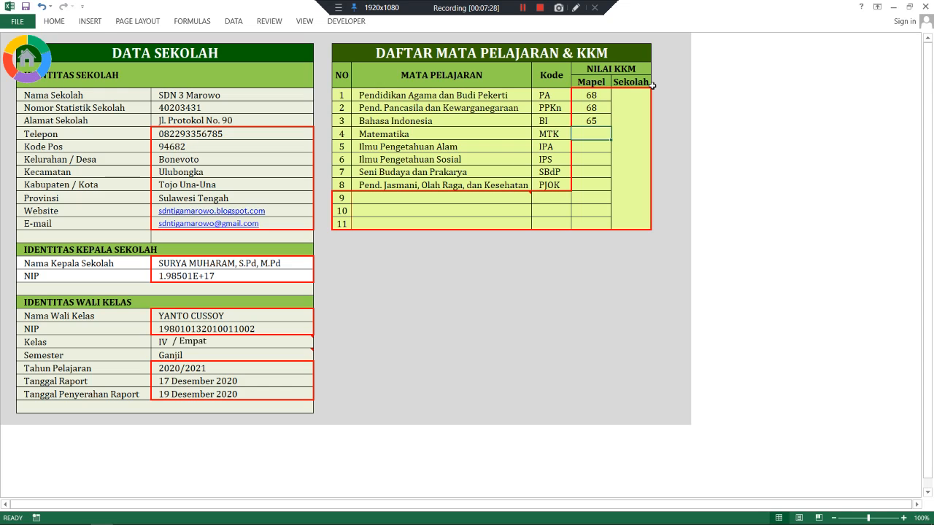
text(64)
key(Return)
text(62)
key(Return)
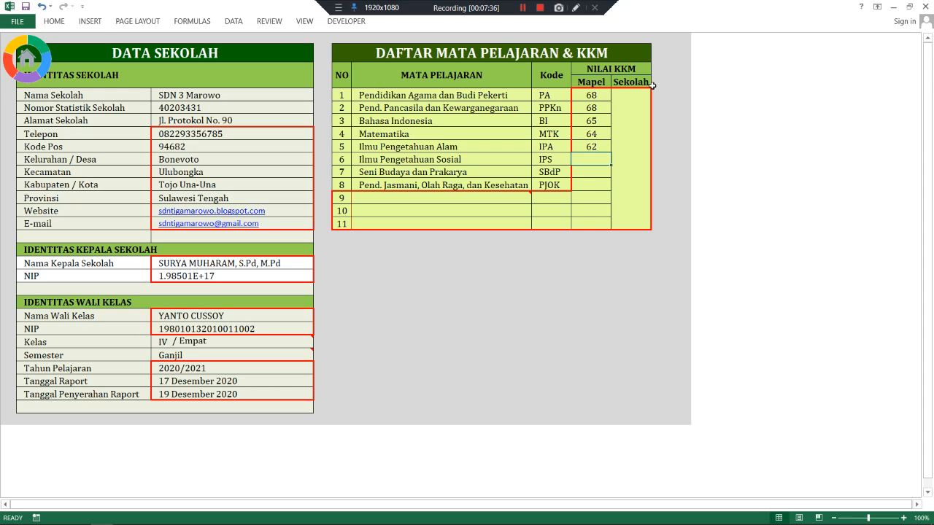
text(63)
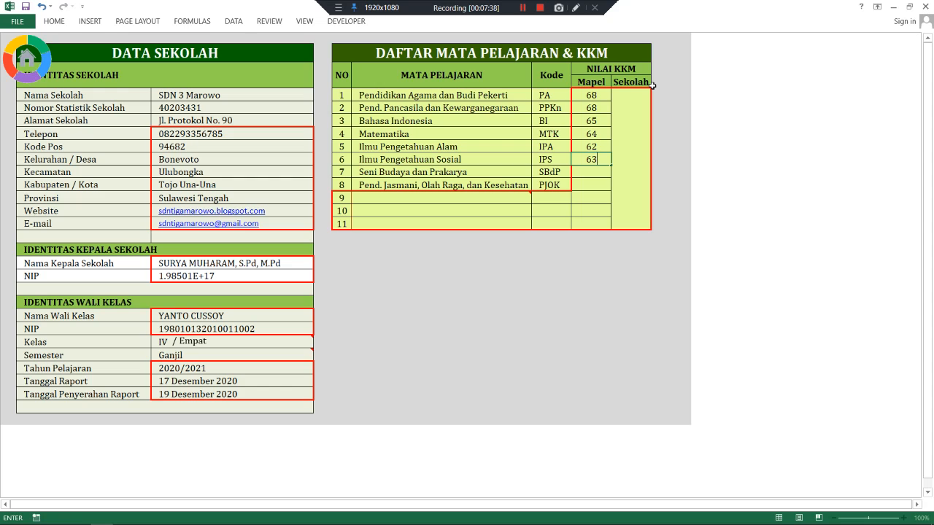
key(Return)
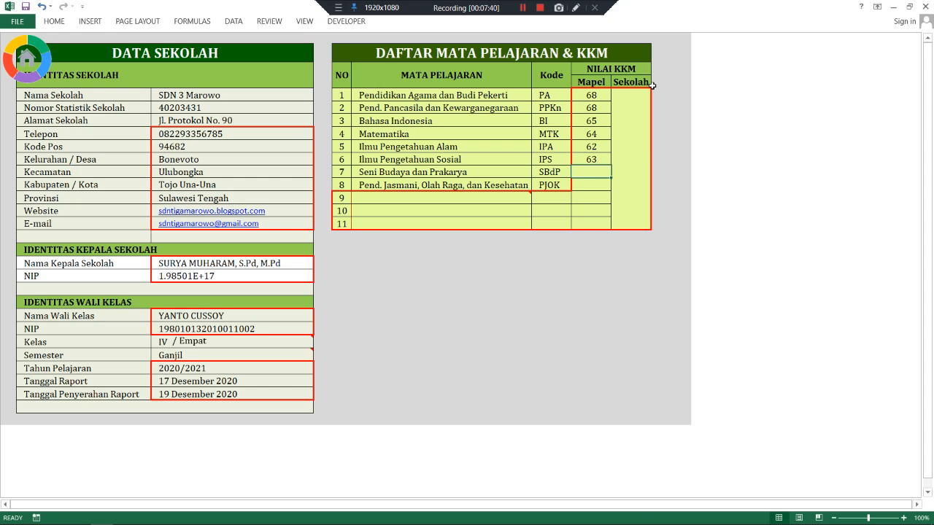
text(64)
key(Return)
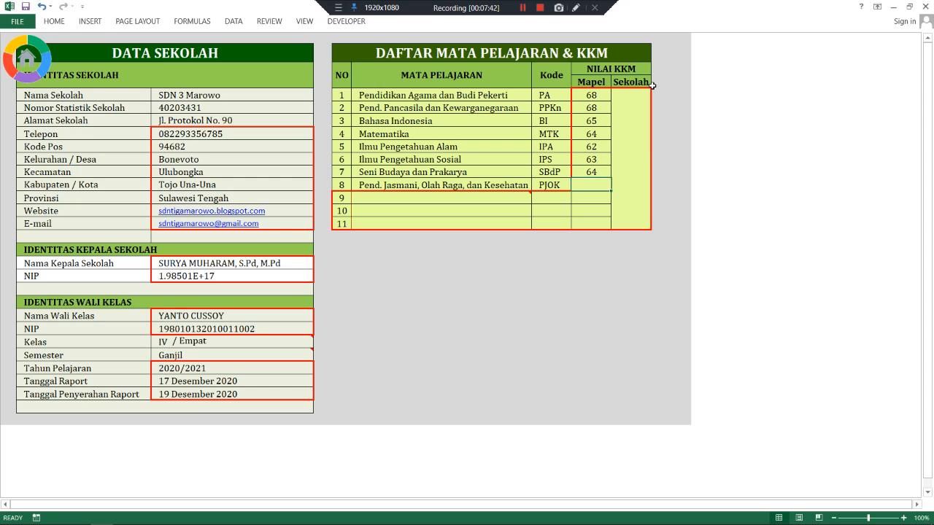
text(6)
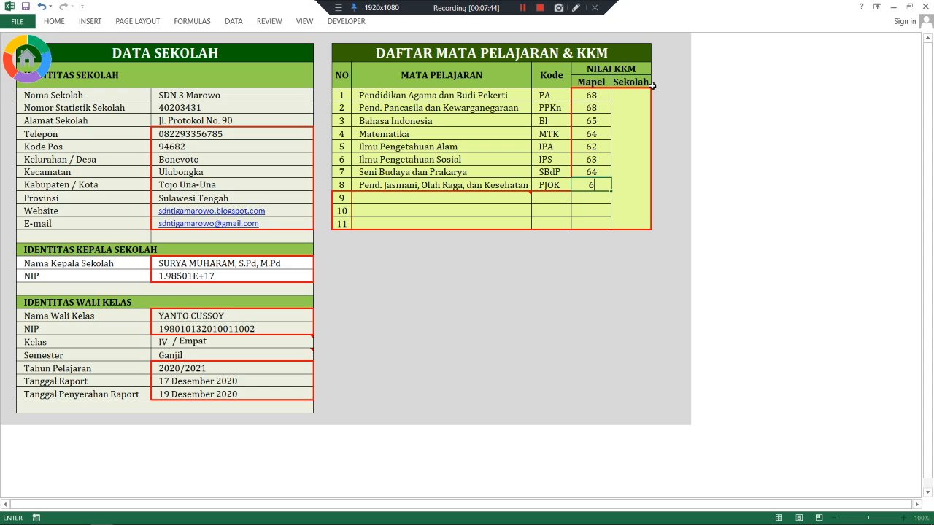
text(4)
key(Return)
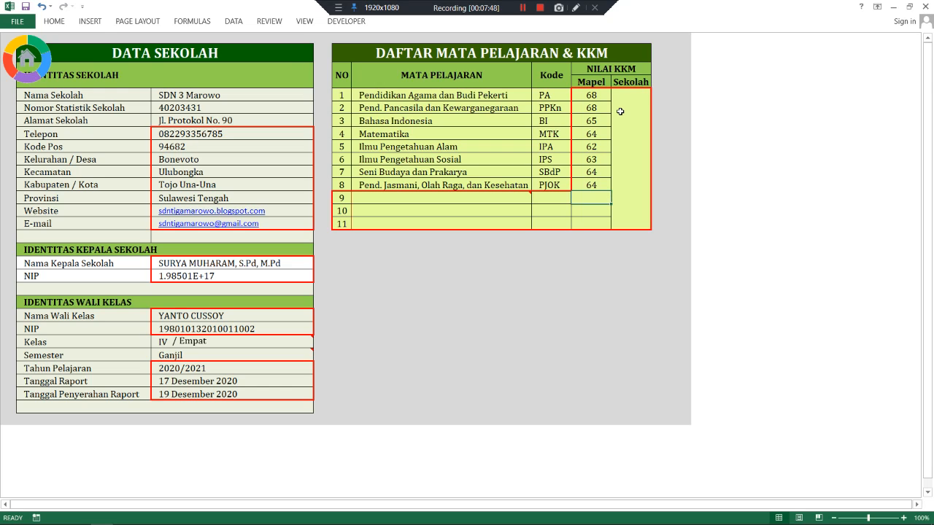
click(620, 111)
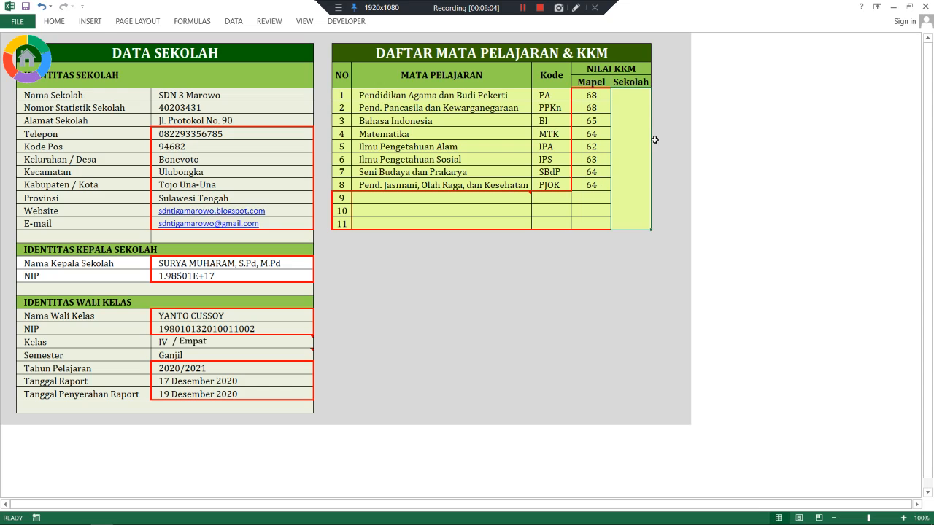
- Set the school KKM to 62 in the merged Sekolah KKM cell
text(6)
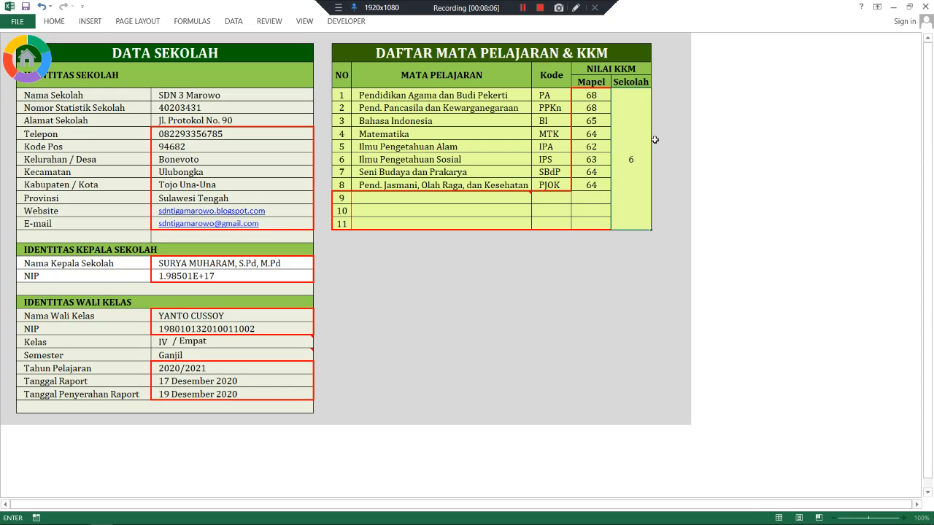
text(2)
click(417, 197)
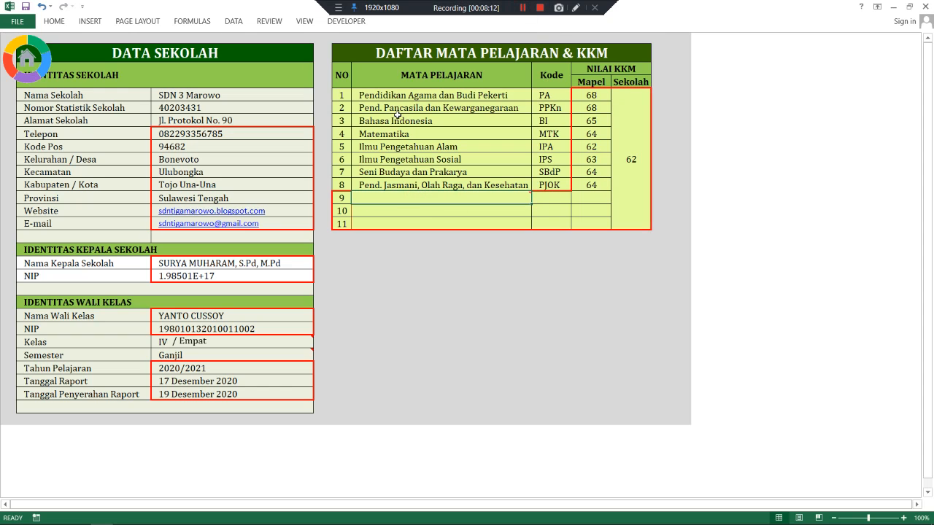
click(377, 210)
click(388, 198)
- Add a ninth subject, Mulok Pertanian, with code MLK1 and KKM 60
mouse_move(470, 199)
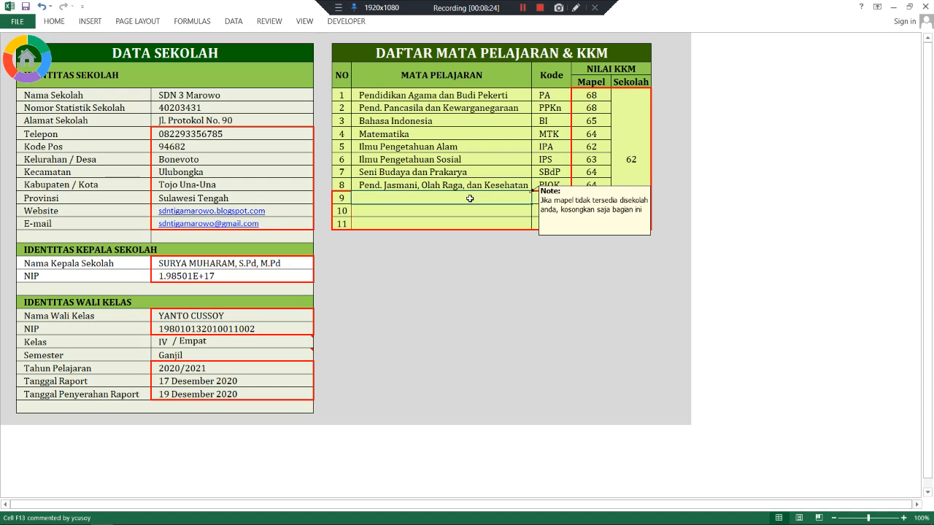
text(Mulo)
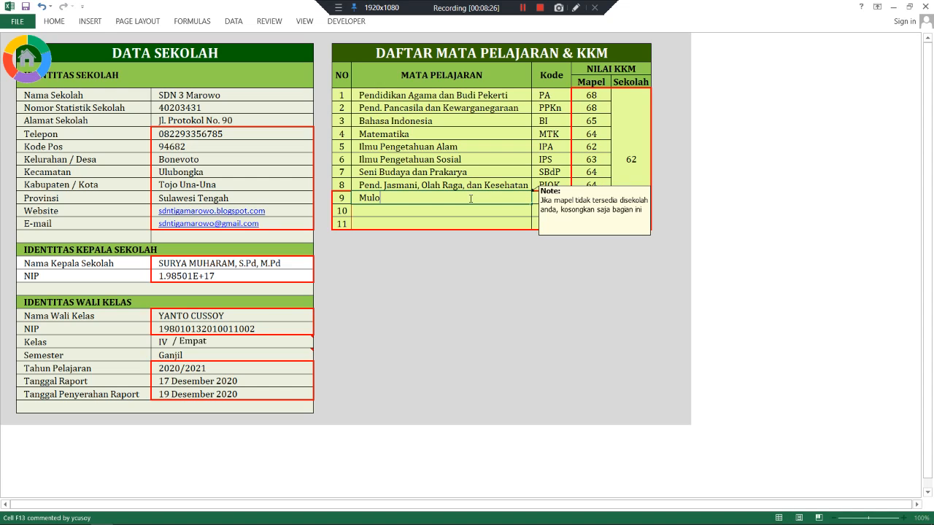
text(k Pertanian)
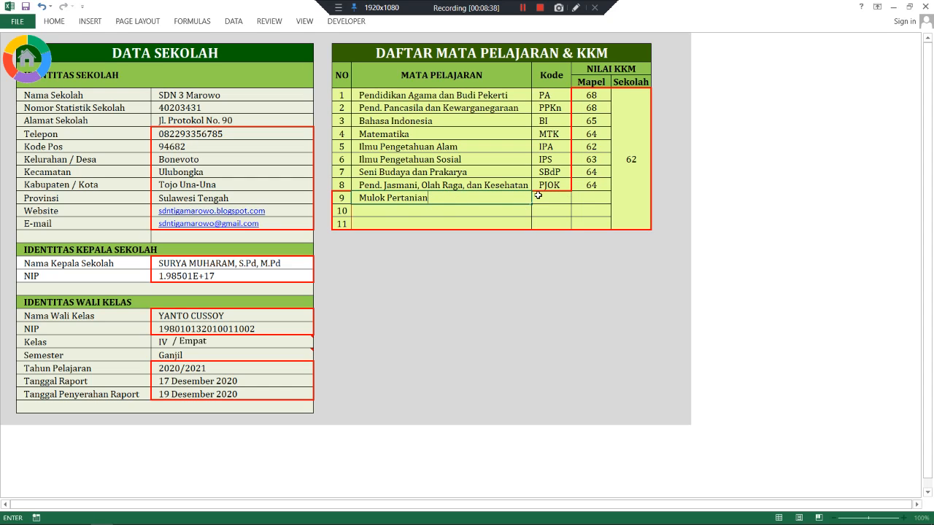
click(538, 198)
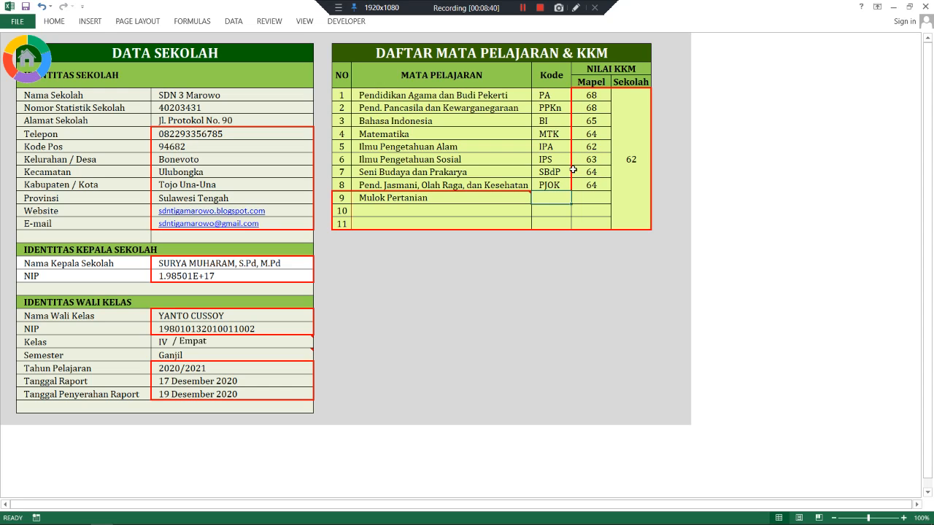
text(MLK)
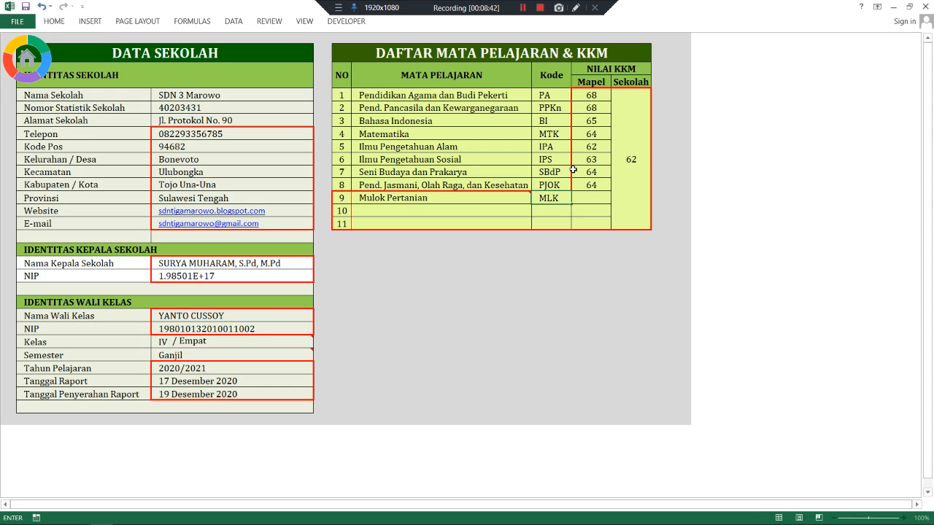
text(1)
click(592, 199)
text(60)
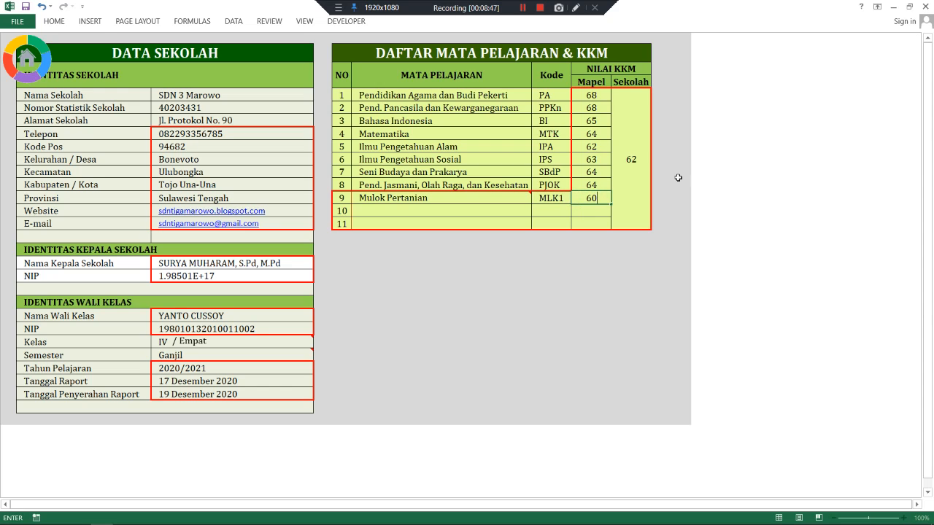
key(Return)
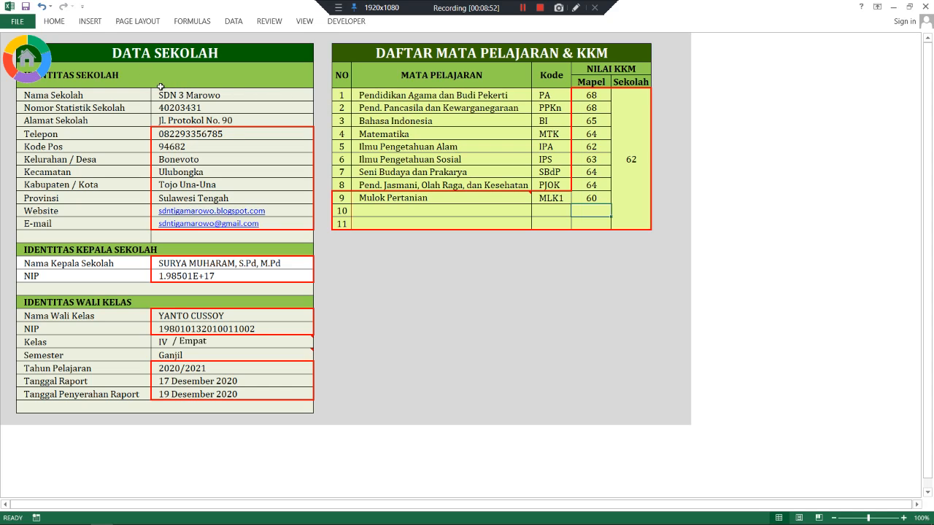
- Save the workbook and switch to the DATA SISWA student data sheet
click(25, 8)
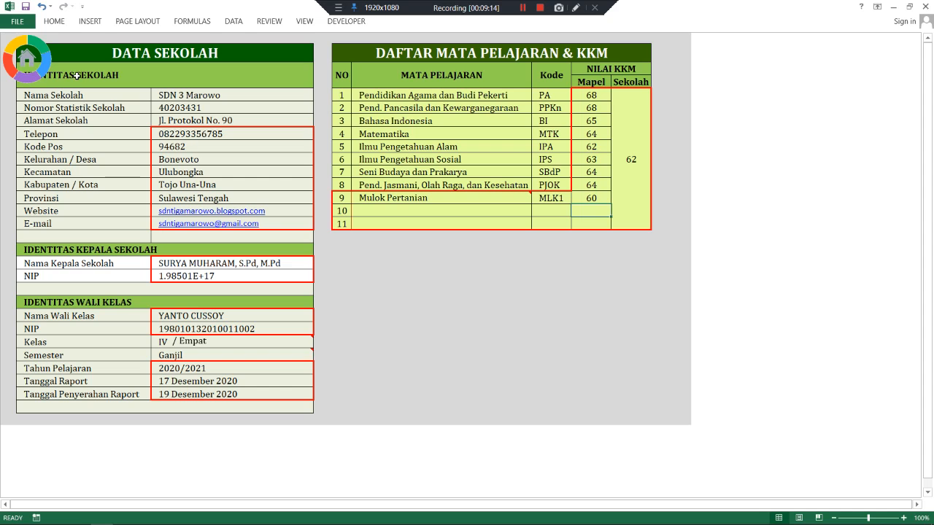
click(24, 58)
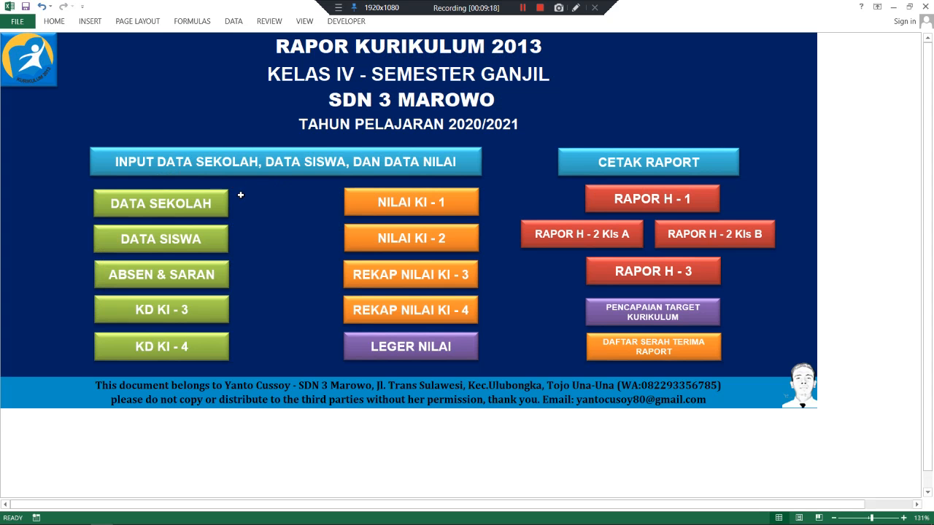
click(155, 246)
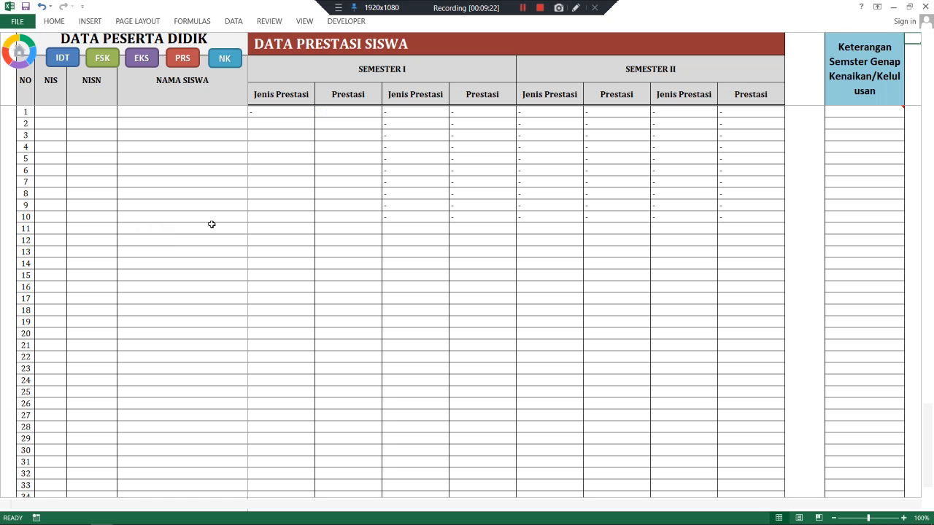
- Enter the first student's NIS, NISN and name in row 1
click(53, 112)
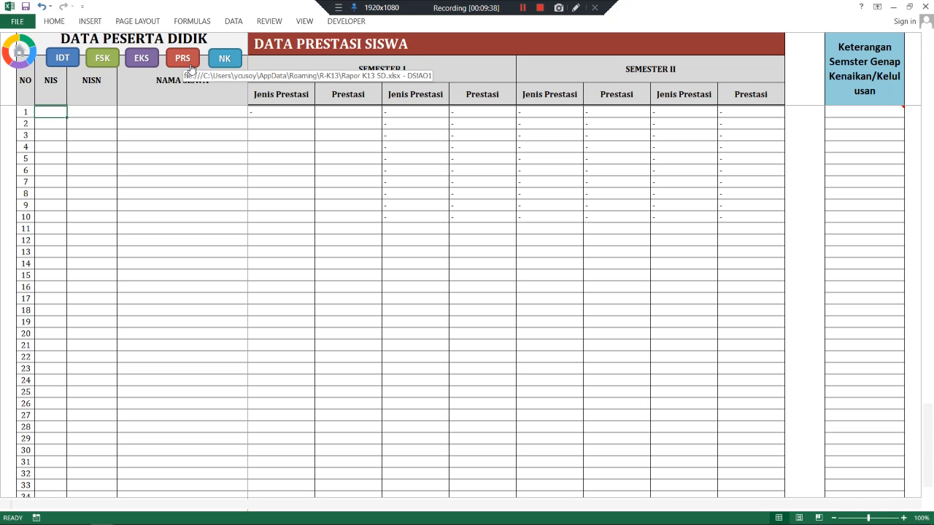
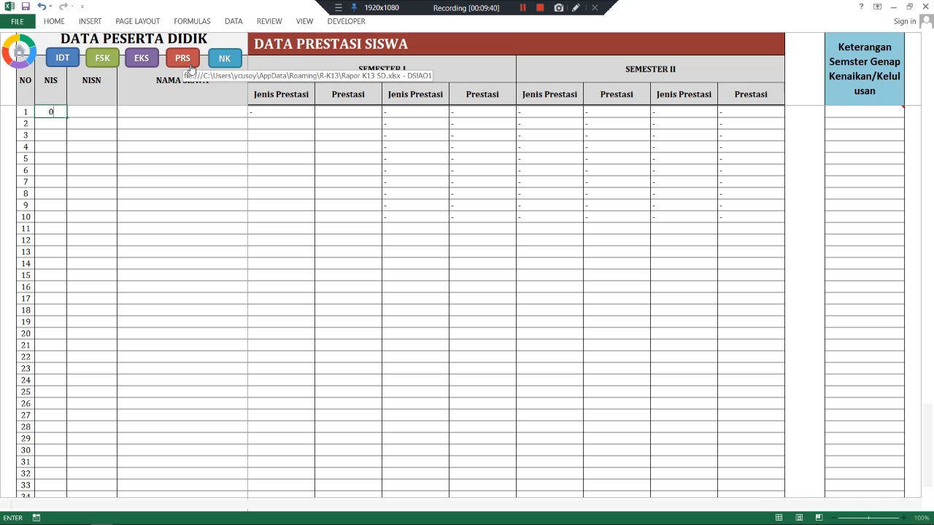
key(BackSpace)
key(Tab)
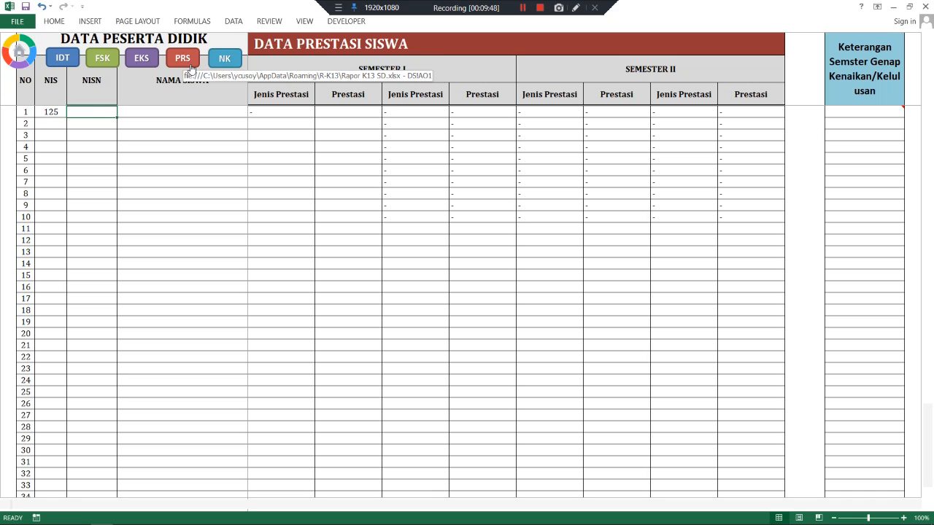
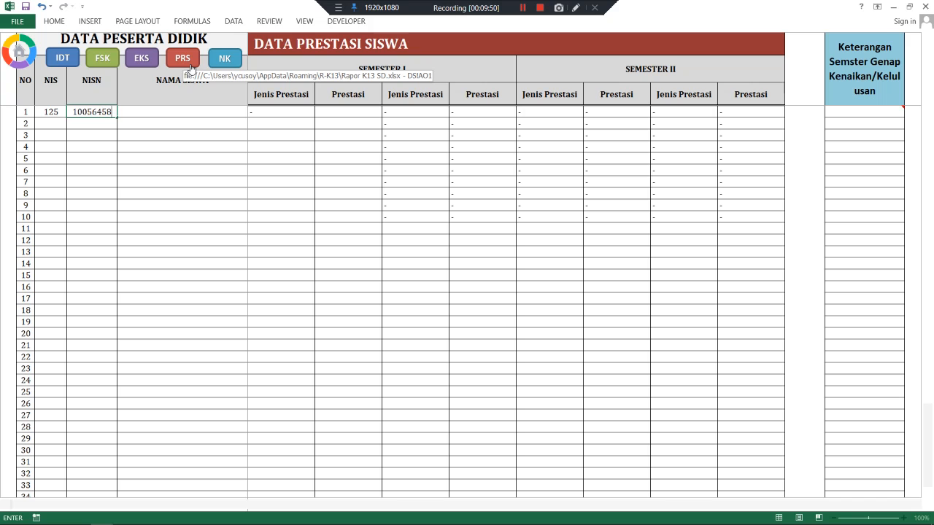
key(Tab)
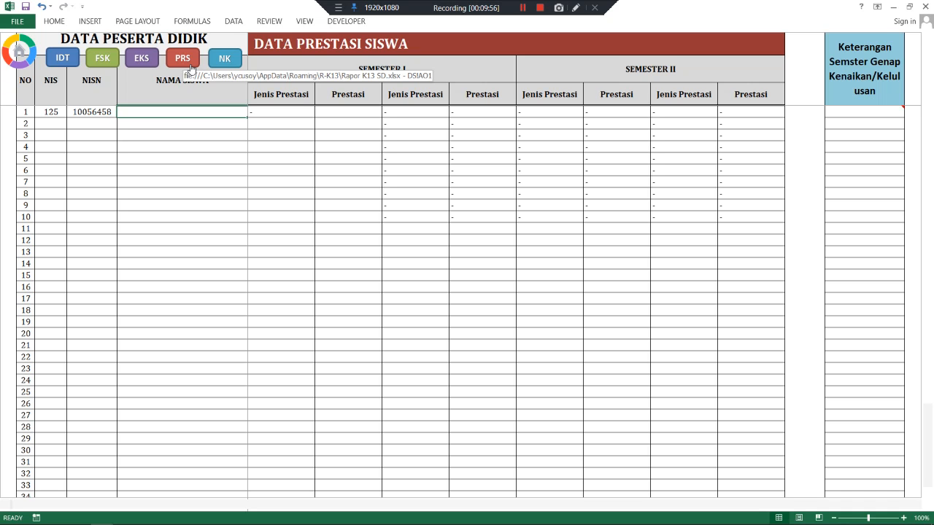
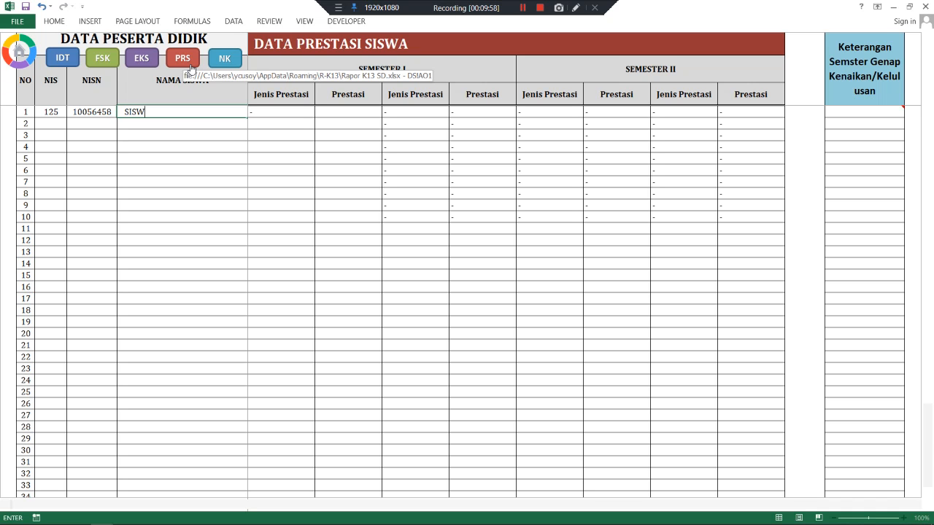
key(Tab)
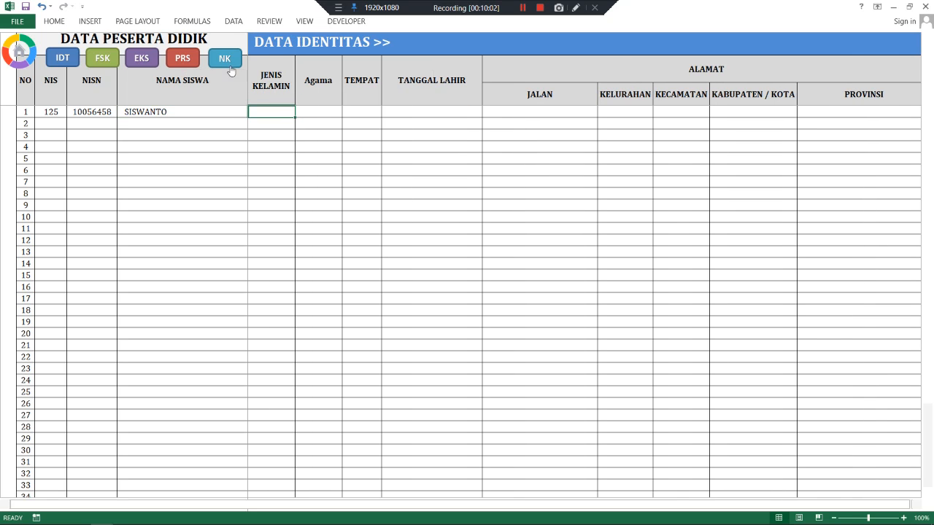
click(57, 59)
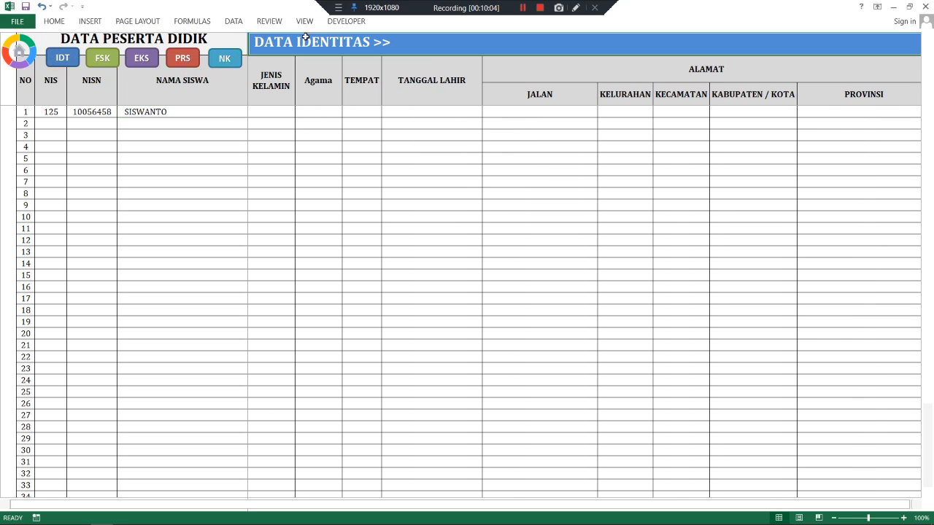
click(272, 112)
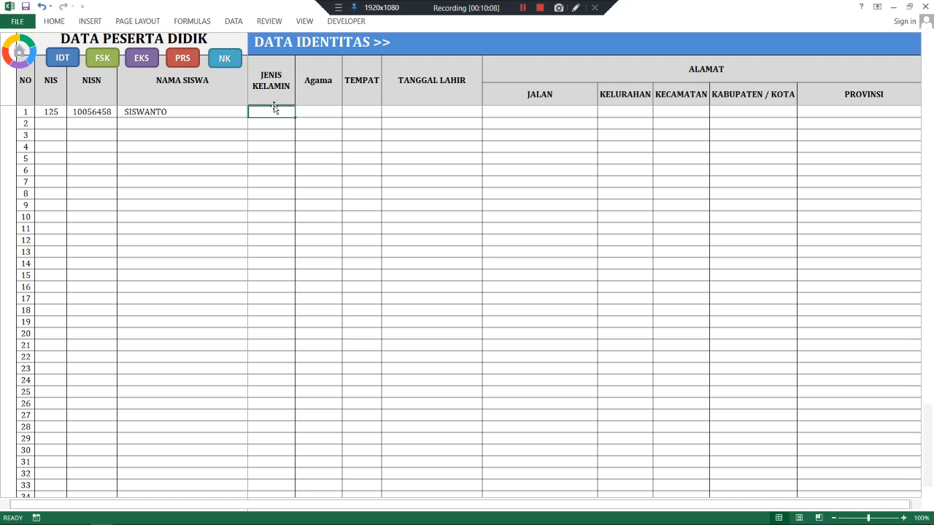
text(L)
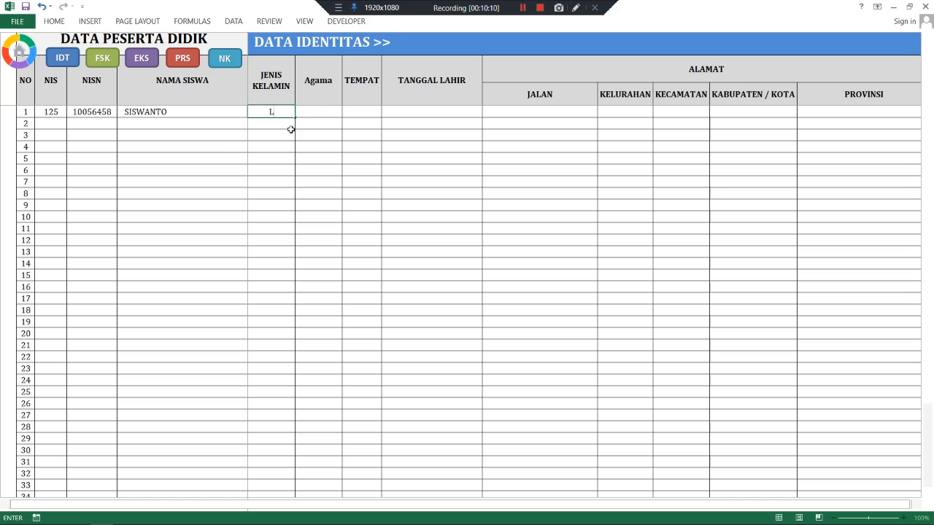
click(317, 111)
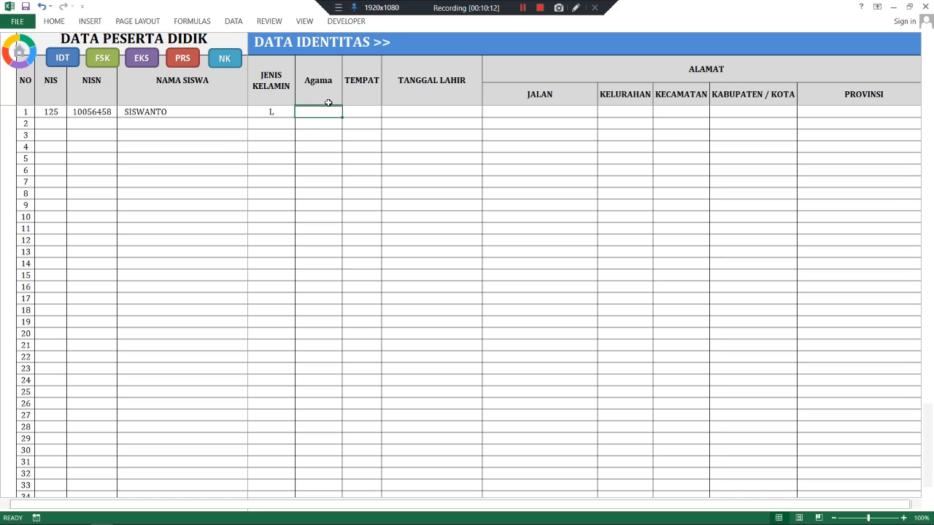
text(Islam)
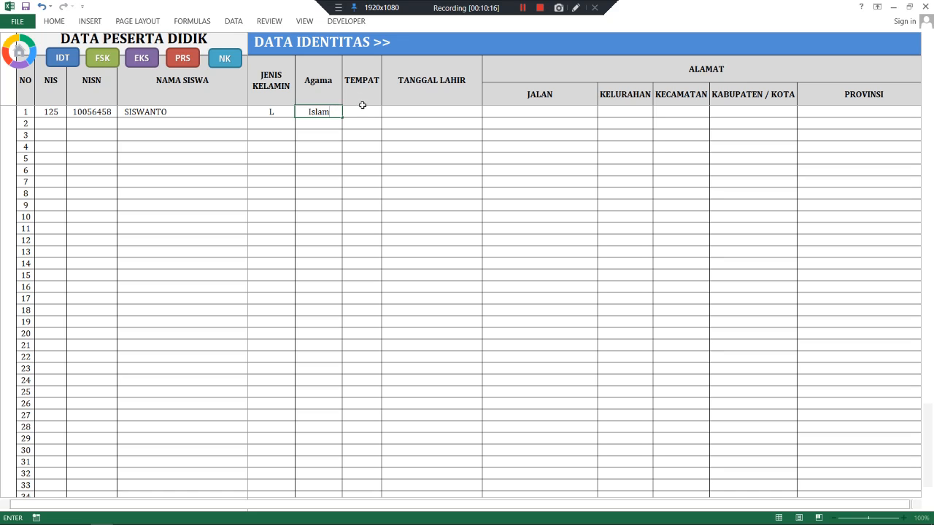
click(362, 109)
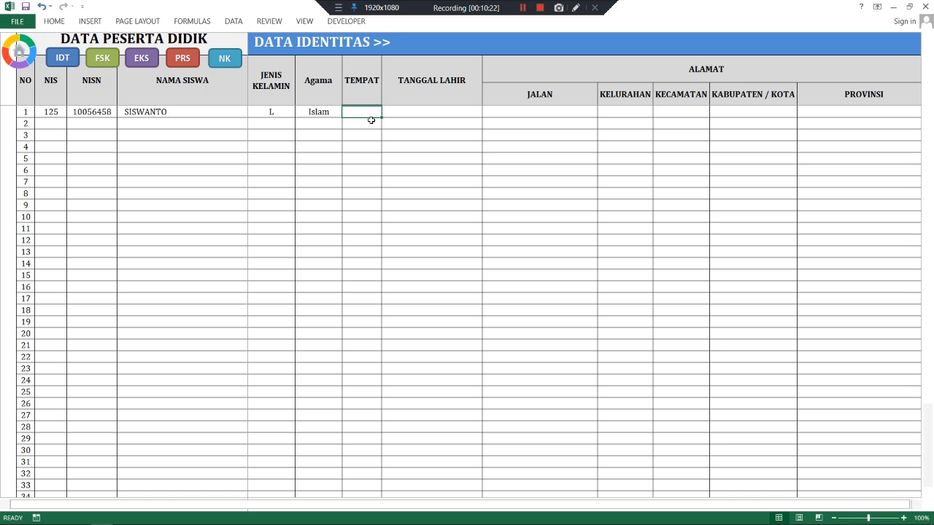
text(Ampana)
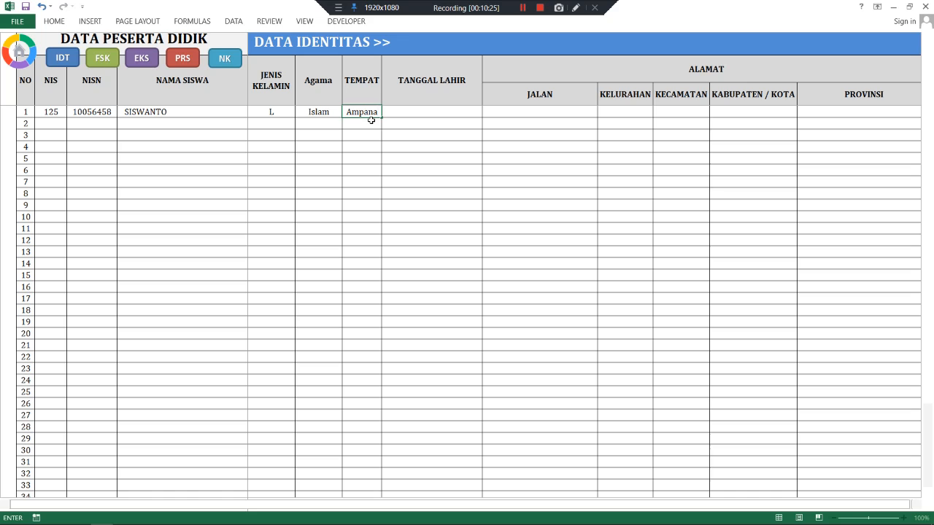
key(Tab)
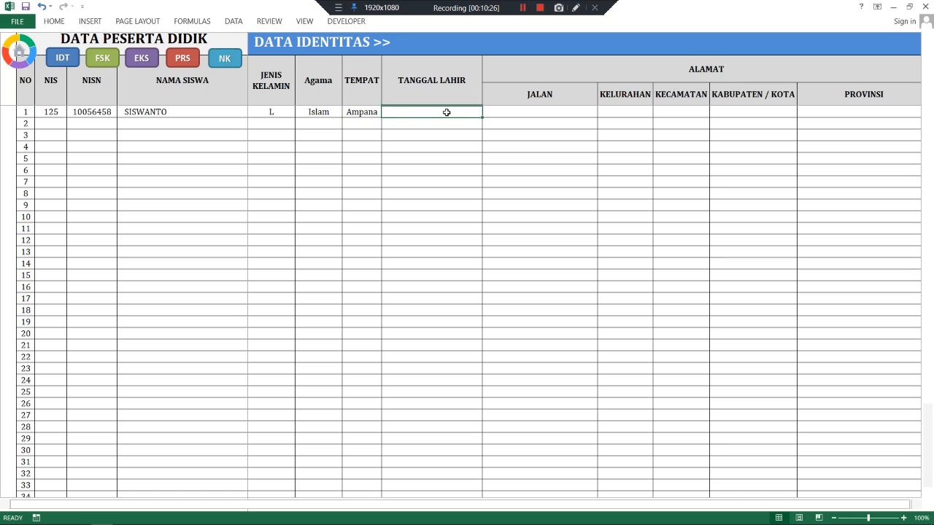
text(18)
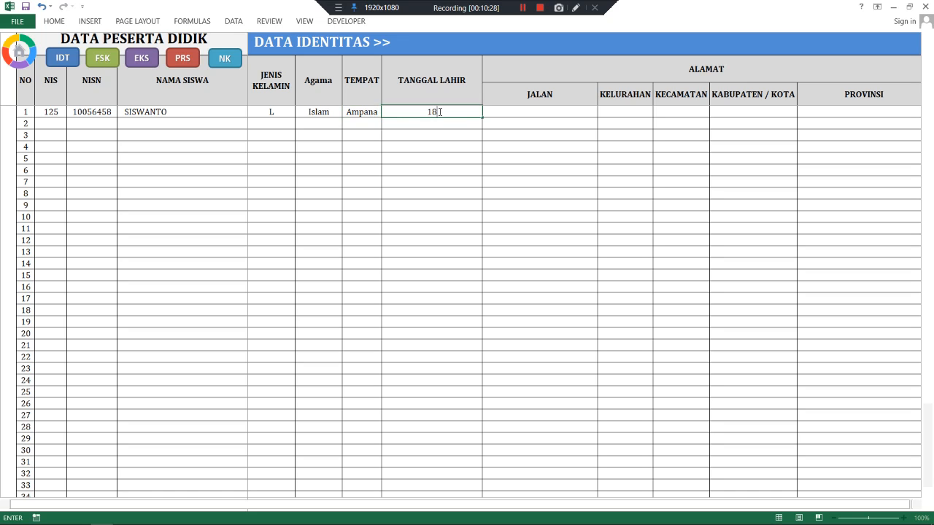
text( November 2010)
click(500, 110)
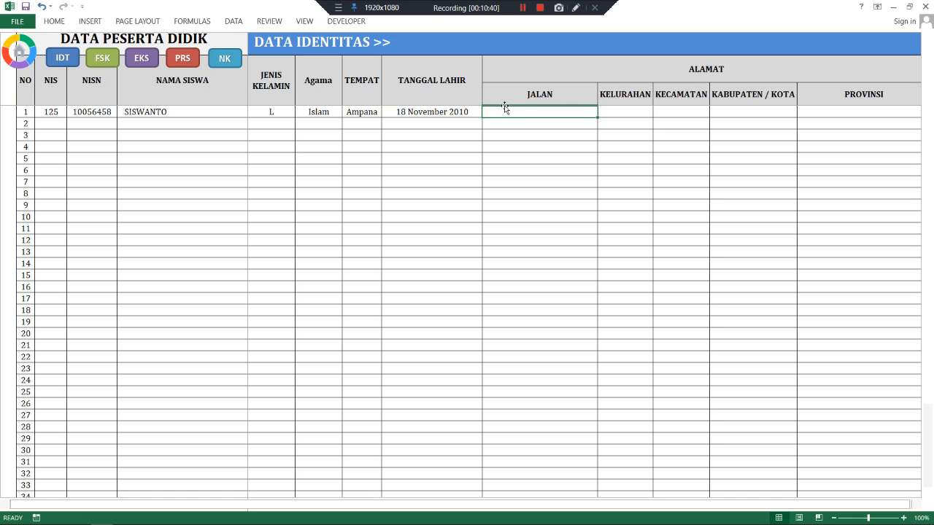
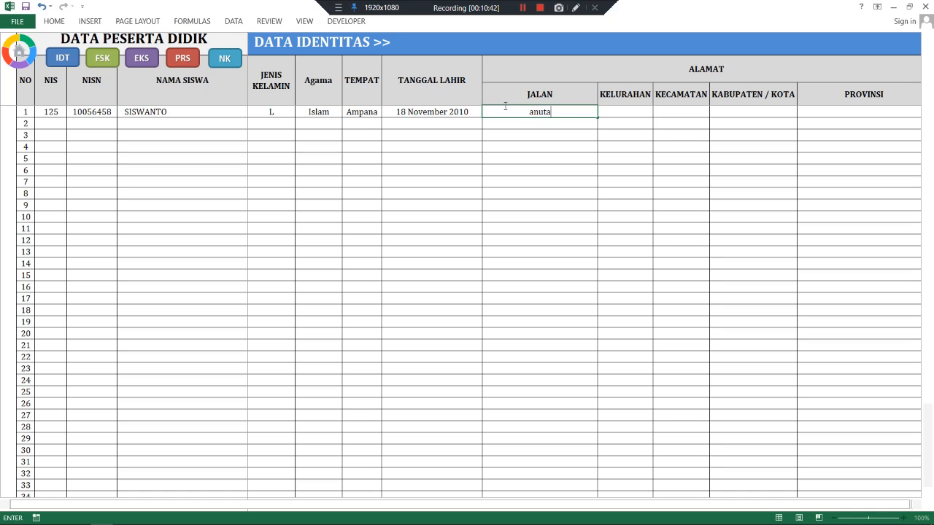
- Enter the student's street address in JALAN, fixing its capitalisation and house number
drag(518, 115, 525, 113)
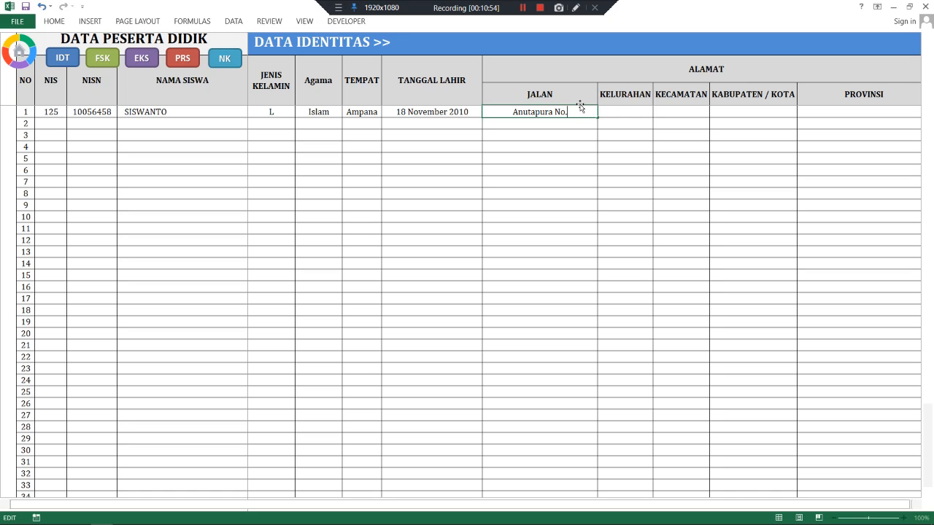
click(616, 111)
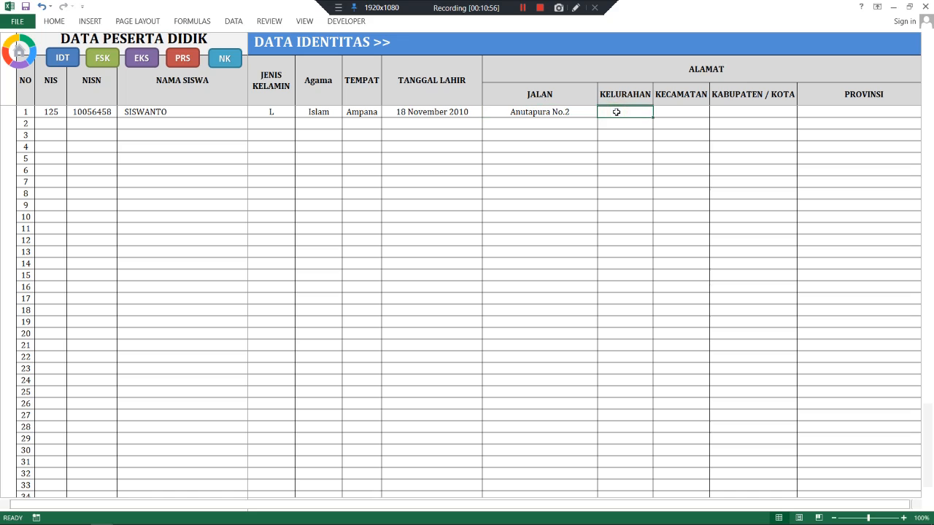
- Fill in the address's KELURAHAN, KECAMATAN, KABUPATEN/KOTA and PROVINSI fields
text(Bonevoto)
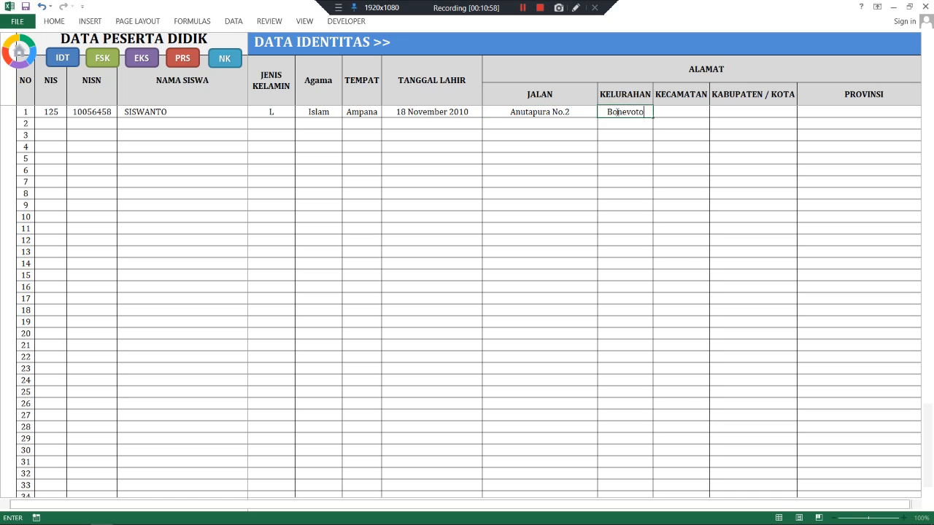
key(Return)
key(Tab)
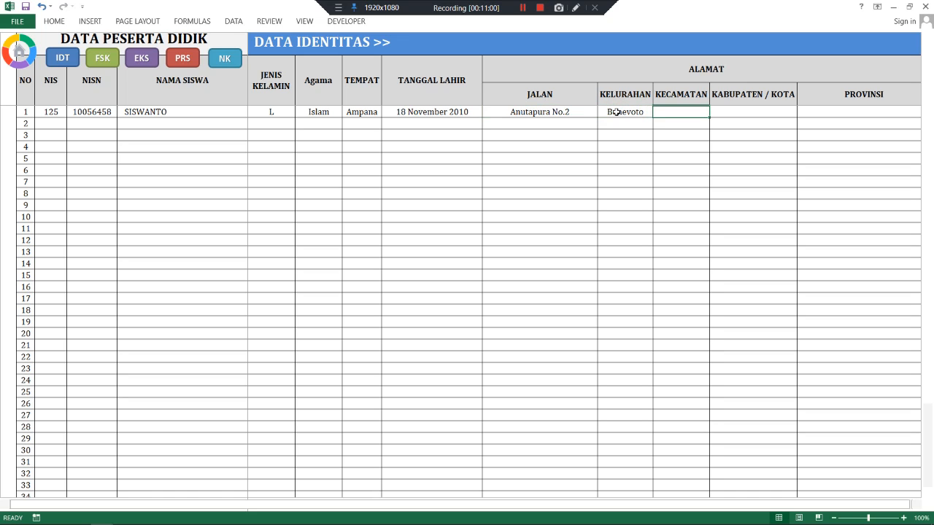
text(Ulubong)
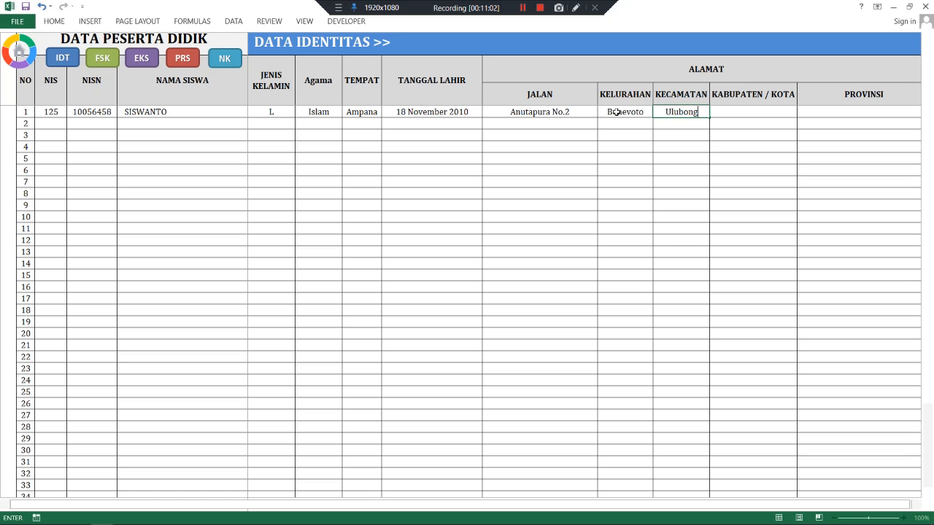
text(ka)
key(Tab)
text(T)
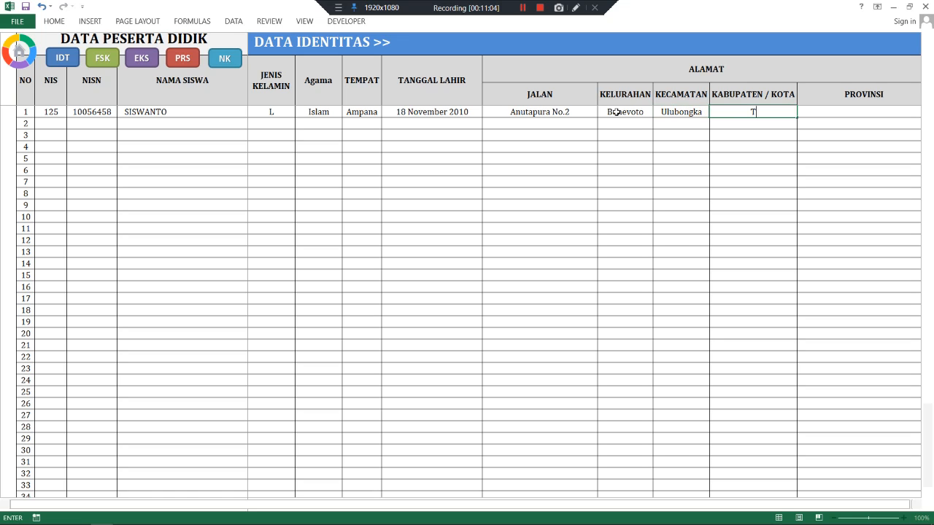
text(ojo Una-Una)
key(Tab)
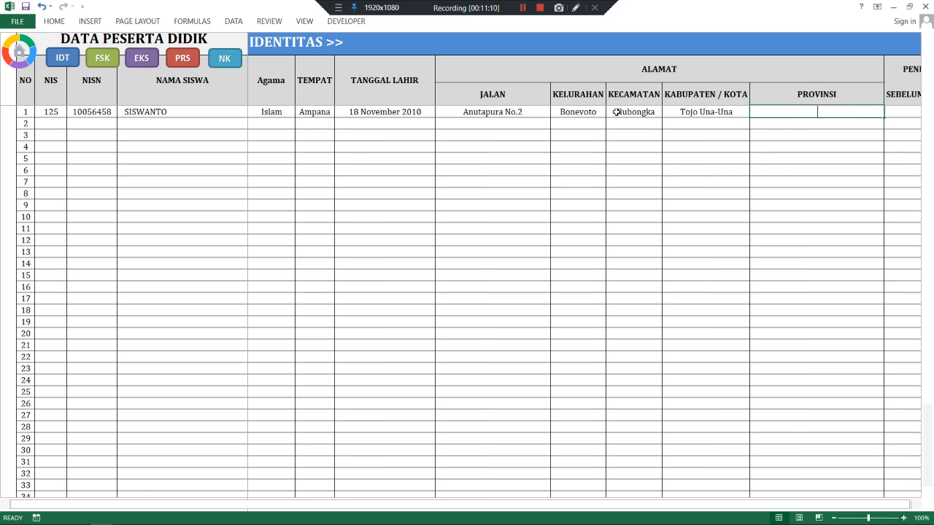
text(Sulawes)
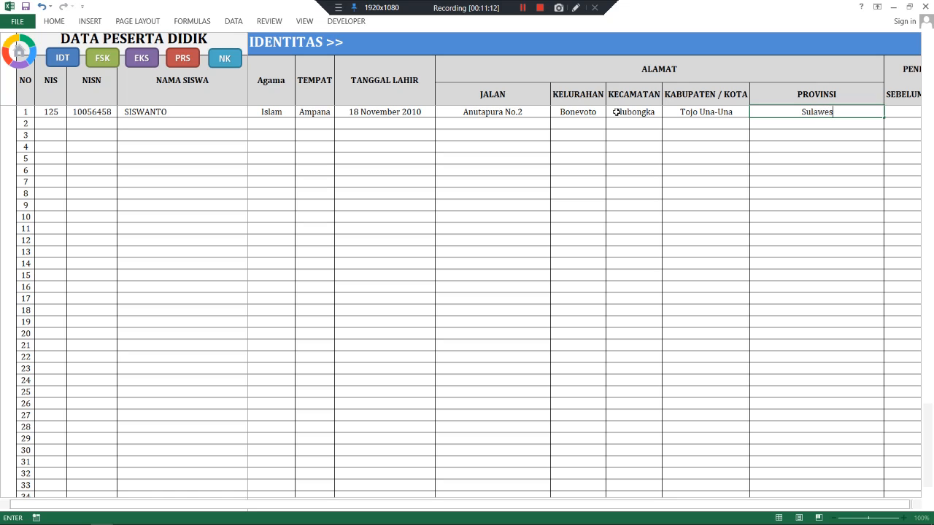
text(i Tengah)
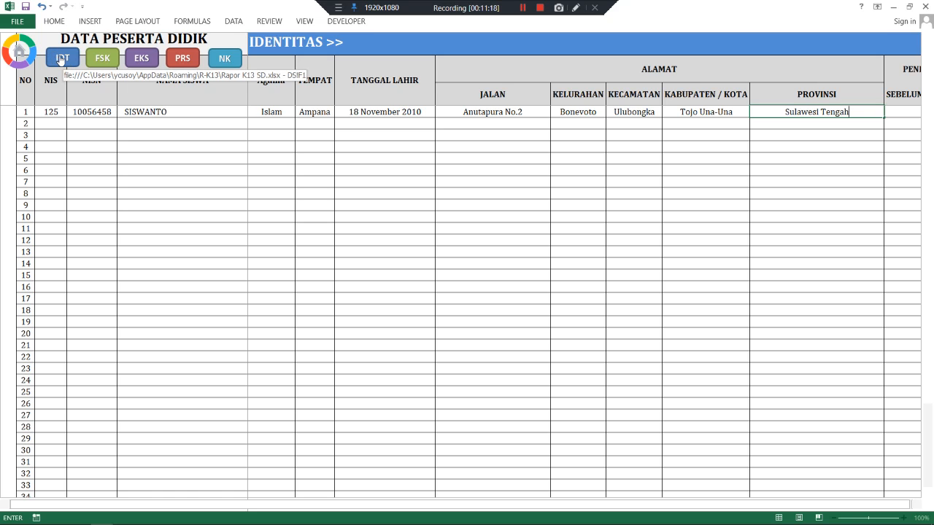
click(101, 61)
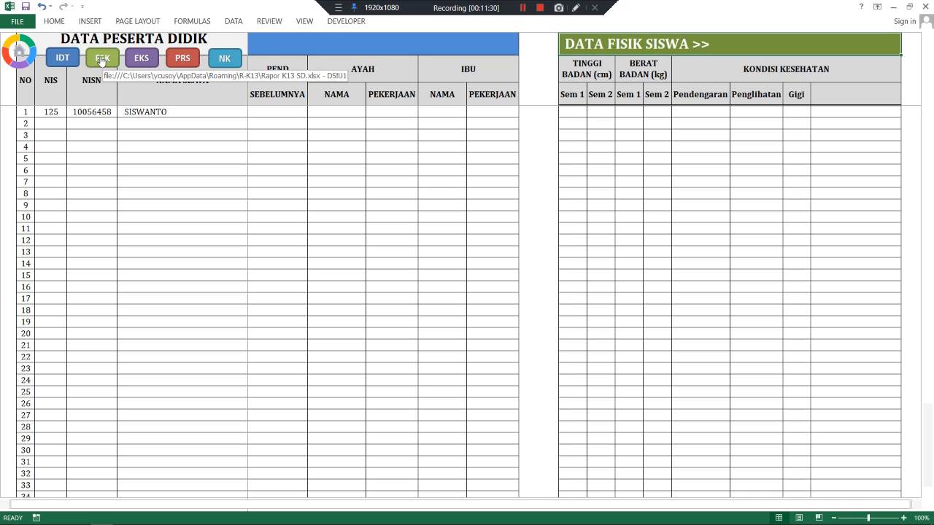
- Record a semester 1 height of 120 and weight of 23 for the first student
click(574, 110)
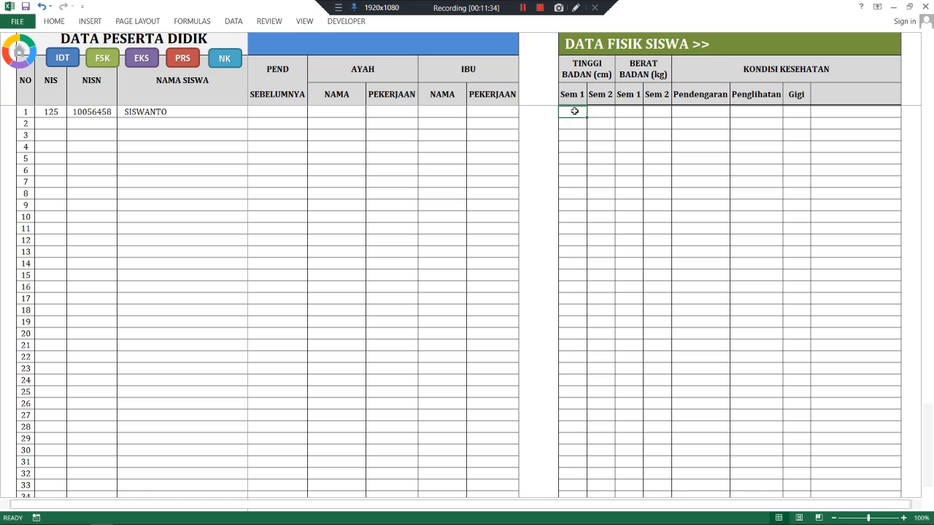
text(120)
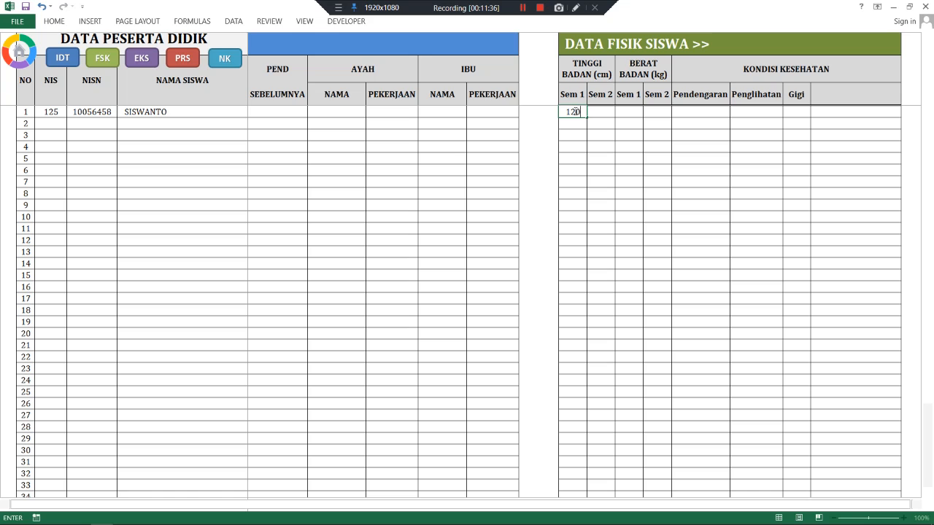
key(Tab)
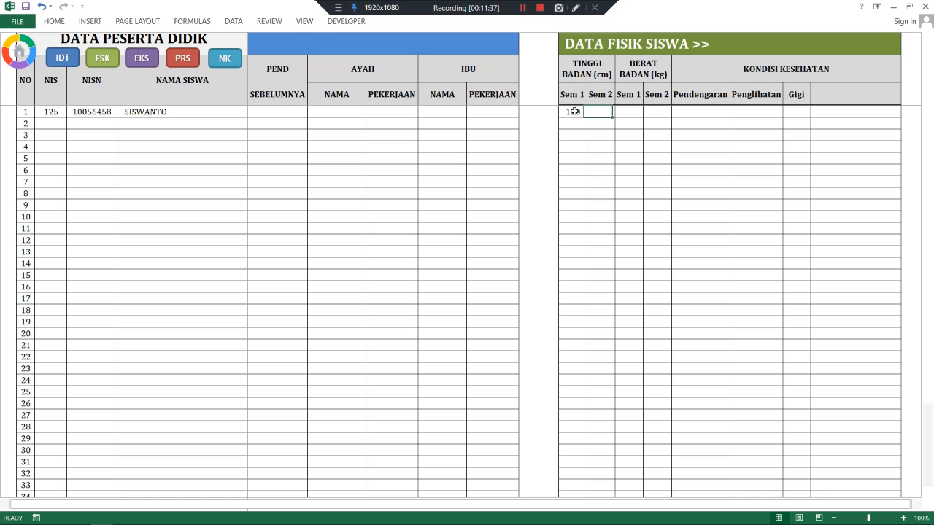
click(625, 111)
text(23)
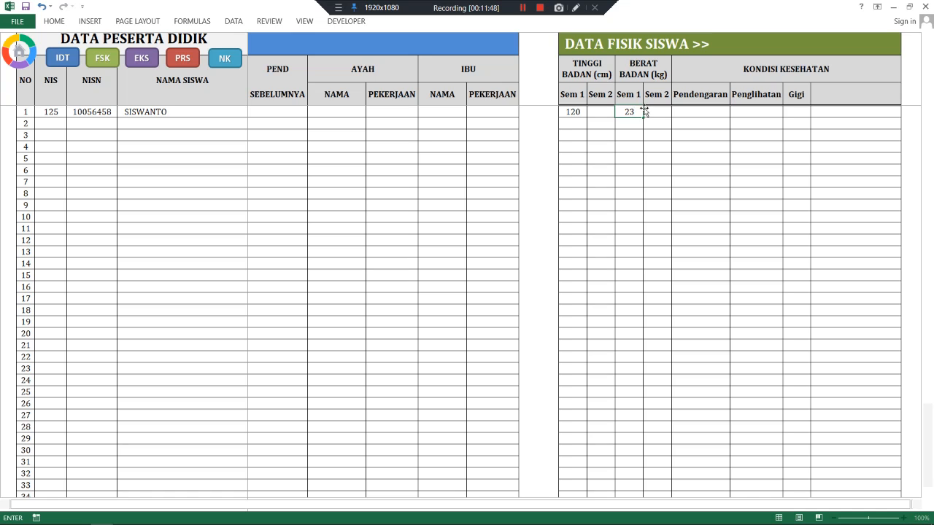
click(645, 110)
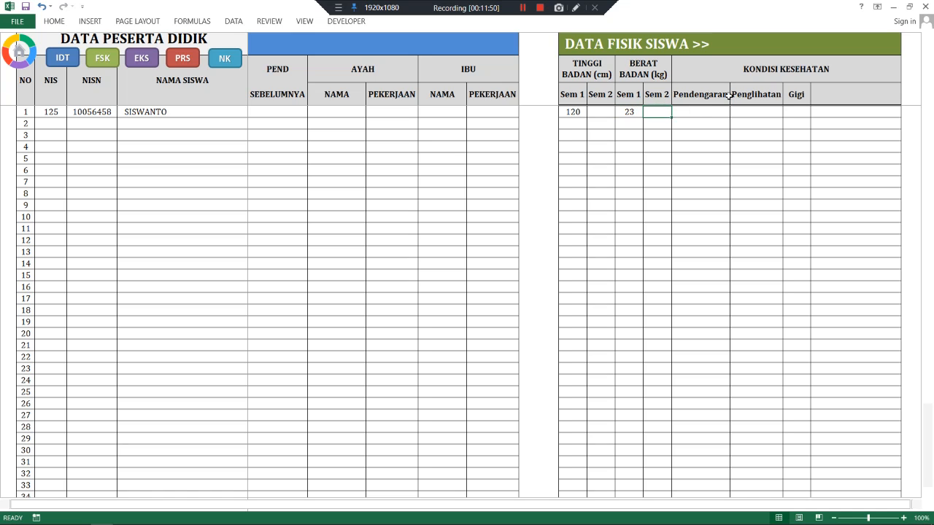
- Mark hearing, sight and teeth as Baik
click(685, 112)
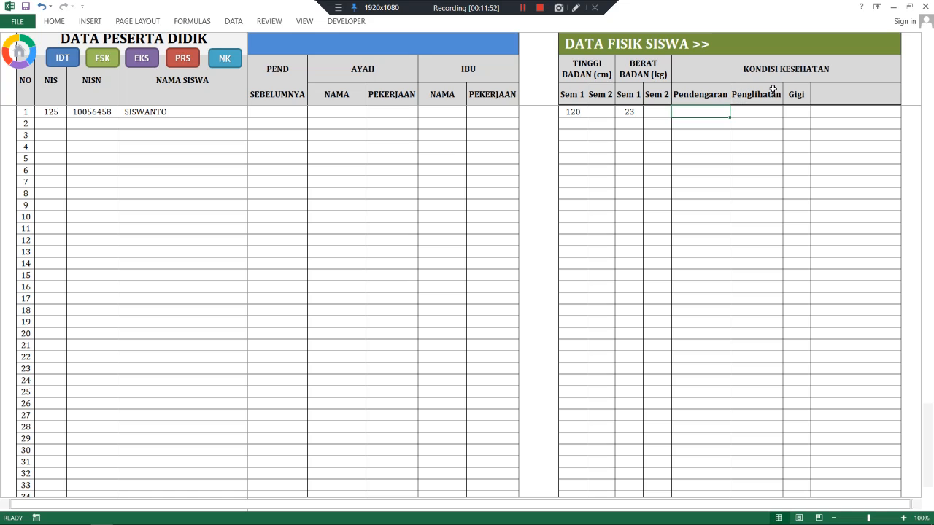
text(Baik)
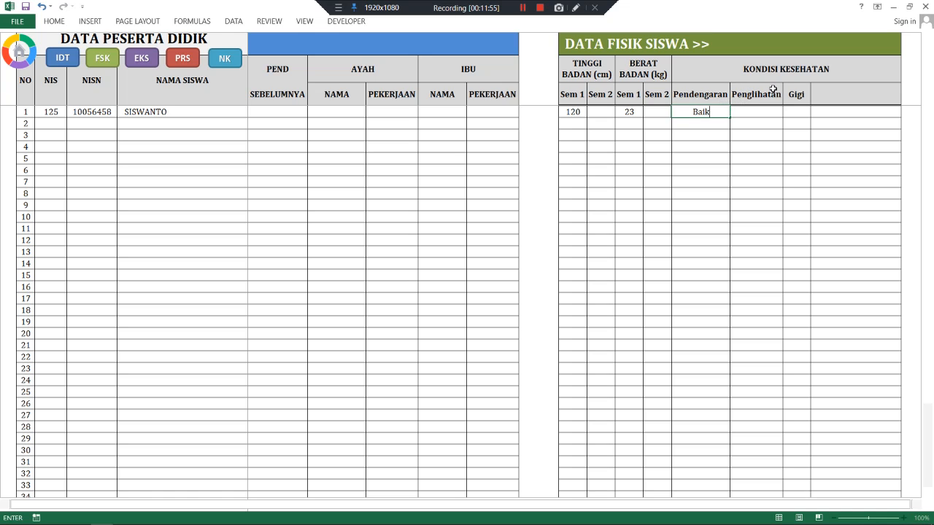
key(Tab)
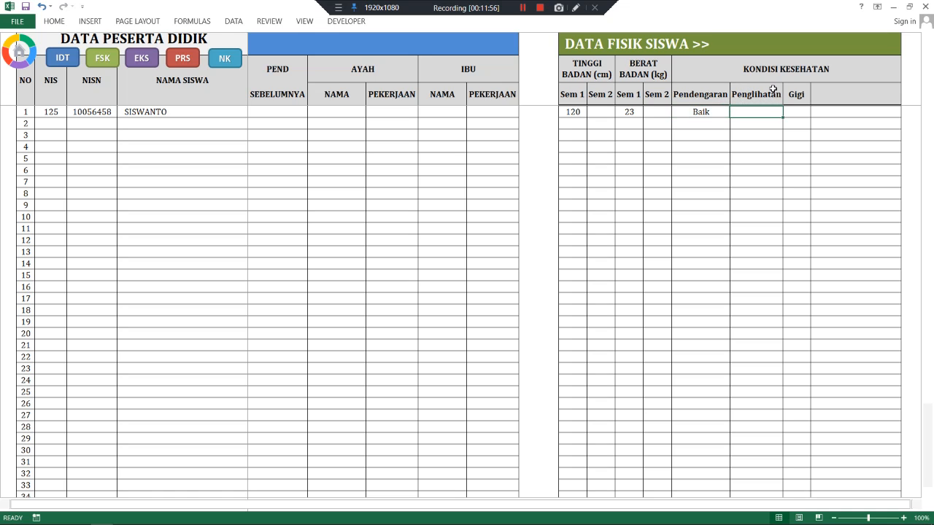
text(Baik)
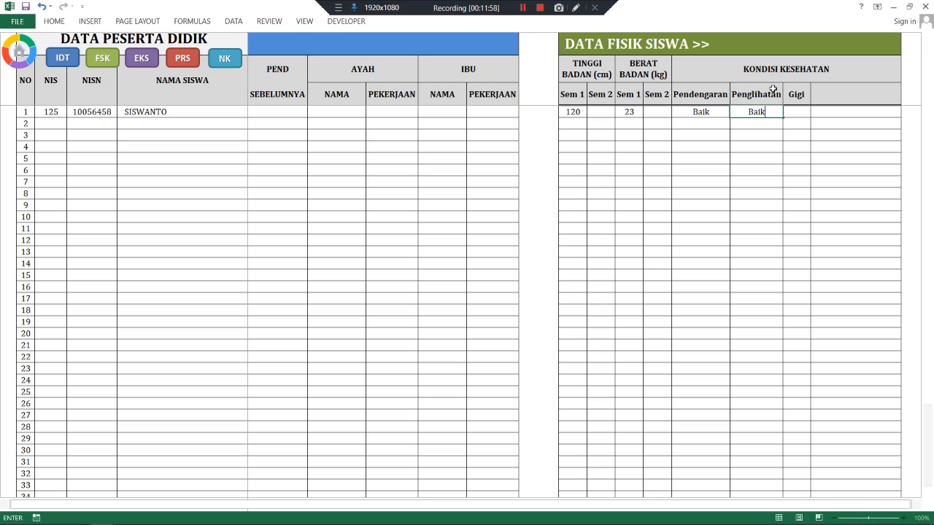
key(Tab)
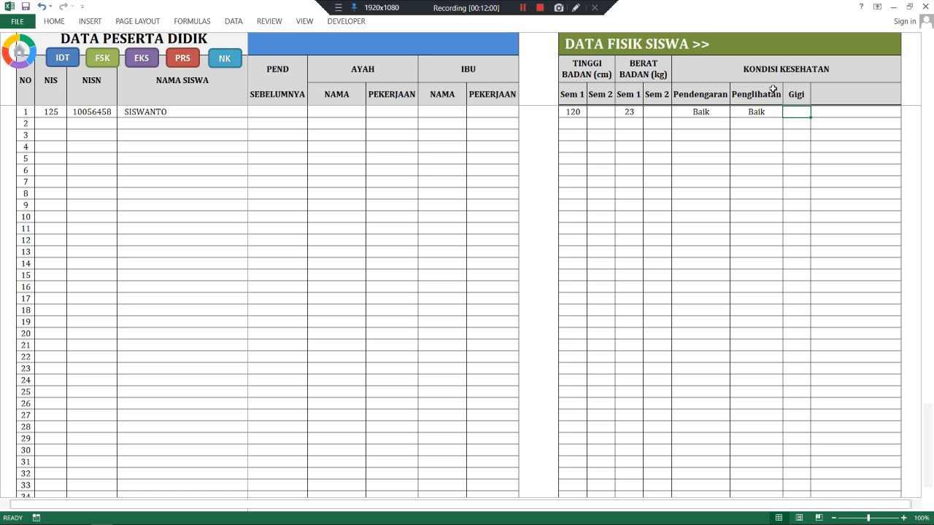
text(Ba)
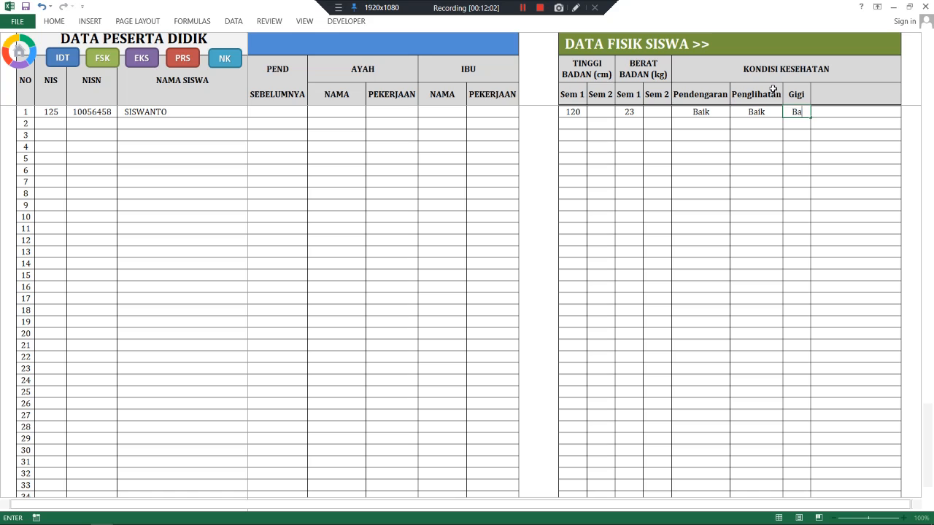
text(ik)
click(824, 114)
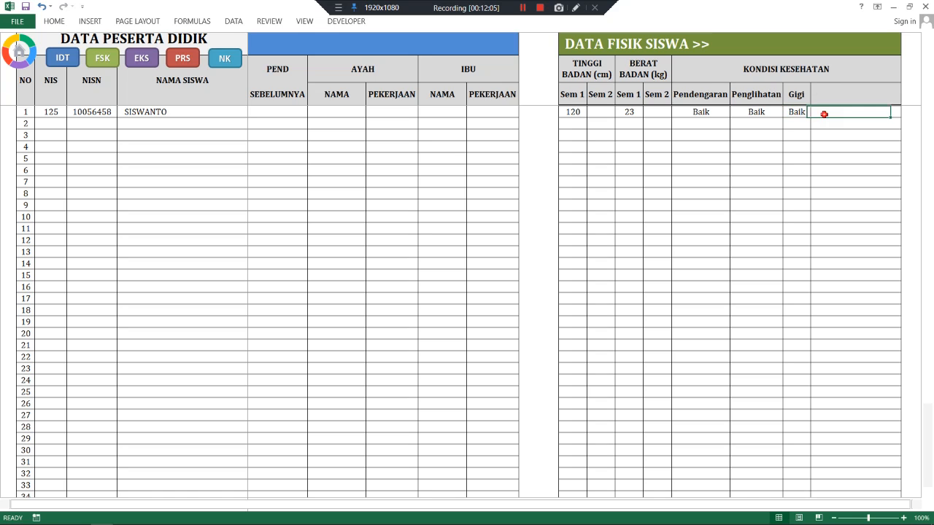
click(143, 62)
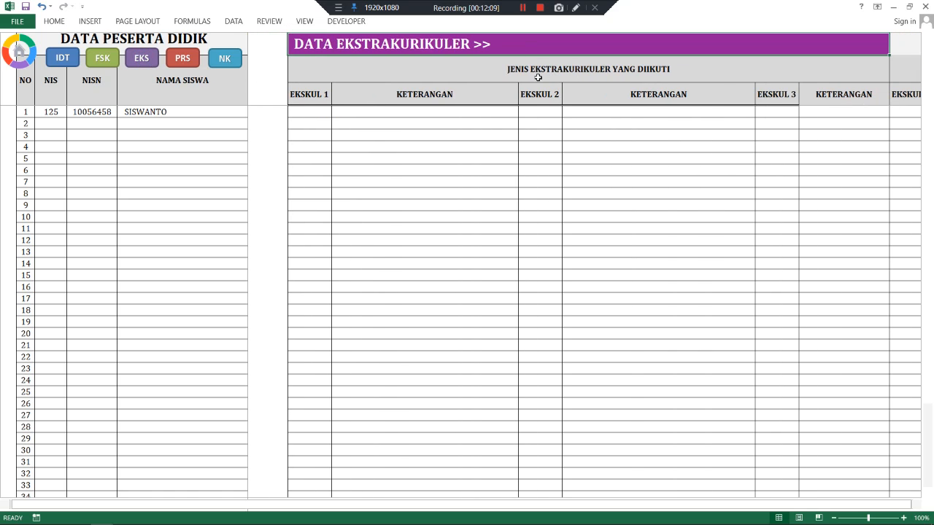
- Enter Pramuka ('Siswa Aktif mengikuti kegiatan') and Drumband ('Aktif mengikuti latihan') as row 1 extracurriculars
click(316, 109)
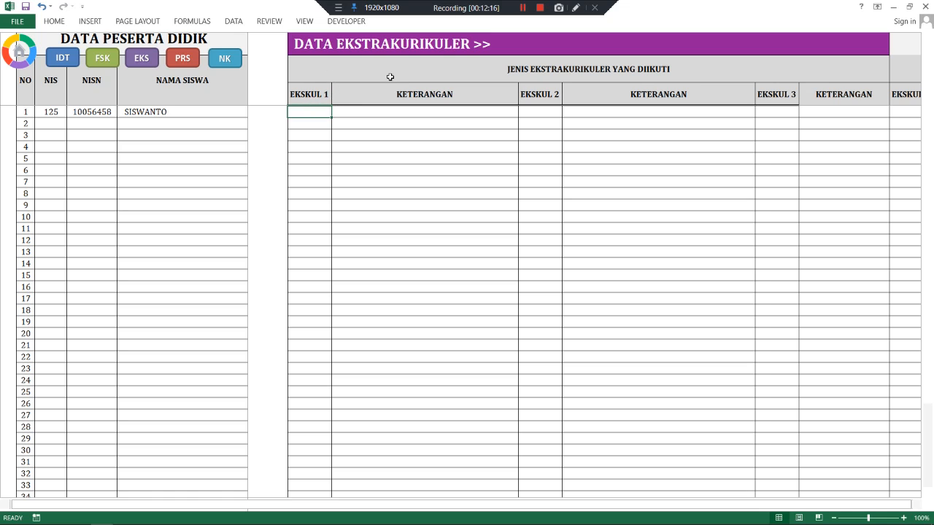
text(Pramuka)
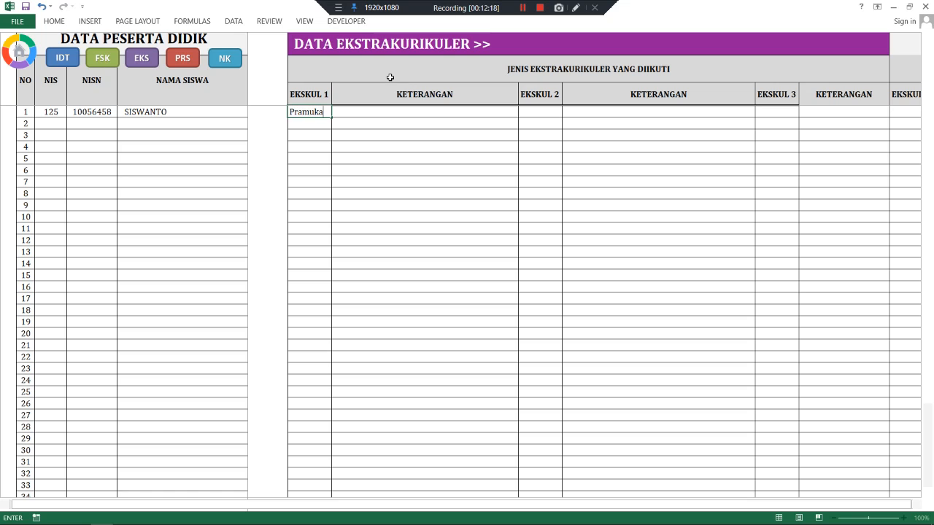
click(441, 111)
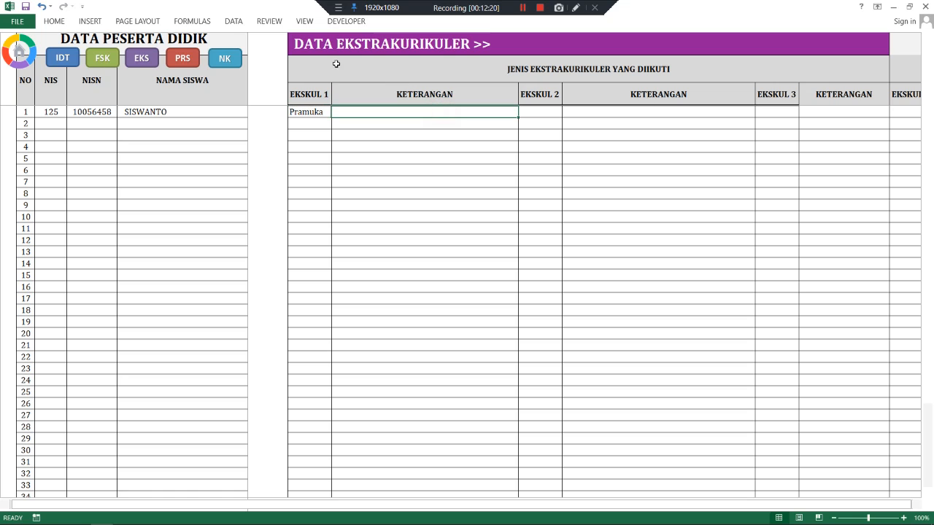
text(Si)
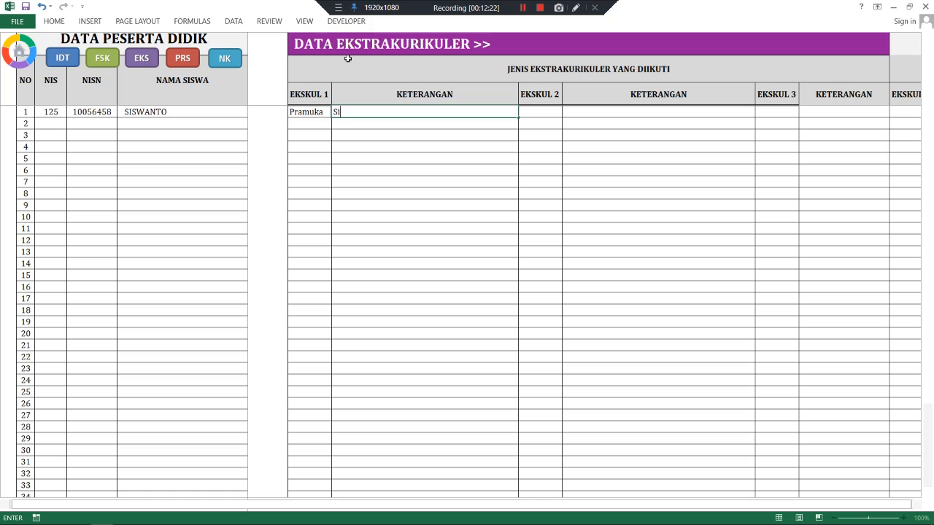
text(swa Aktif mengikuti kegiatan)
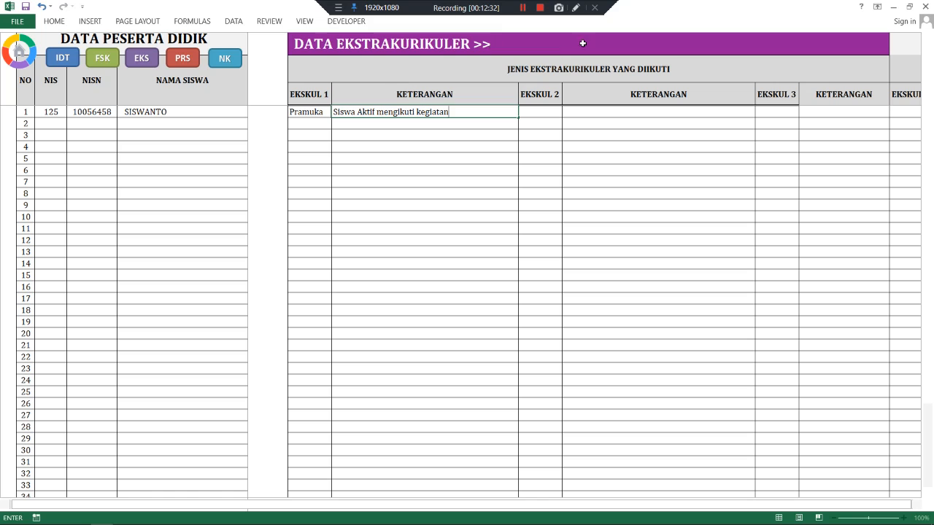
click(544, 110)
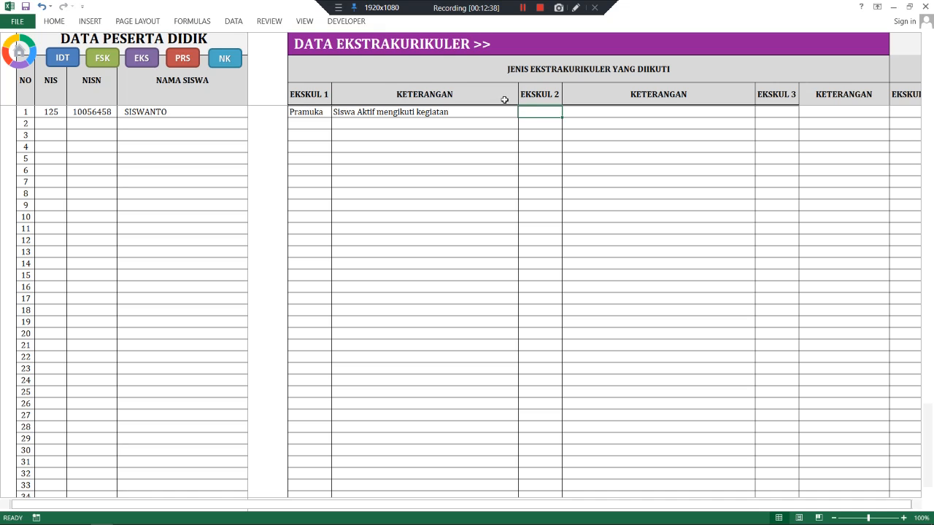
text(Drumban)
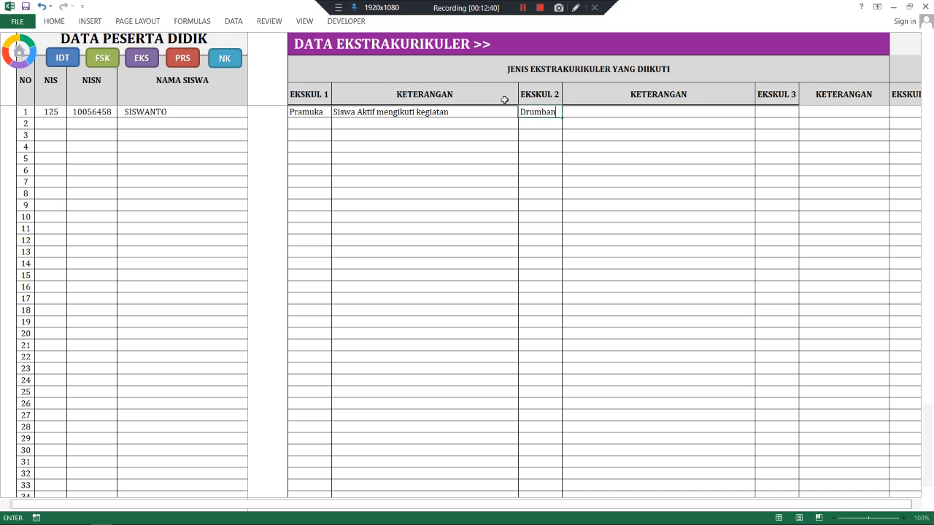
text(d)
click(621, 109)
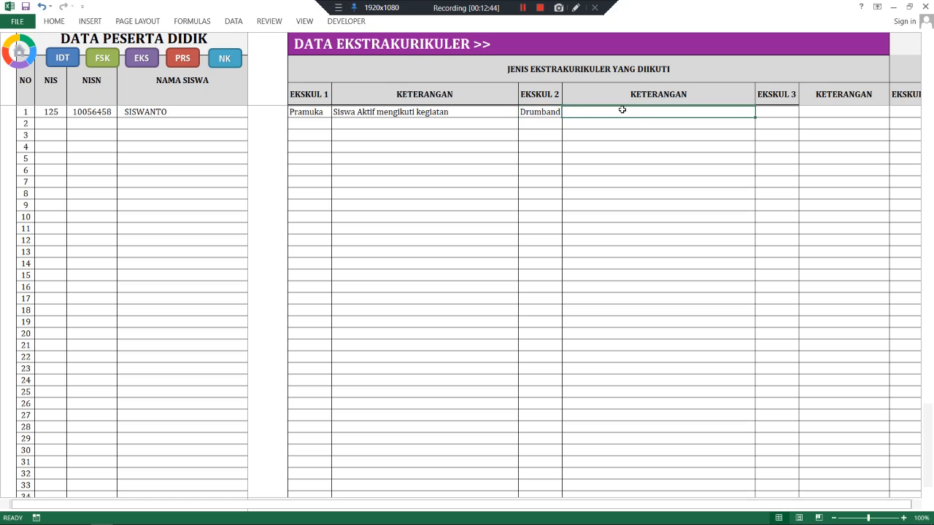
text(Aktif)
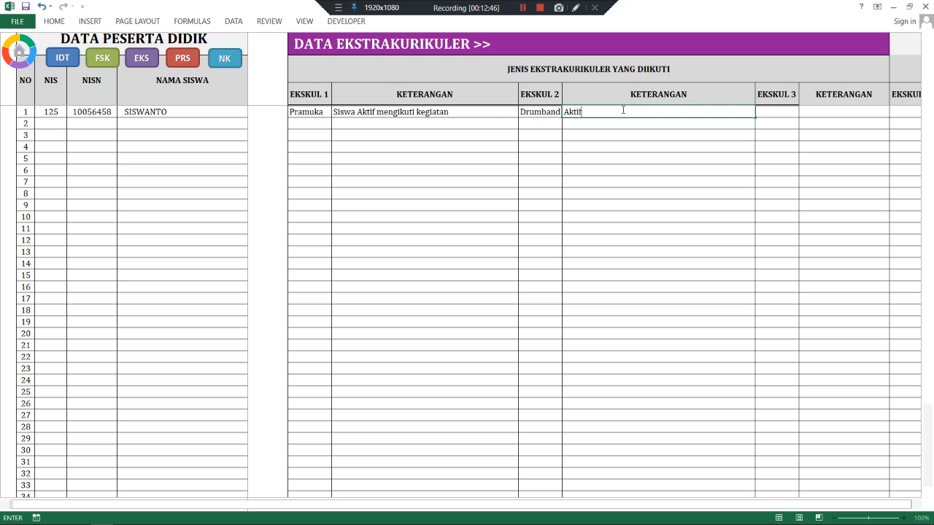
text( mengikuti katihan)
click(781, 109)
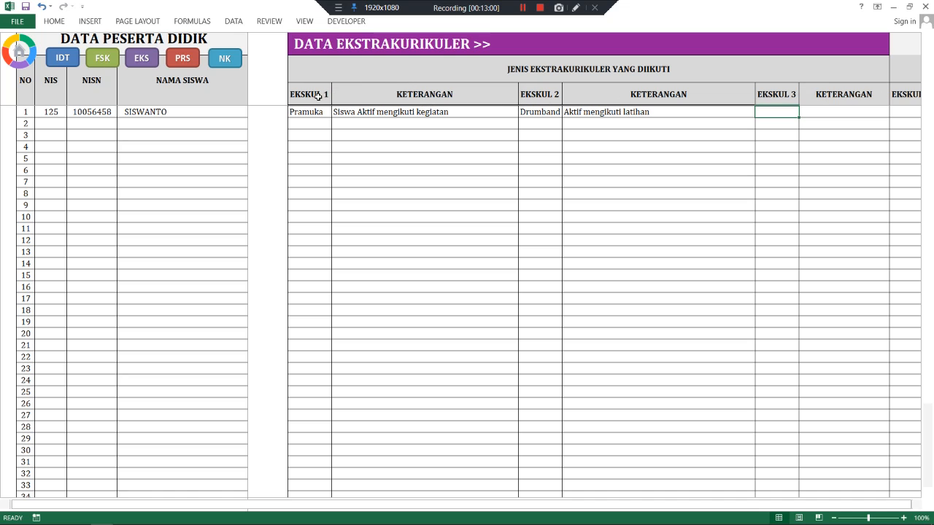
click(185, 65)
- Enter Catur as the Semester I achievement type with result 'Juara I Tkt. Provinsi'
click(387, 110)
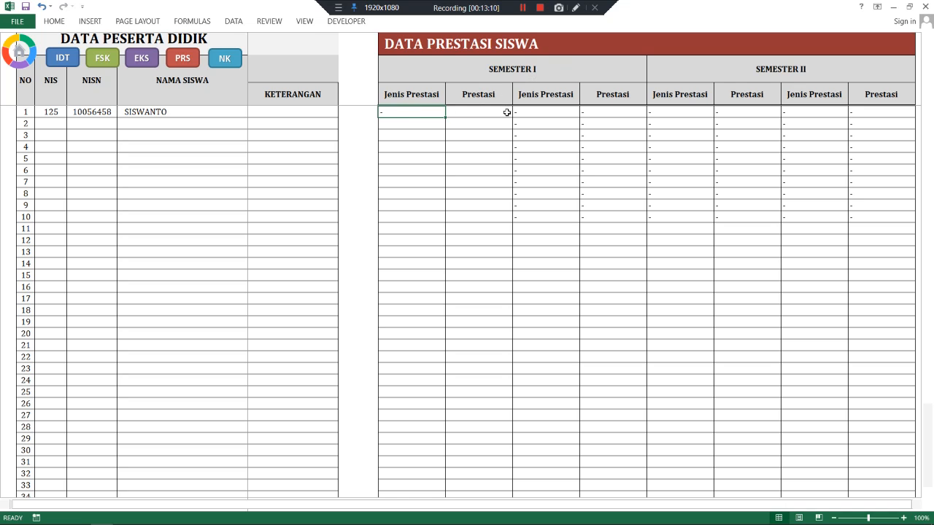
text(Catu)
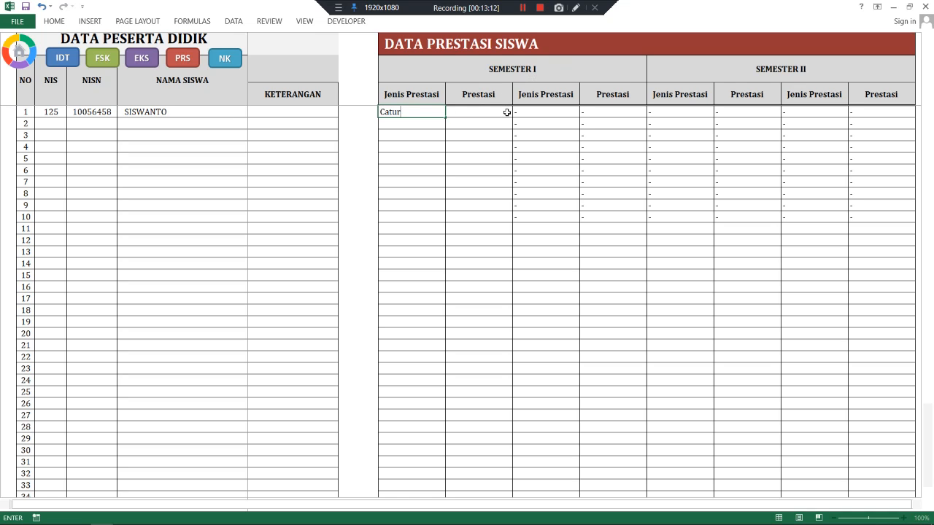
text(r)
click(506, 112)
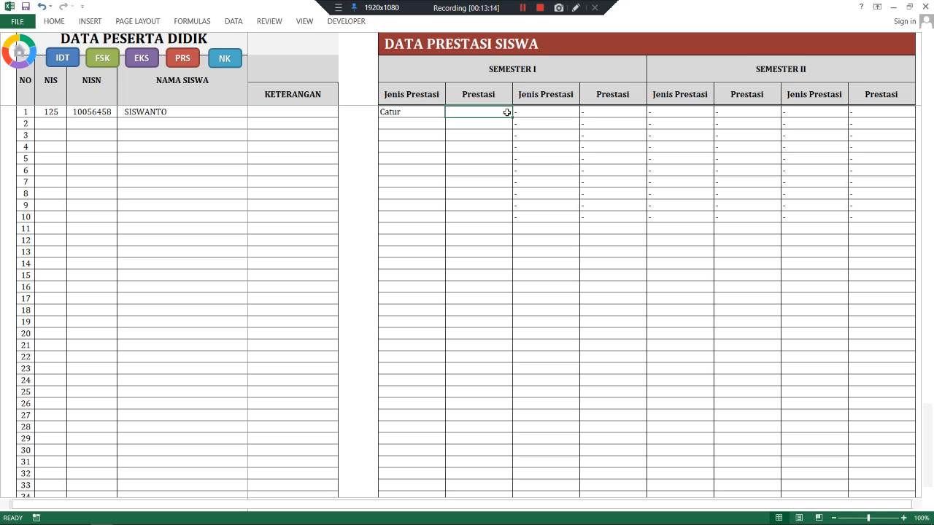
text(Juara I)
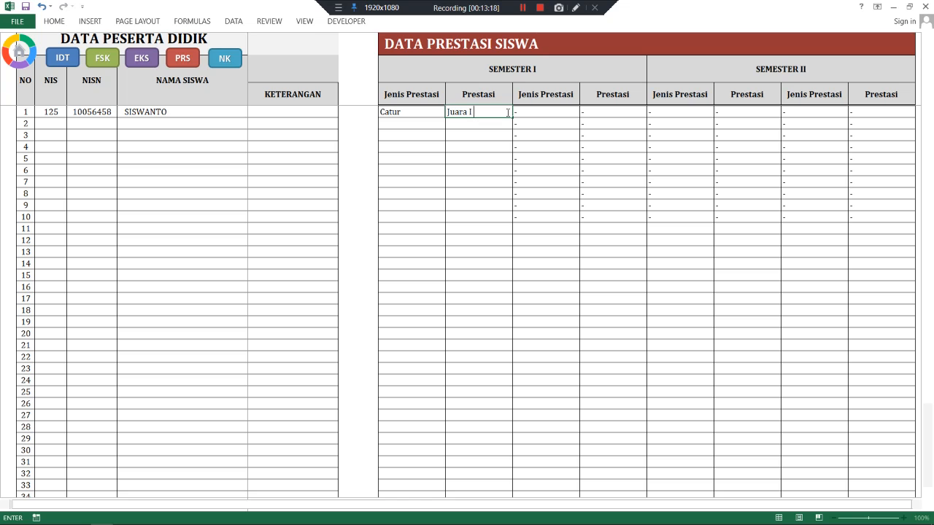
text( Tkt. Provinsi)
click(562, 109)
click(587, 110)
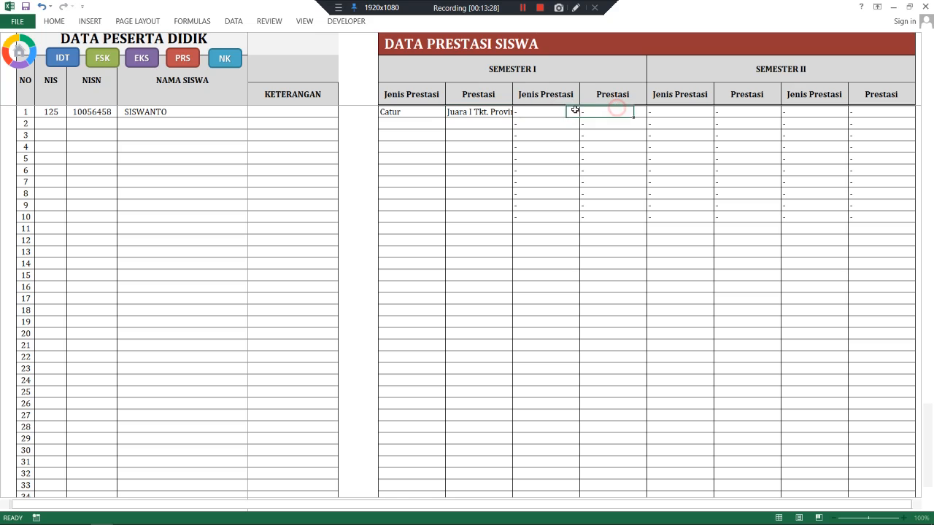
click(525, 110)
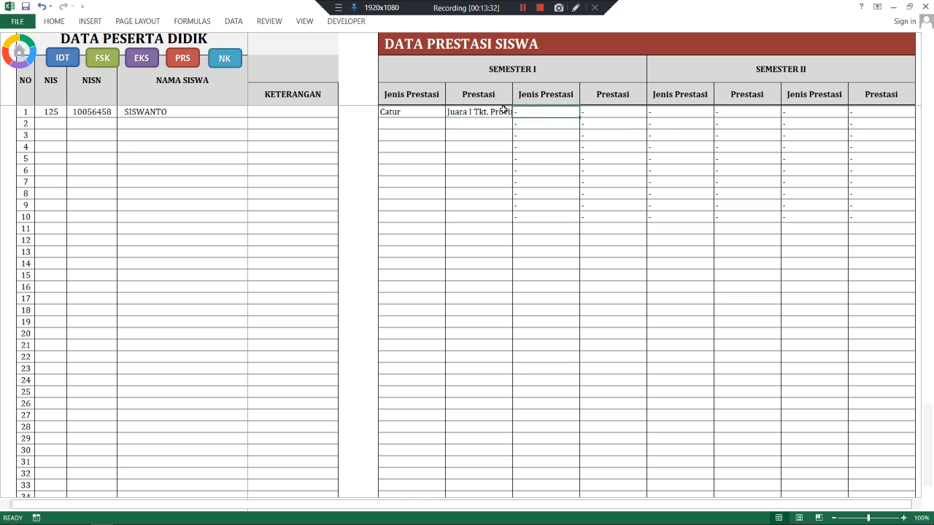
click(221, 64)
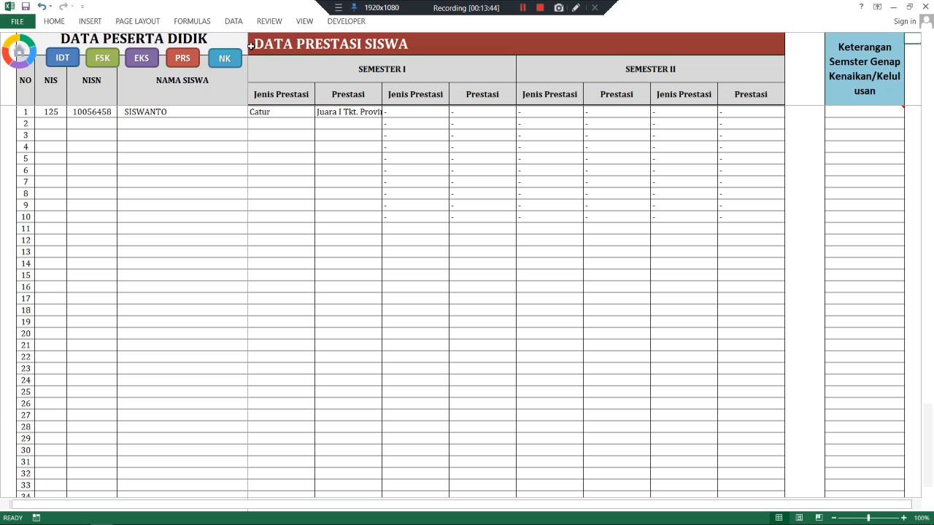
- Check the first student's Keterangan promotion dropdown without choosing, then save the workbook
click(853, 115)
click(849, 124)
click(848, 114)
click(905, 113)
click(889, 117)
click(883, 117)
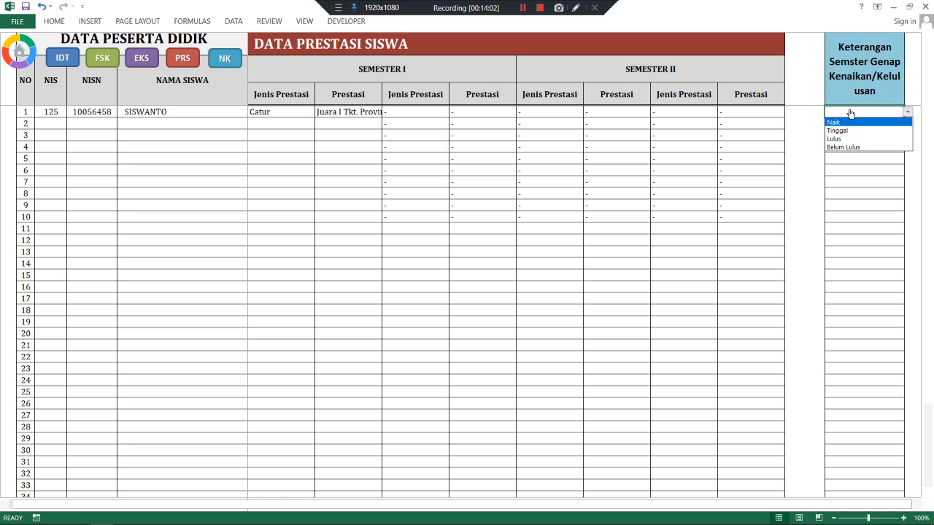
click(850, 112)
click(852, 114)
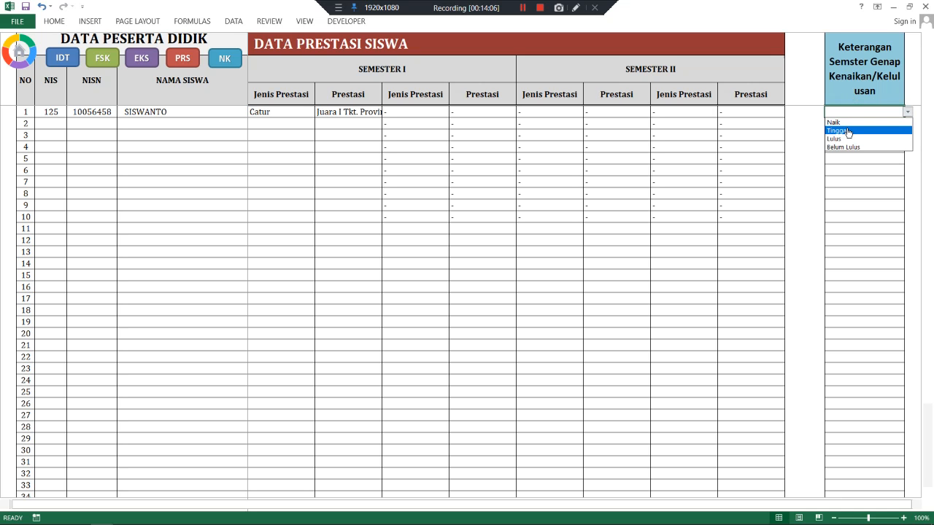
click(850, 112)
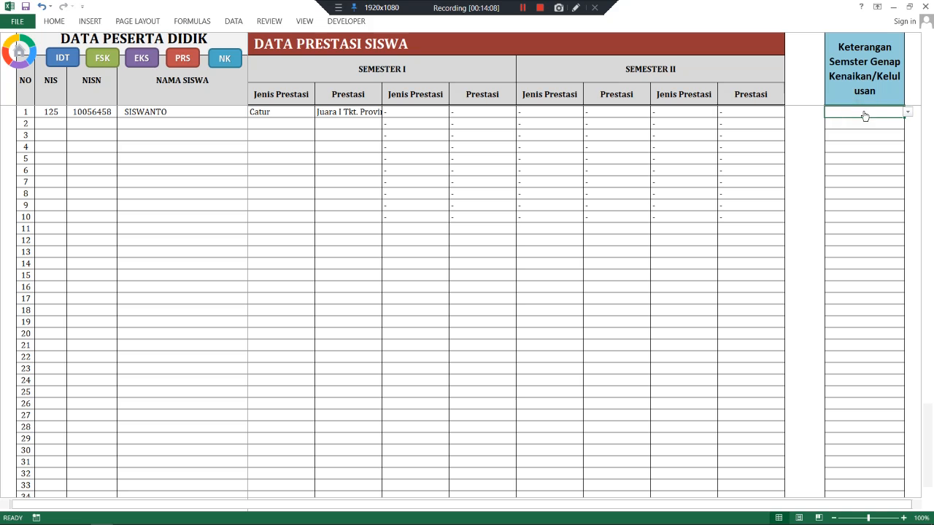
click(864, 115)
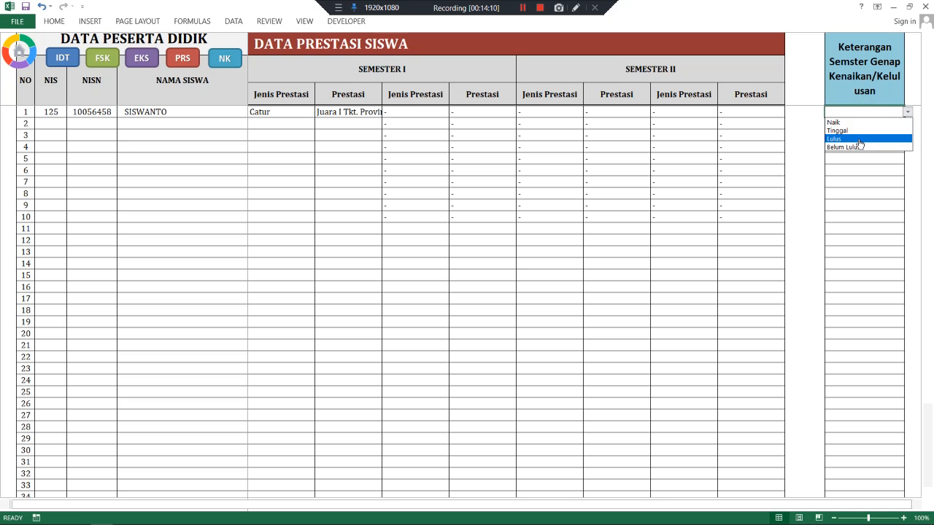
click(854, 114)
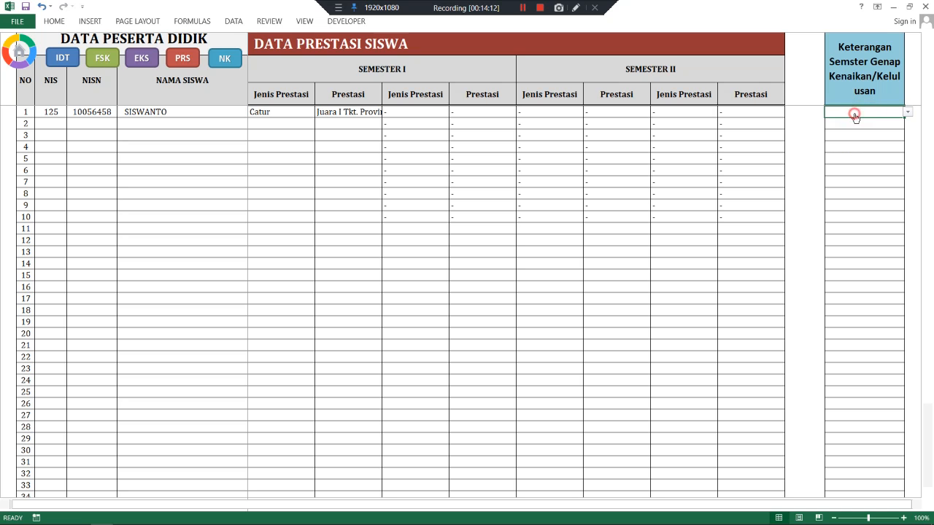
click(25, 6)
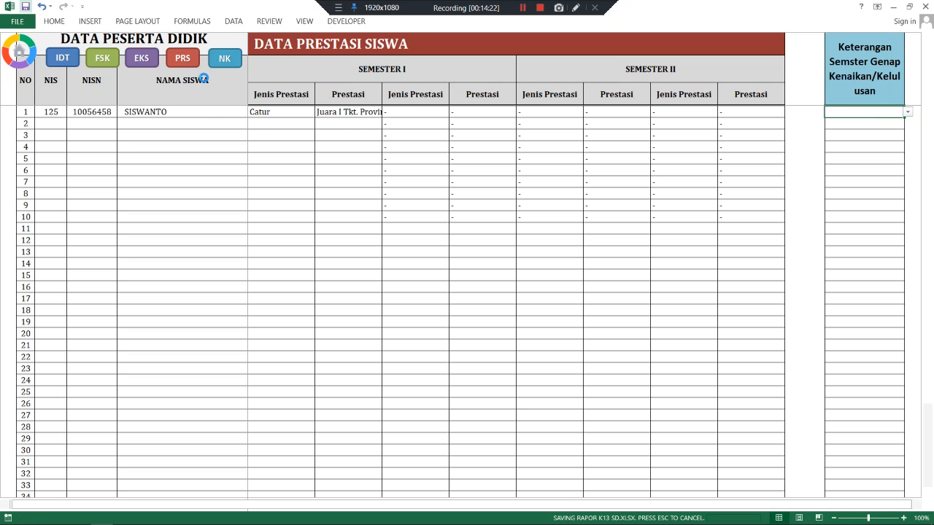
click(16, 59)
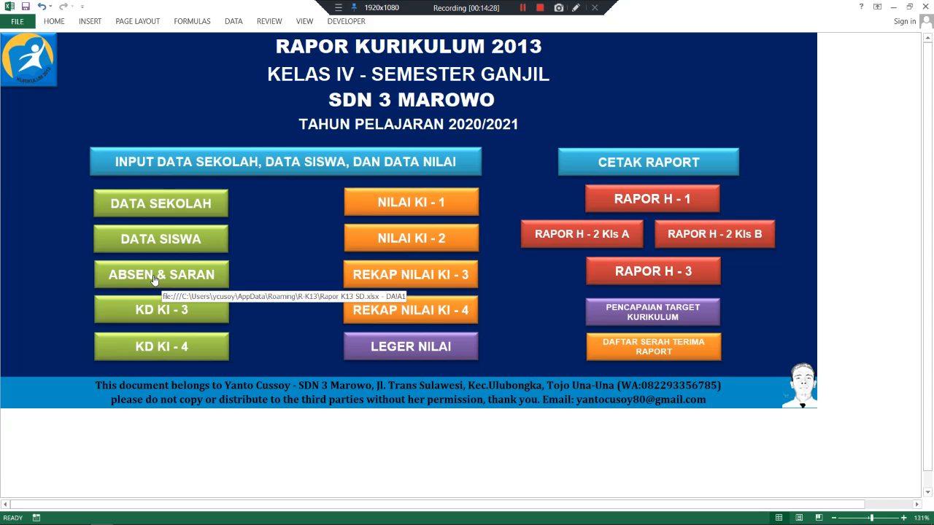
- Open the DATA ABSENSI PESERTA DIDIK sheet via the ABSEN & SARAN button
click(155, 281)
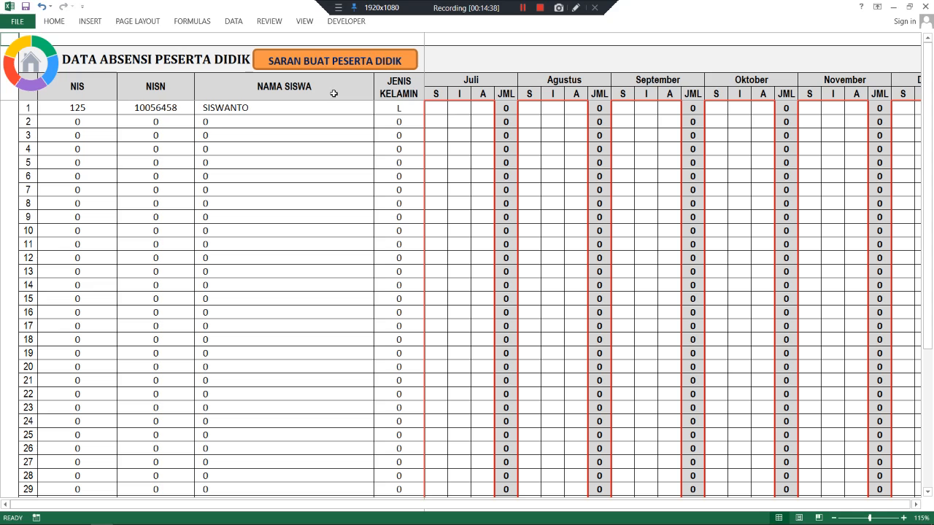
- Enter S 1 for Juli, I 1 for Agustus and S 5 for November for the first student
click(439, 108)
text(1)
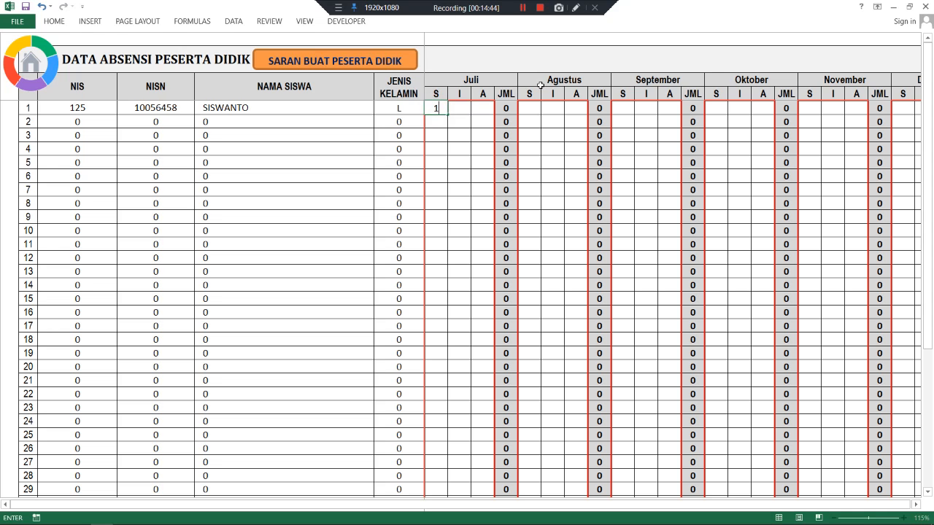
click(460, 109)
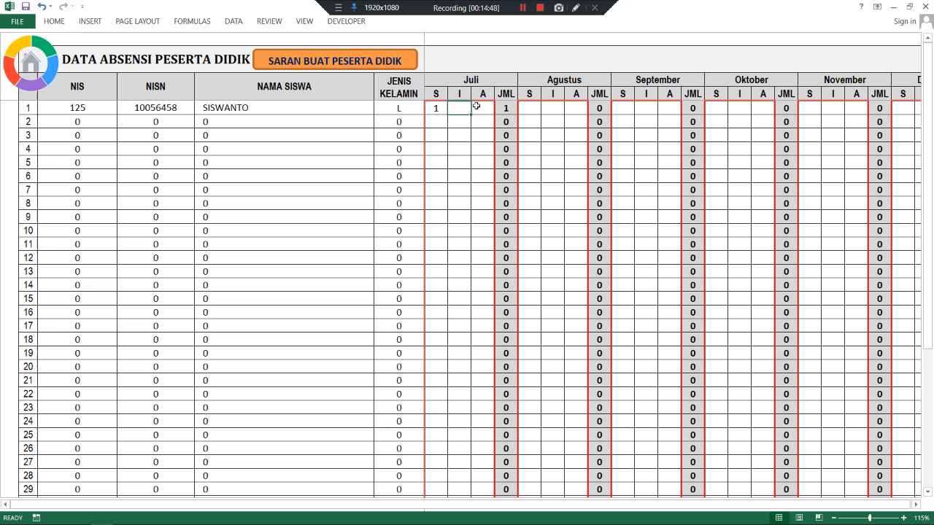
click(552, 107)
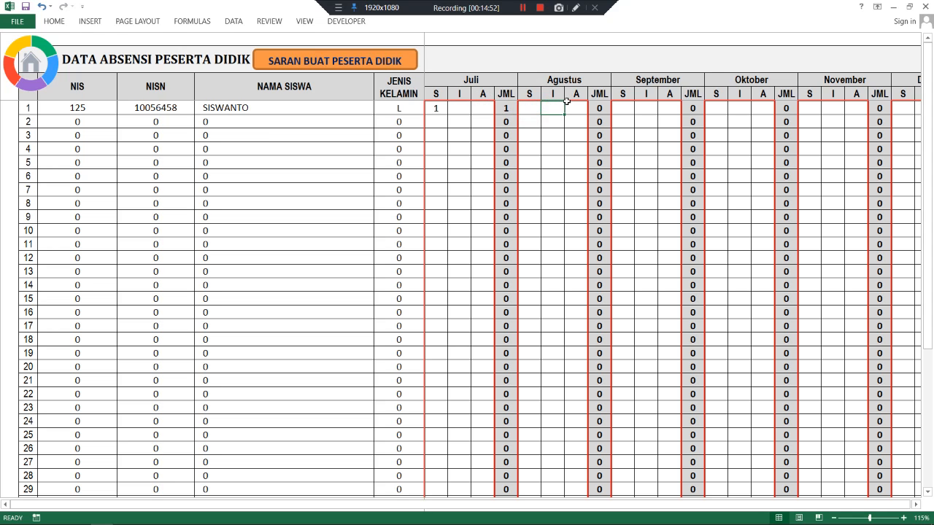
text(1)
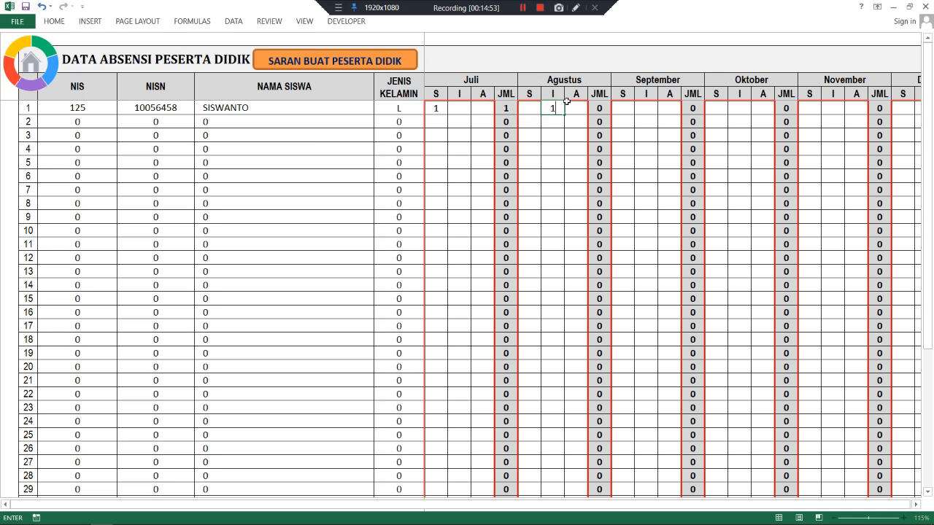
click(644, 108)
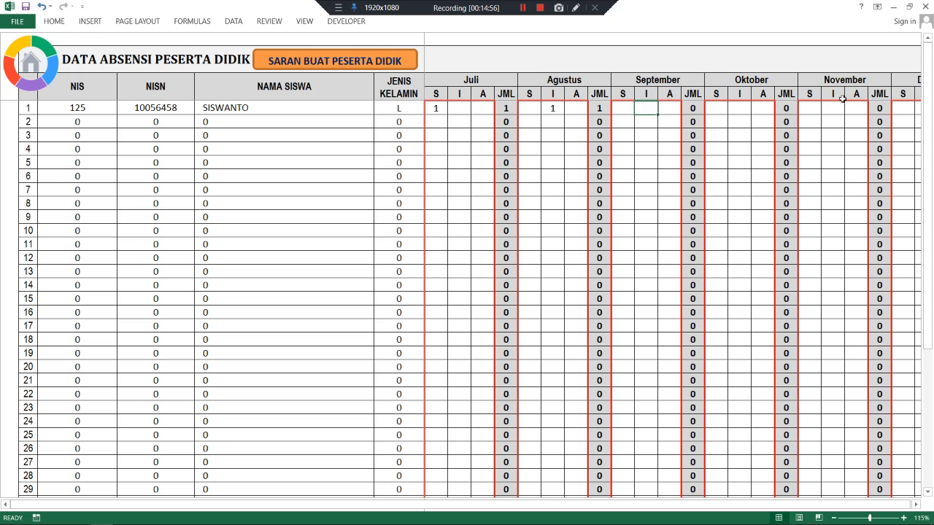
click(809, 110)
text(5)
click(838, 123)
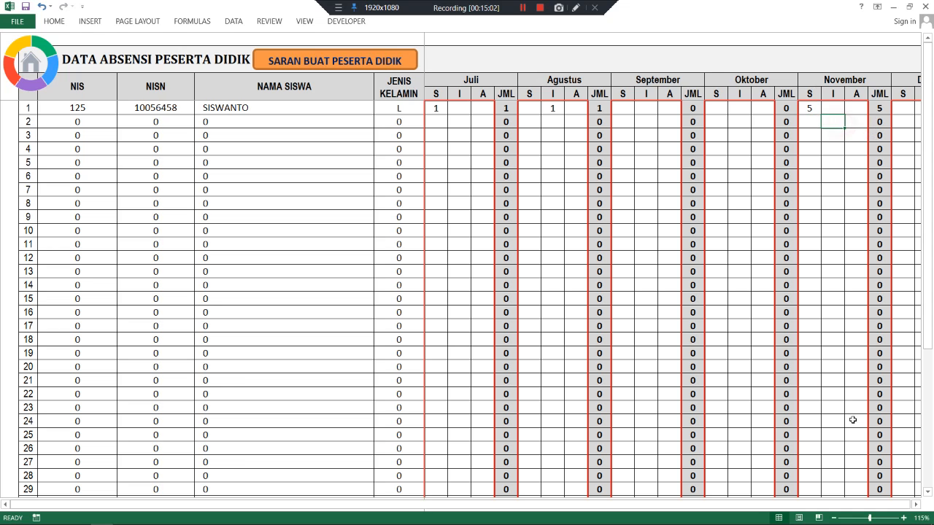
- Record I 1 under Desember for the first student
click(917, 504)
click(917, 504)
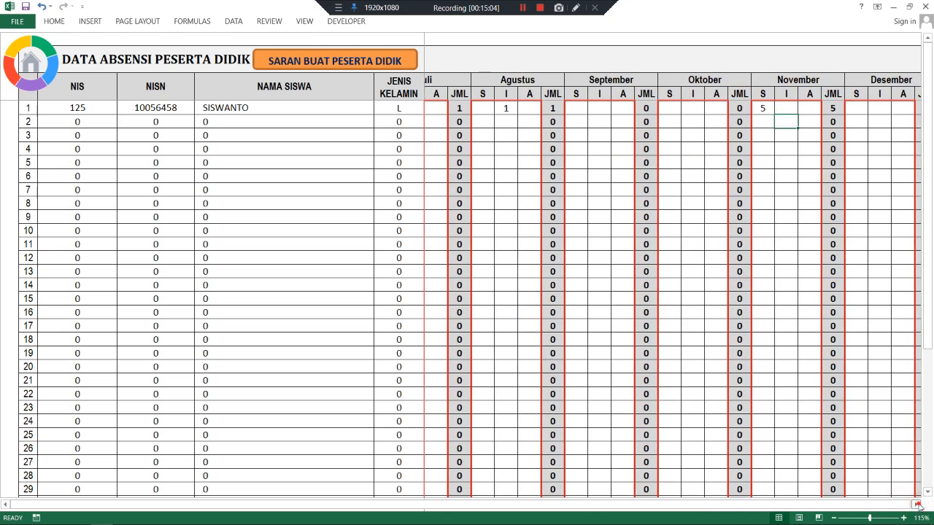
click(917, 504)
click(916, 504)
click(829, 107)
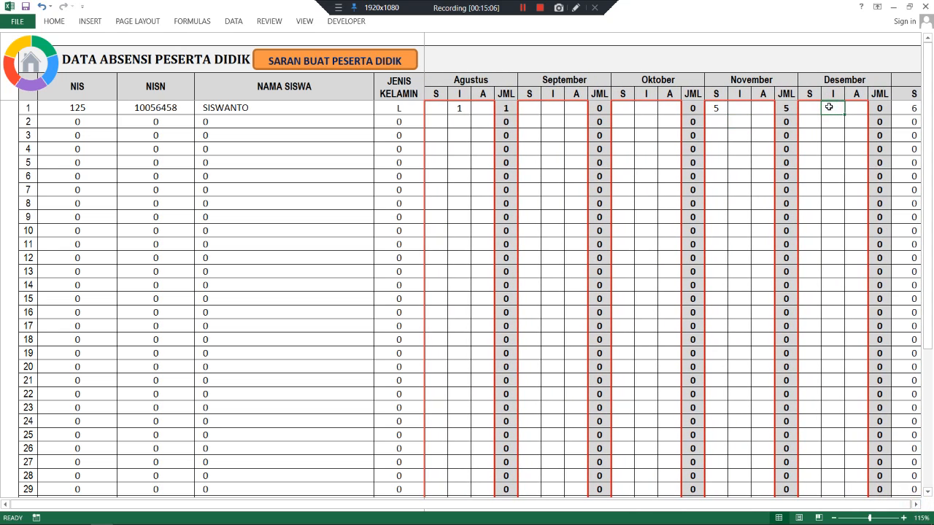
text(1)
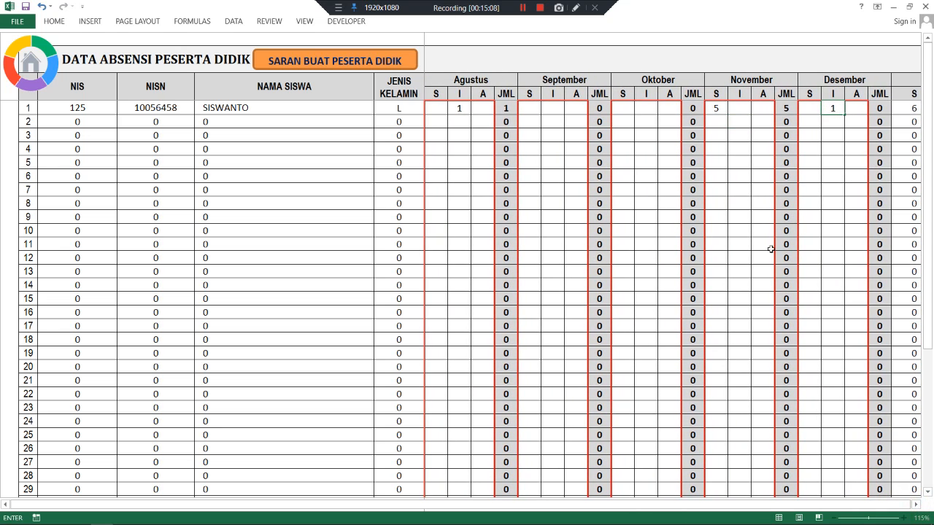
click(833, 107)
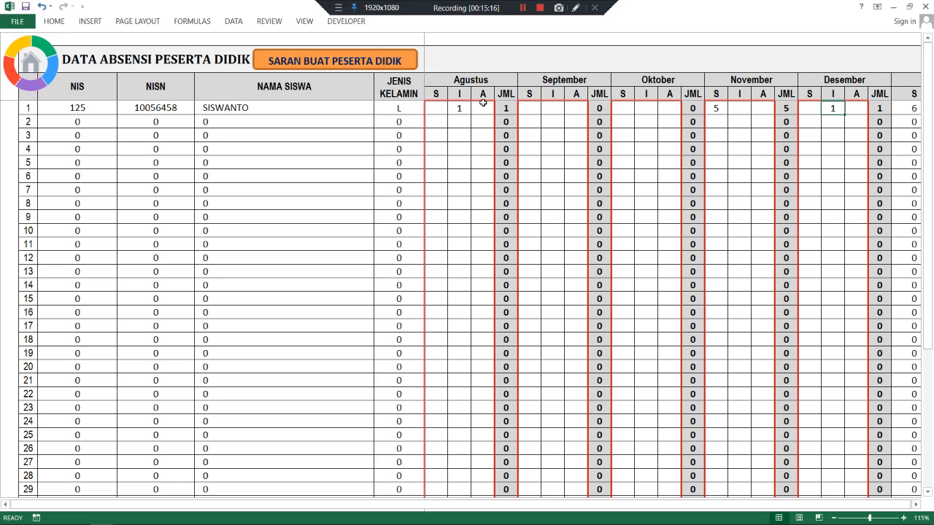
- In SARAN BUAT PESERTA DIDIK, enter 'Lebih giat dan rajin belajar pada semester berikut' for the first student
click(315, 62)
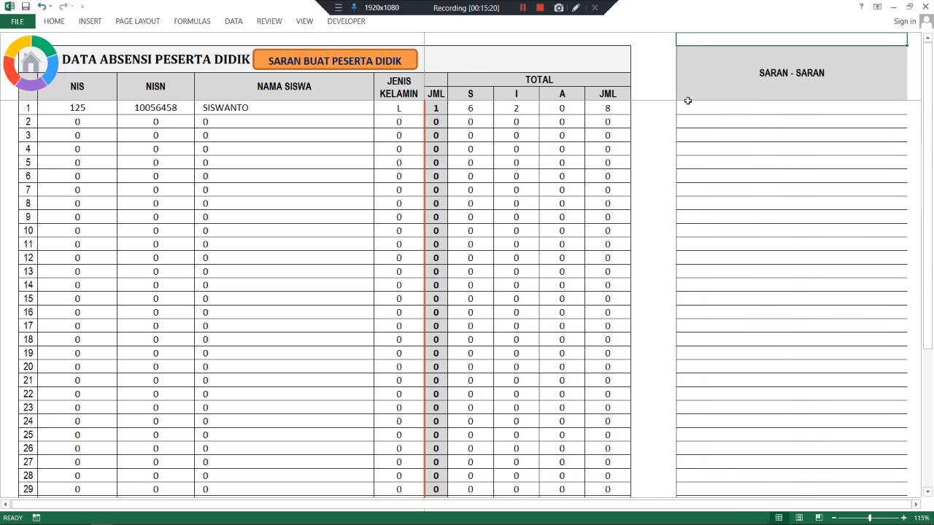
click(717, 108)
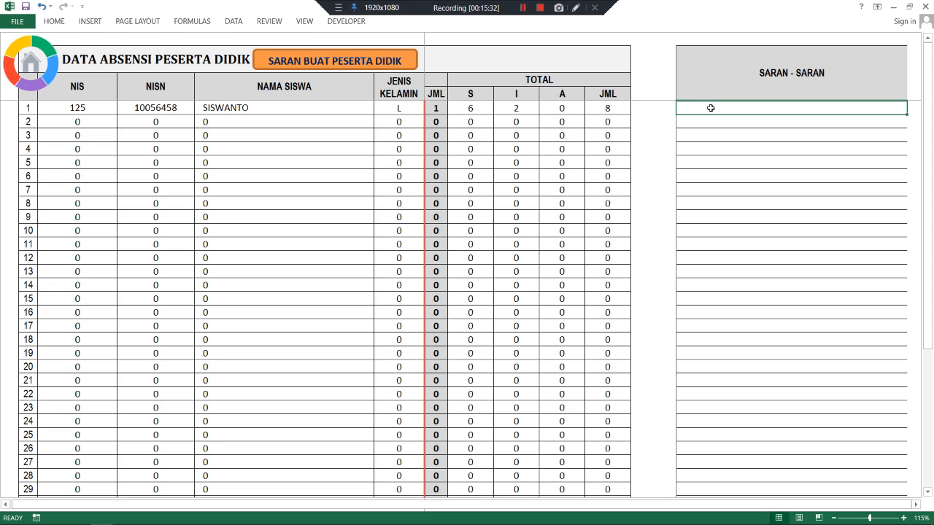
text(Lebih)
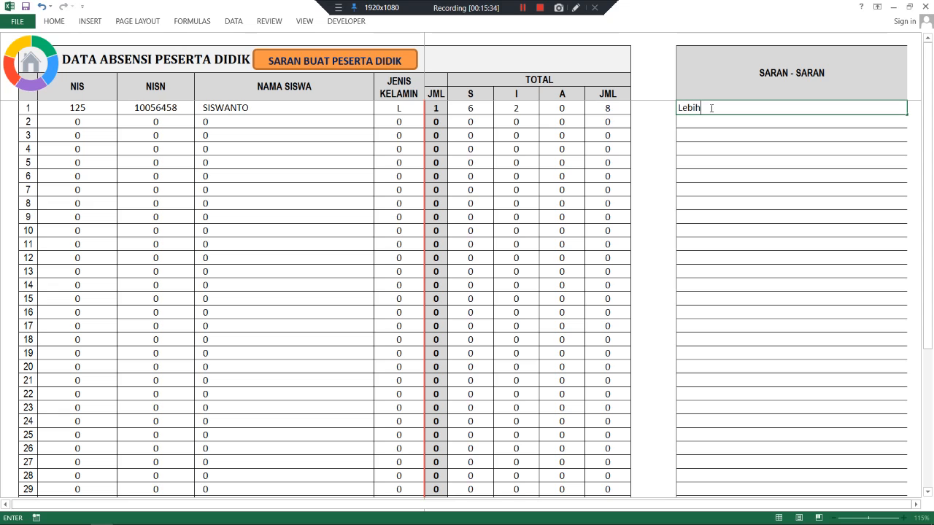
text( giat dan raj)
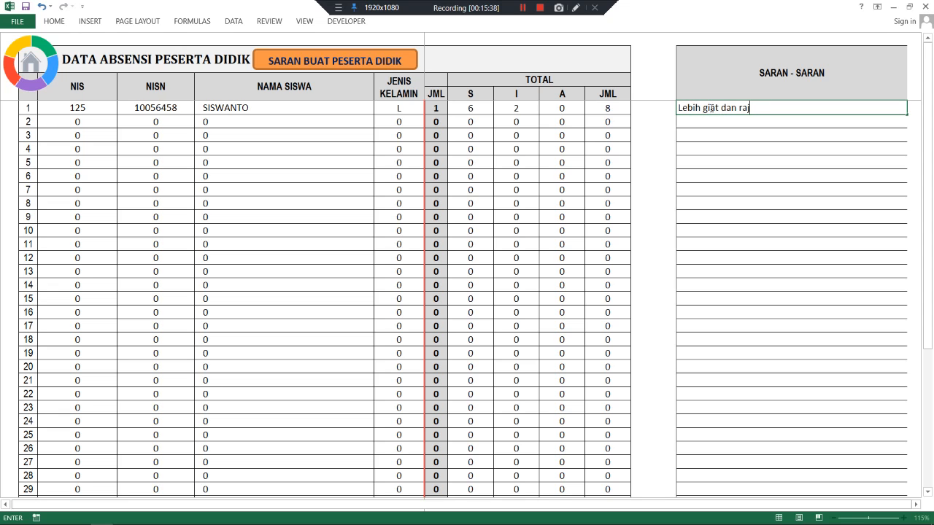
text(in belajar pada semester berikut)
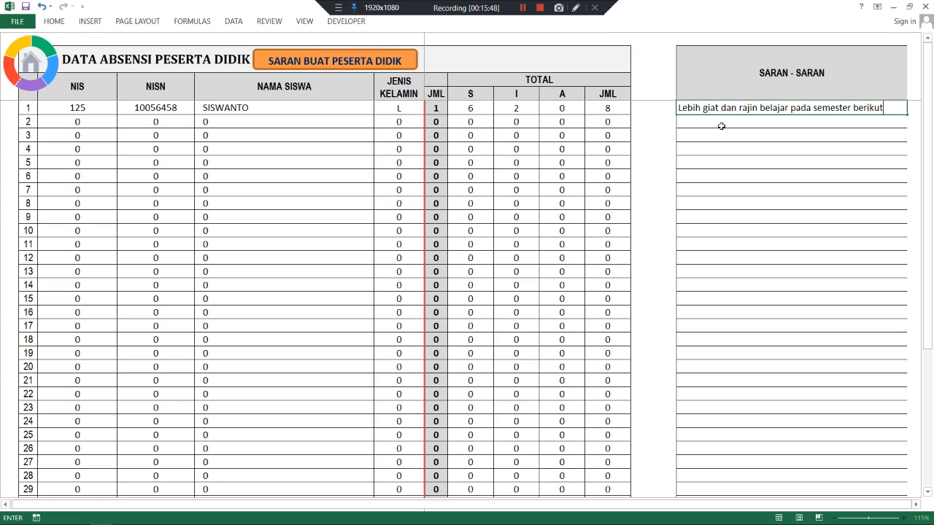
click(721, 123)
click(722, 104)
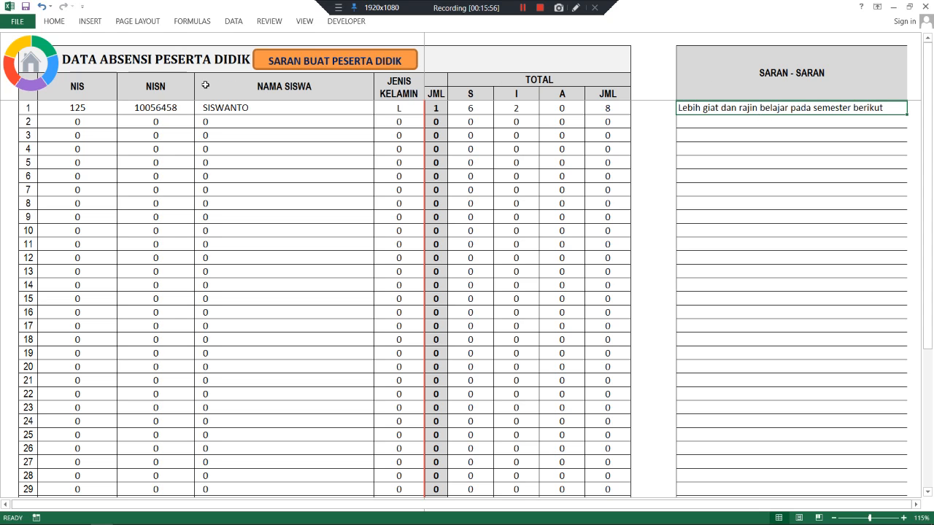
- Return to the main menu and open DATA SISWA at its DATA IDENTITAS columns
click(38, 67)
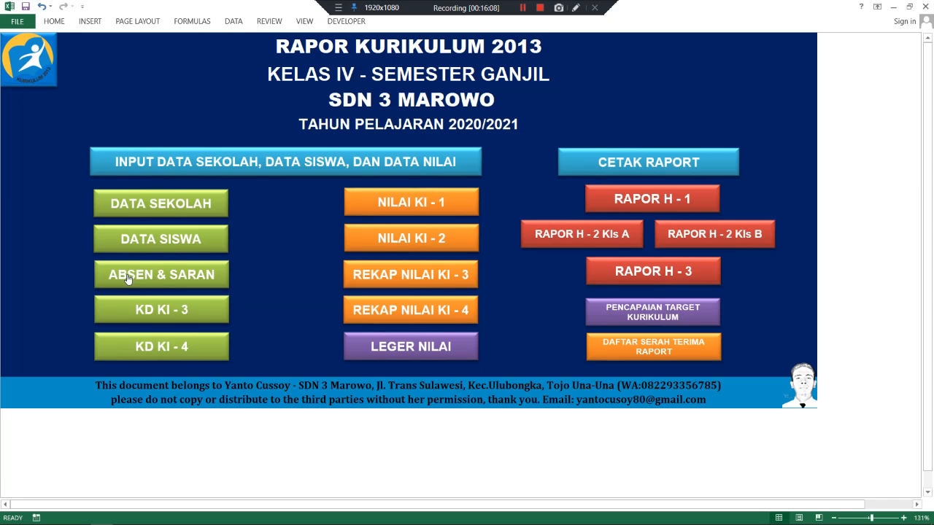
click(160, 240)
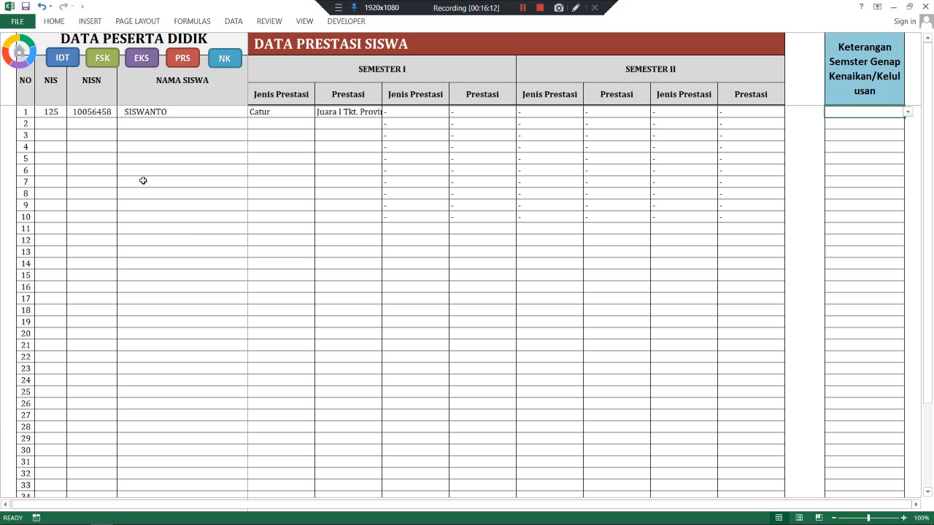
click(204, 126)
click(281, 122)
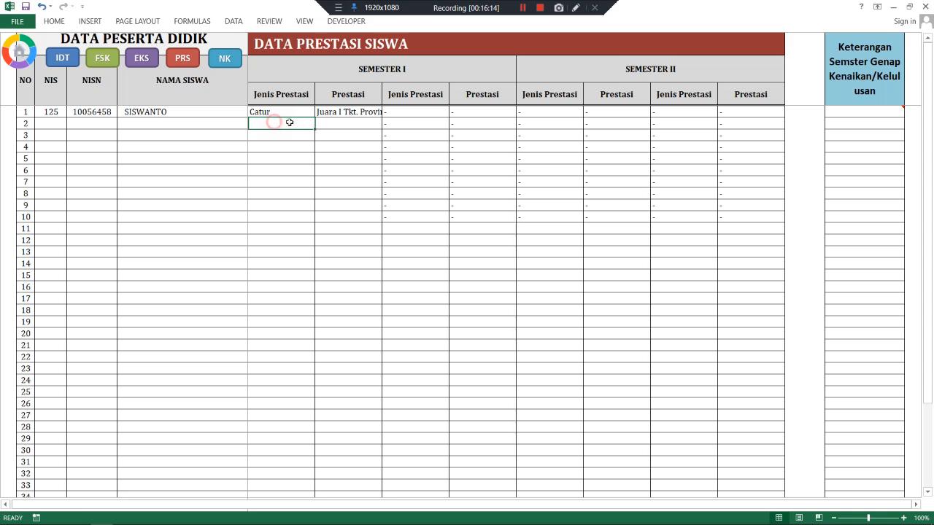
click(63, 58)
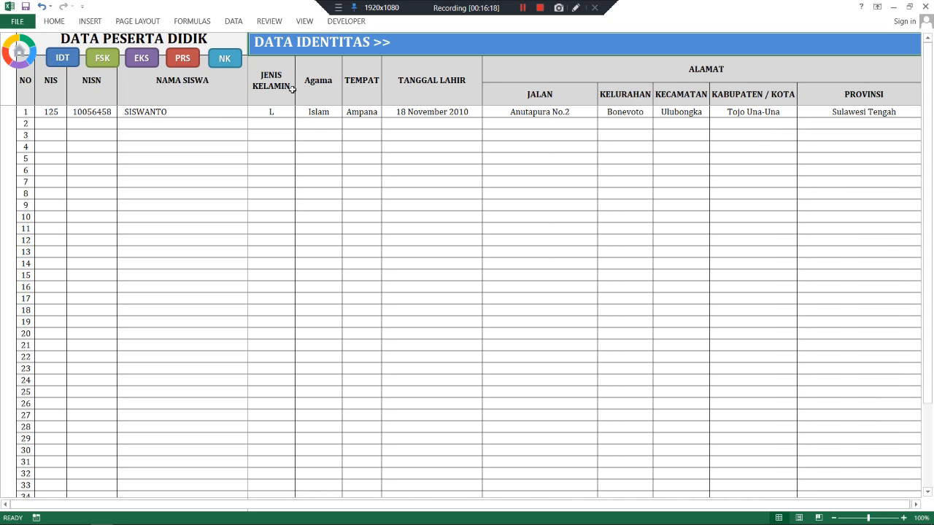
- Start a second student's row with the NIS, national student number and name
click(44, 123)
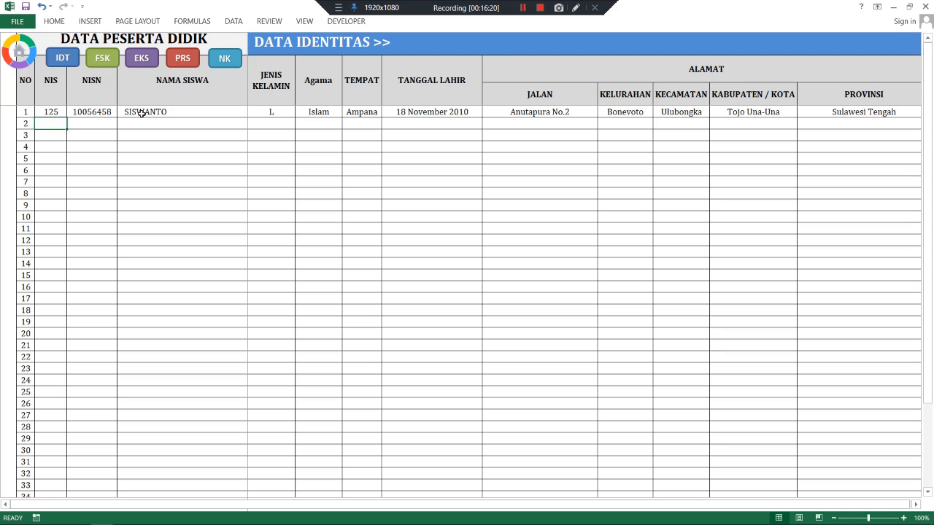
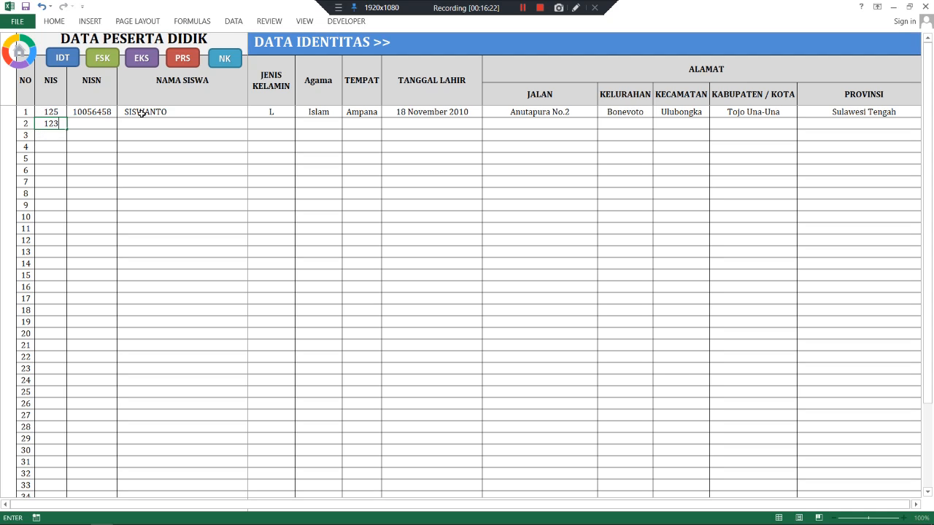
key(BackSpace)
key(Tab)
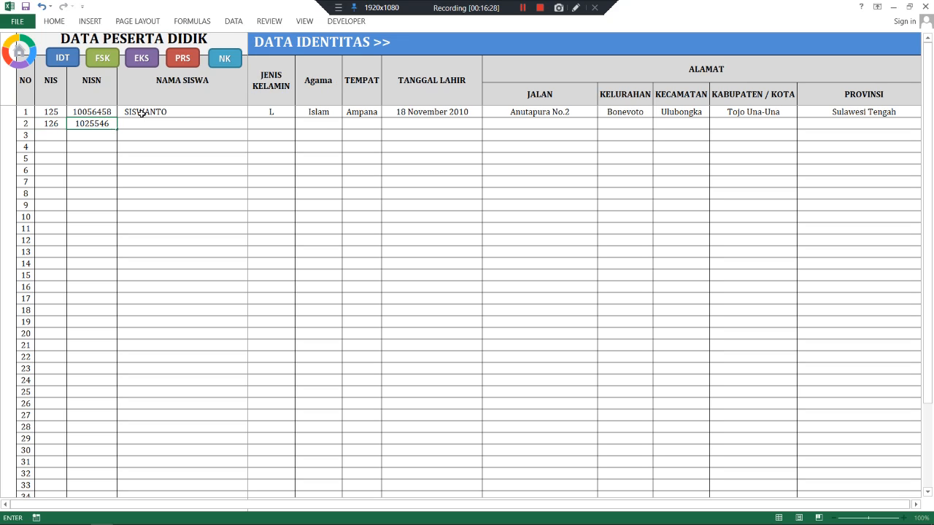
key(Tab)
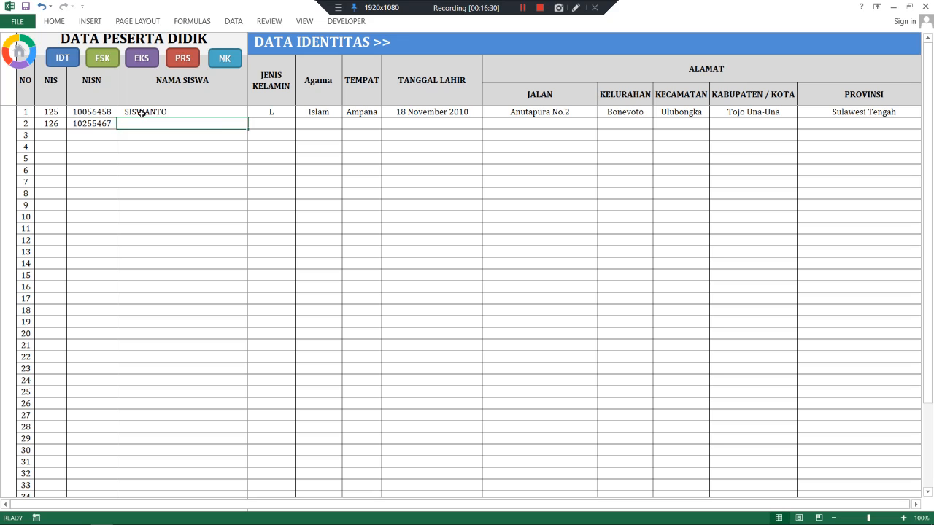
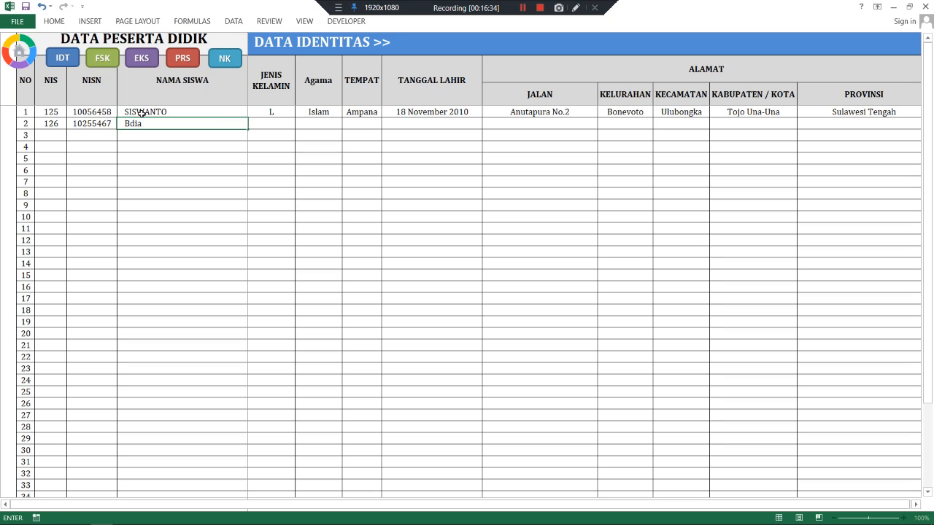
key(BackSpace)
key(BackSpace)
key(Tab)
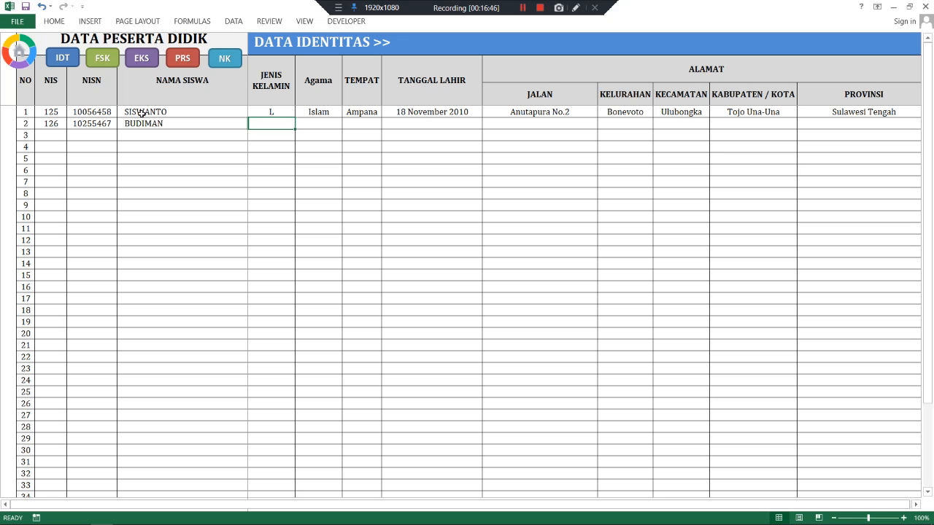
- Enter gender L, religion Kristen, and the birthplace and birth date for the second student
text(L)
key(Tab)
text(Kri)
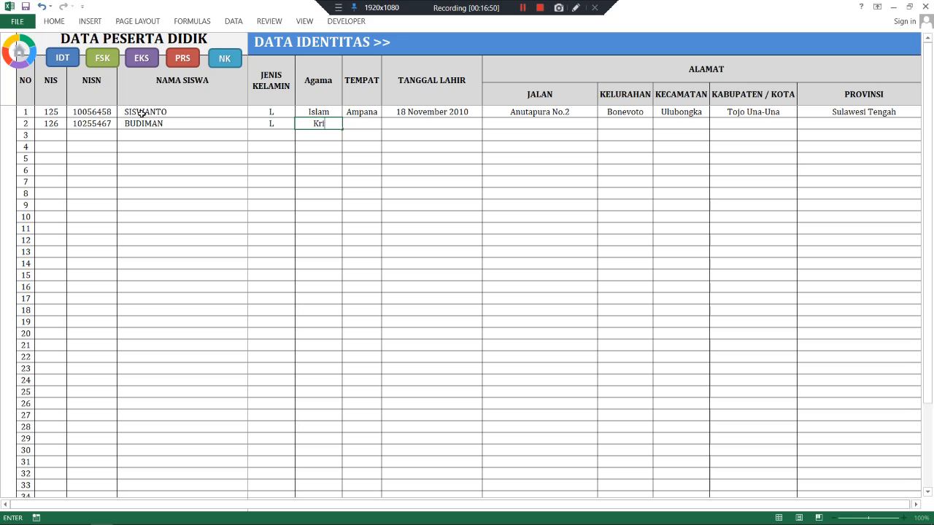
text(sten)
key(Tab)
text(Poso)
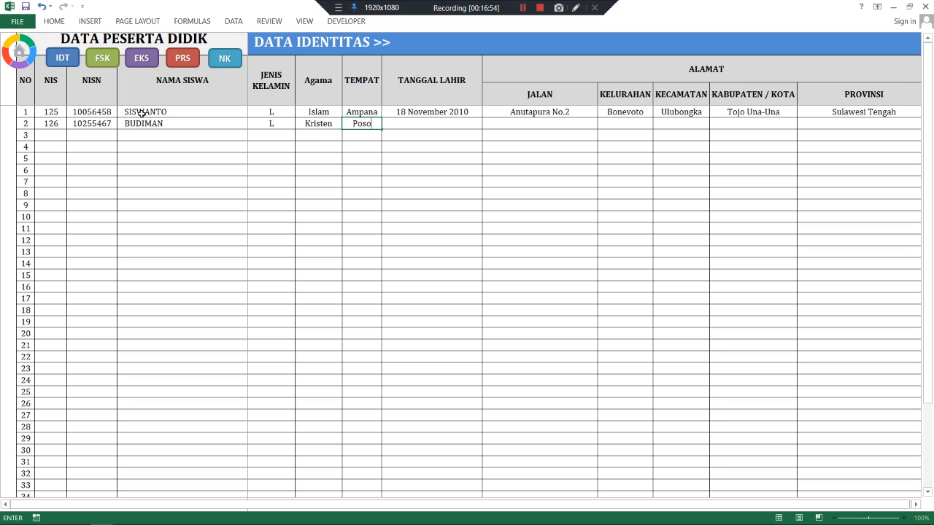
key(Tab)
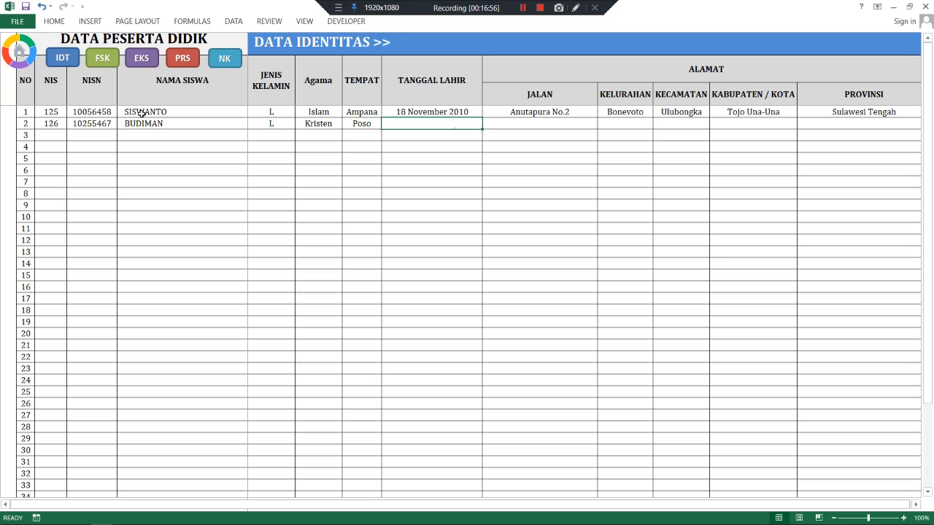
text(22)
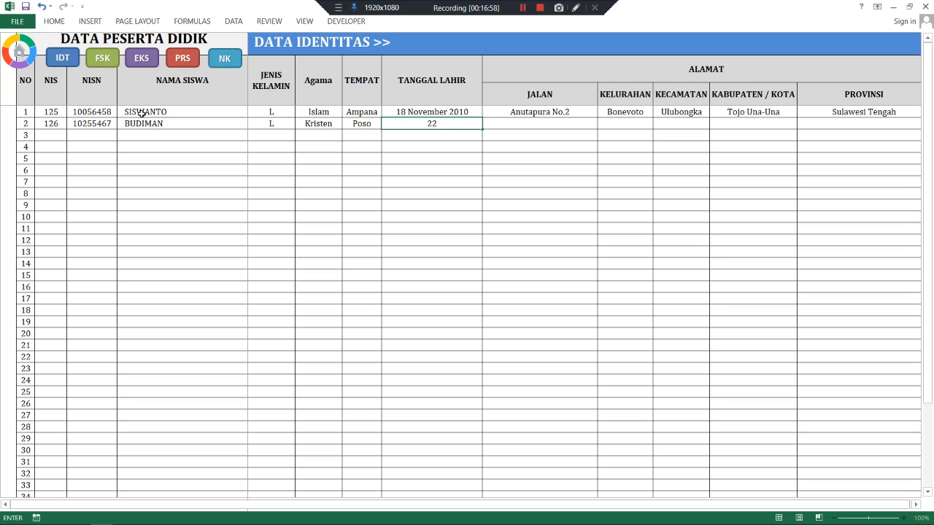
text( Ag)
text(ustus 2010)
key(Tab)
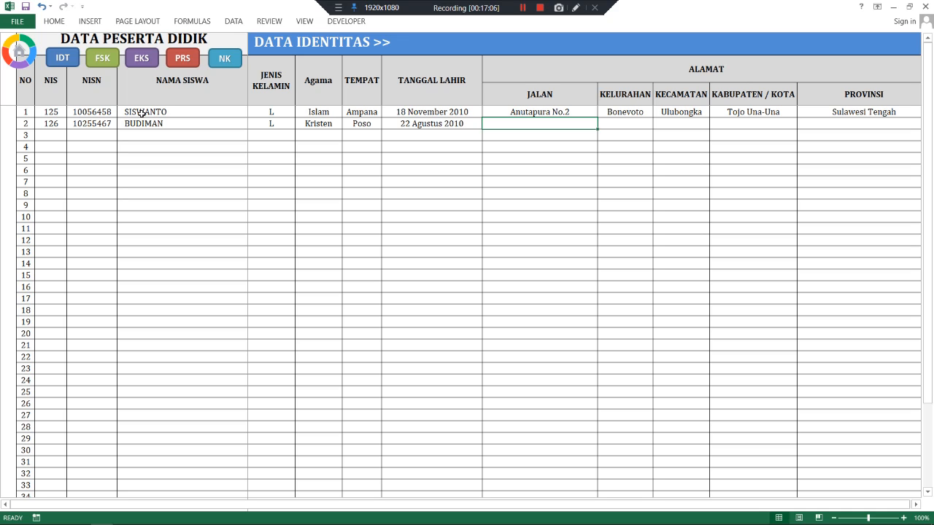
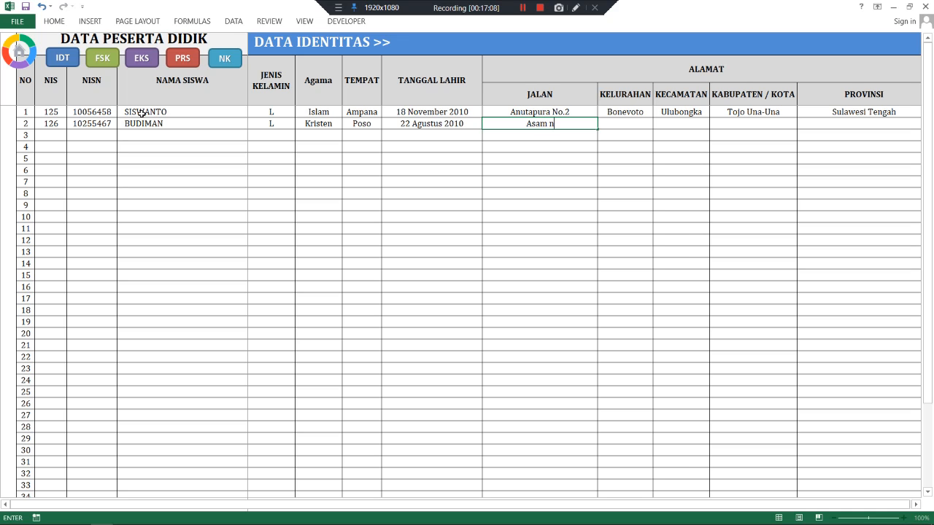
- Enter the street, then the village, district, regency and province, correcting the district entry
key(Tab)
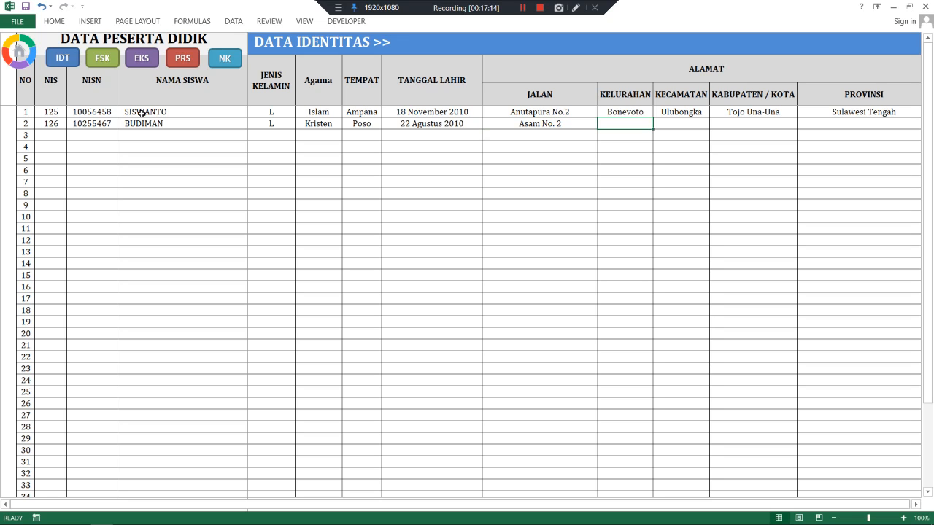
text(Bonevoto)
key(Tab)
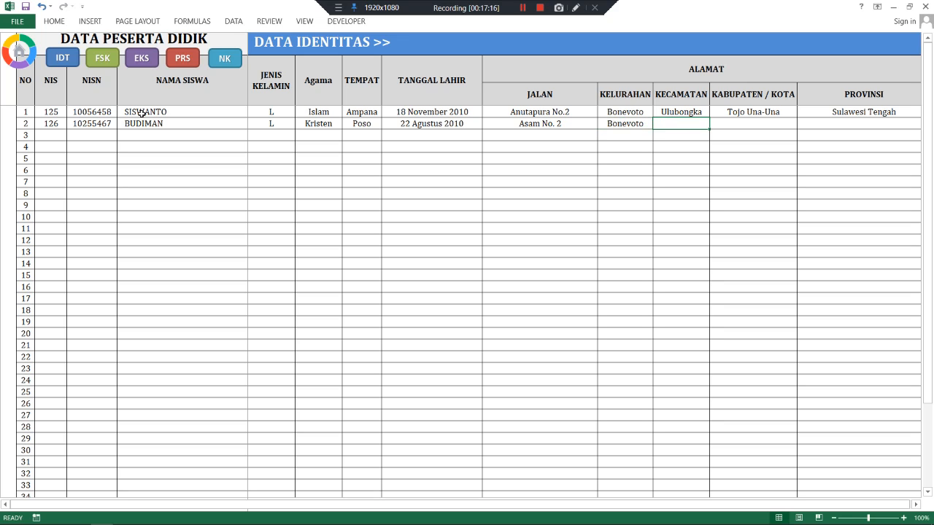
text(KECAMATAN)
key(Tab)
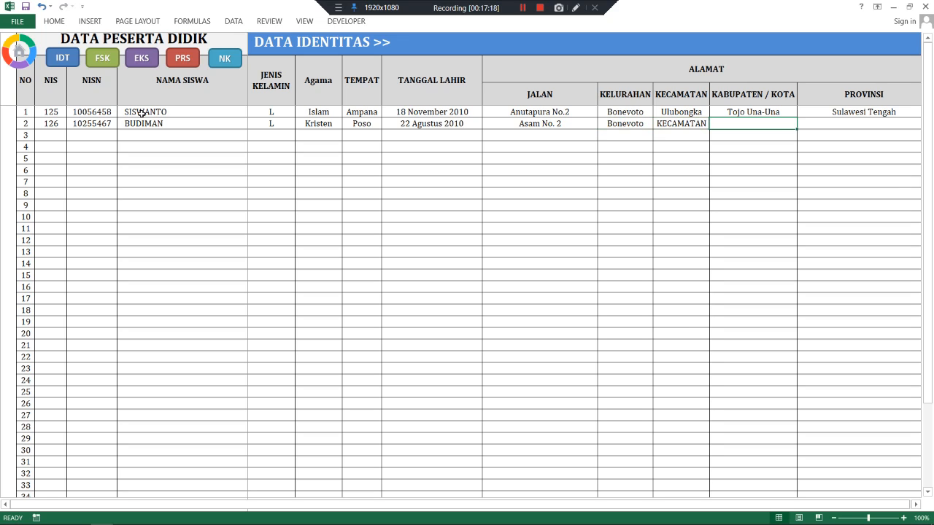
key(Left)
text(Ulubongka)
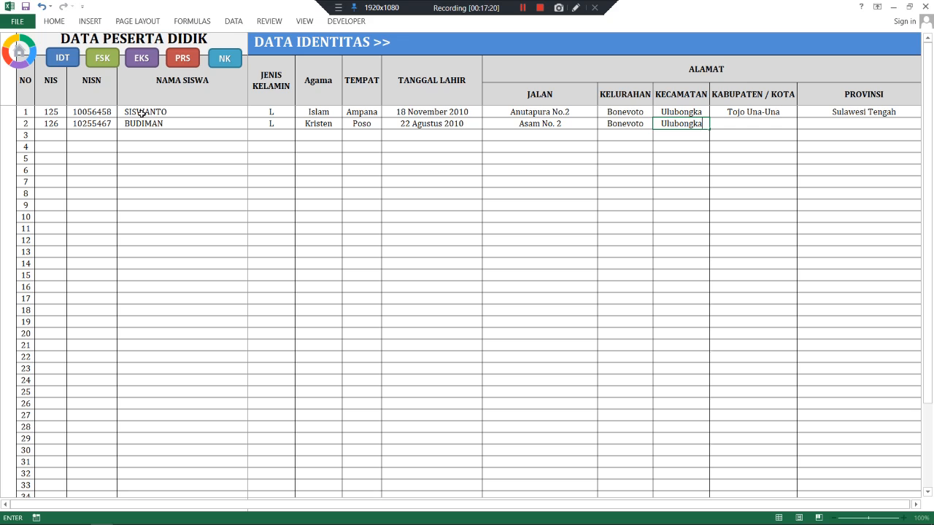
key(Tab)
text(Tojo Una-Una)
key(Tab)
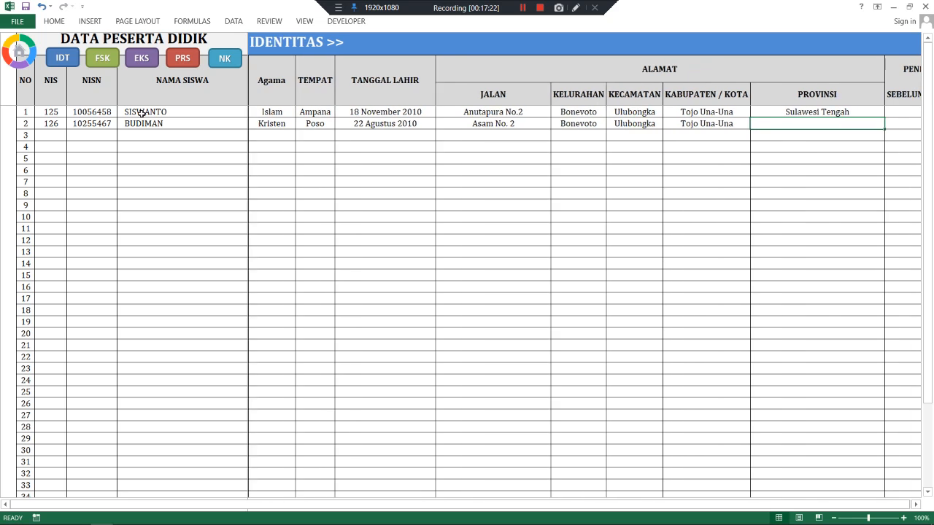
text(S)
key(Tab)
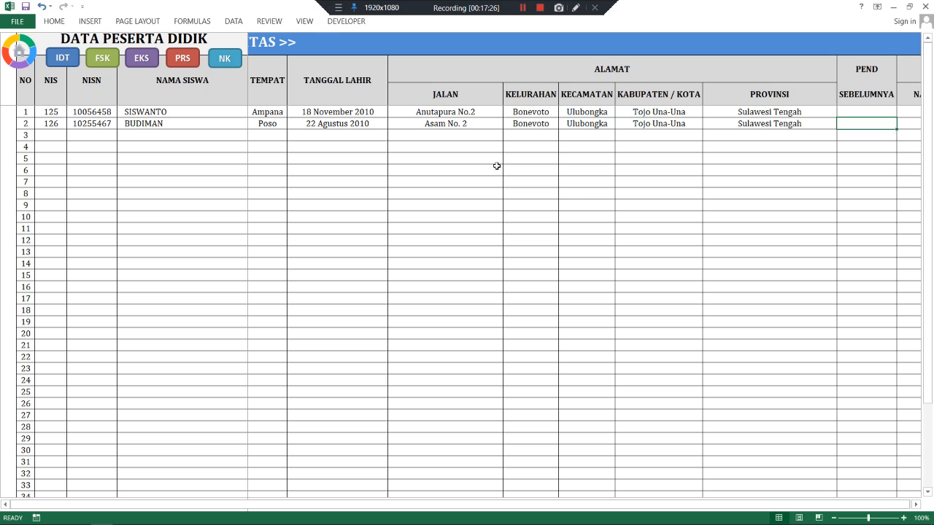
- Give the first student prior schooling TK and parents' names with occupations TANI and IRT
click(914, 504)
click(914, 504)
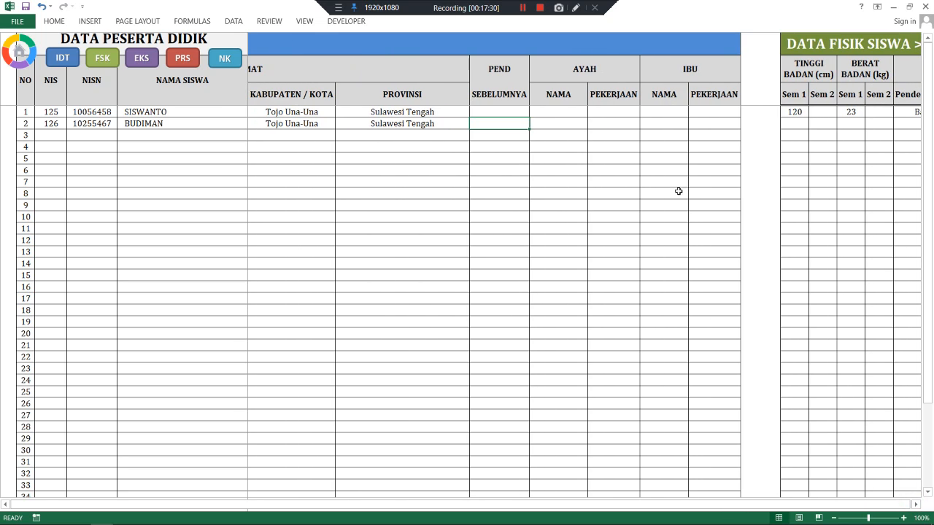
click(505, 112)
text(R)
key(BackSpace)
text(T)
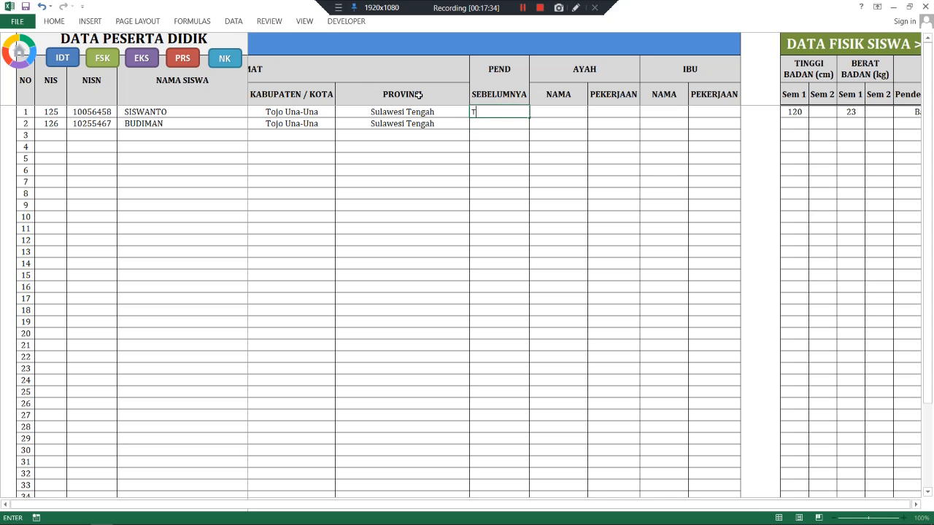
text(K)
key(Tab)
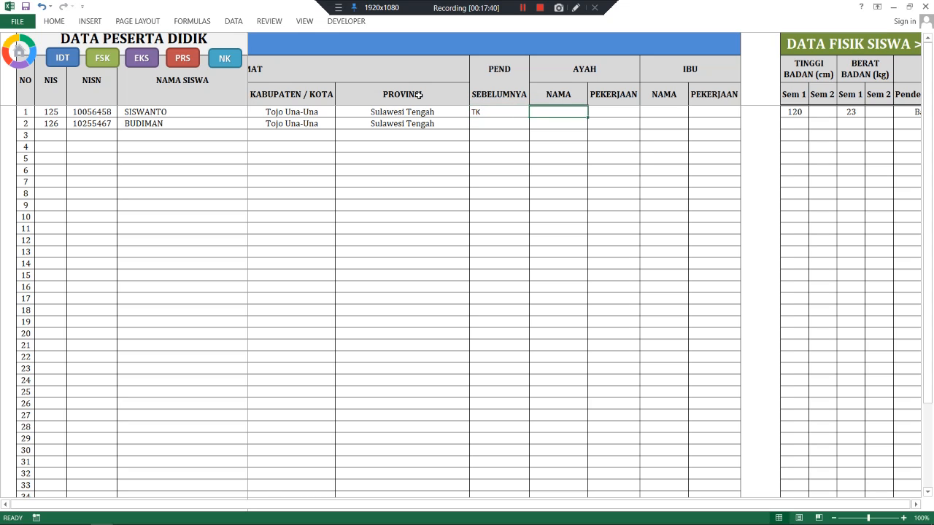
text(J)
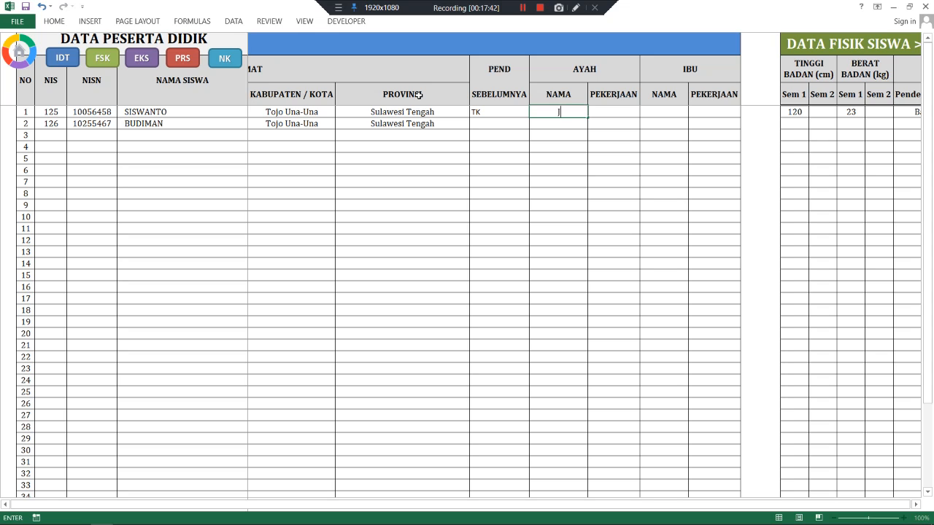
text(UFRI)
key(Tab)
text(TANI)
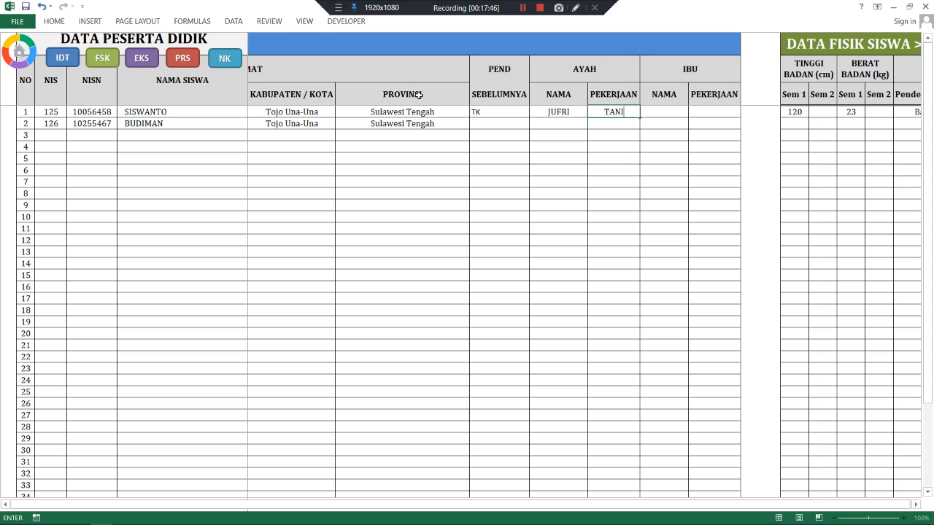
key(Tab)
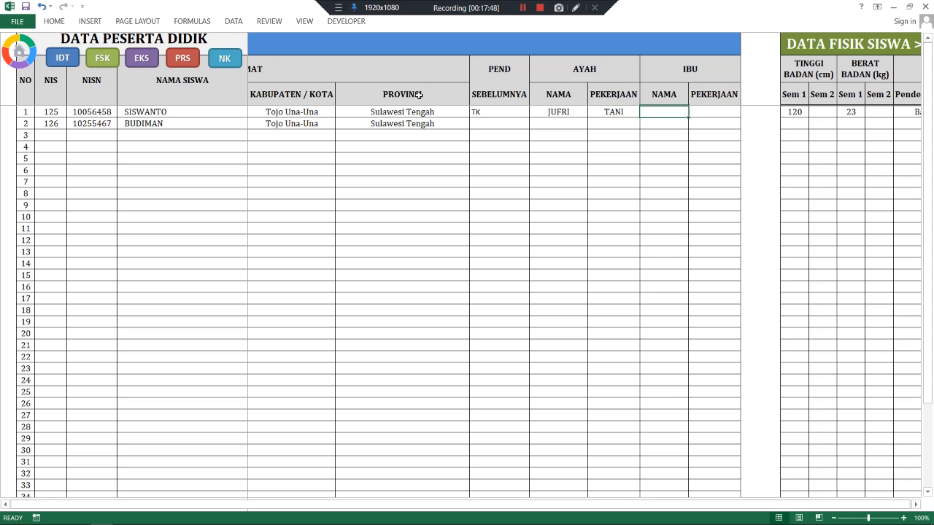
text(SISKA)
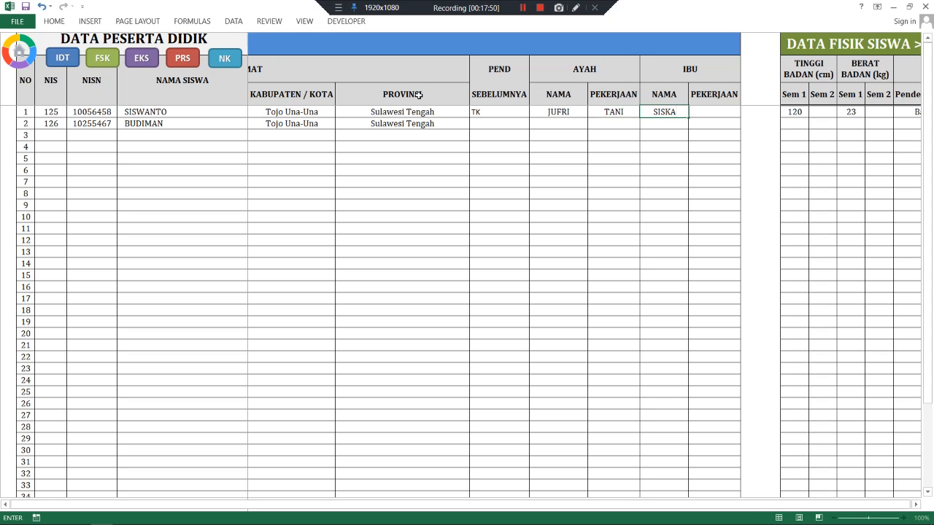
key(Tab)
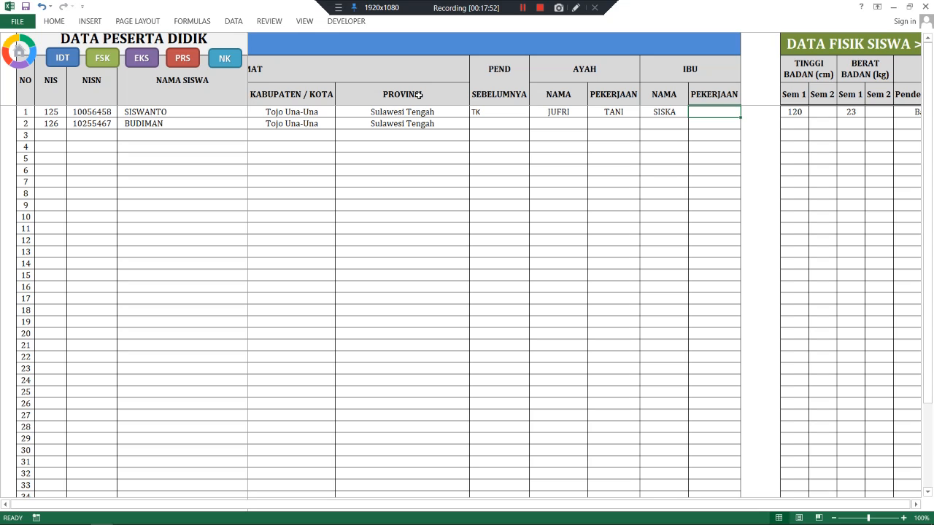
text(IR)
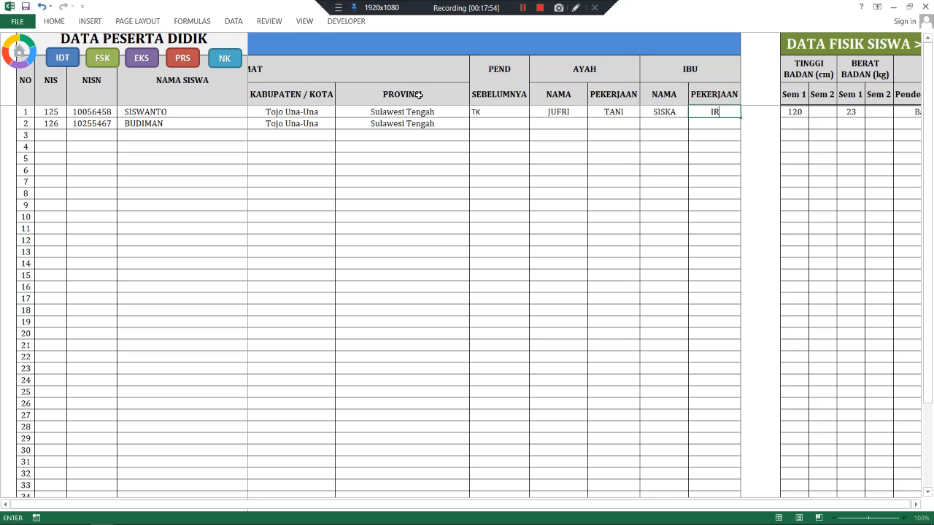
text(T)
- Give the second student prior schooling TK and parents' names with occupations ASN and WIRASWASTA
click(474, 121)
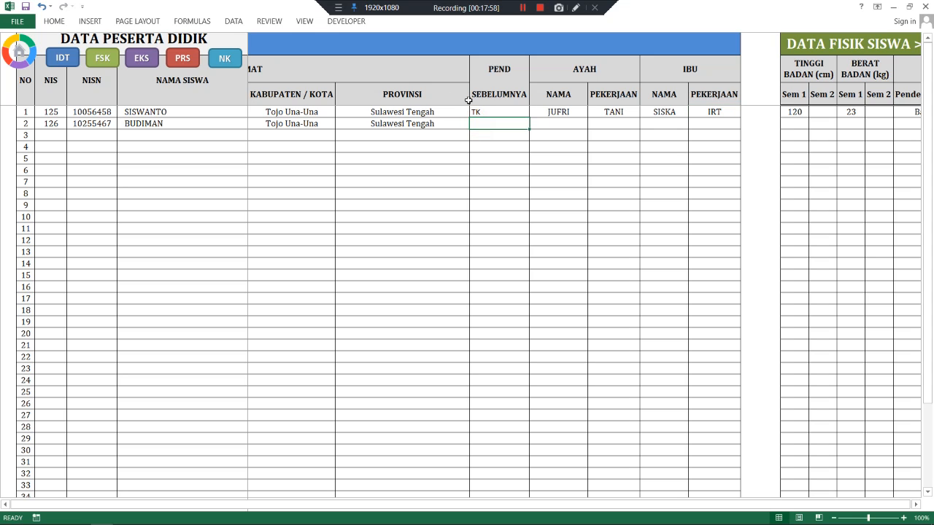
text(TK)
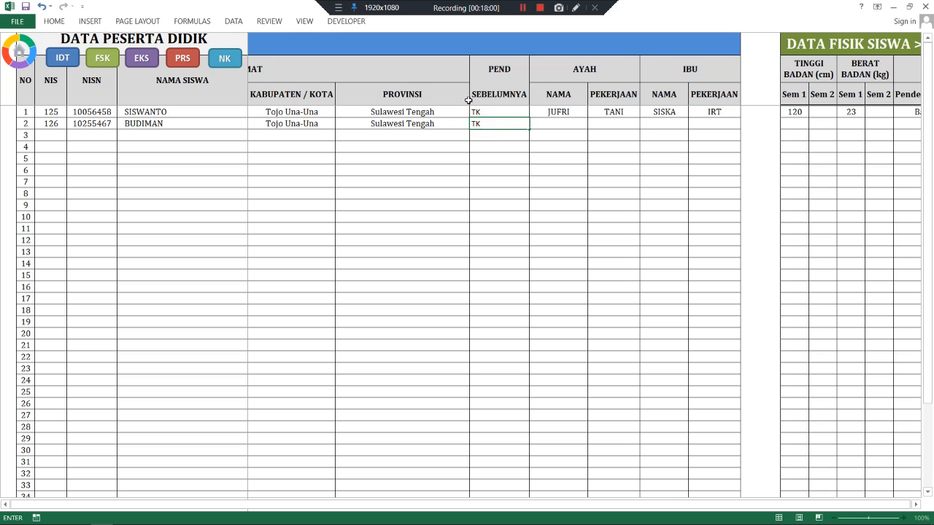
key(Tab)
text(SONI)
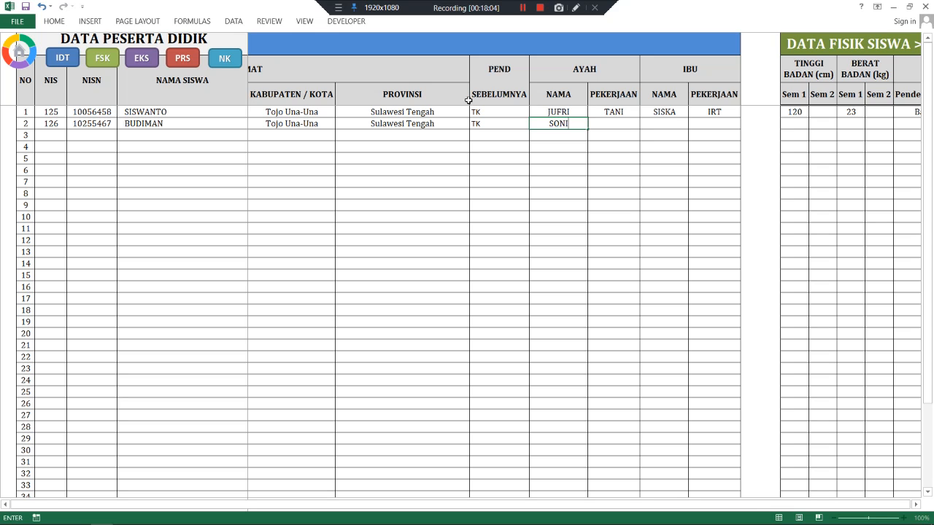
key(Tab)
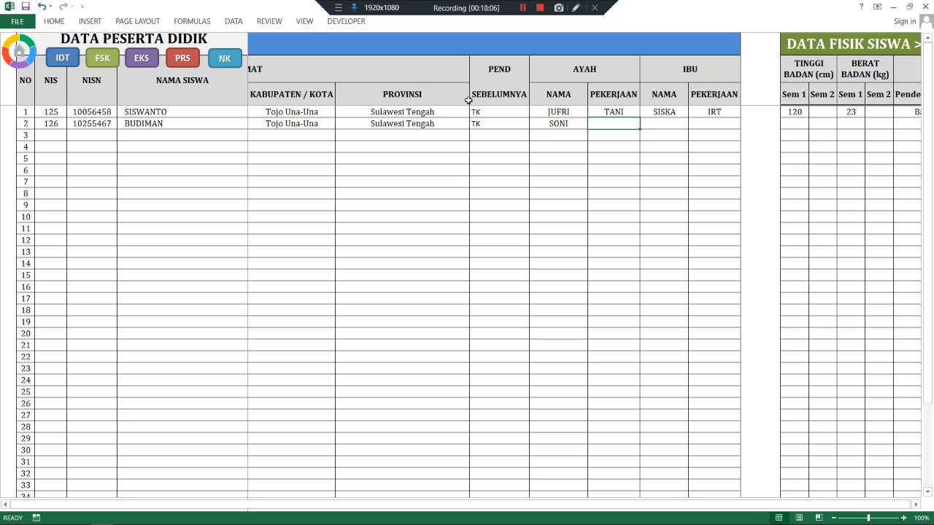
text(ASN)
key(Tab)
text(WANDA)
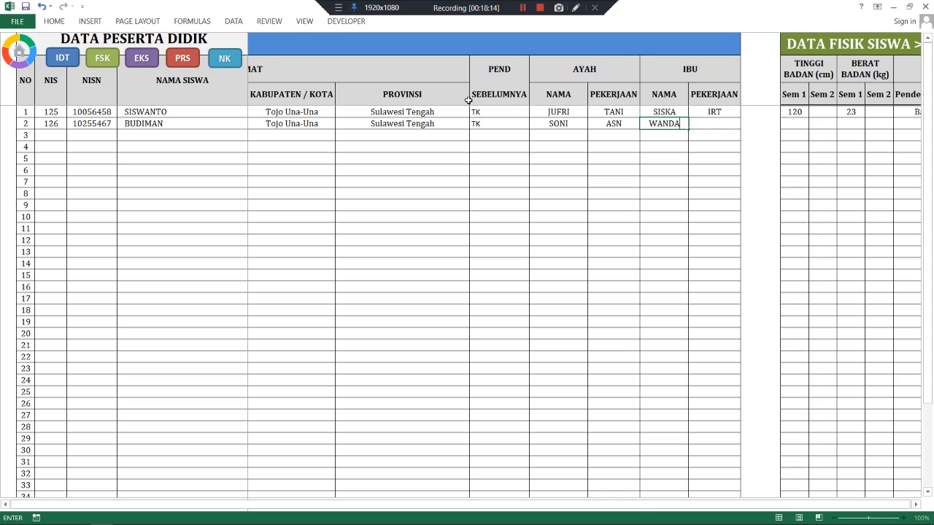
key(Tab)
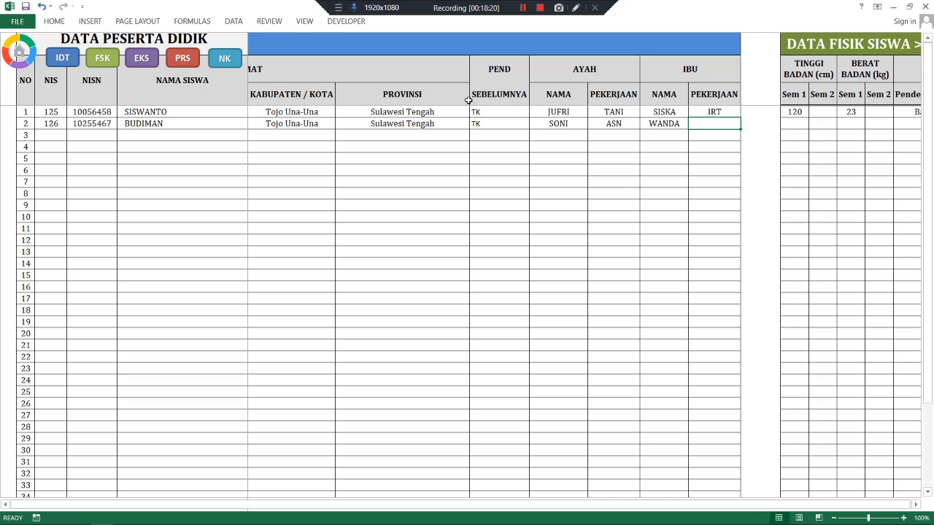
text(WIRASWASTA)
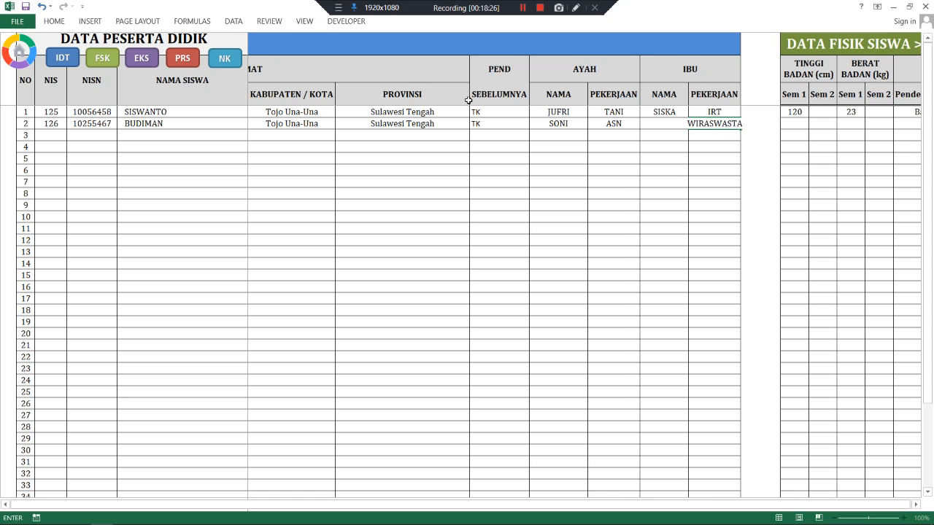
key(Return)
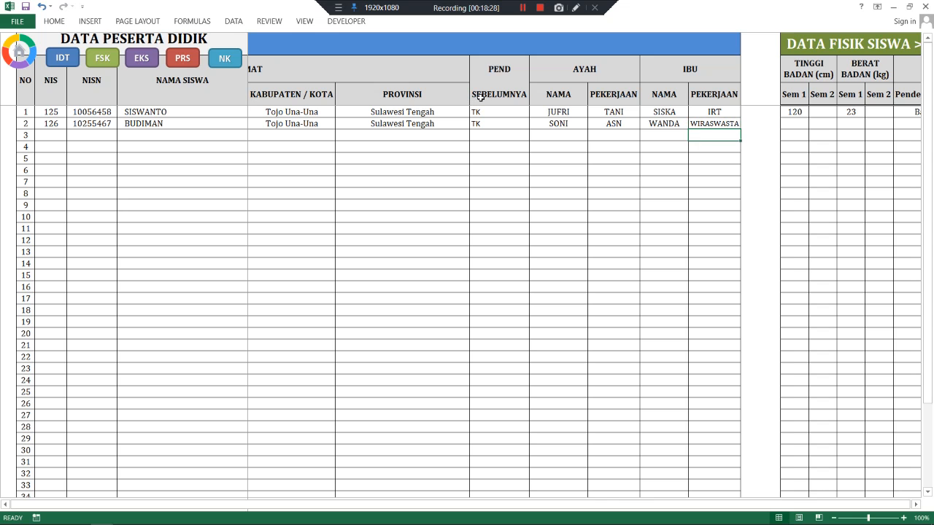
click(104, 61)
- Give the second student height 130, weight 24 and Baik for hearing, eyesight and teeth
click(575, 122)
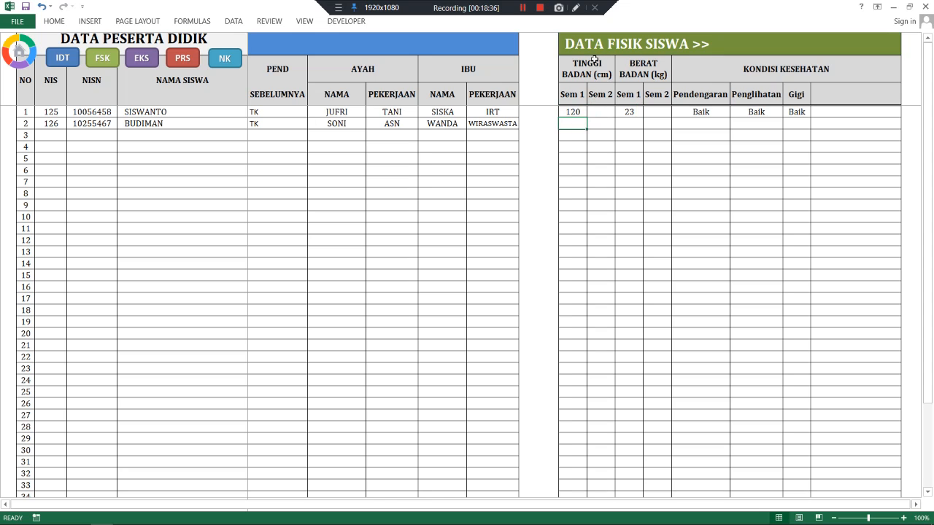
text(130)
key(Tab)
key(Tab)
text(24)
key(Tab)
key(Tab)
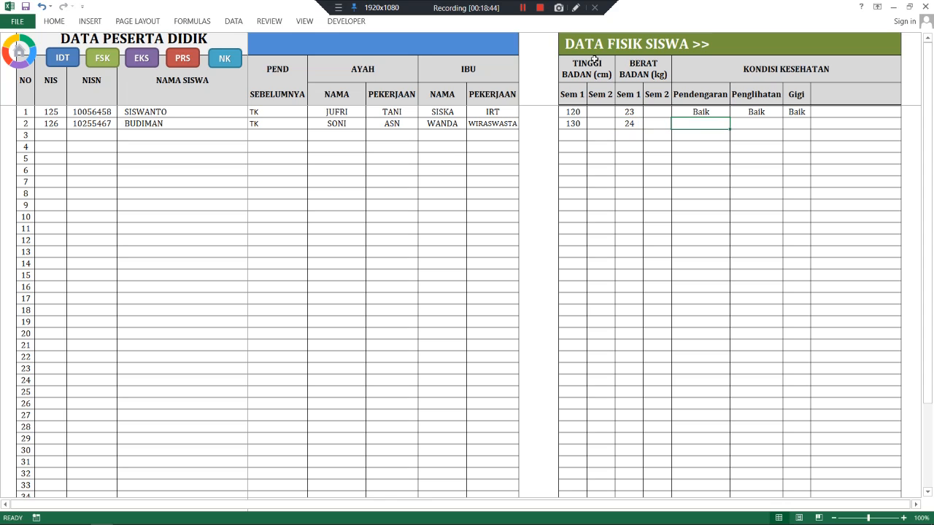
text(Baik)
key(Tab)
text(Baik)
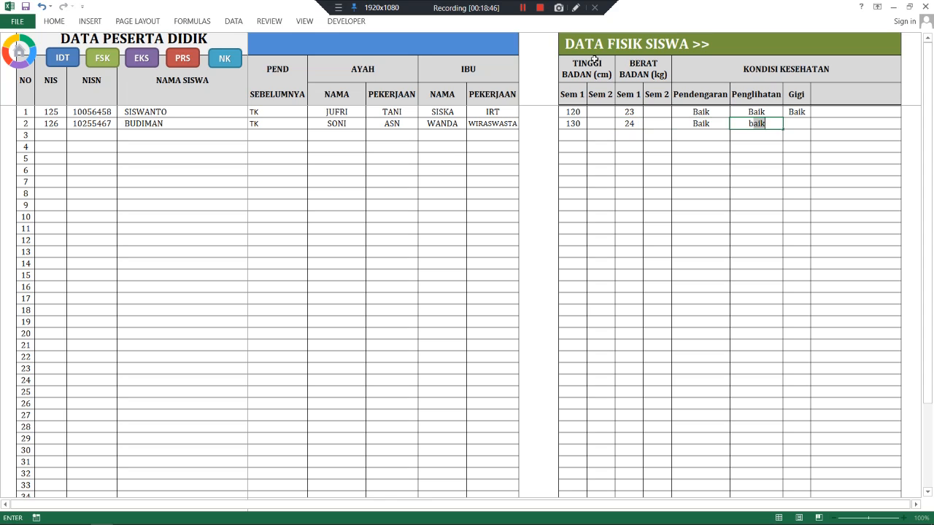
key(Tab)
text(Baik)
key(Tab)
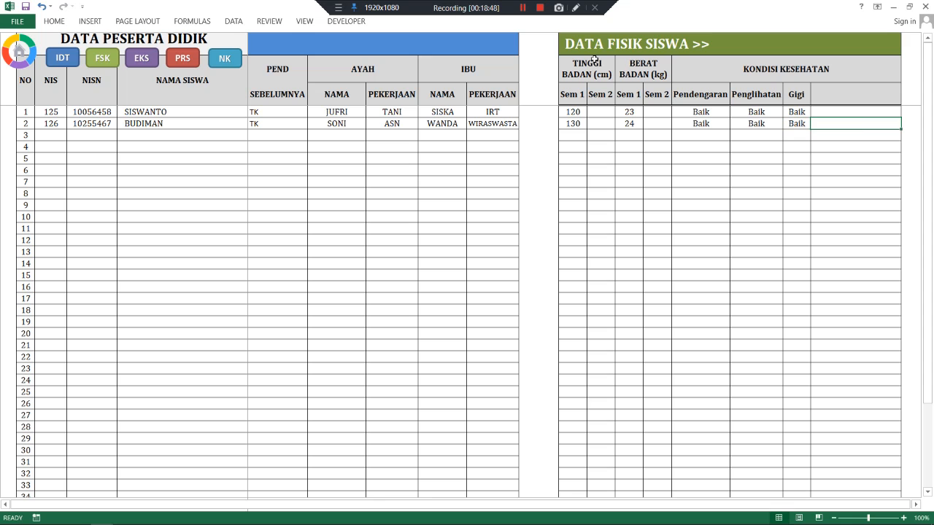
- Add Pramuka ('Siswa Aktif mengikuti kegiatan') and Drumband ('Aktif mengikuti latihan') as extracurriculars
click(916, 504)
click(916, 504)
click(142, 60)
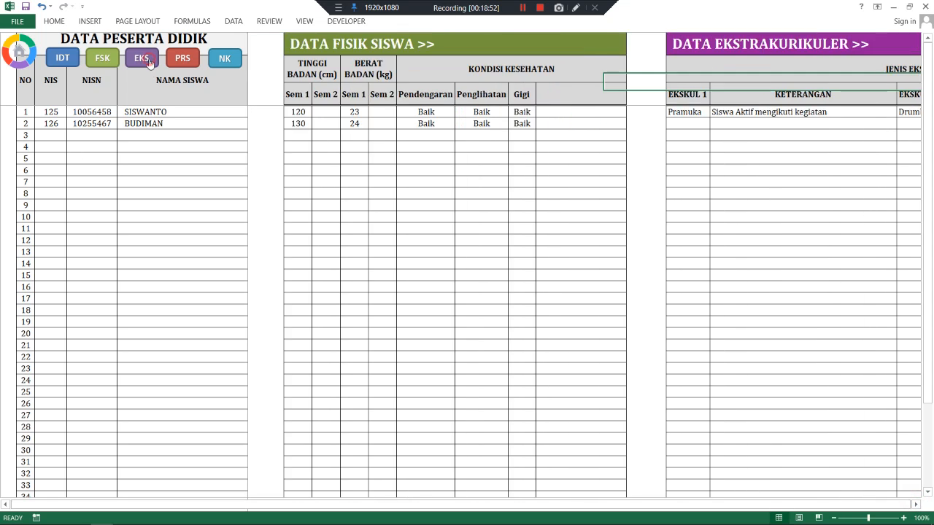
click(319, 124)
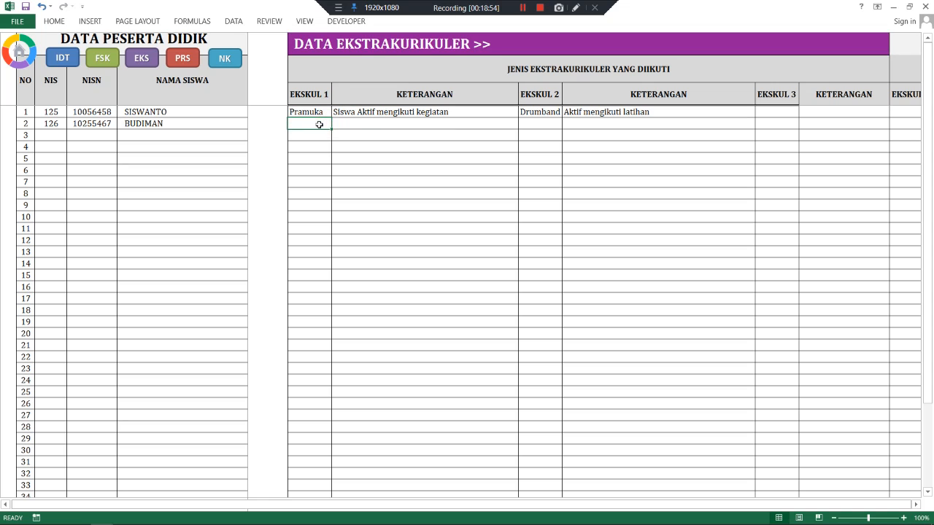
text(Pramuka)
key(Tab)
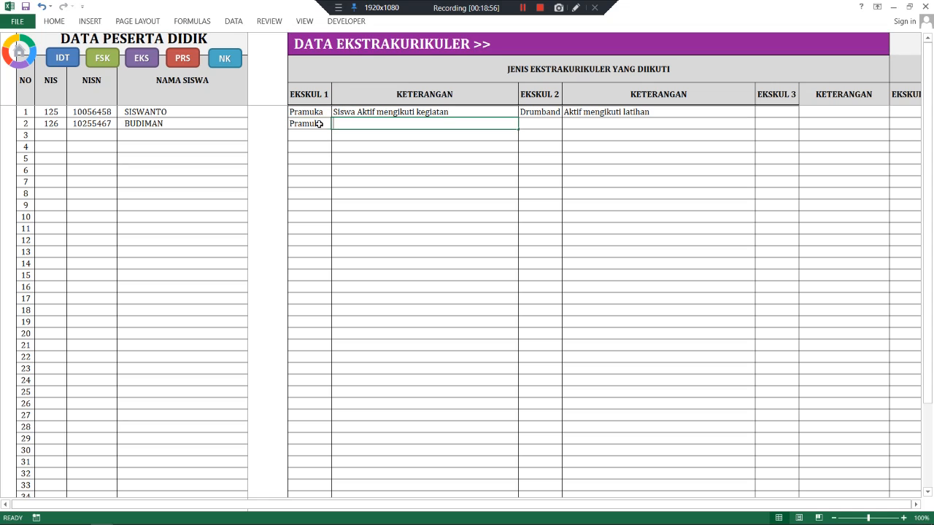
text(Siswa Aktif mengikuti kegiatan)
key(Tab)
text(Drumband)
key(Tab)
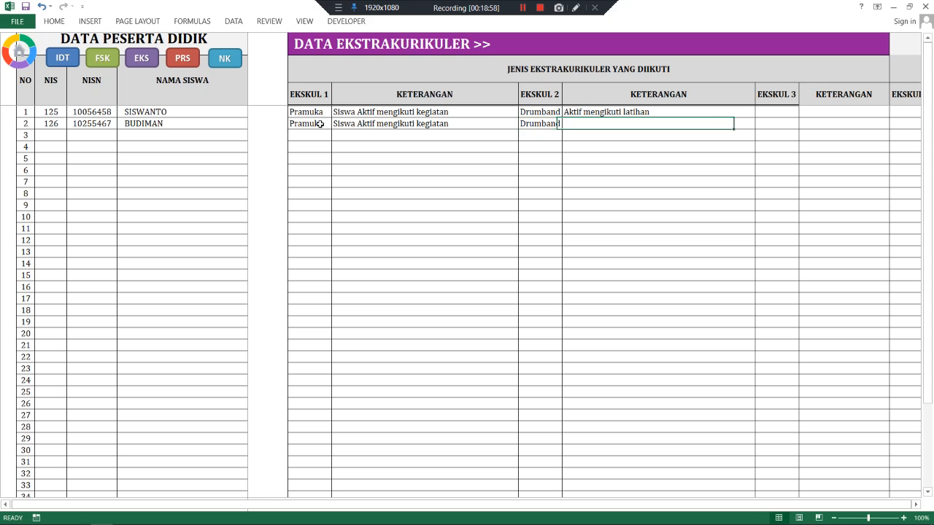
text(Aktif mengikuti latihan)
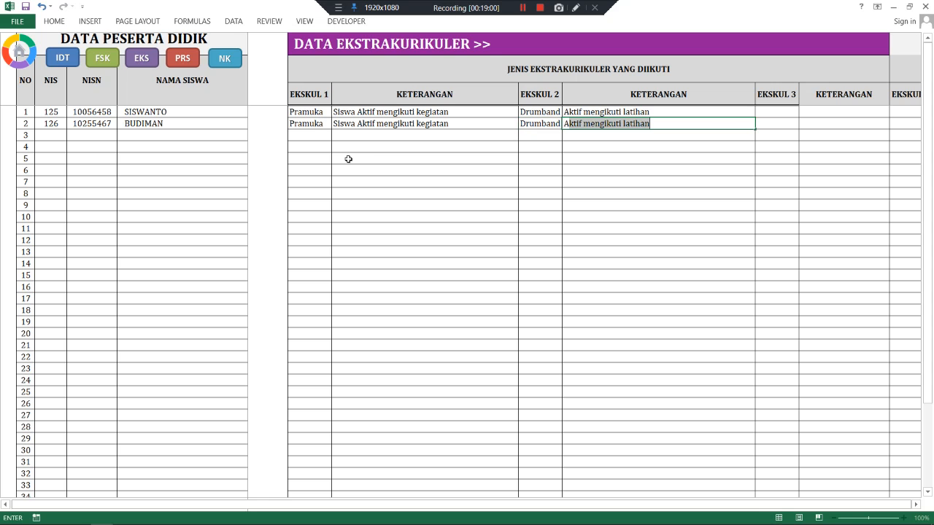
key(Tab)
- Add Renang with Juara I Tkt. Provinsi as the second student's first achievement
click(179, 57)
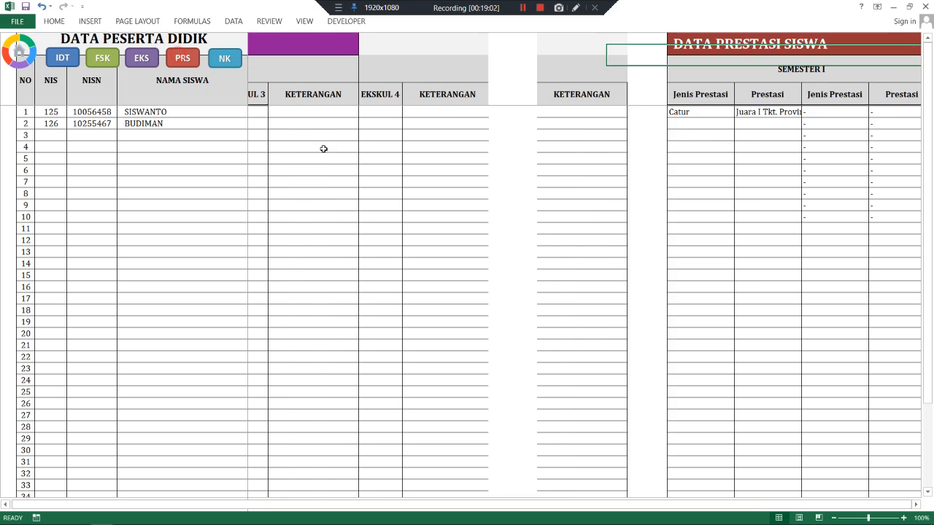
click(411, 125)
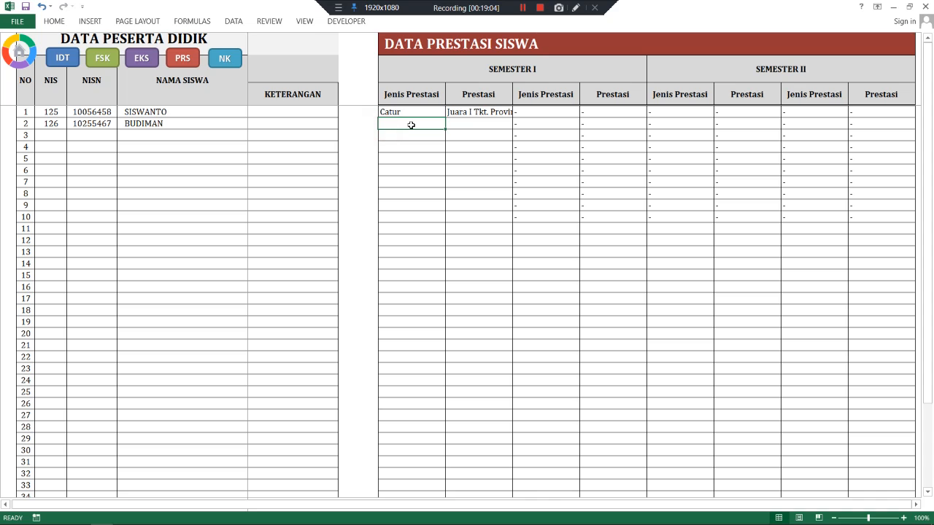
text(Rena)
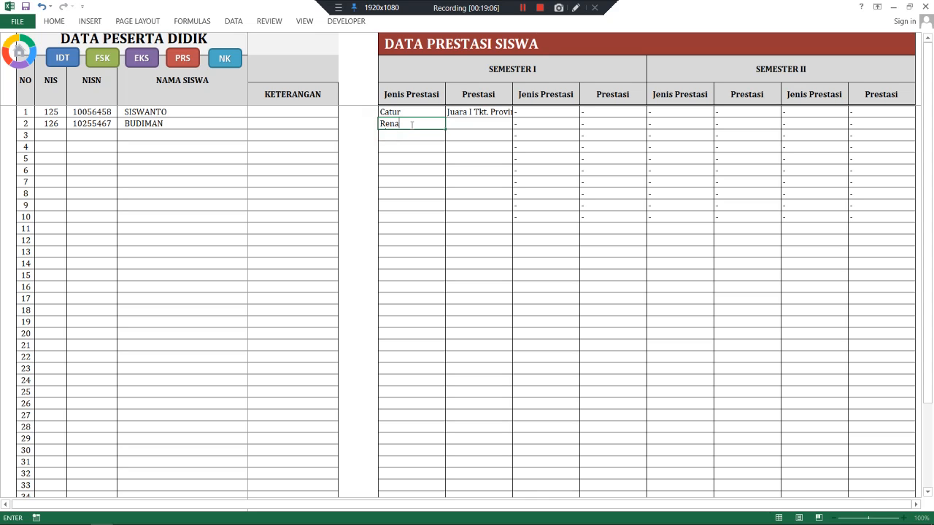
text(ng)
key(Tab)
text(J)
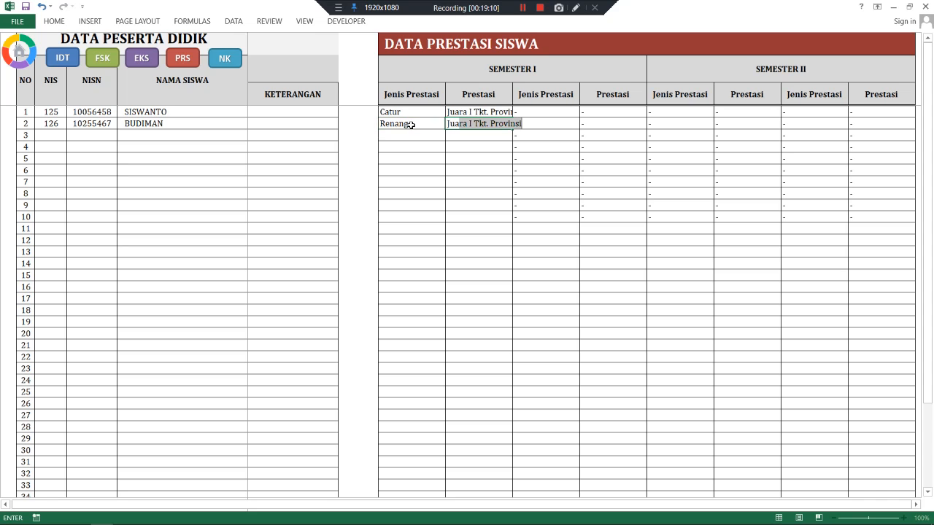
text(uara)
key(Tab)
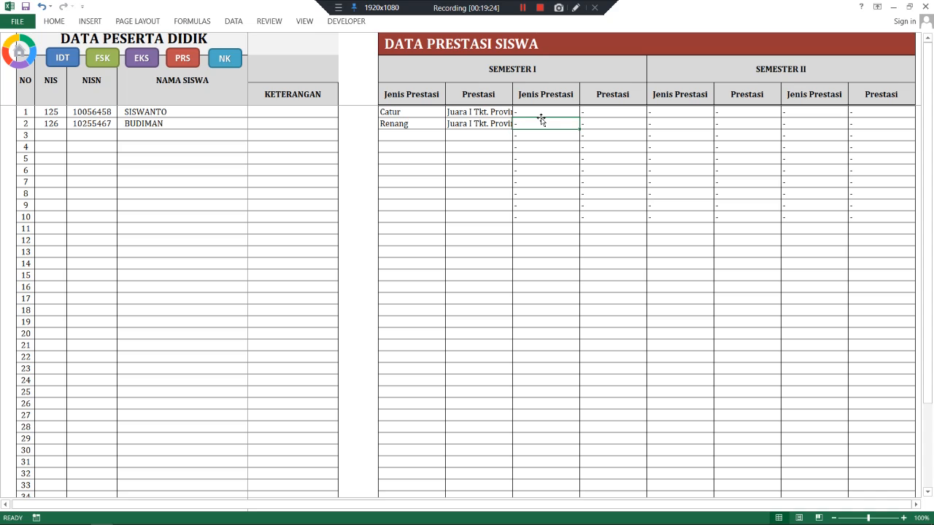
- Add Matematika with Juara 1 O2SN as a second achievement and save the workbook
text(O)
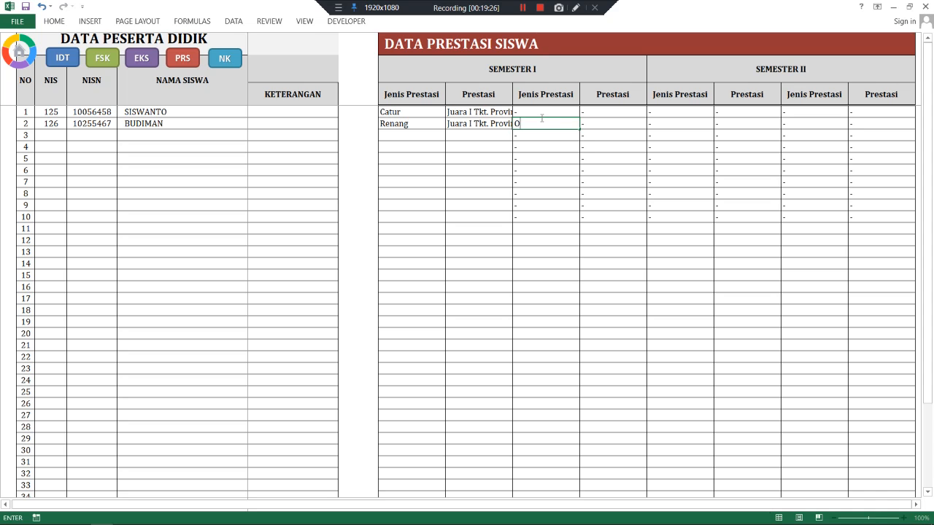
text(2)
key(BackSpace)
key(BackSpace)
text(Matematika)
key(Tab)
text(Juara)
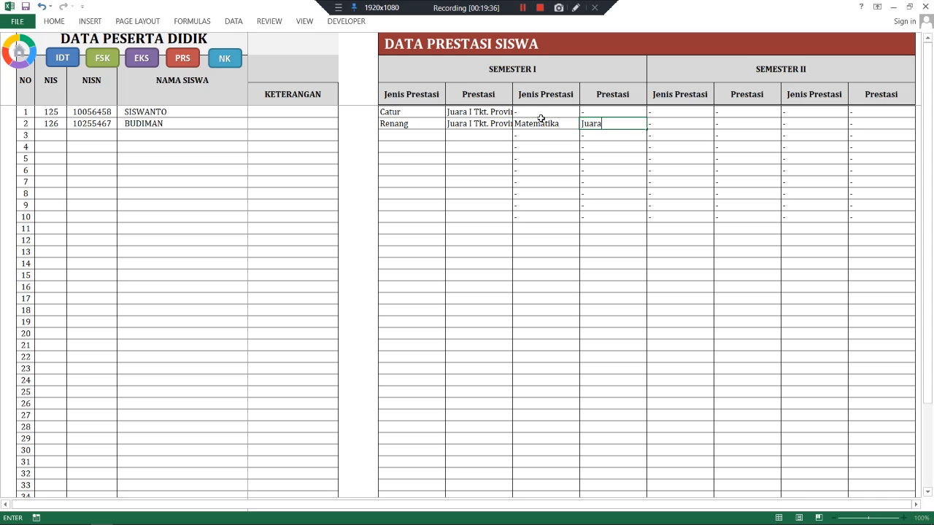
text( 1 O1)
key(BackSpace)
text(2SN)
click(494, 125)
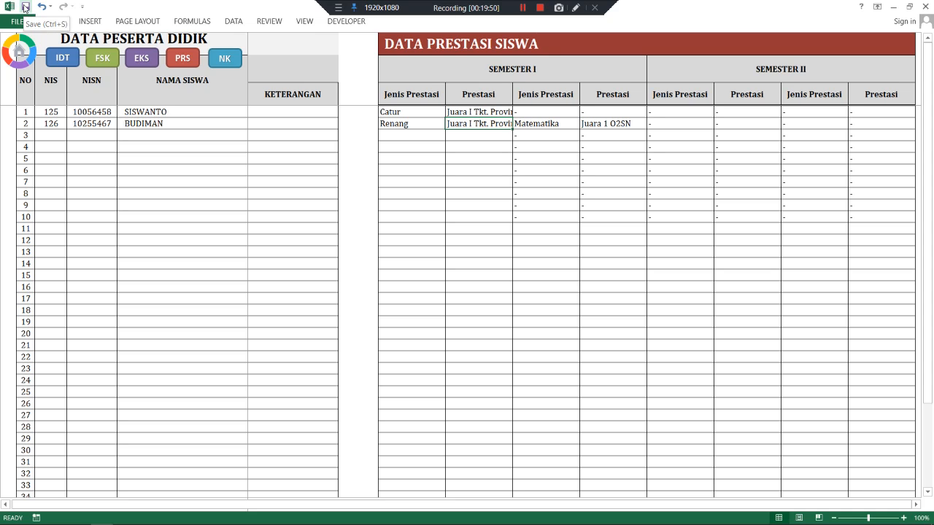
click(25, 7)
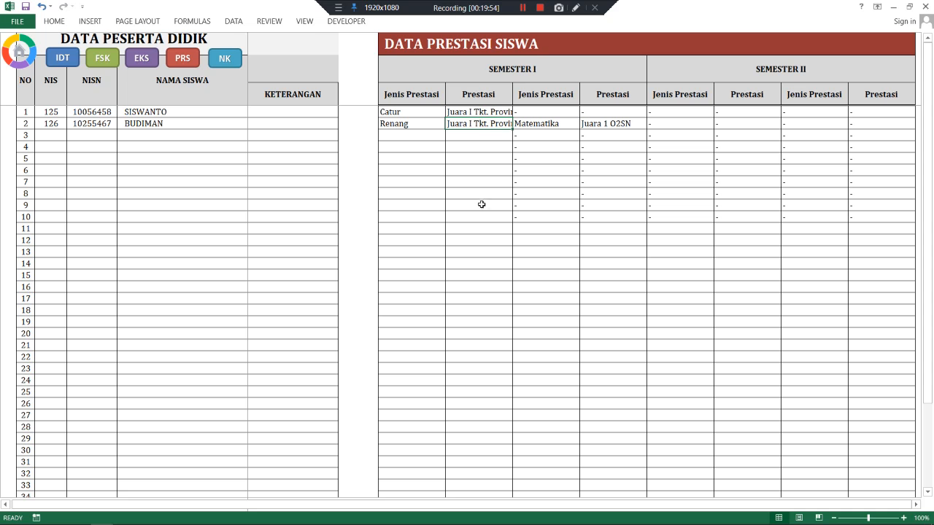
- From the main menu, open the KI-3 competency descriptions and examine the Religion entries 3.1–3.5
click(19, 56)
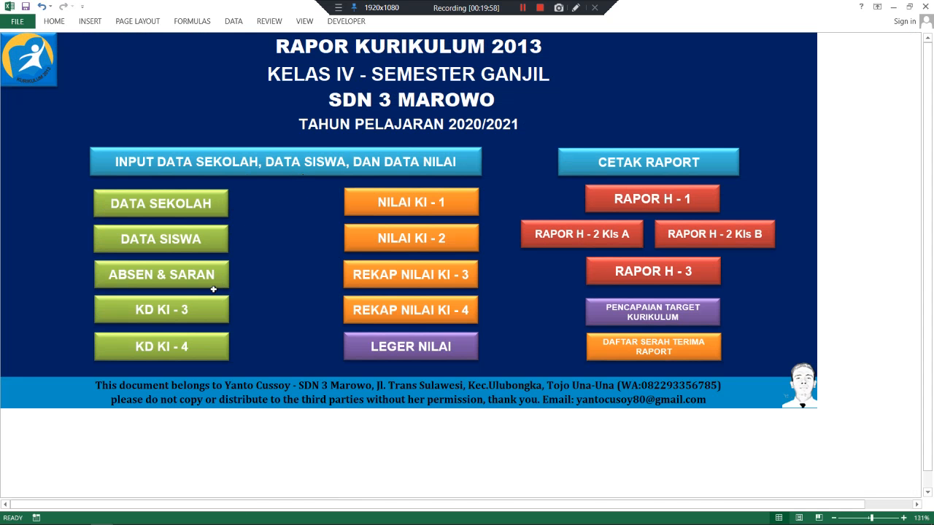
click(161, 311)
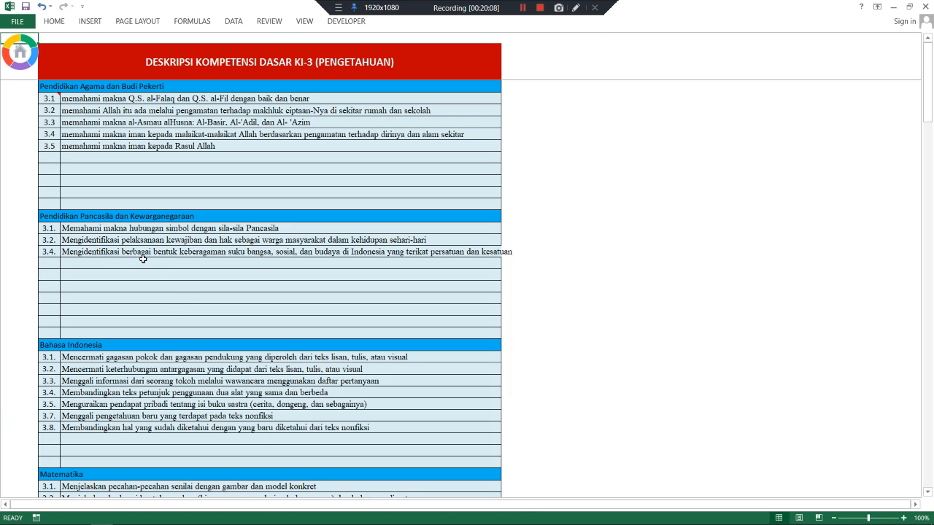
click(129, 148)
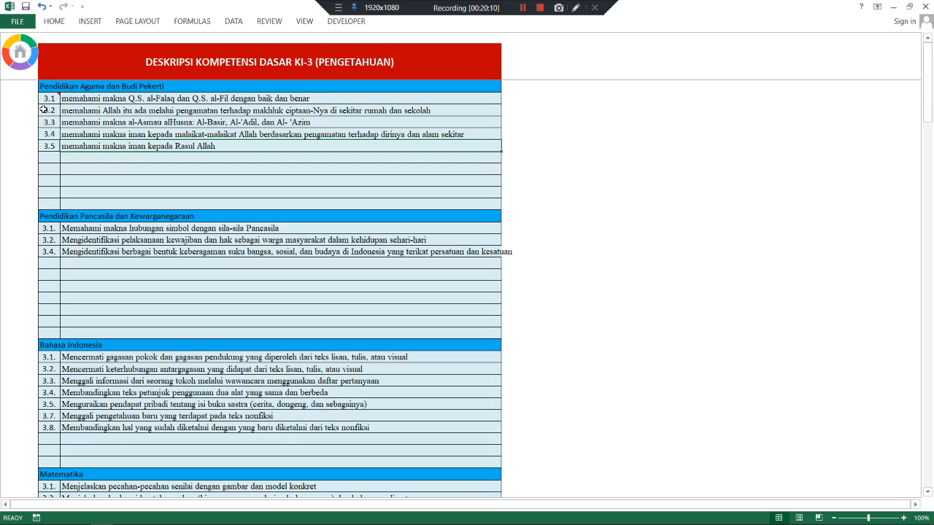
drag(101, 102, 99, 147)
drag(48, 98, 48, 157)
drag(100, 94, 99, 143)
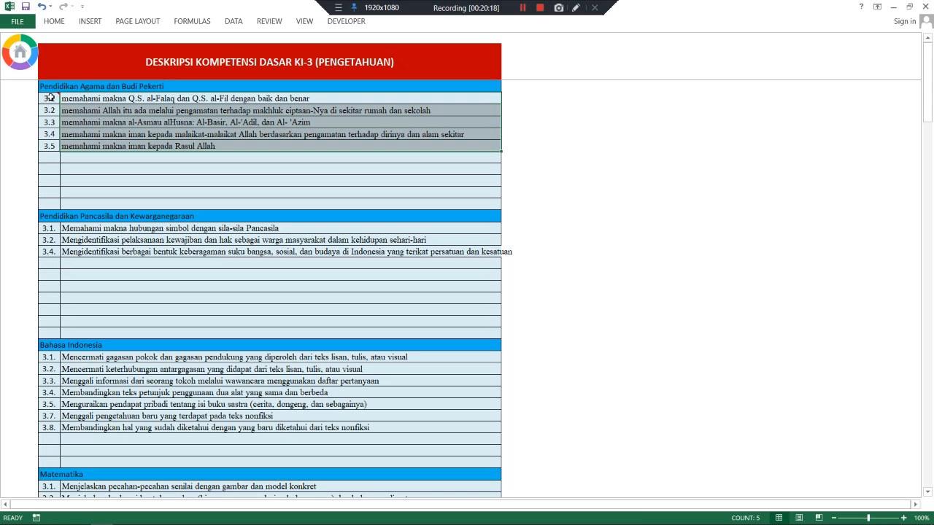
drag(50, 98, 47, 144)
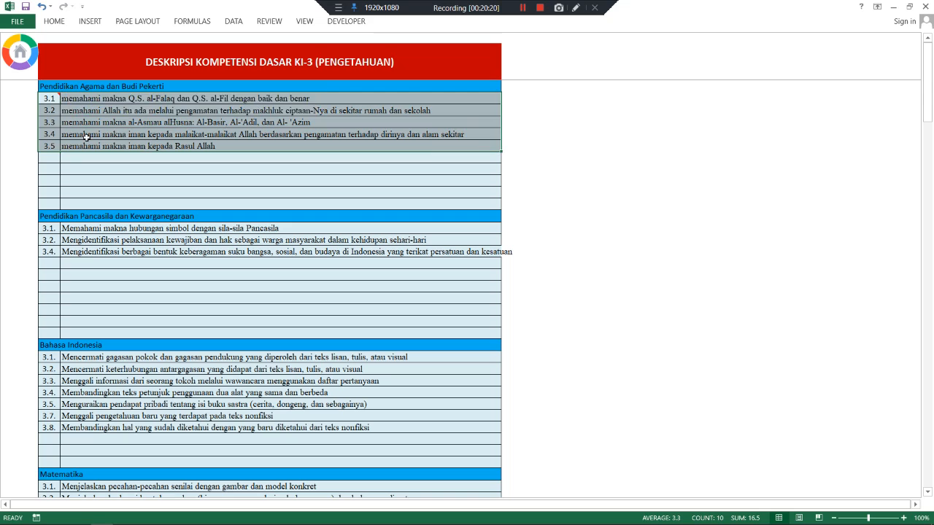
click(48, 156)
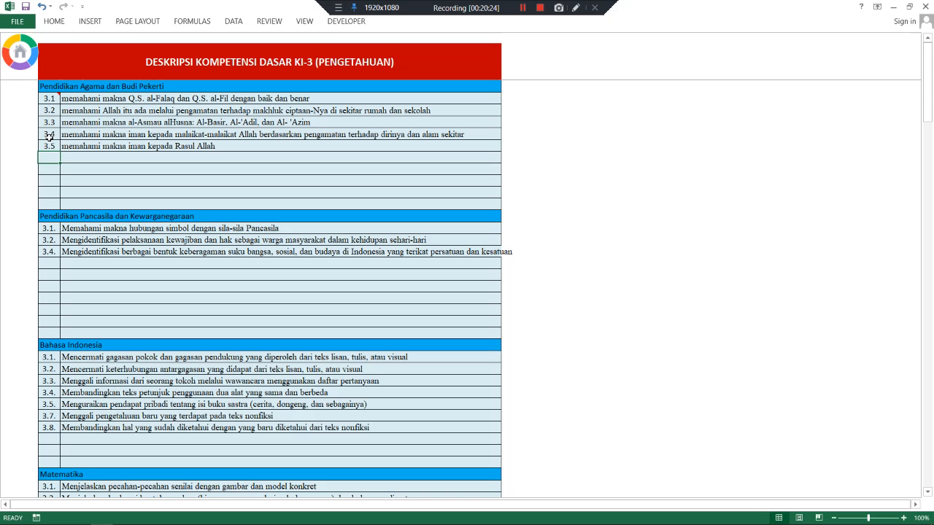
click(48, 146)
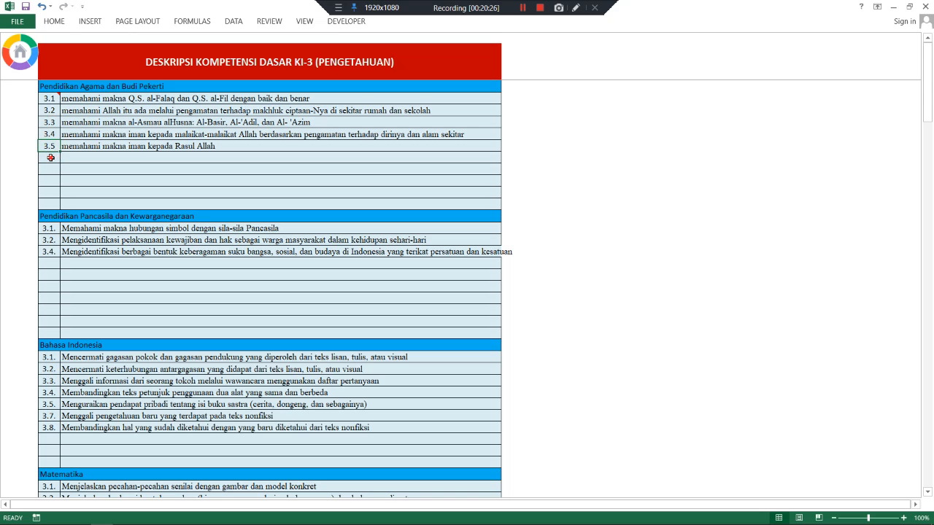
click(51, 156)
click(49, 145)
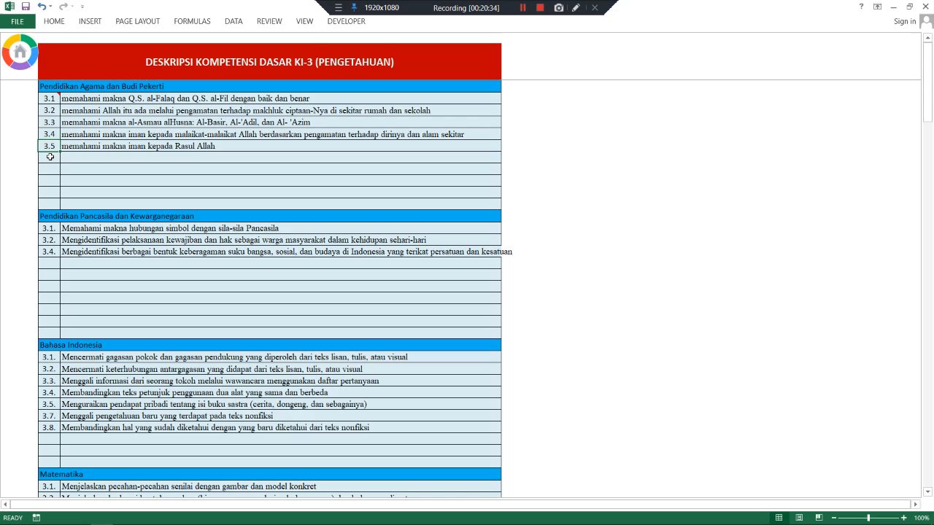
click(50, 156)
click(52, 146)
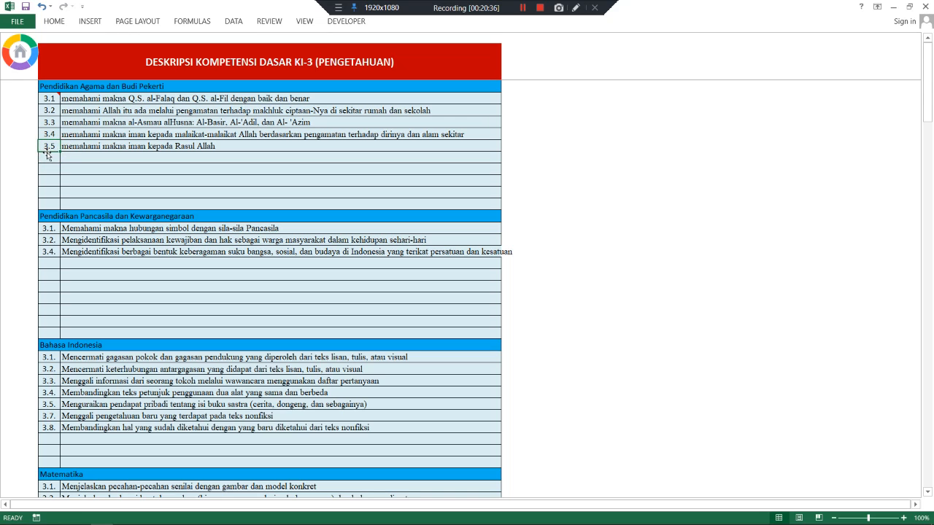
click(80, 155)
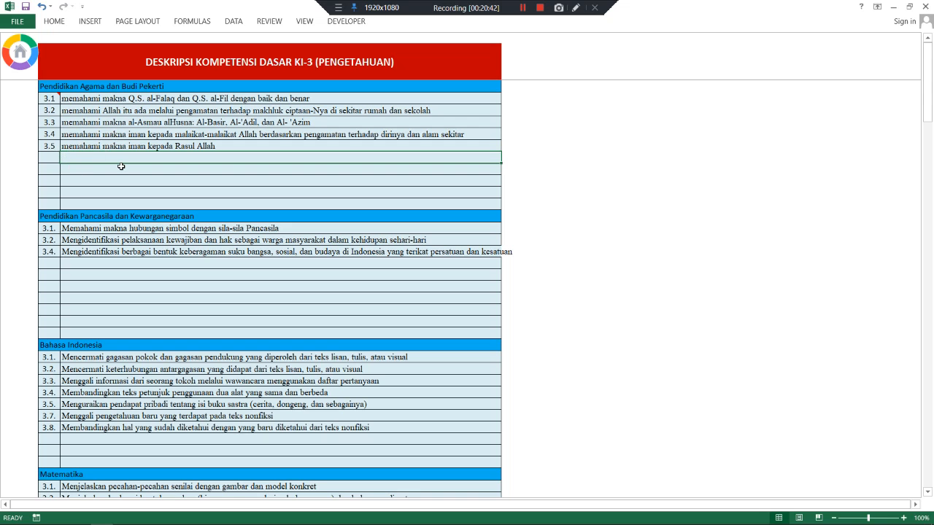
- Browse further descriptions, checking Seni Budaya 3.1 and Religion 3.4
scroll(121, 166, down, 1)
scroll(121, 167, up, 1)
scroll(121, 167, down, 1)
scroll(121, 167, down, 7)
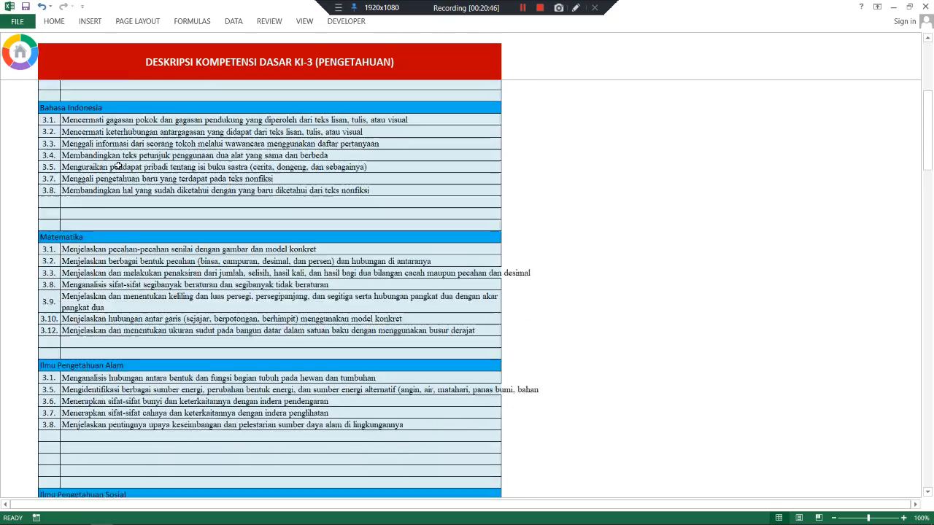
scroll(118, 165, down, 17)
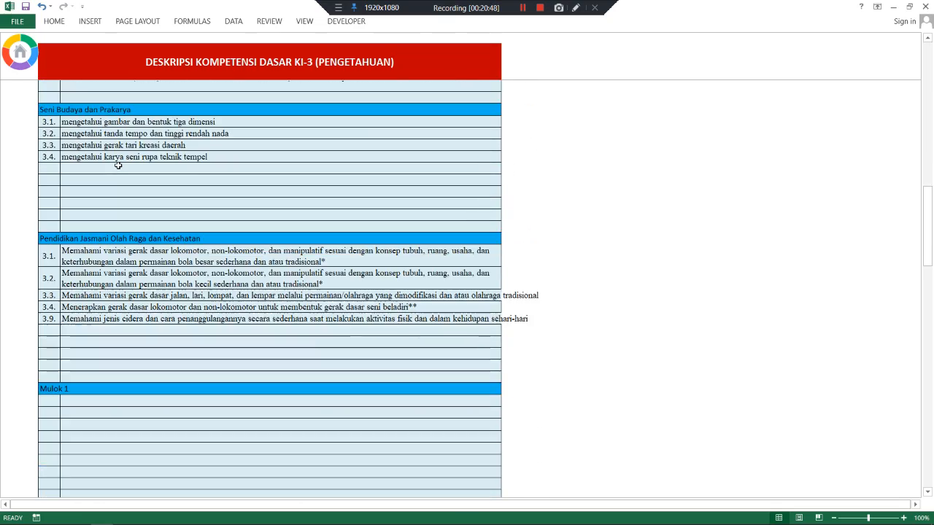
scroll(118, 165, down, 2)
scroll(178, 198, down, 2)
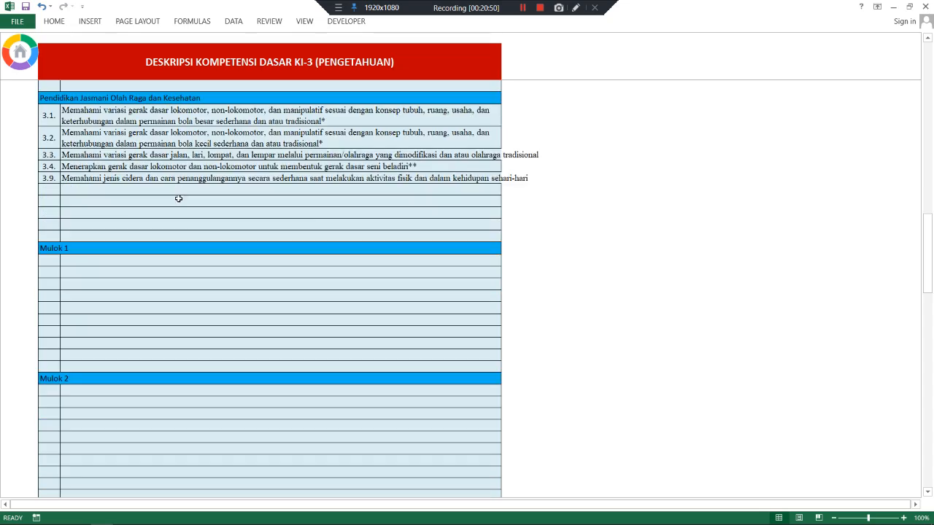
scroll(178, 200, up, 4)
scroll(178, 199, up, 5)
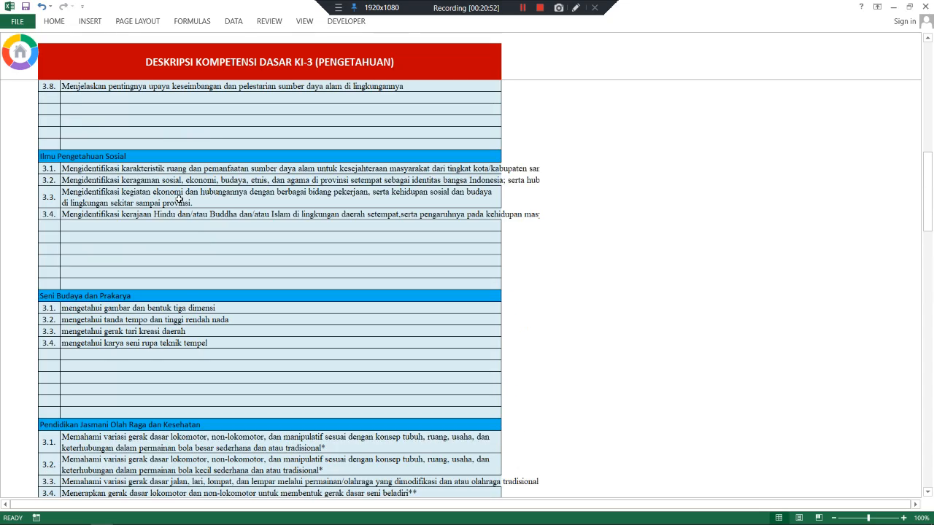
scroll(178, 199, down, 2)
click(97, 241)
scroll(98, 241, up, 4)
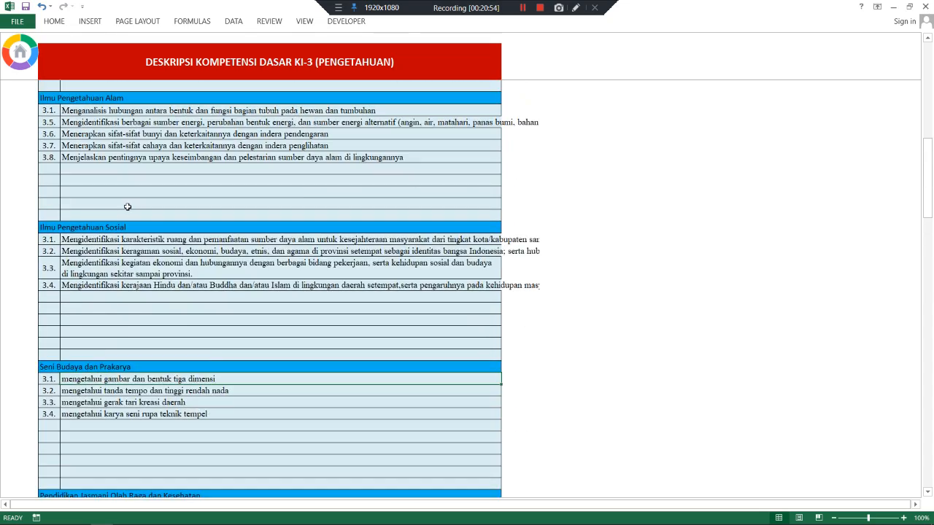
scroll(127, 207, up, 12)
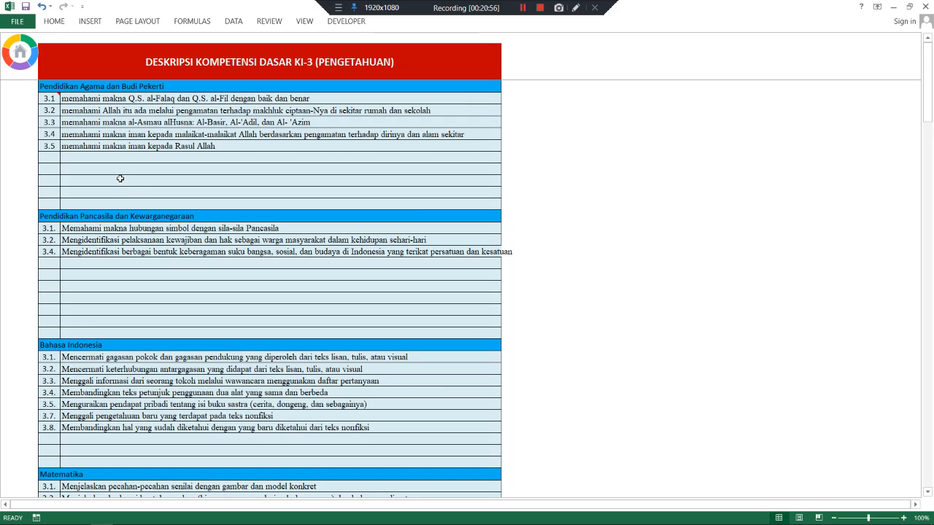
click(110, 156)
click(119, 131)
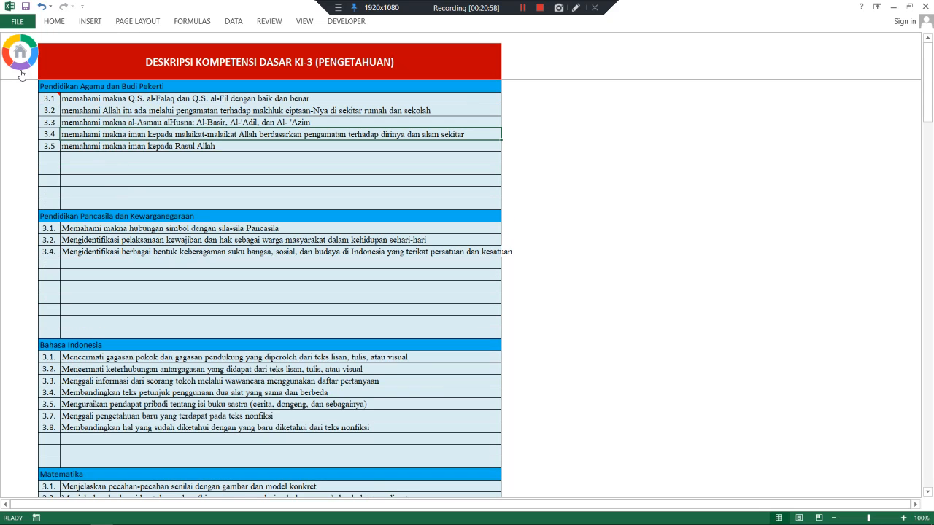
scroll(101, 150, down, 1)
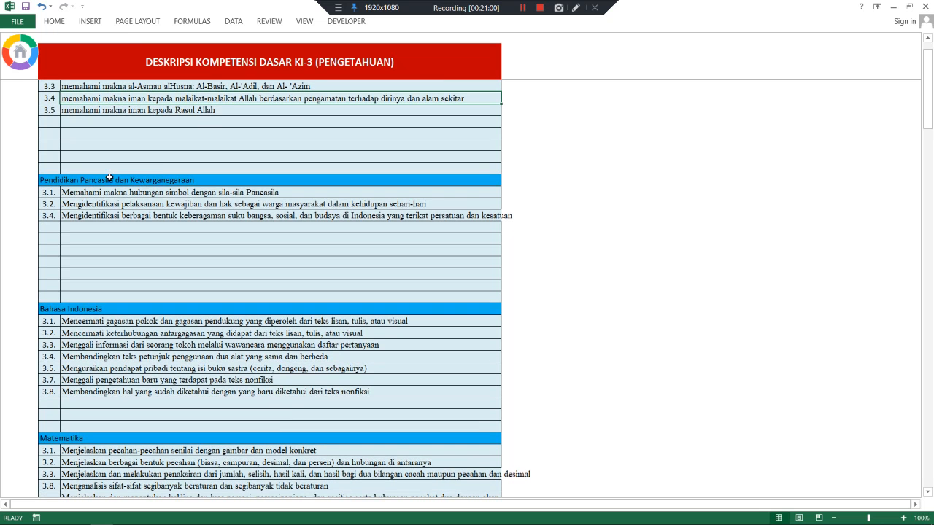
scroll(110, 178, down, 9)
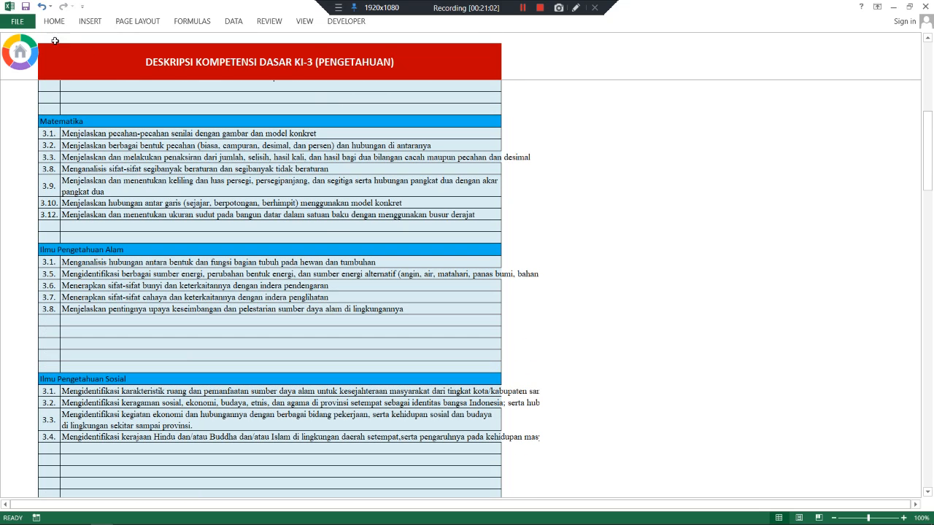
- Visit the DATA SEKOLAH sheet via the menu, then return to the RAPOR KURIKULUM 2013 menu
click(14, 73)
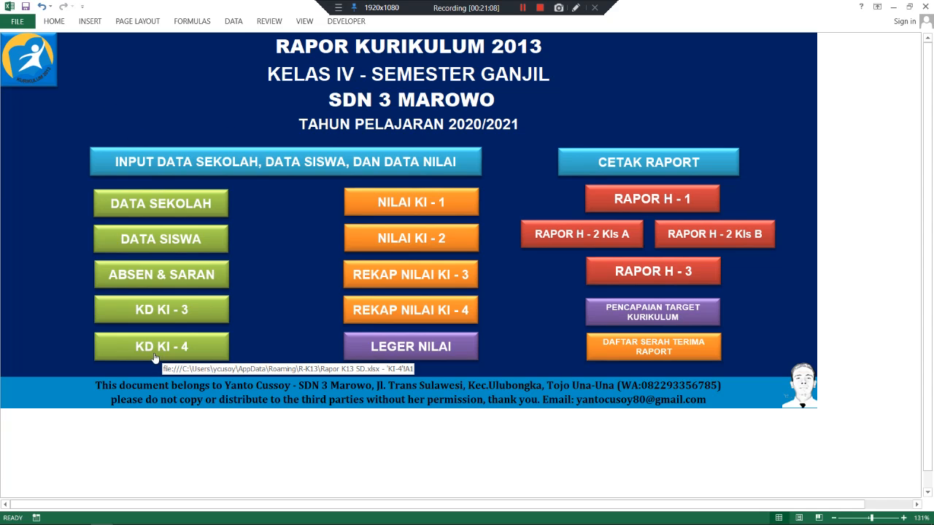
click(152, 205)
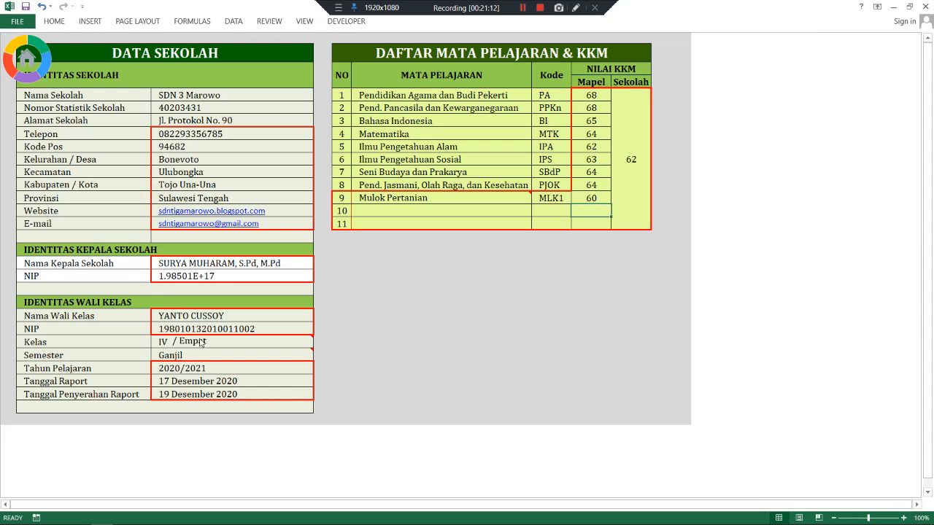
click(30, 64)
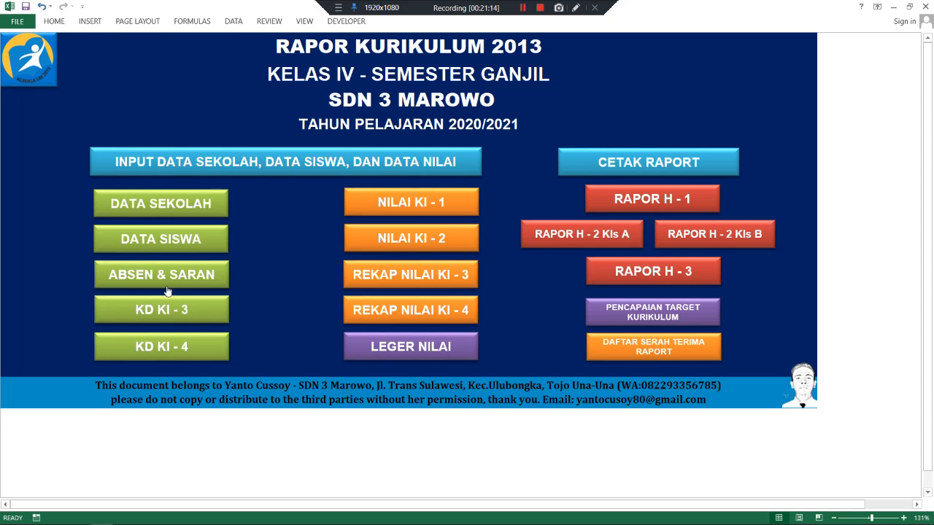
click(144, 348)
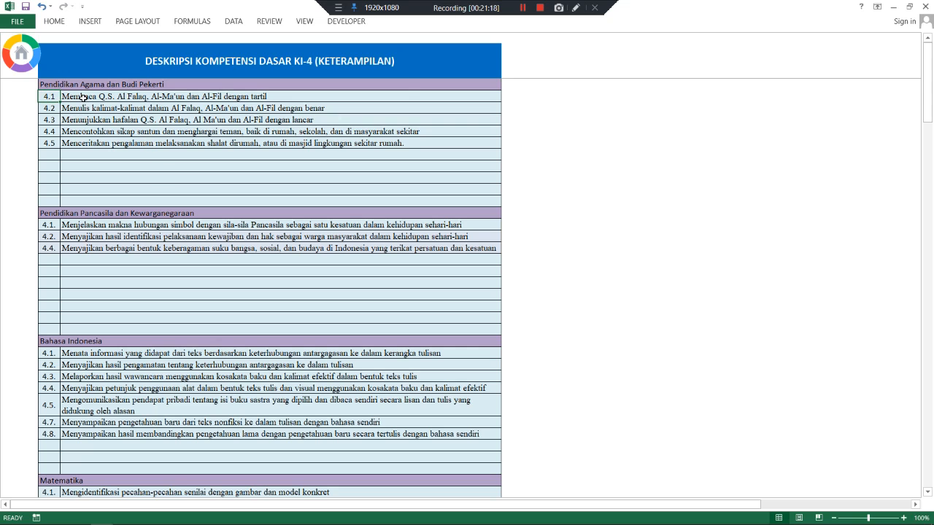
drag(84, 100, 83, 151)
click(86, 229)
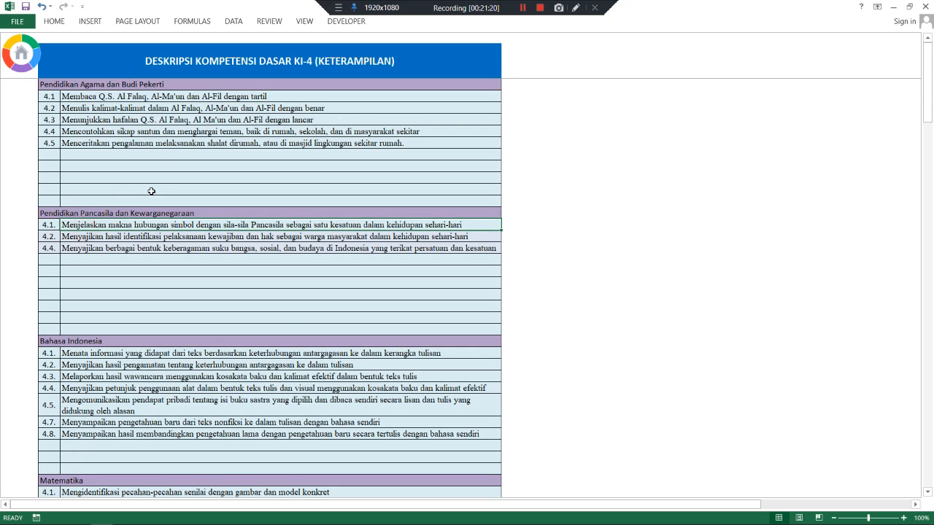
scroll(150, 187, down, 6)
scroll(150, 188, down, 2)
scroll(131, 178, up, 3)
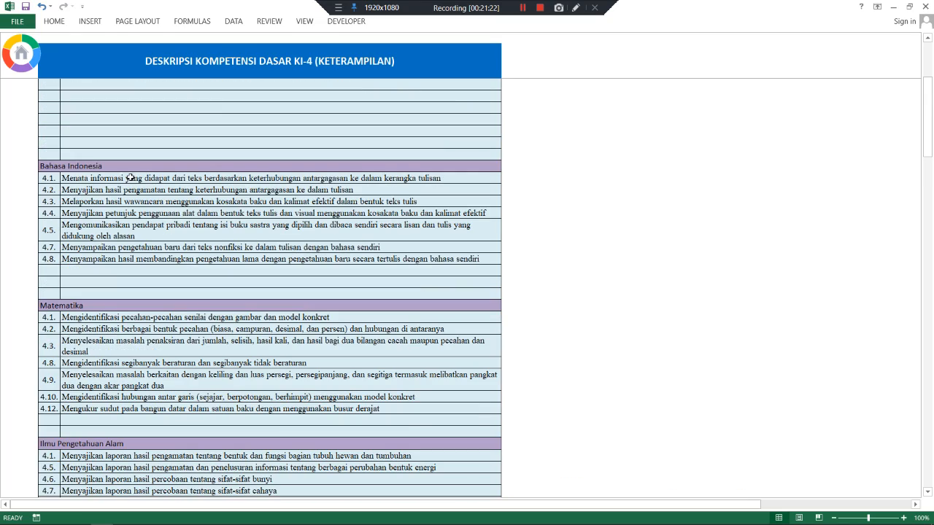
click(83, 180)
scroll(213, 178, down, 1)
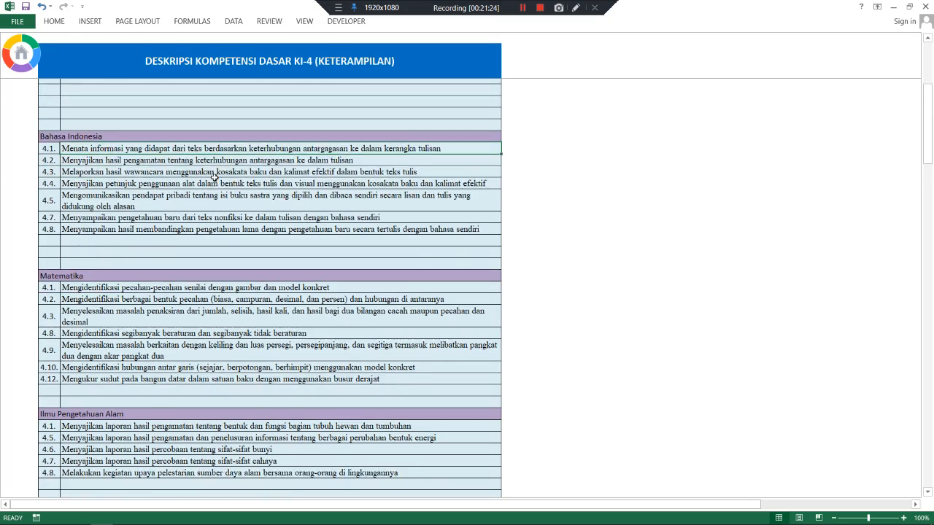
scroll(213, 173, down, 1)
scroll(131, 219, down, 11)
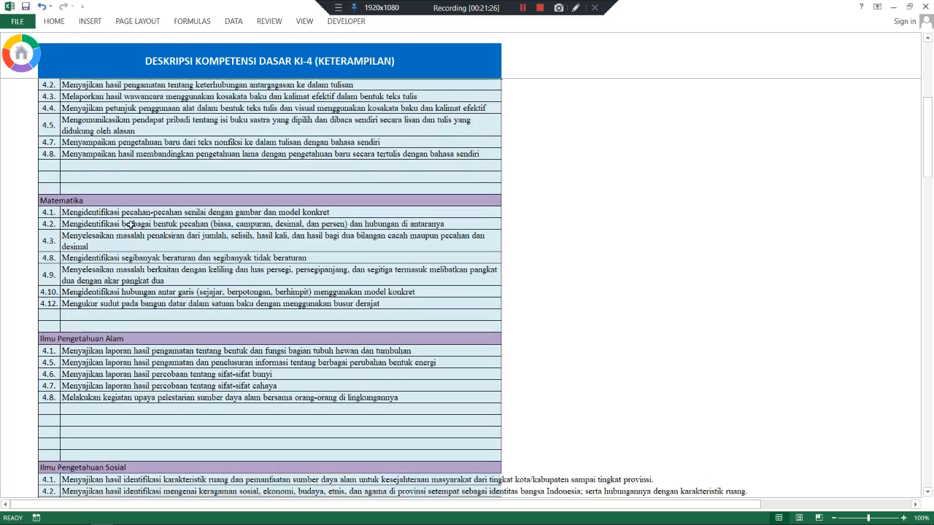
scroll(131, 217, down, 3)
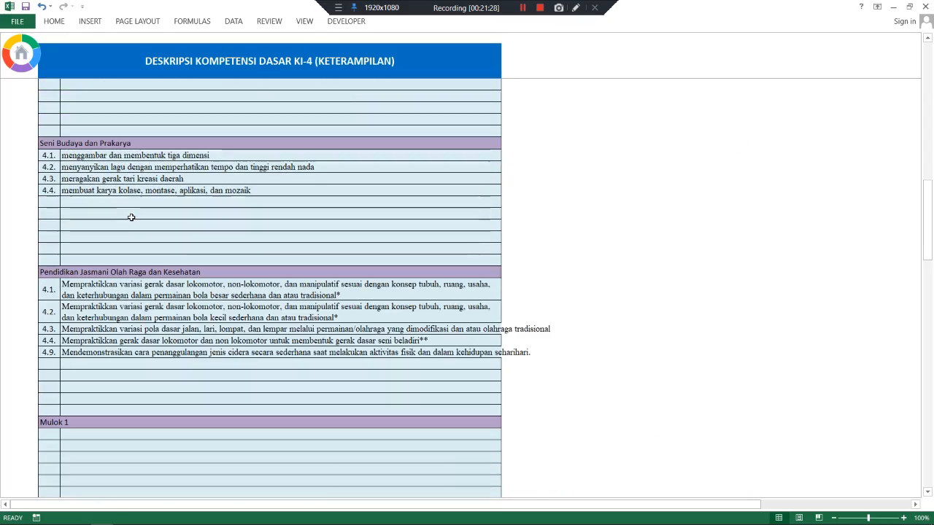
scroll(132, 213, up, 9)
scroll(131, 212, up, 10)
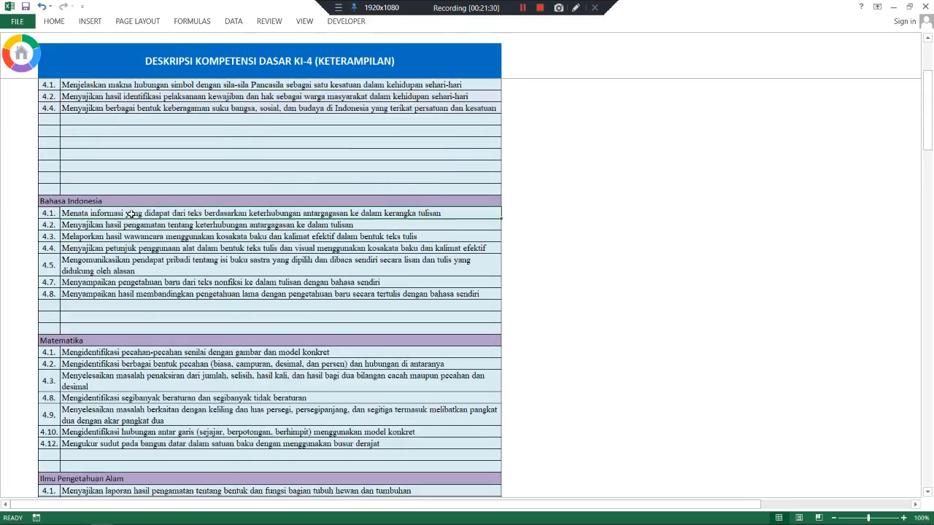
click(27, 56)
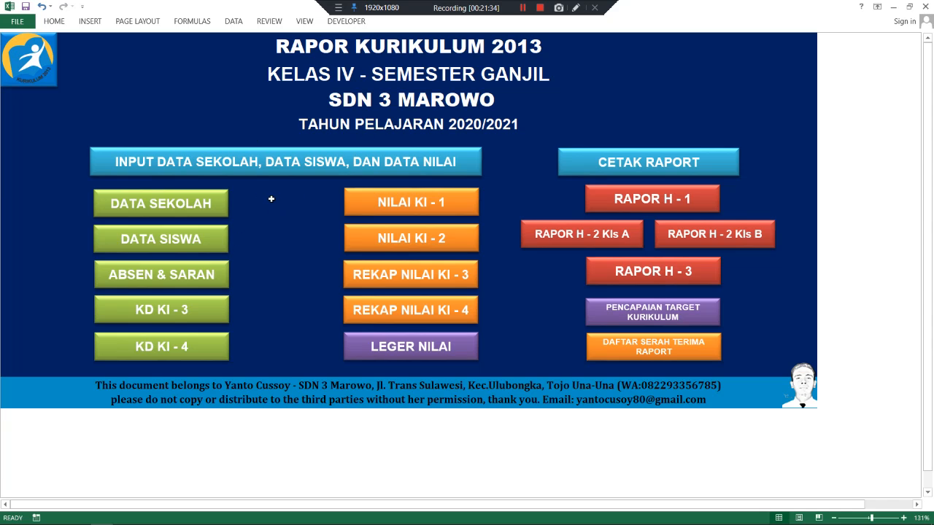
- On the NILAI KI-1 sheet, score the first student's ketaatan beribadah 3 under B
click(402, 203)
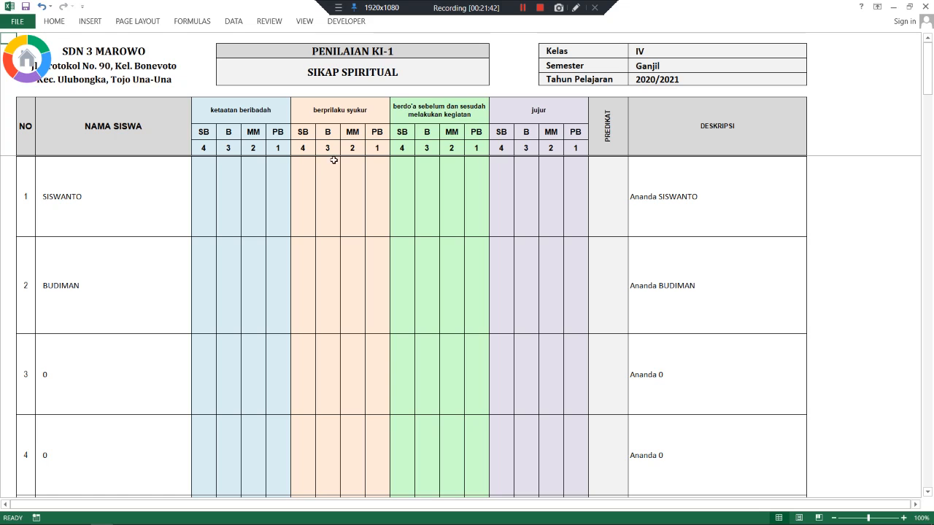
click(116, 195)
click(202, 187)
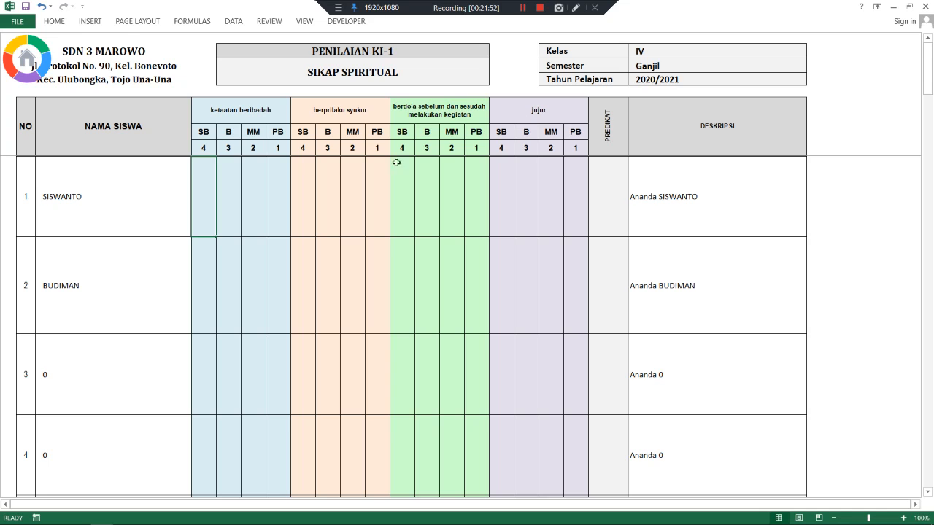
click(221, 176)
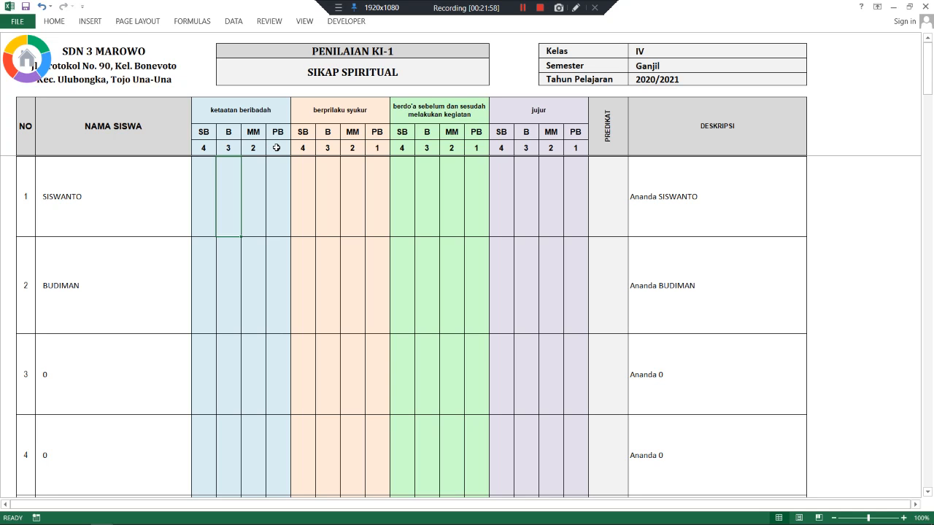
text(3)
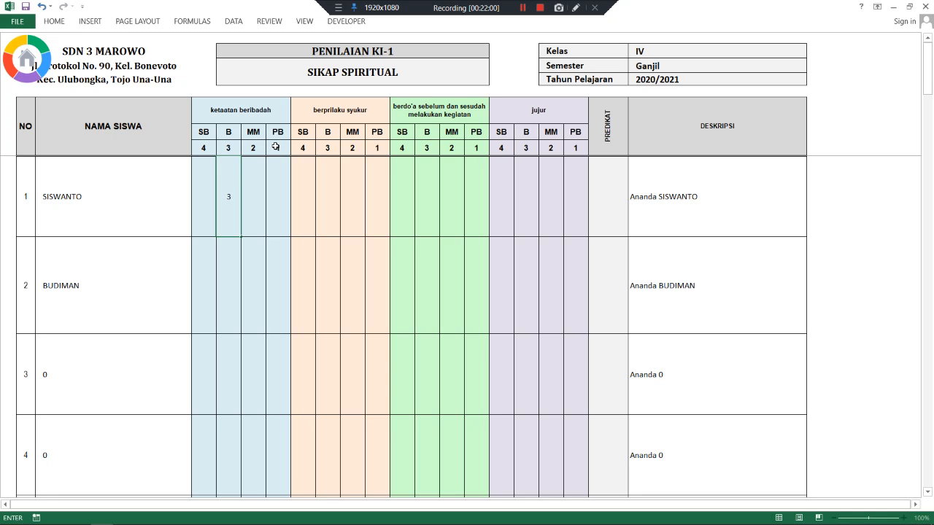
click(247, 180)
click(231, 183)
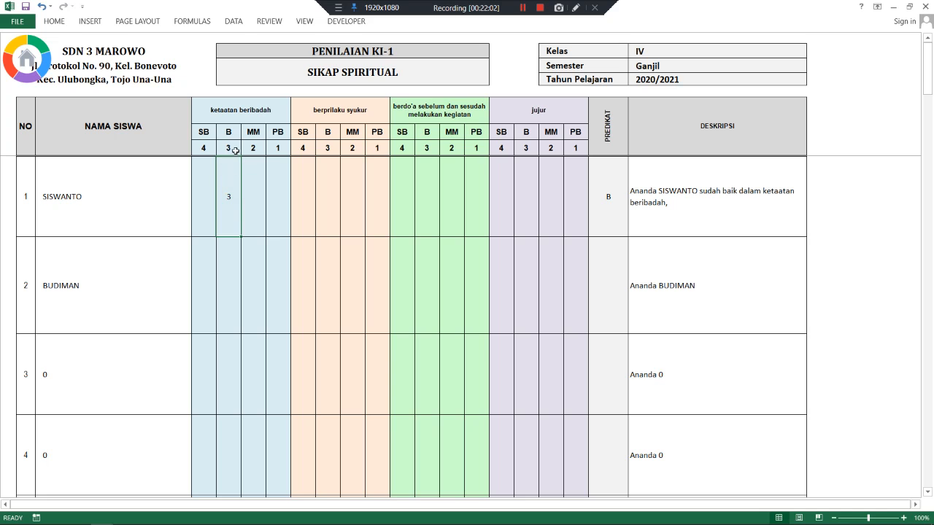
click(230, 144)
click(230, 176)
click(231, 149)
click(228, 193)
click(228, 150)
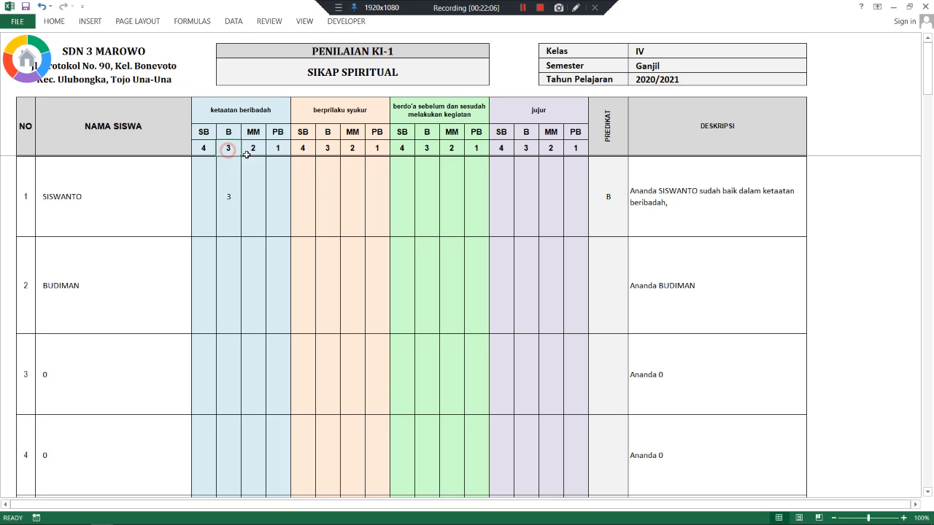
- Score the first student's syukur 2 (MM), berdo'a 4 (SB) and jujur 4 (SB)
click(327, 194)
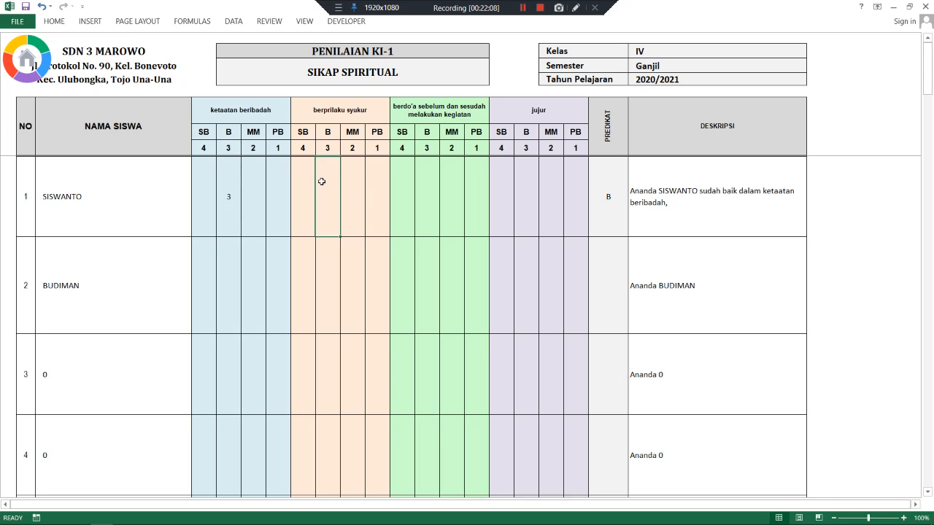
click(351, 182)
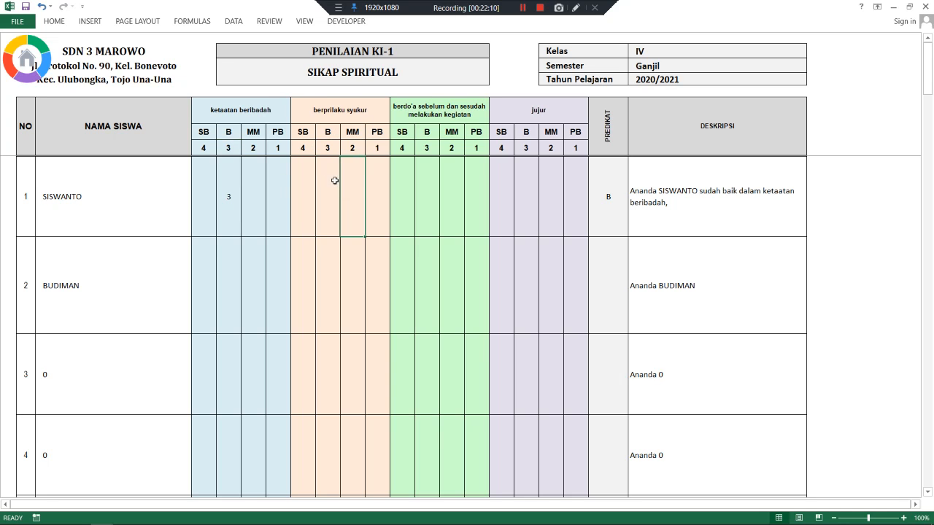
text(2)
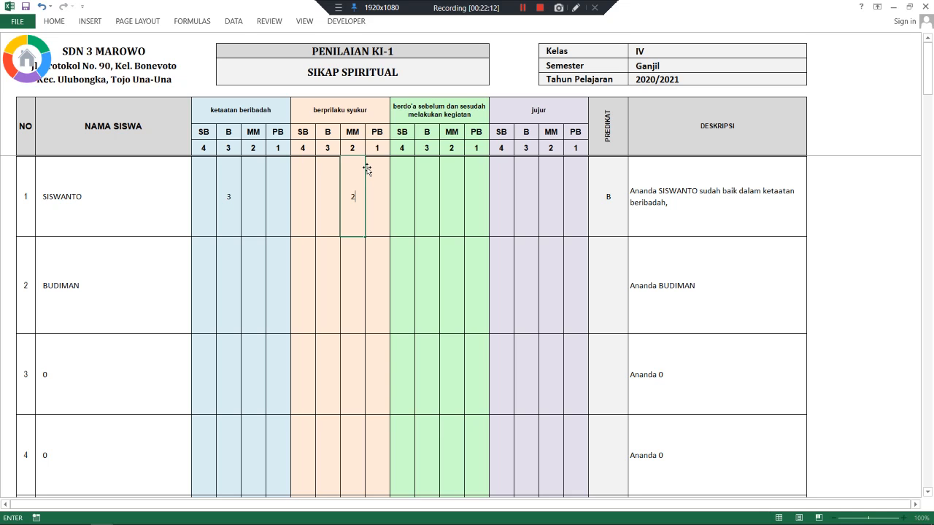
click(353, 149)
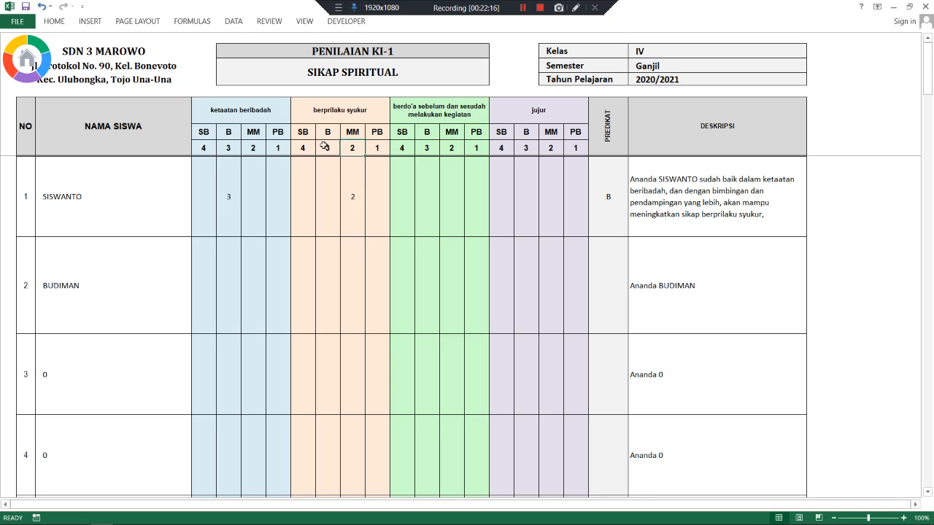
click(398, 192)
text(4)
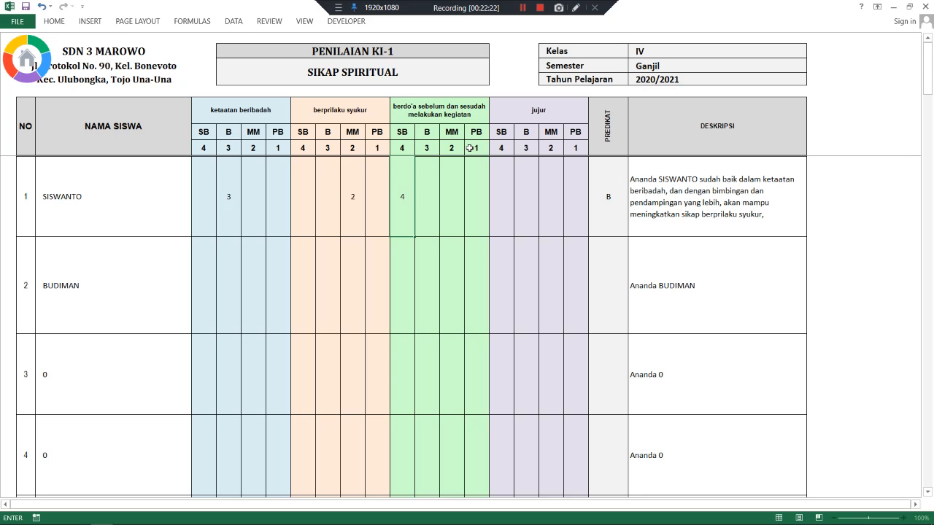
click(504, 187)
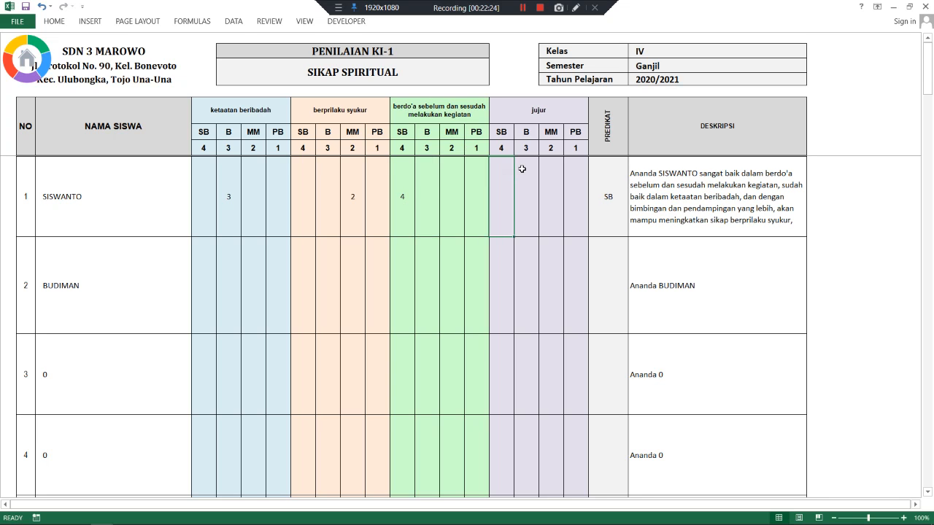
text(4)
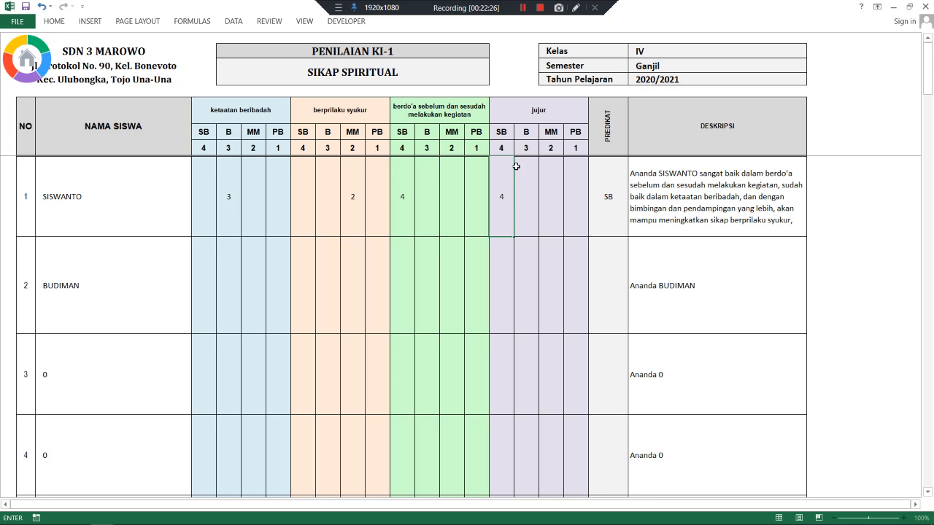
click(225, 260)
- Score BUDIMAN's ketaatan beribadah 4, syukur 3, berdo'a 3 and jujur 2
click(207, 262)
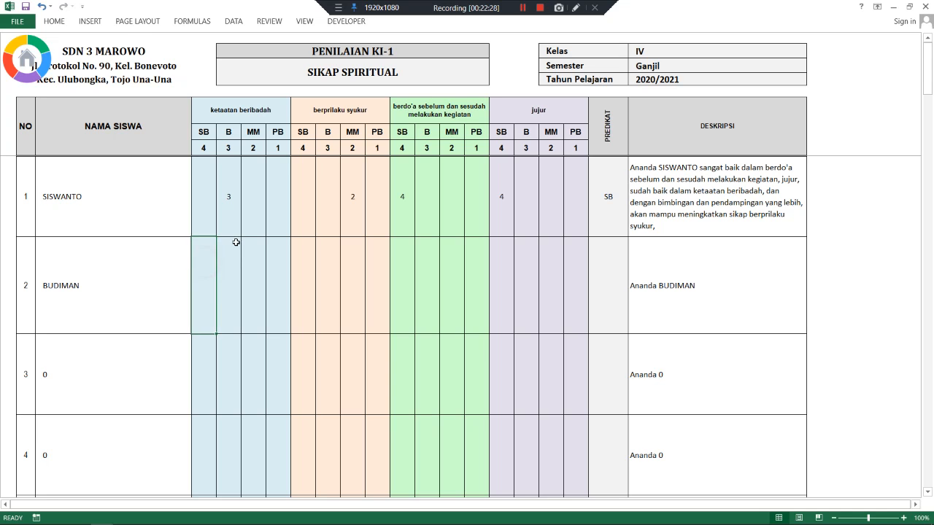
text(4)
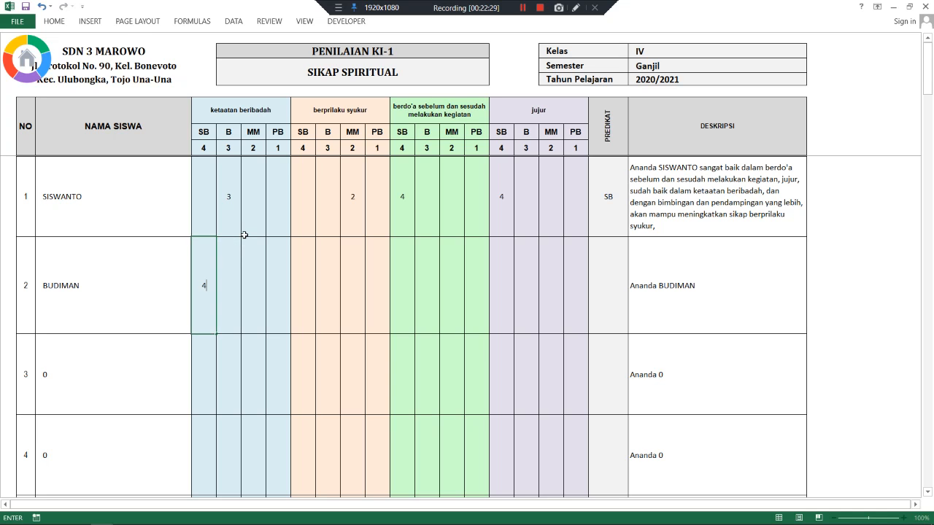
click(306, 286)
click(333, 283)
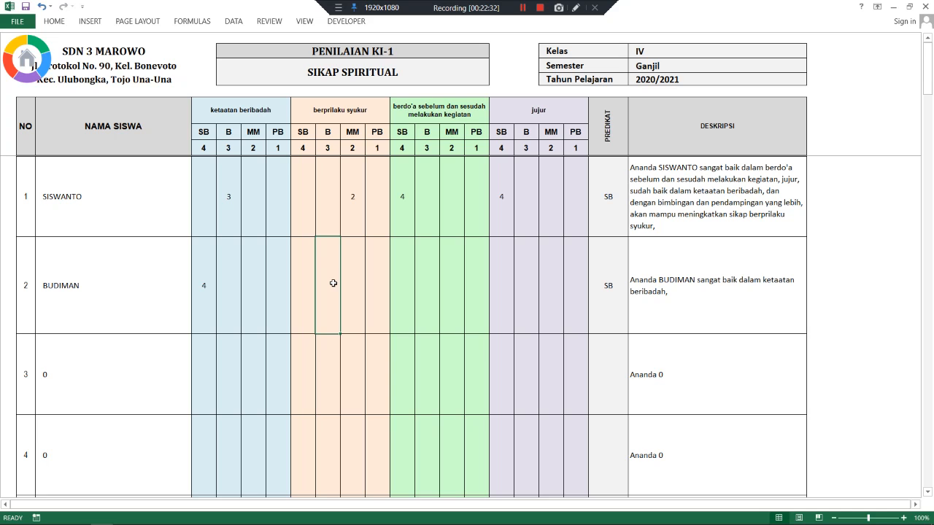
text(3)
click(402, 297)
click(431, 278)
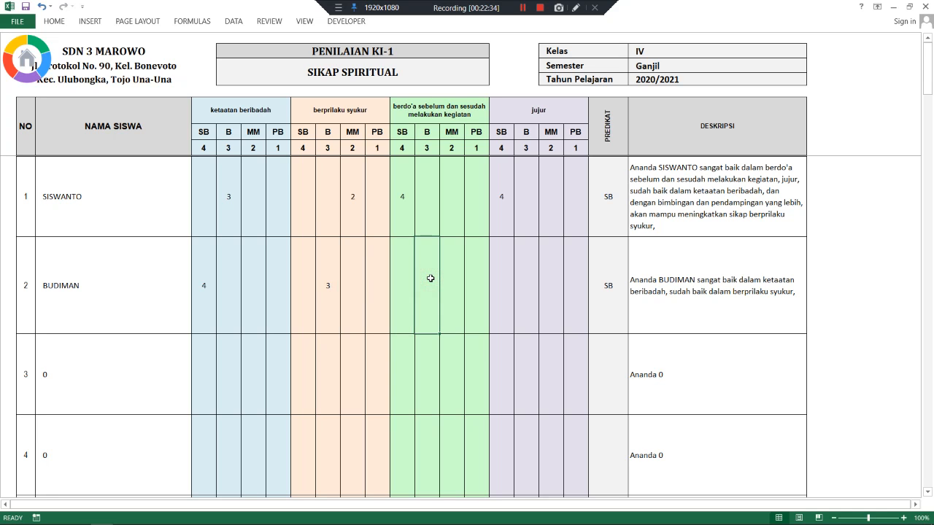
text(3)
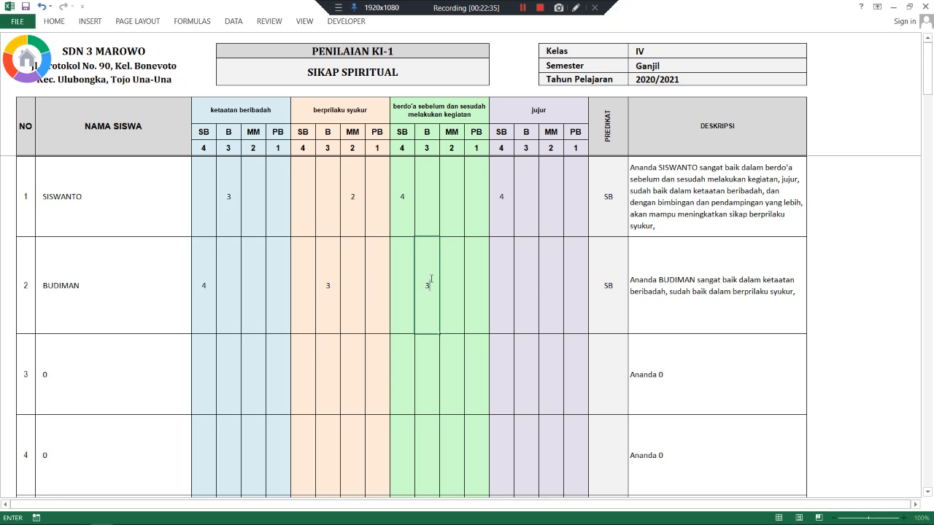
click(535, 280)
click(550, 279)
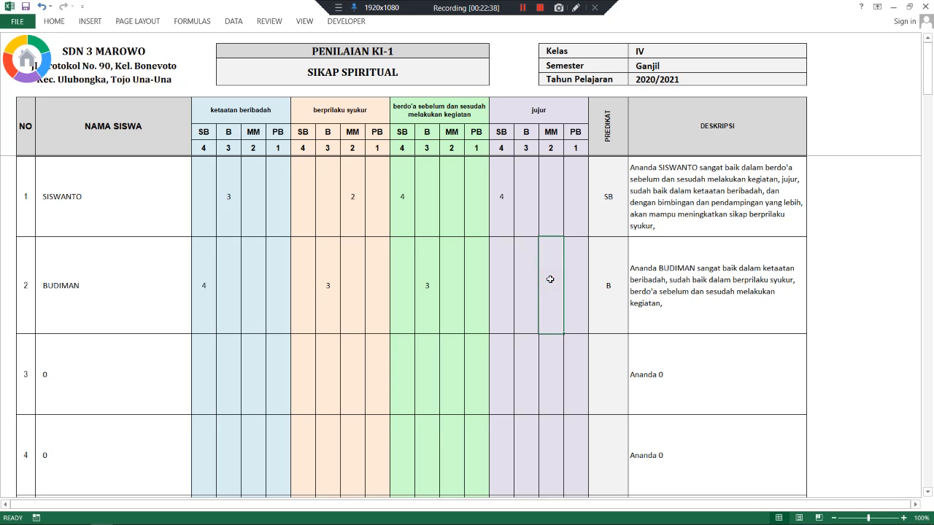
text(2)
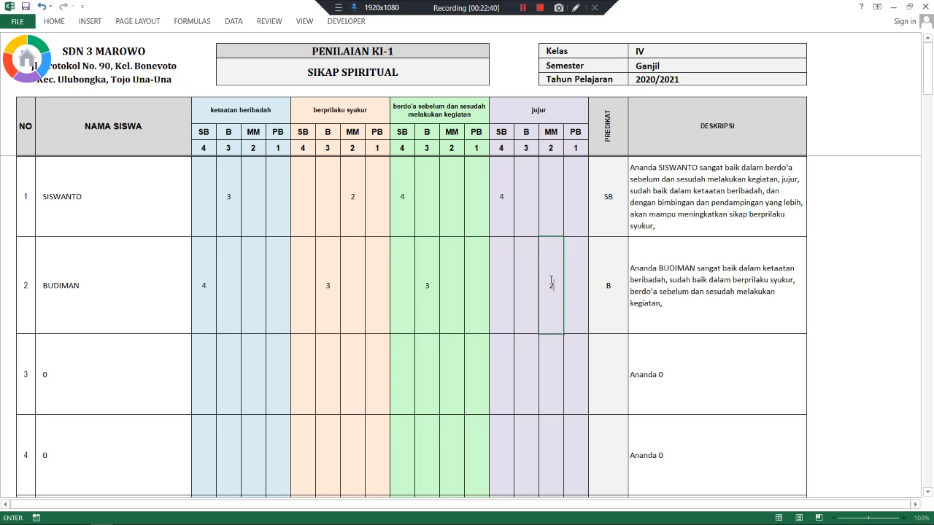
click(552, 227)
click(550, 265)
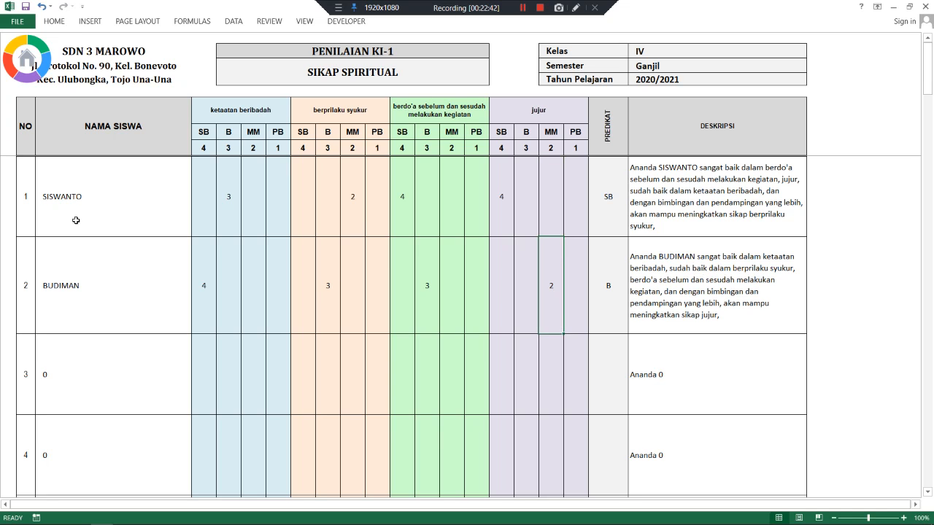
- Recheck BUDIMAN's four KI-1 scores, then return to the main menu sheet
click(191, 285)
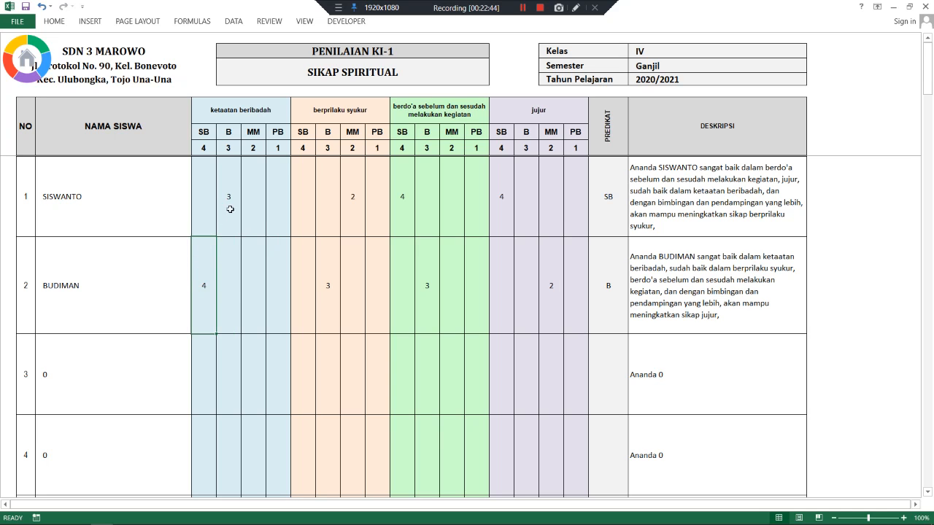
click(318, 280)
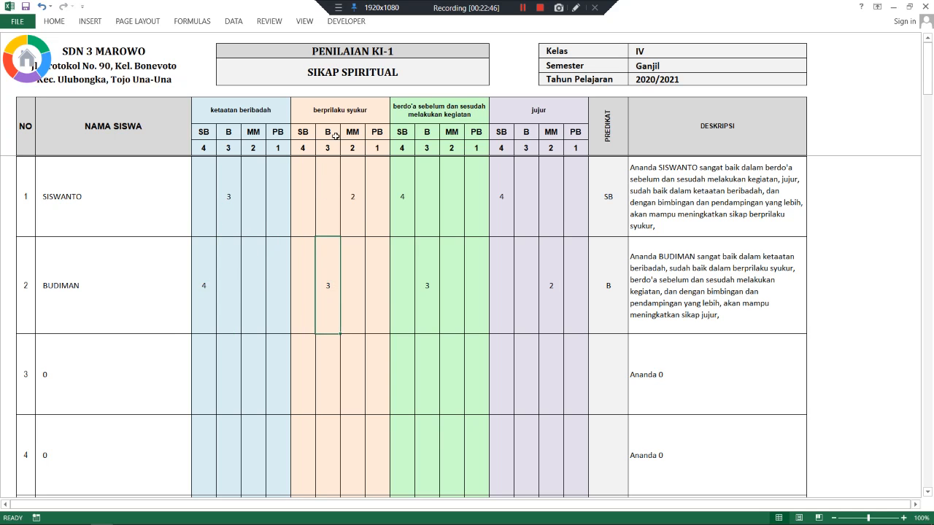
click(424, 270)
scroll(428, 170, down, 3)
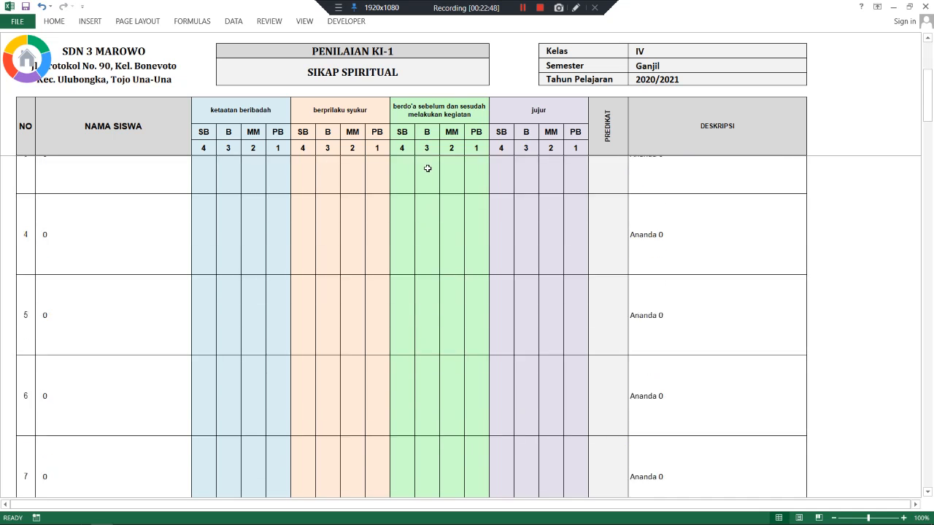
scroll(427, 170, up, 3)
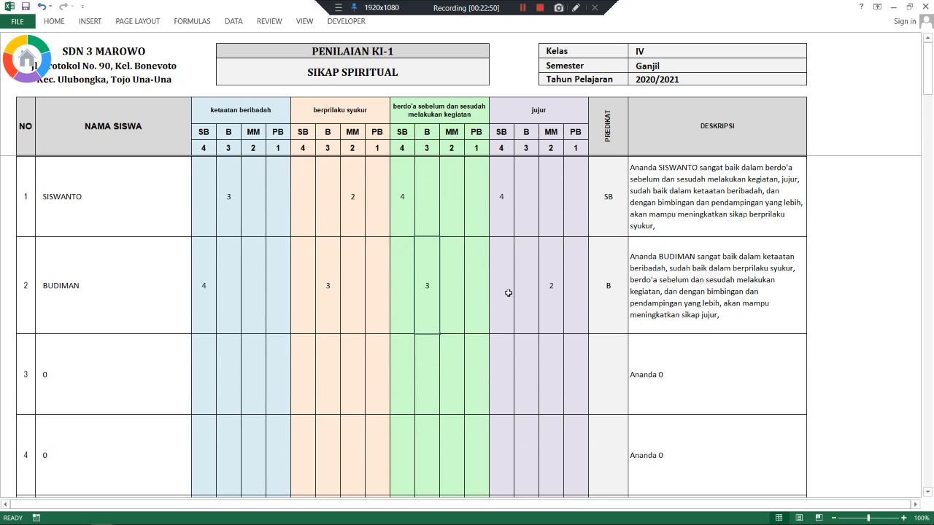
click(548, 289)
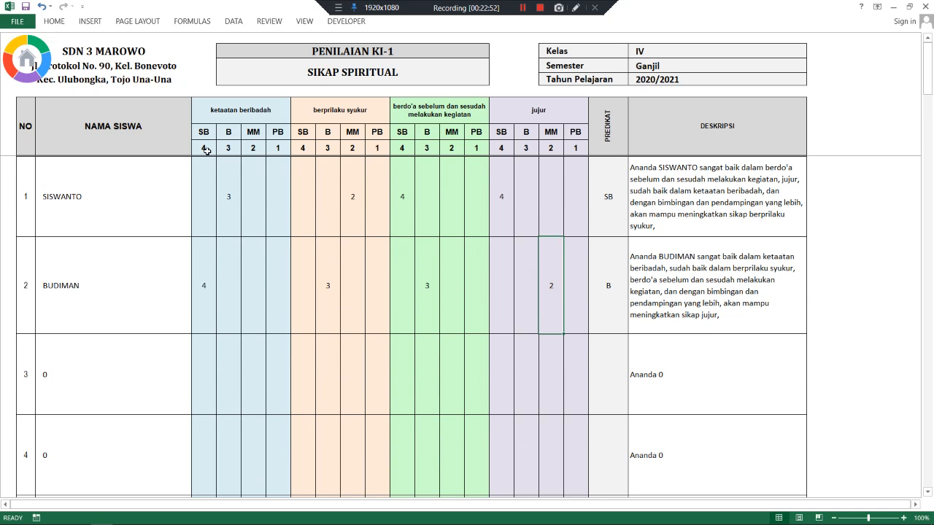
click(205, 280)
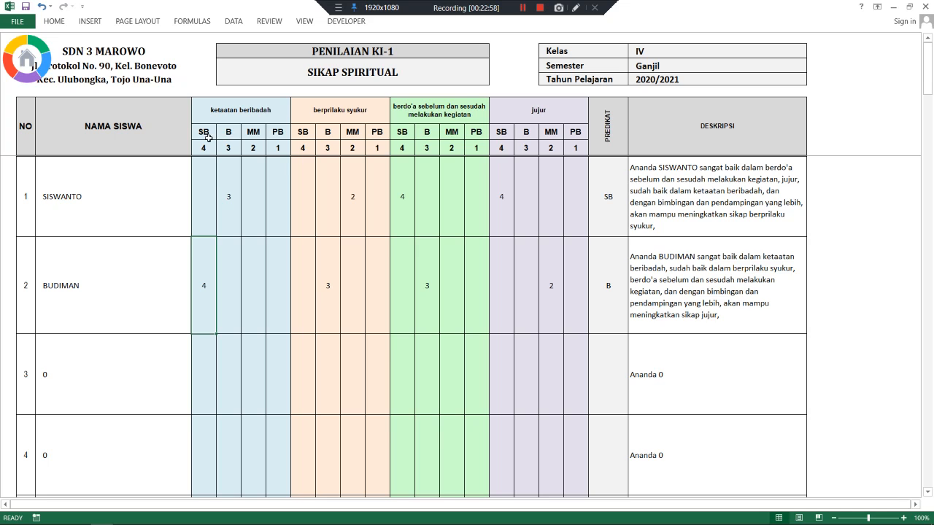
click(332, 281)
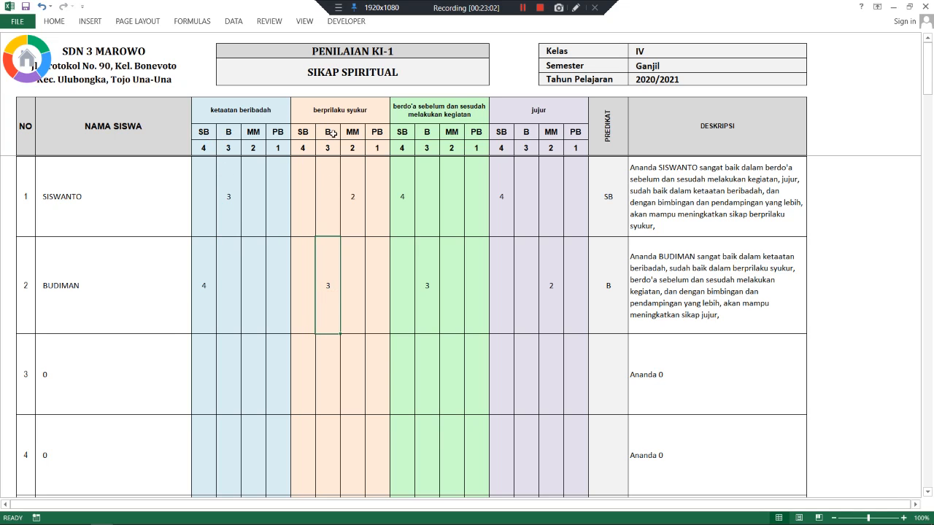
click(429, 274)
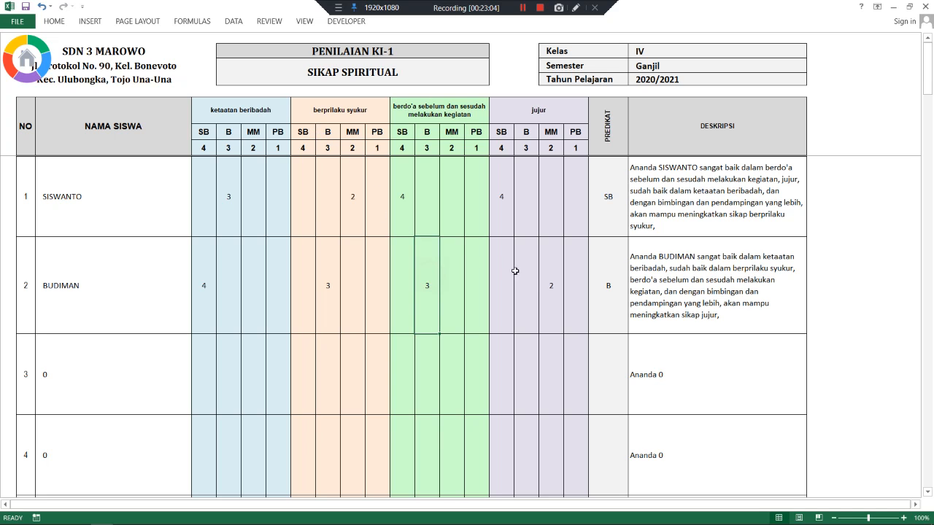
click(548, 281)
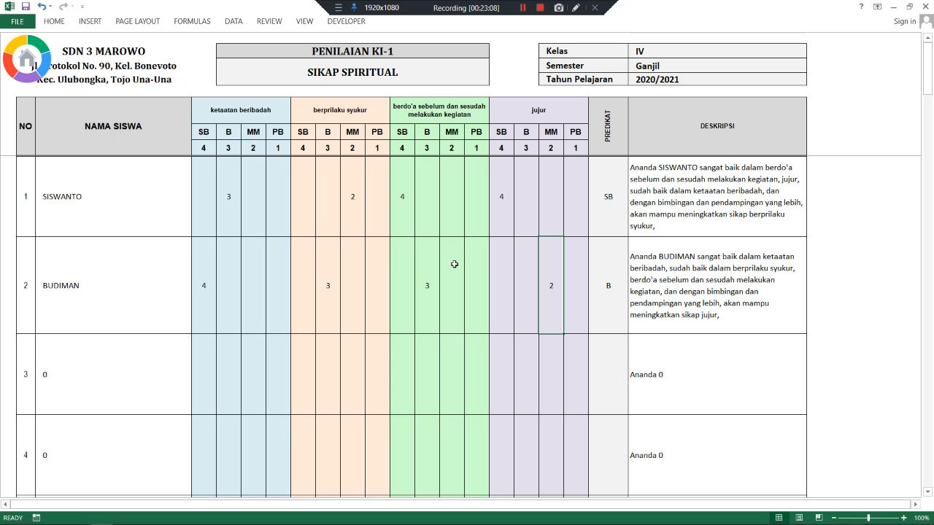
click(27, 68)
click(399, 239)
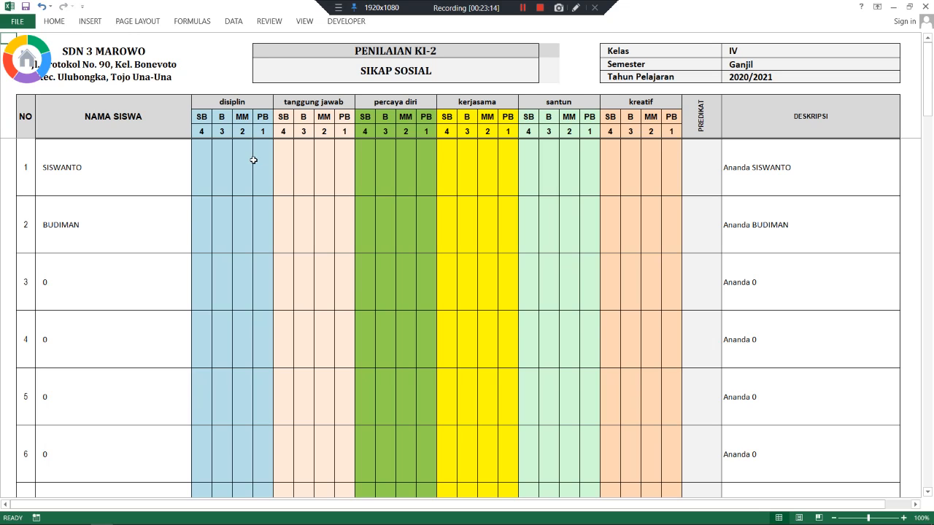
click(218, 169)
text(2)
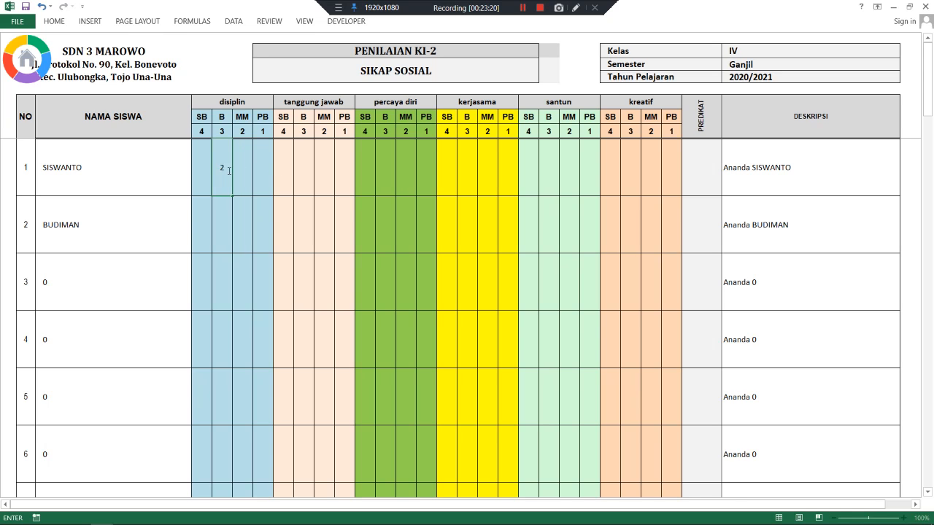
drag(228, 169, 213, 168)
text(3)
click(248, 172)
click(307, 165)
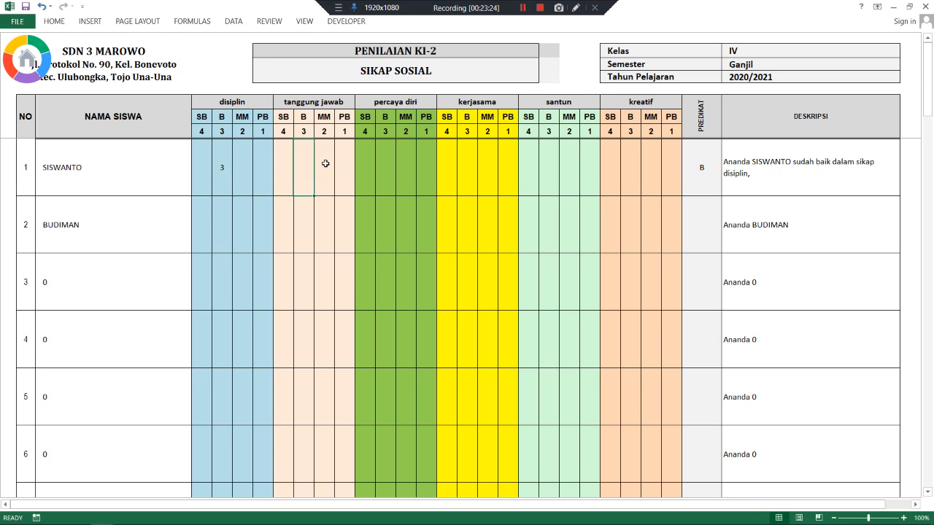
text(3)
click(411, 167)
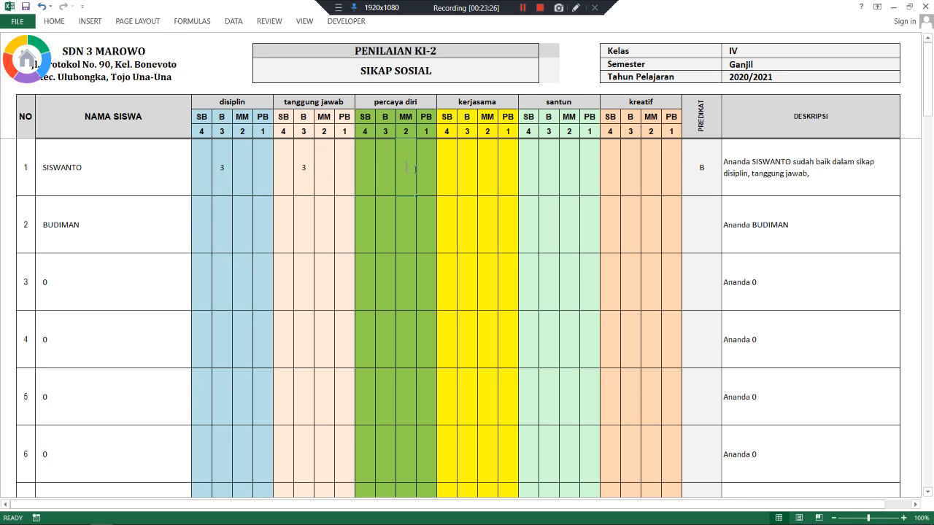
text(4)
text(2)
click(512, 175)
- Give SISWANTO kerjasama 1, santun 2 and kreatif 3
click(489, 173)
click(508, 171)
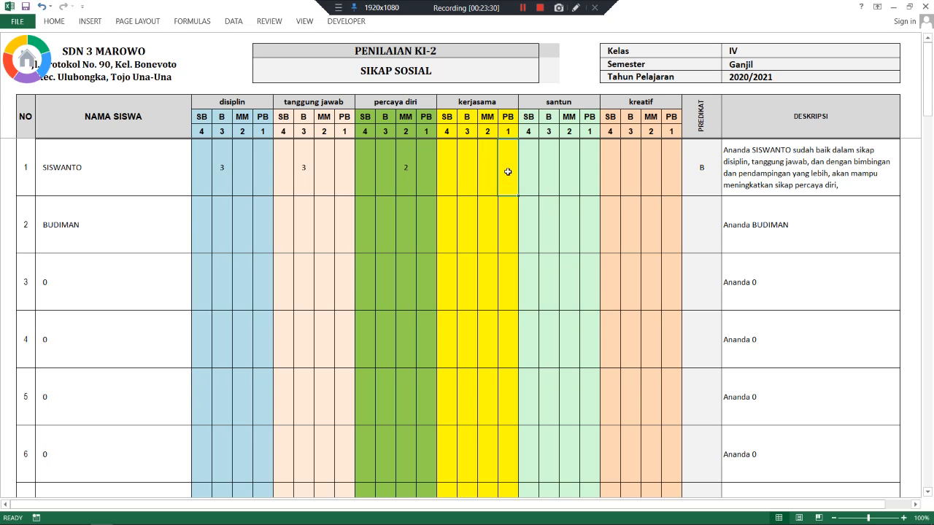
text(1)
click(603, 170)
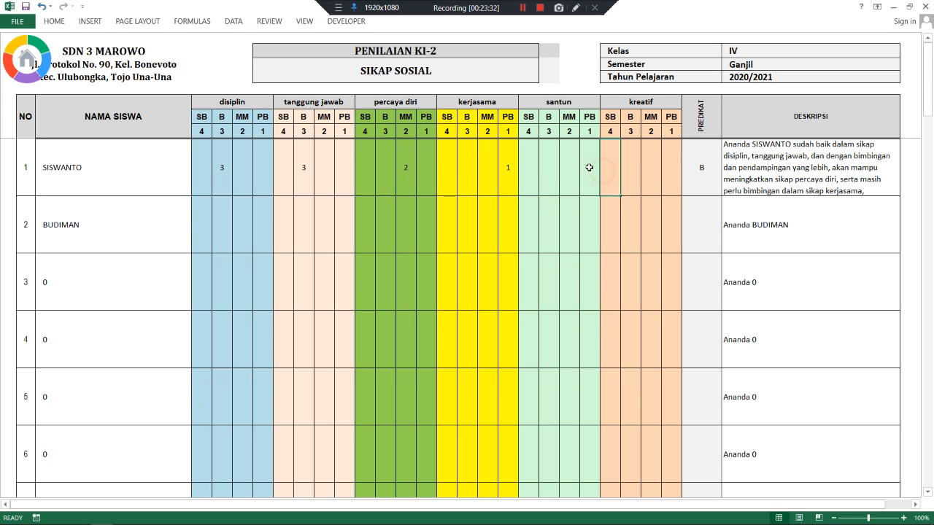
click(565, 167)
text(2)
click(635, 171)
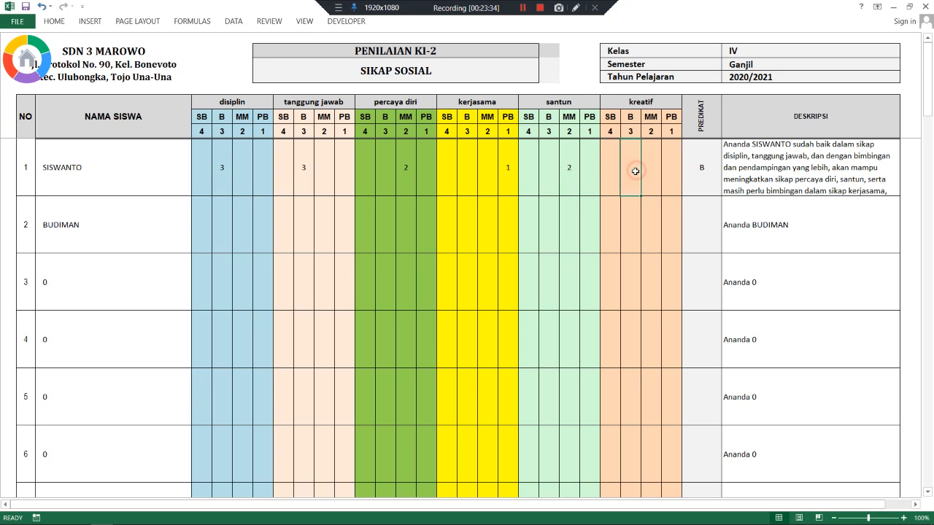
text(3)
click(595, 191)
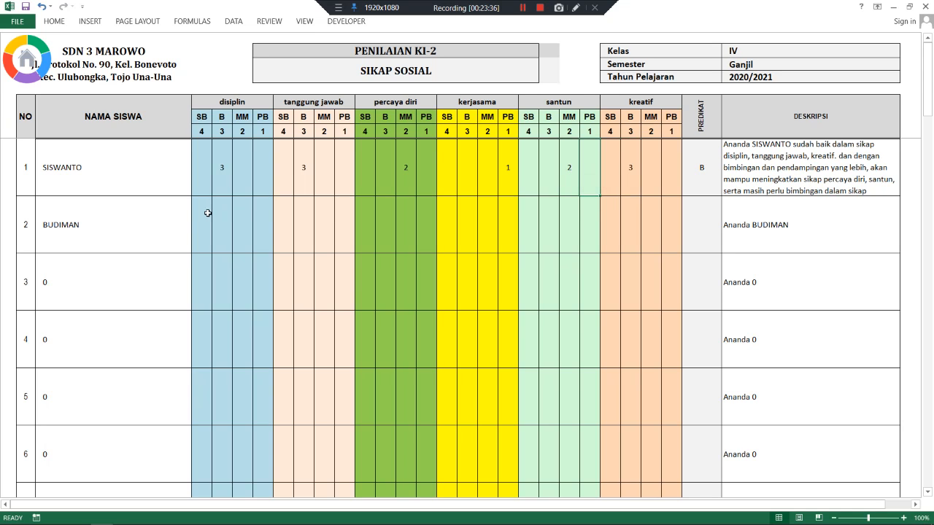
- Score BUDIMAN's KI-2 attitudes 4, 4, 3, 3, 3 and 2, then go back to the menu
click(207, 213)
text(4)
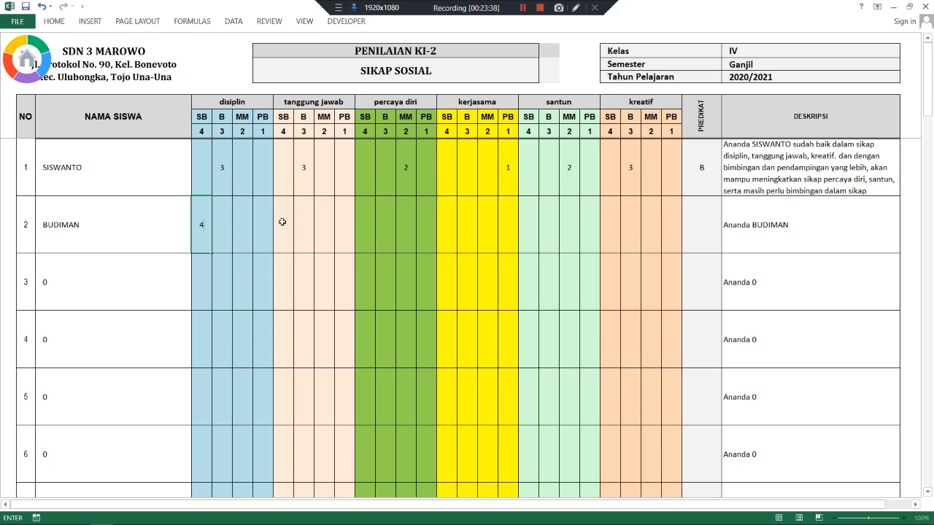
click(281, 222)
text(4)
click(383, 220)
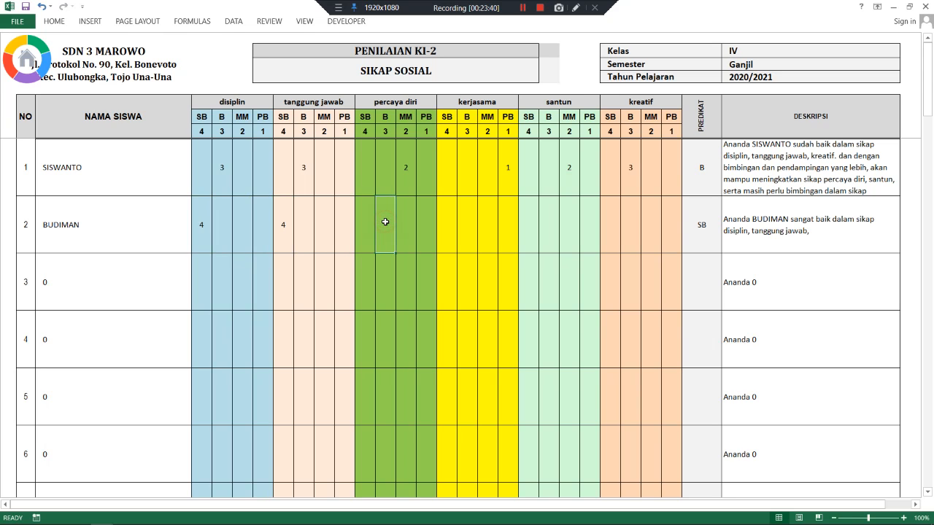
text(3)
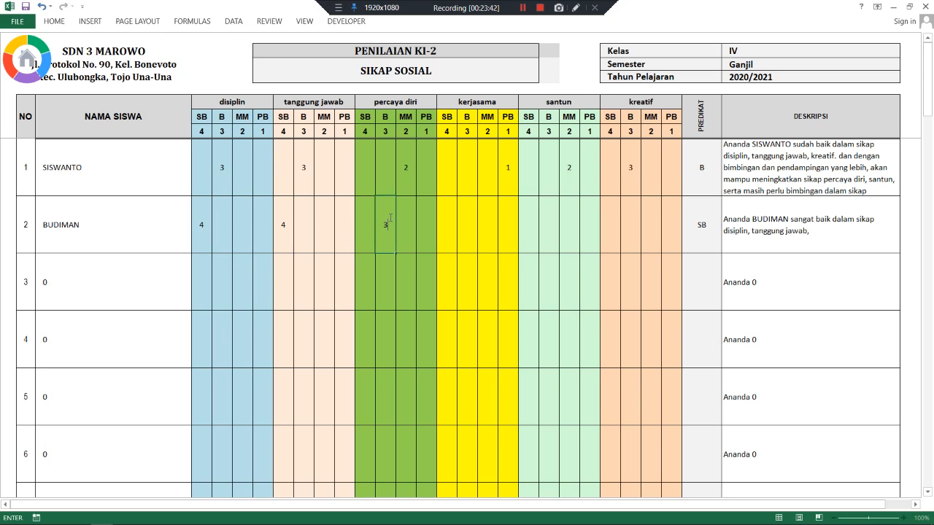
click(470, 232)
text(3)
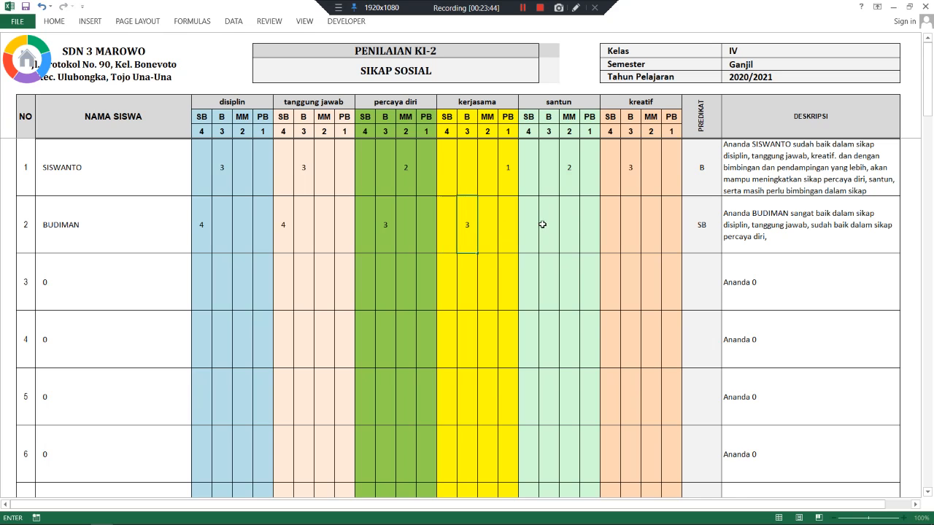
click(549, 221)
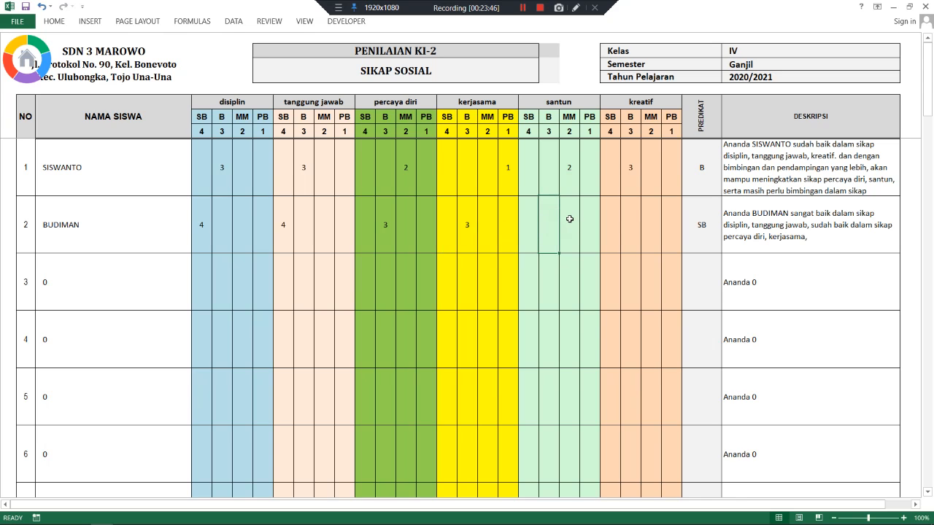
text(3)
click(652, 224)
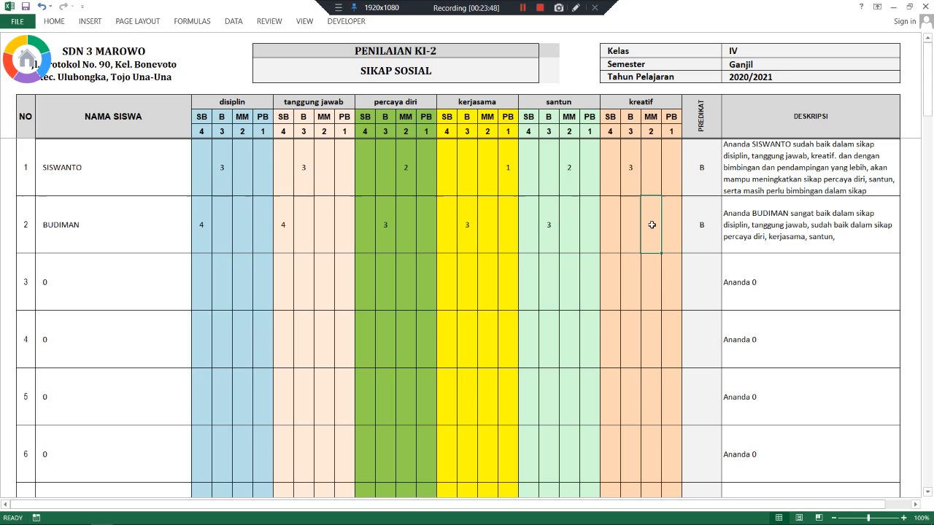
text(2)
click(571, 244)
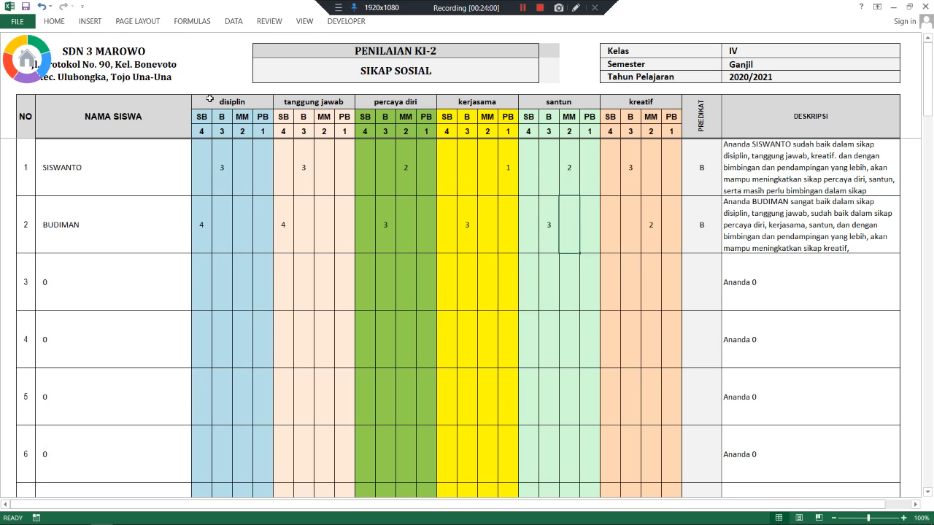
click(19, 75)
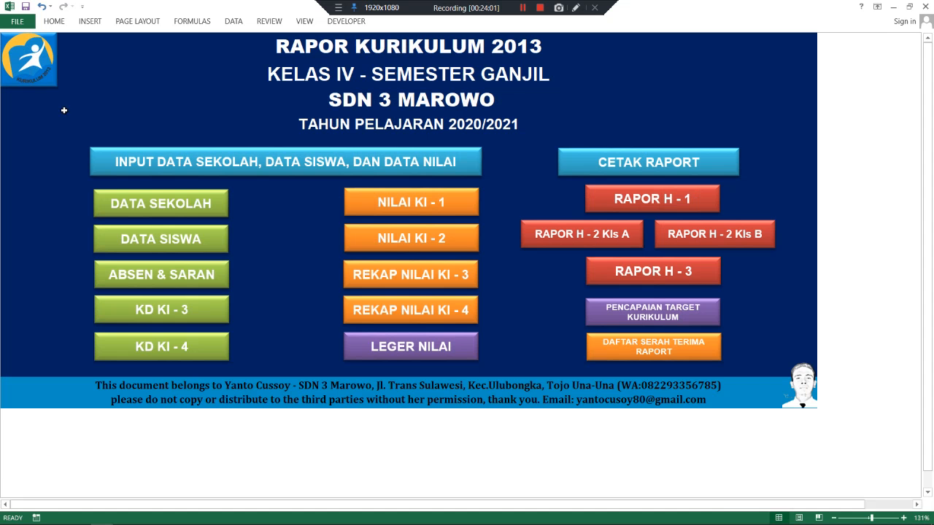
- Check the LEGER KI-3 from the KI-3 recap, then open the PEND. AGAMA grading sheet
click(418, 280)
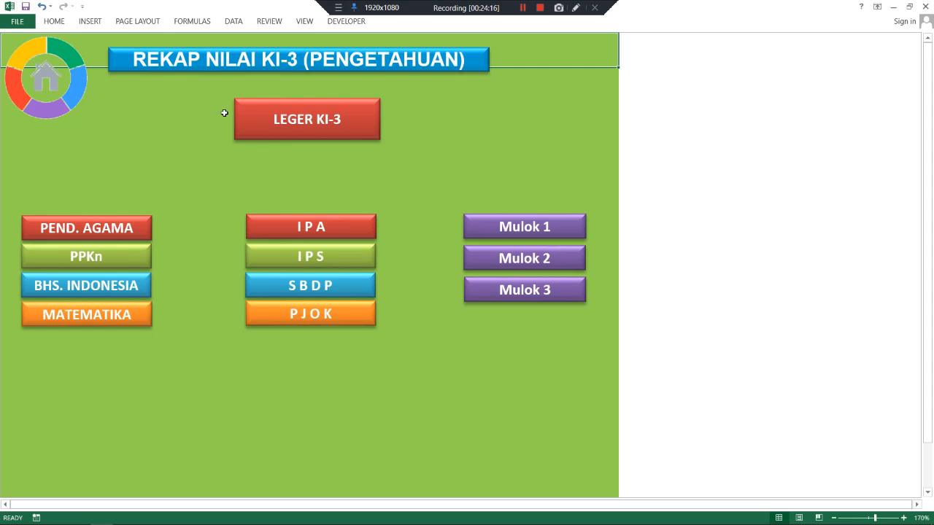
click(273, 120)
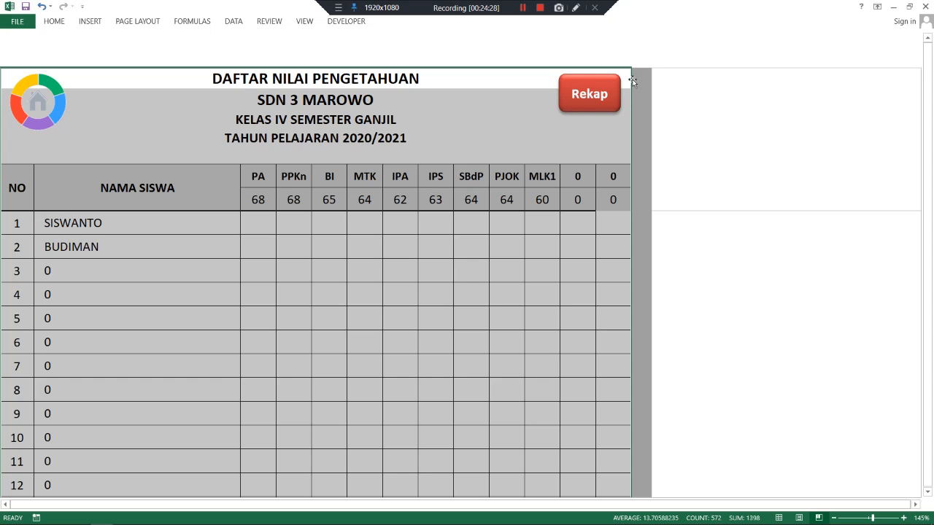
click(597, 95)
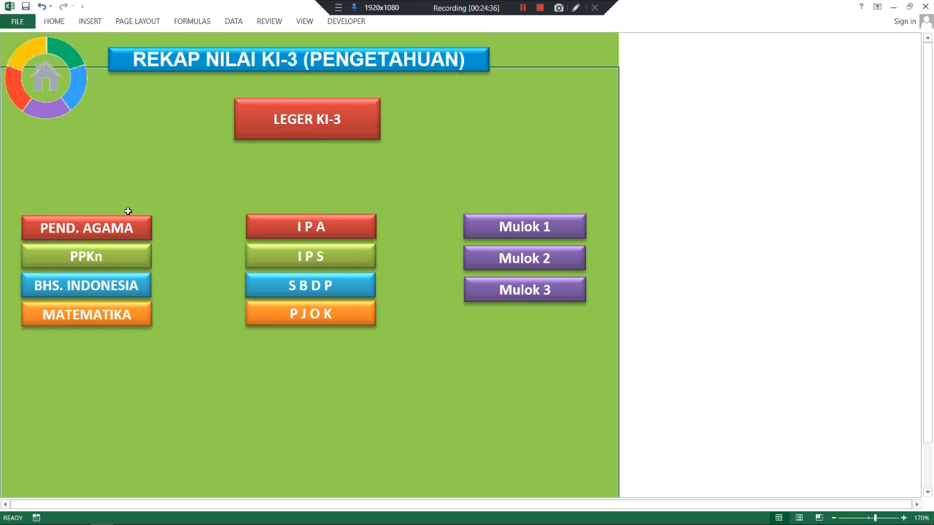
click(99, 232)
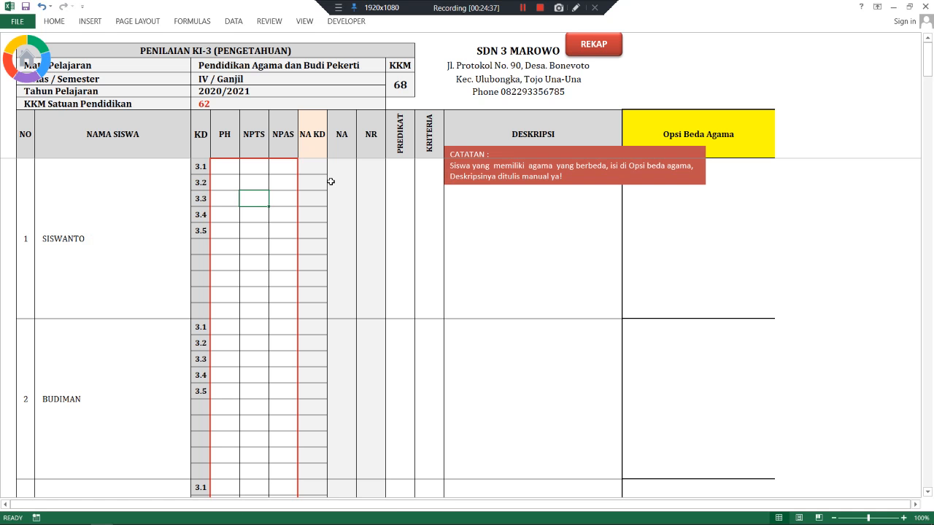
click(232, 179)
- Inspect SISWANTO's empty PH, NPTS and NPAS cells for KD 3.1–3.5, ending on PH 3.1
click(219, 167)
drag(227, 167, 278, 227)
click(227, 165)
drag(224, 166, 227, 225)
drag(259, 168, 259, 237)
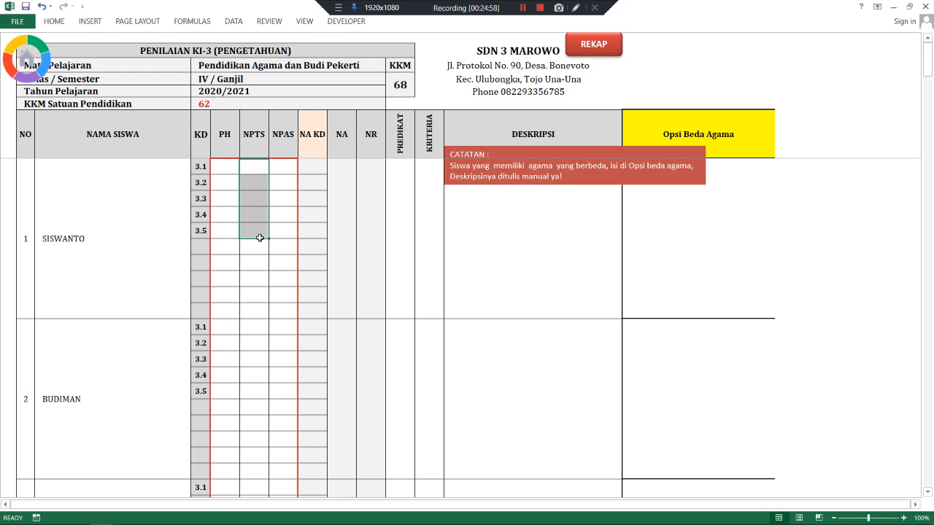
drag(286, 164, 287, 229)
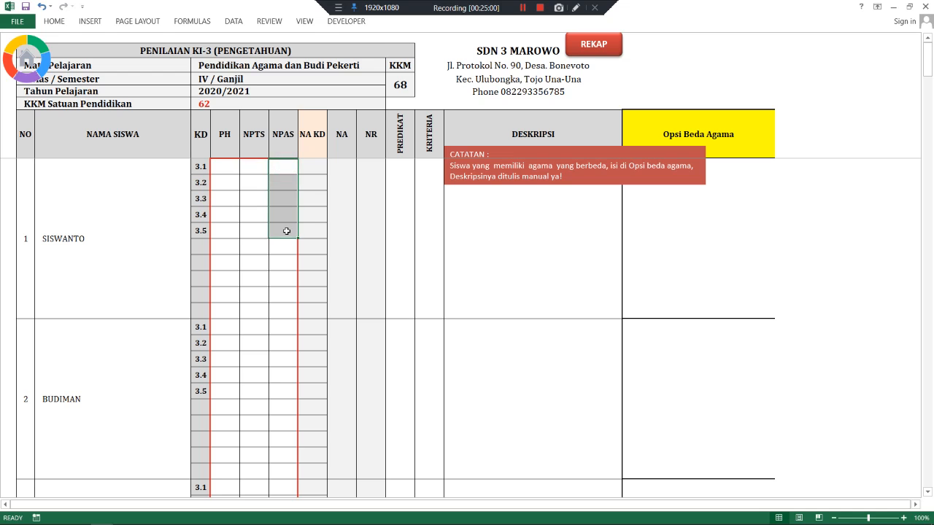
click(227, 166)
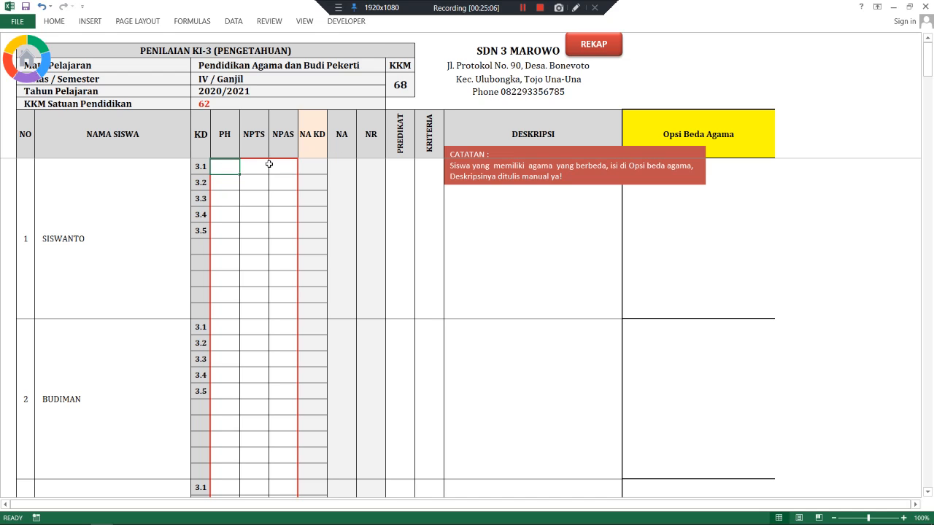
- Type SISWANTO's PH scores 76, 78, 85, 65 and 85 down KD 3.1–3.5, then select NPTS 3.1
text(76)
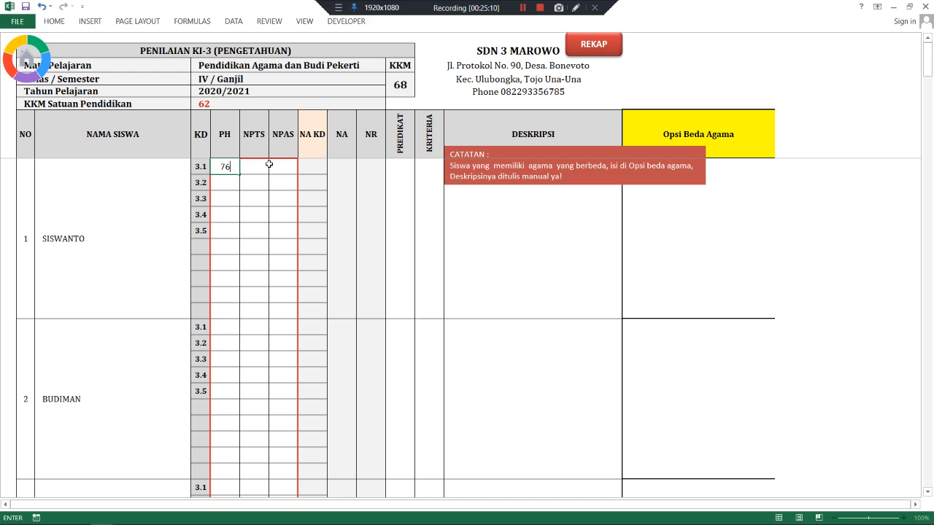
key(Return)
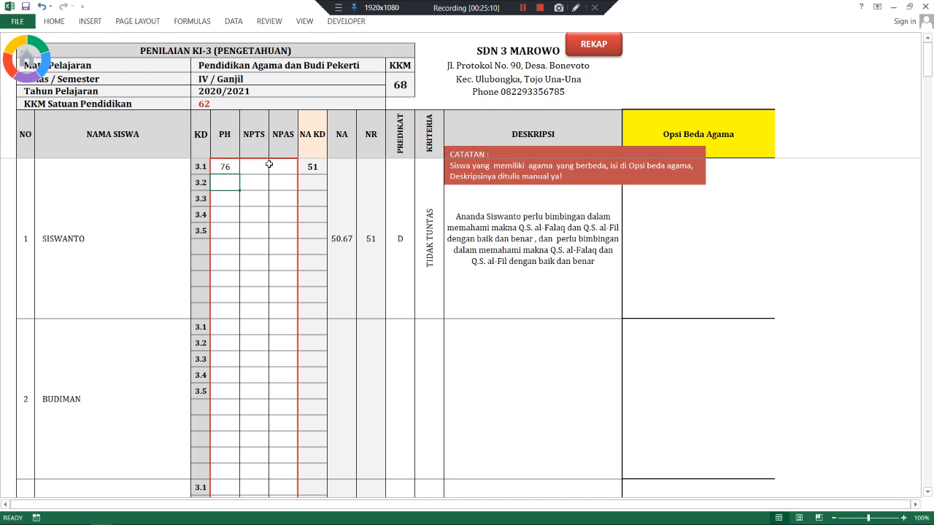
text(7)
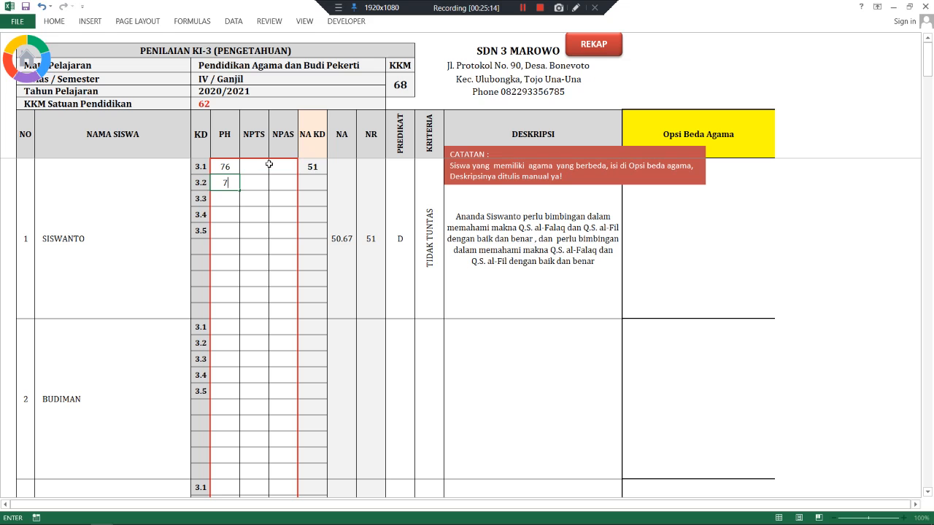
text(8)
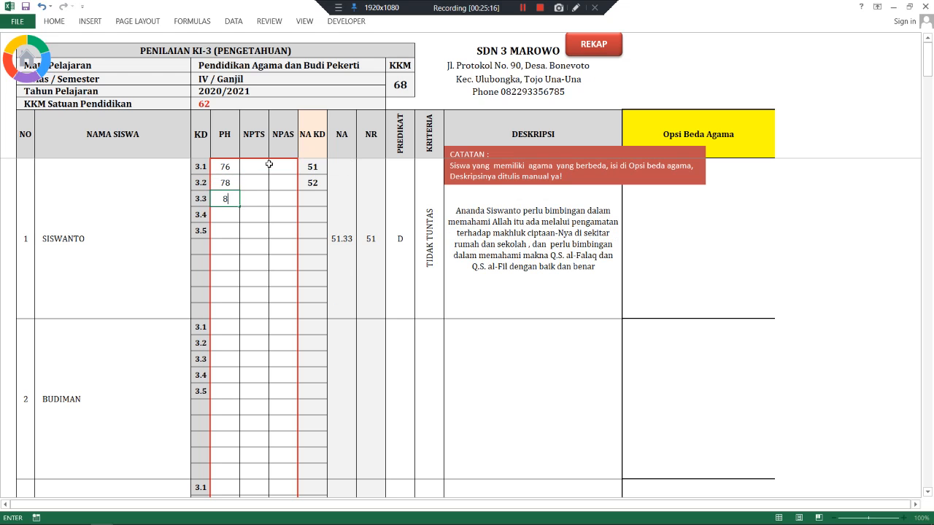
key(Return)
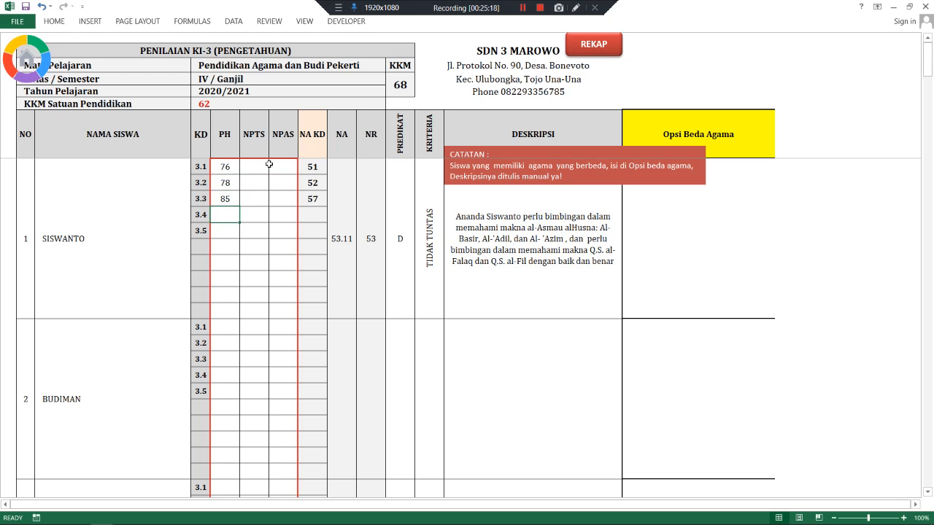
text(65)
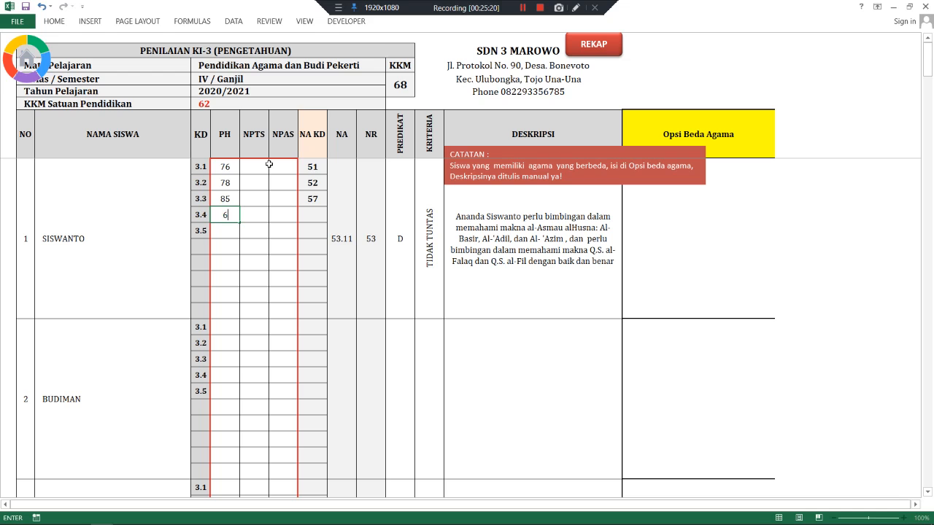
key(Return)
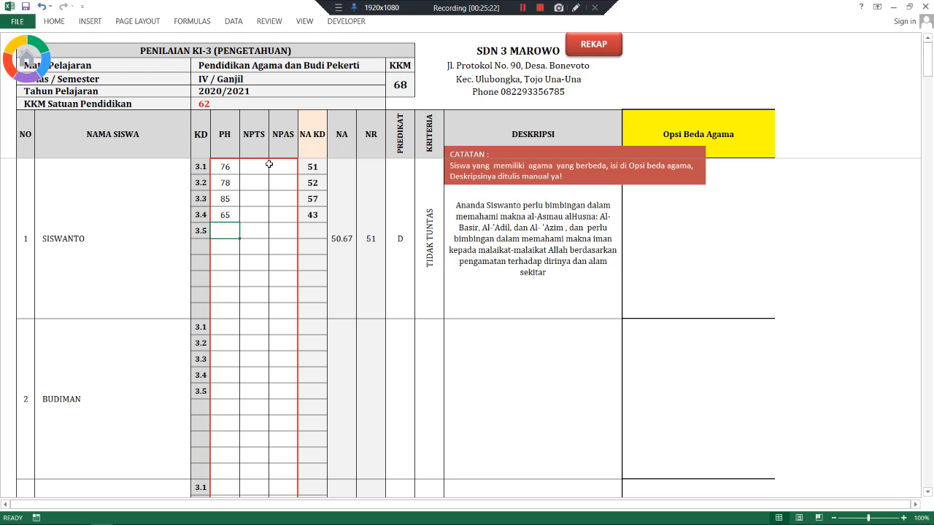
text(85)
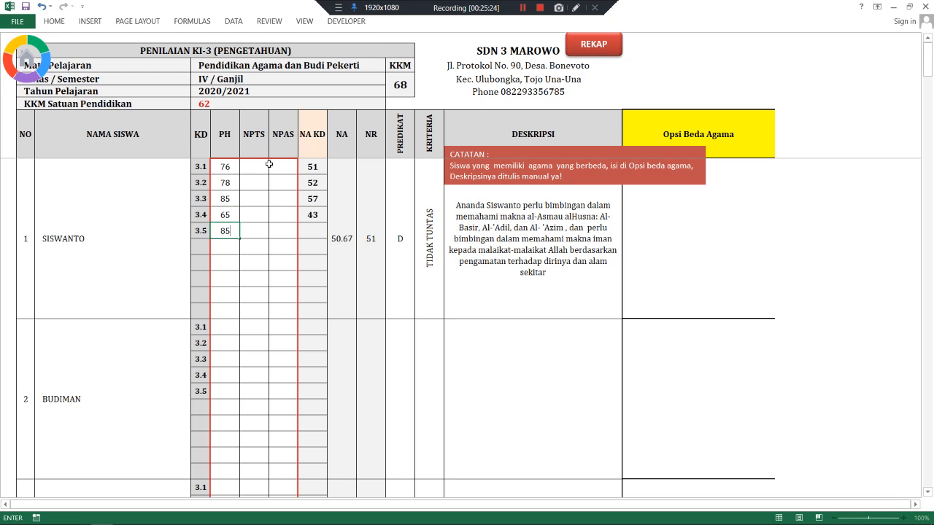
key(Return)
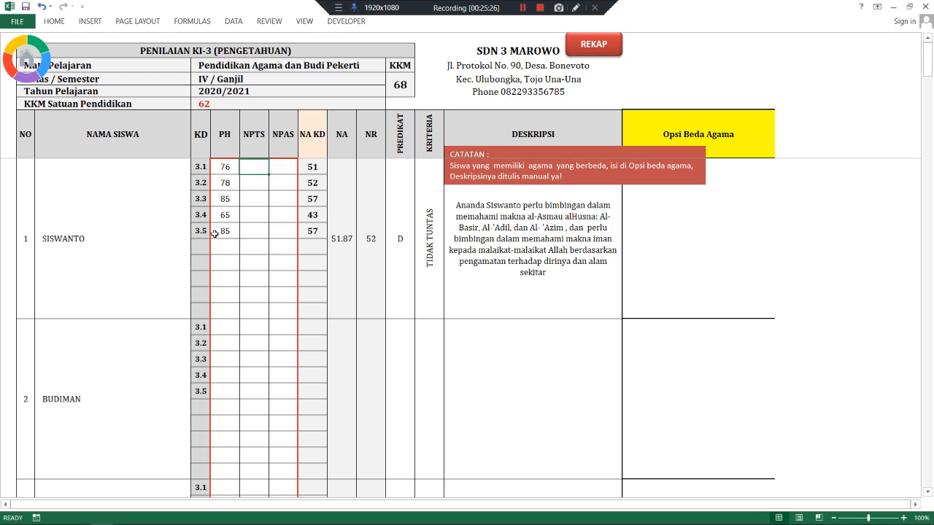
click(219, 232)
click(251, 170)
- Enter SISWANTO's NPTS scores 75, 70, 75, 65 and 80 for KD 3.1 to 3.5
text(75)
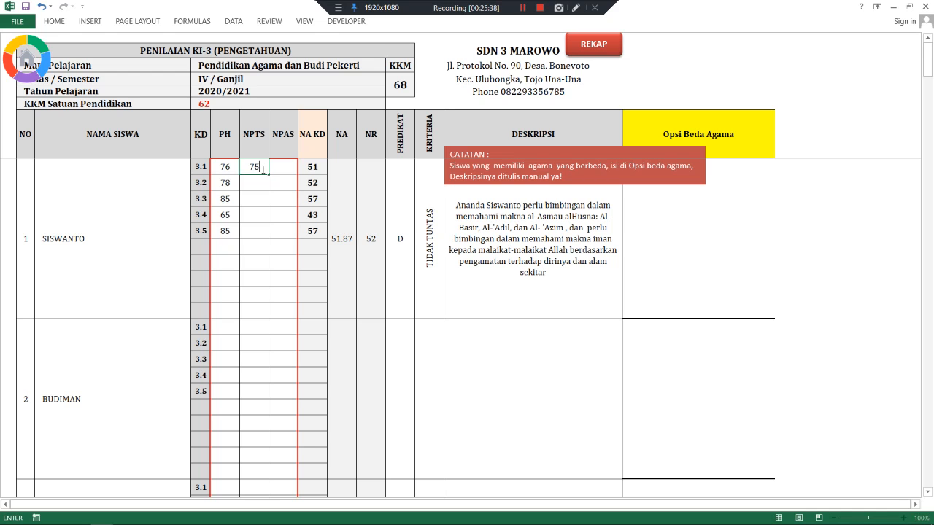
key(Return)
text(70)
key(Return)
text(75)
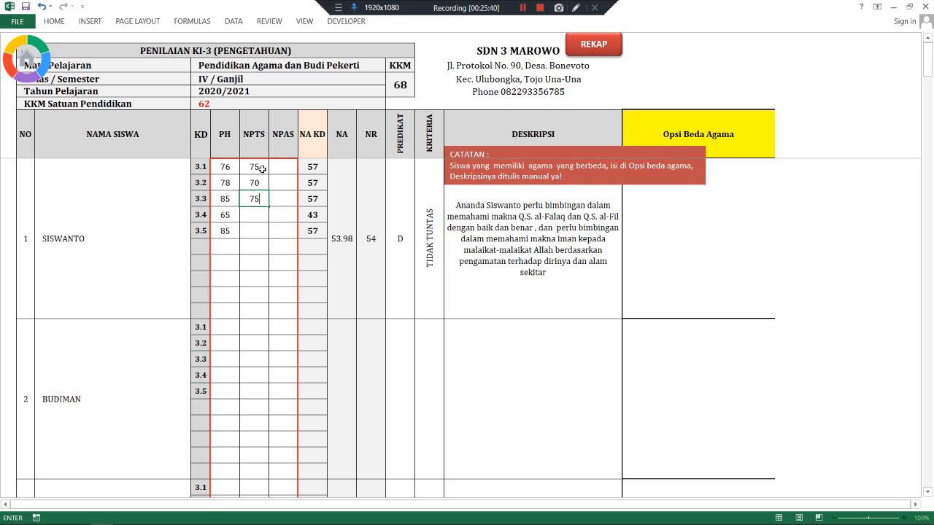
key(Return)
text(6)
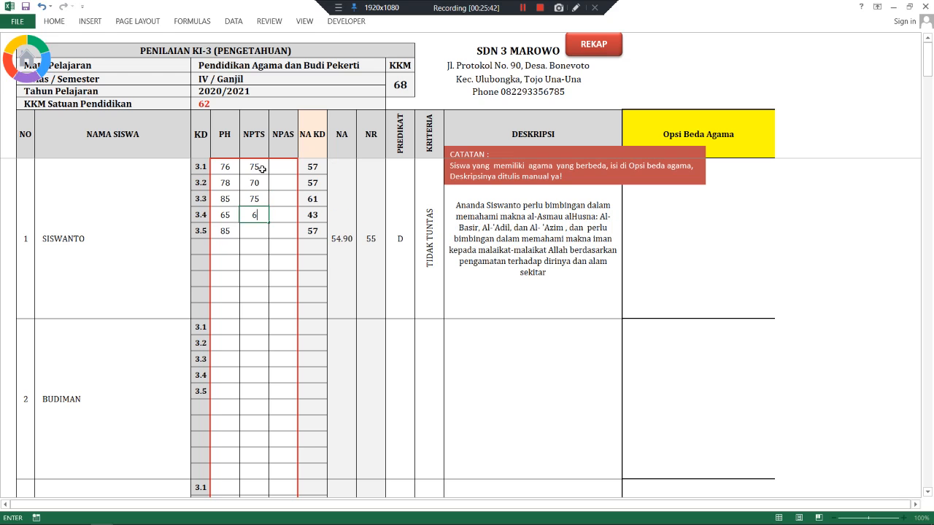
text(5)
key(Return)
text(80)
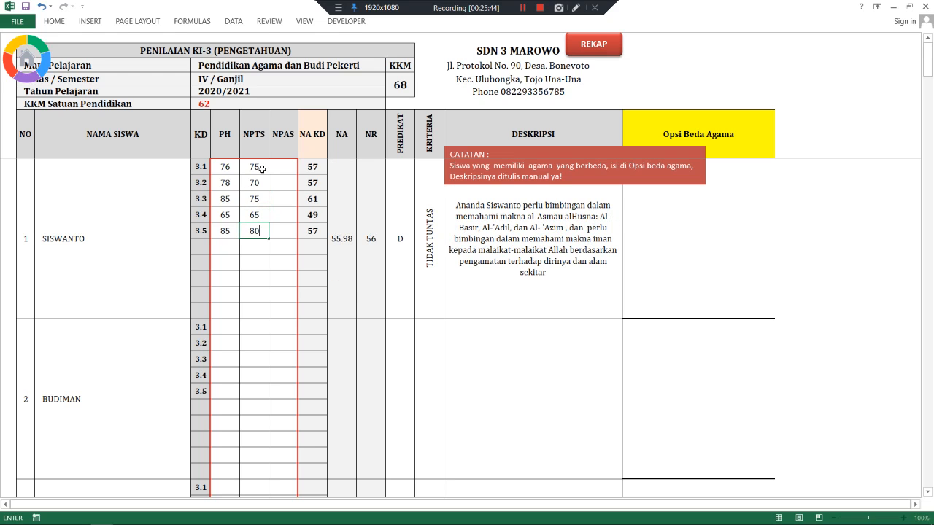
key(Return)
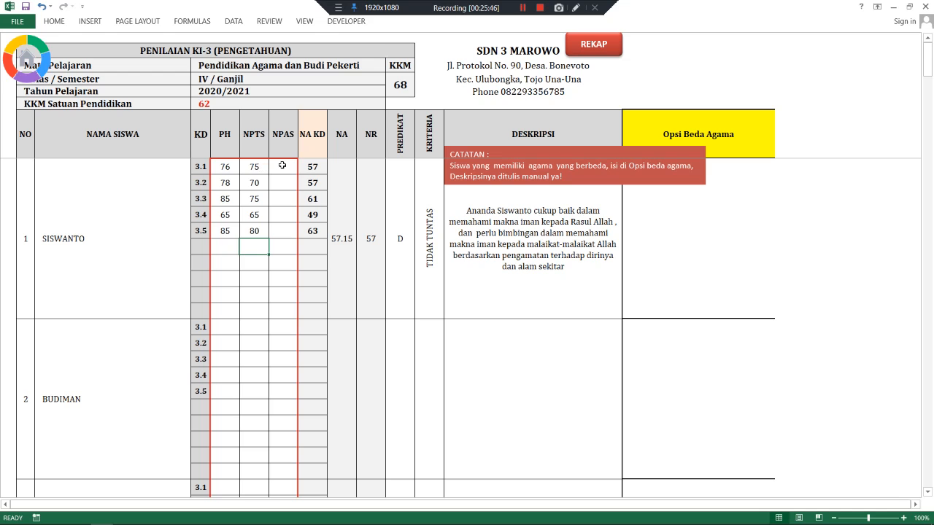
click(283, 167)
- Enter SISWANTO's NPAS scores 80, 75, 70, 65 and 85 for KD 3.1 to 3.5
text(5)
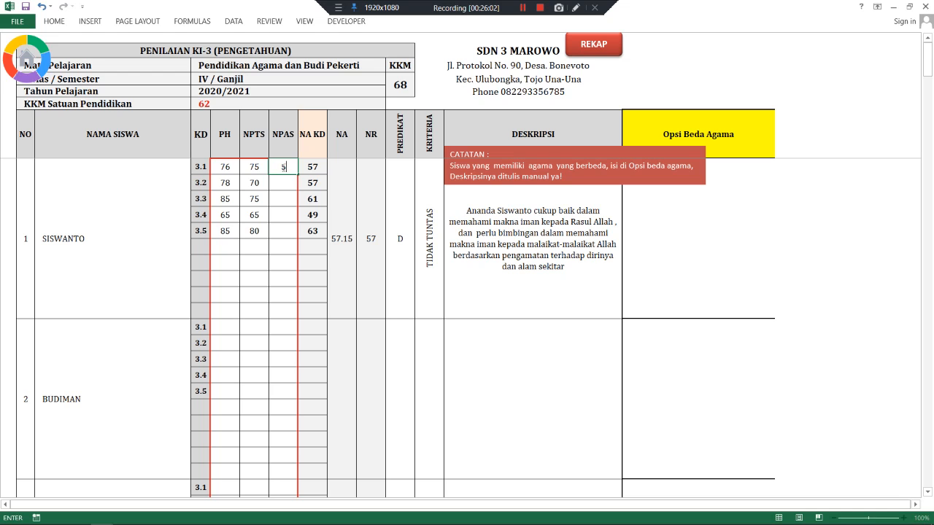
text(60)
key(Return)
text(75)
key(Return)
text(70)
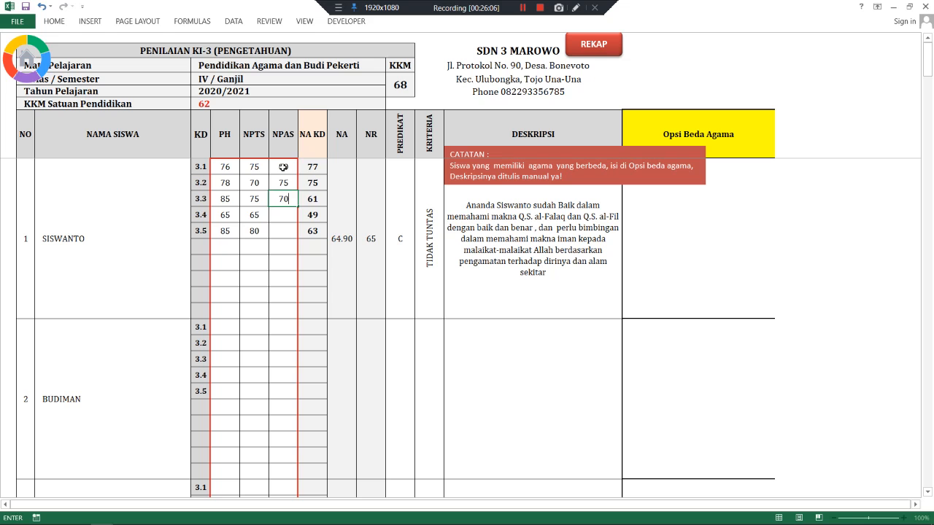
key(Return)
text(65)
key(Return)
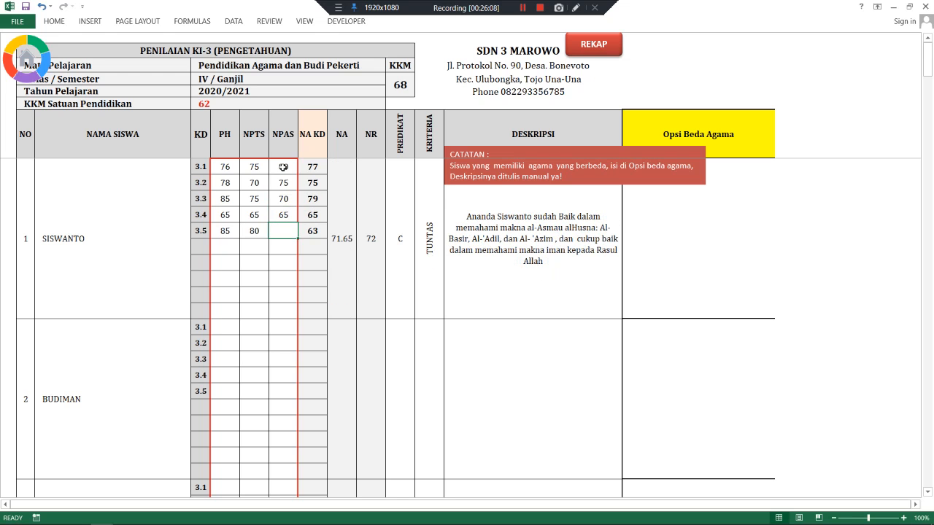
text(85)
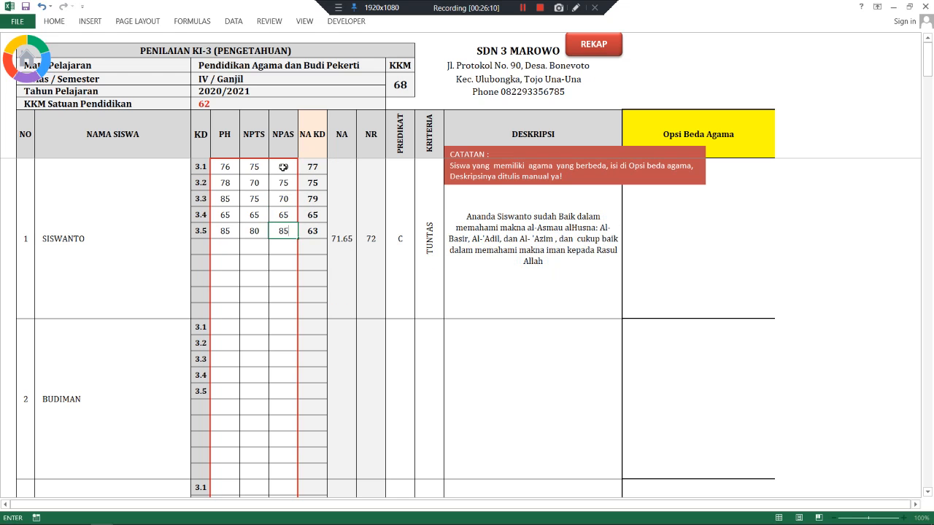
key(Return)
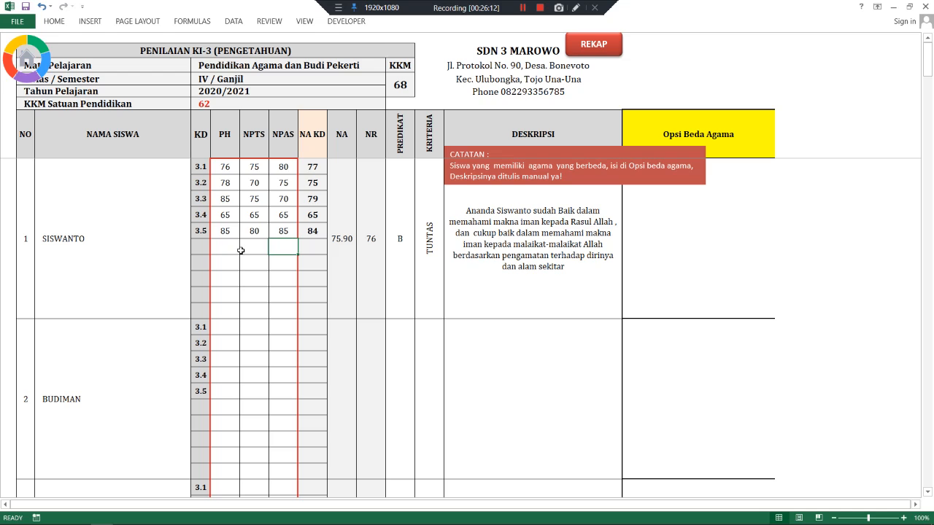
- Select the first student's PH to NPAS scores to check the totals, then go to the second student
click(226, 325)
drag(222, 167, 281, 311)
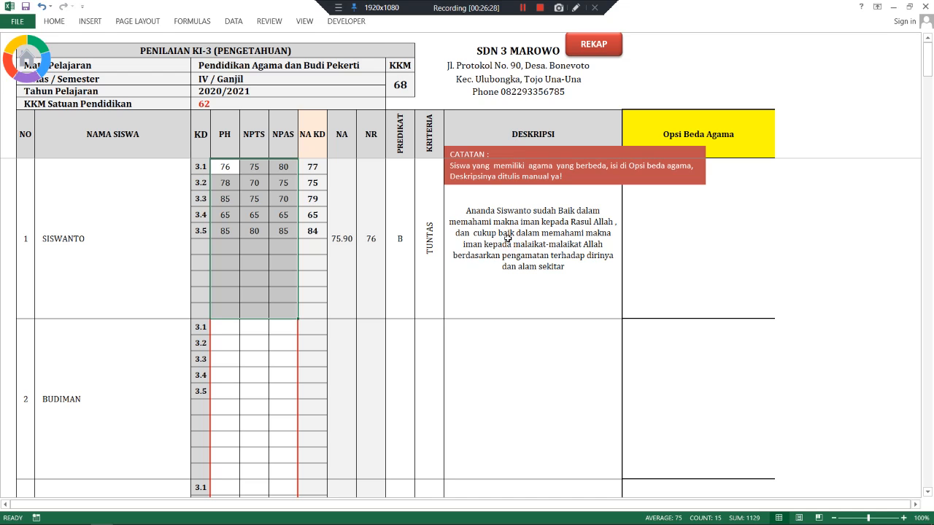
click(254, 215)
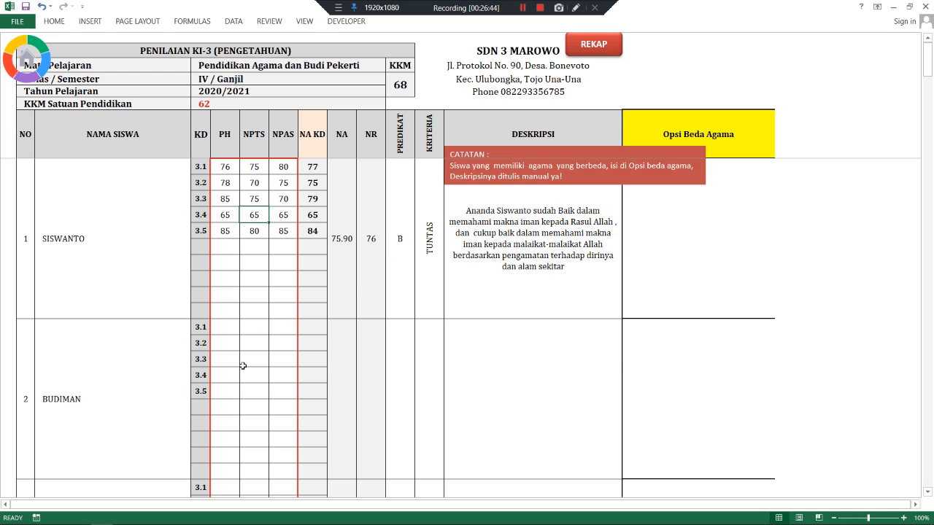
click(225, 326)
- Write the second student's Opsi Beda Agama note 'sudah baik dalam memahami kesesaan Allah'
click(693, 344)
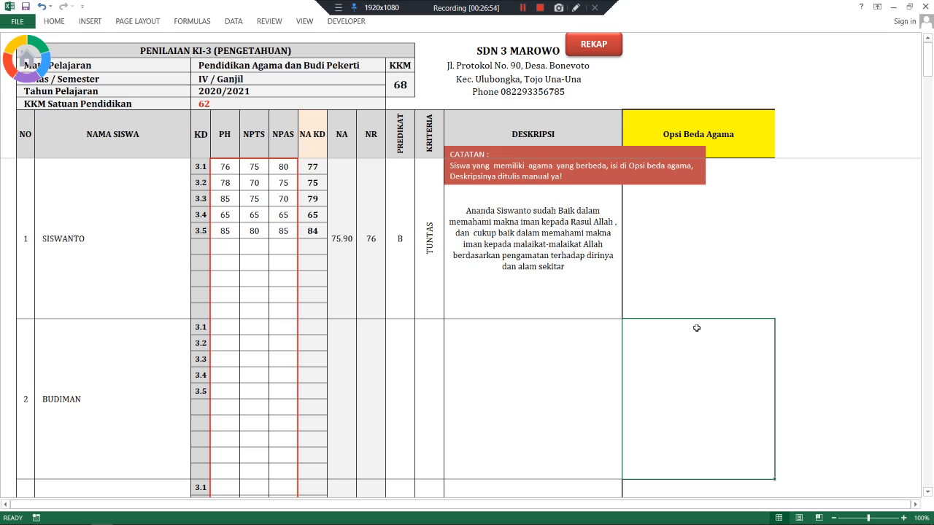
text(ab)
text(nanda)
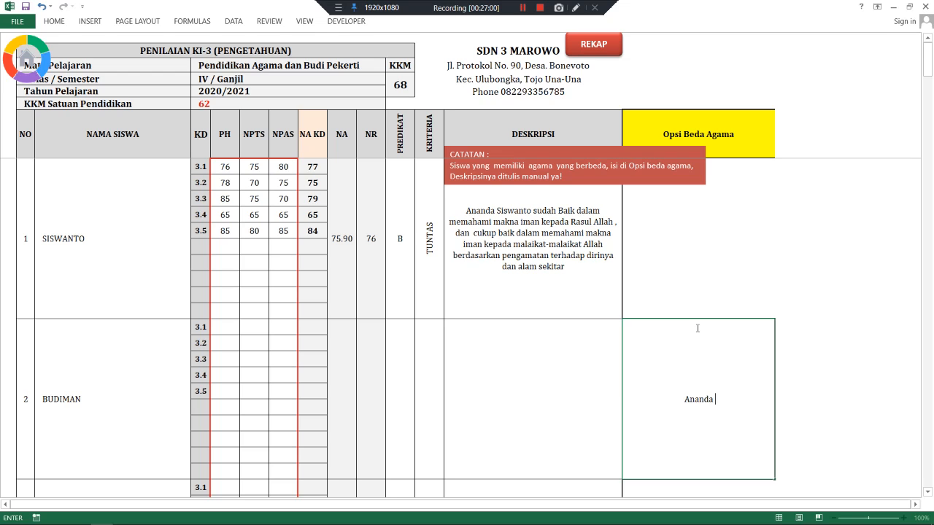
text(Budiman sudah b)
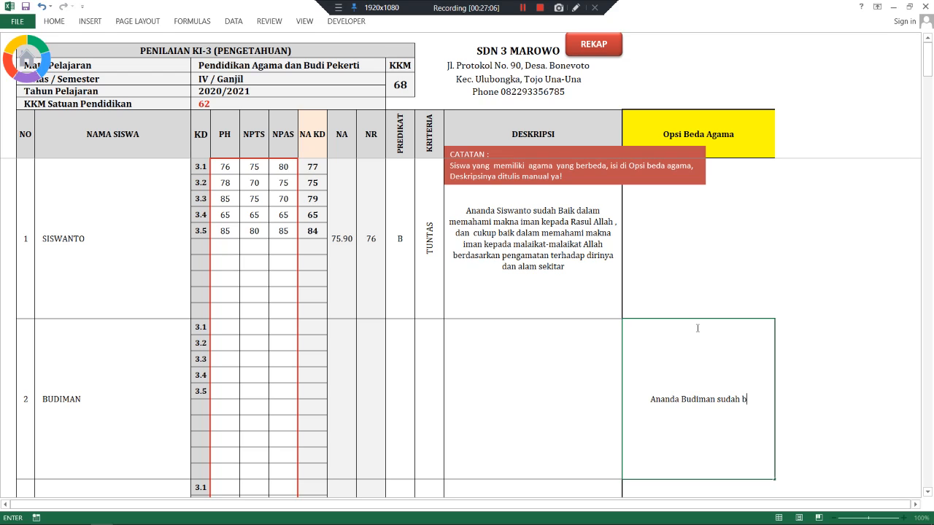
text(aik)
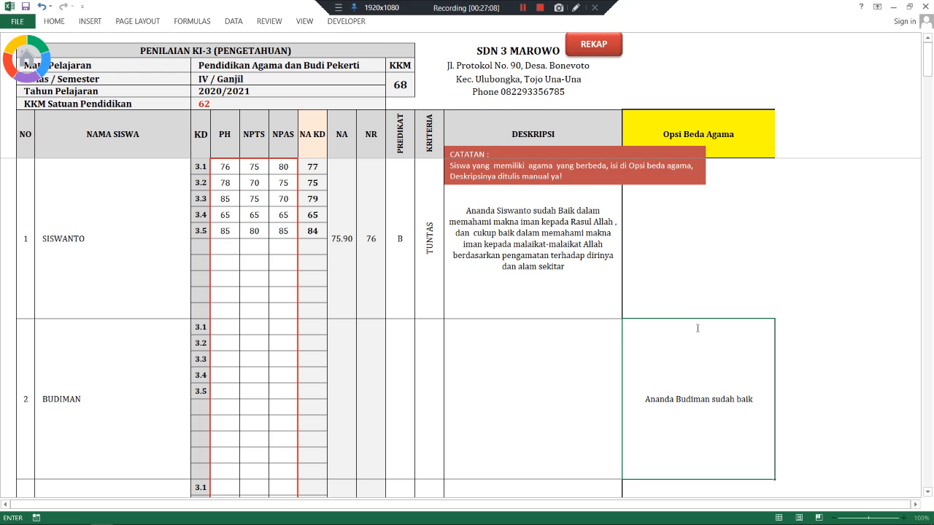
text( dalam mem)
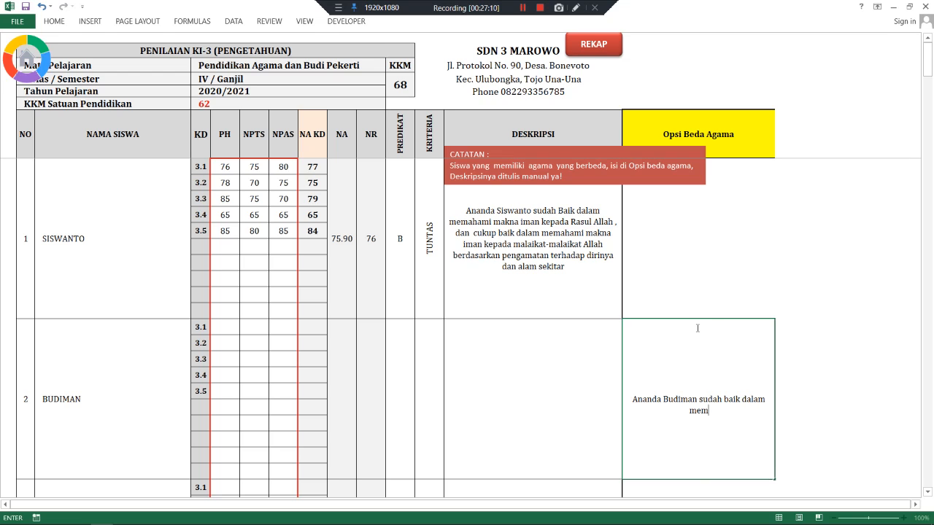
text(ahami kesesaah)
key(BackSpace)
key(BackSpace)
text(an Al)
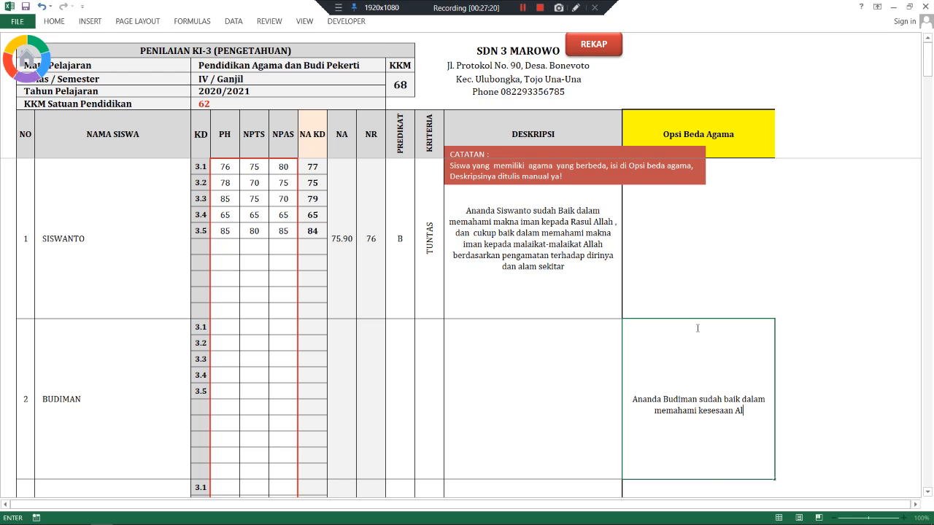
text(lah)
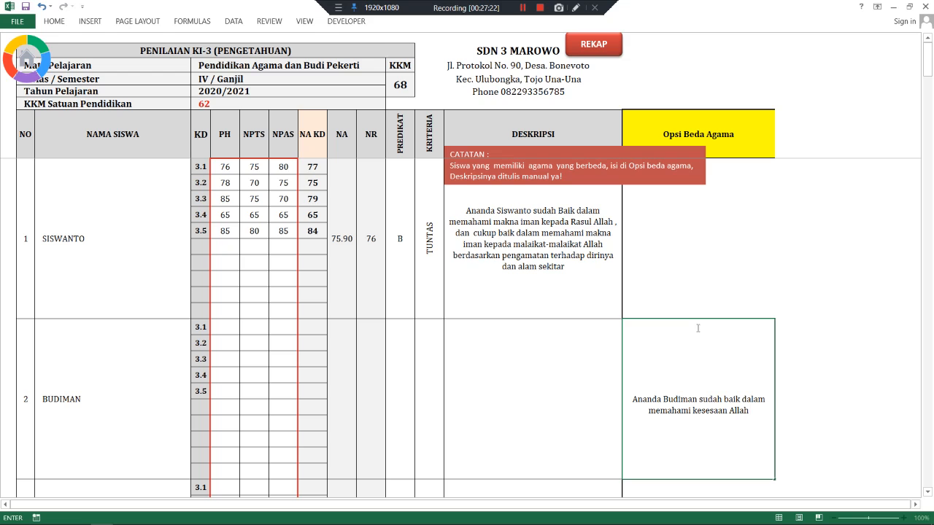
key(ctrl+Return)
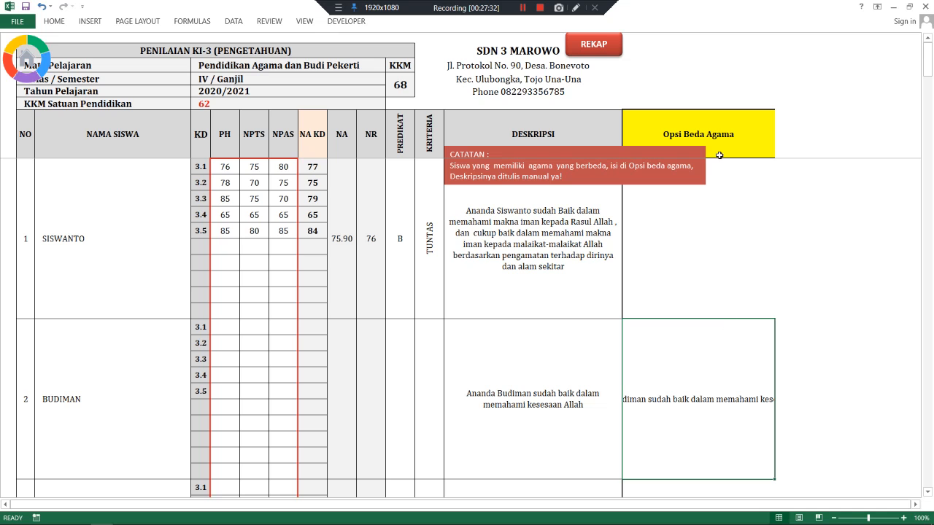
- Review the Opsi Beda Agama note entered for the second student
scroll(694, 309, down, 1)
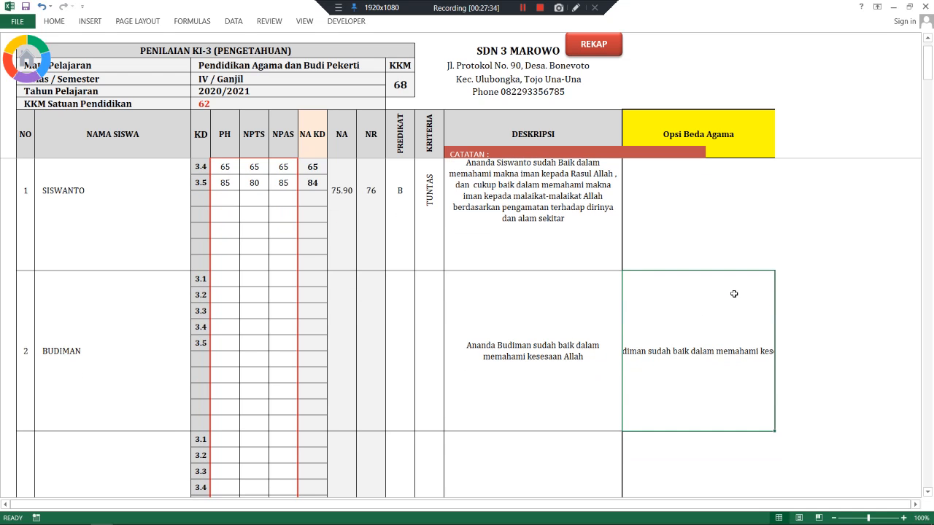
scroll(742, 288, down, 1)
scroll(735, 255, up, 2)
click(735, 259)
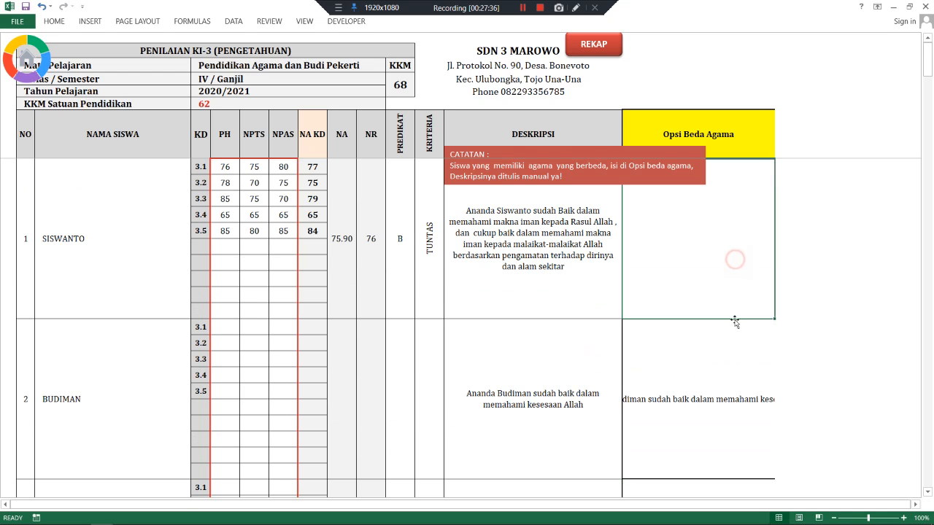
click(736, 326)
scroll(729, 314, down, 2)
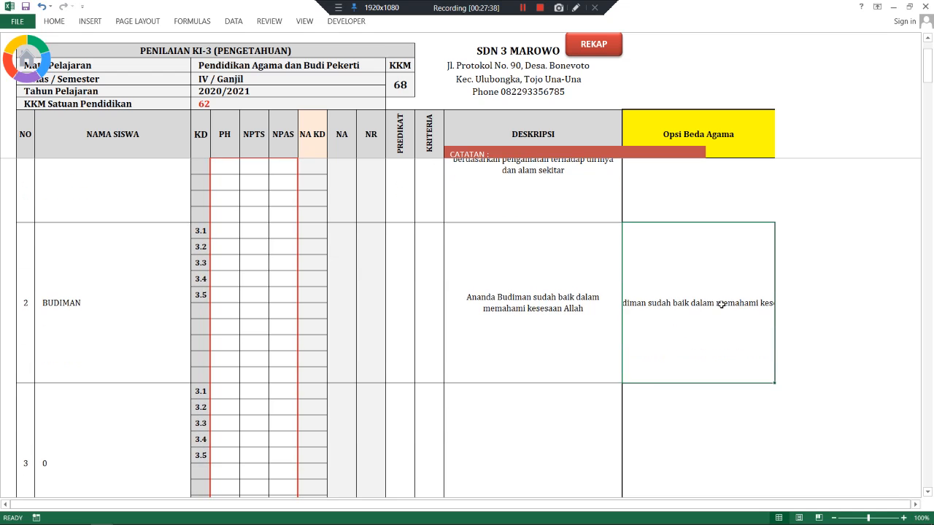
scroll(721, 305, up, 1)
- Enter the second student's PH scores 78, 78, 75, 70 and 75 for KD 3.1 to 3.5
click(212, 280)
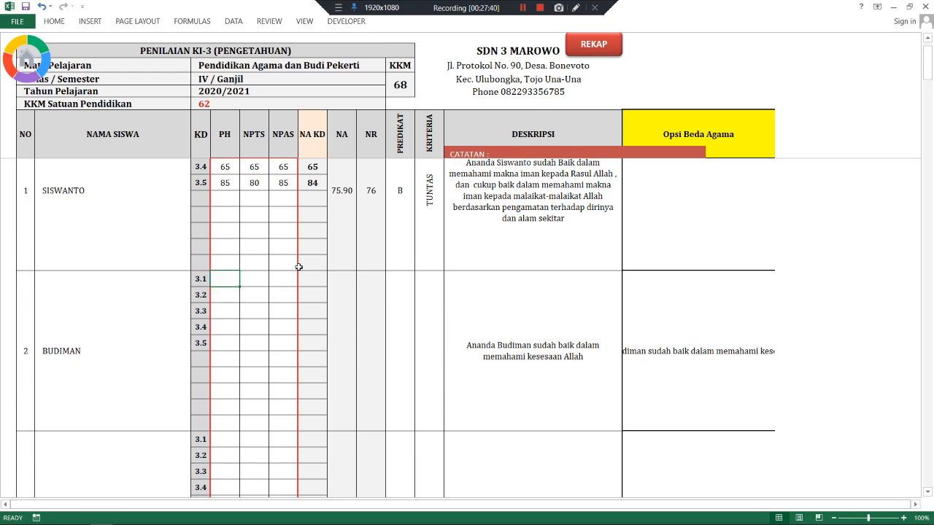
text(78)
key(Return)
text(78)
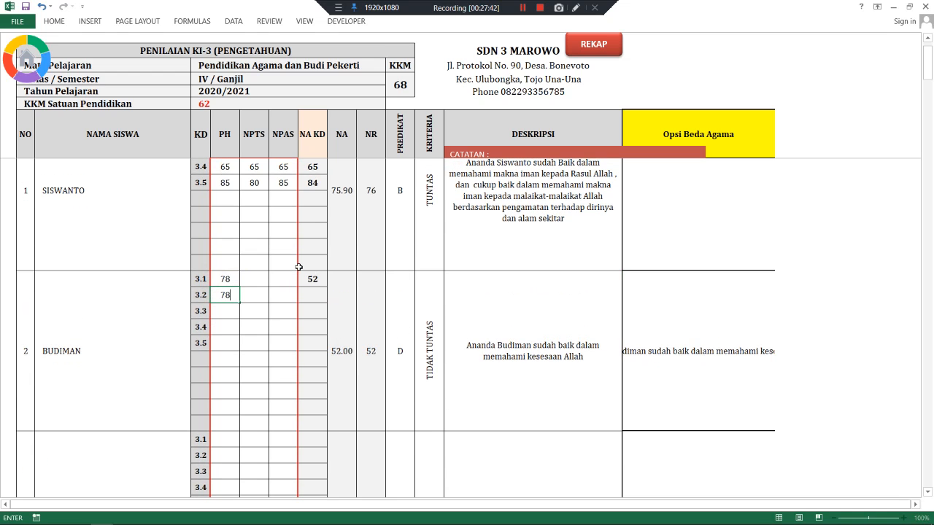
key(Return)
text(75)
key(Return)
text(70)
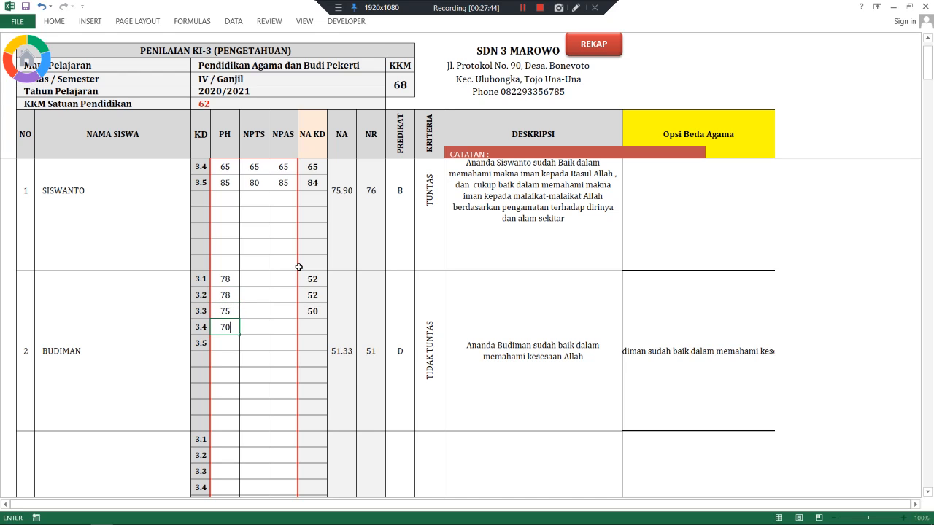
key(Return)
text(75)
key(Return)
- Enter his NPTS scores 80, 87, 88, 67 and 80 for KD 3.1 to 3.5
click(253, 278)
text(8)
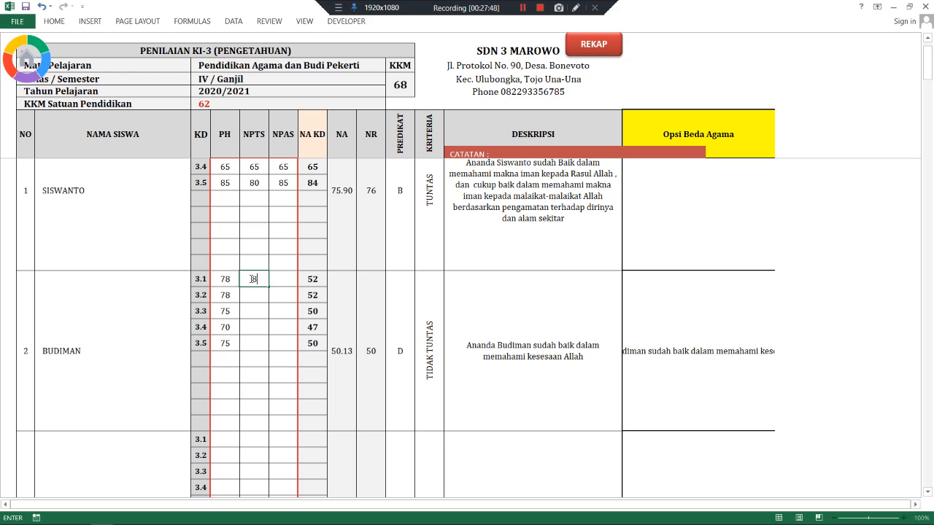
text(0)
key(Return)
text(87)
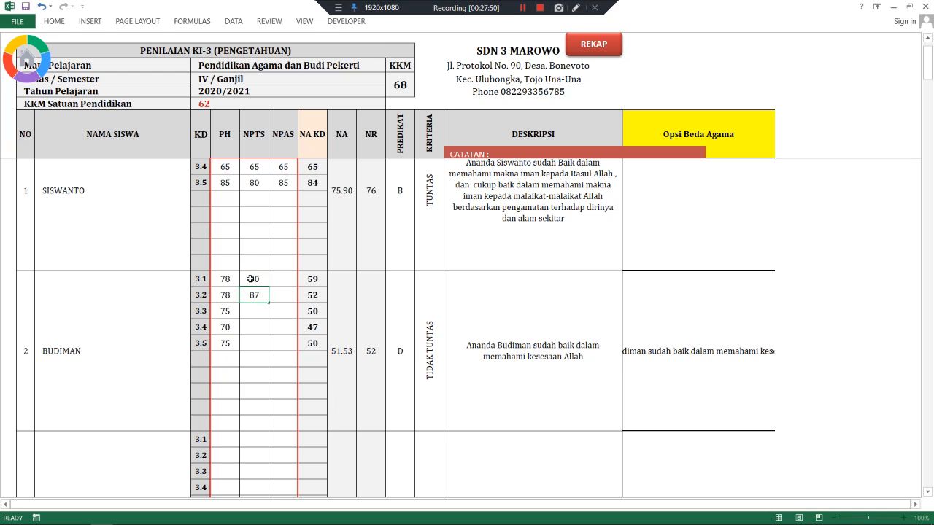
key(Return)
text(88)
key(Return)
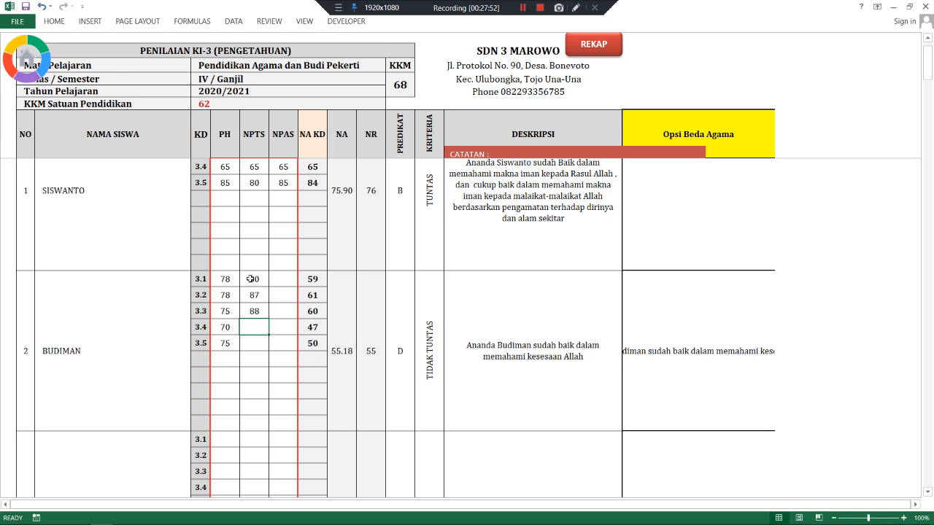
text(67)
key(Return)
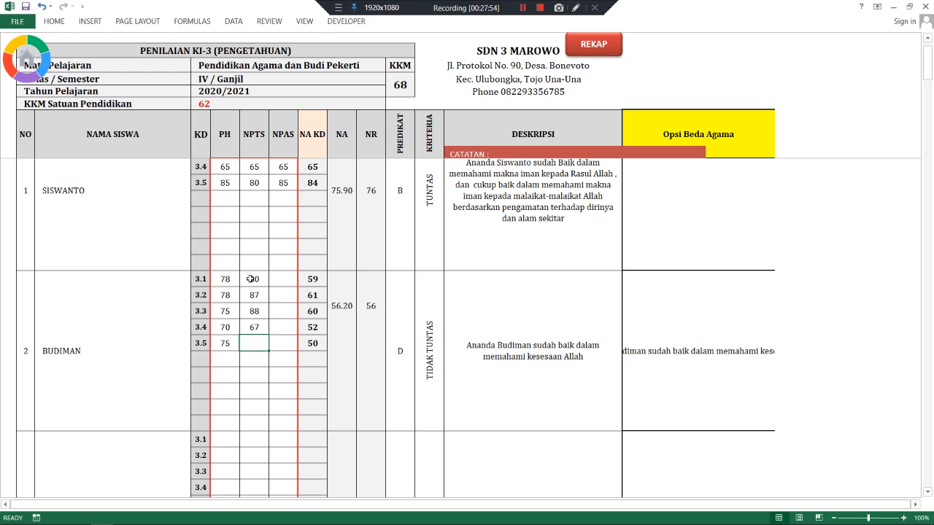
text(80)
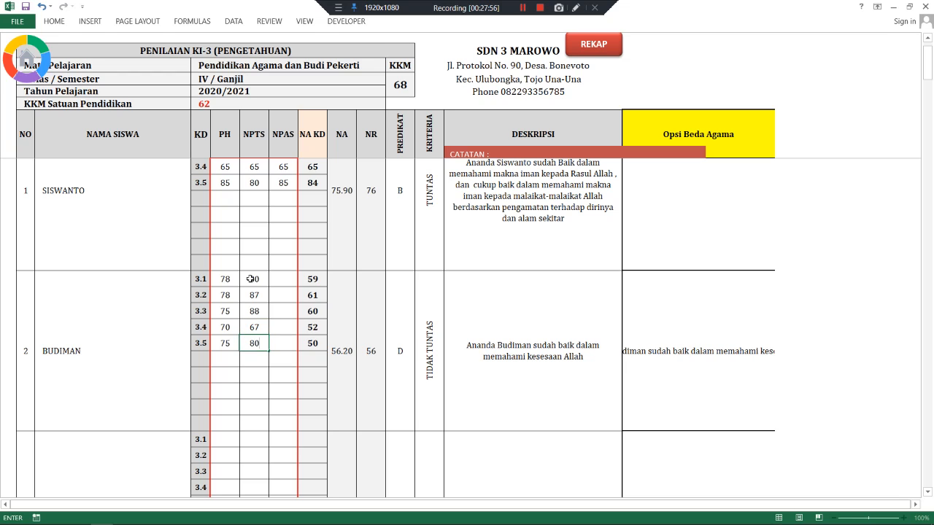
- Enter NPAS scores 89, 87, 77, 76 and 77, giving NA 78.00, grade B
click(272, 276)
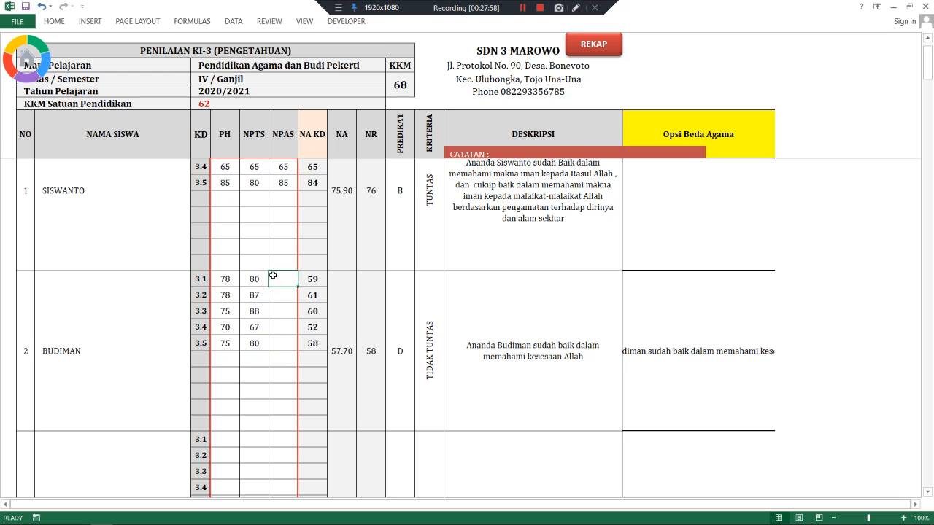
text(89)
key(Return)
text(87)
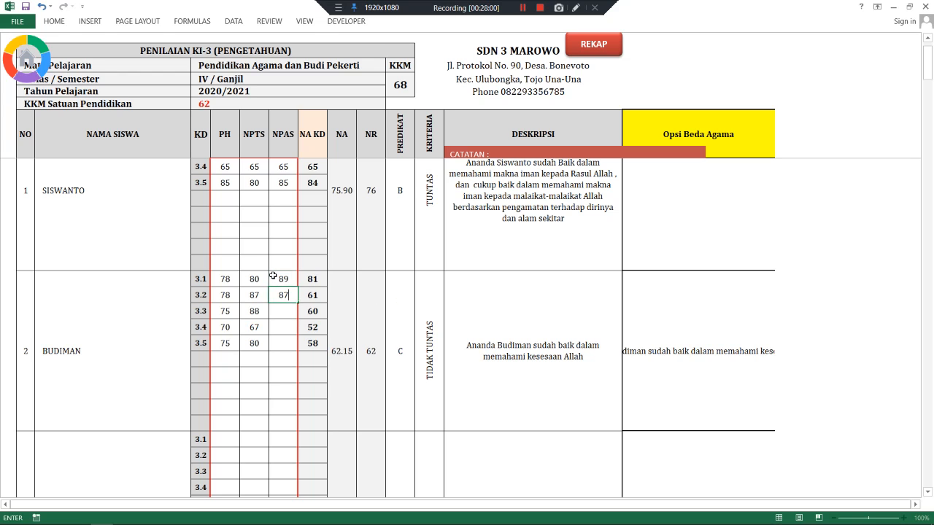
key(Return)
text(77)
key(Return)
text(7)
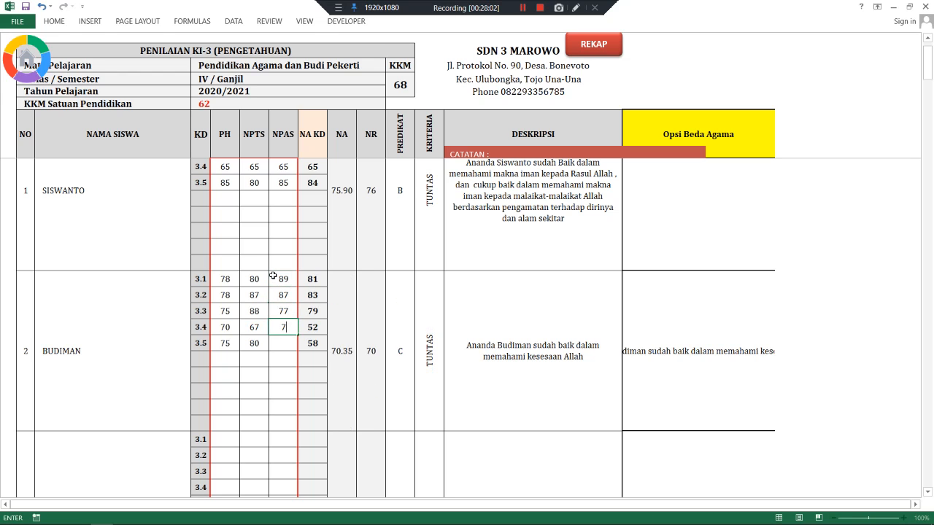
text(6)
key(Return)
text(77)
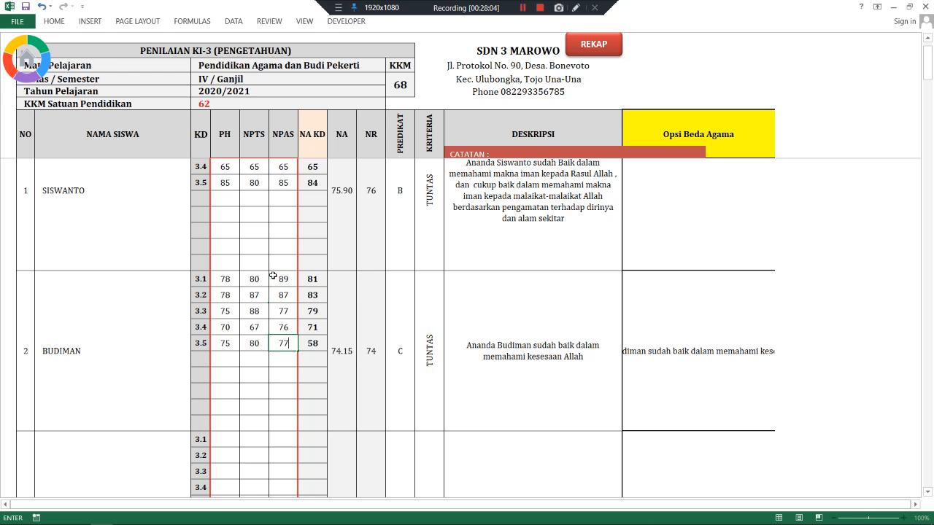
key(ctrl+Return)
key(Return)
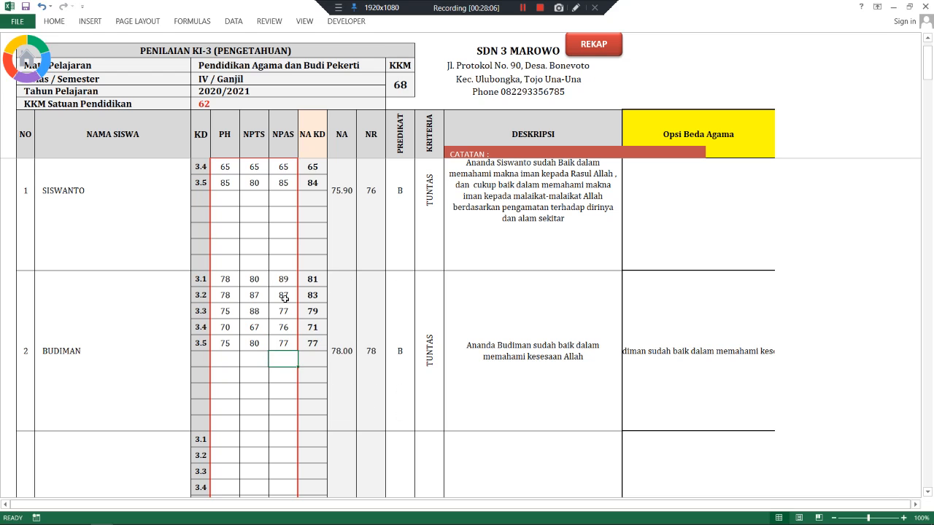
scroll(290, 300, up, 1)
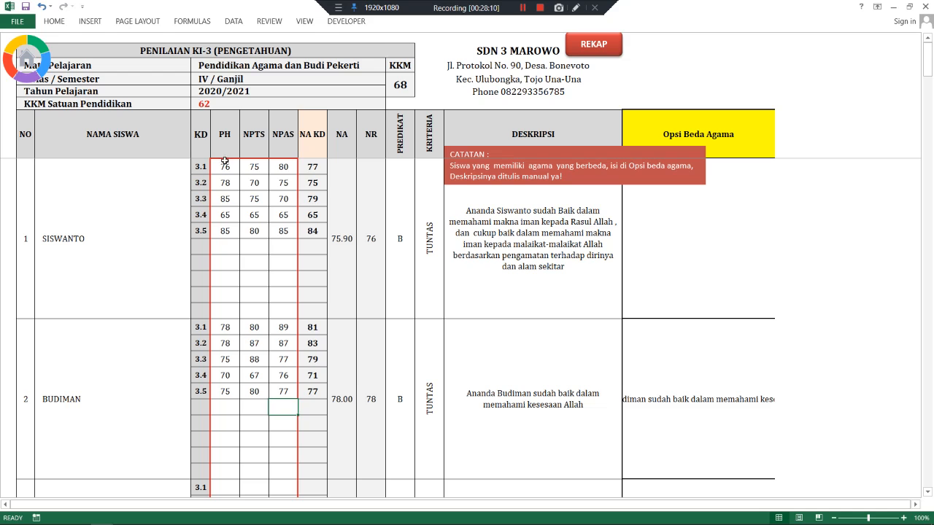
drag(224, 167, 273, 230)
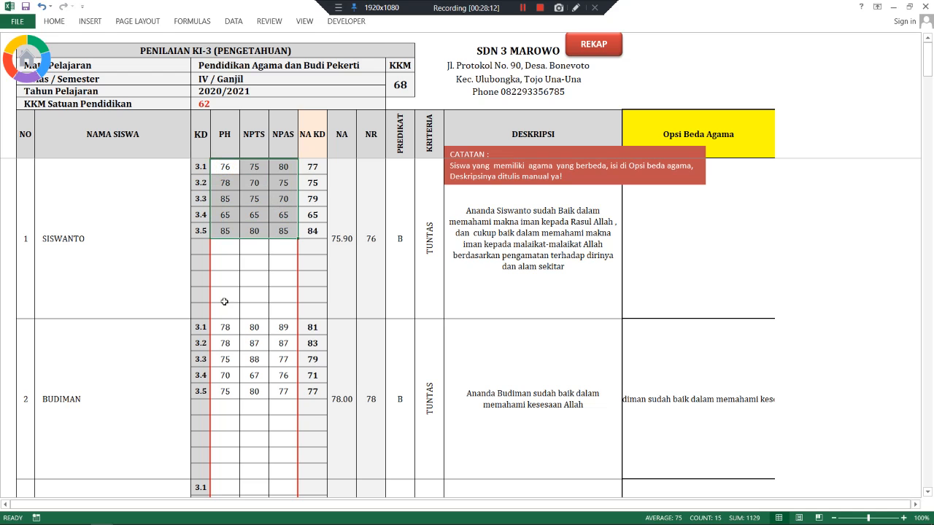
drag(222, 327, 282, 390)
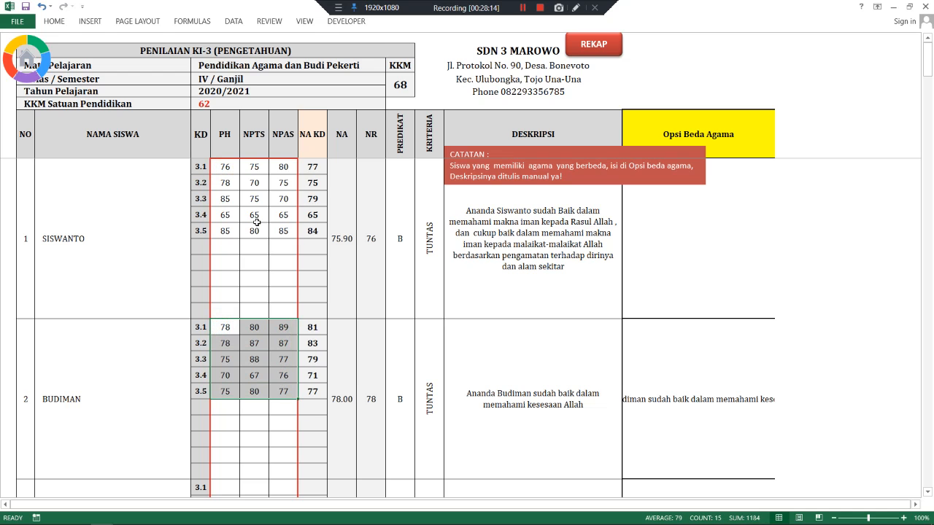
drag(232, 176, 276, 230)
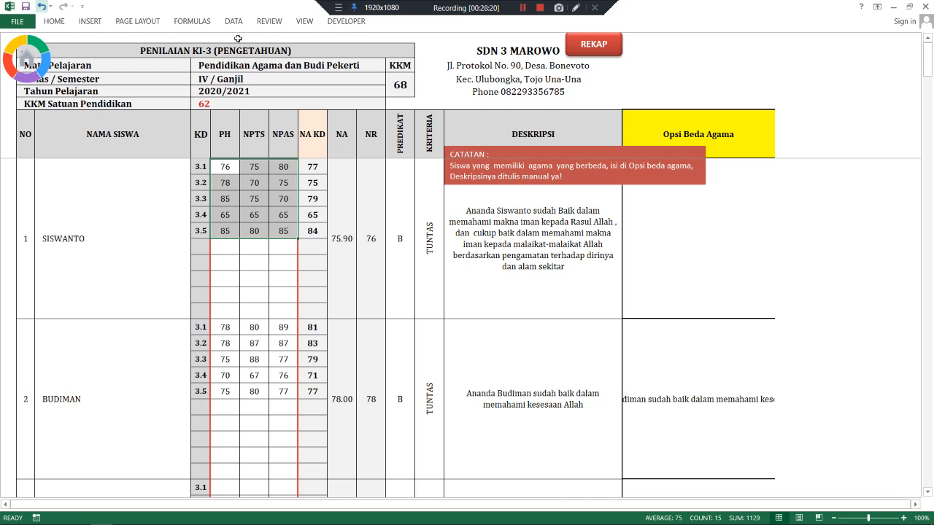
- Save the workbook from the KI-3 recap and switch to the PPKn sheet
click(596, 46)
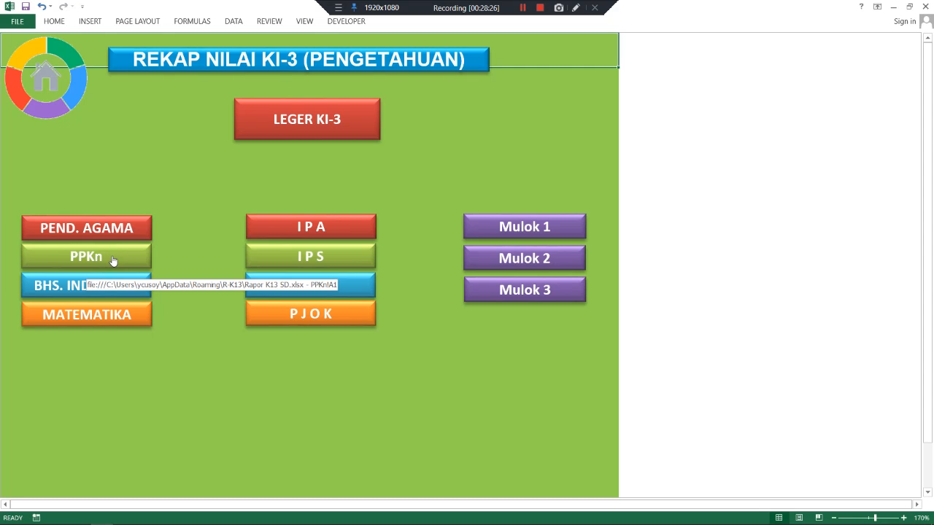
click(25, 7)
click(126, 260)
- Enter the first student's PPKn PH scores 85, 85 and 87 for KD 3.1, 3.2 and 3.4
click(227, 166)
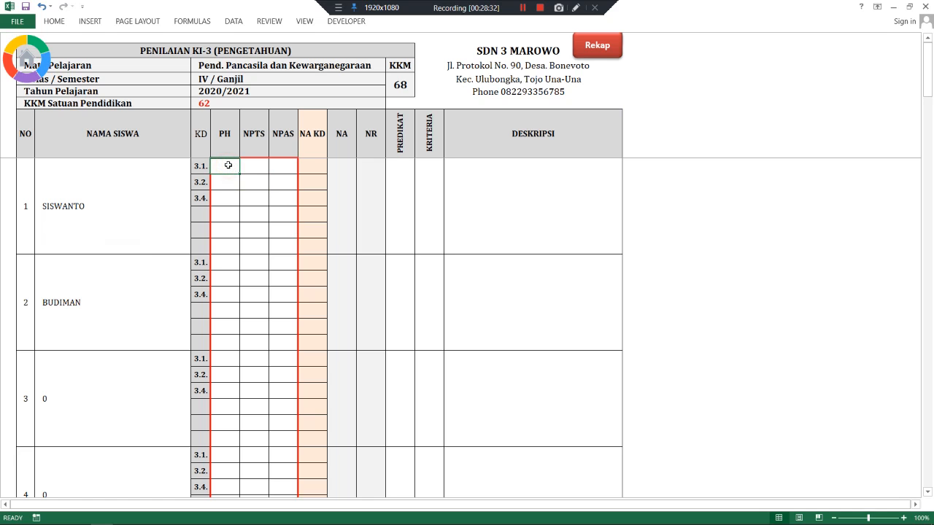
text(85)
key(Return)
text(85)
key(Return)
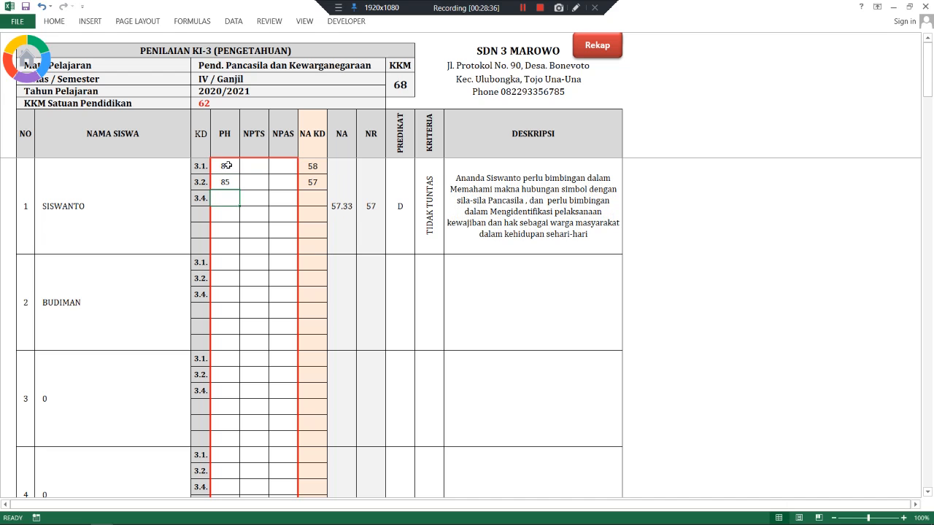
text(87)
key(Return)
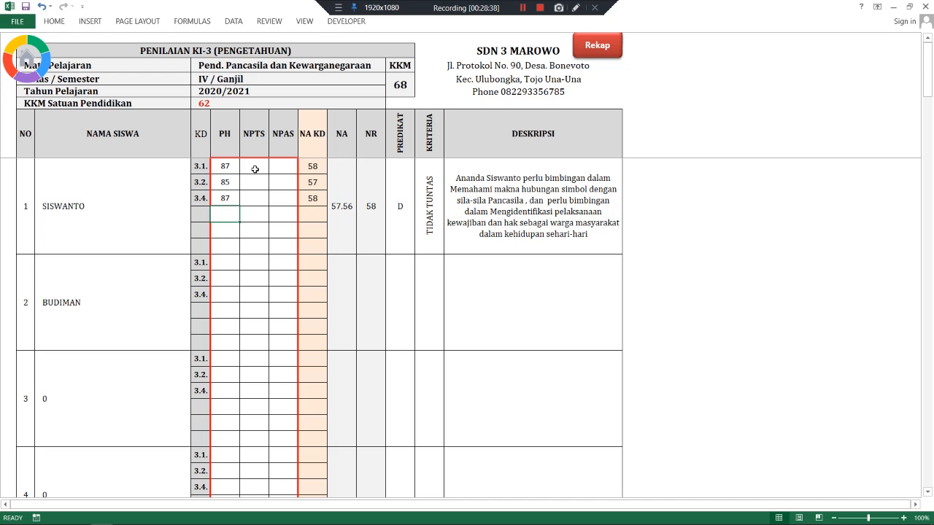
- Enter his PPKn NPTS scores 77, 77 and 78
click(254, 169)
text(77)
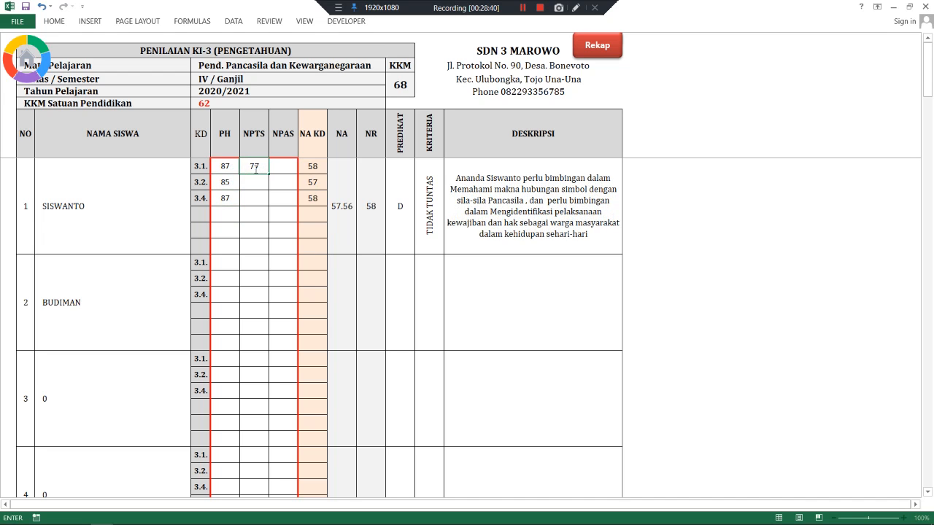
key(Return)
text(77)
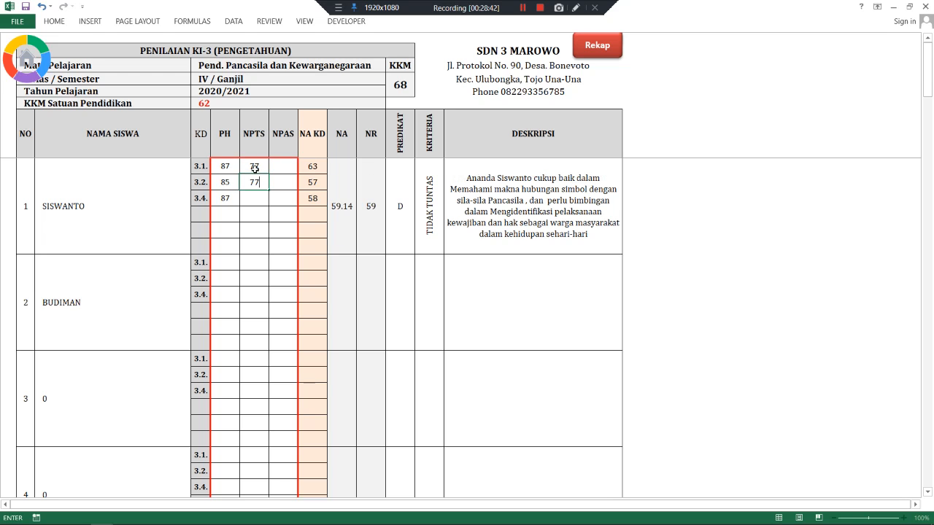
key(Return)
text(78)
key(Return)
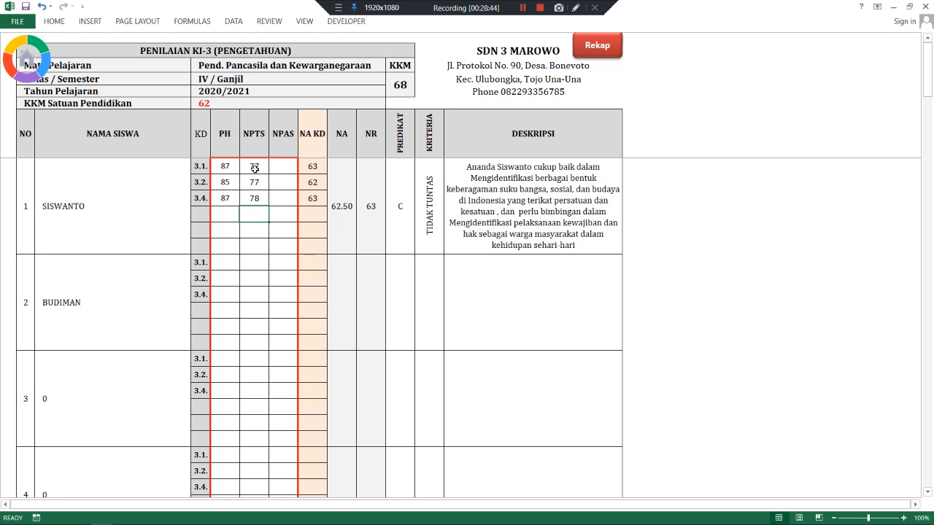
- Enter NPAS scores 89, 70 and 65, giving NA 75.75, grade B
click(279, 166)
text(89)
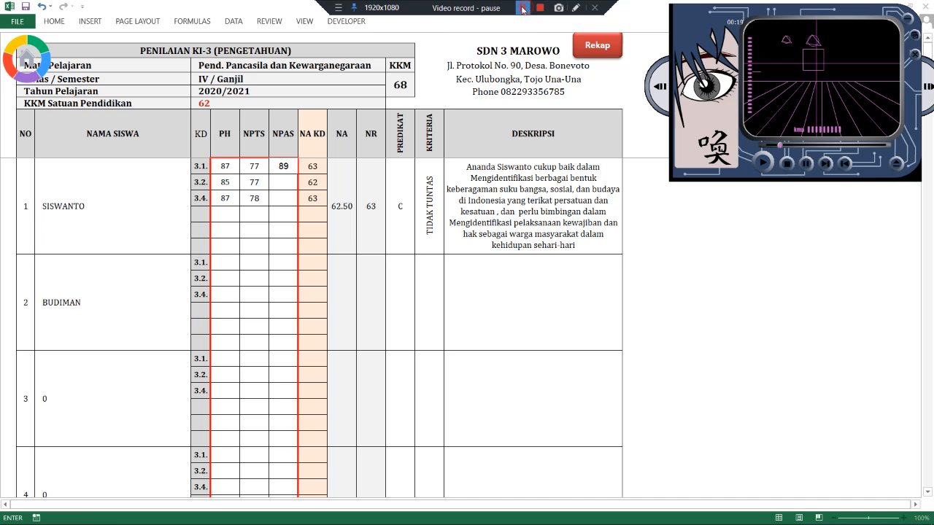
click(280, 182)
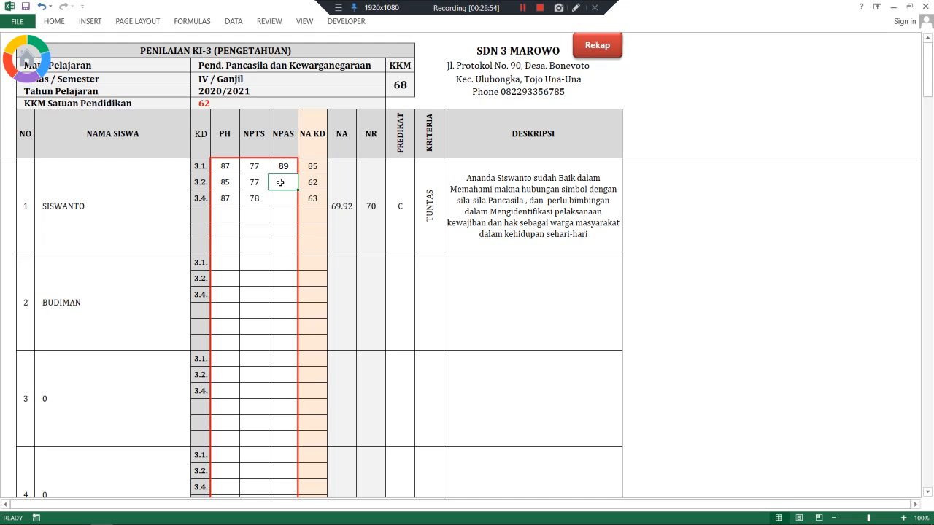
text(7)
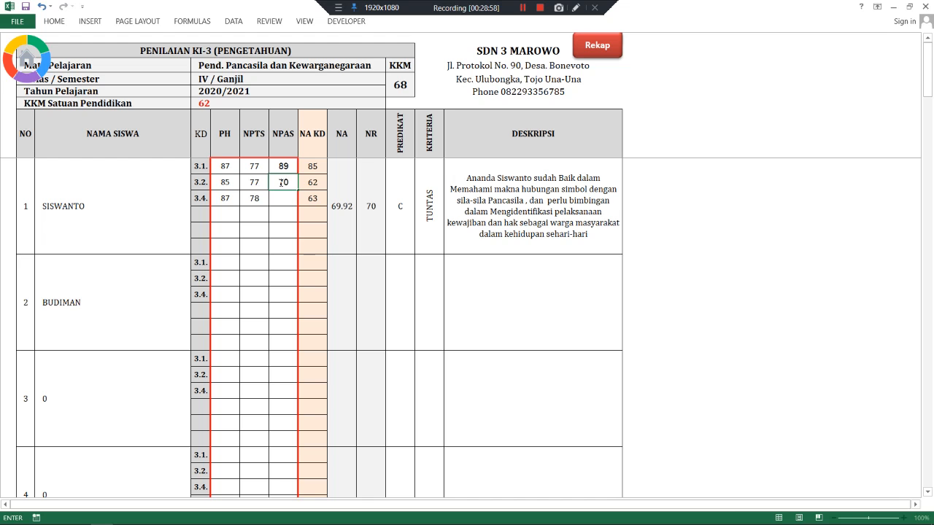
text(0)
key(Return)
text(65)
key(Return)
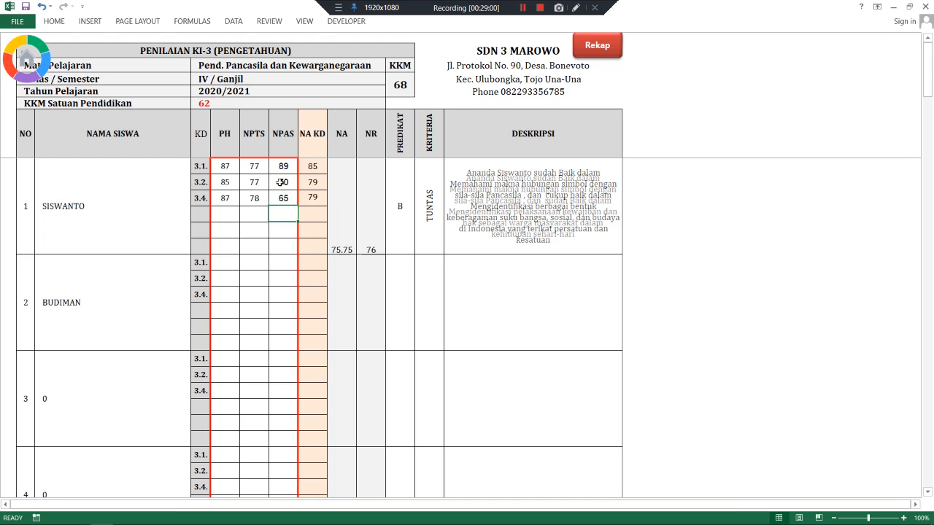
- Enter the second student's PPKn PH scores 65, 67 and 85 for KD 3.1, 3.2 and 3.4
click(228, 262)
text(65)
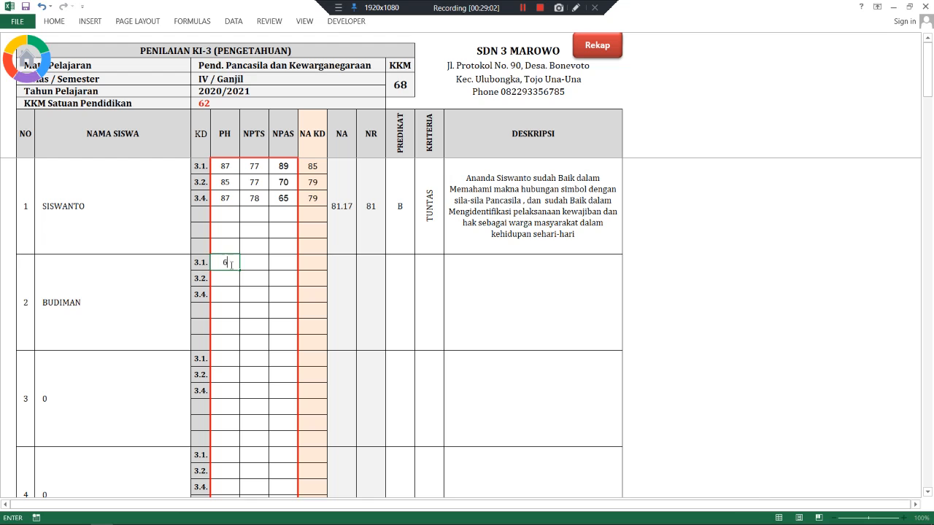
key(Return)
text(67)
key(Return)
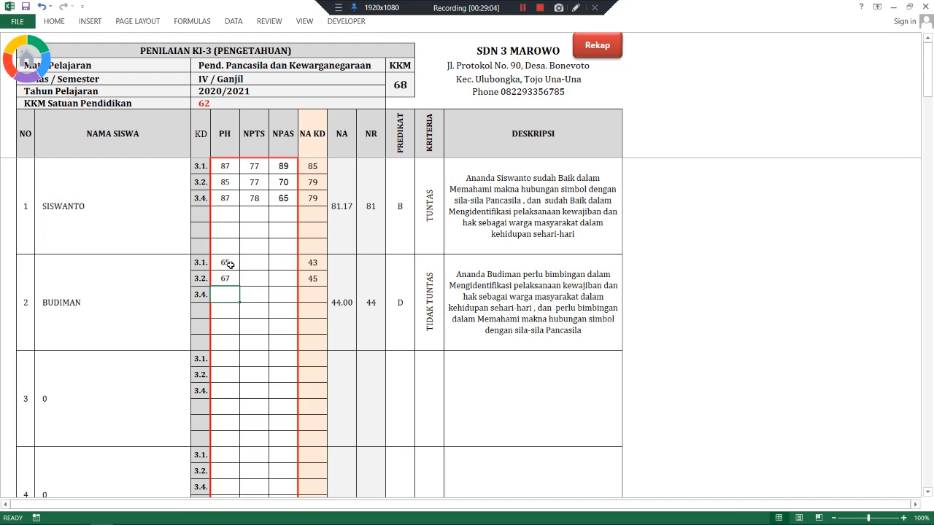
text(85)
key(Return)
- Enter his PPKn NPTS scores 85, 85 and 70
click(247, 262)
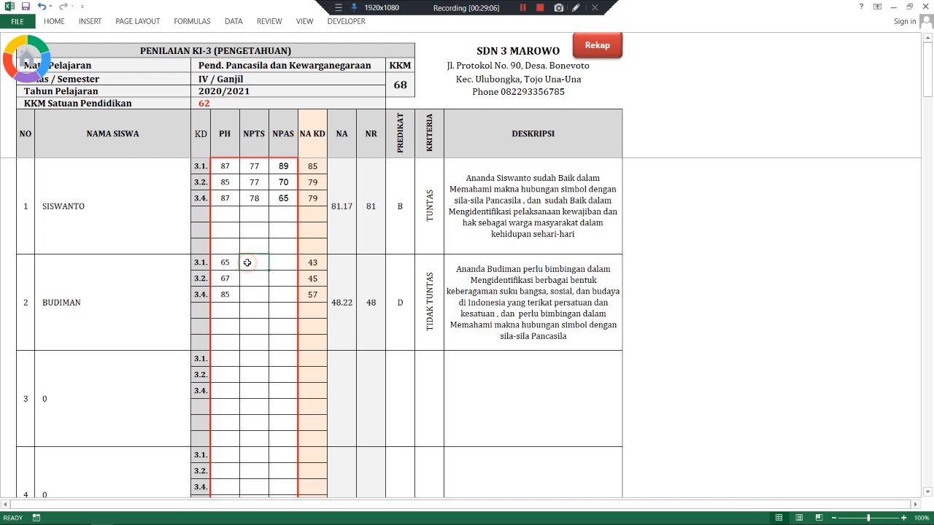
text(85)
key(Return)
text(85)
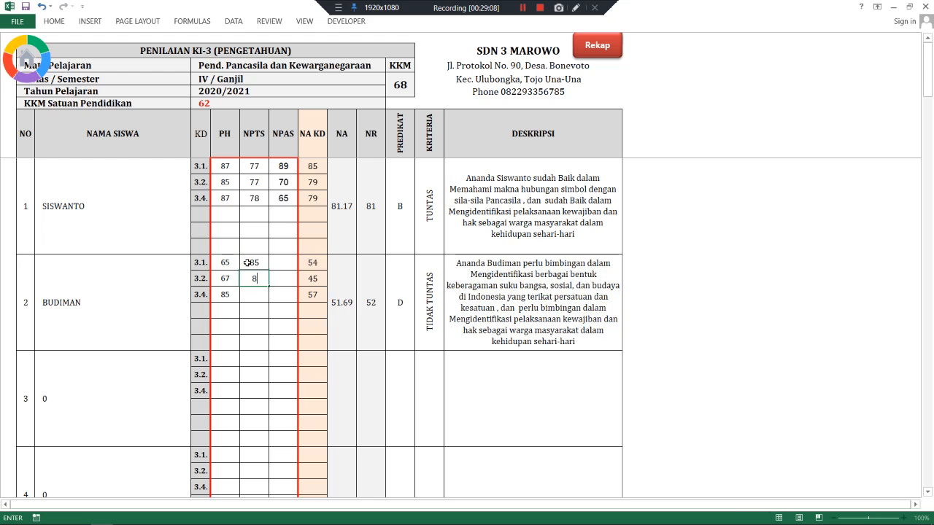
key(Return)
text(70)
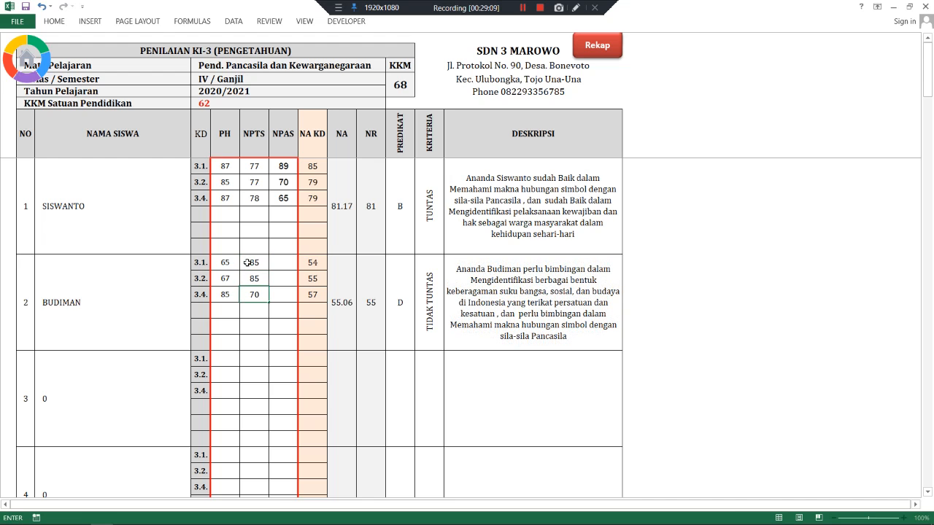
- Enter NPAS scores 89, 75 and 65, bringing him to NA 75.25, grade B
click(291, 265)
text(89)
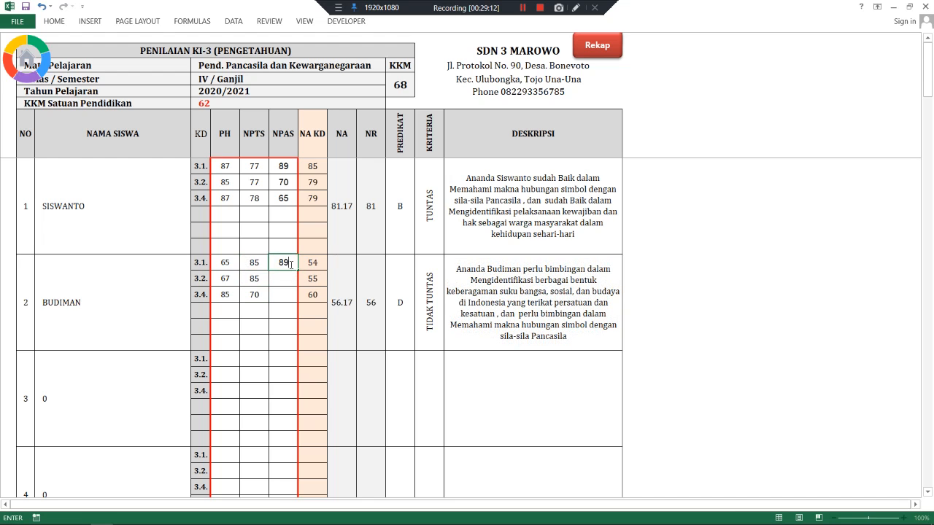
key(Return)
text(75)
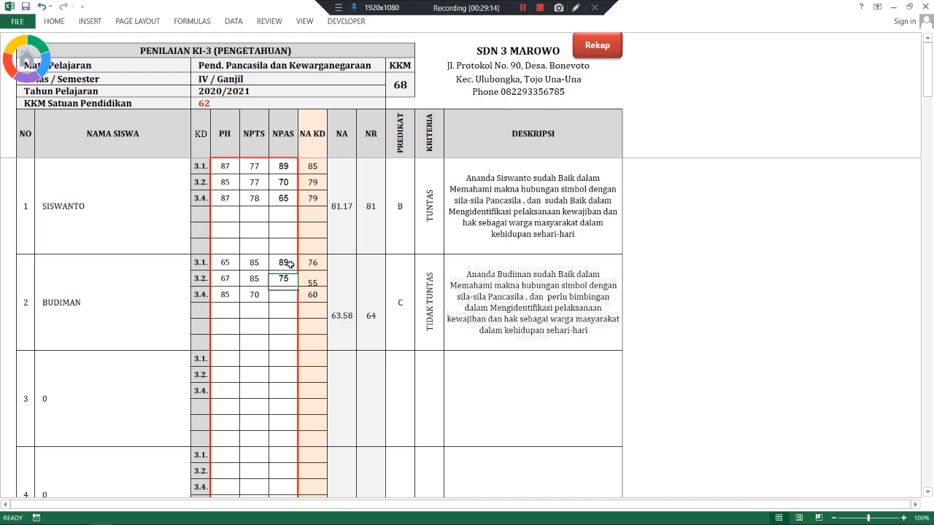
key(Return)
text(65)
key(Return)
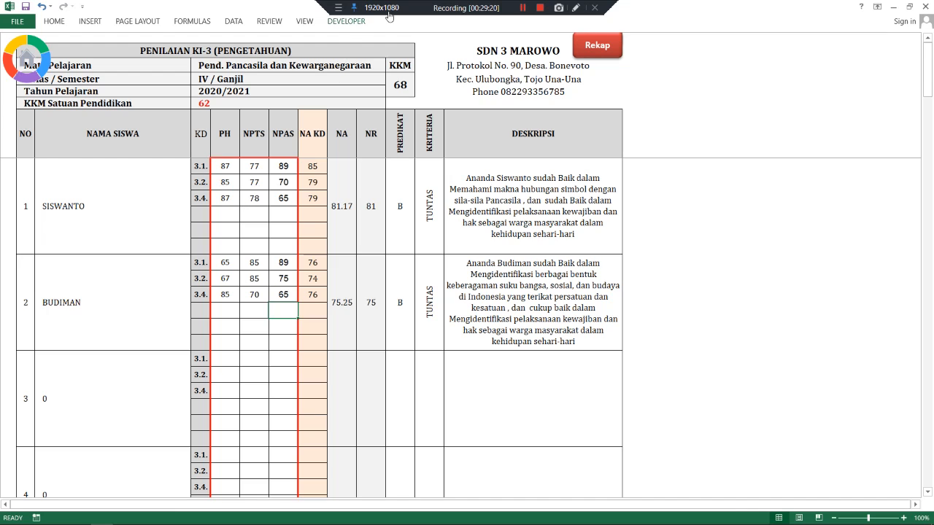
- Go through the KI-3 recap to the Bahasa Indonesia KI-3 sheet
click(522, 8)
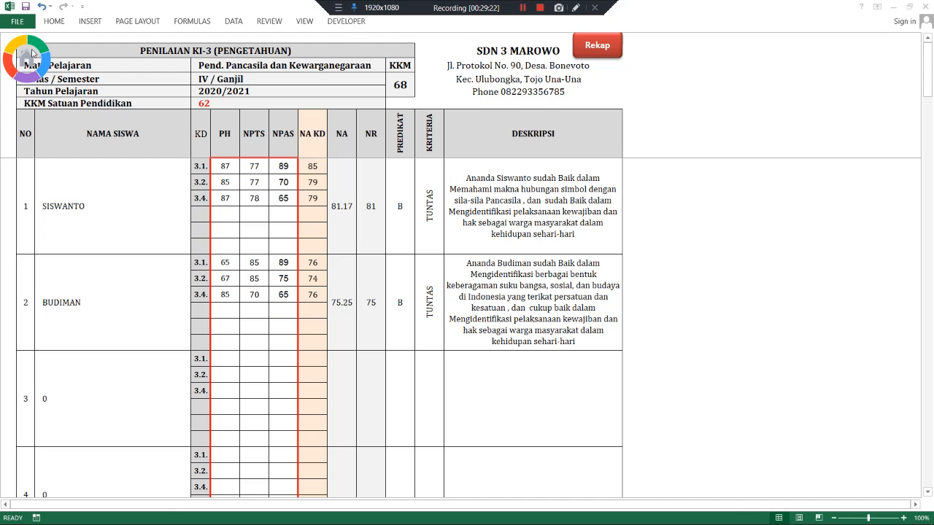
click(611, 47)
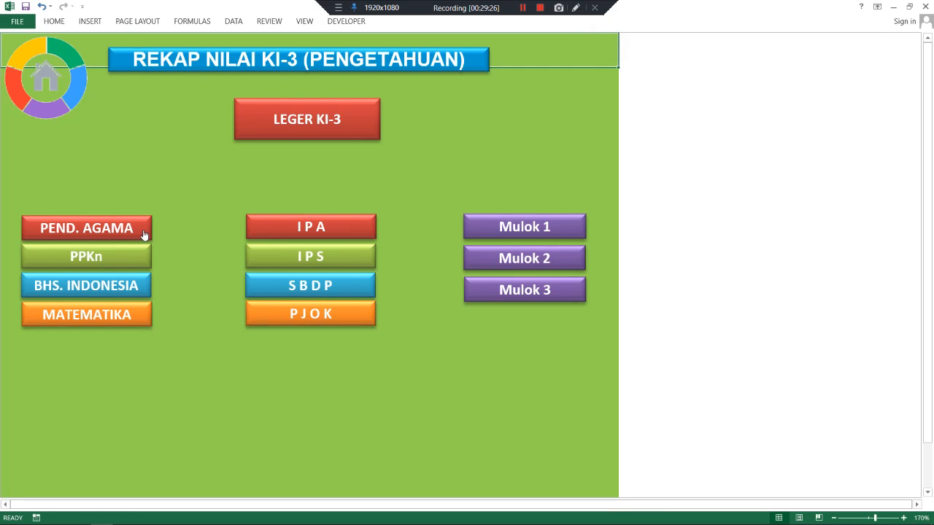
click(93, 283)
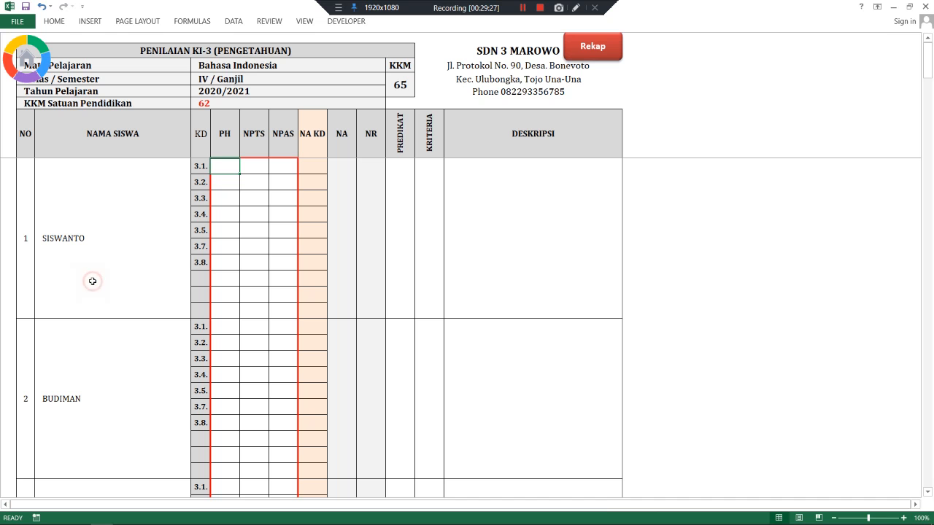
- Enter the first student's Bahasa Indonesia PH scores 70, 70, 70, 85, 70, 65 and 87 for KD 3.1–3.8
click(234, 180)
click(233, 167)
text(7)
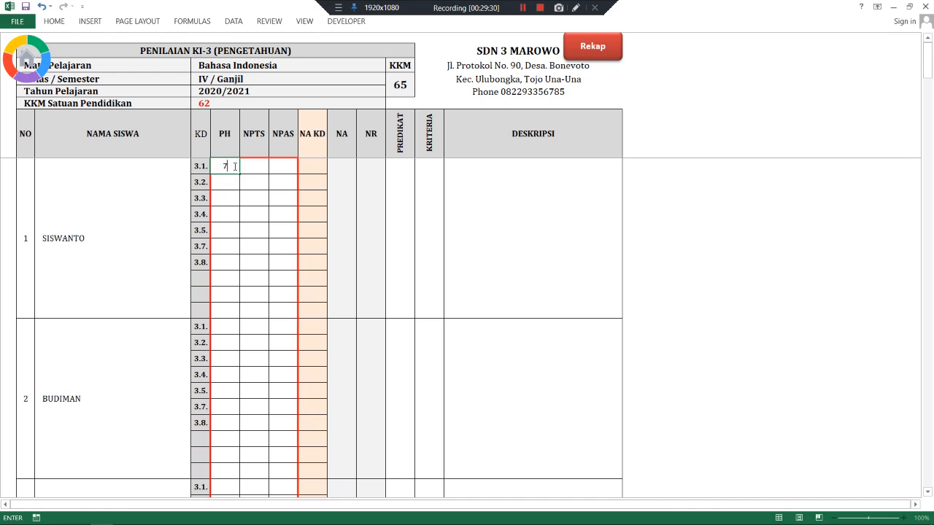
text(0)
key(Return)
text(70)
key(Return)
text(70)
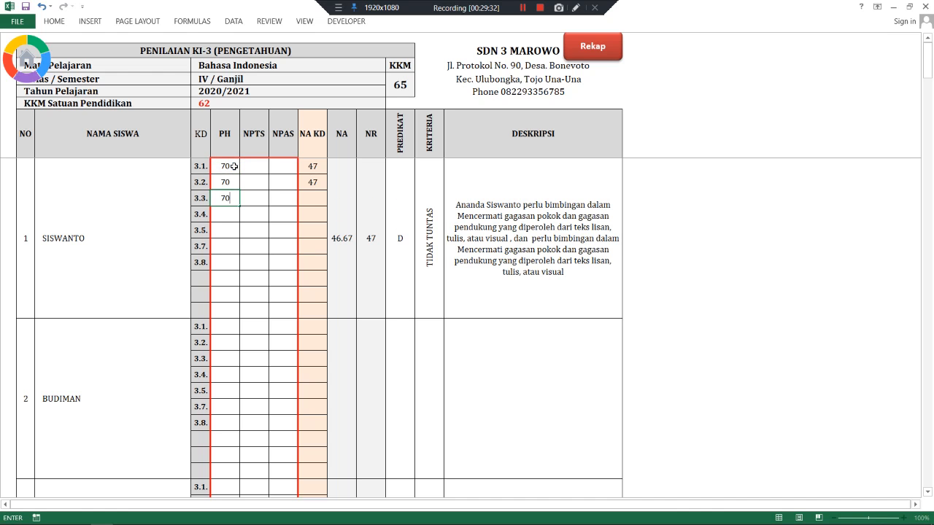
key(ctrl+Return)
key(Return)
text(85)
key(Return)
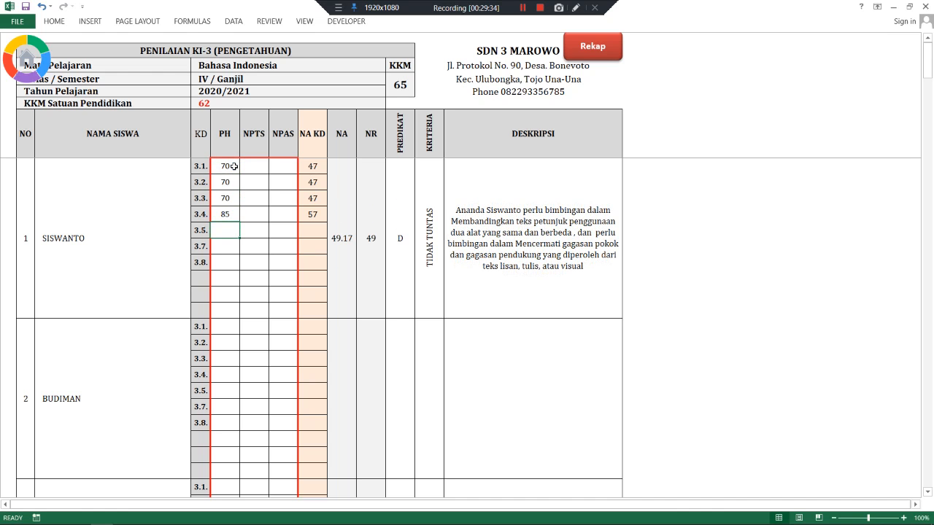
text(70)
key(Return)
text(65)
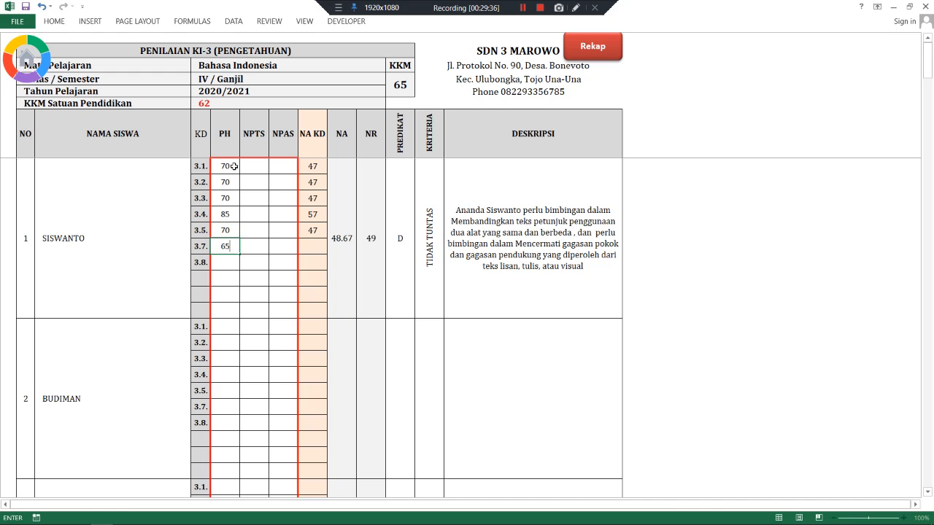
key(Return)
text(87)
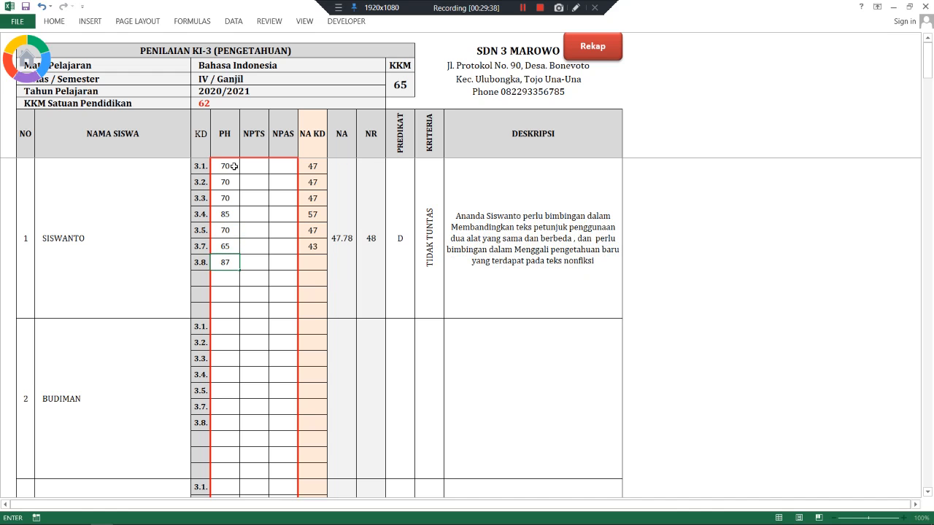
key(Return)
- Enter the second student's PH scores 78, 78, 56, 65, 75, 84 and 89
click(249, 164)
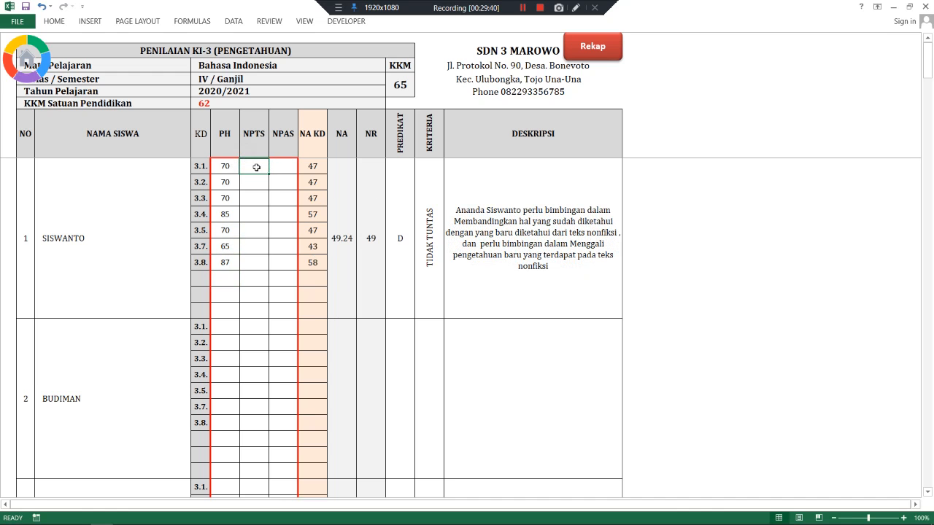
click(224, 325)
text(78)
key(Return)
text(78)
key(Return)
text(5)
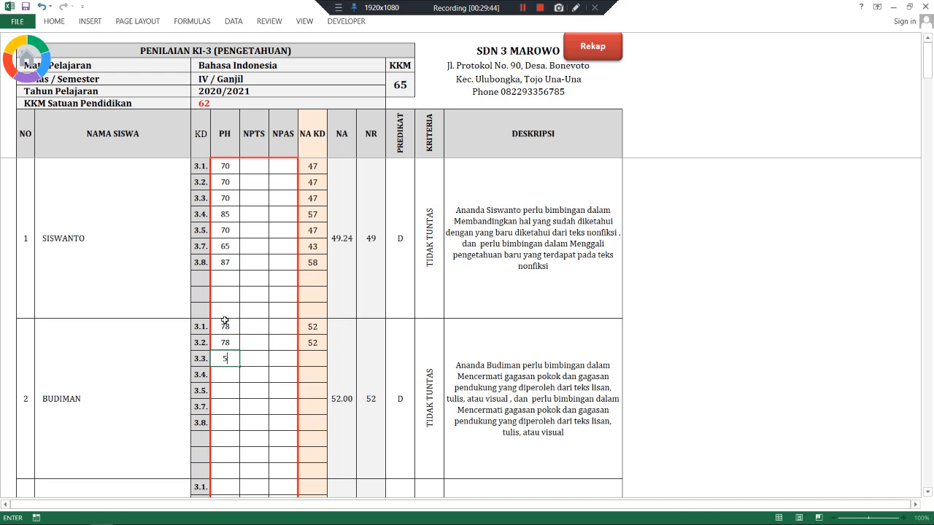
text(6)
key(Return)
text(65)
key(Return)
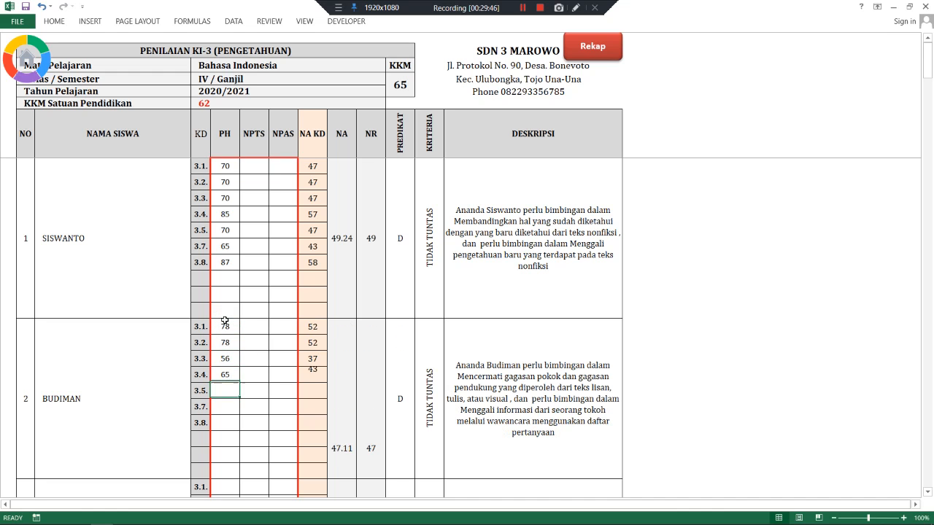
text(75)
key(Return)
text(84)
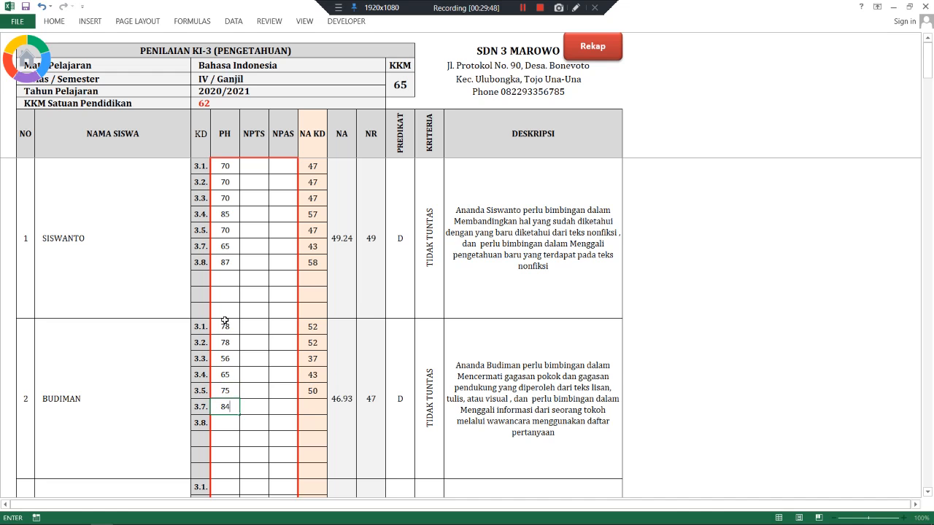
key(Return)
text(89)
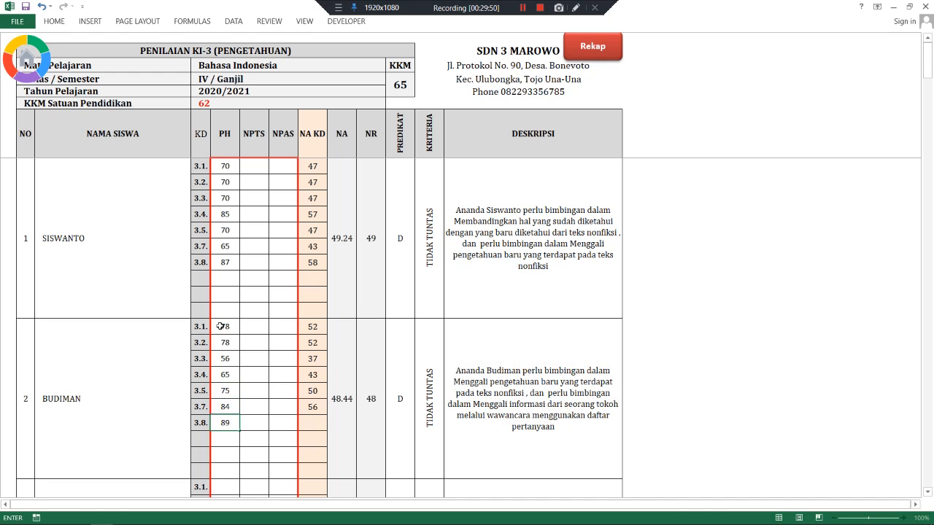
click(256, 327)
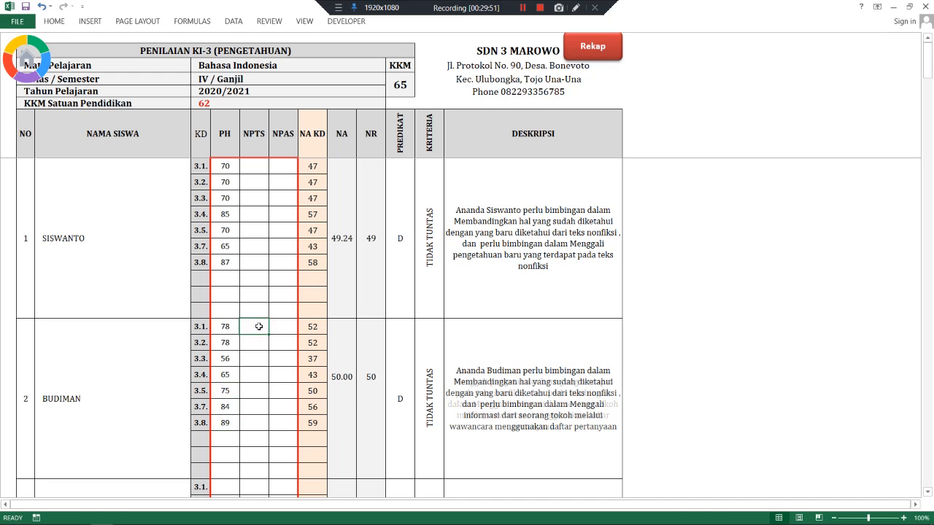
- Enter the first student's NPTS scores 78, 56, 89, 78, 65, 70 and 85
click(257, 168)
text(78)
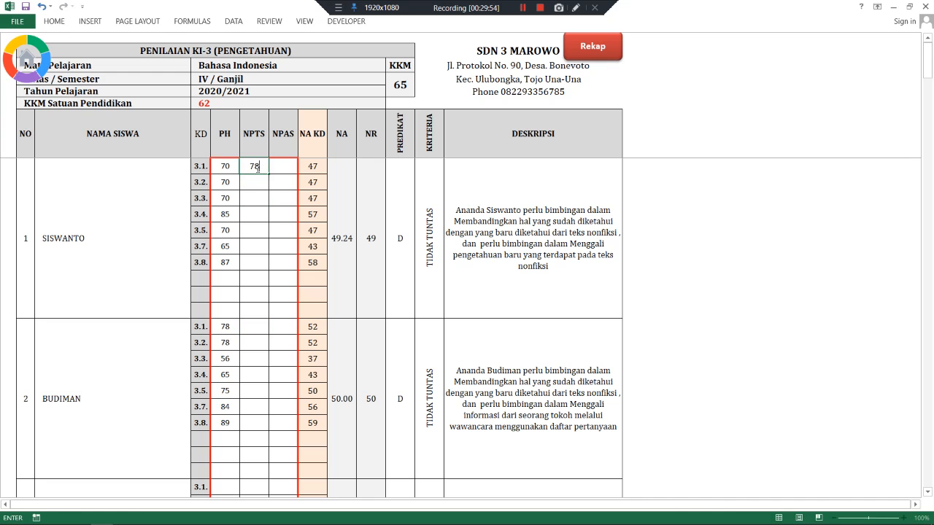
key(Return)
text(56)
key(Return)
text(89)
key(Return)
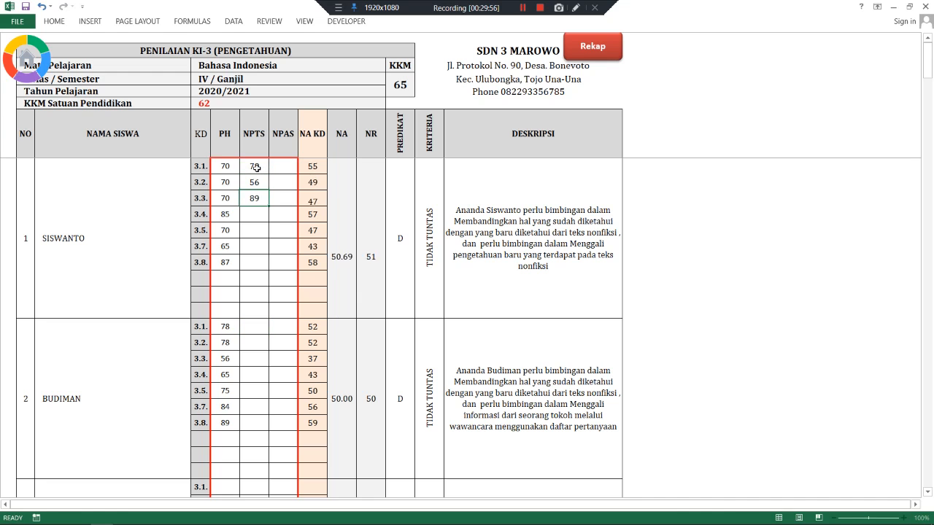
text(78)
key(Return)
text(65)
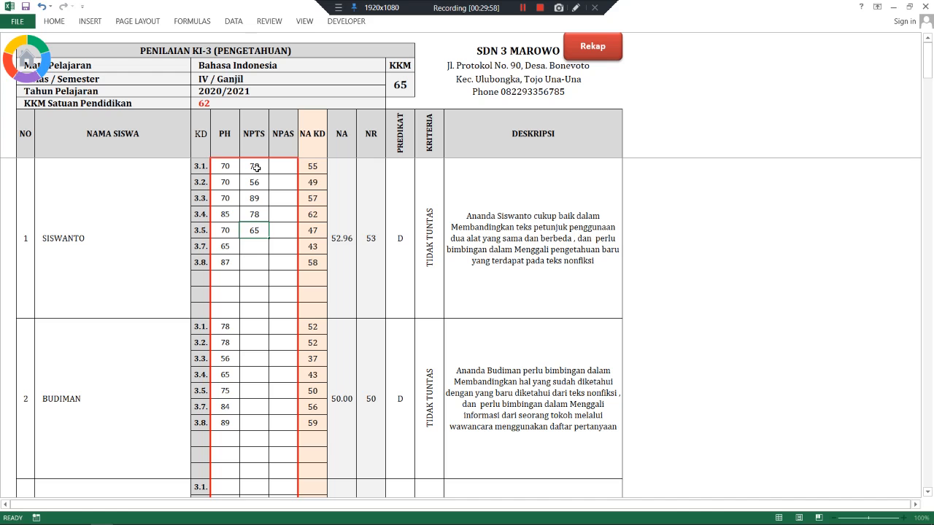
key(Return)
text(70)
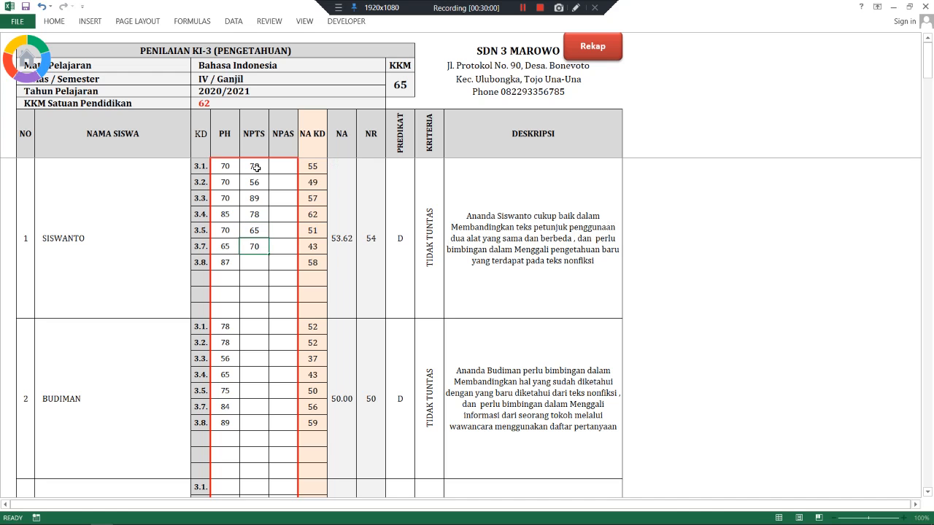
key(Return)
text(858)
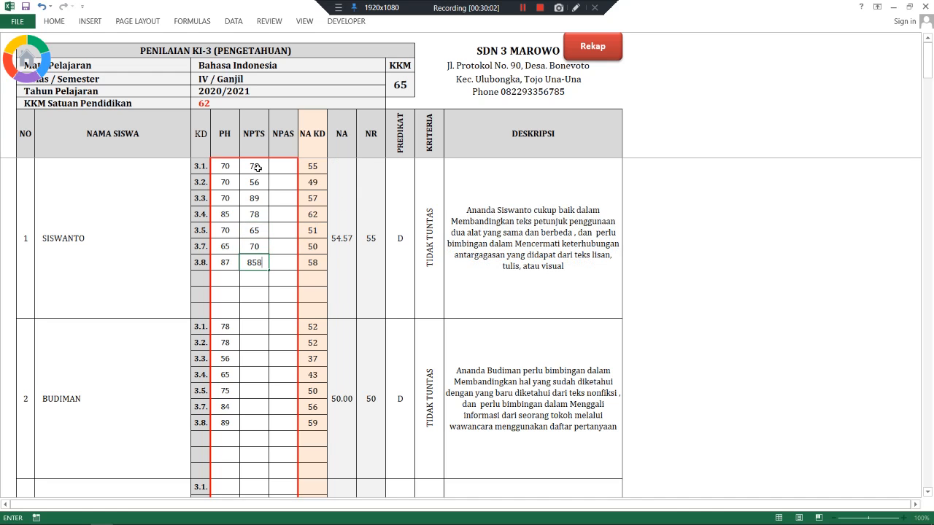
key(BackSpace)
- Copy Siswanto's KD 3.1–3.8 PH scores, paste them into Budiman's NPTS and Siswanto's NPAS, then undo both pastes
key(Return)
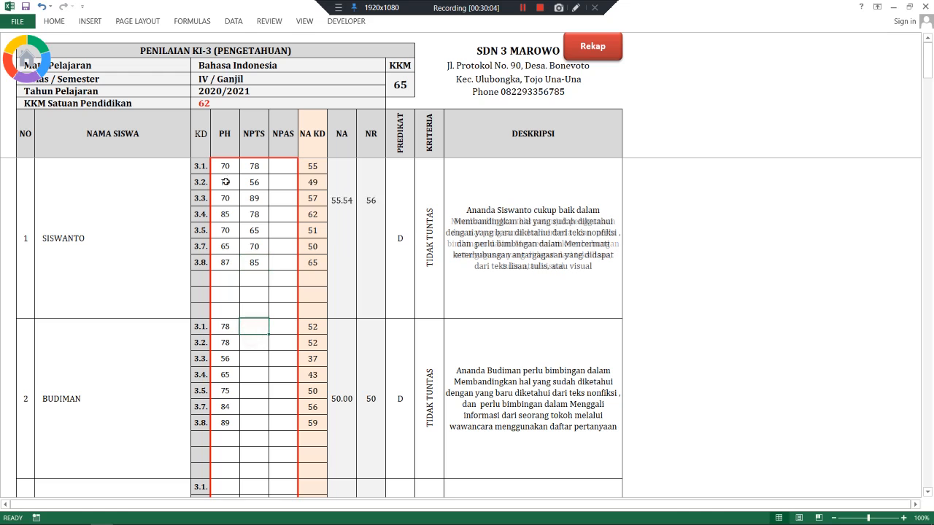
drag(225, 166, 222, 259)
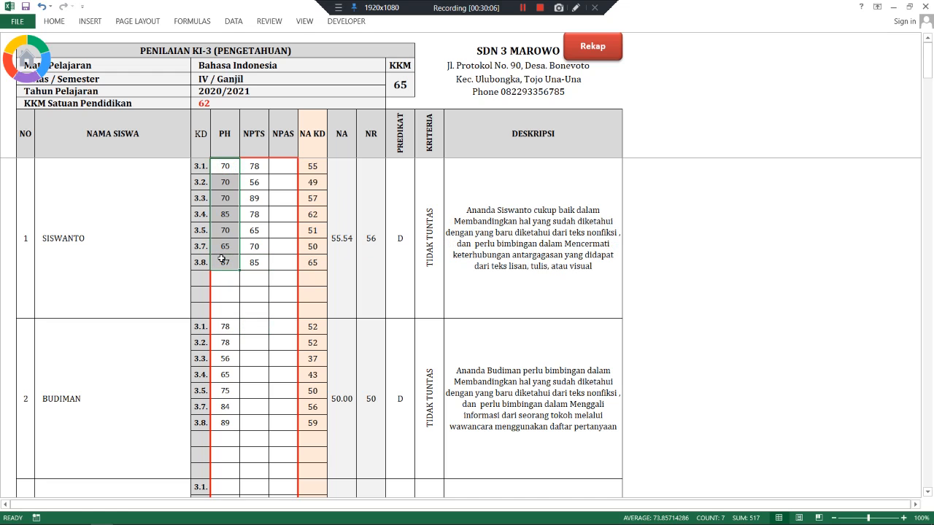
key(ctrl+c)
click(246, 327)
key(ctrl+v)
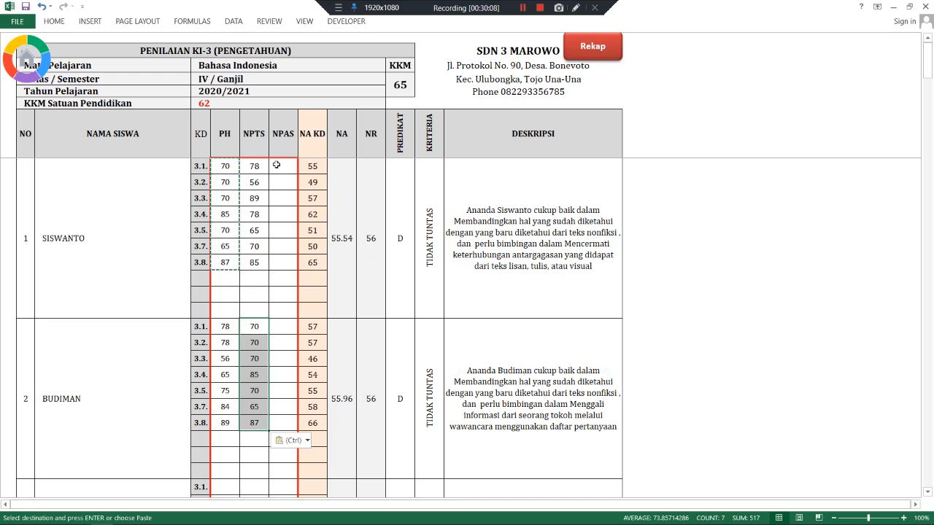
click(276, 165)
key(ctrl+v)
click(283, 320)
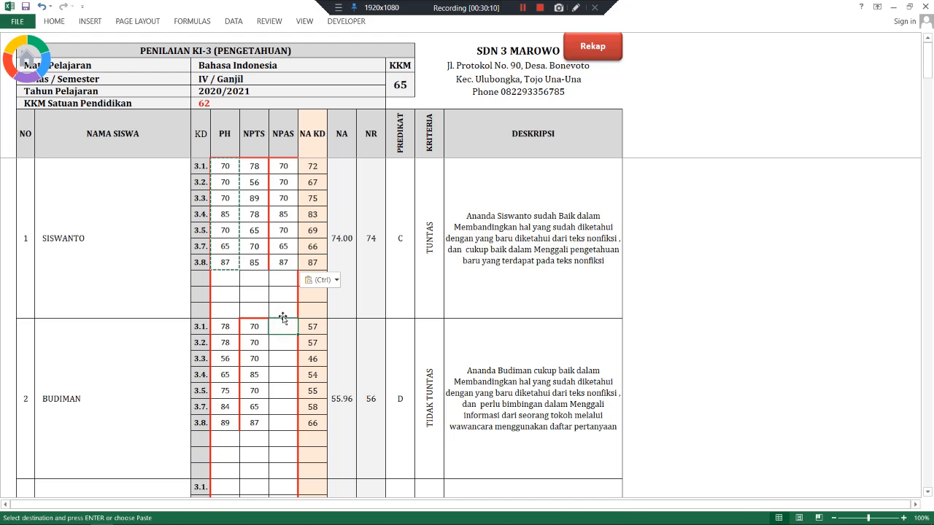
key(ctrl+z)
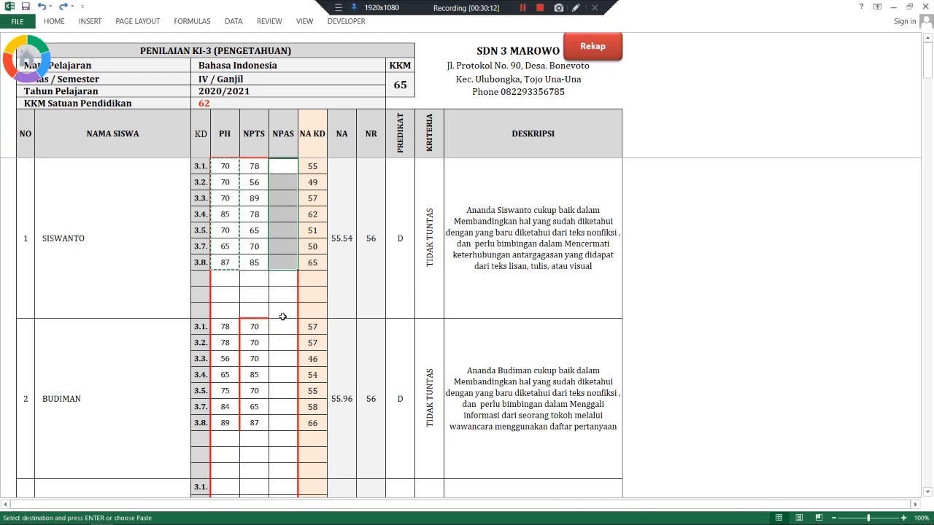
key(ctrl+z)
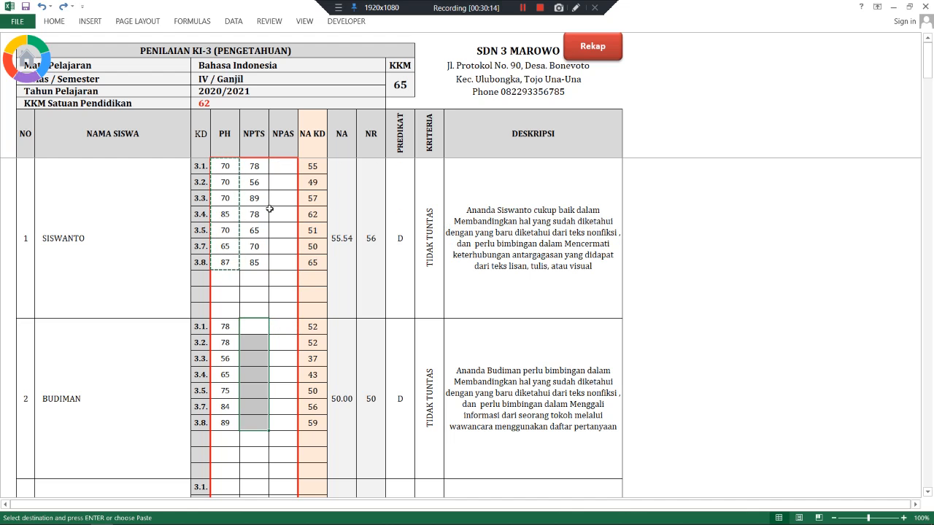
- Paste the copied scores as values into Budiman's NPTS and both students' NPAS columns
right_click(248, 324)
click(296, 152)
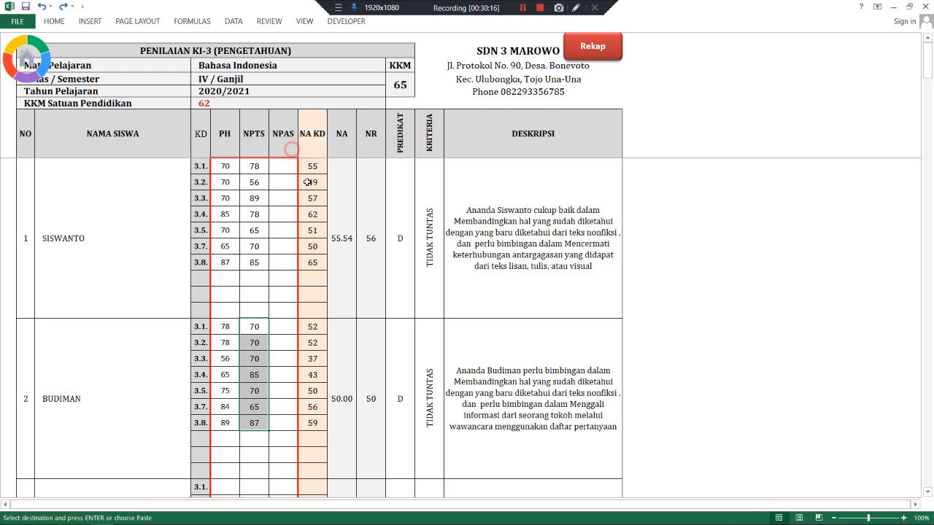
right_click(282, 167)
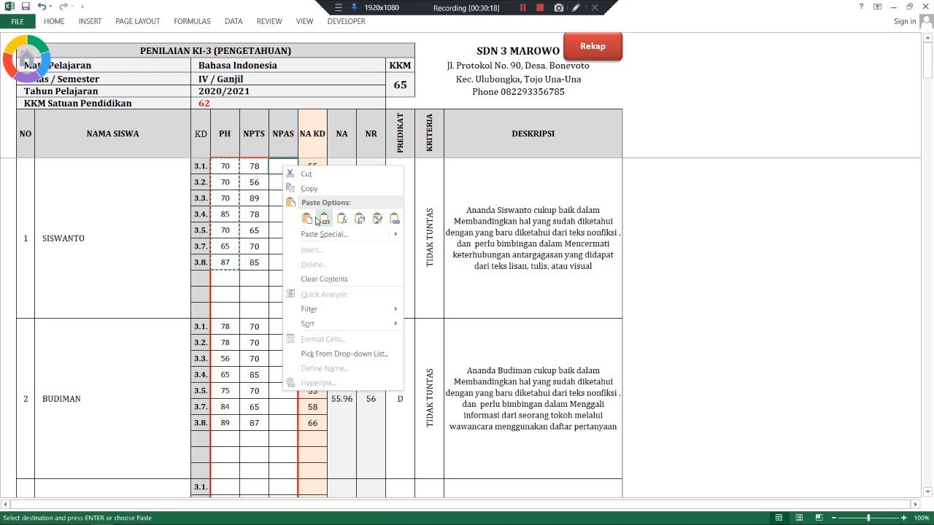
click(323, 218)
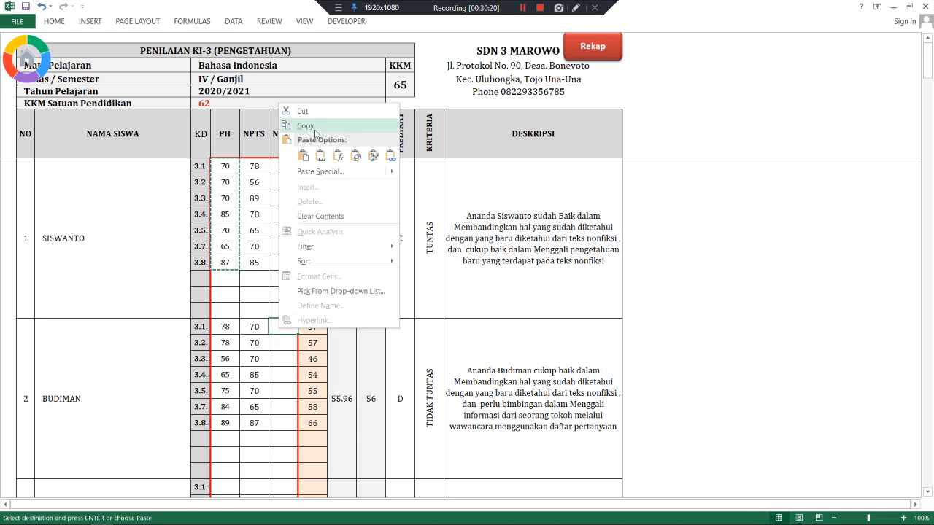
click(321, 156)
click(250, 274)
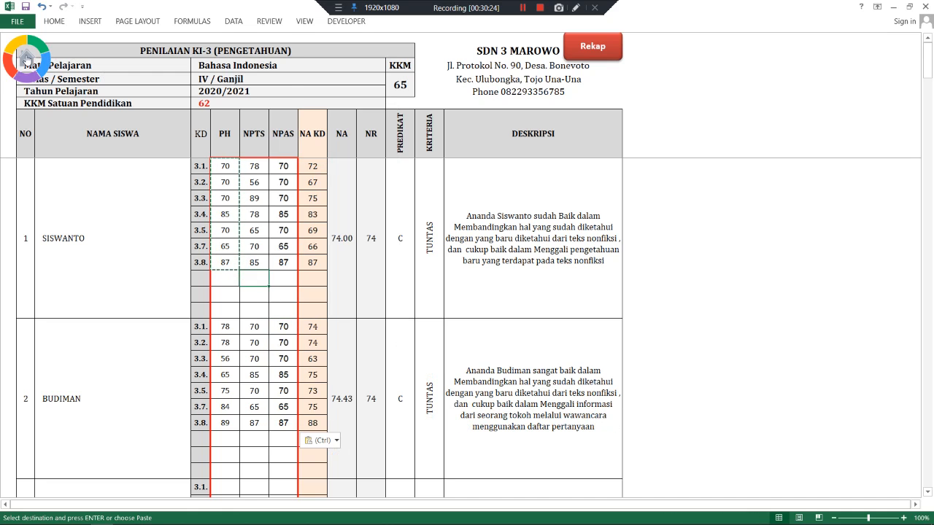
- Go from the KI-3 recap to the Matematika KI-3 grade sheet
click(593, 51)
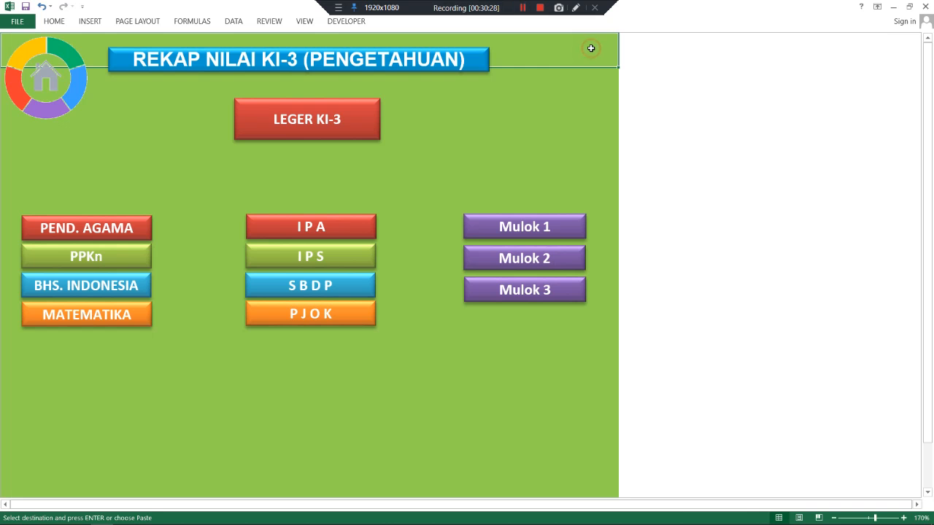
click(92, 299)
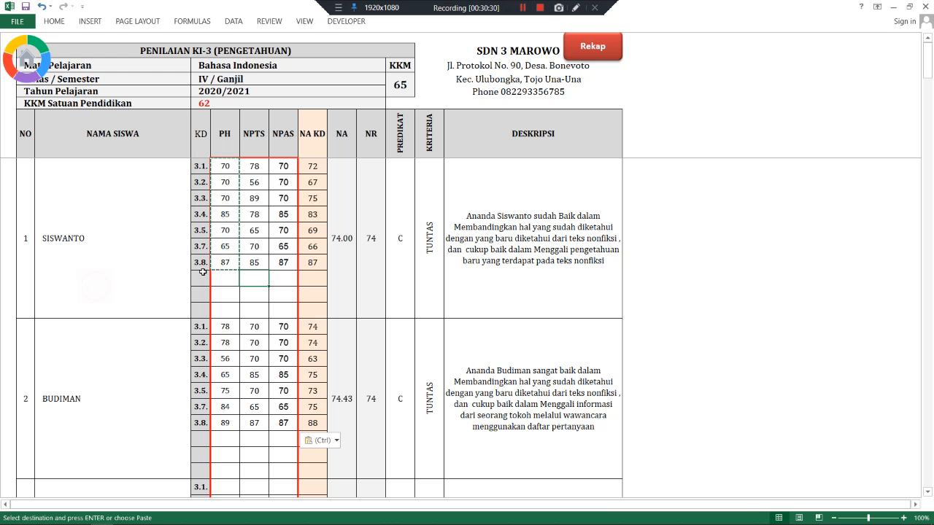
click(596, 48)
click(110, 314)
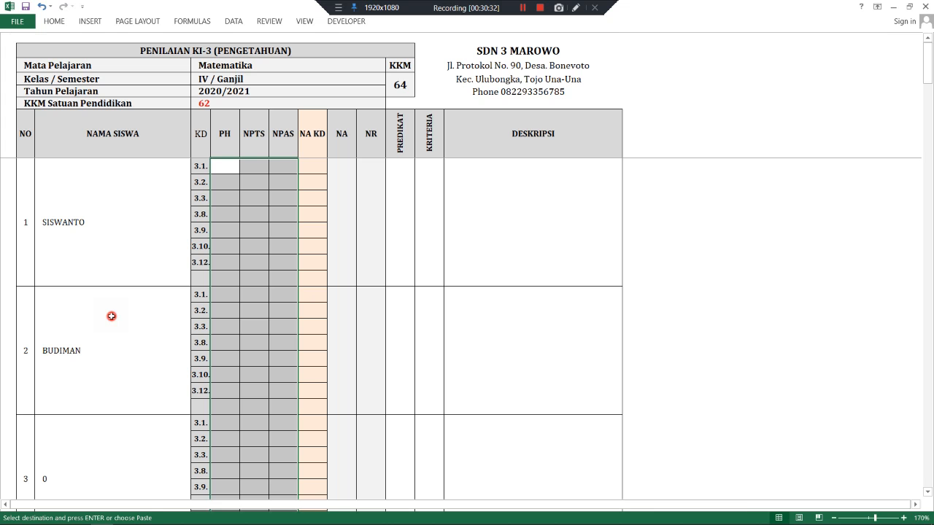
- Paste the copied scores as values into Siswanto's PH and NPAS and Budiman's NPTS
click(260, 197)
right_click(223, 169)
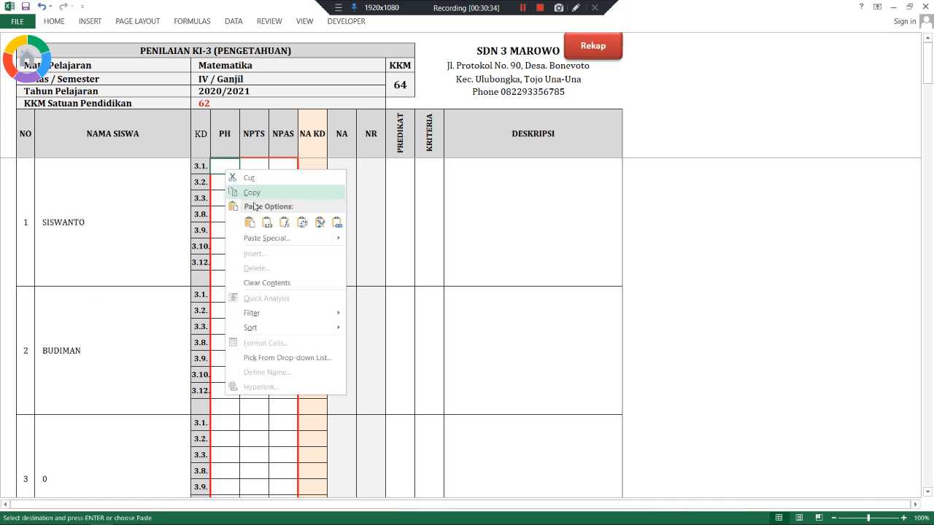
click(267, 217)
right_click(278, 167)
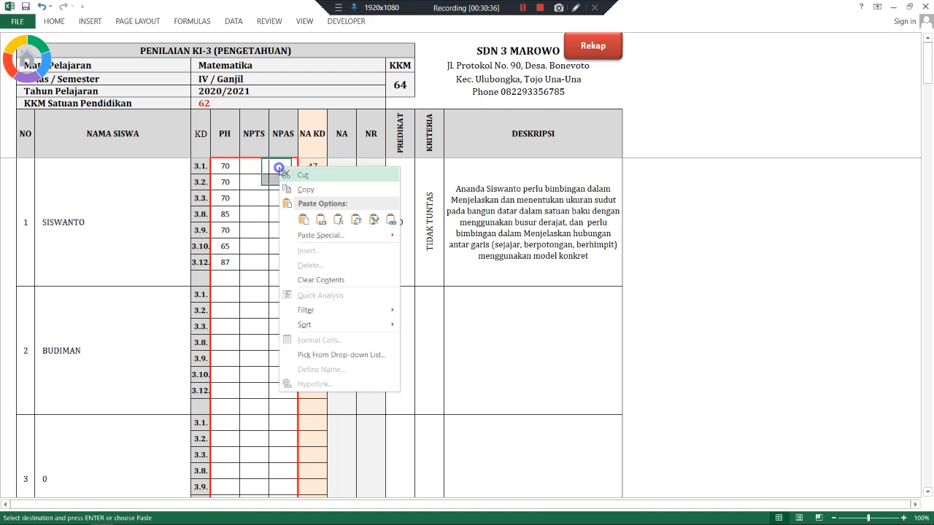
click(322, 220)
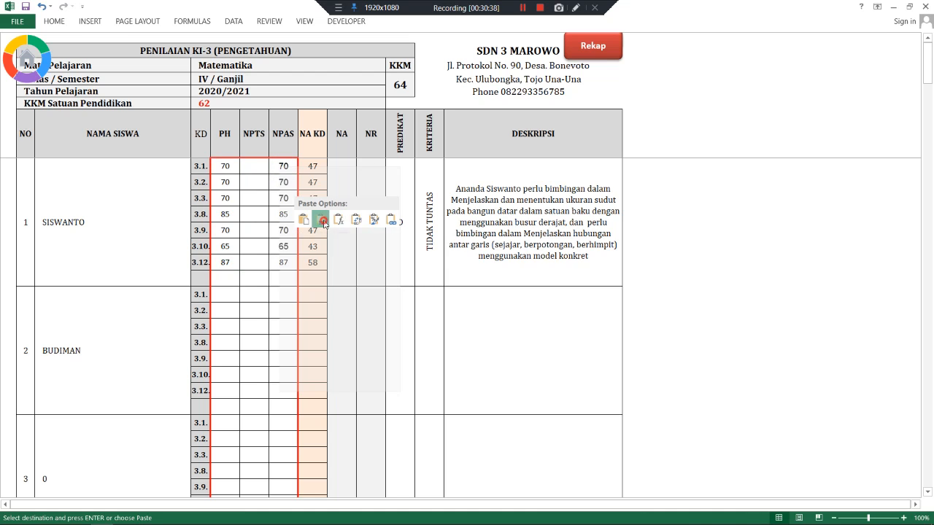
right_click(255, 298)
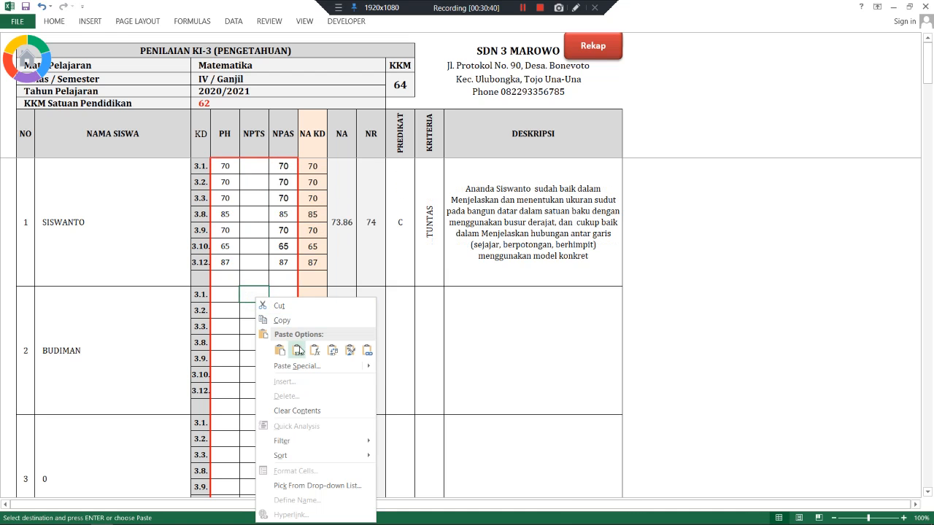
click(297, 350)
- Enter Budiman's PH scores 65, 85, 97, 88, 70, 65, 65
click(228, 293)
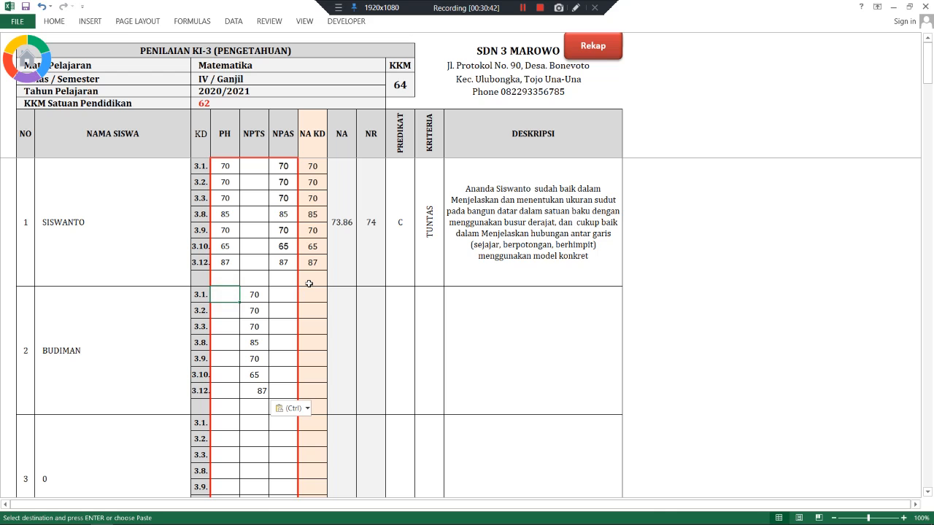
text(65)
key(Return)
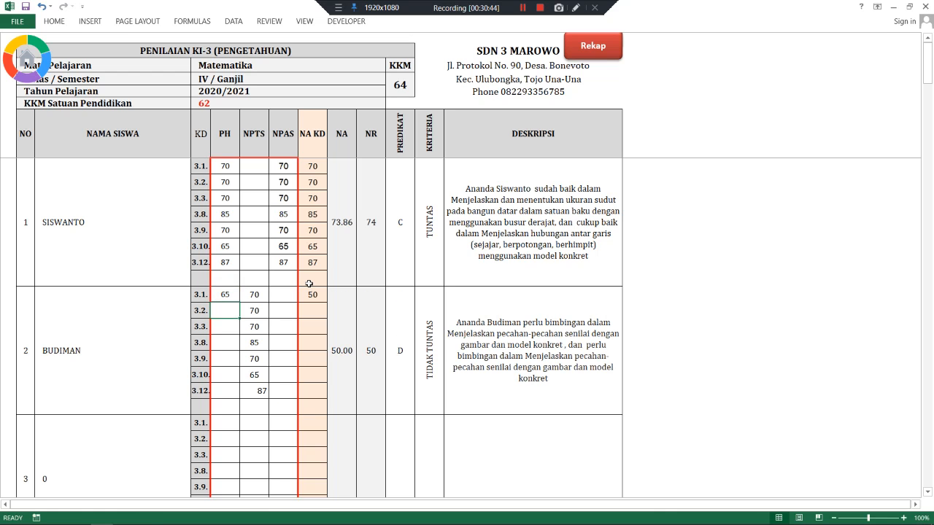
text(85)
key(Return)
text(9)
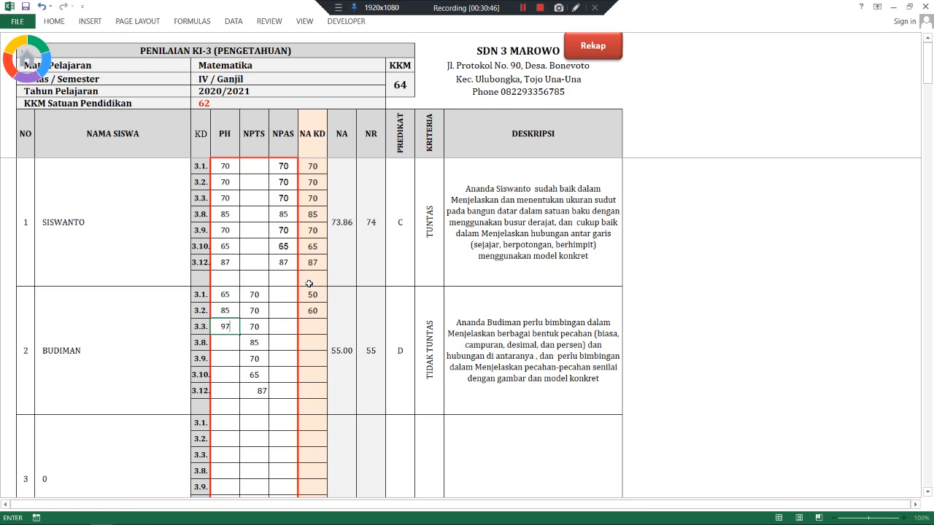
text(7)
key(Return)
text(88)
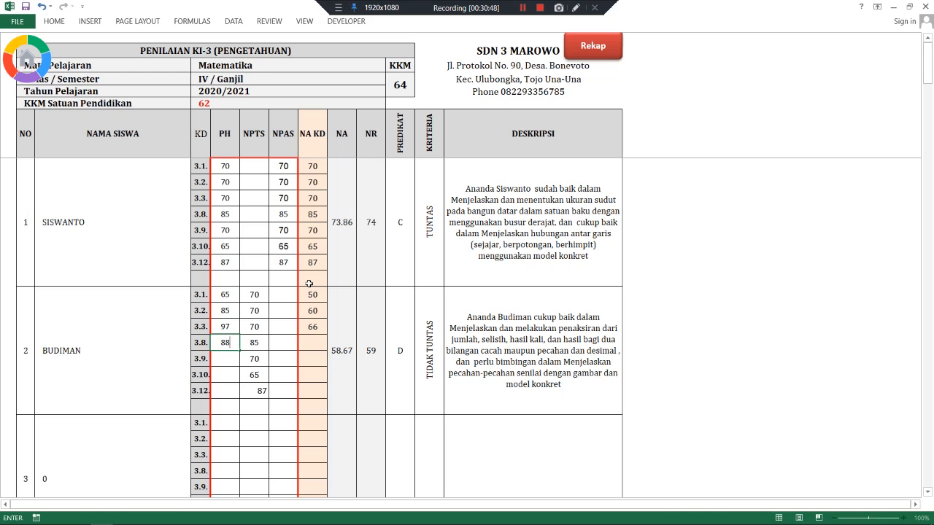
key(Return)
text(70)
key(Return)
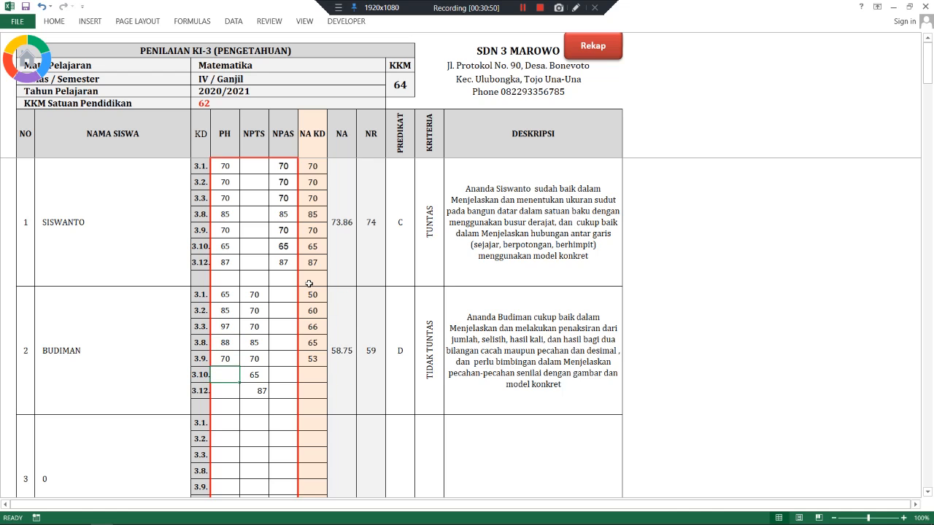
text(65)
key(Return)
text(6)
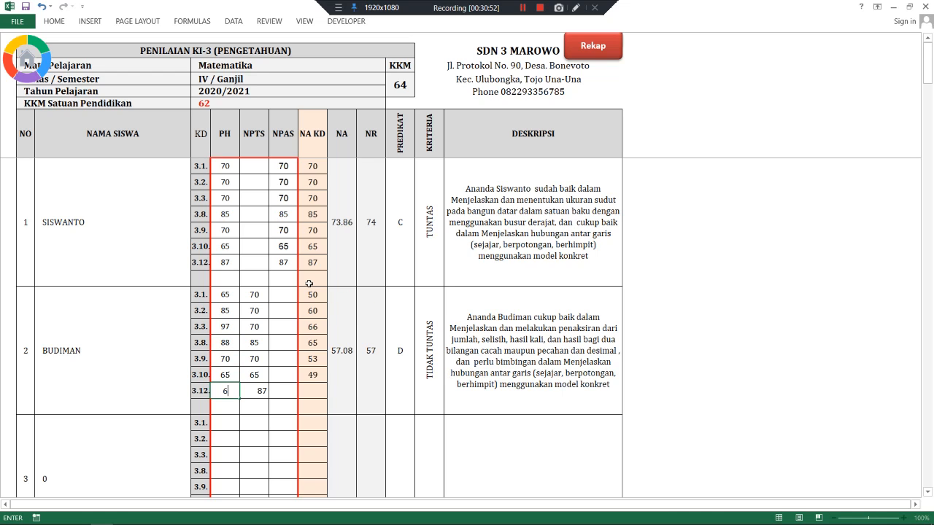
text(5)
click(280, 299)
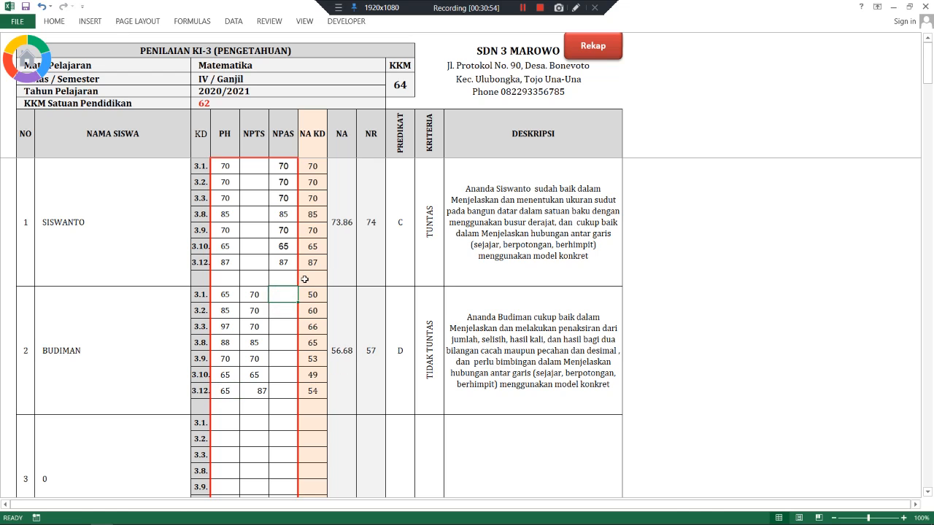
- Enter Budiman's NPAS scores 89, 65, 65, 70, 75, 80, 85
text(89)
key(Return)
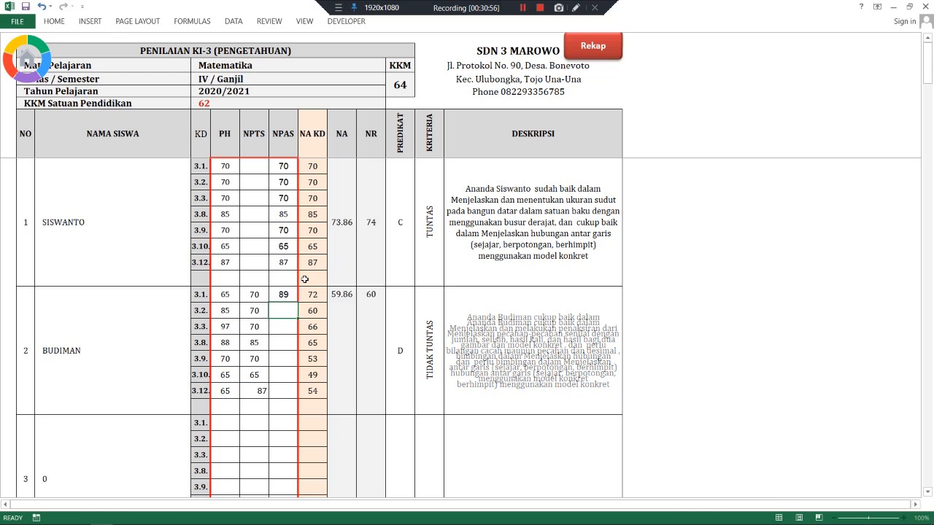
text(65)
key(Return)
text(3)
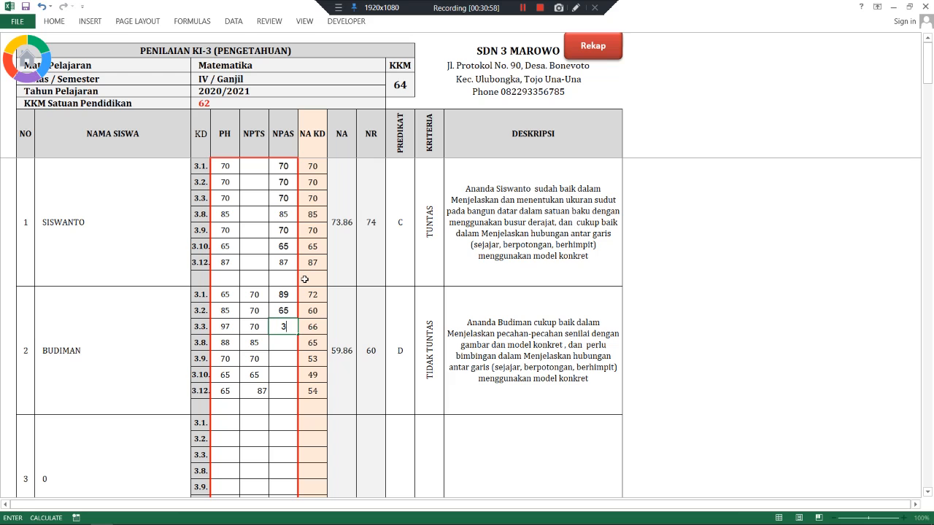
text(85)
key(BackSpace)
key(Return)
text(70)
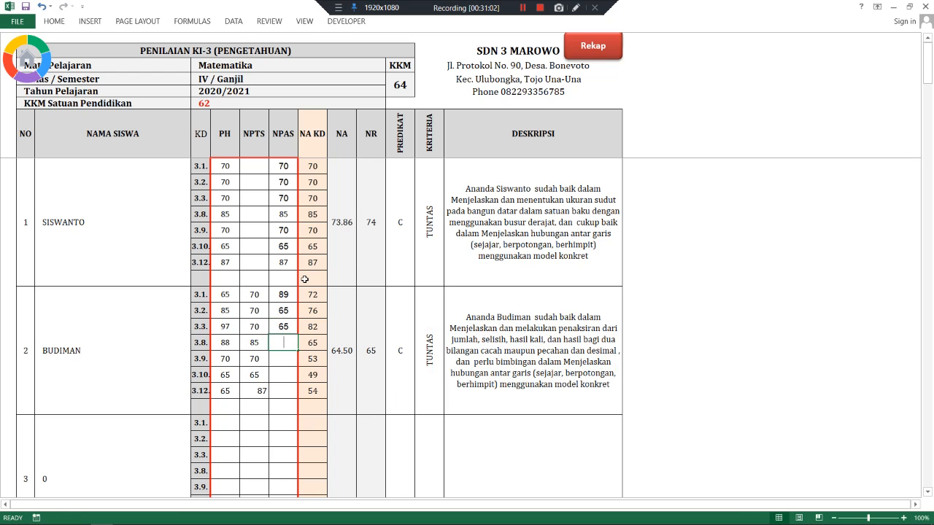
key(Return)
text(75)
key(Return)
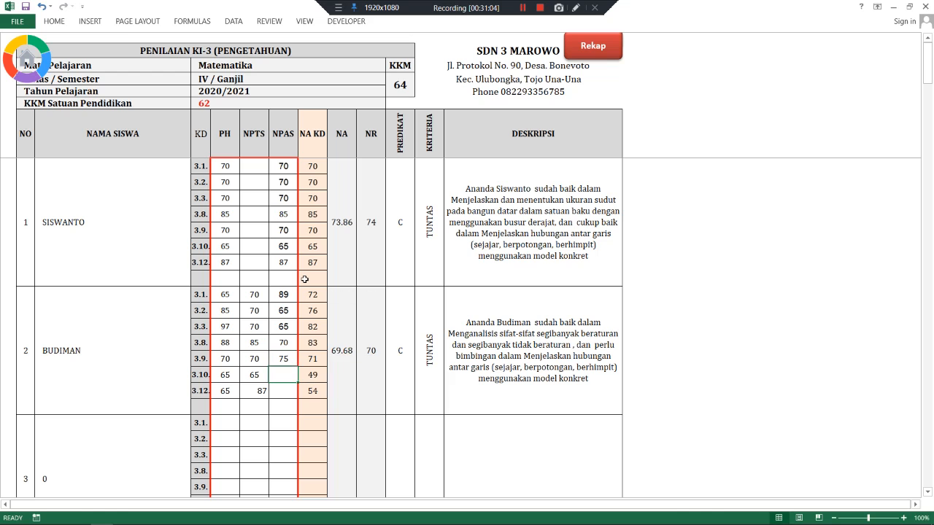
text(80)
key(Return)
text(85)
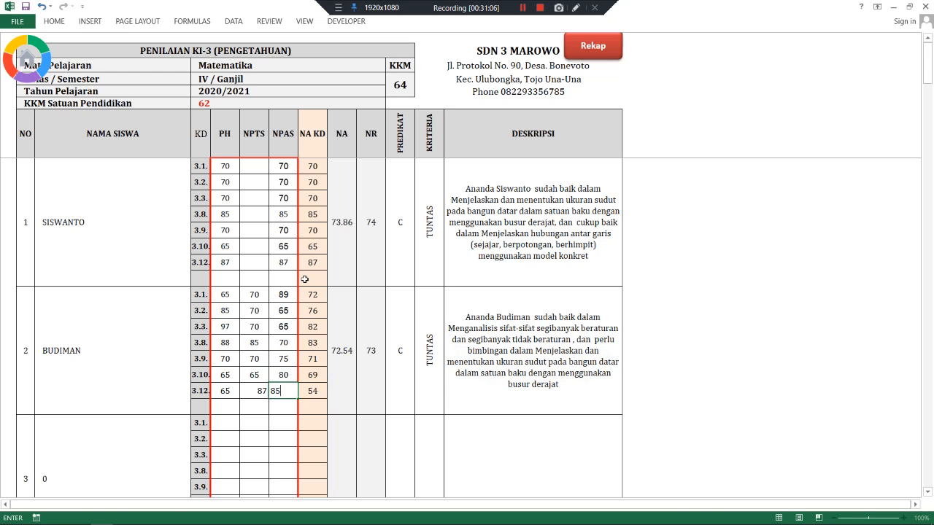
click(261, 169)
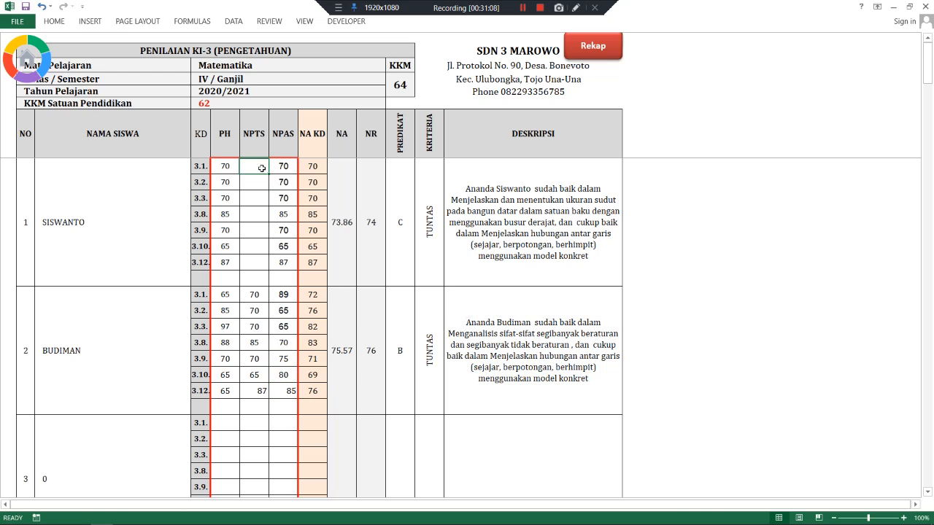
- Enter Siswanto's NPTS scores 85, 74, 62, 60, 64, 80, 87
text(85)
key(Return)
text(74)
key(Return)
text(62)
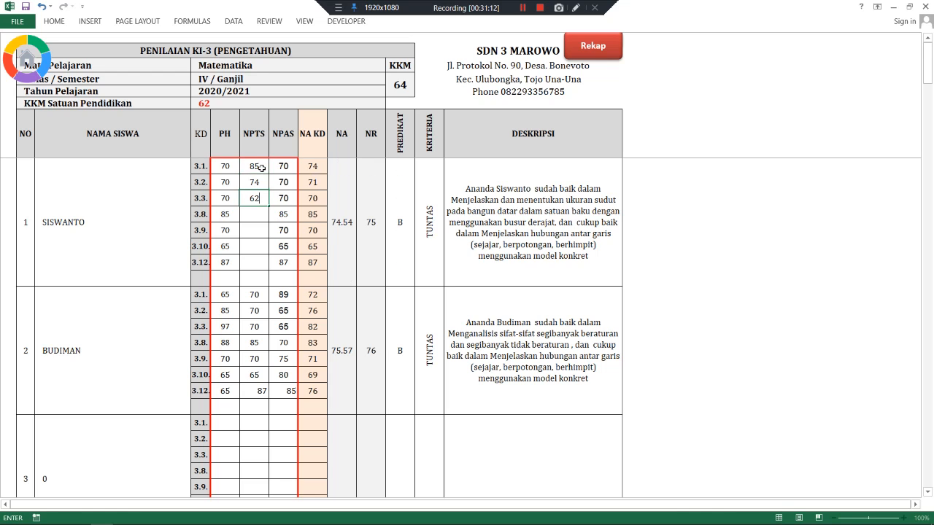
key(Return)
text(60)
key(Return)
text(64)
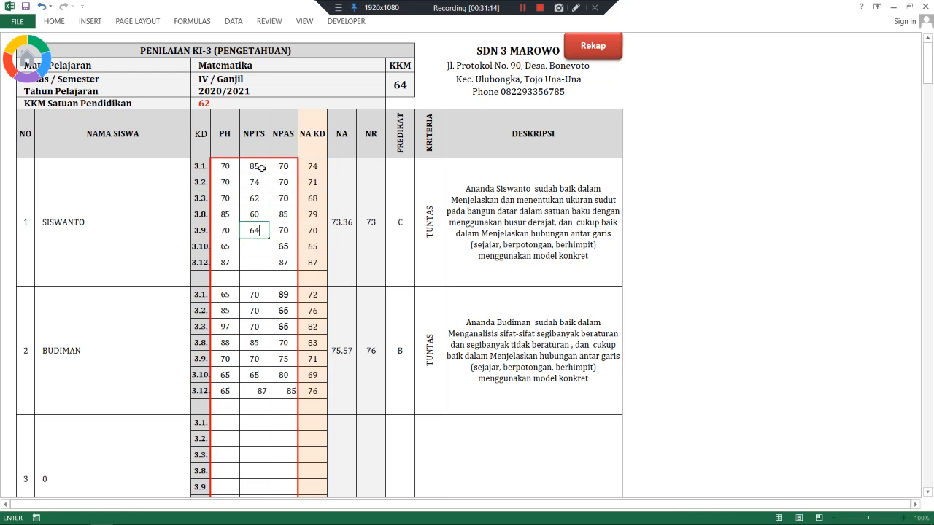
key(Return)
text(80)
key(Return)
text(87)
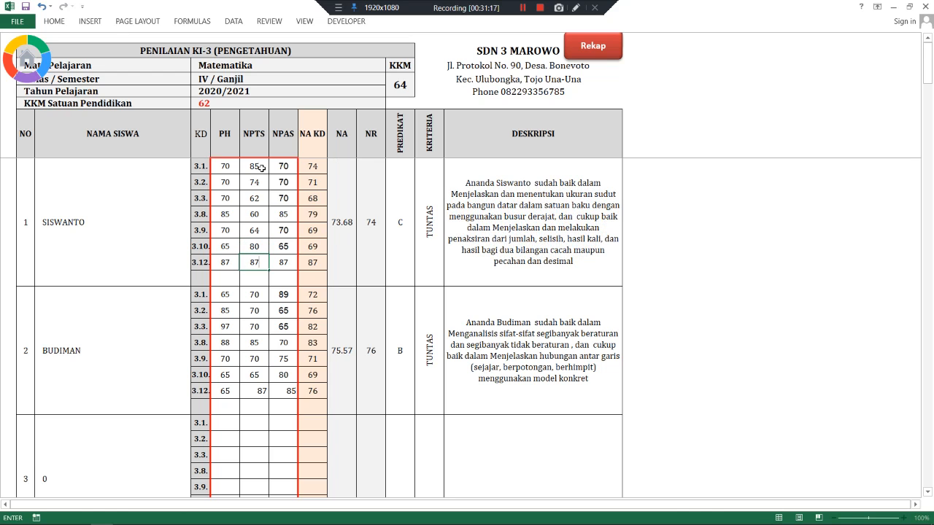
key(Return)
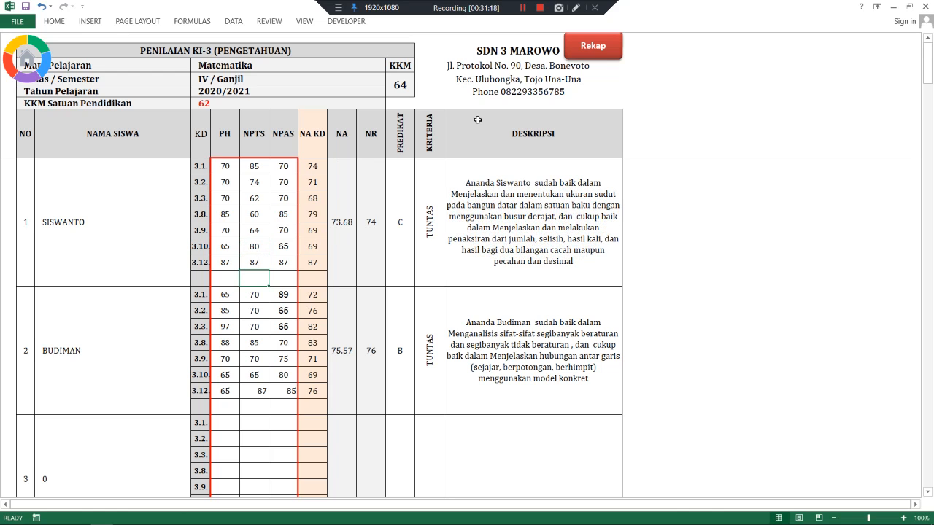
- On the IPA KI-3 sheet, enter Siswanto's PH scores 87, 60, 84, 85, 75
click(607, 54)
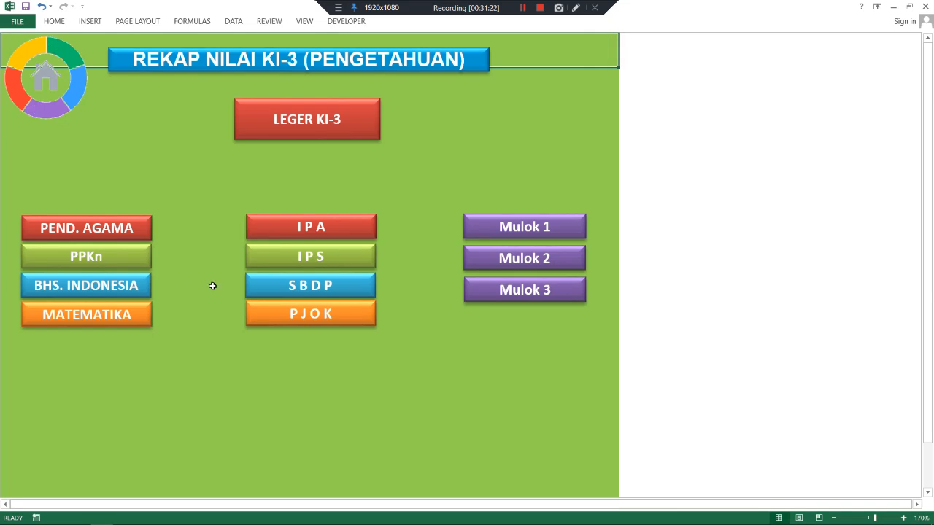
click(279, 229)
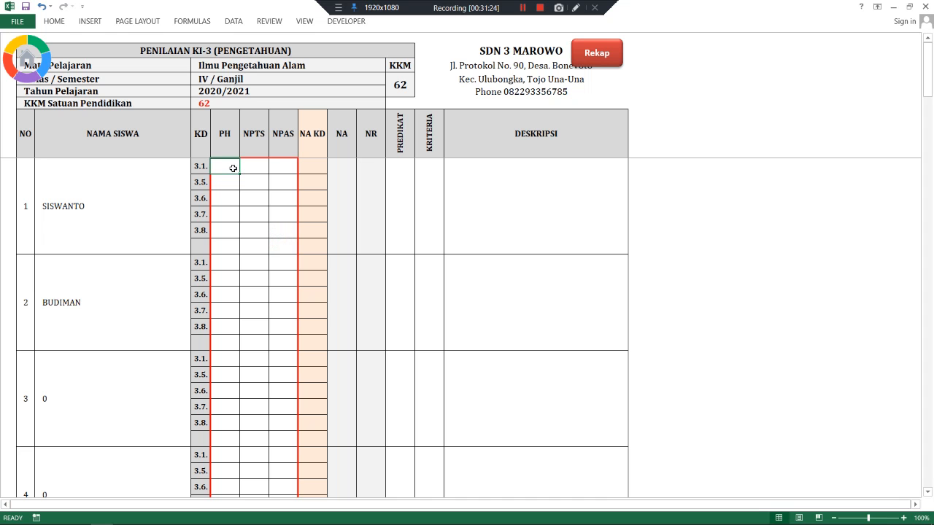
text(8)
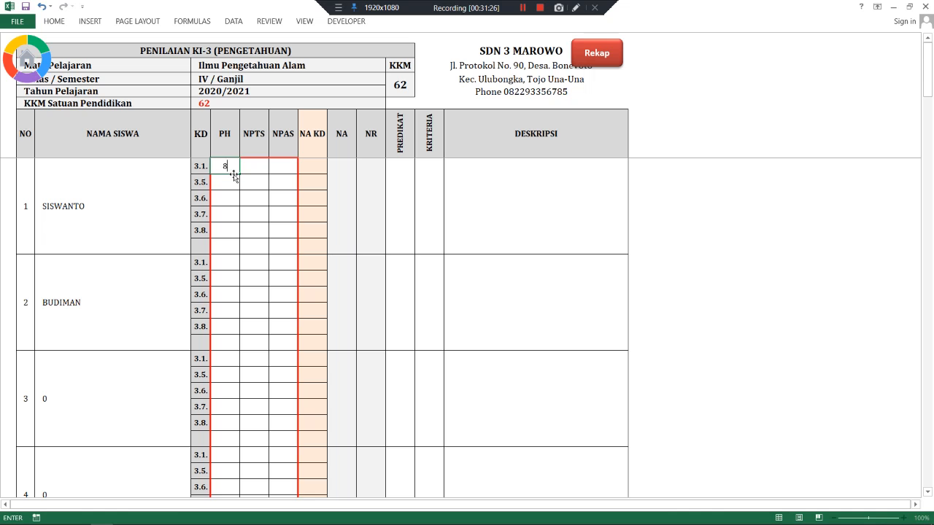
text(7)
key(Return)
text(60)
key(Return)
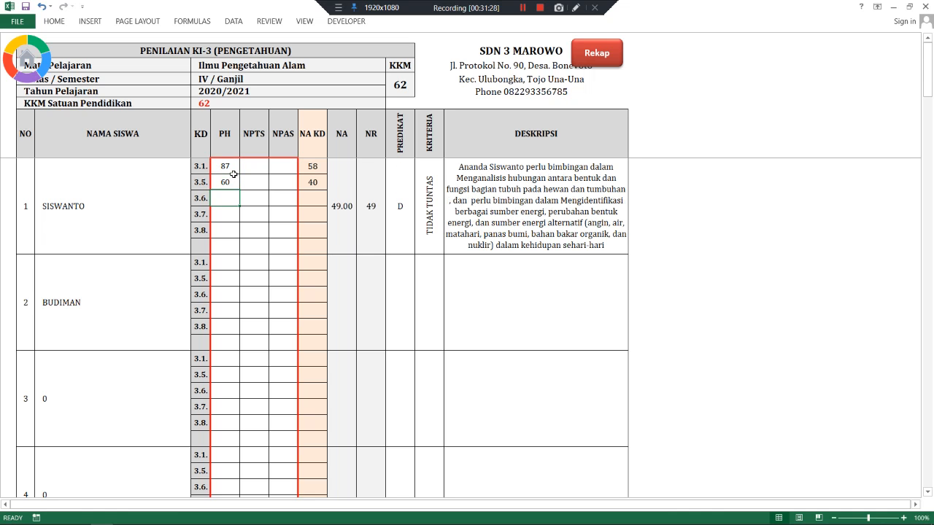
text(84)
key(Return)
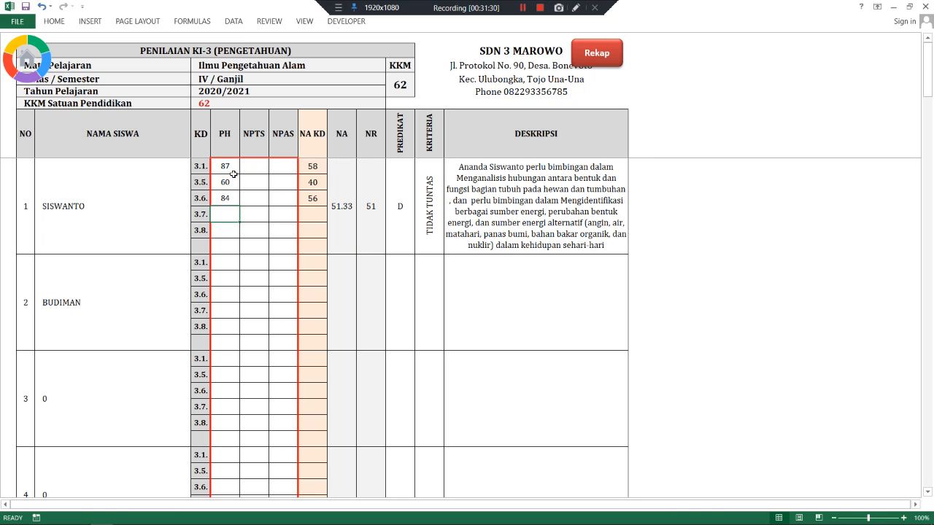
text(85)
key(Return)
text(75)
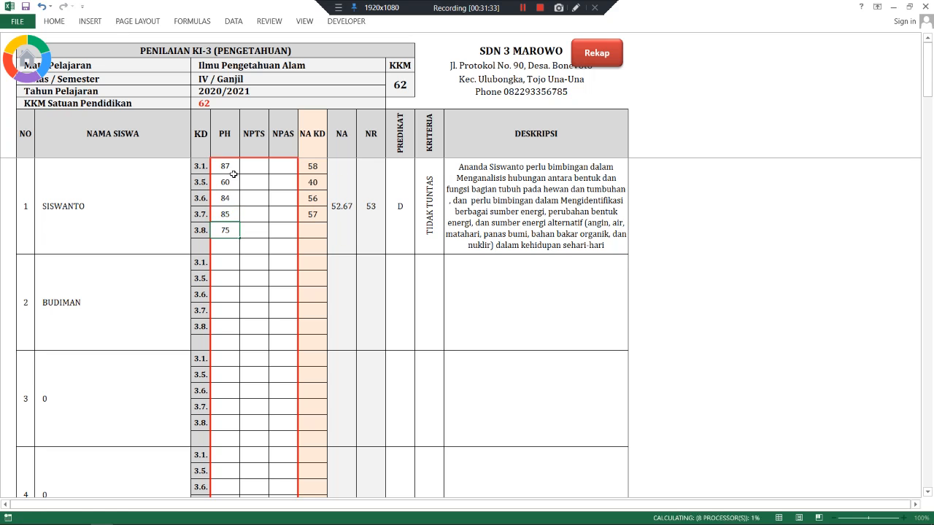
key(Return)
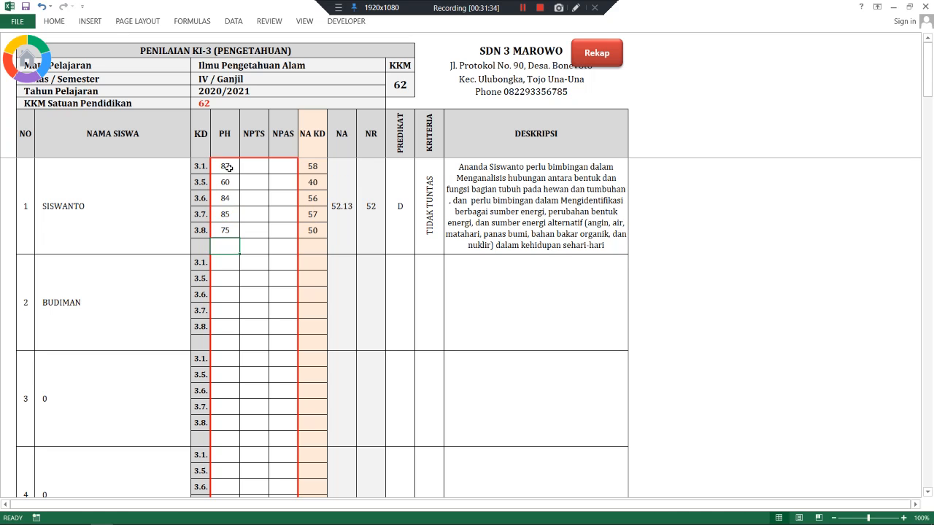
- Copy Siswanto's PH scores and paste them as values into his NPAS and Budiman's NPTS
drag(229, 167, 227, 228)
key(ctrl+c)
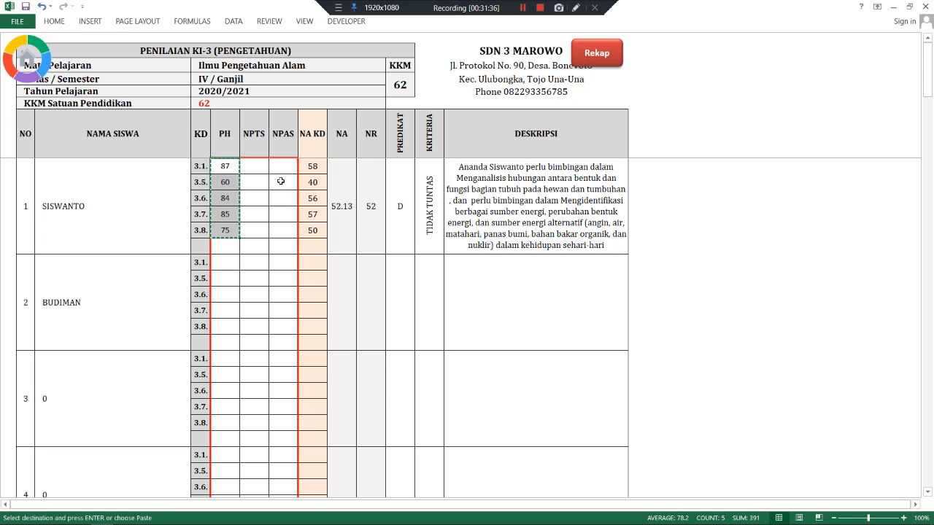
right_click(282, 171)
click(323, 223)
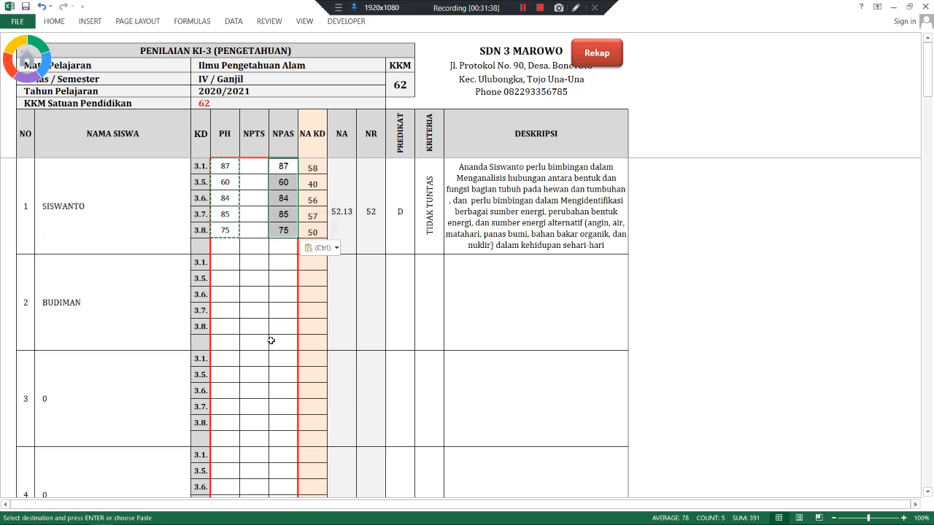
right_click(254, 264)
click(298, 315)
- Enter Budiman's PH scores 89, 65, 65 and 70
click(225, 261)
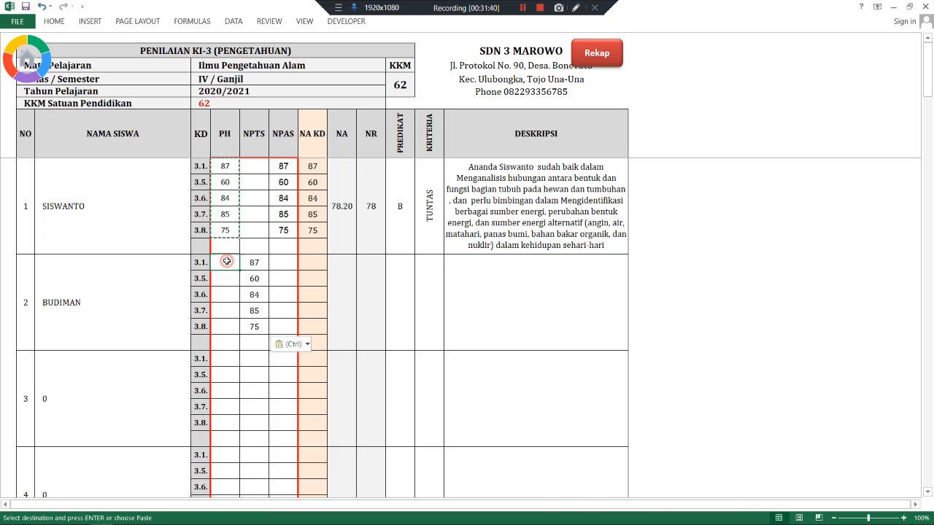
text(89)
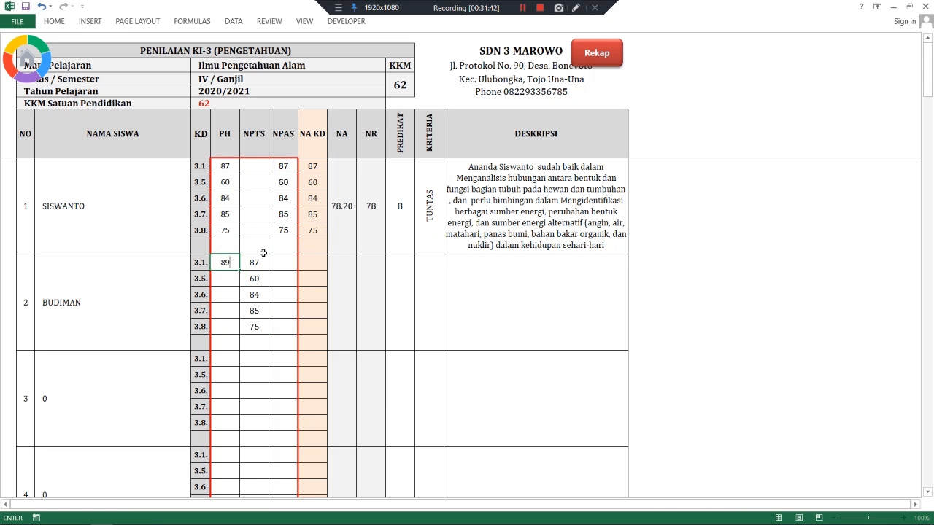
key(Return)
text(65)
key(ctrl+Return)
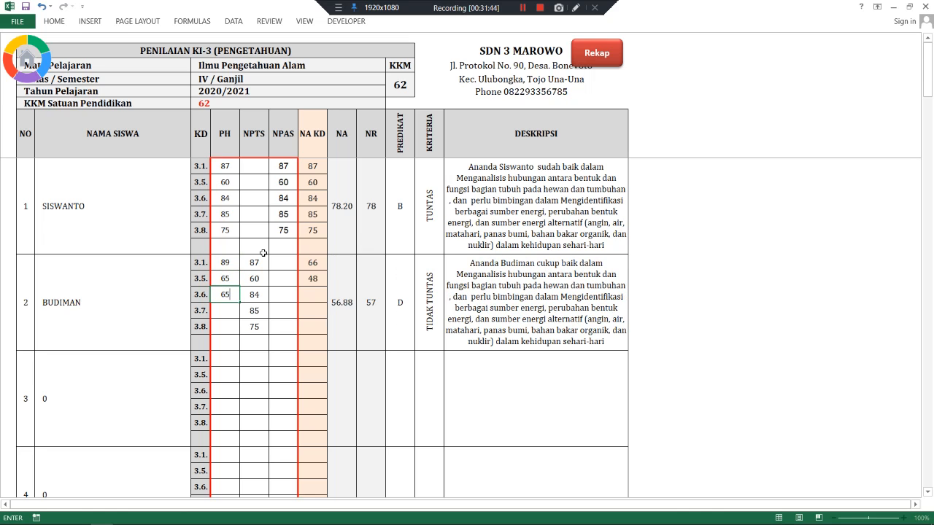
key(Return)
text(65)
key(Return)
text(6)
key(Return)
text(7)
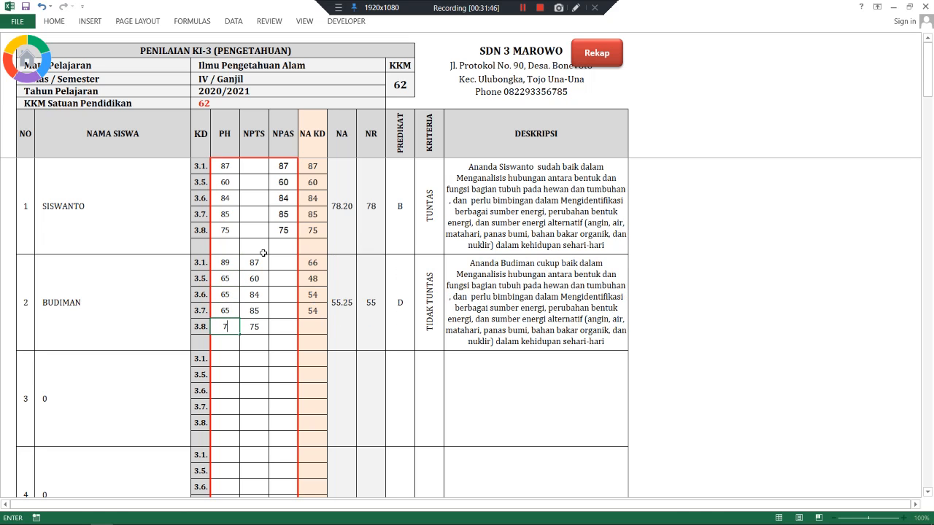
text(0)
click(285, 263)
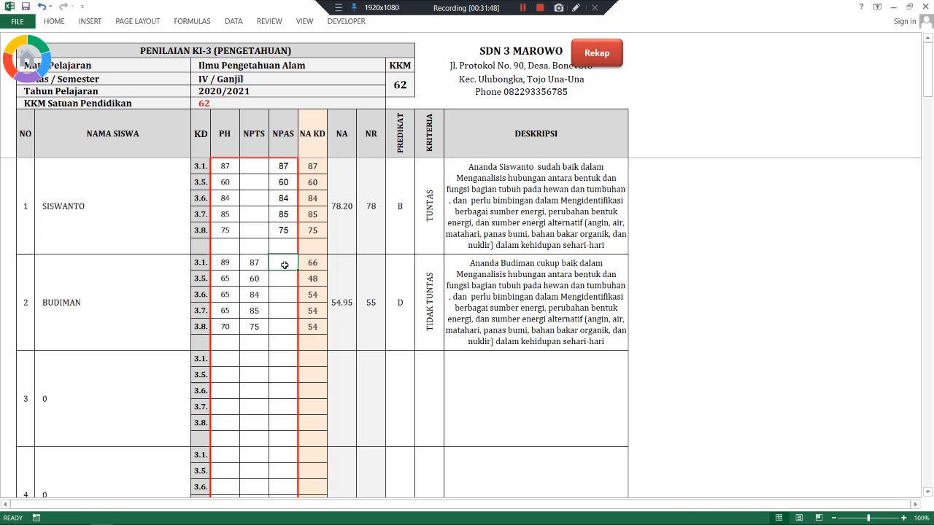
- Enter Budiman's NPAS scores 78, 87, 65, 64, 62
text(78)
key(Return)
text(87)
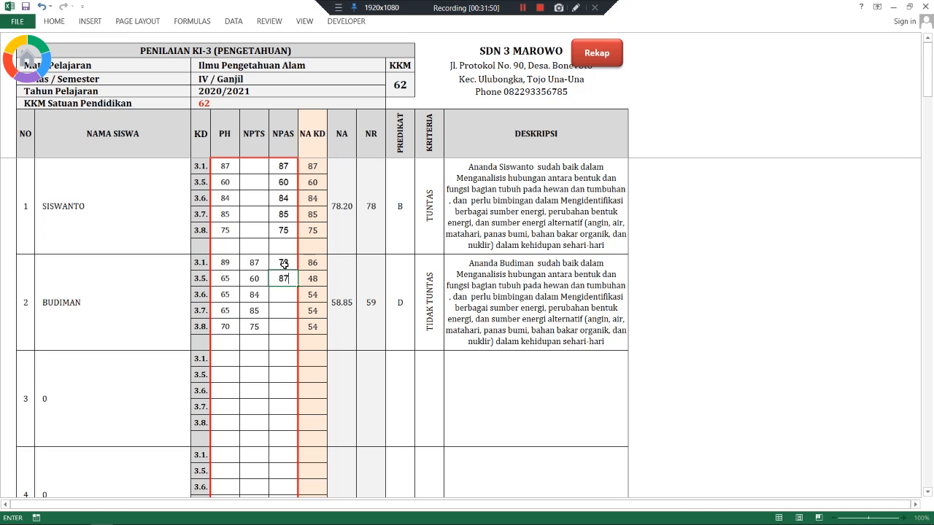
key(Return)
text(65)
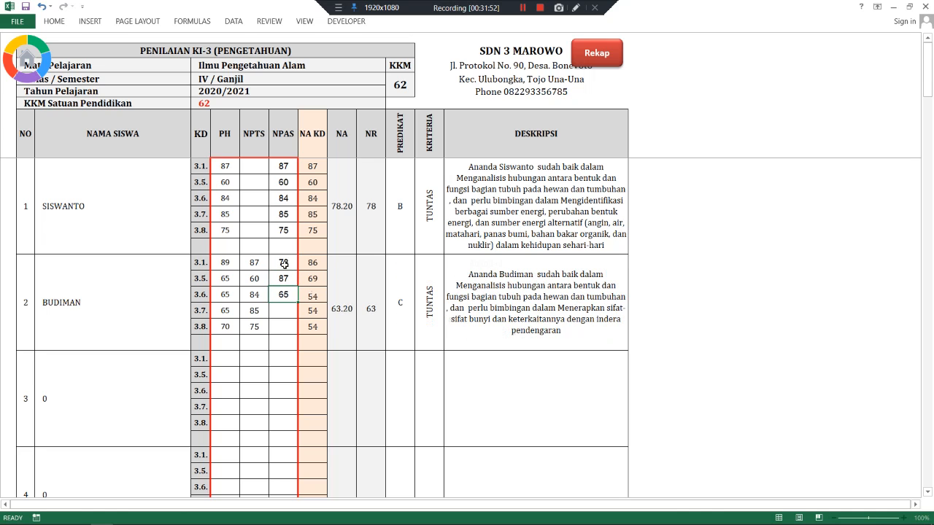
key(Return)
text(64)
key(Return)
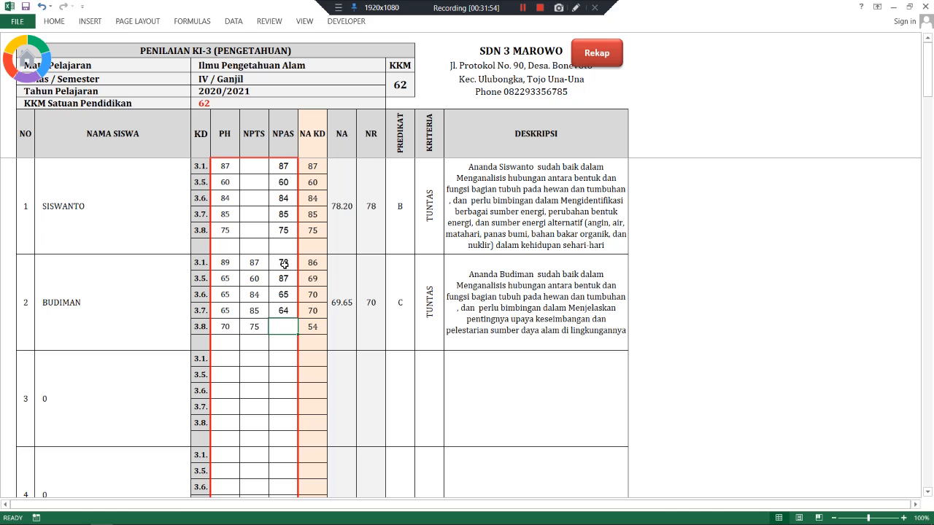
text(62)
click(248, 166)
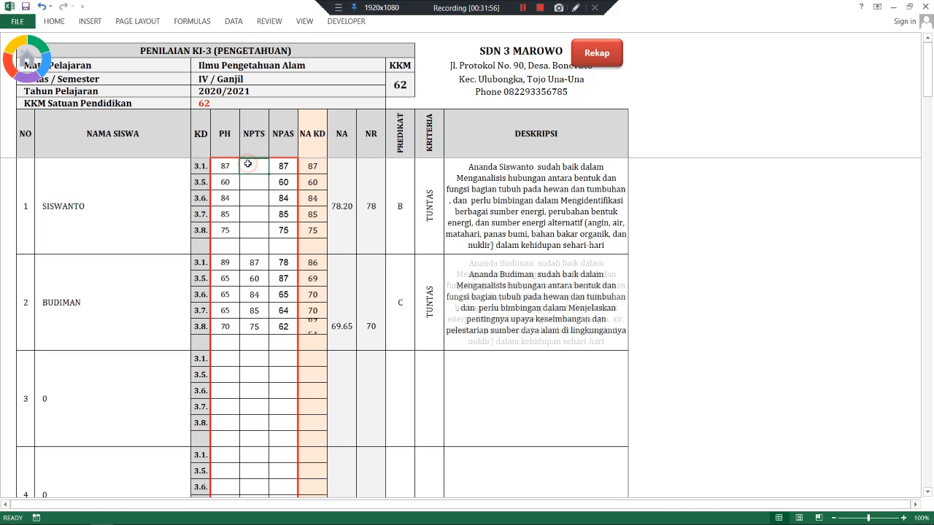
- Enter Siswanto's NPTS scores 85, 85, 75, 85, 78
text(85)
key(Return)
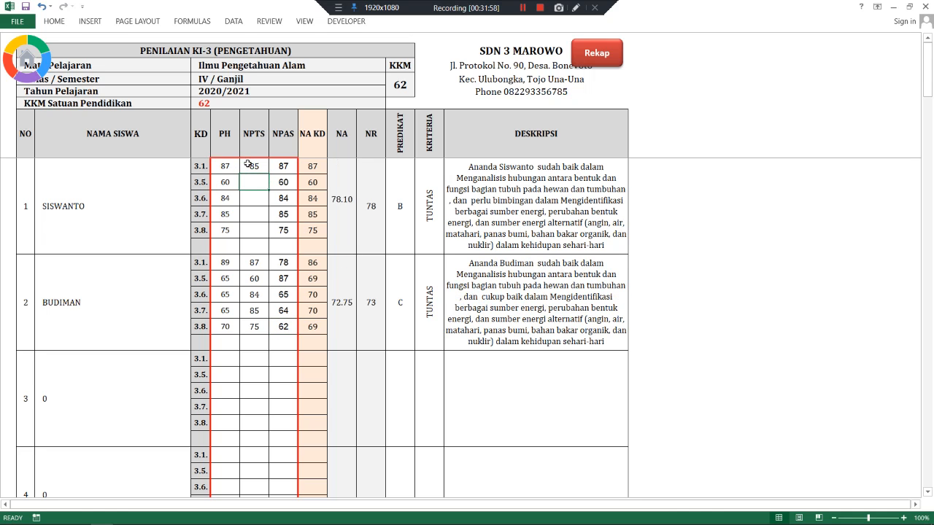
text(85)
key(Return)
text(75)
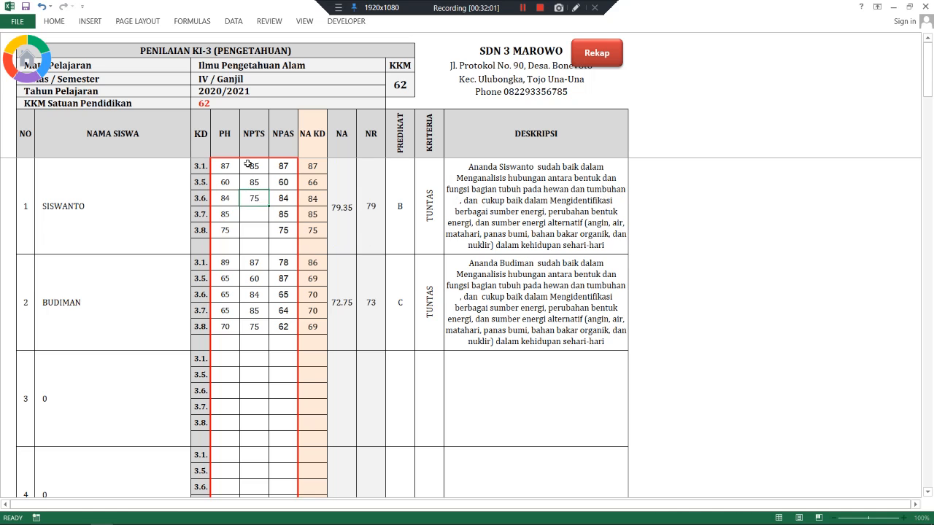
key(Return)
text(85)
key(Return)
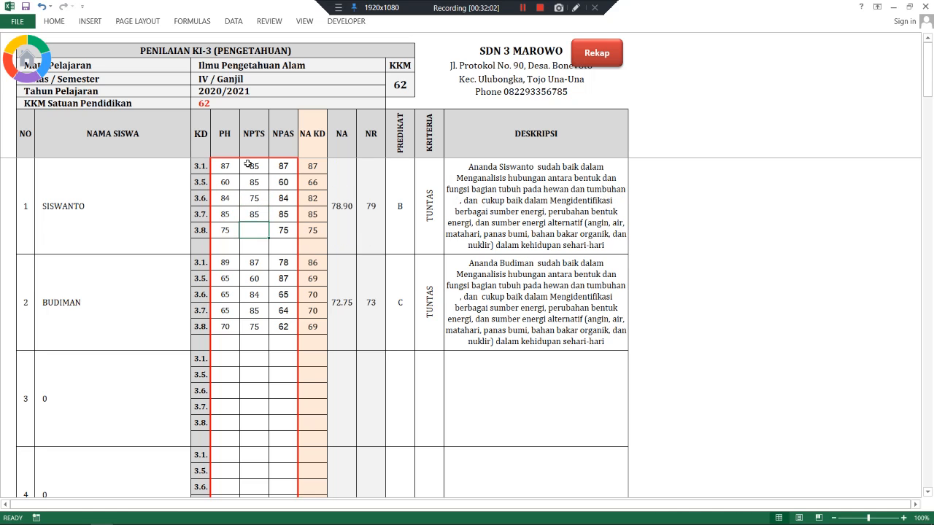
text(78)
key(Return)
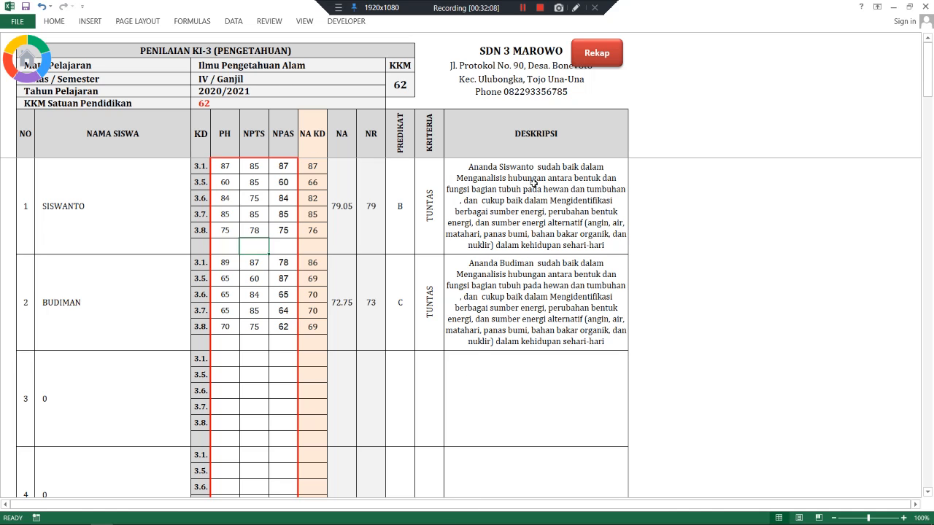
- Open the Ilmu Pengetahuan Sosial sheet and enter the first student's PH scores 65, 65, 60, 64
click(601, 55)
click(357, 256)
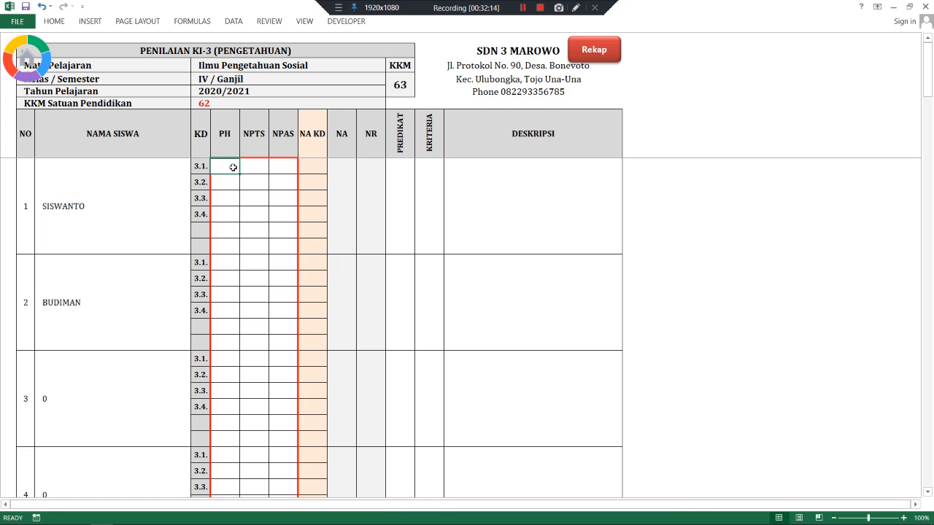
text(65)
key(Return)
text(65)
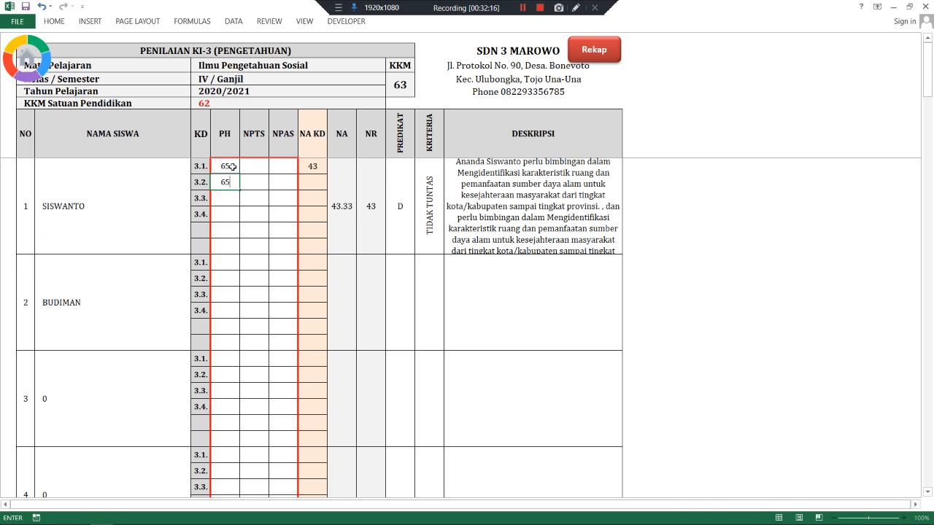
key(Return)
text(60)
key(Return)
text(64)
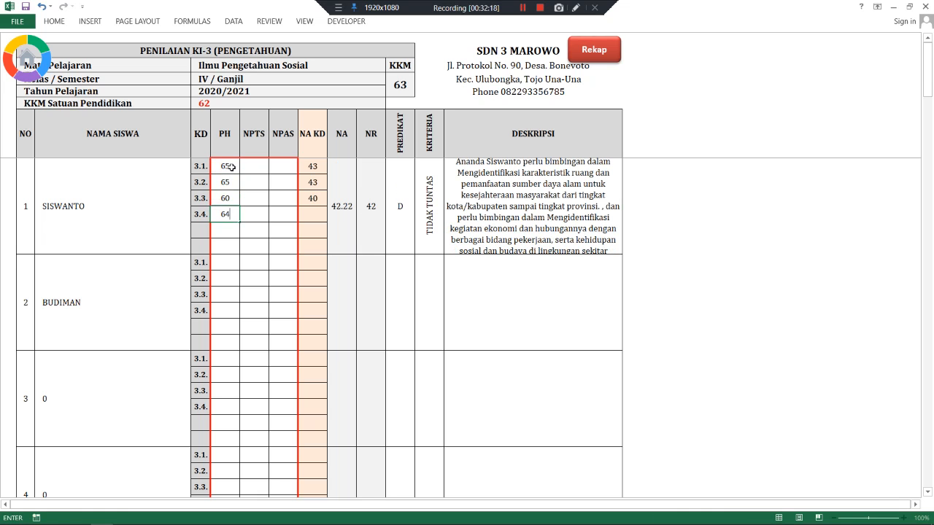
key(Return)
- Copy those PH scores and paste them as values into the first student's NPTS and the second student's PH and NPAS
drag(228, 167, 234, 214)
key(ctrl+c)
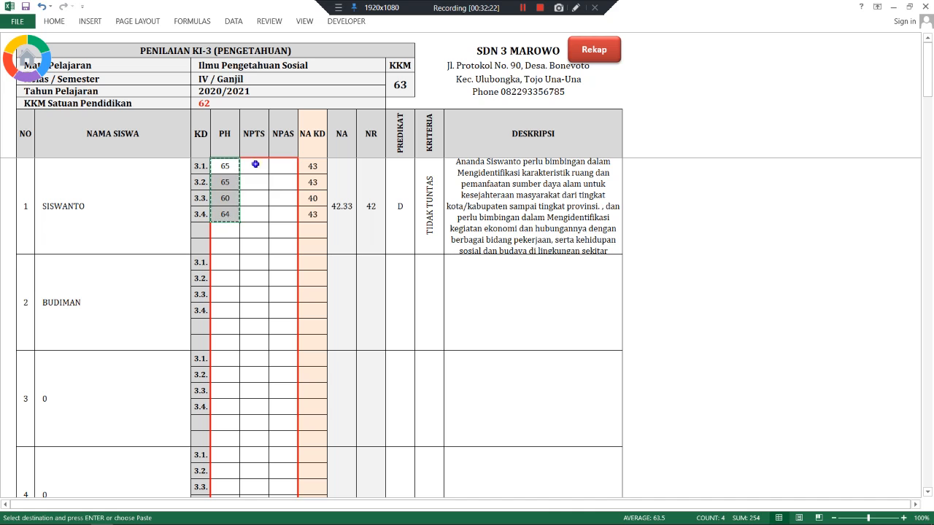
right_click(255, 165)
click(297, 219)
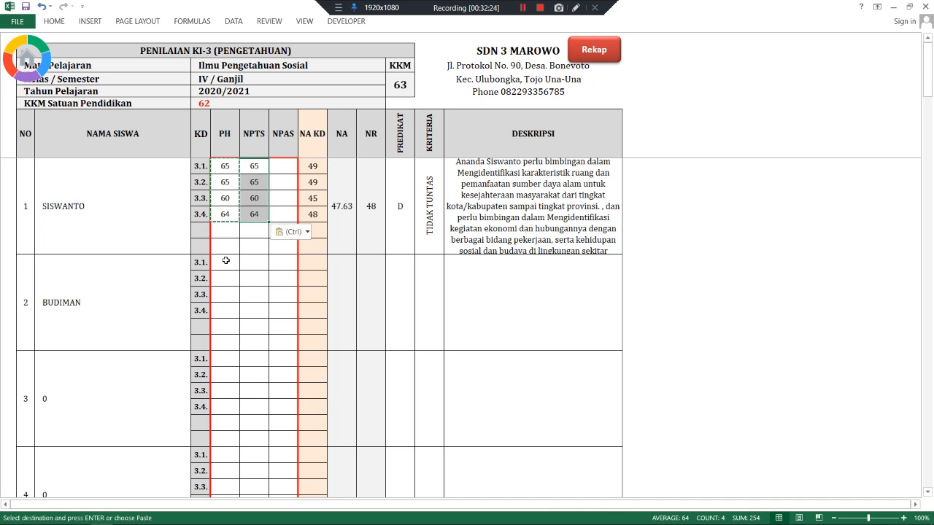
right_click(226, 260)
click(267, 313)
right_click(271, 264)
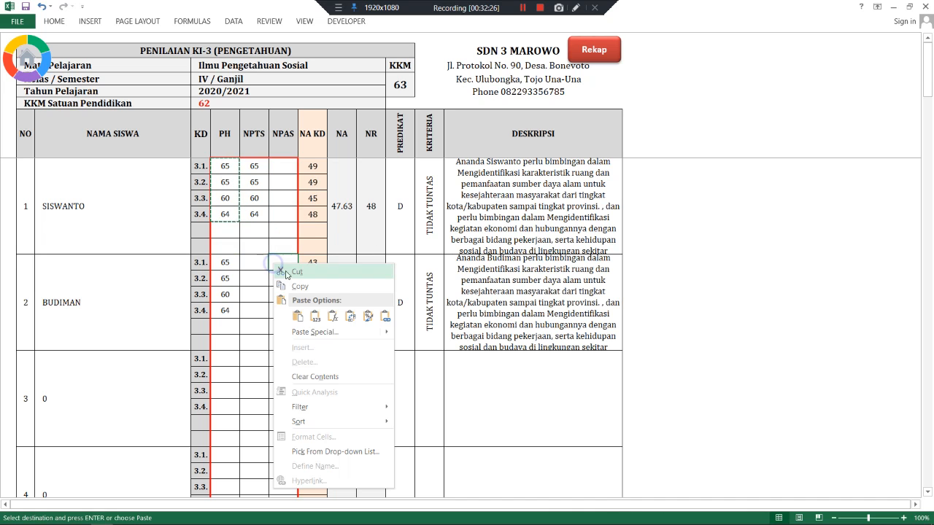
click(309, 315)
- Enter the first student's NPAS scores 70, 85, 86, 84
click(289, 163)
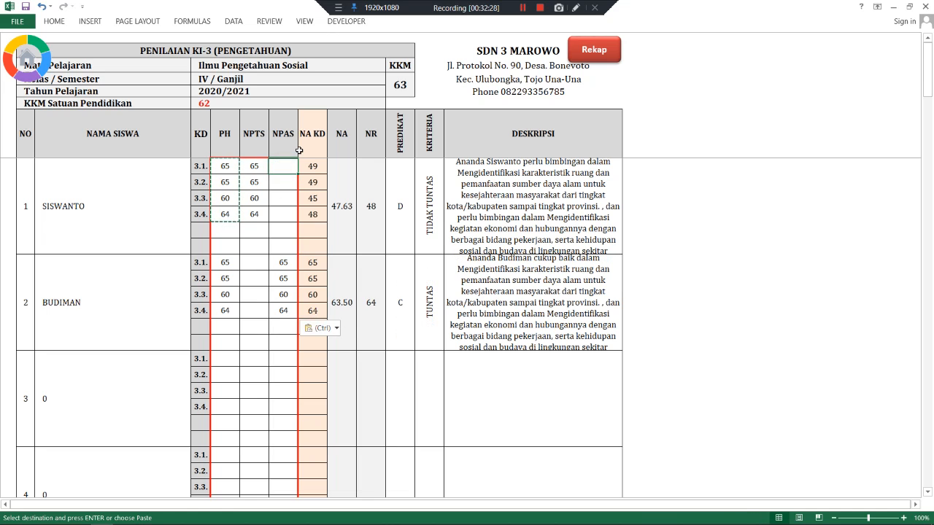
text(70)
key(Return)
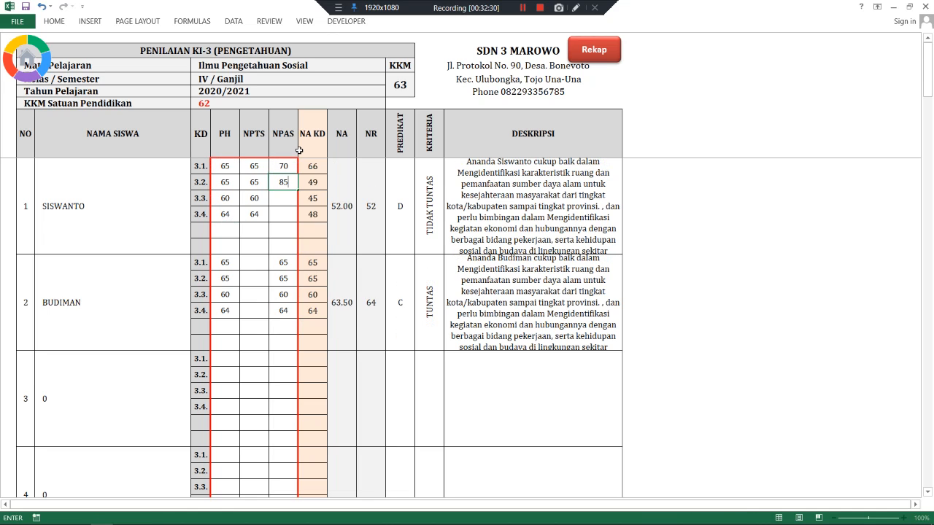
text(85)
key(Return)
text(86)
key(Return)
text(84)
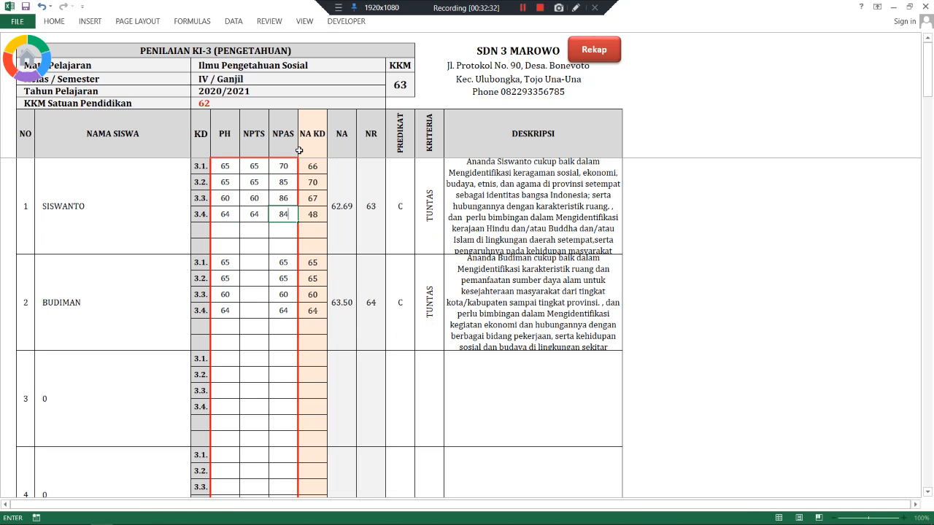
key(Return)
- Enter the second student's NPTS scores 70, 85, 85, 95
click(256, 264)
text(7)
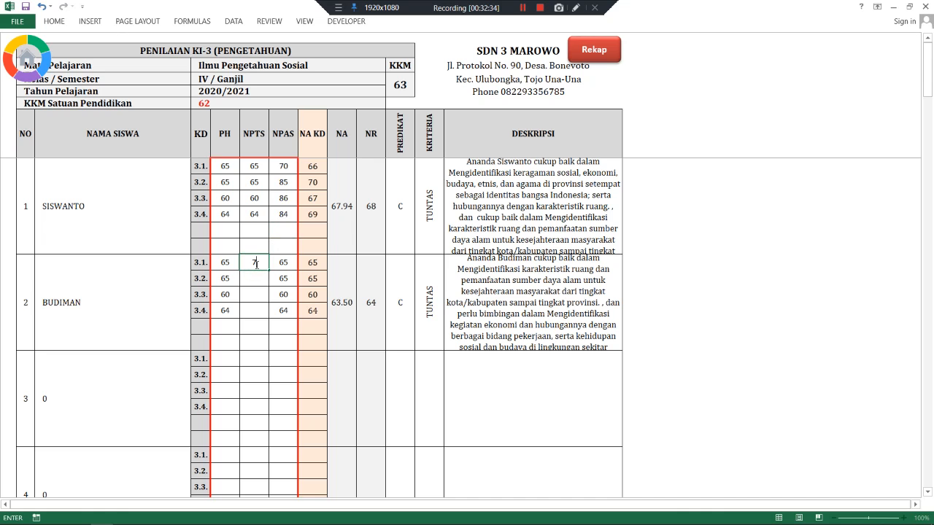
text(0)
key(Return)
text(85)
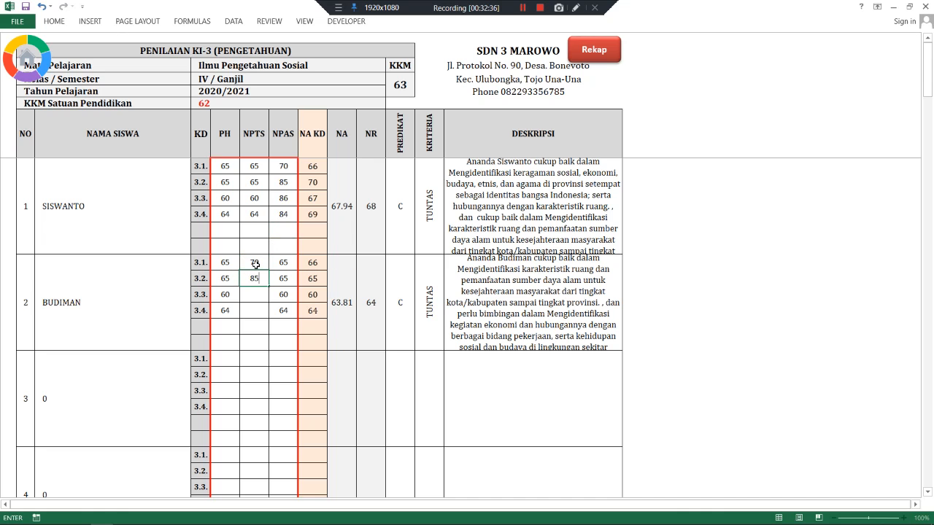
key(Return)
text(85)
key(Return)
text(95)
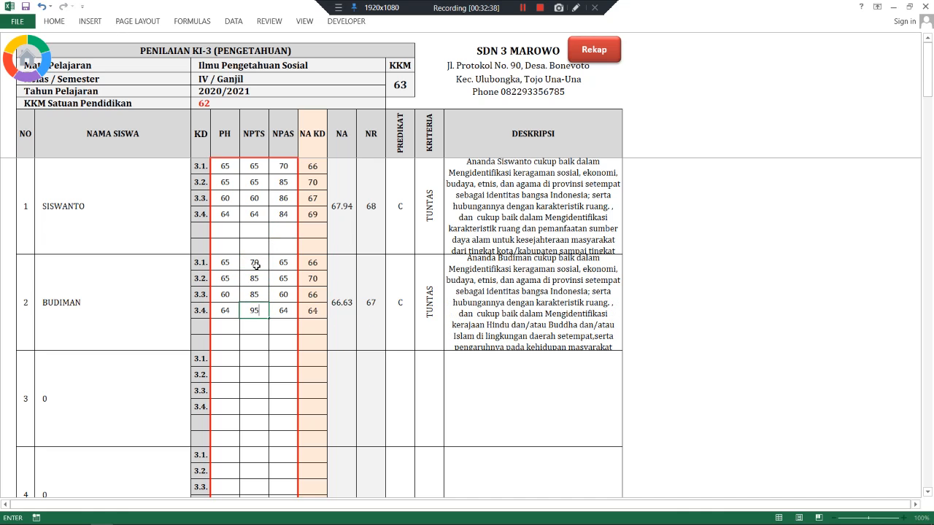
key(ctrl+Return)
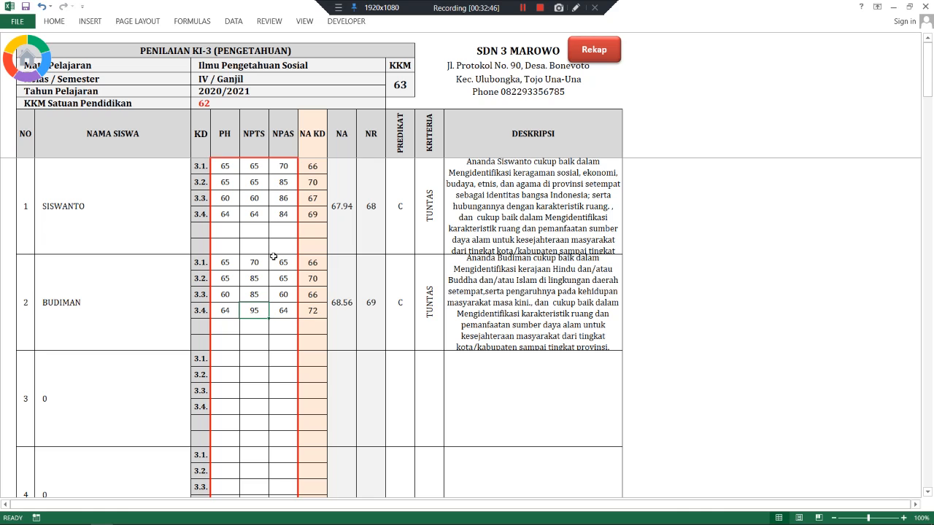
click(595, 52)
- Open the Seni Budaya dan Prakarya sheet and enter the first student's PH scores, starting 85, 84, 75
click(344, 291)
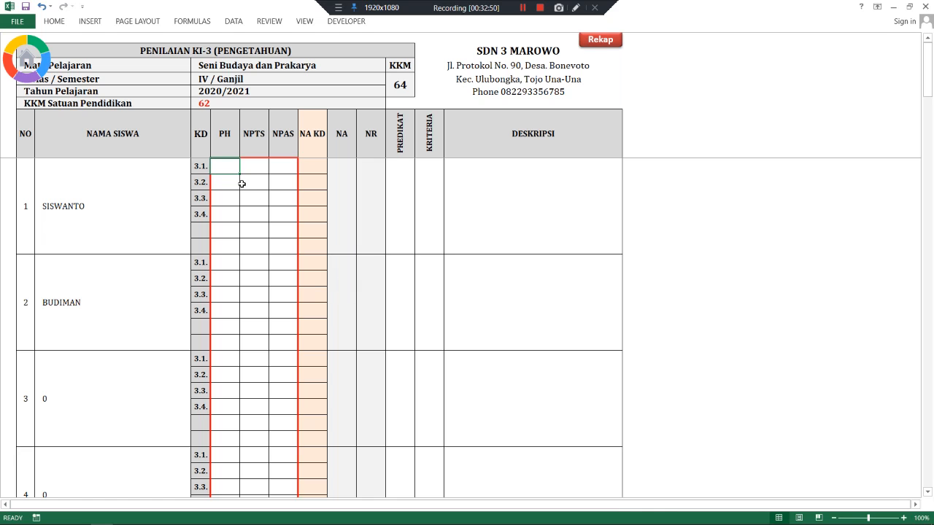
text(85)
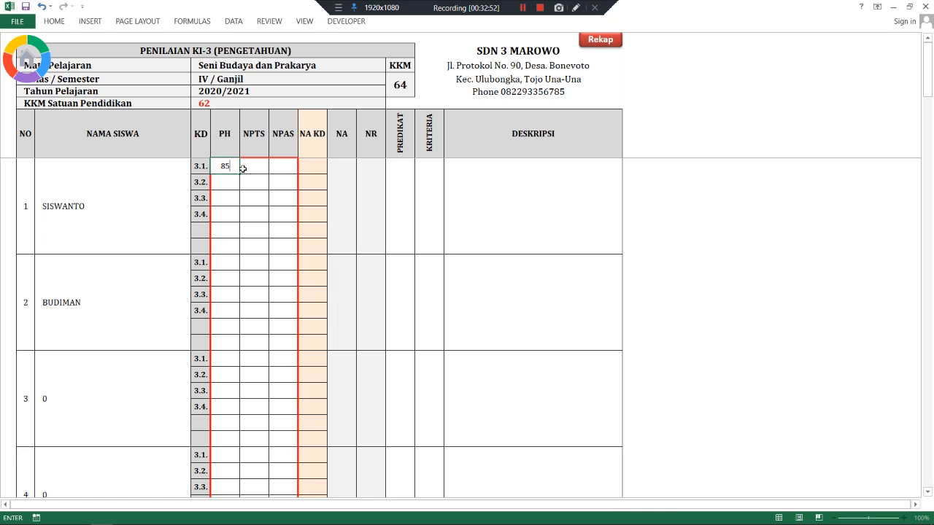
key(Return)
text(84)
key(Return)
text(75)
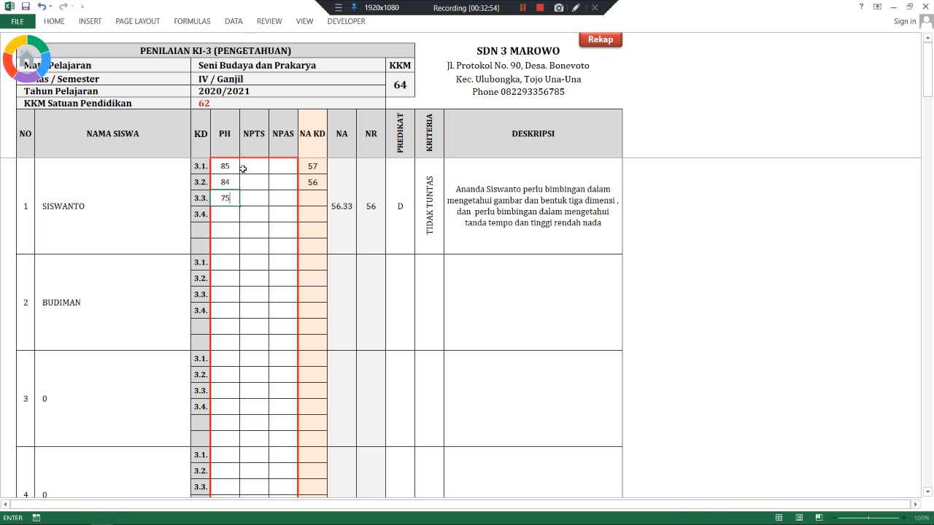
key(Return)
text(76)
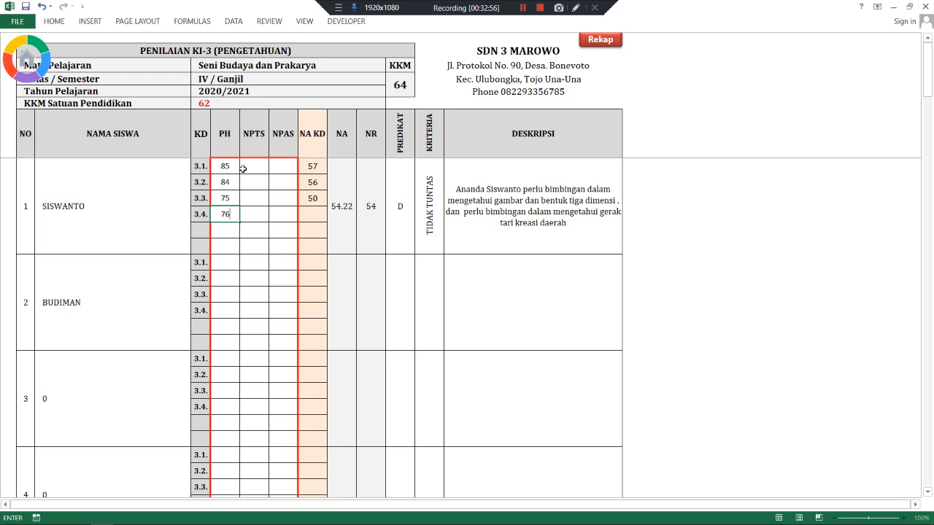
- Paste the first student's PH scores as values into their NPAS and the second student's NPAS and NPTS
drag(227, 166, 226, 211)
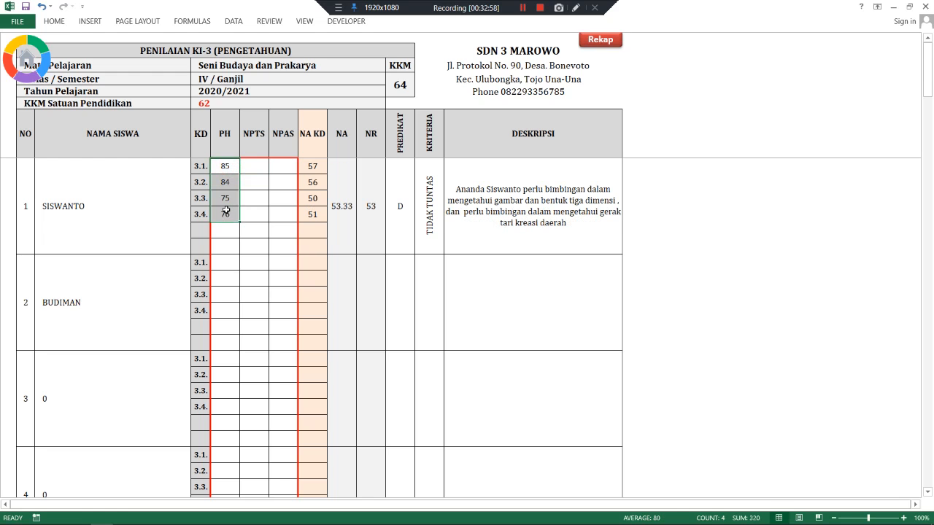
key(ctrl+c)
right_click(277, 169)
click(294, 221)
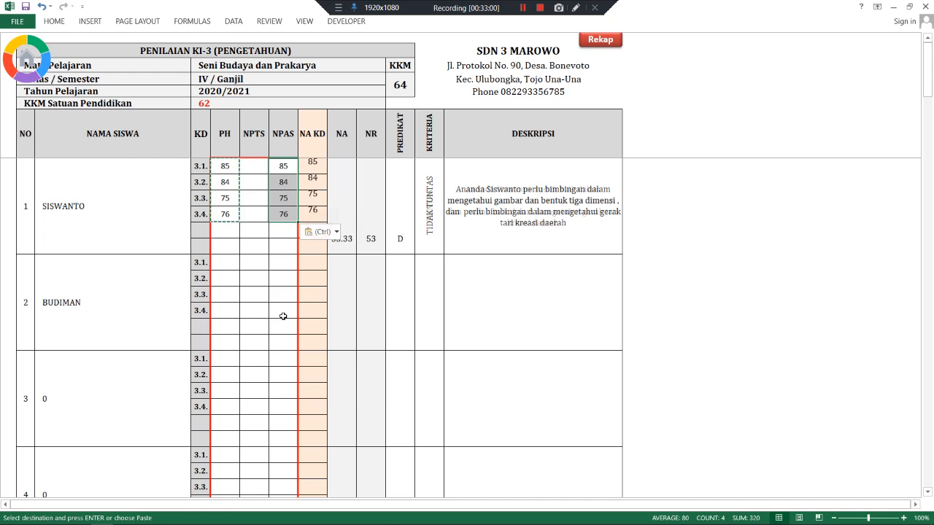
right_click(282, 260)
click(321, 310)
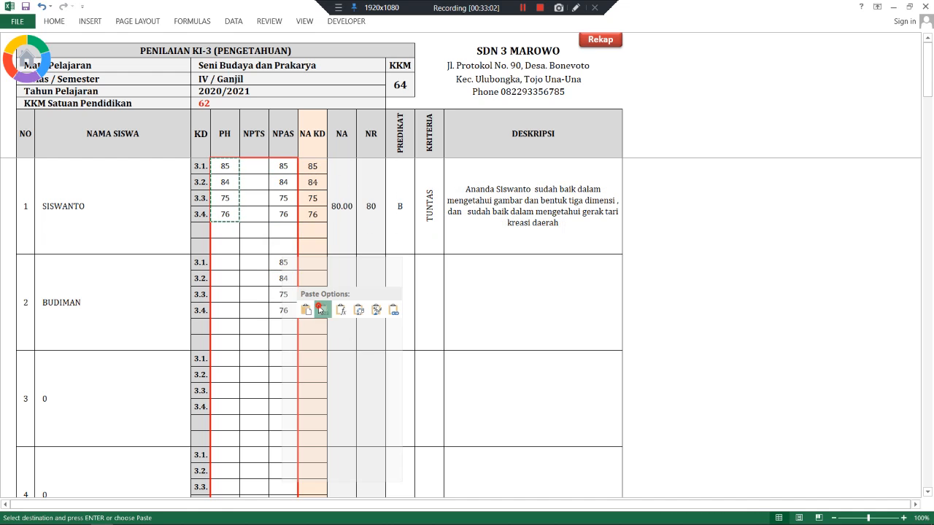
right_click(248, 261)
click(289, 310)
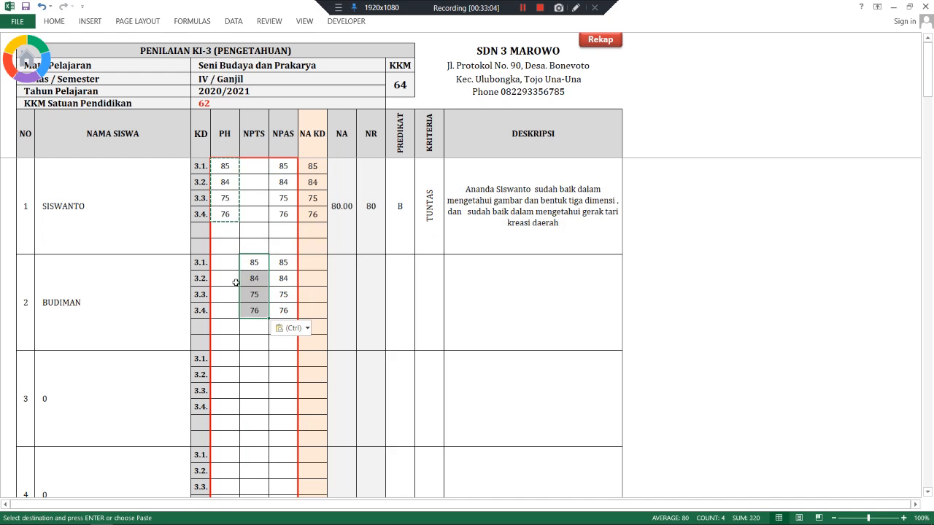
- Enter the second student's PH scores 80, 85, 70, 70
click(224, 263)
text(80)
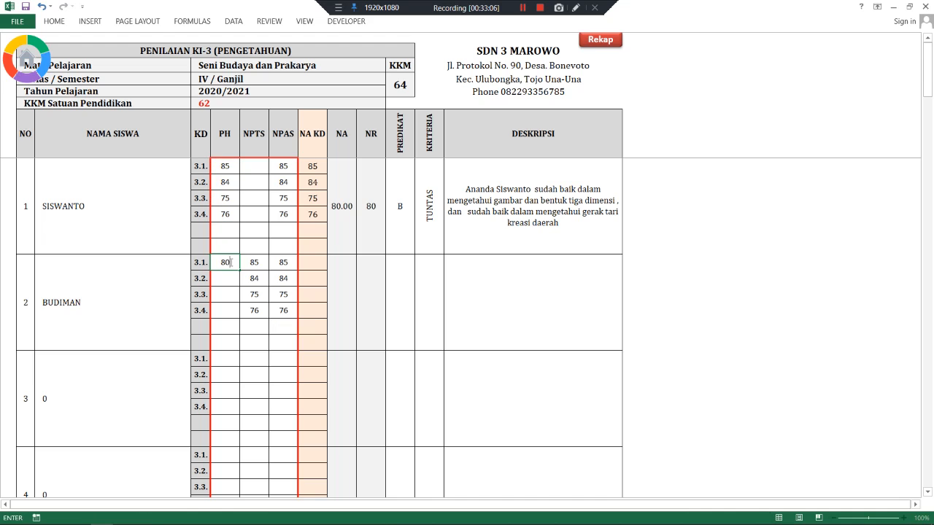
key(Return)
text(85)
key(Return)
text(70)
key(Return)
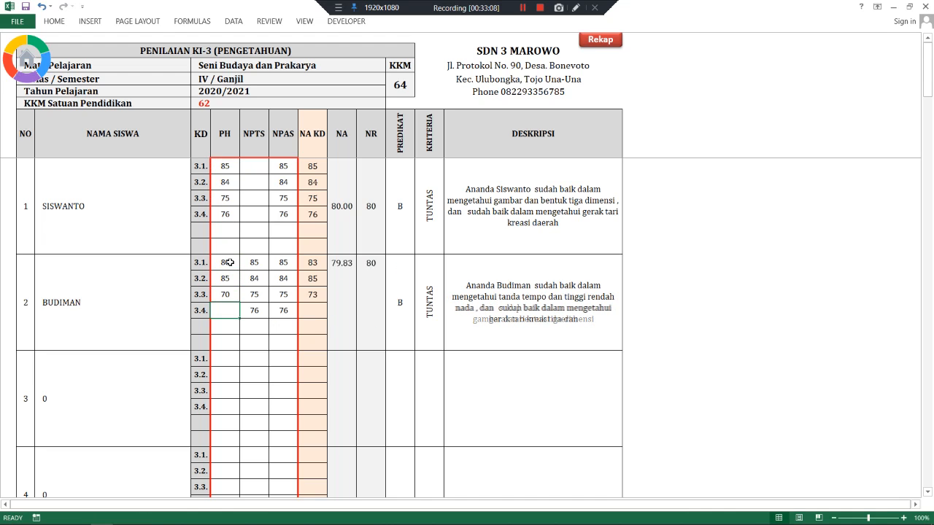
text(70)
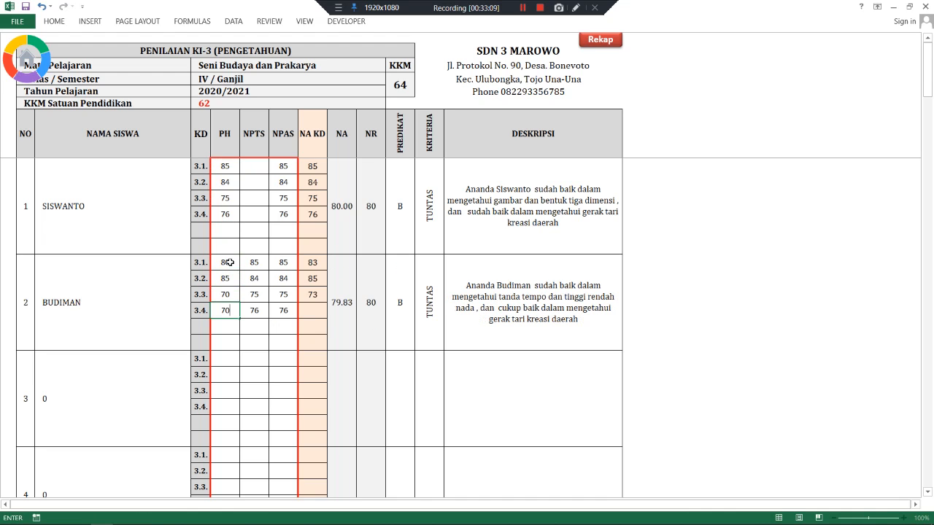
- Enter the first student's NPTS scores 99, 98, 87, 90
click(258, 170)
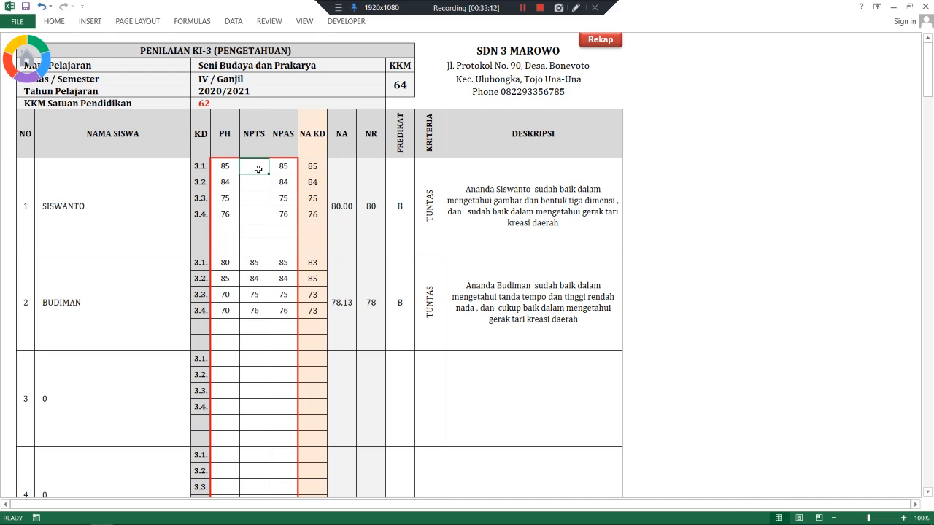
text(99)
key(Return)
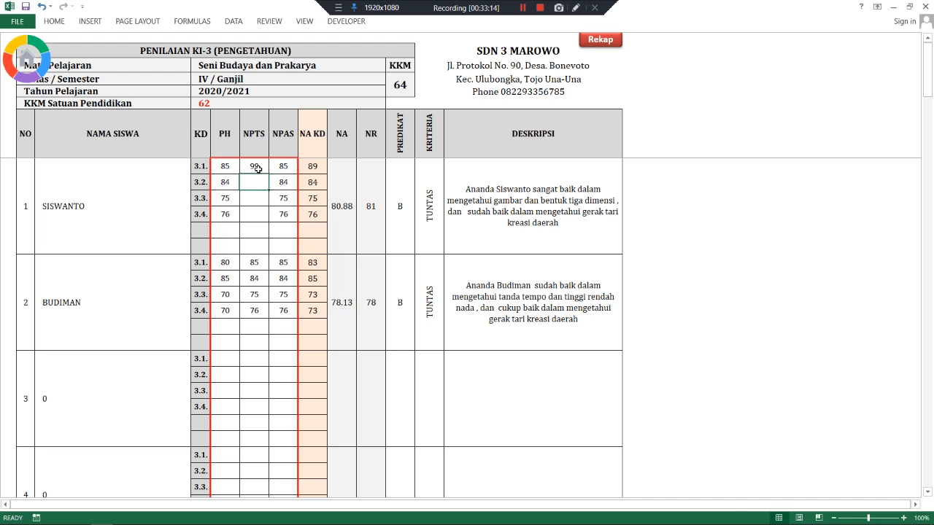
text(98)
key(Return)
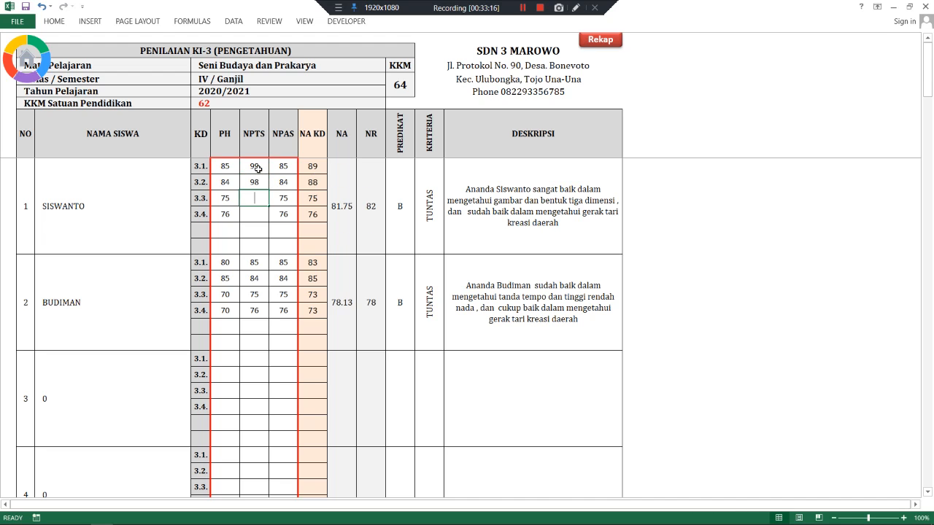
text(87)
key(Return)
text(90)
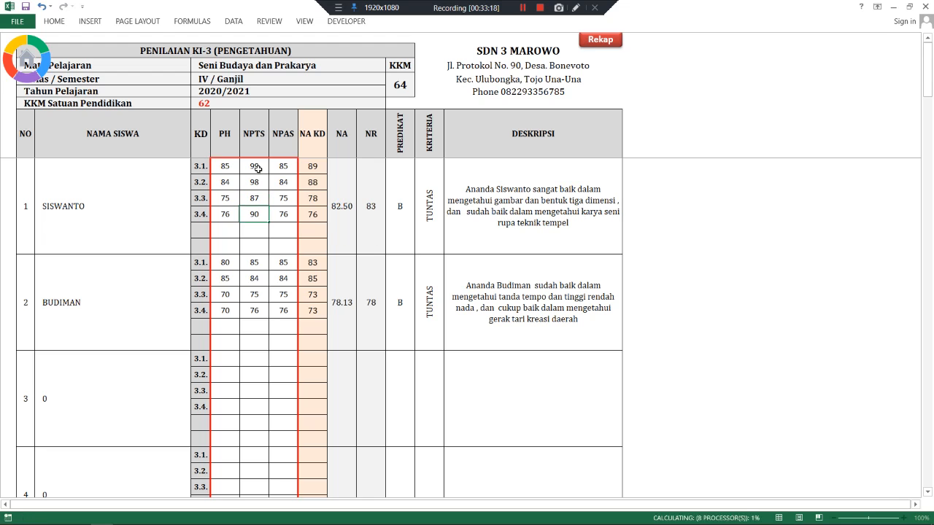
key(Return)
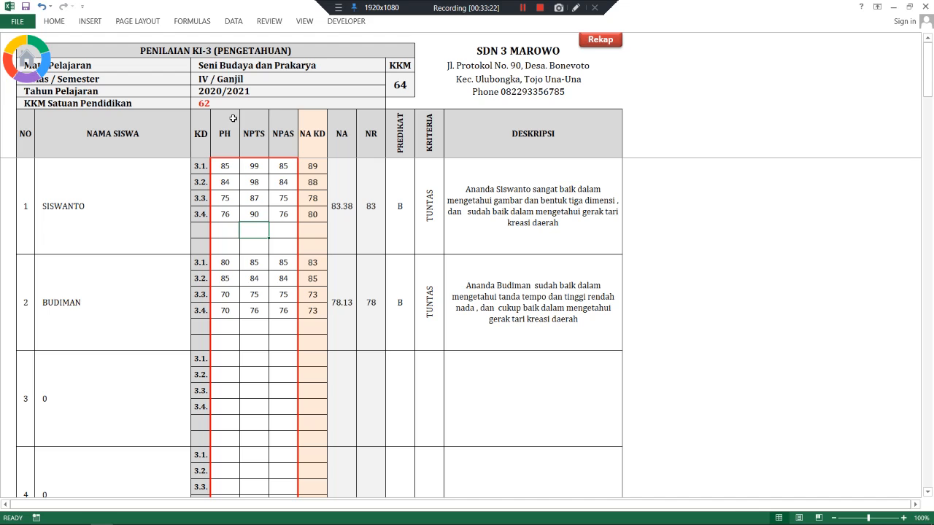
click(595, 44)
- Open the PJOK sheet and enter the first student's PH scores 90, 92, 94
click(359, 319)
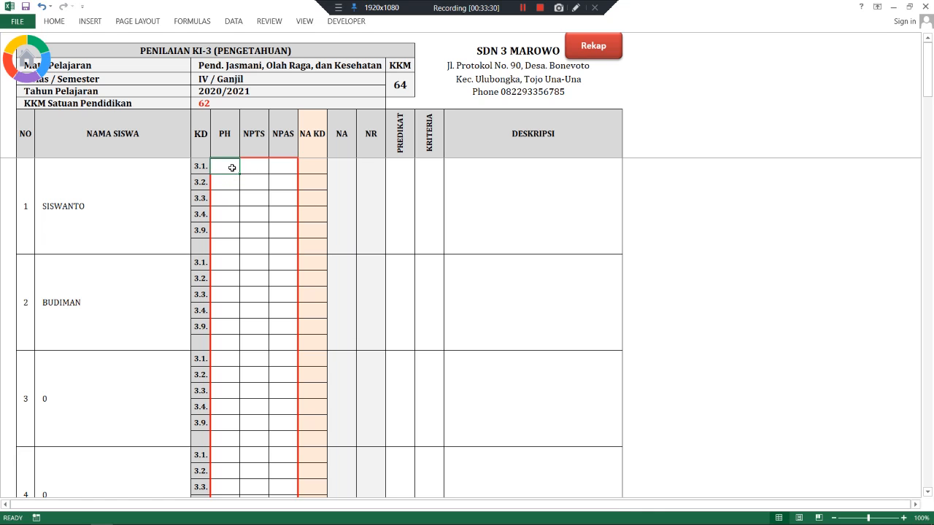
text(8)
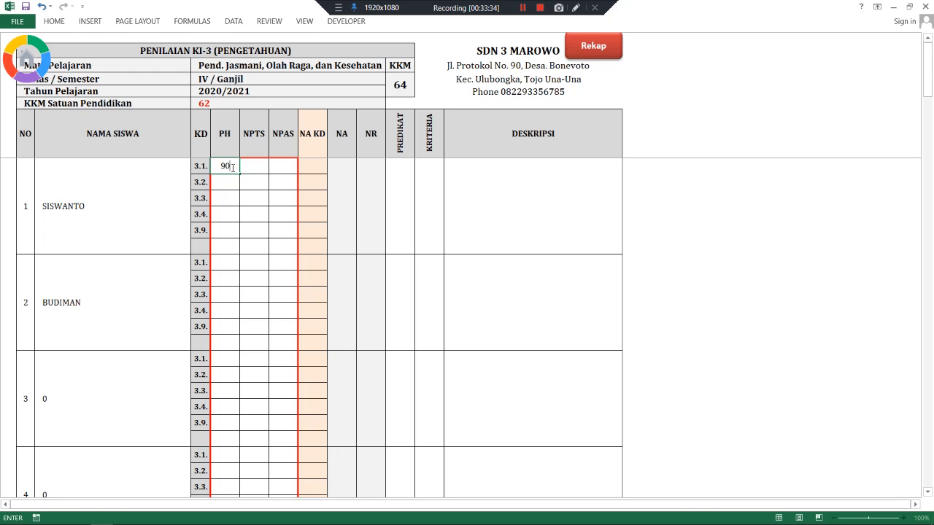
text(91)
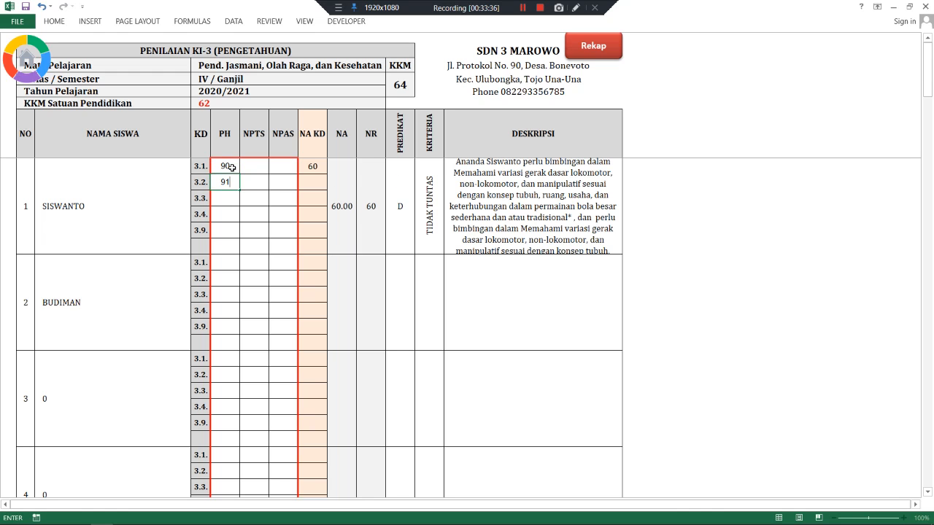
key(Return)
text(92)
key(Return)
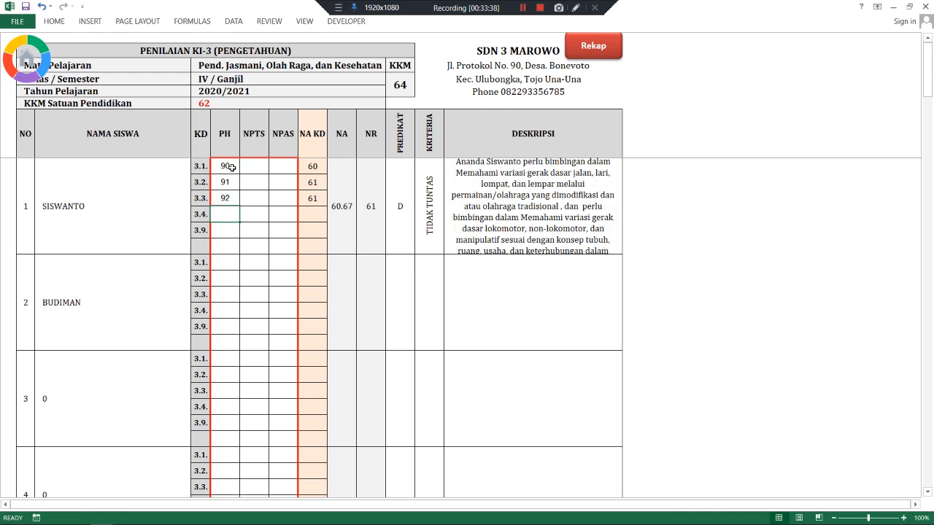
text(93)
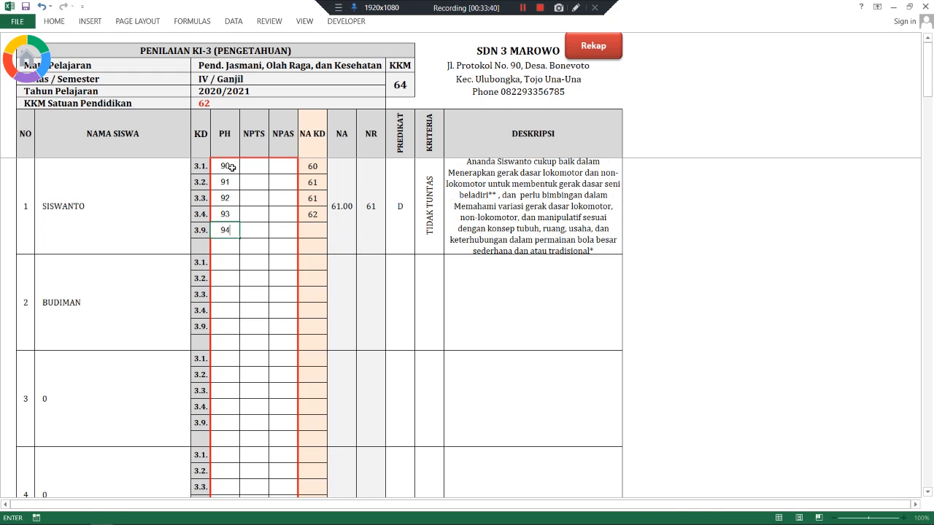
key(Return)
- Paste the first student's PH scores as values into their NPTS and NPAS columns
drag(231, 167, 227, 229)
key(ctrl+c)
click(255, 166)
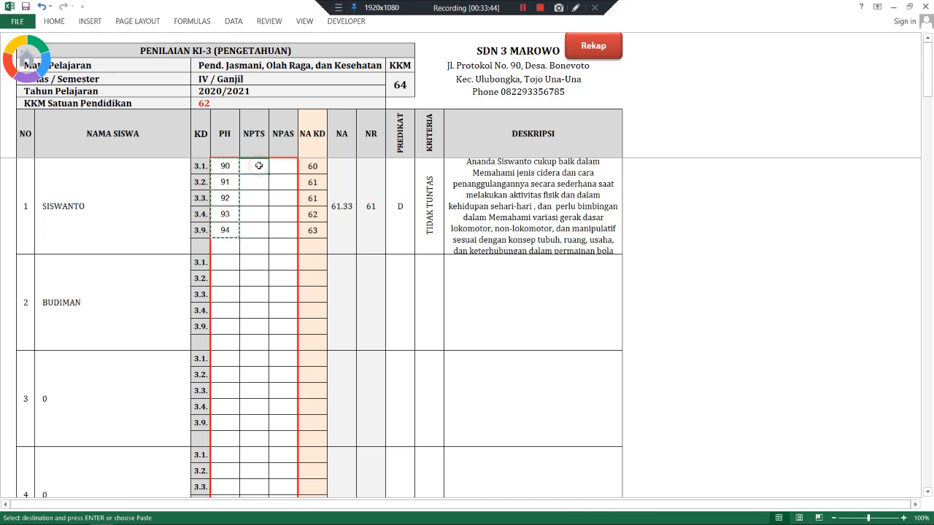
right_click(259, 166)
click(300, 218)
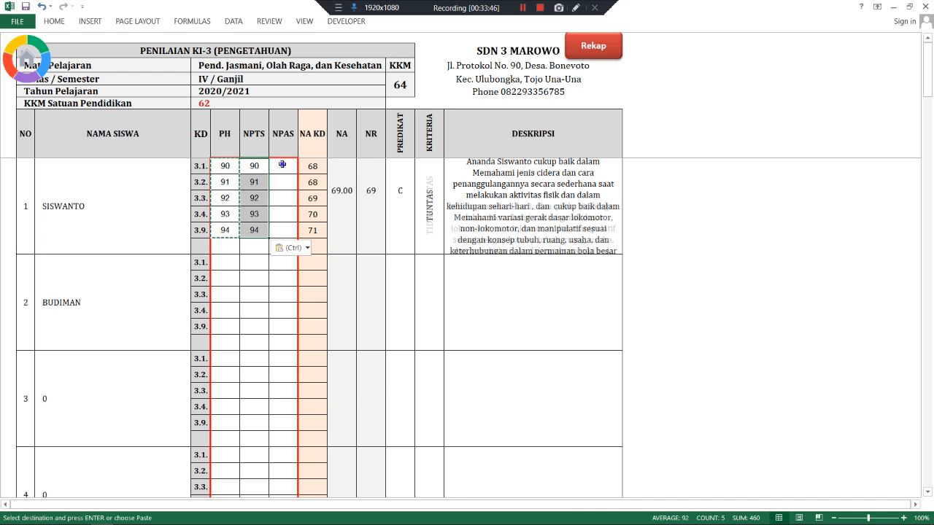
right_click(285, 167)
click(323, 218)
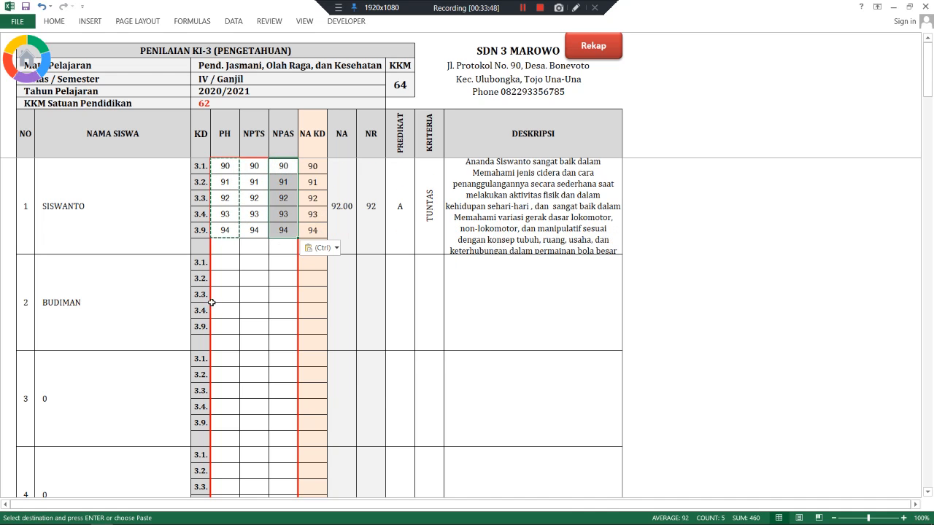
- Enter the second student's PH scores 75, 76, 75, 76
click(225, 263)
text(7)
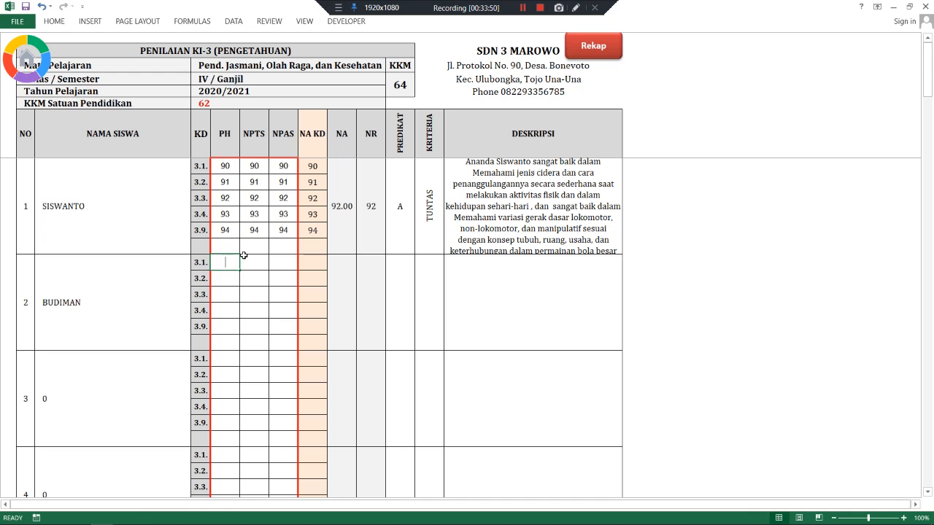
text(5)
key(Return)
text(76)
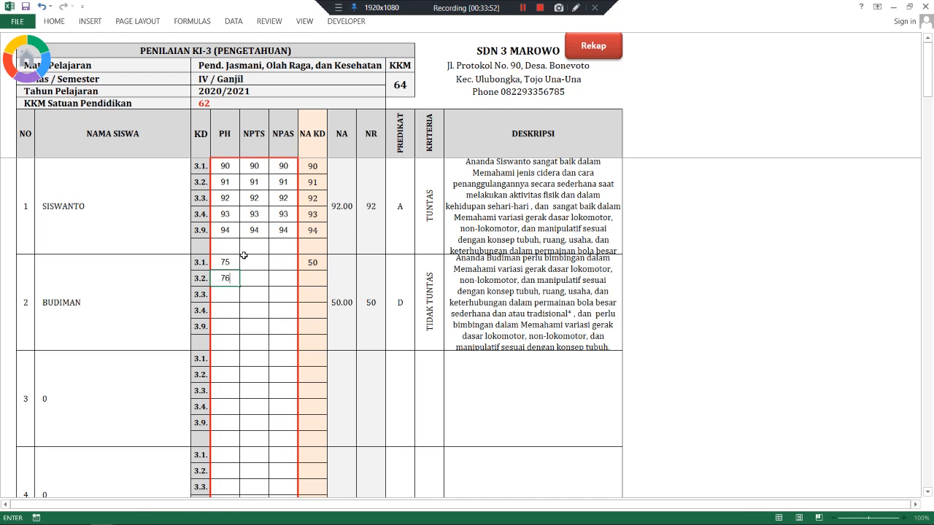
key(Return)
text(75)
key(Return)
key(Return)
text(76)
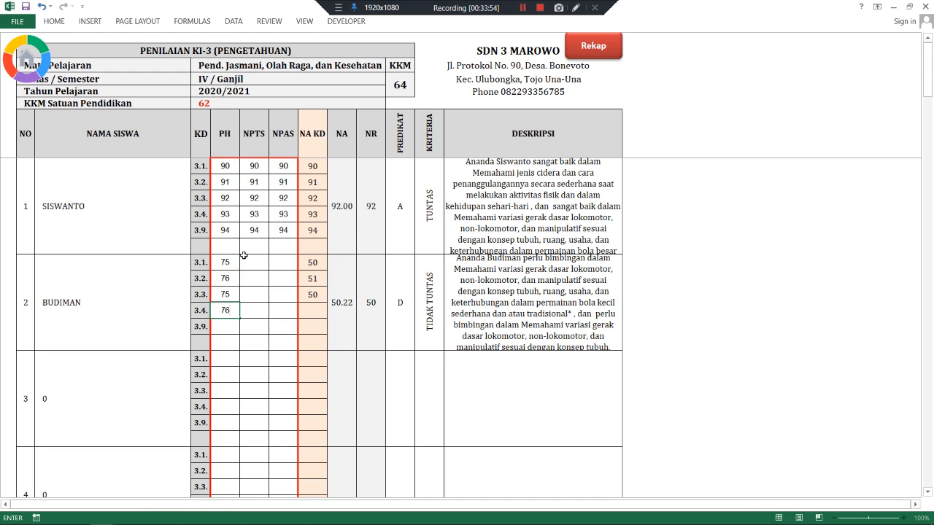
key(Return)
text(80)
key(Return)
- Paste the second student's PH scores as values into their NPTS and NPAS columns
drag(217, 263, 221, 327)
key(ctrl+c)
right_click(246, 261)
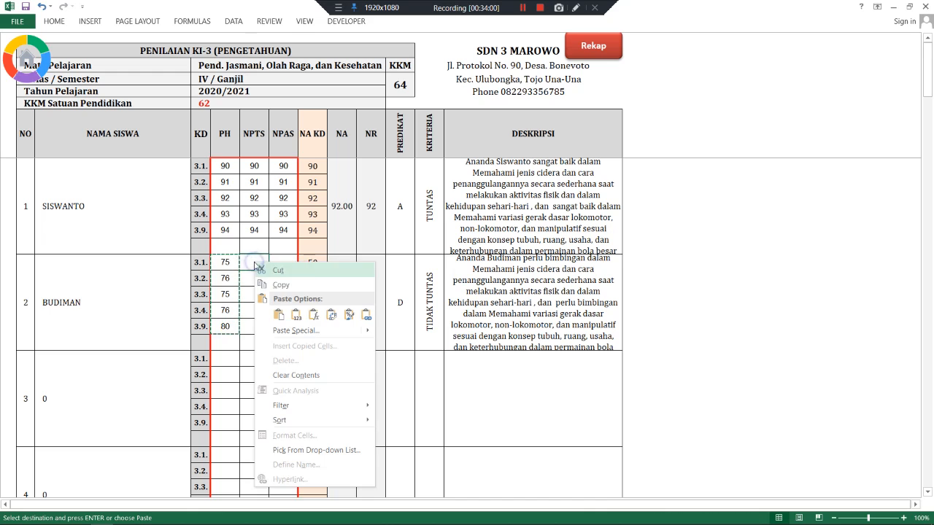
click(298, 314)
right_click(283, 262)
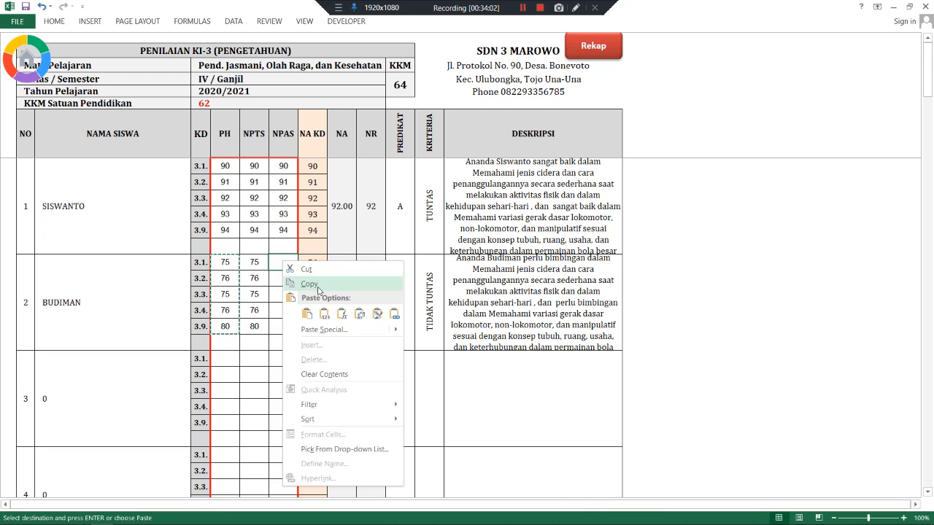
click(324, 313)
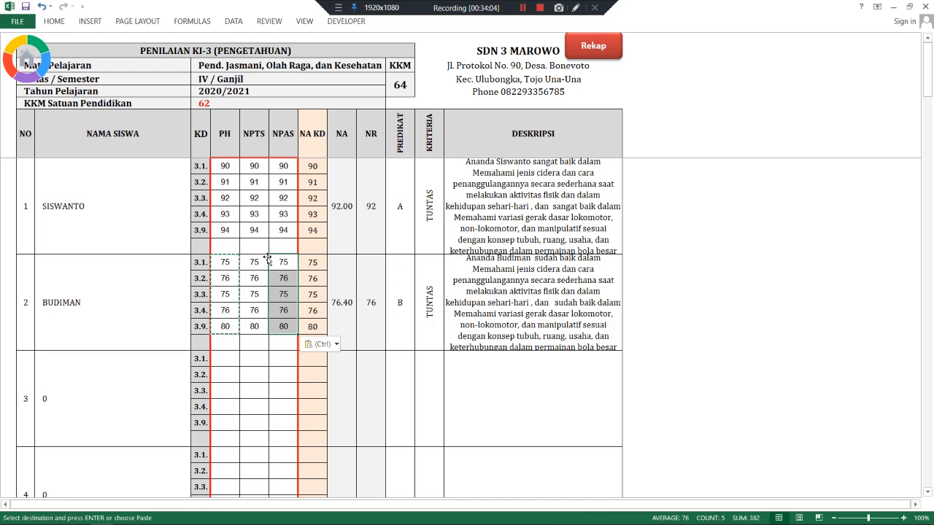
- Check the students' scores on the Mulok Pertanian grade sheet
click(610, 46)
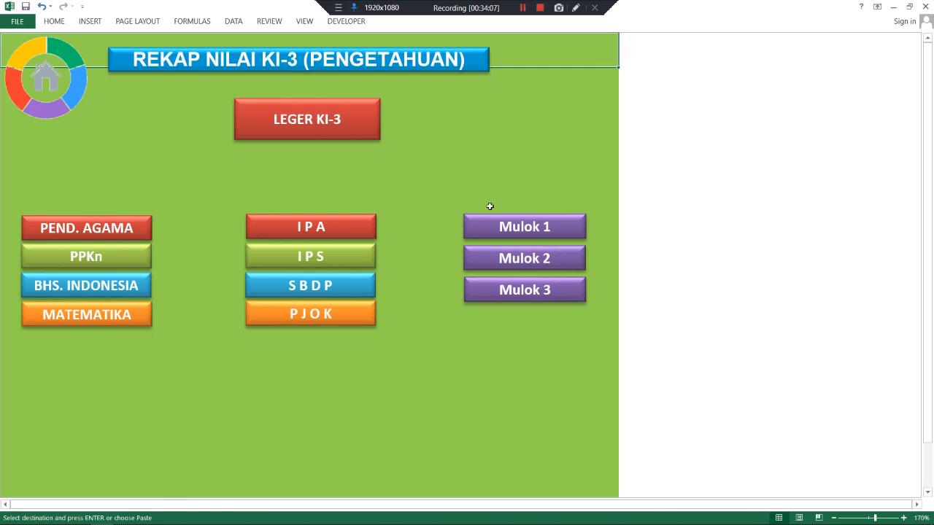
click(361, 315)
click(586, 57)
click(540, 223)
click(247, 175)
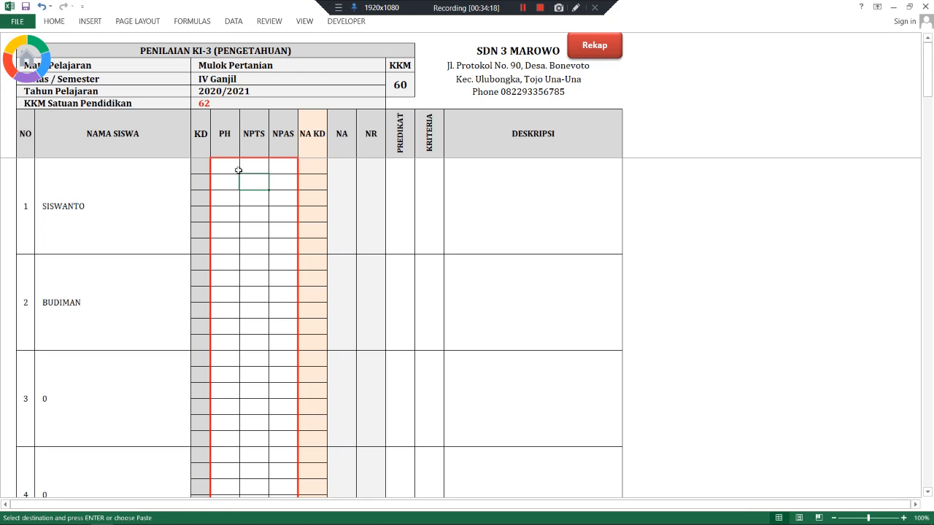
click(236, 169)
- Open the LEGER KI-3 grade ledger from the KI-3 recap menu and scroll through it
click(595, 54)
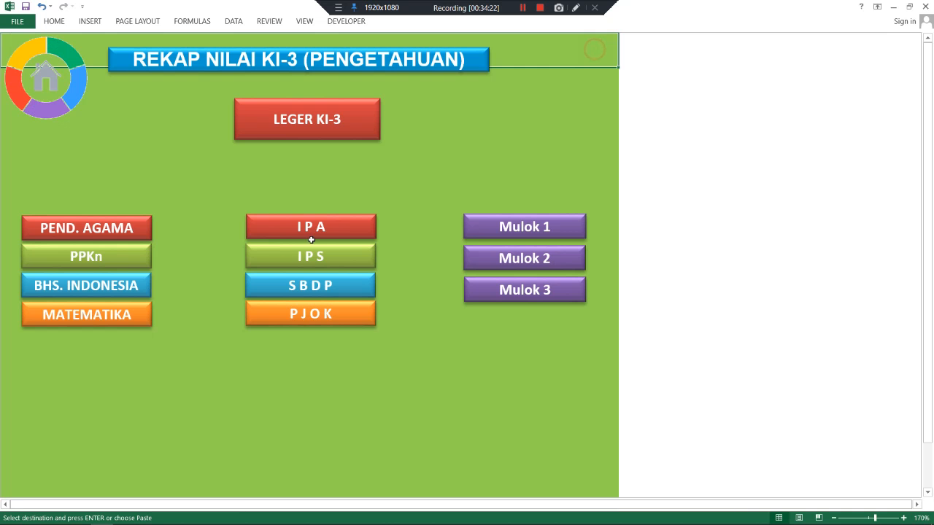
click(306, 123)
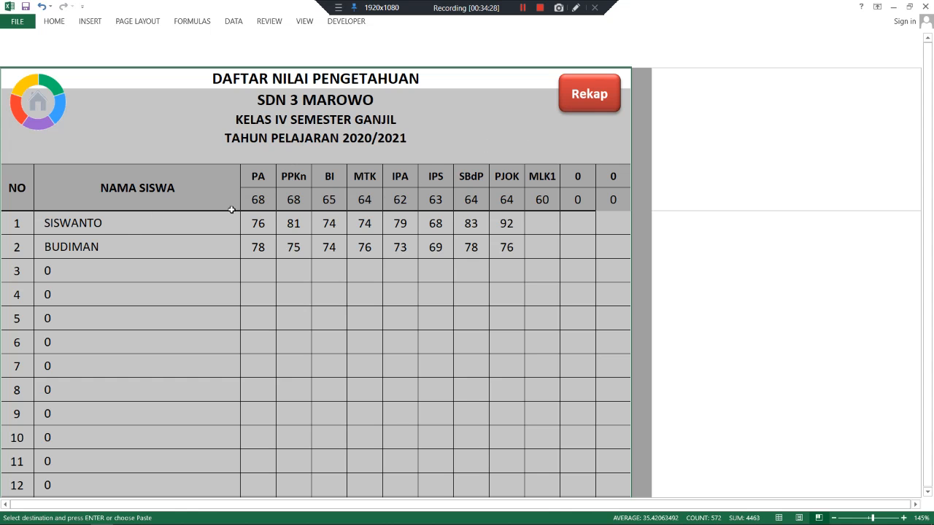
scroll(251, 208, down, 2)
scroll(247, 209, up, 2)
- Go through the main menu to the REKAP NILAI KI-4 menu and open the PEND. AGAMA sheet
click(573, 101)
click(46, 91)
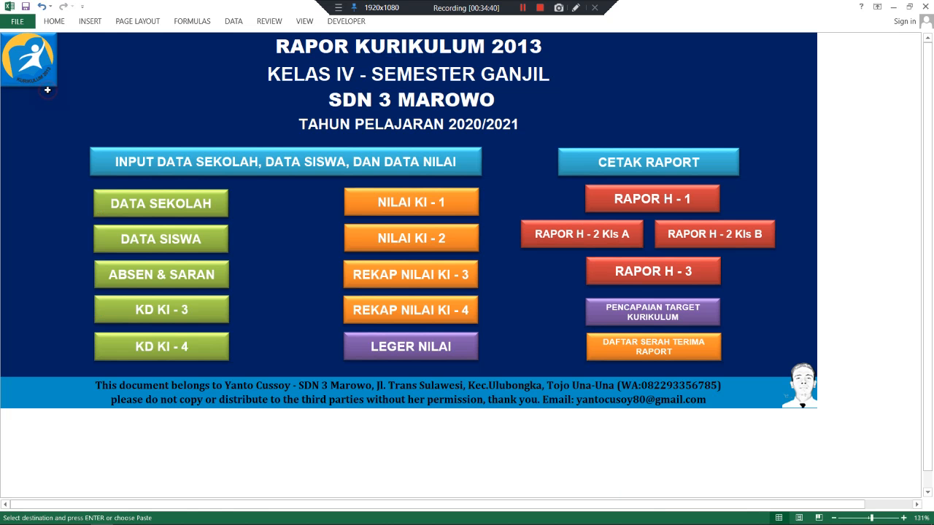
click(430, 317)
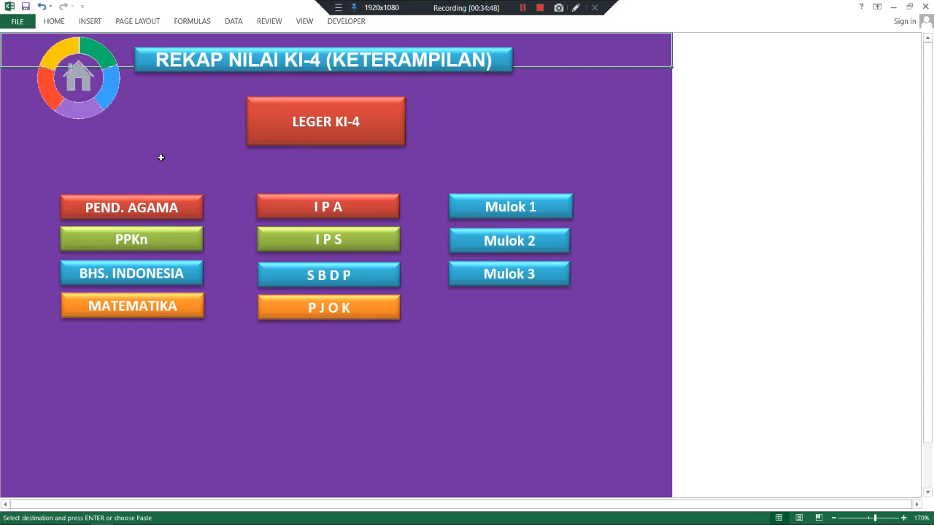
click(371, 115)
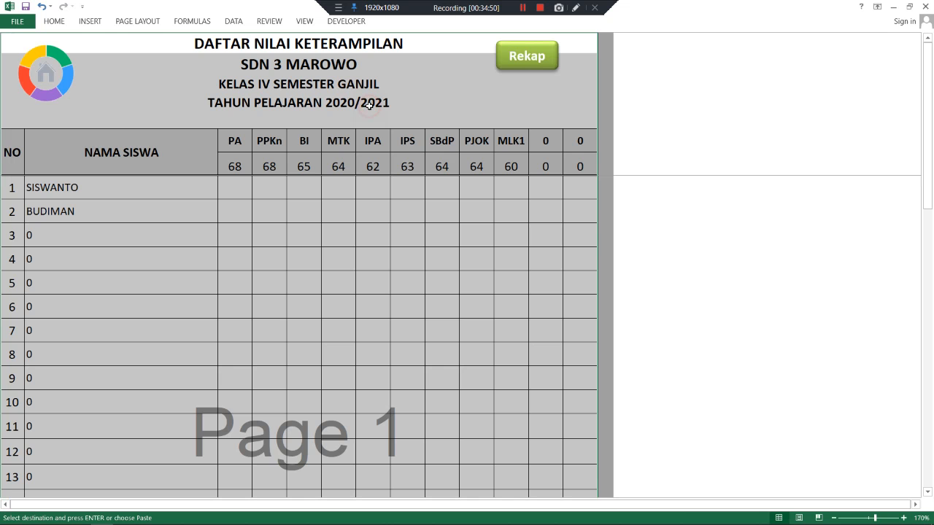
click(526, 62)
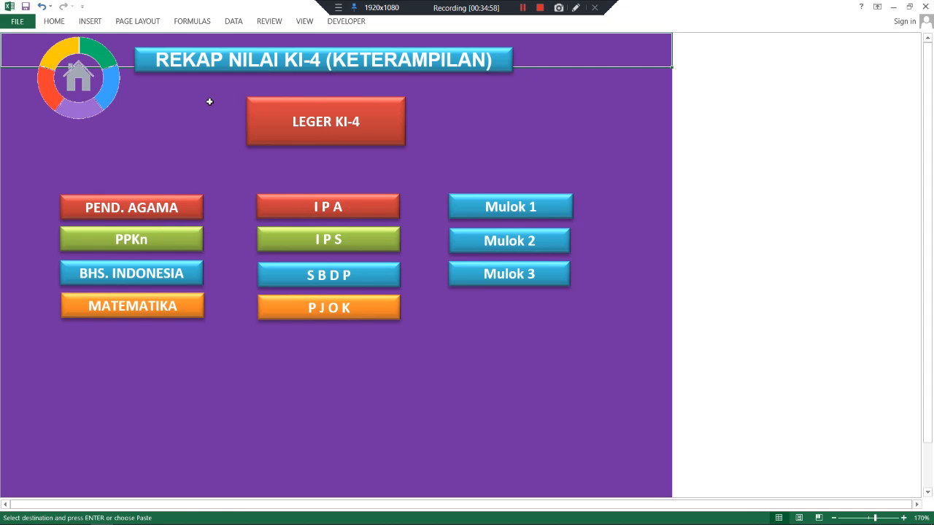
click(149, 211)
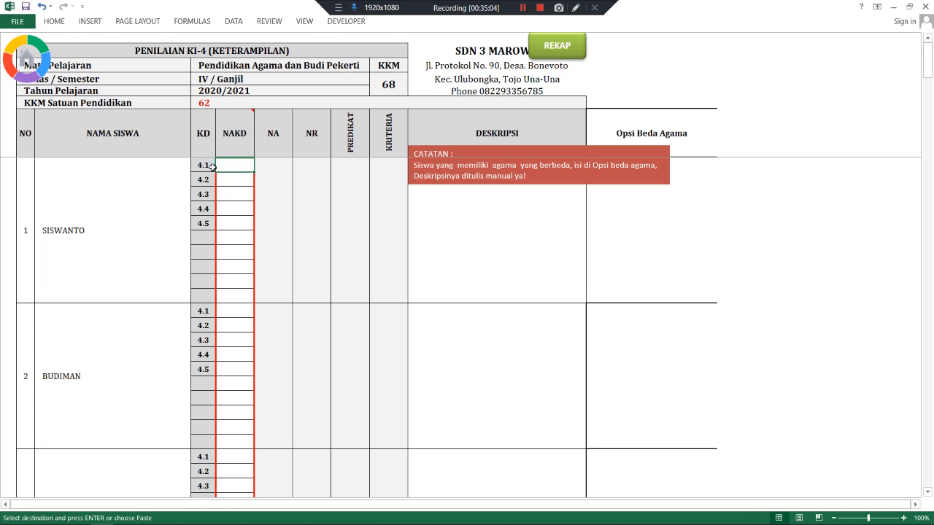
- Enter the second student's KD 4.1–4.5 scores 80, 90, 90, 94, 80
click(649, 365)
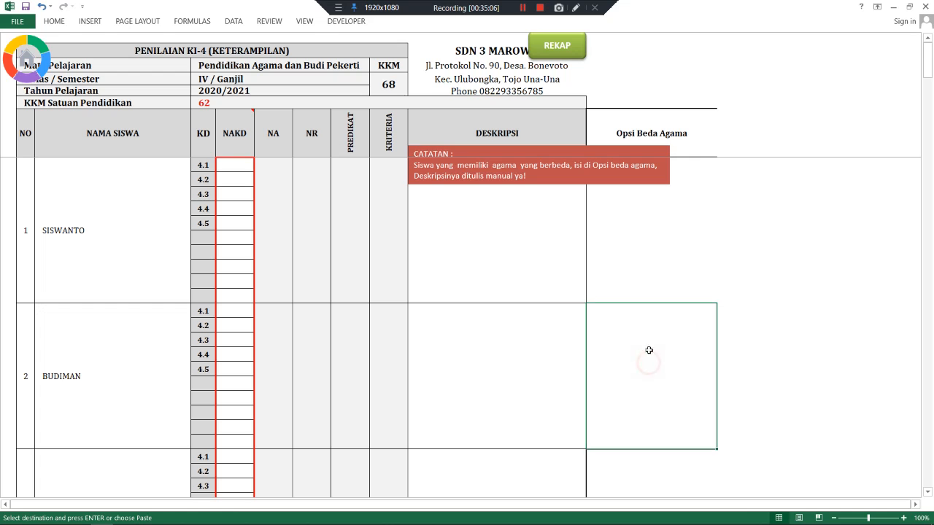
click(228, 314)
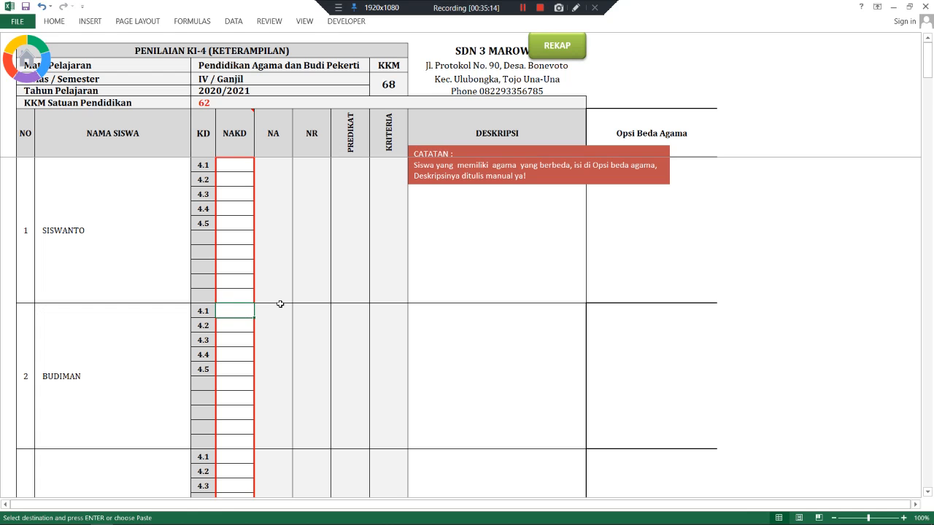
text(8)
key(Return)
key(Return)
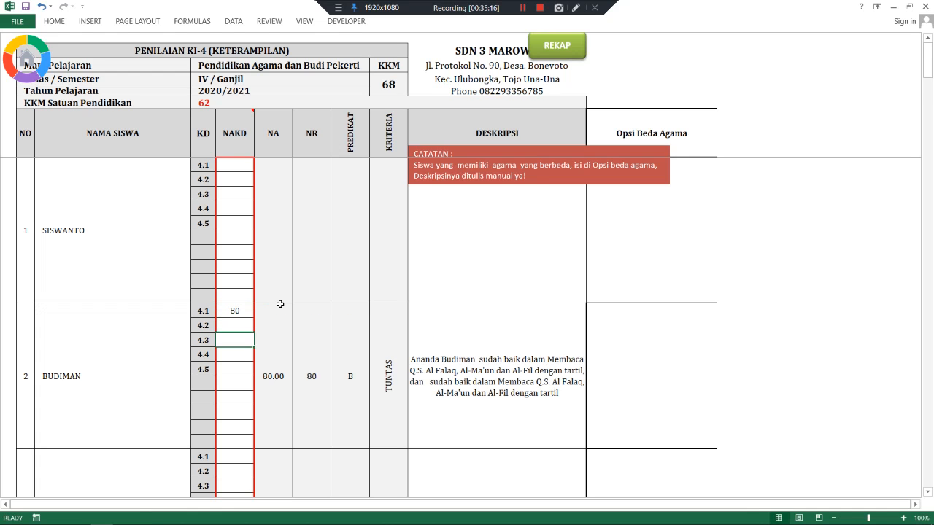
click(245, 324)
text(90)
key(Return)
text(90)
key(Return)
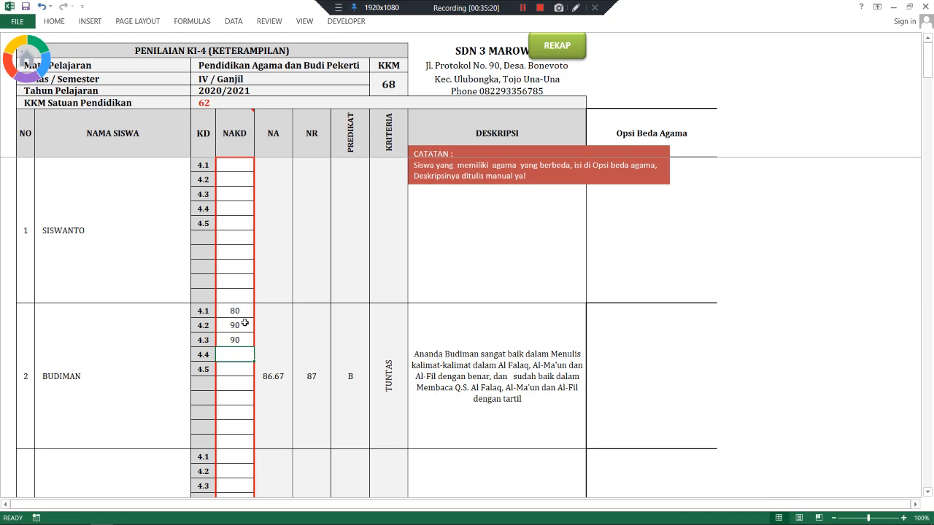
text(94)
key(Return)
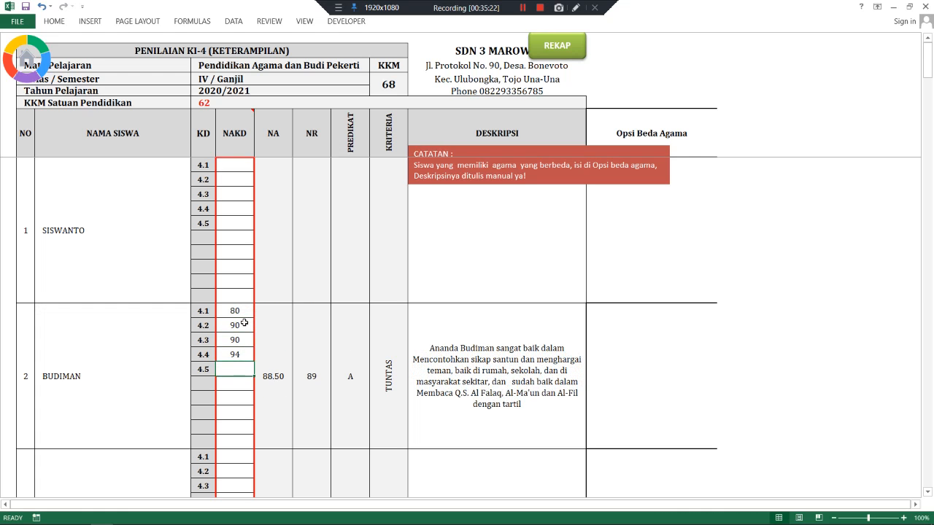
text(80)
key(Return)
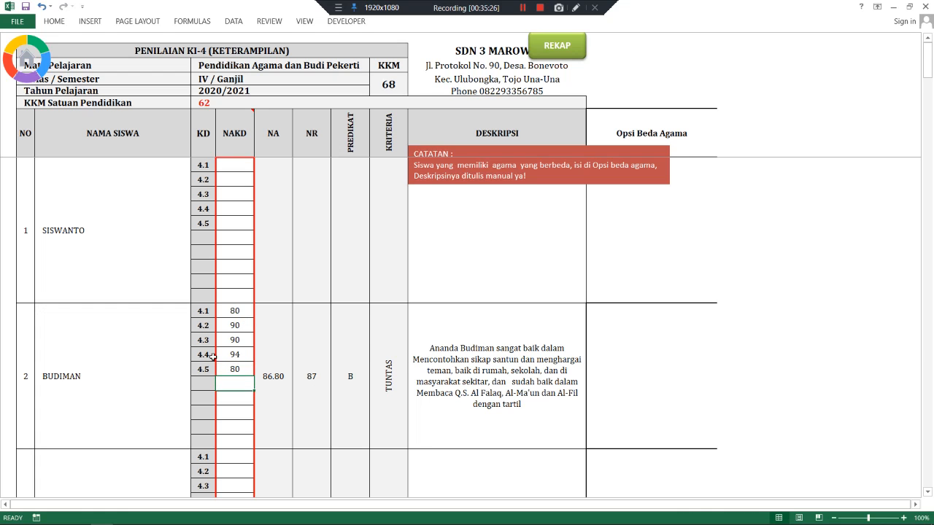
click(623, 363)
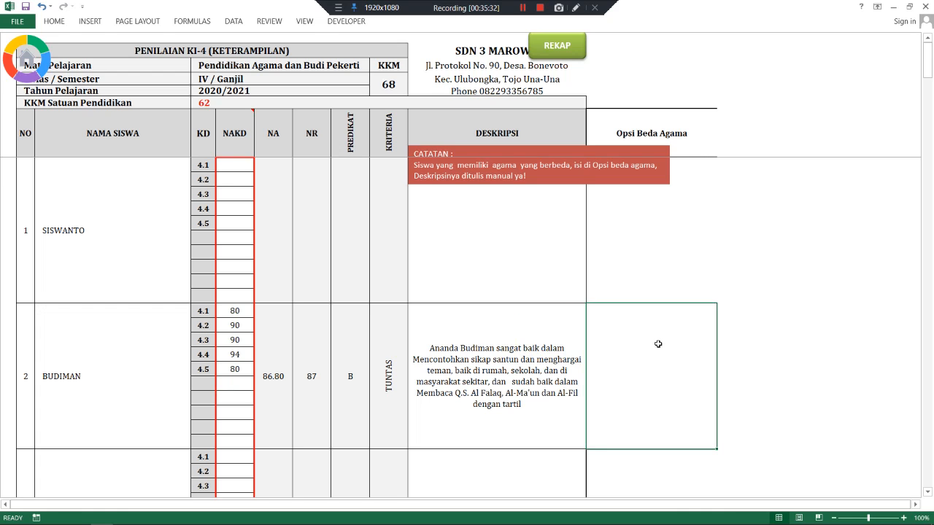
- Type the second student's Opsi Beda Agama description about practising Allah's oneness daily
text(Buanda Bu)
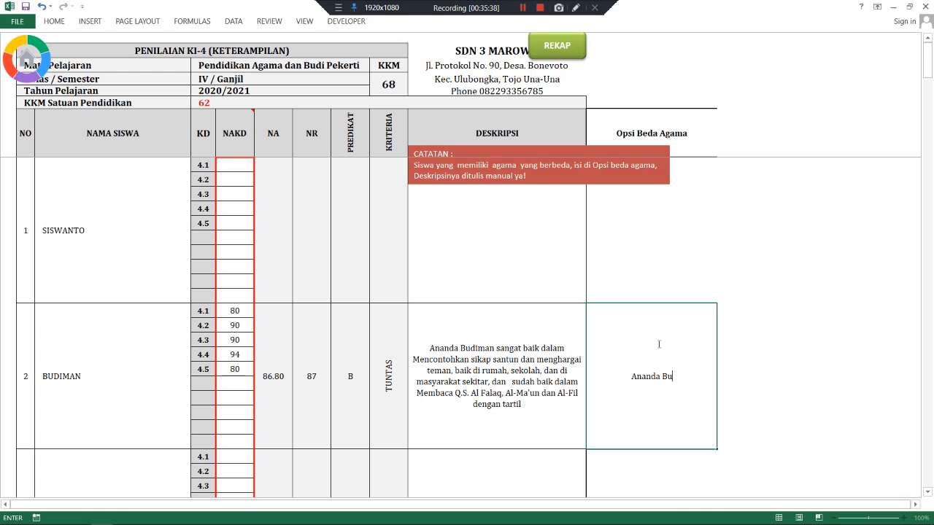
text(diman telah mela)
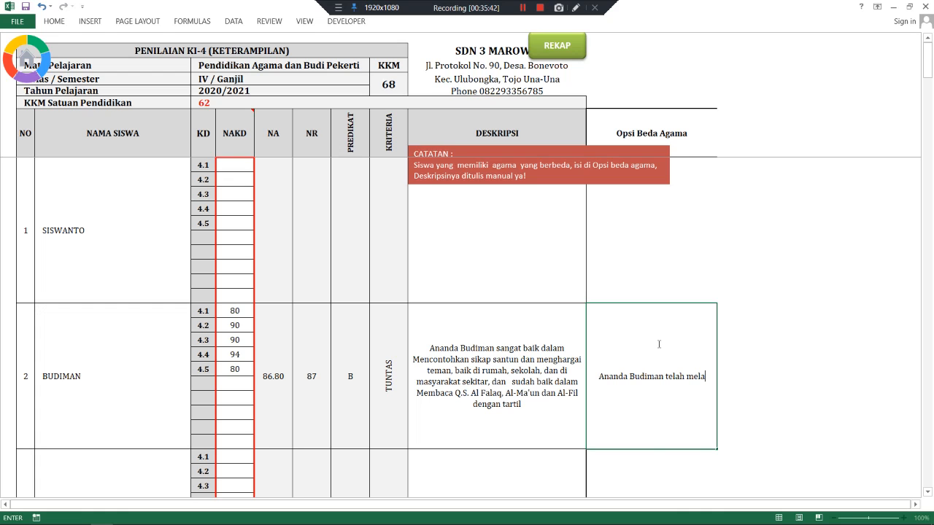
text(ksanakan )
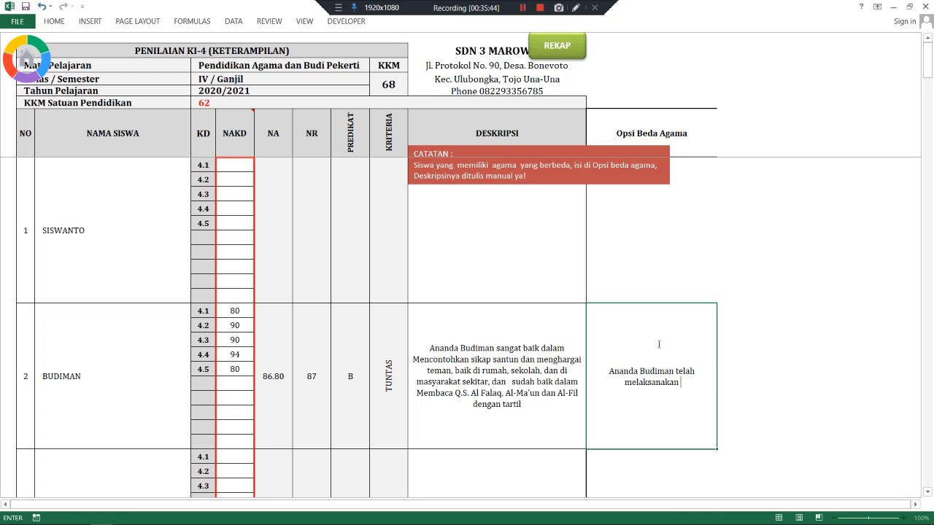
text(penerapan)
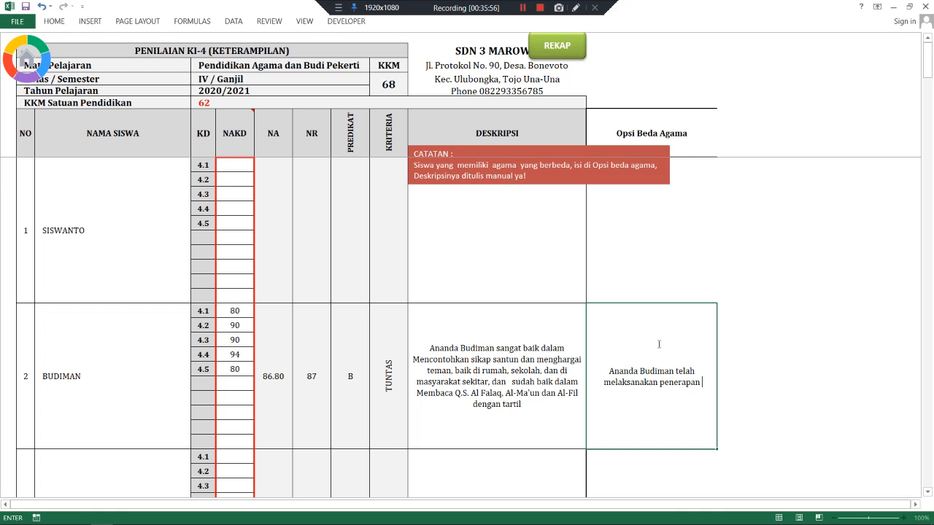
text(keseharia)
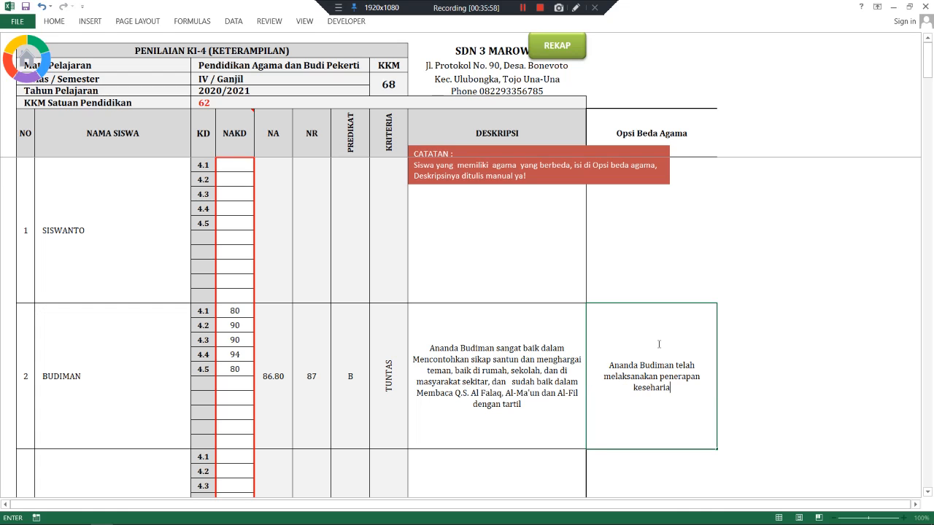
text(n tentang ke)
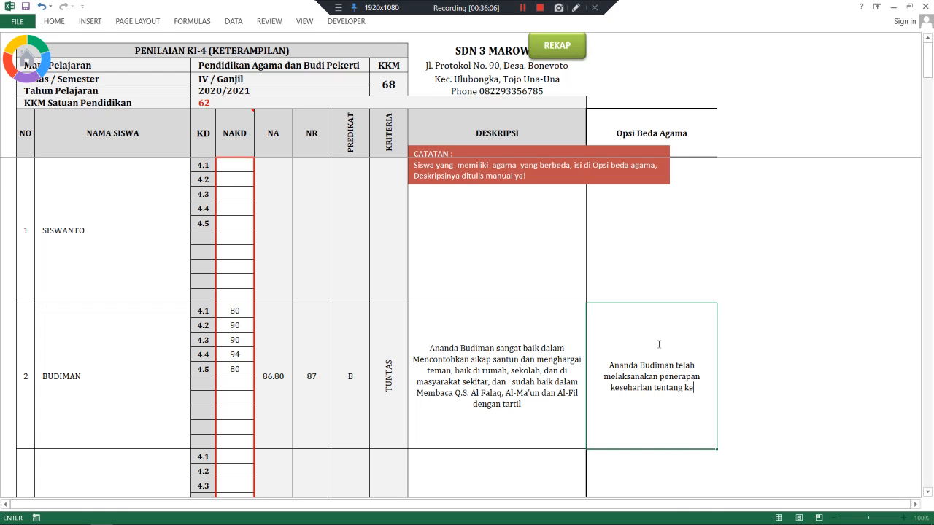
text(esaan)
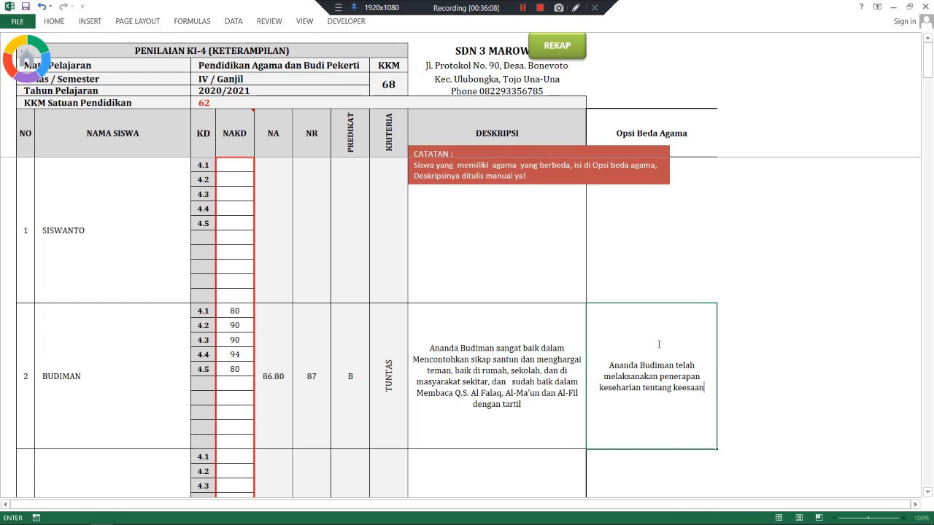
text( Allah)
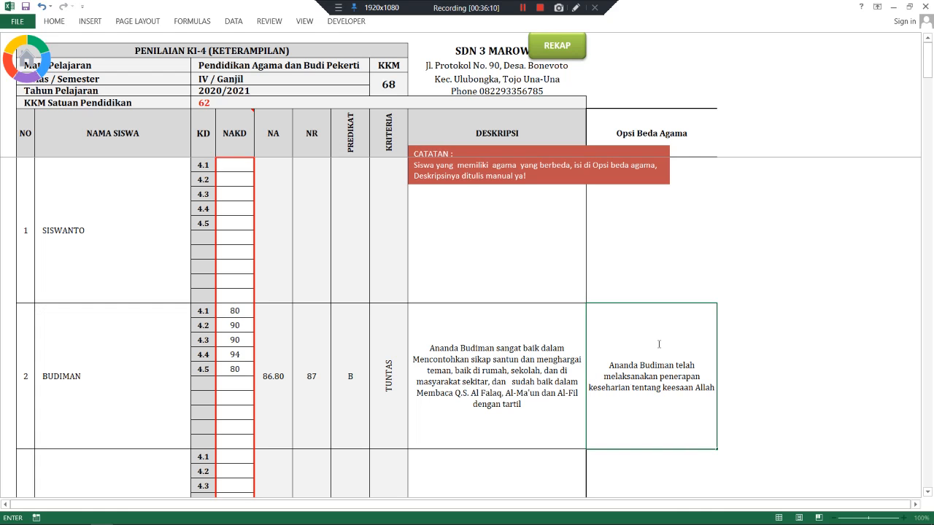
key(Return)
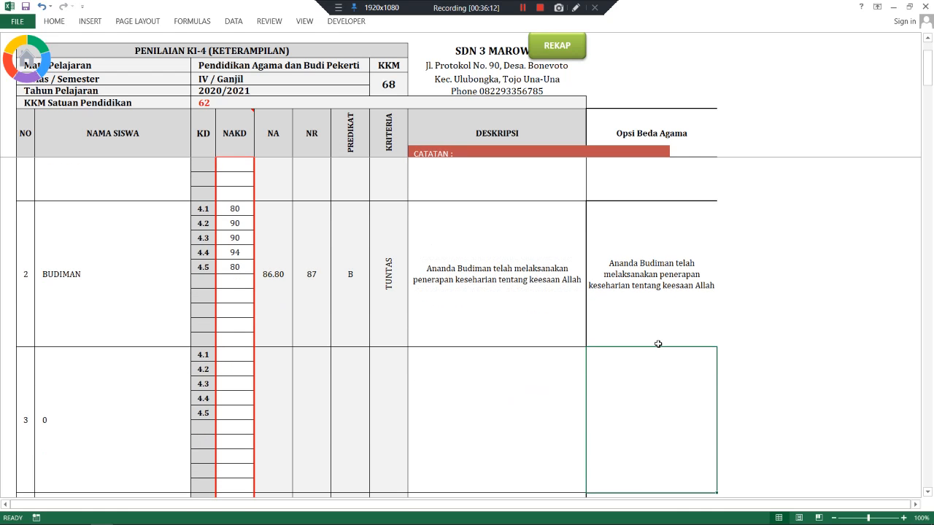
scroll(658, 343, up, 2)
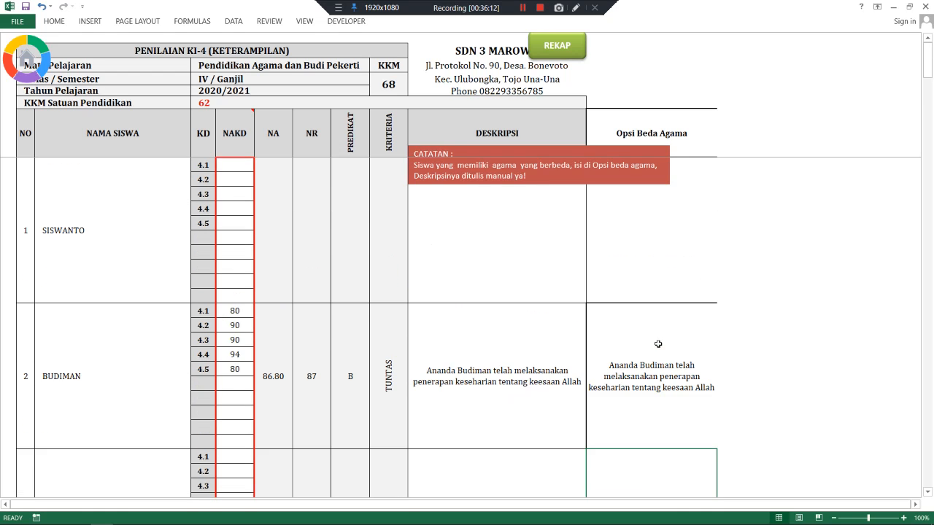
- Enter the first student's Agama KD 4.1–4.5 skill scores: 78, 85, 98, 78 and 65
click(239, 161)
text(78)
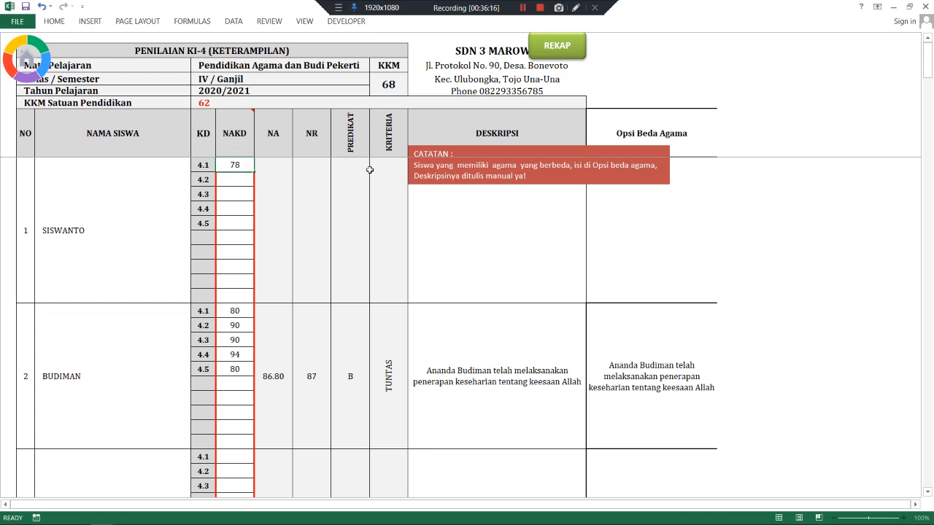
key(Return)
text(85)
key(Return)
text(98)
key(Return)
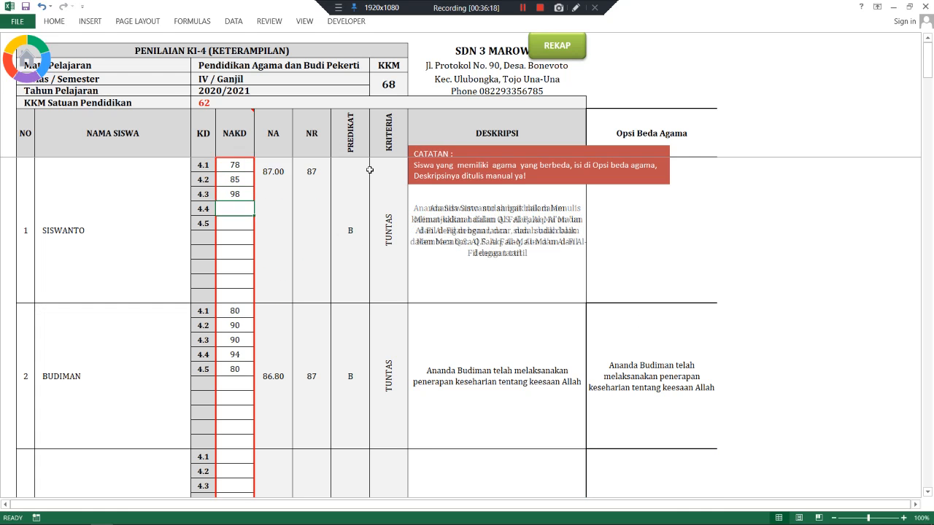
text(78)
key(Return)
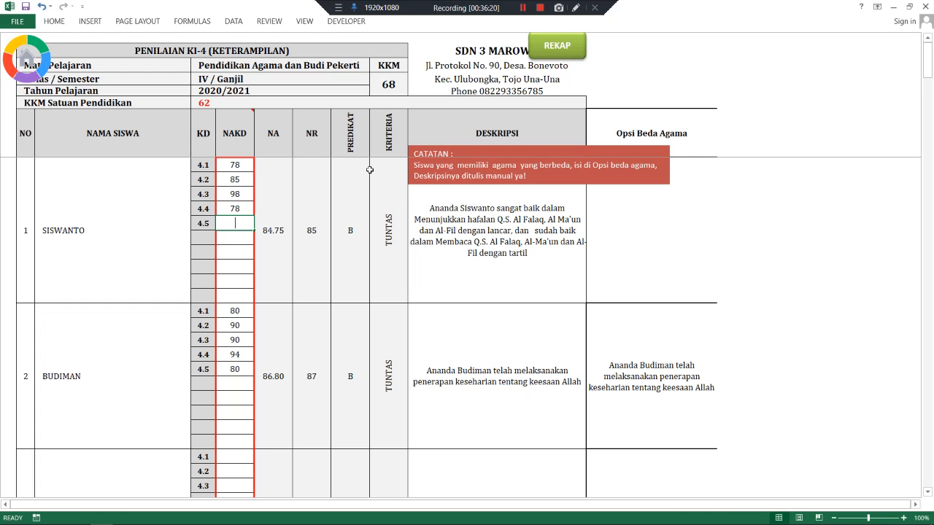
text(65)
key(Return)
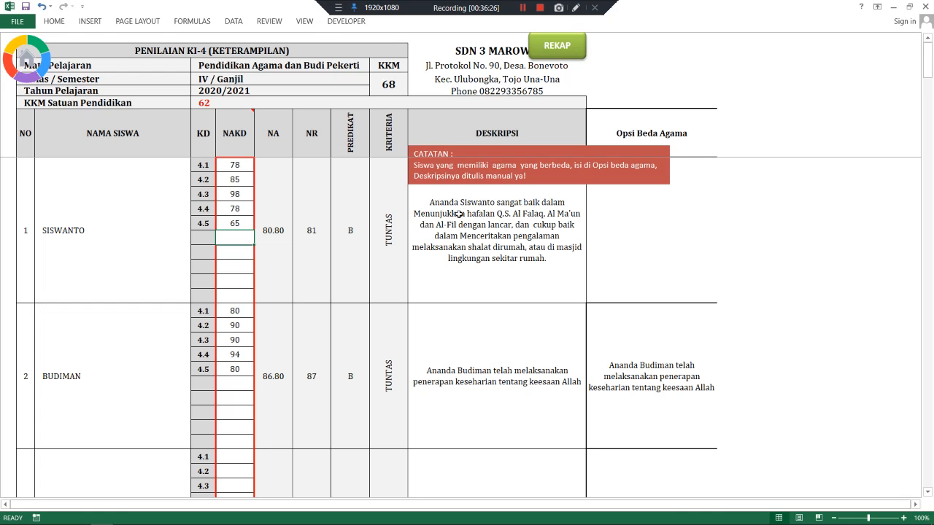
click(683, 219)
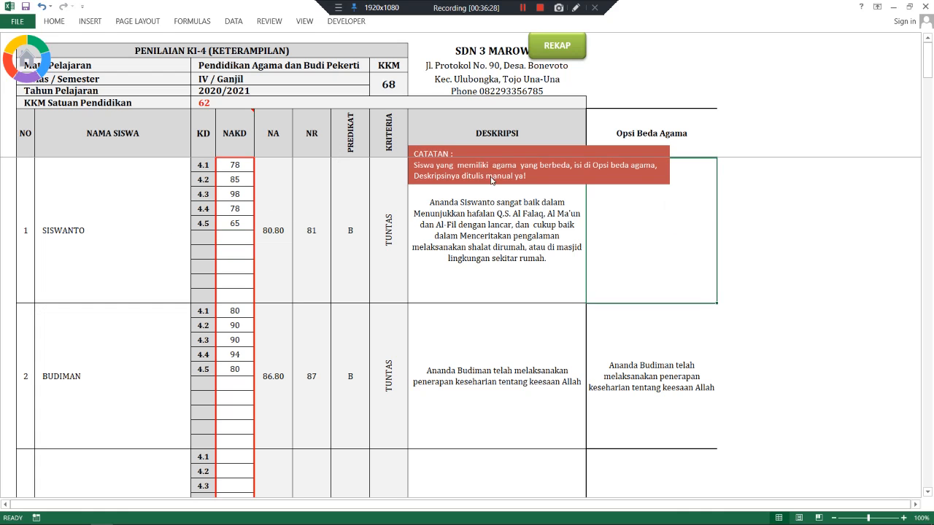
- Open the PPKn KI-4 sheet and enter the first student's scores 65, 67 and 68
click(536, 54)
click(115, 243)
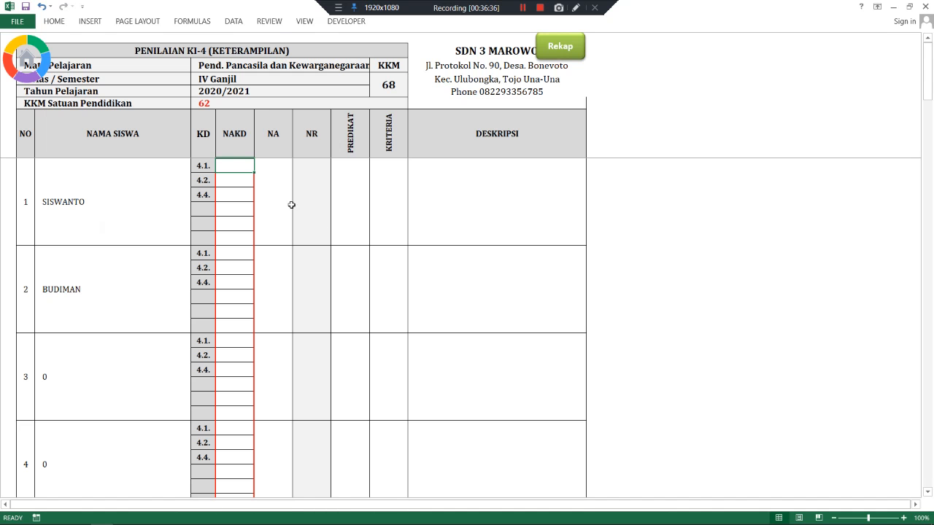
text(65)
key(Return)
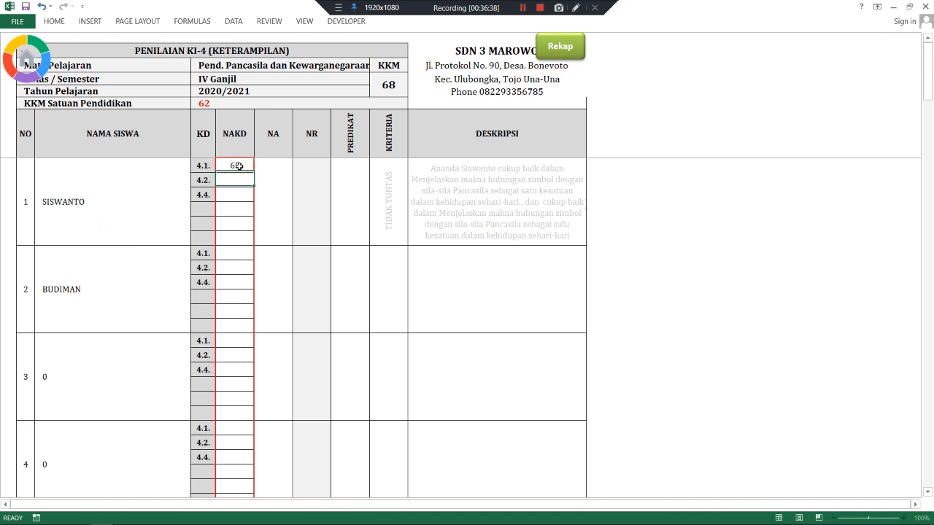
text(67)
key(Return)
text(68)
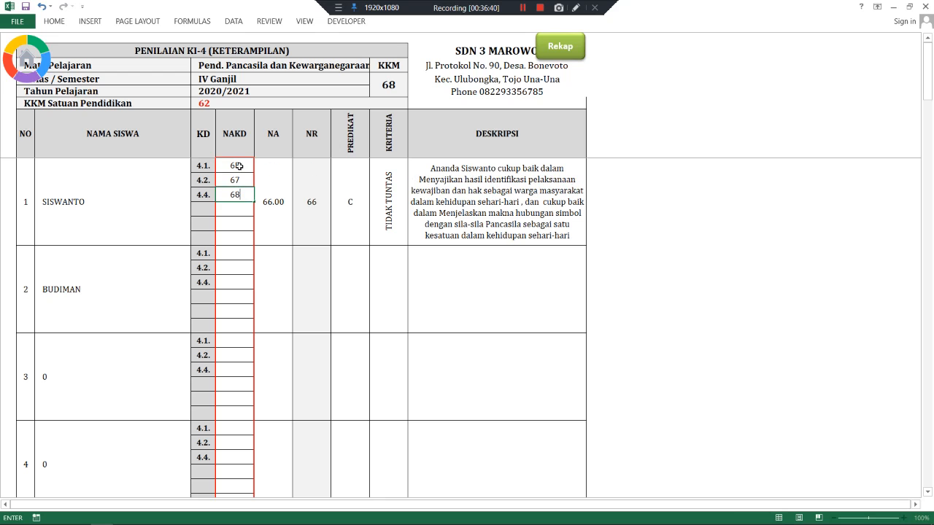
key(Return)
- Enter the second student's PPKn scores 88, 89 and 90, then return to Rekap
click(230, 253)
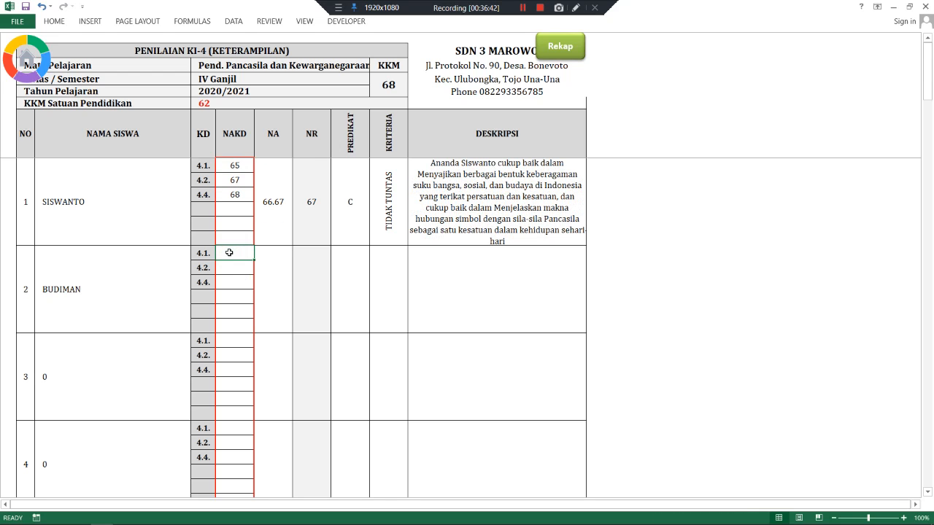
text(68)
key(Return)
text(89)
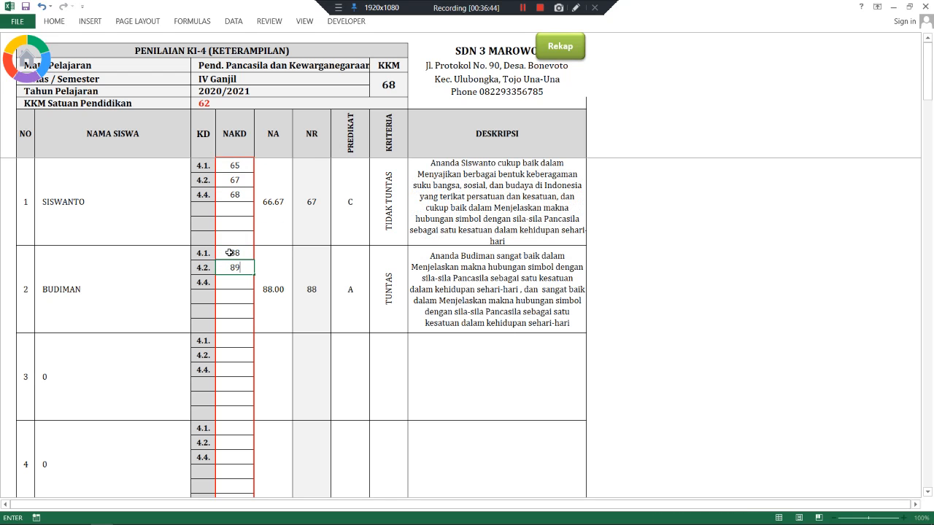
key(Return)
text(90)
key(Return)
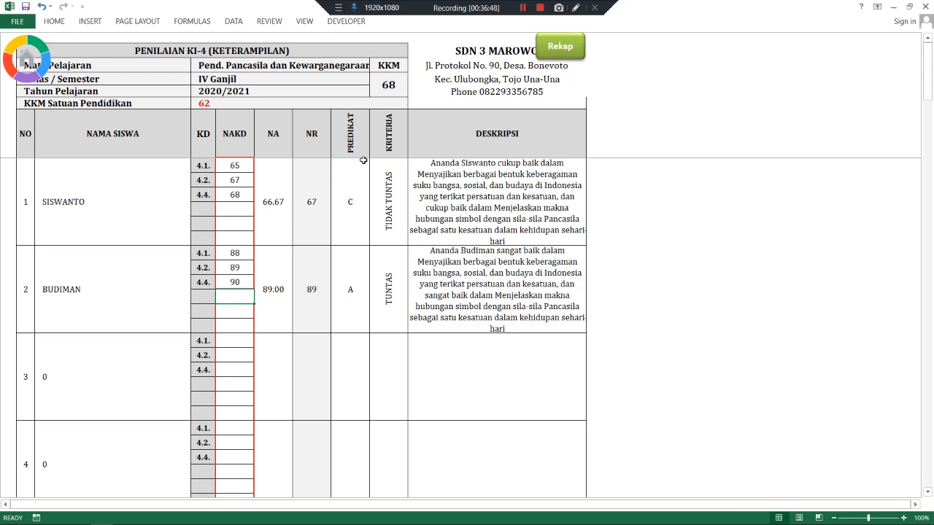
click(545, 53)
- Open the Bahasa Indonesia KI-4 sheet and enter the first student's first scores, 80 and 95
click(171, 283)
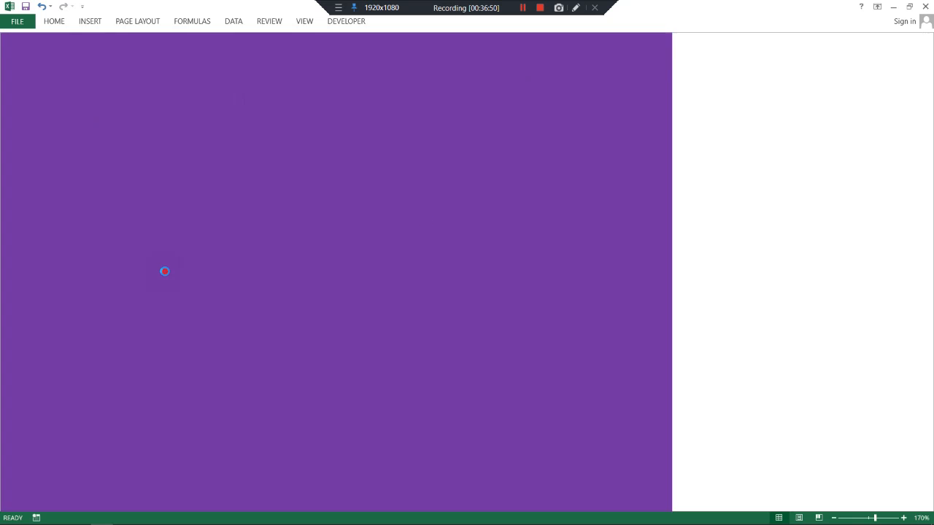
text(85)
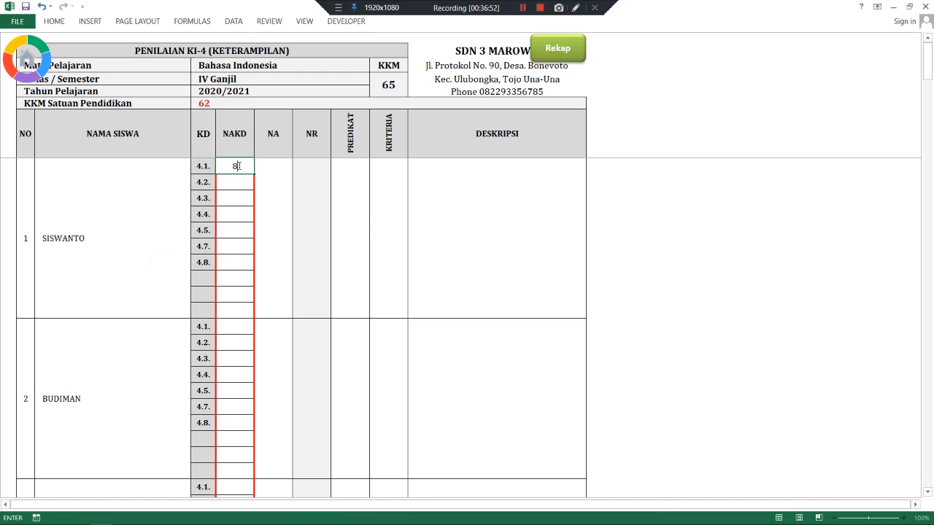
key(Return)
text(95)
key(Return)
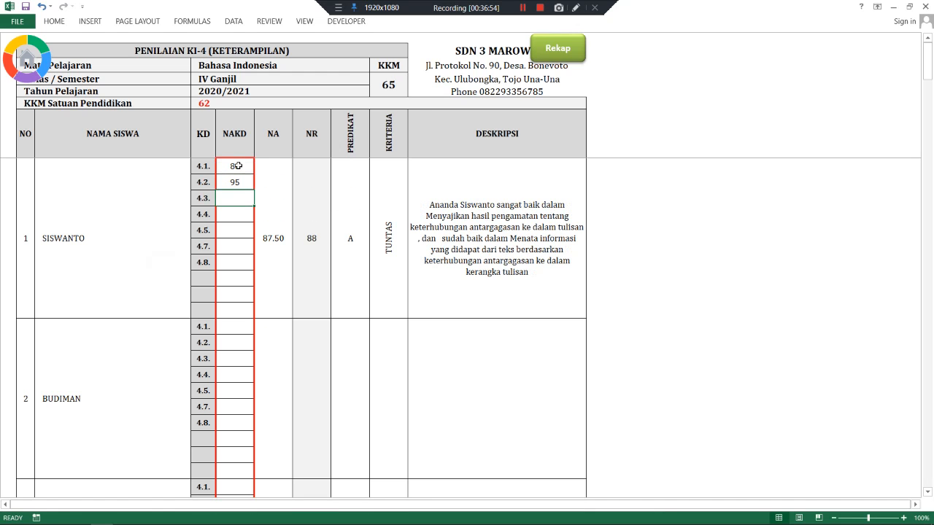
click(238, 167)
text(80)
key(Return)
text(95)
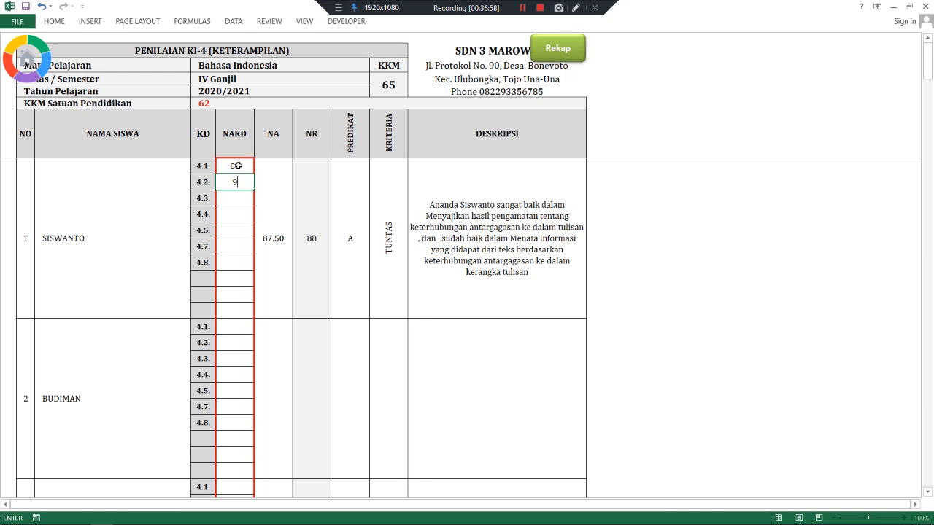
key(Return)
- Enter the first student's remaining Bahasa Indonesia scores: 96, 87, 80, 88 and 87
text(6)
key(Return)
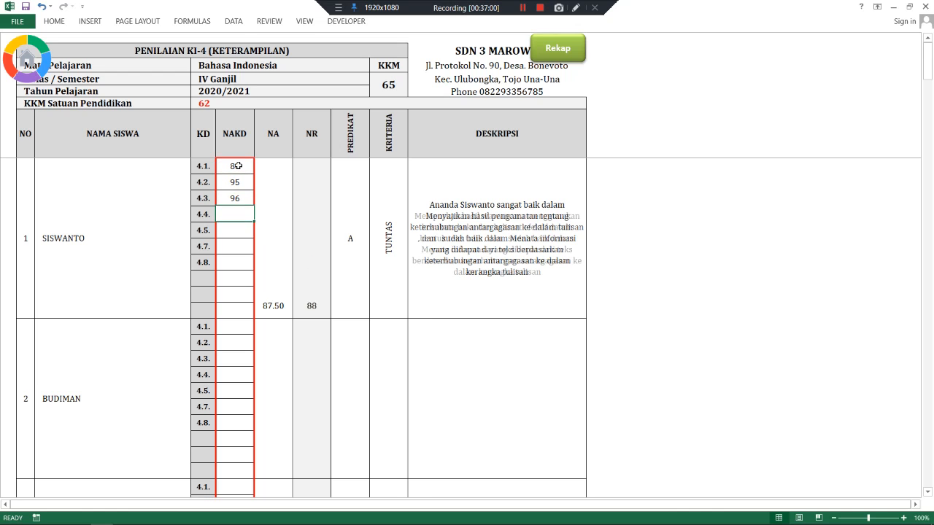
text(87)
key(Return)
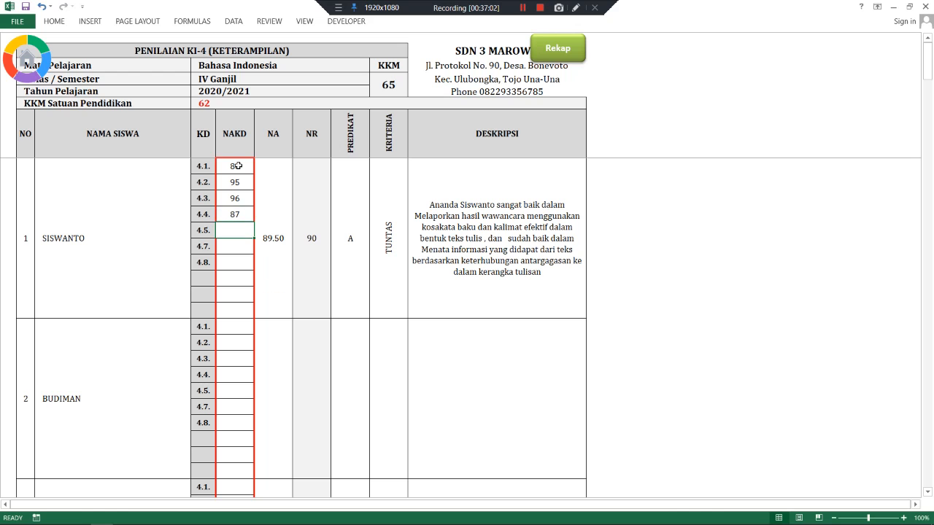
text(80)
key(Return)
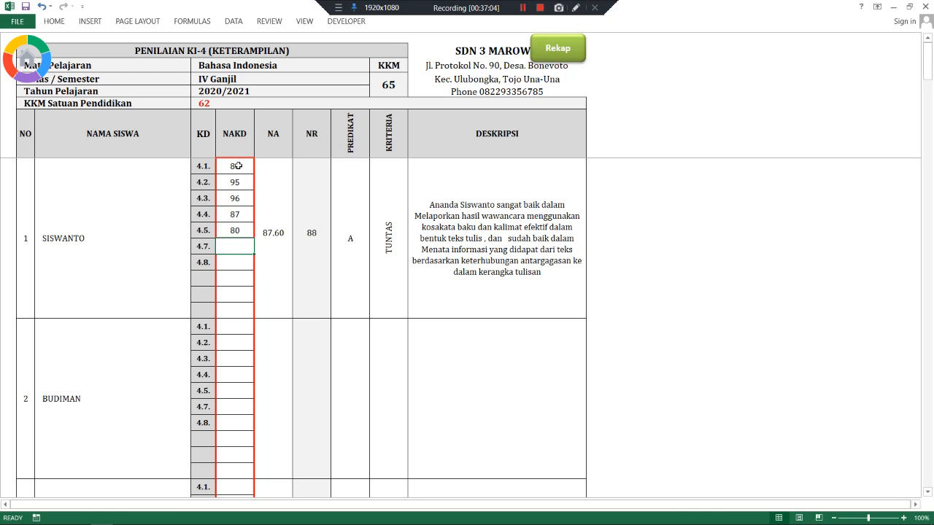
text(88)
key(Return)
text(87)
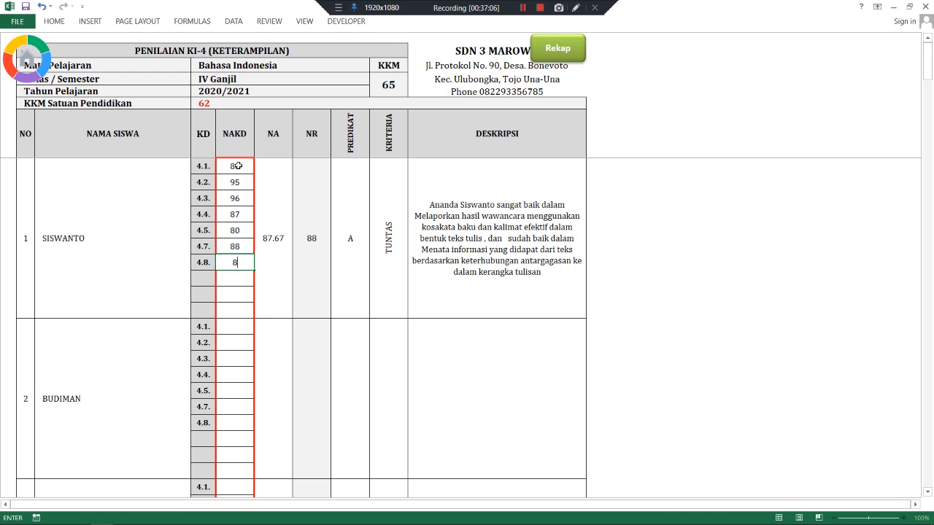
key(Return)
- Copy the first student's seven Bahasa Indonesia scores into the second student's row
drag(238, 165, 230, 261)
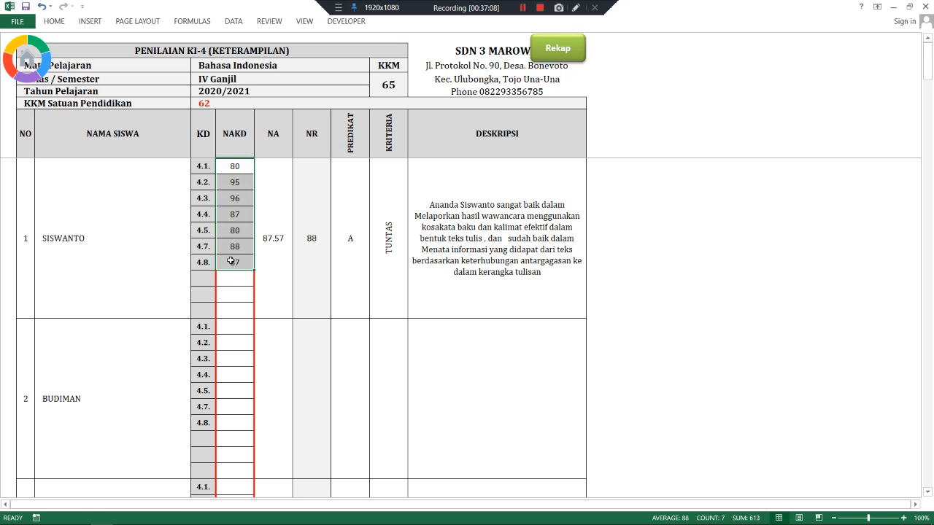
key(ctrl+c)
right_click(234, 324)
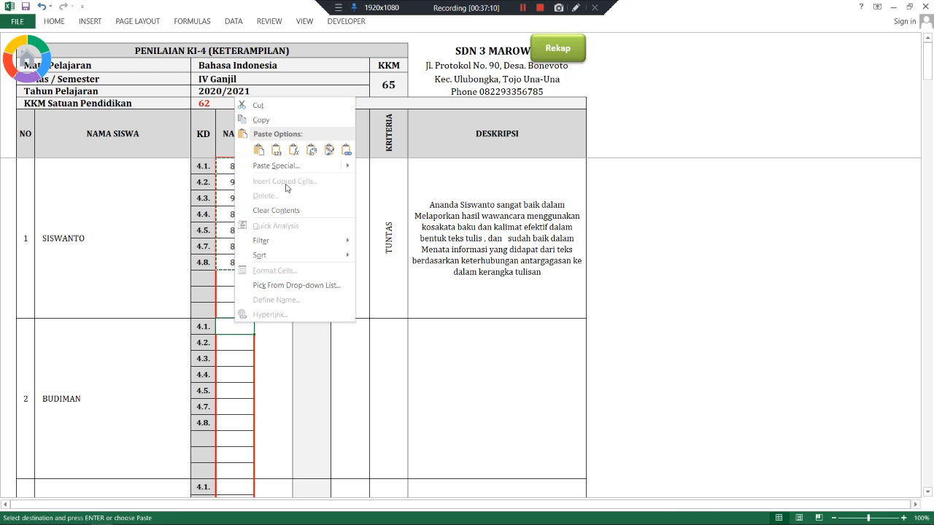
click(277, 152)
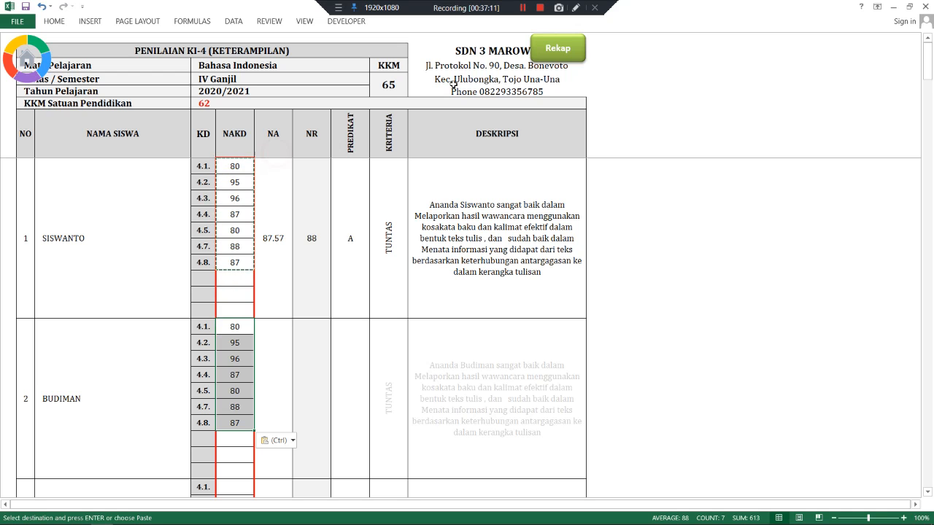
- Open the Matematika KI-4 sheet and paste the copied seven scores into both students' rows
click(547, 54)
click(182, 271)
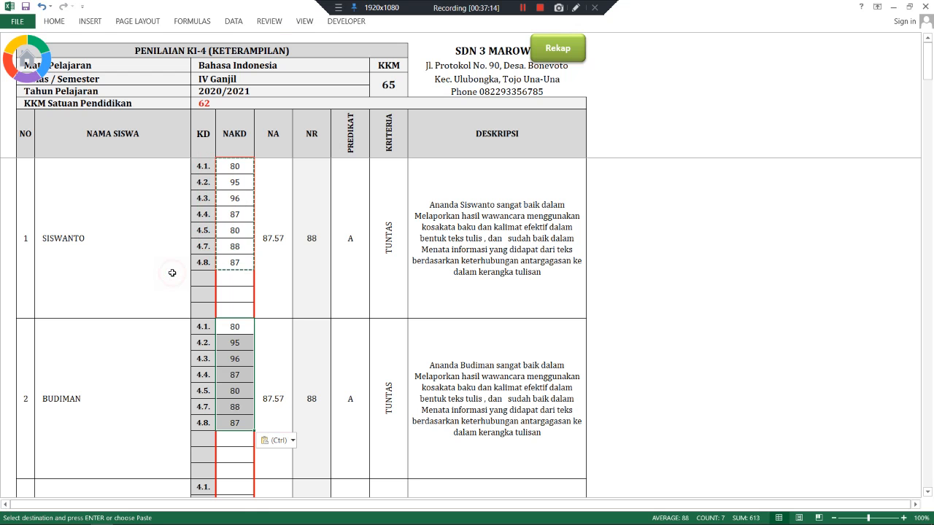
click(568, 47)
click(178, 298)
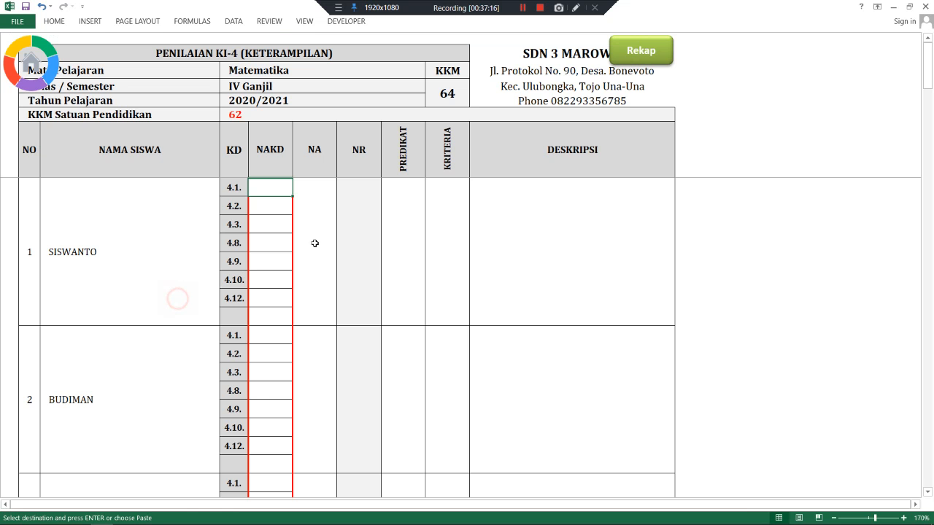
right_click(277, 189)
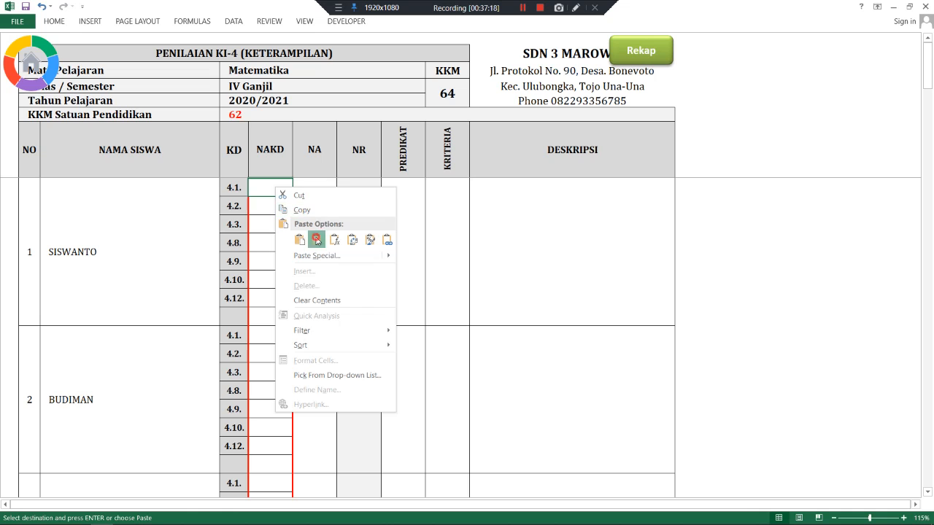
click(315, 238)
right_click(281, 327)
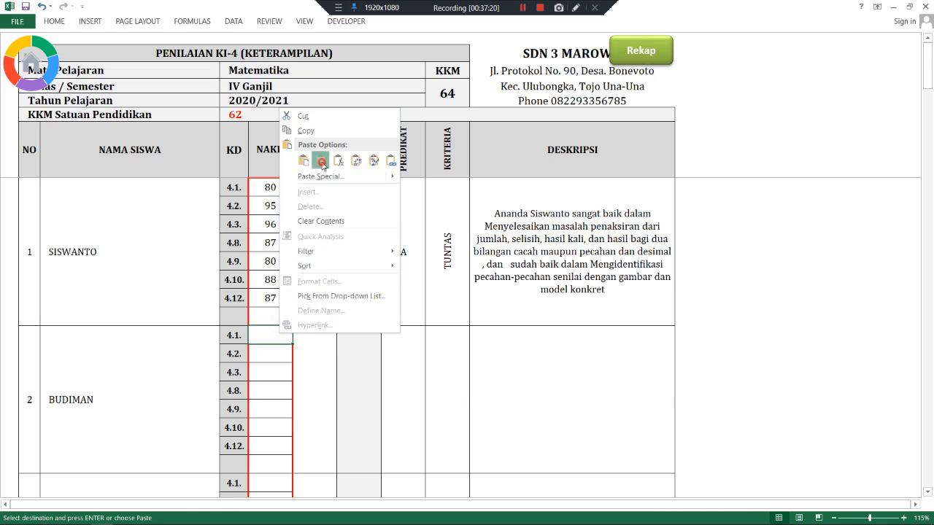
click(316, 159)
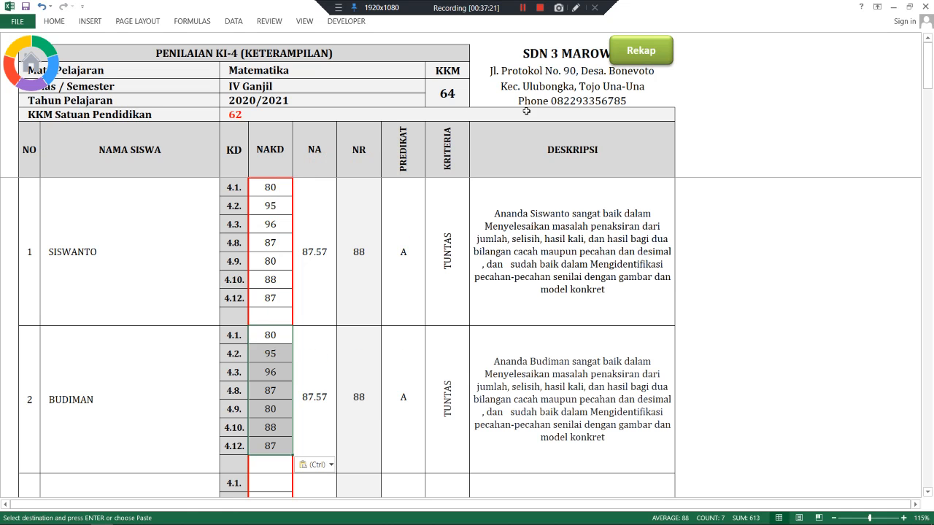
click(643, 63)
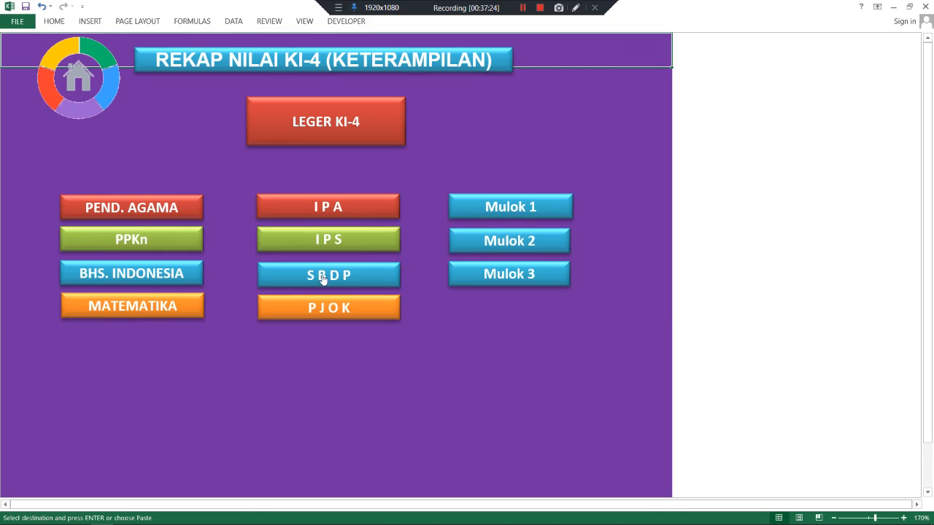
- Open the IPA KI-4 sheet and enter the first student's scores 70, 85, 85, 78 and 85
click(309, 216)
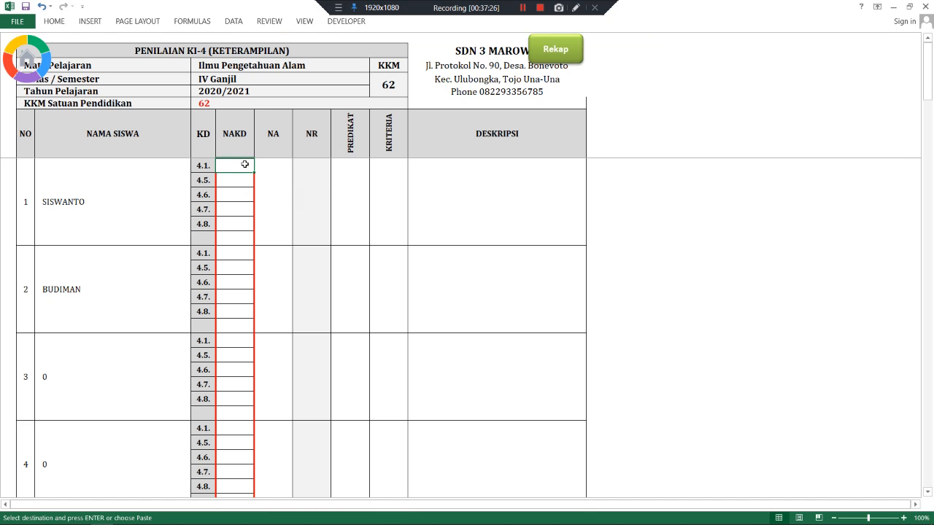
text(70)
key(Return)
text(85)
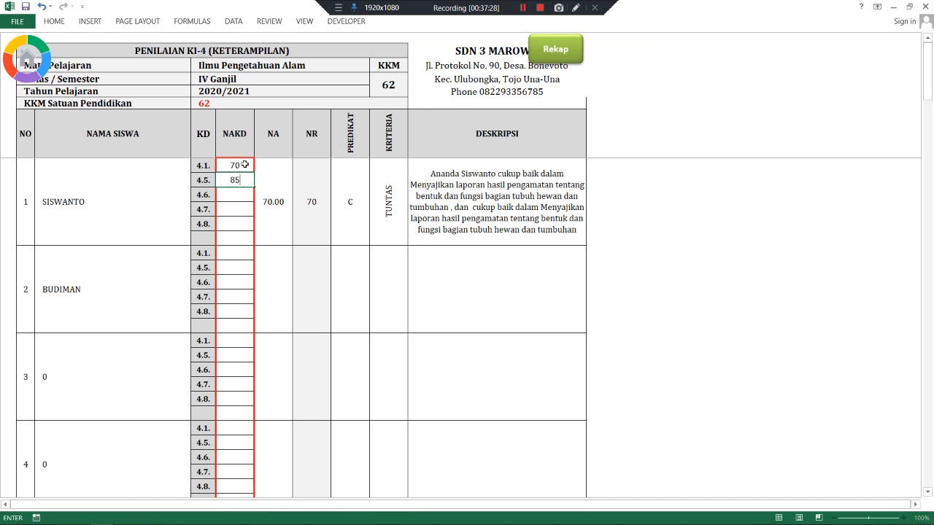
key(Return)
text(85)
key(Return)
text(78)
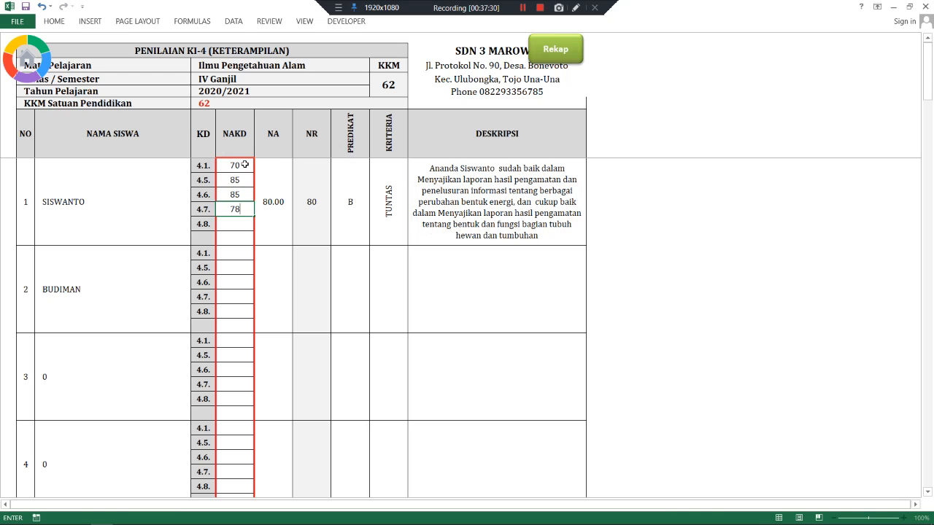
key(Return)
text(85)
click(244, 165)
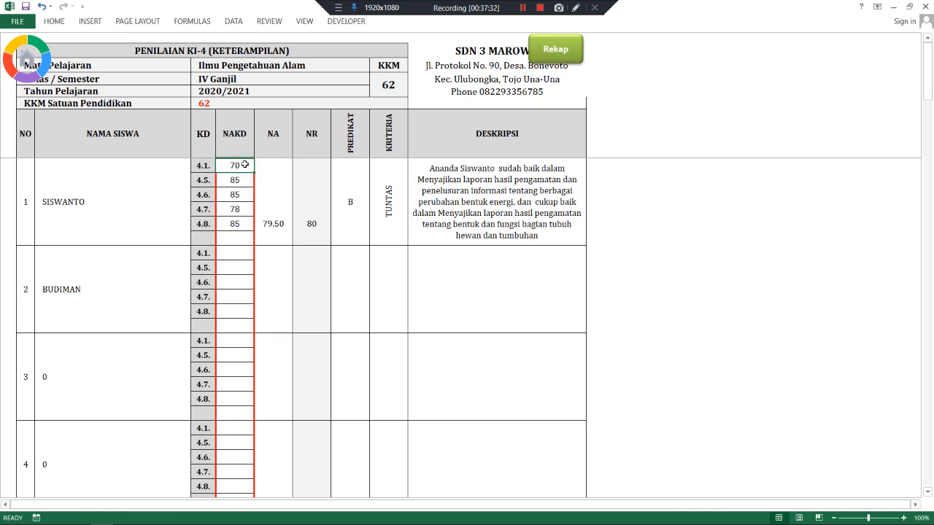
- Enter the second student's IPA scores 60, 65, 87, 55 and 68
click(230, 252)
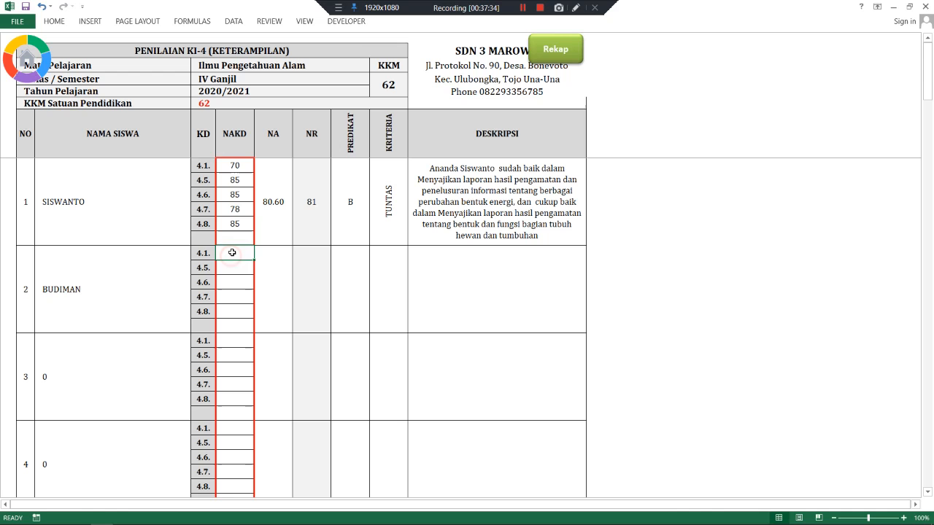
text(80)
key(Return)
text(65)
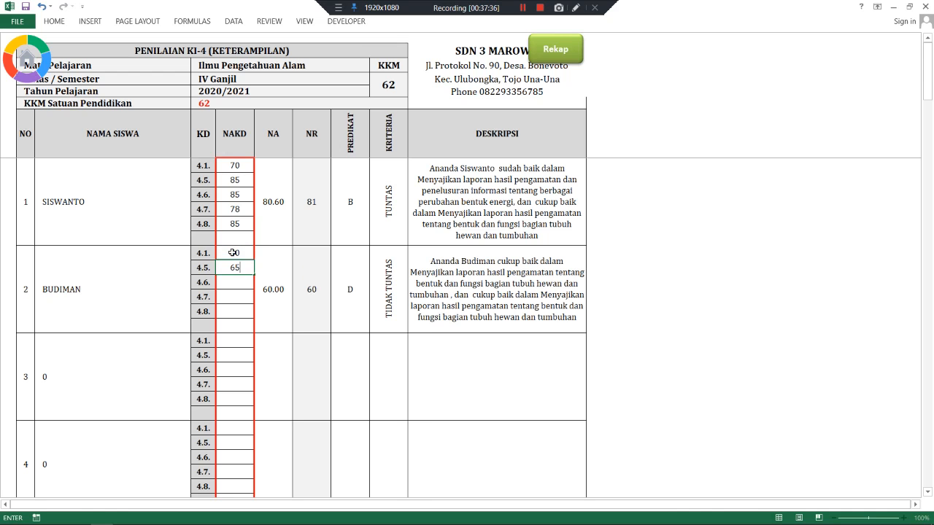
key(Return)
text(87)
key(Return)
text(55)
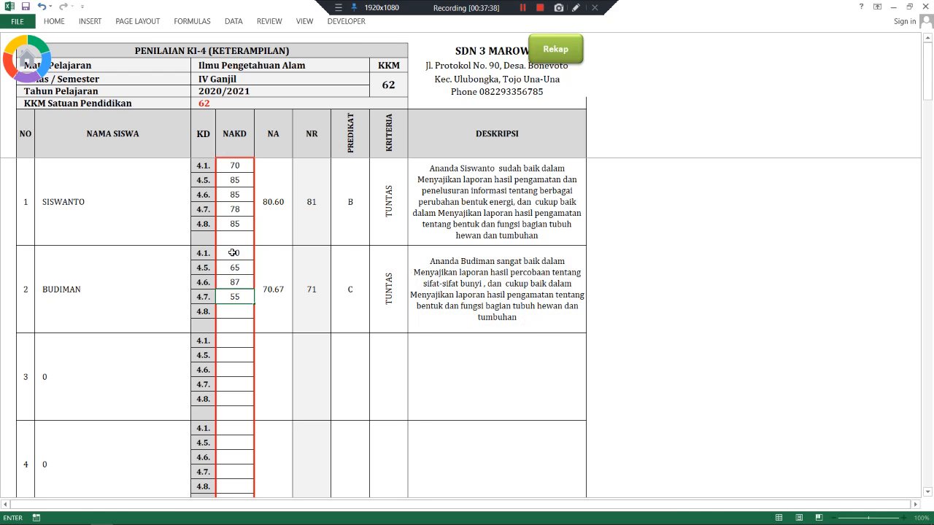
key(Return)
text(68)
key(Return)
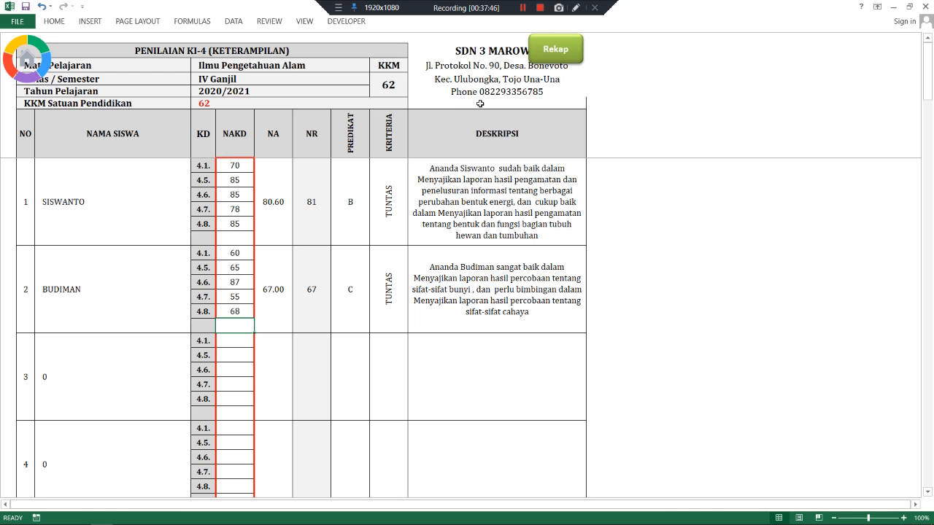
- Open the IPS KI-4 sheet and enter the first student's scores 70, 78, 75 and 74
click(545, 59)
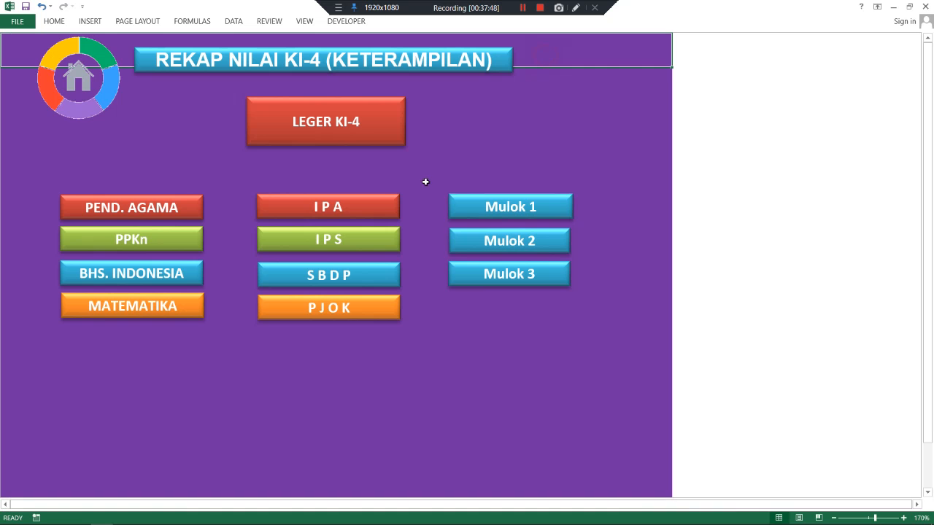
click(342, 239)
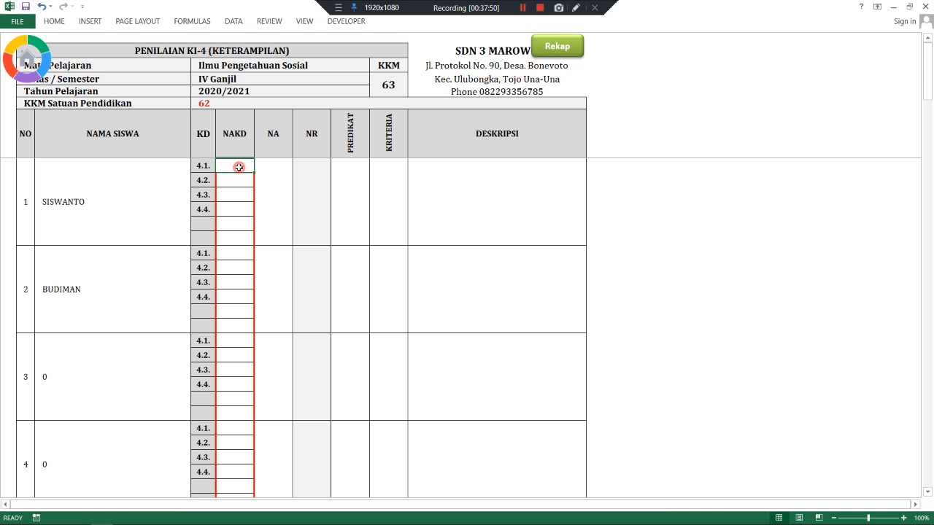
text(70)
key(Return)
text(78)
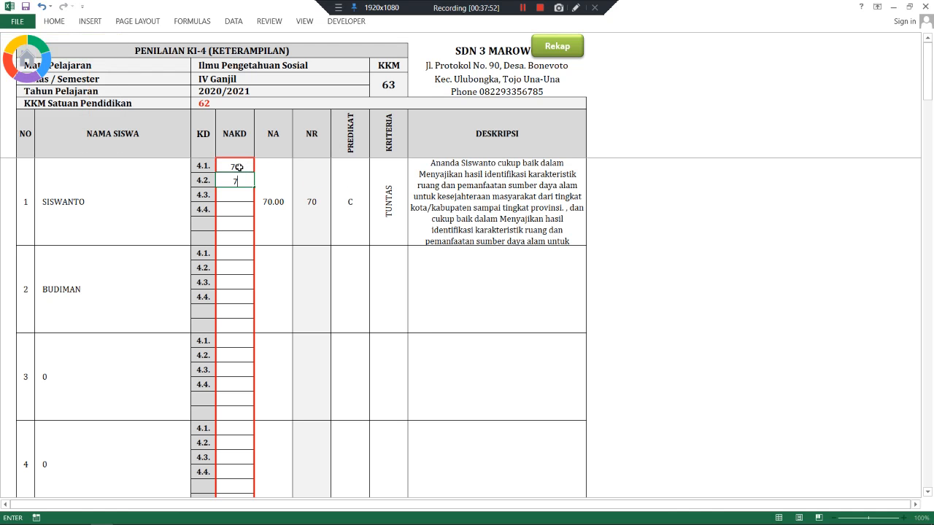
key(Return)
text(75)
key(Return)
text(74)
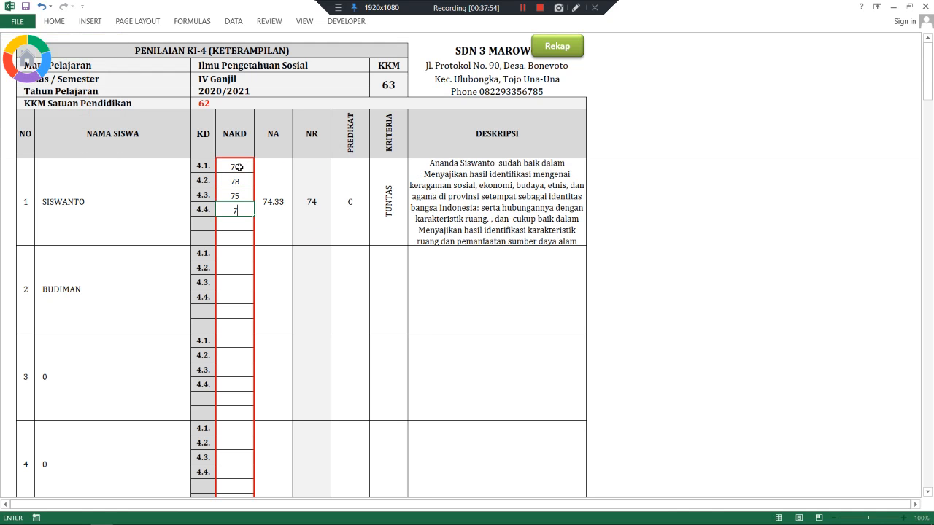
key(Return)
text(73)
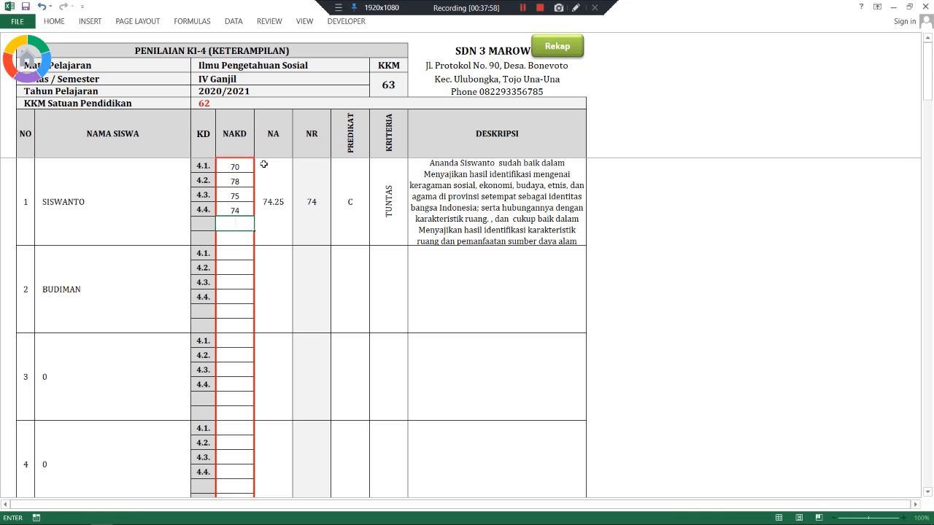
click(236, 177)
- Enter the second student's IPS scores 80, 80, 89 and 90, then return to Rekap
click(236, 255)
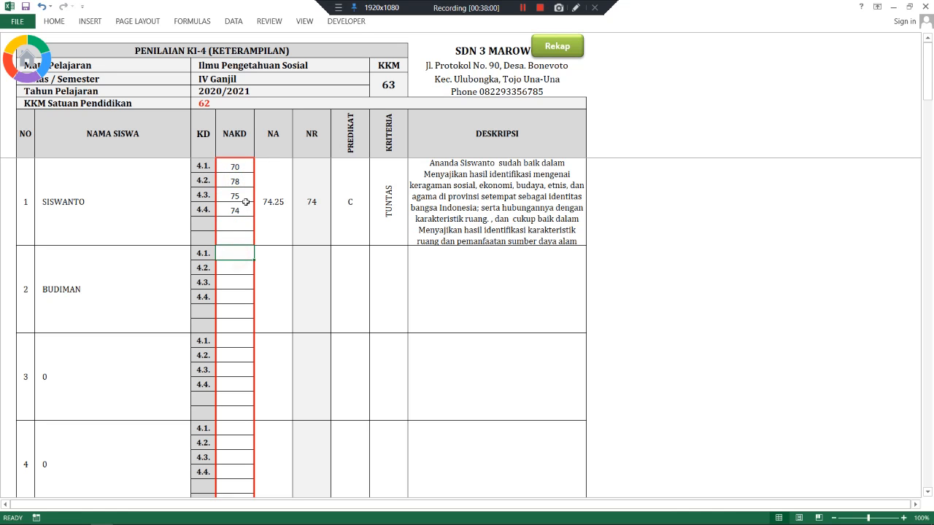
text(8)
key(Down)
text(80)
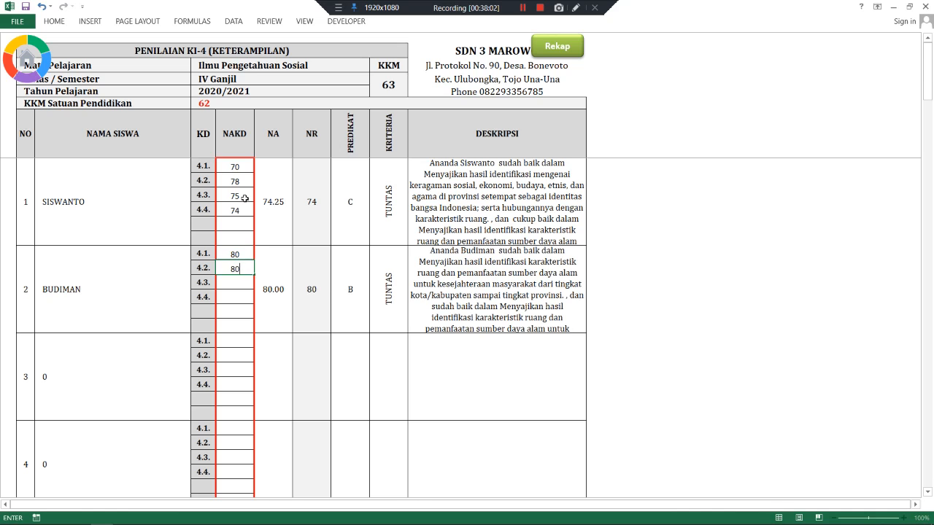
key(Return)
text(89)
key(Return)
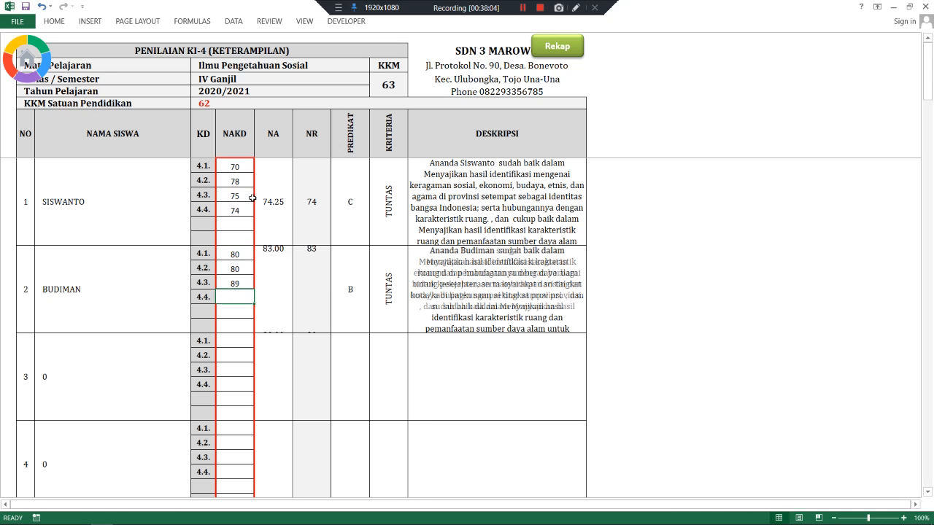
text(90)
key(Return)
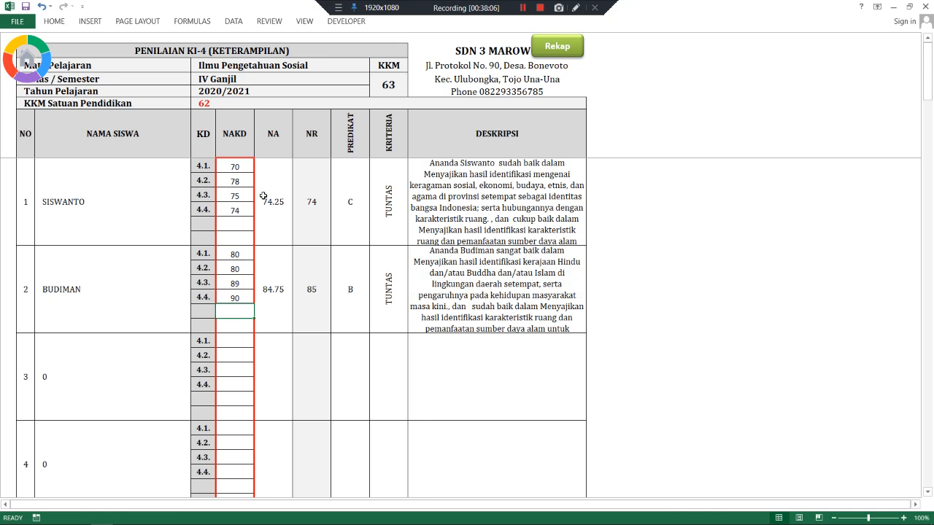
click(554, 50)
- Open the Seni Budaya dan Prakarya sheet and enter the first student's four KD scores, averaging 71.25
click(358, 269)
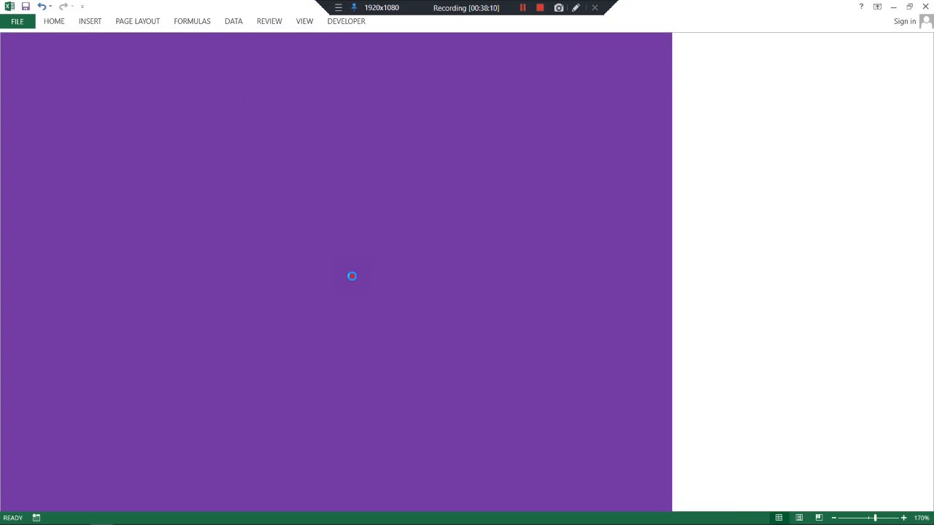
text(70)
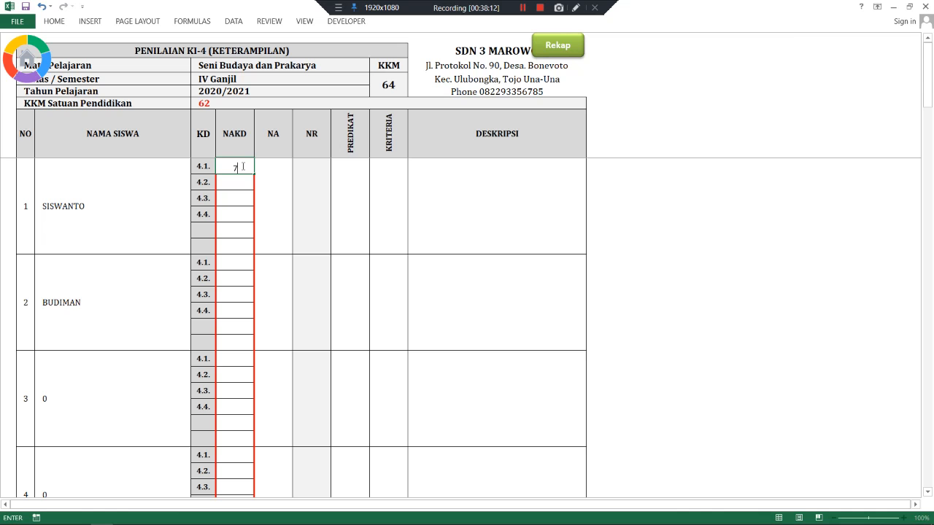
key(Return)
text(70)
key(Return)
text(85)
key(Return)
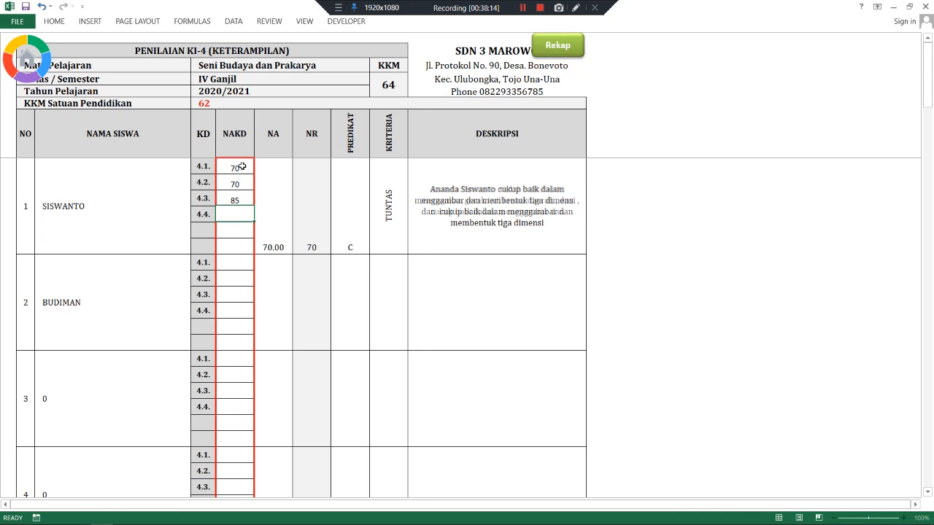
text(80)
key(Return)
key(Return)
key(Return)
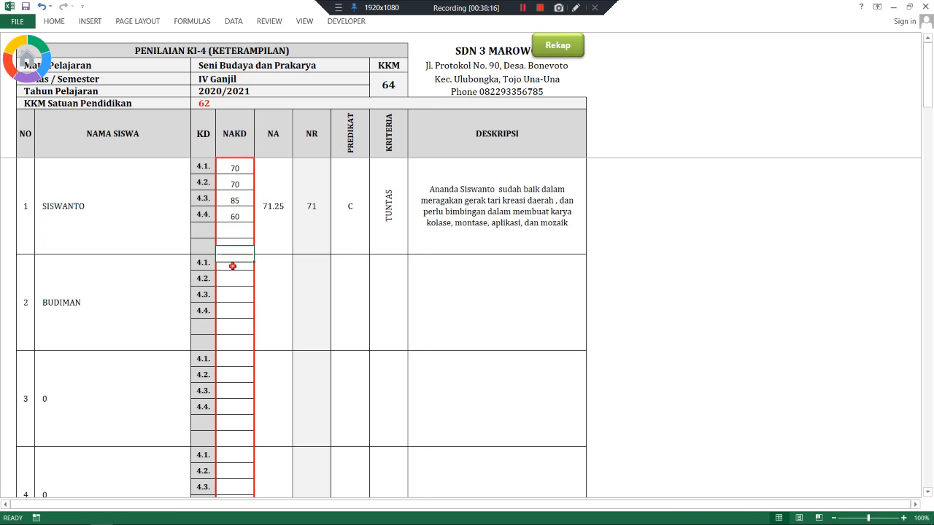
- Enter the second student's SBdP scores 88, 88, 87 and 86
text(88)
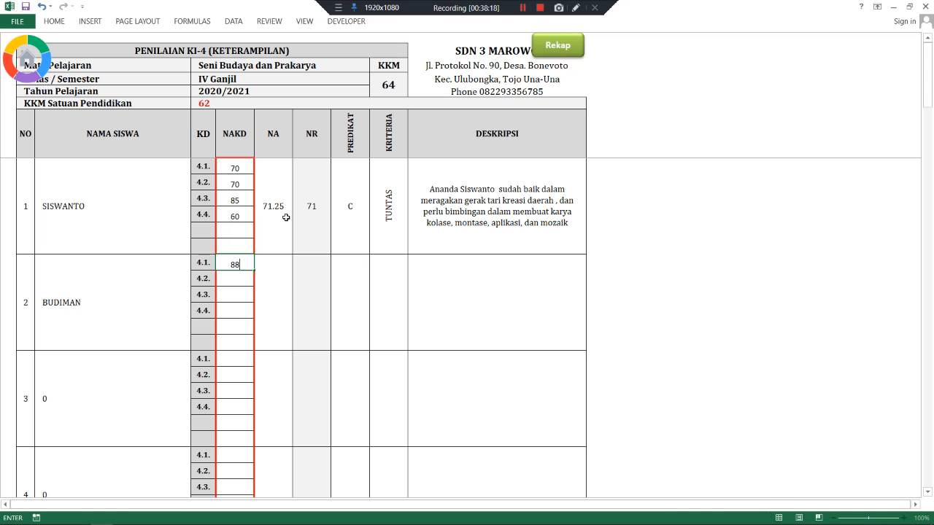
key(Return)
text(88)
key(Return)
text(87)
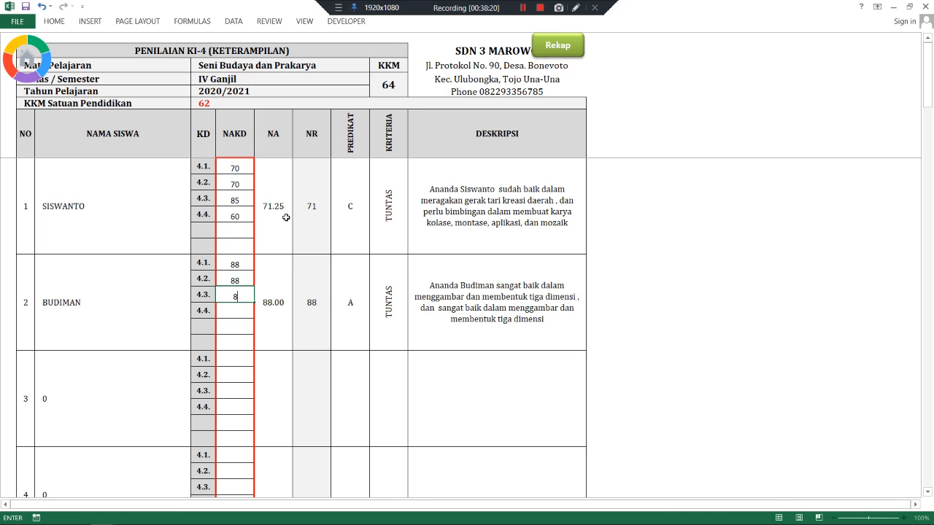
key(Return)
text(86)
key(Return)
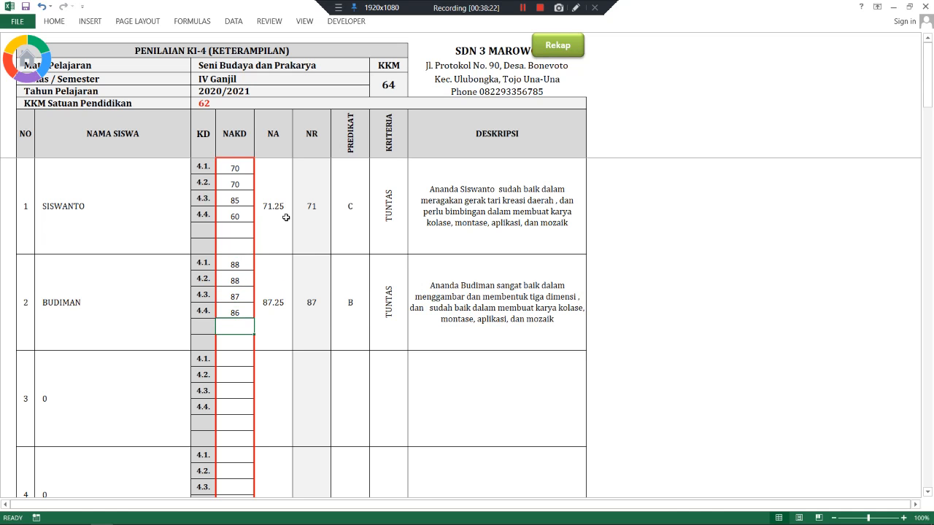
- On the PJOK sheet, enter Siswanto's KD 4.1–4.9 scores: 65, 78, 90, 85, 87
click(552, 56)
click(357, 307)
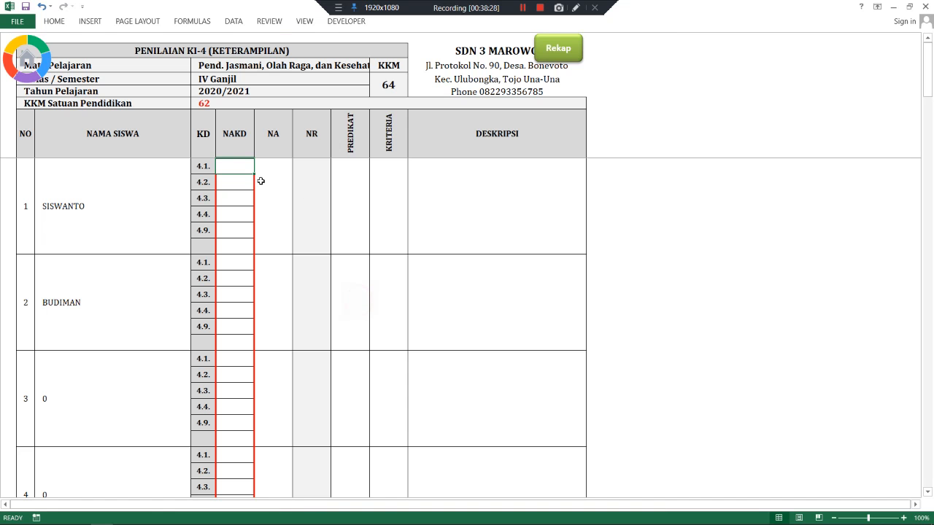
text(65)
key(Return)
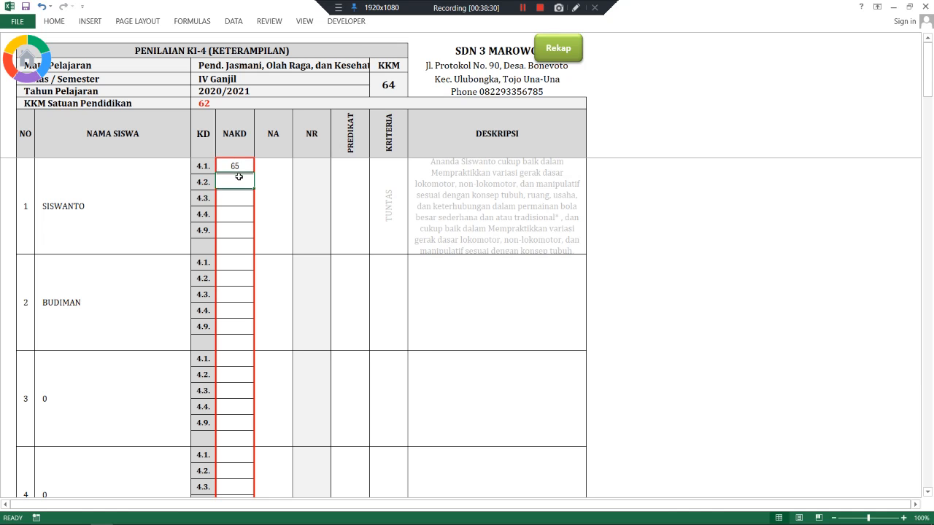
text(78)
key(Return)
text(90)
key(Return)
text(8)
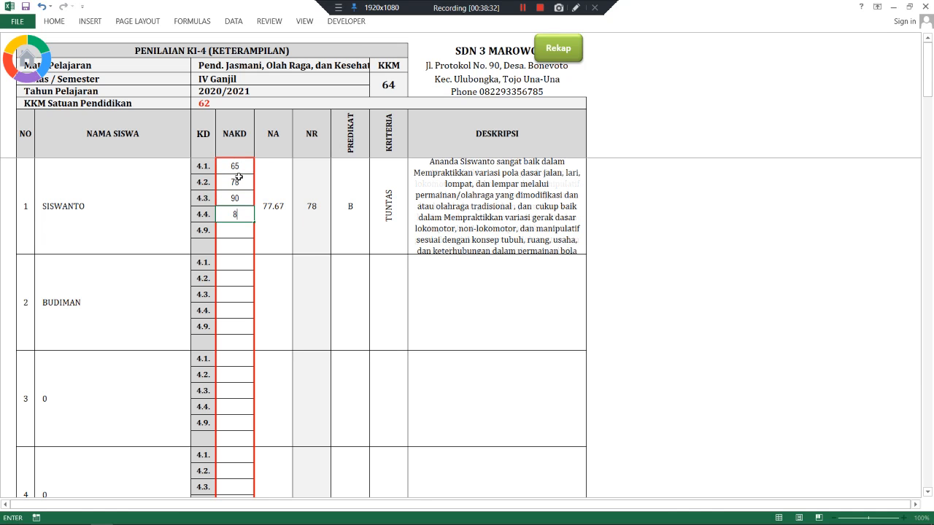
text(5)
key(Return)
text(87)
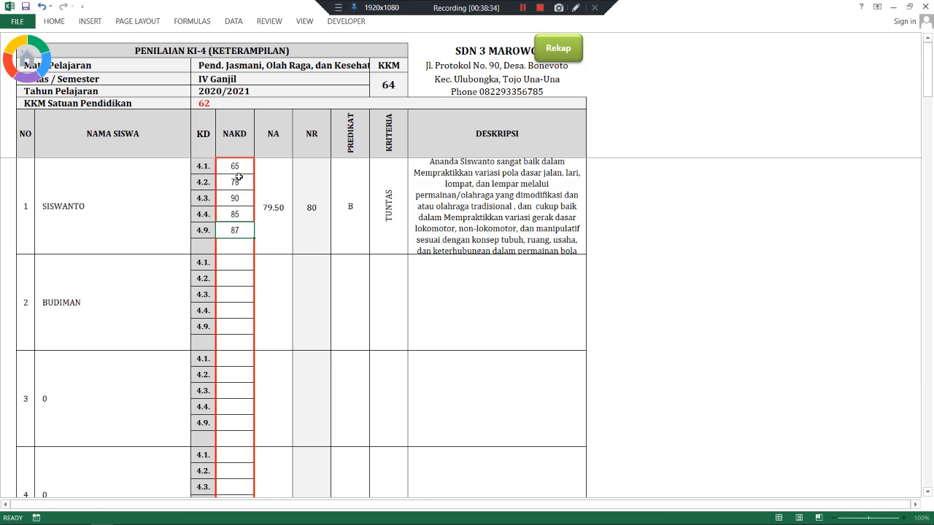
key(Return)
- Enter Budiman's PJOK KD 4.1–4.9 scores: 87, 85, 95, 82, 80
click(234, 259)
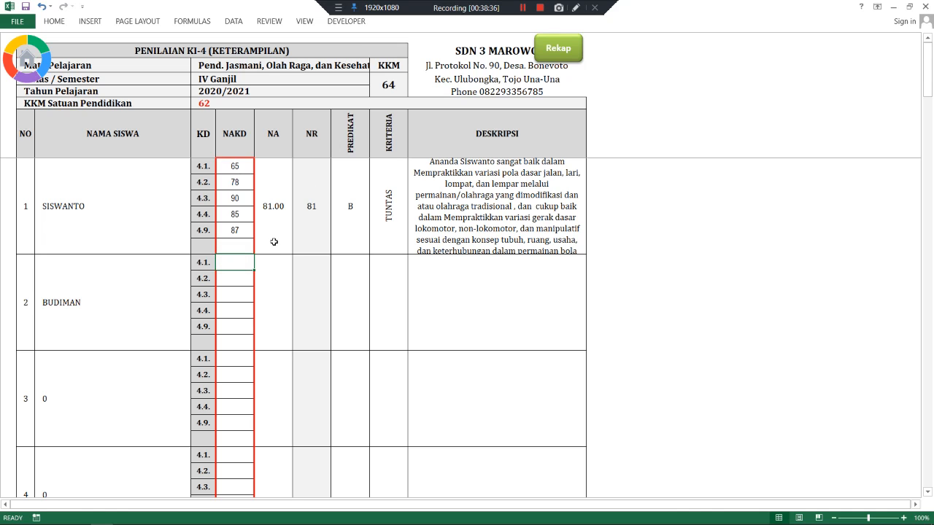
text(87)
key(Return)
text(85)
key(Return)
text(9)
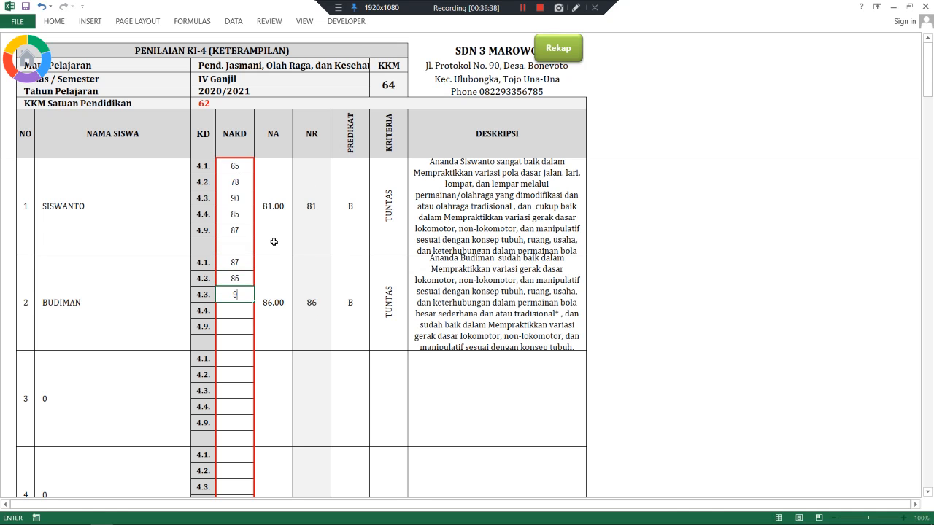
text(5)
key(Return)
text(82)
key(Return)
text(80)
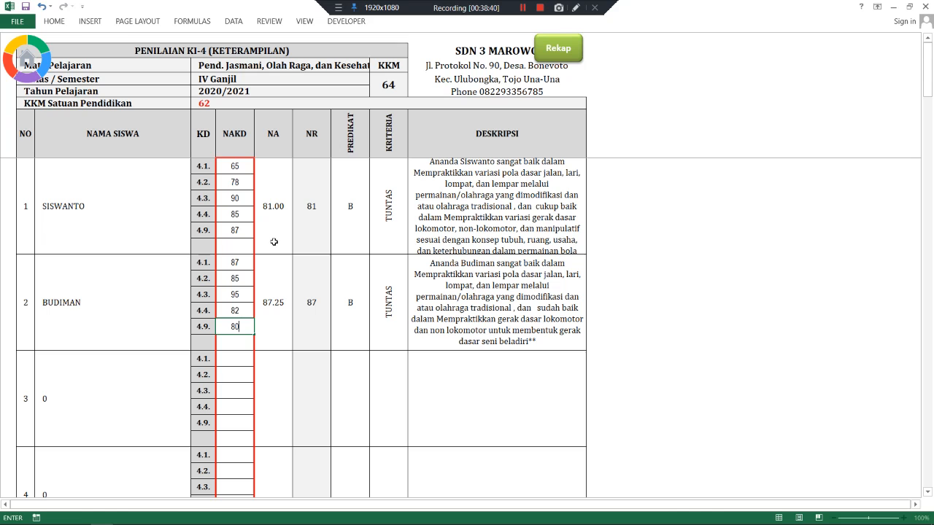
key(ctrl+Return)
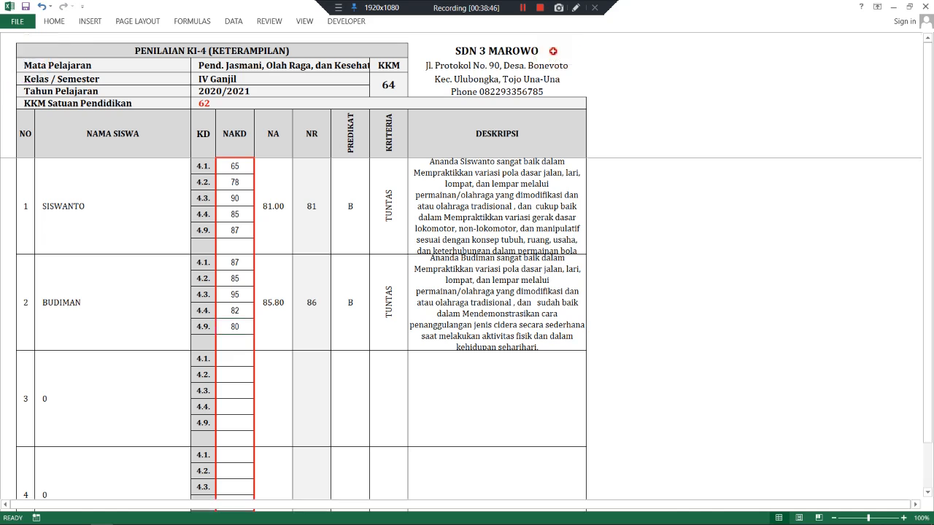
click(554, 56)
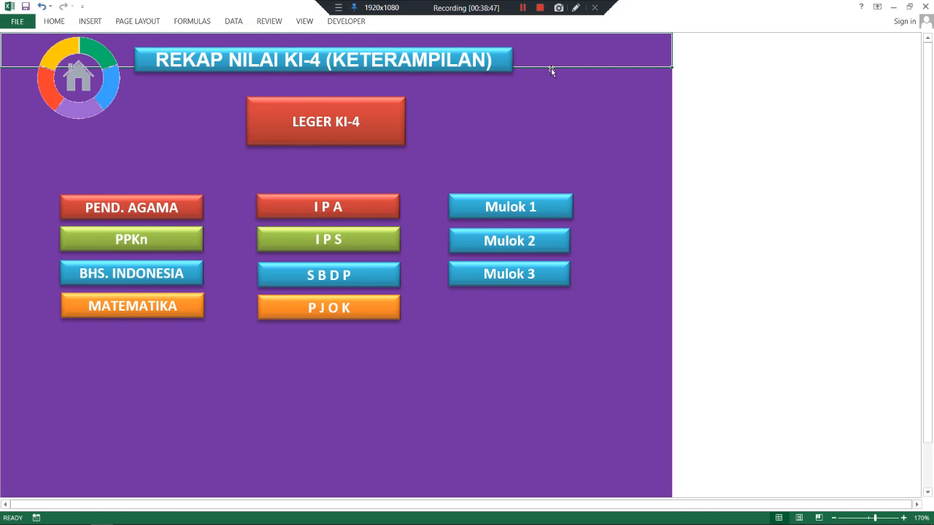
- View the Leger KI-4 ledger, then inspect Siswanto's score cells on the Mulok 1 sheet
click(306, 136)
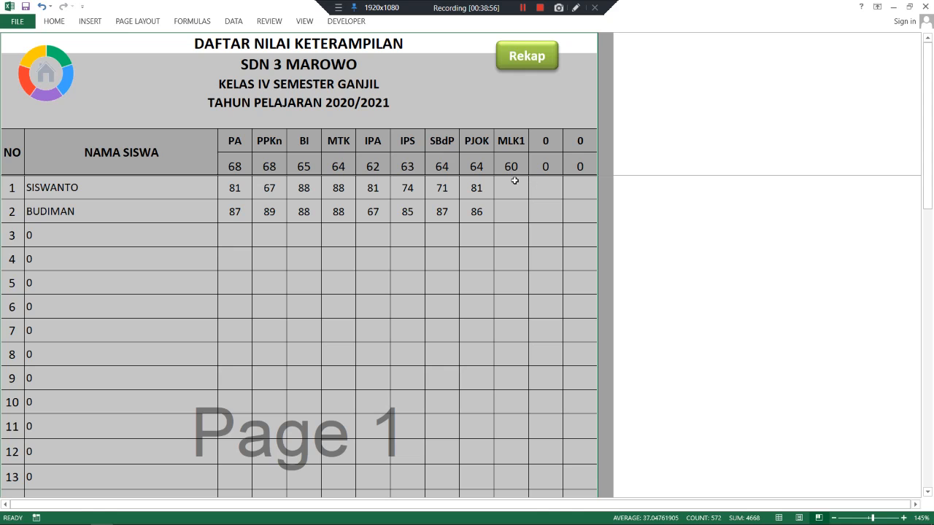
click(525, 56)
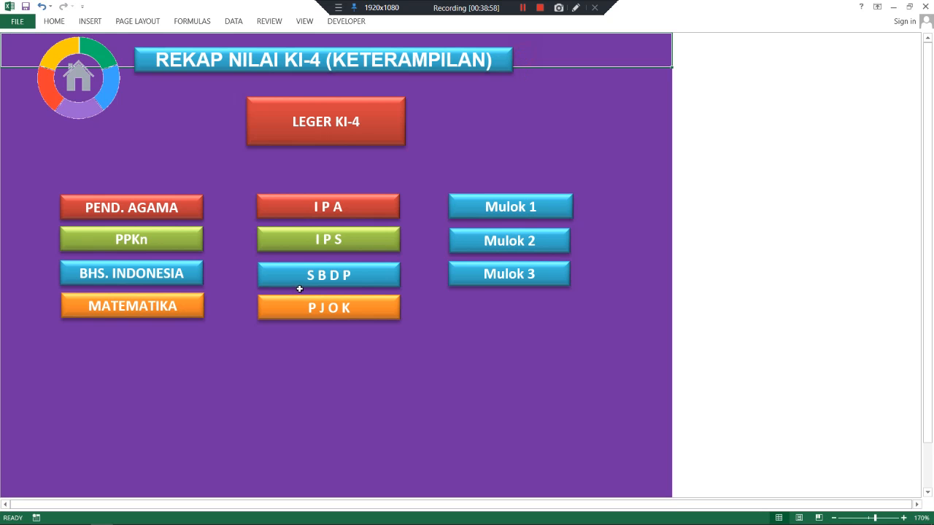
click(479, 218)
click(239, 177)
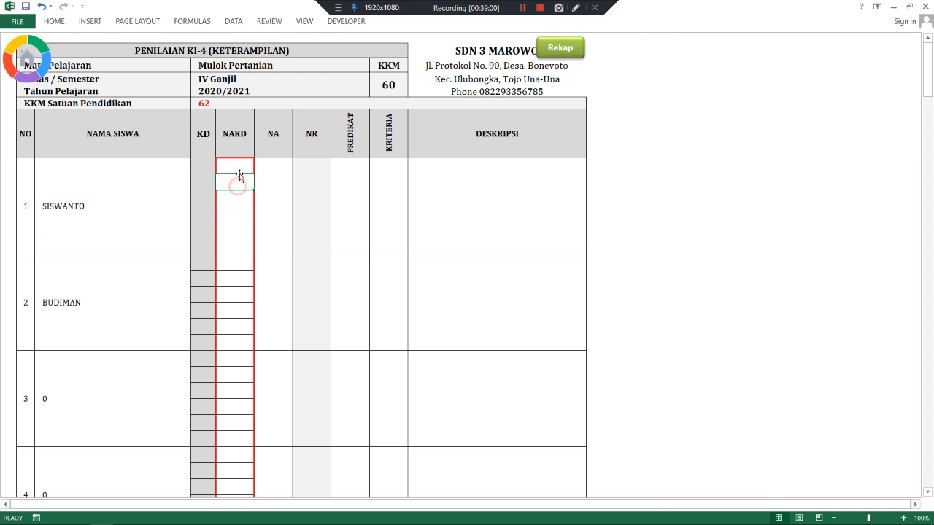
click(241, 167)
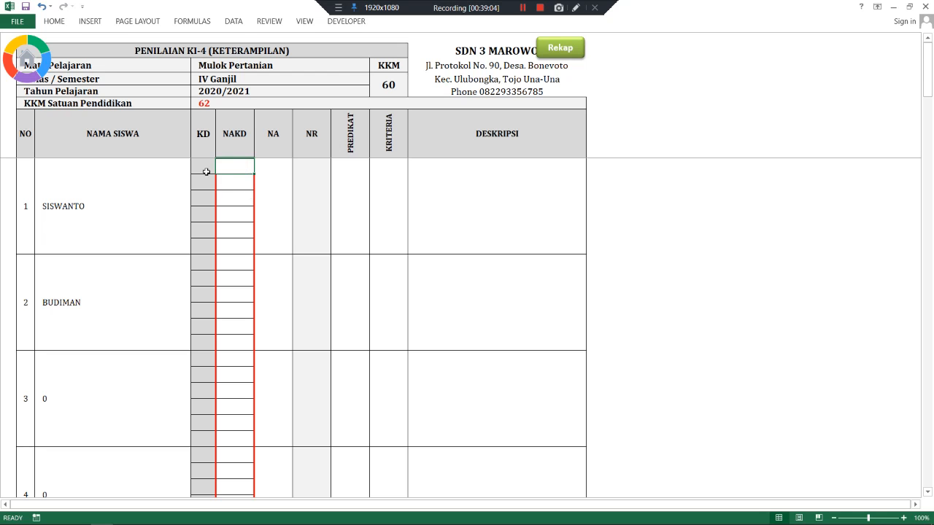
- Revisit the Mulok Pertanian sheet, then reopen Leger KI-4 to check Siswanto's empty MLK1 score
click(557, 52)
click(478, 208)
click(546, 58)
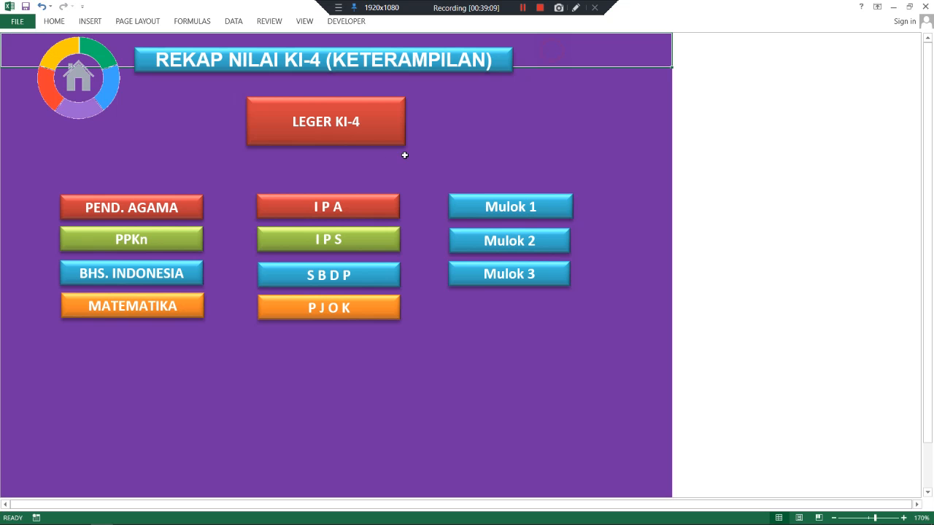
click(350, 118)
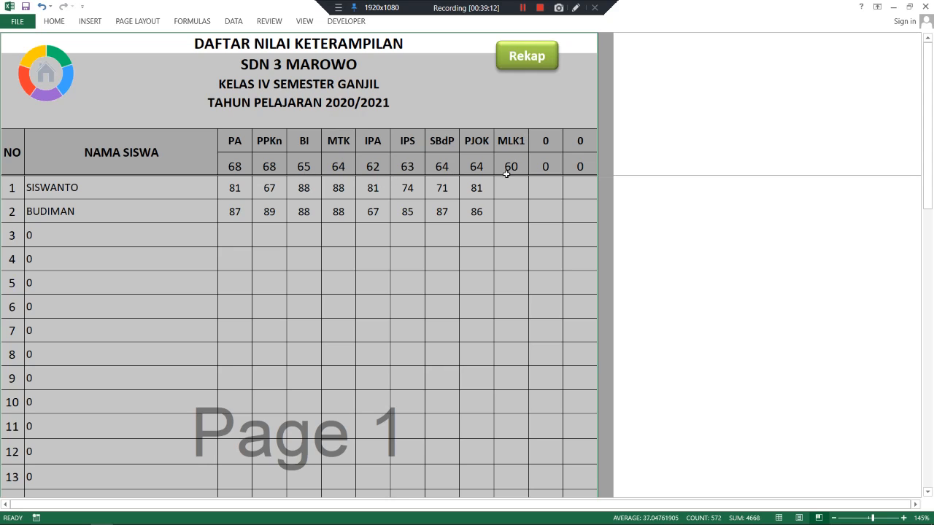
click(503, 185)
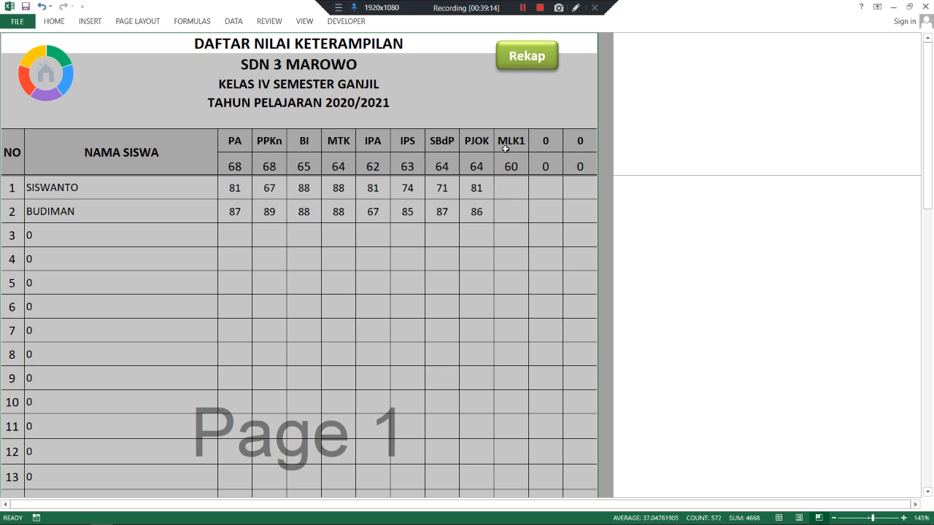
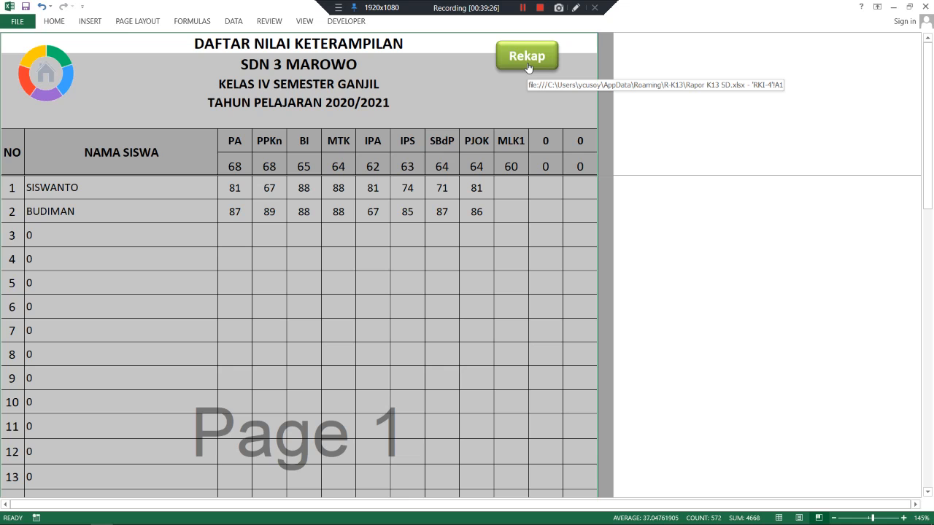
- Pass through the REKAP NILAI KI-4 page and return to the RAPOR KURIKULUM 2013 main menu
click(519, 64)
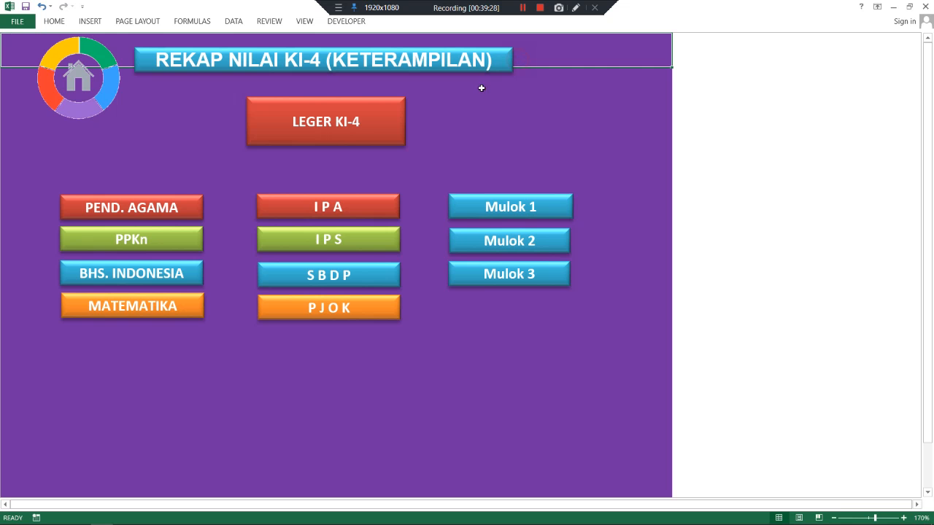
click(91, 92)
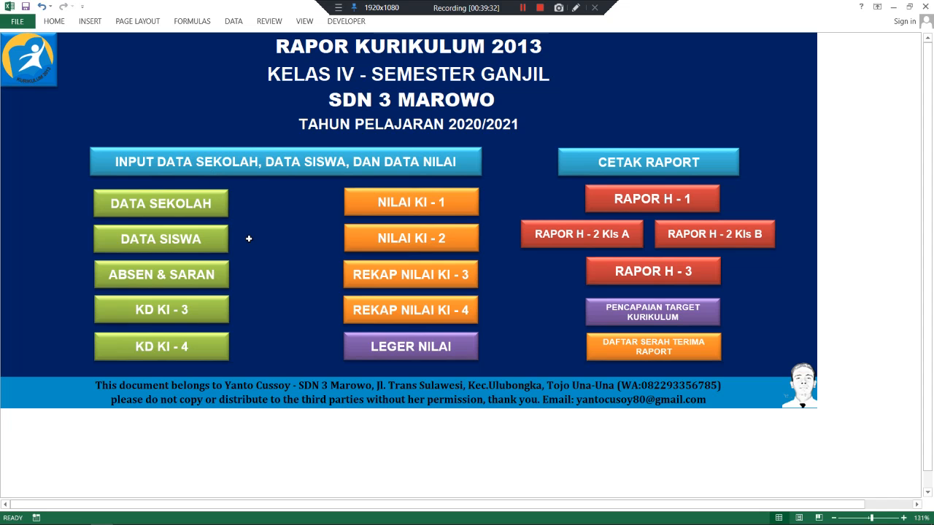
- On the KD KI-3 sheet, add Mulok 1 item 3.1 'Memahami cara menanam padi', then go home
click(175, 313)
scroll(267, 277, down, 15)
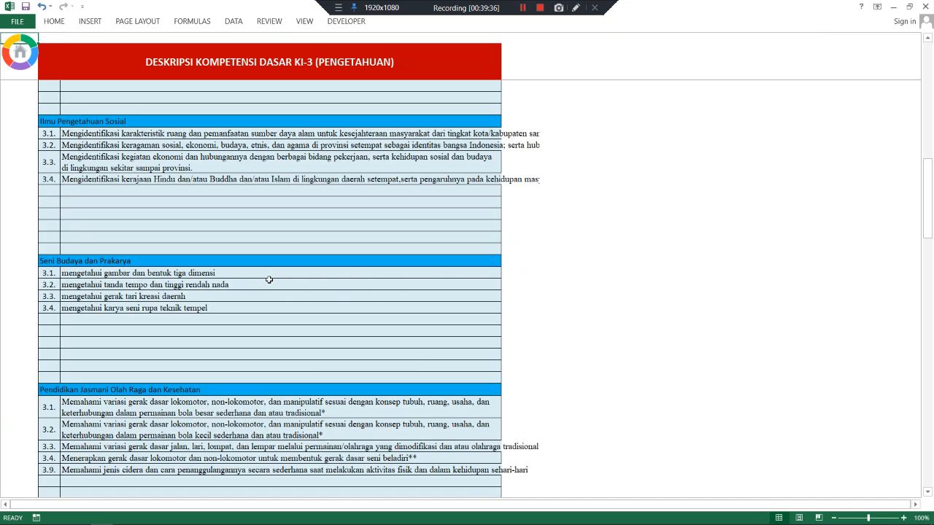
scroll(269, 279, down, 2)
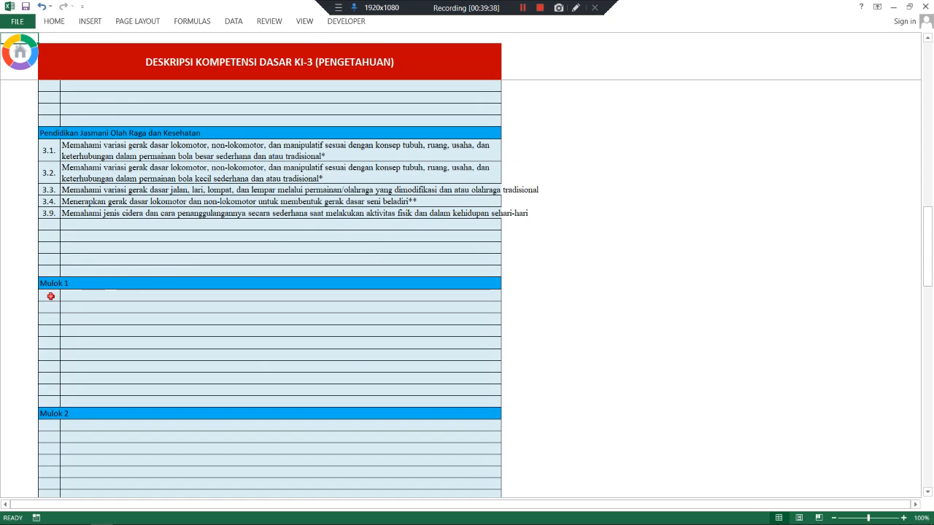
click(50, 295)
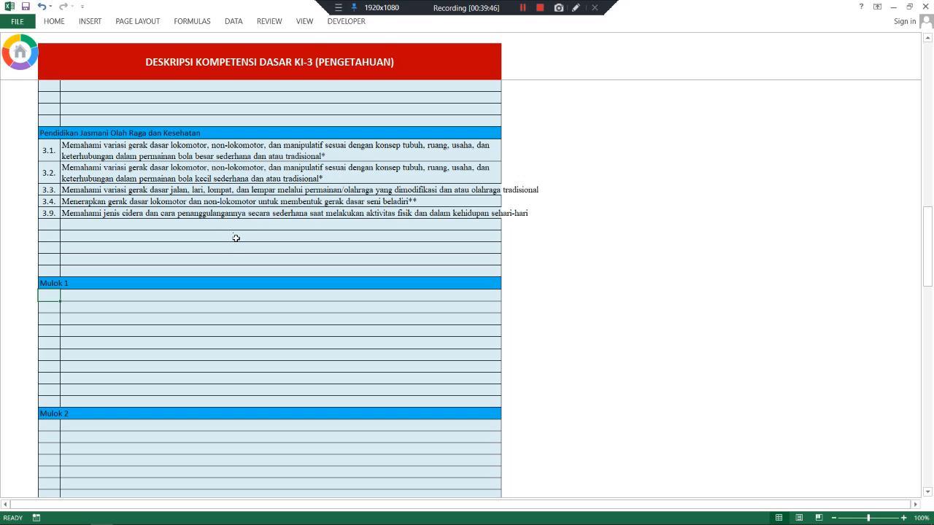
text(3.1)
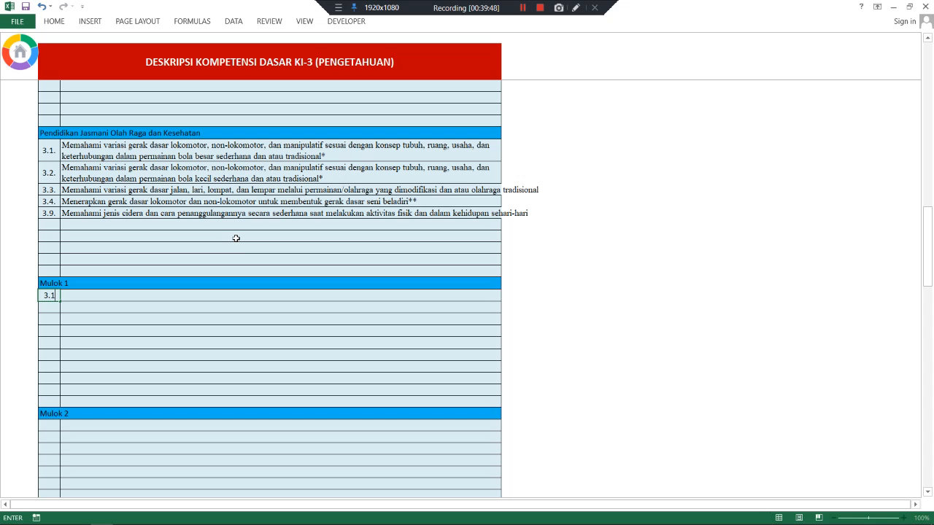
key(Tab)
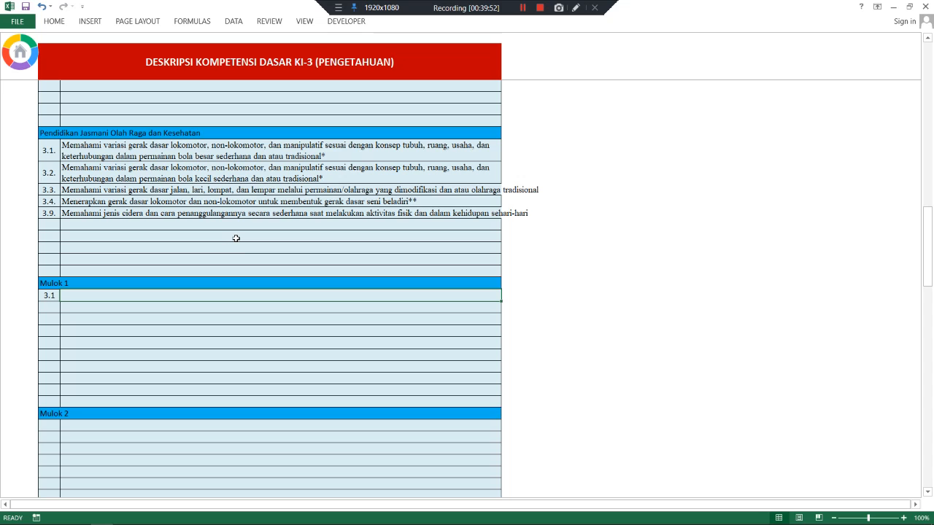
text(Memahami cara)
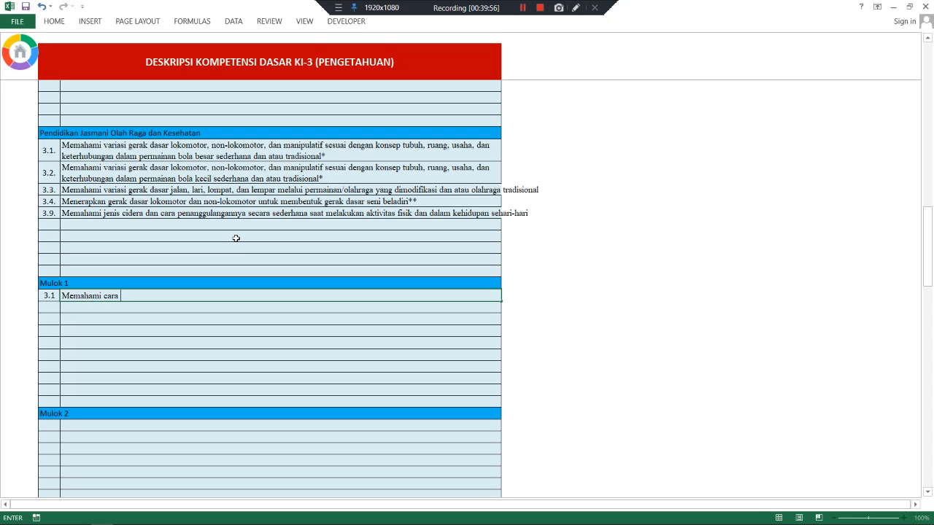
text( menanam)
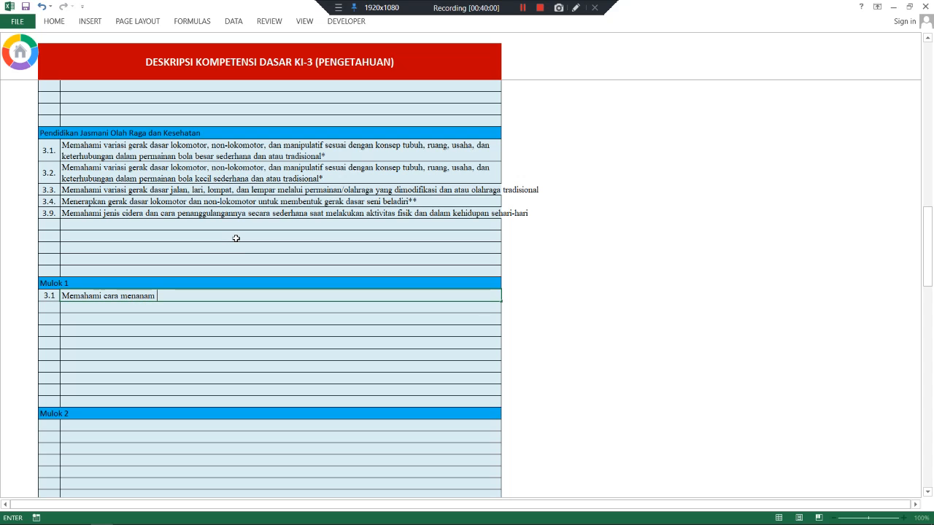
text( padi)
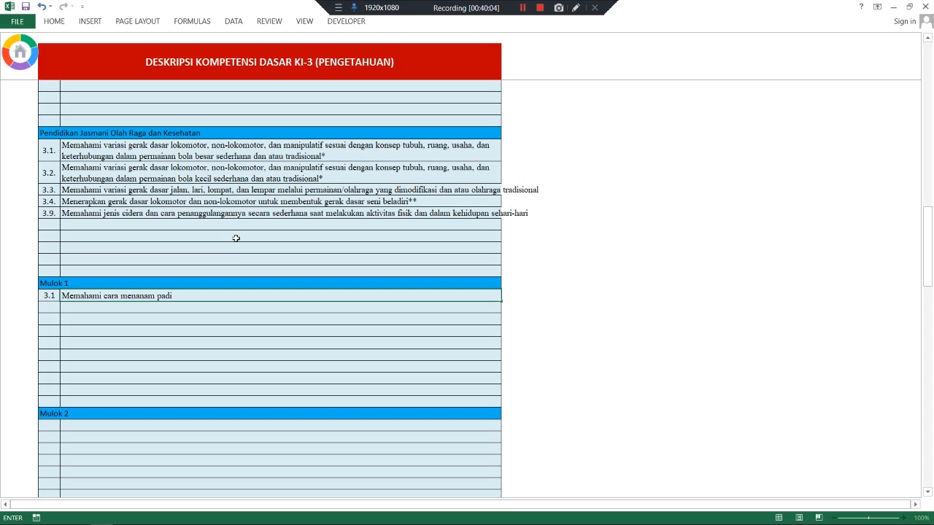
click(250, 239)
scroll(192, 191, up, 2)
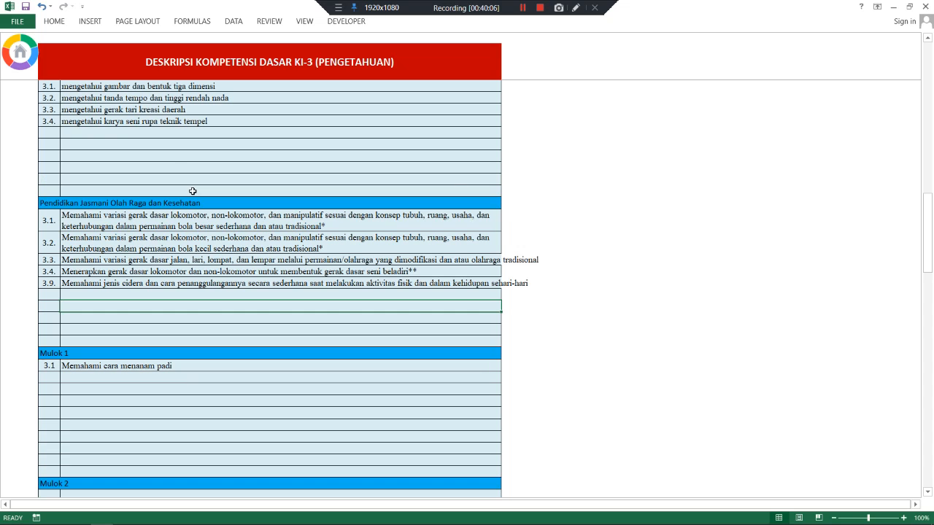
click(24, 60)
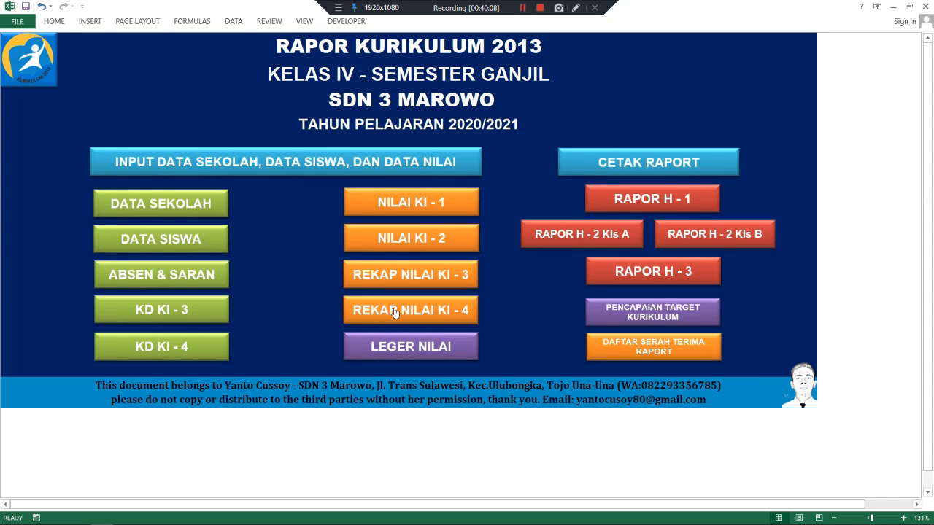
- On the KD KI-4 sheet, add Mulok 1 item 4.1 'Mempraktikan cara menanam padi dengan baik dan benar', then go home
click(183, 349)
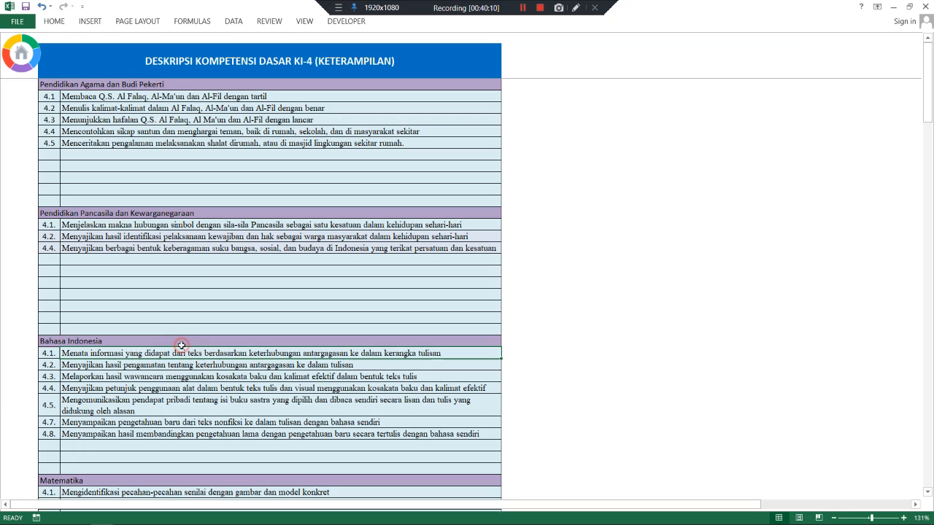
scroll(191, 280, down, 11)
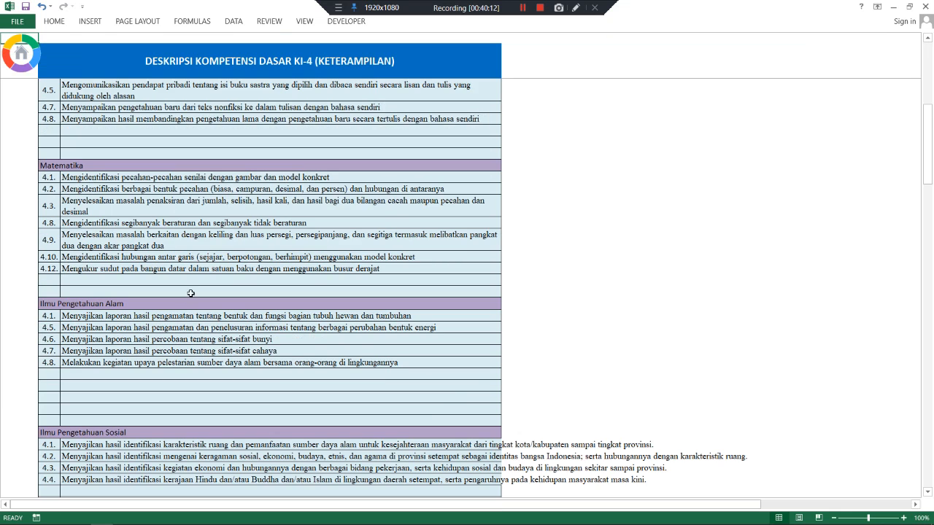
scroll(186, 305, down, 12)
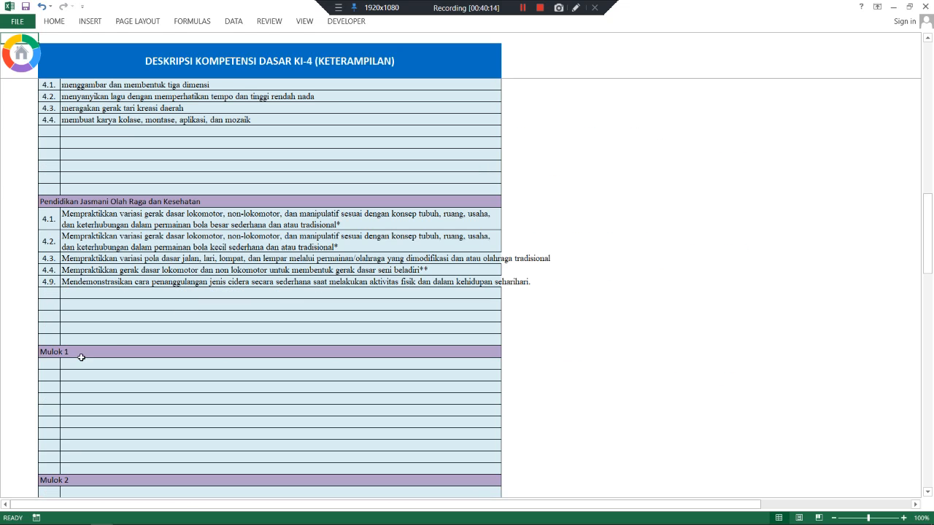
click(49, 362)
text(4)
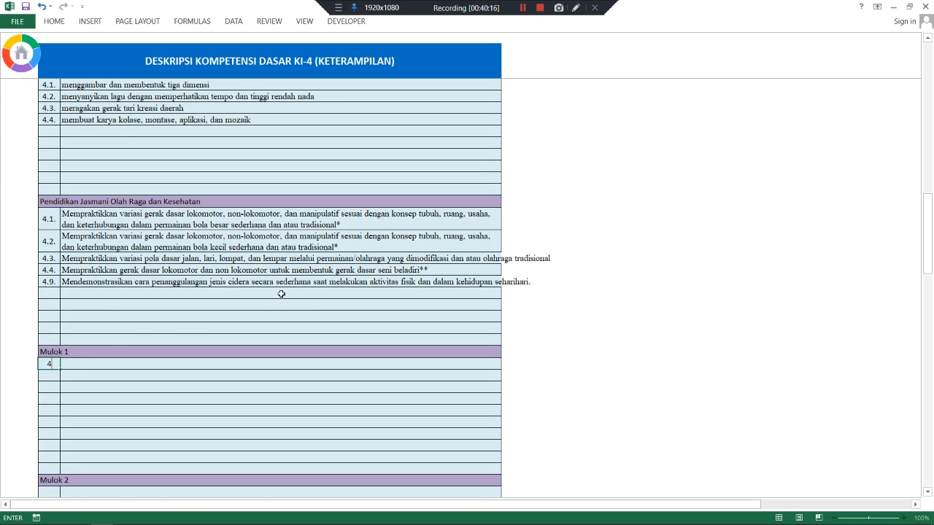
text(.1)
click(127, 360)
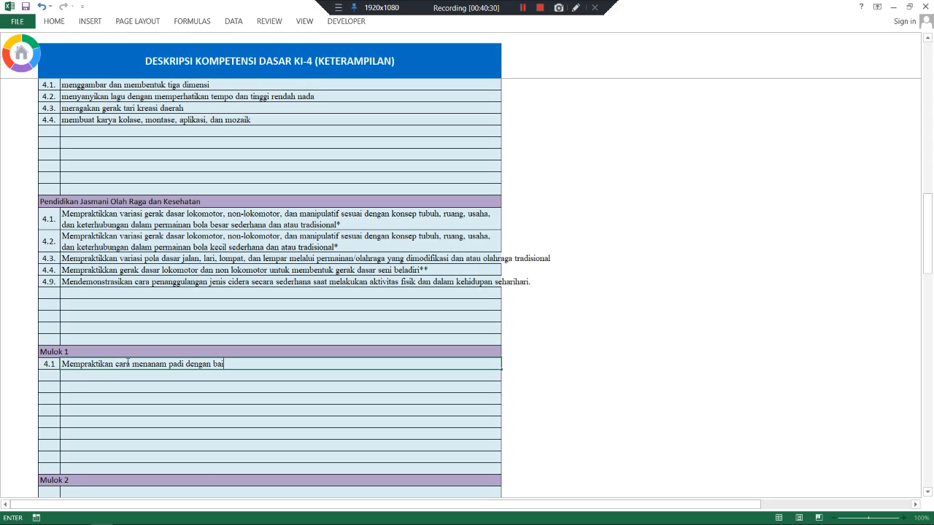
text(k dan benar)
click(133, 336)
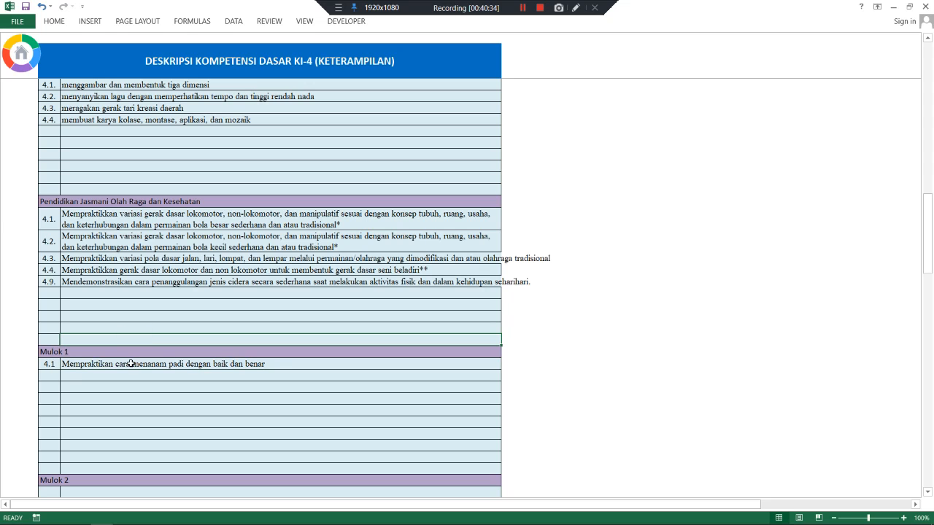
click(129, 364)
scroll(172, 306, up, 1)
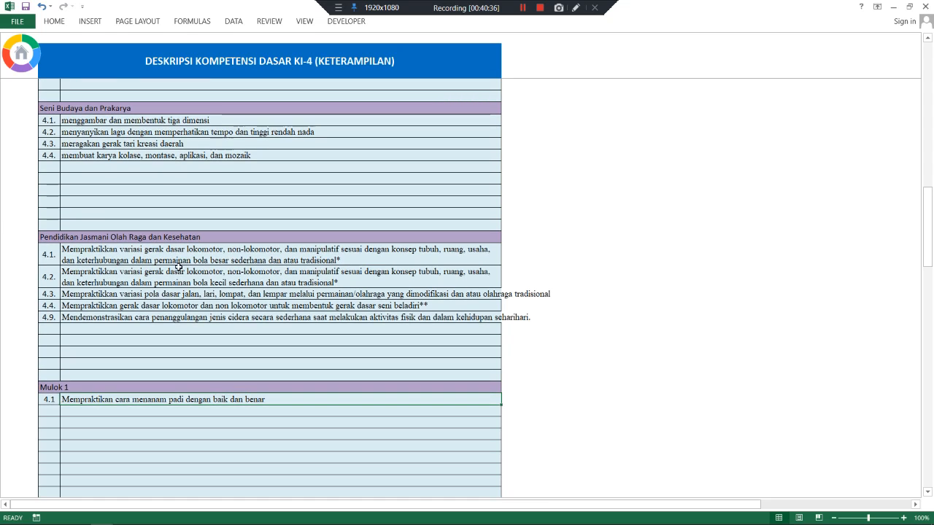
click(31, 77)
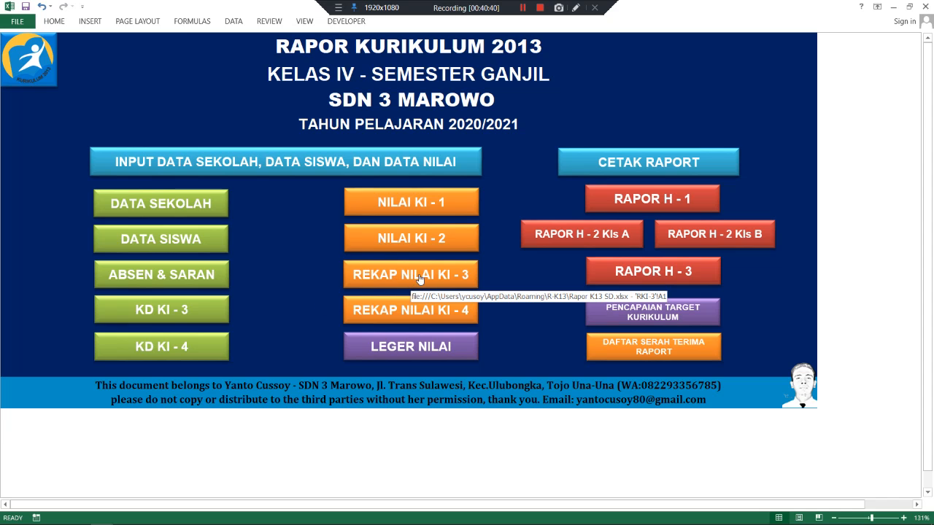
- On the Mulok 1 KI-3 grading sheet, give the first student PH, NPTS and NPAS scores of 85
click(447, 279)
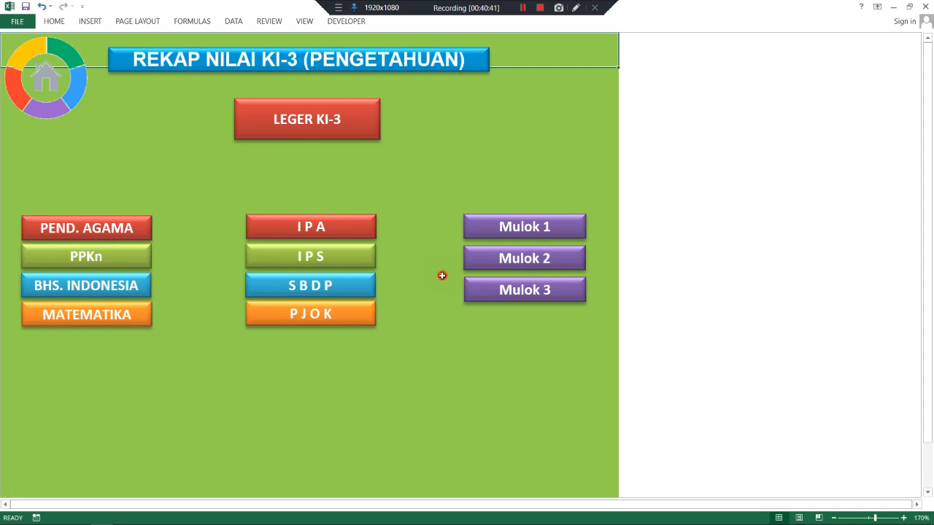
click(536, 231)
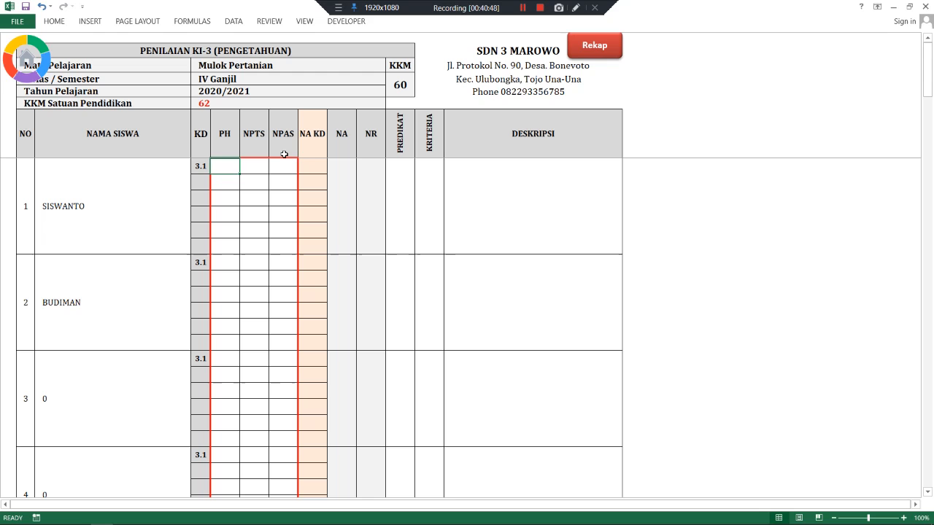
text(85)
key(Tab)
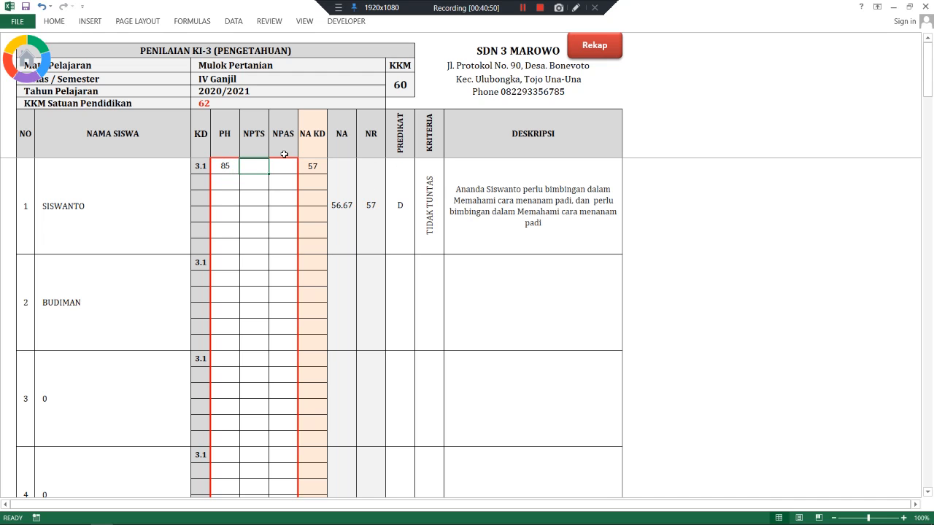
text(85)
key(Tab)
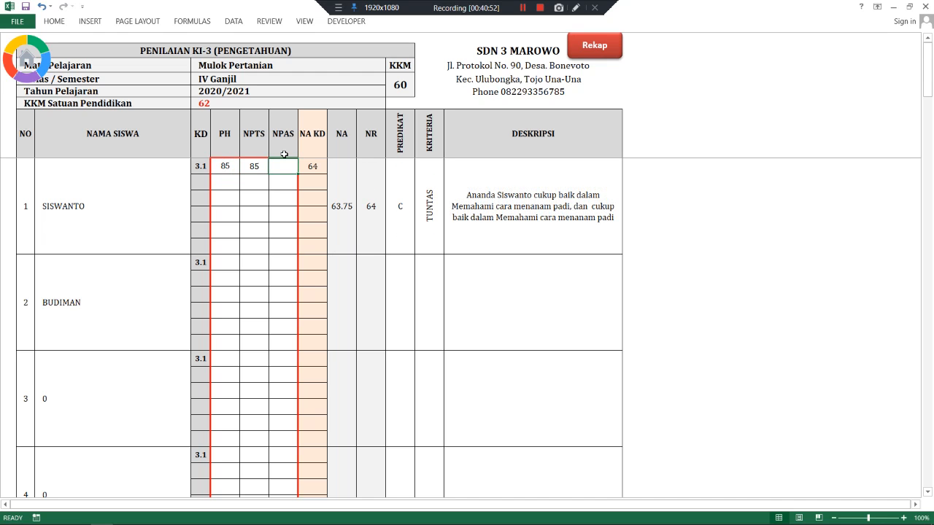
text(85)
key(Return)
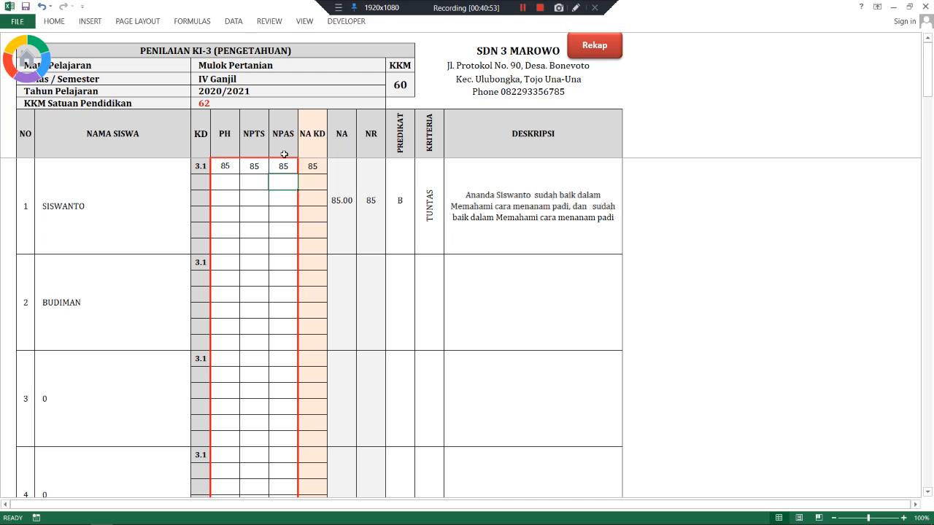
- Give the second student PH 70, NPTS 80 and NPAS 98 on the Mulok 1 KI-3 sheet
click(234, 255)
click(222, 259)
text(70)
key(Tab)
text(80)
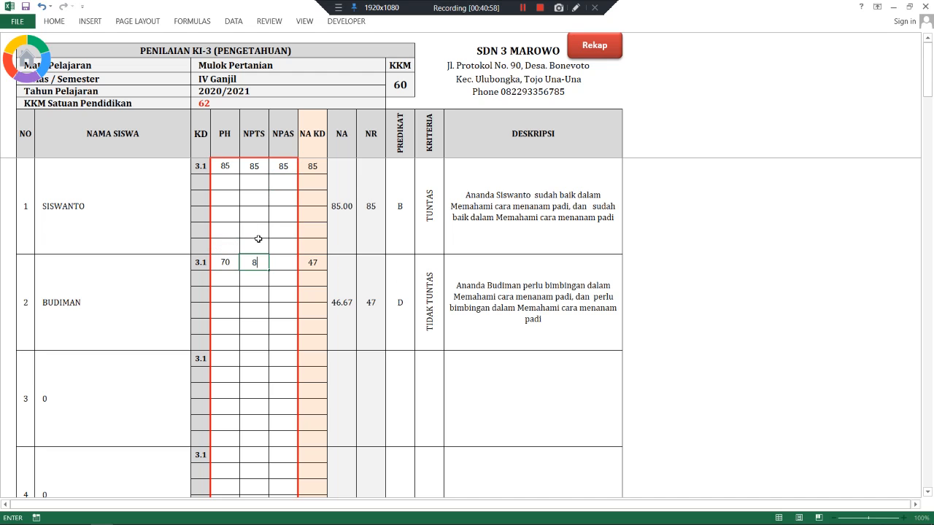
key(Tab)
text(98)
key(Return)
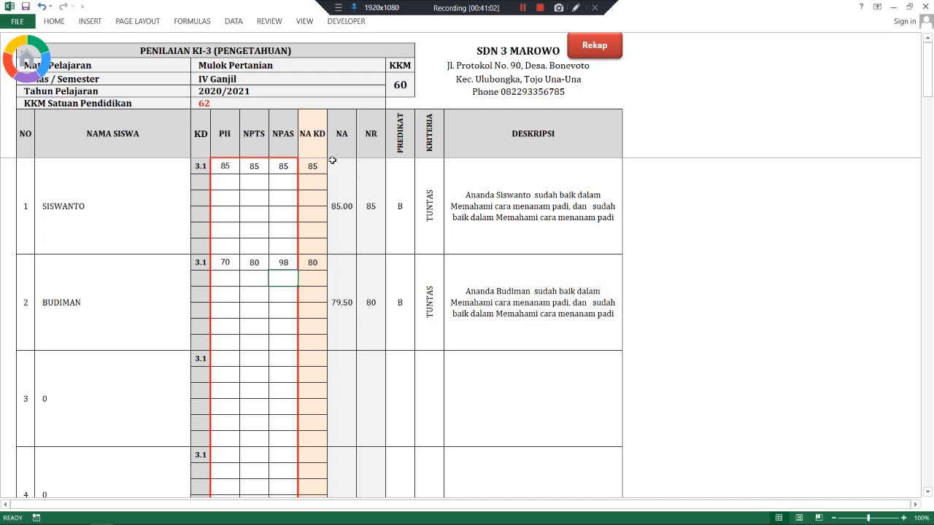
- Review the LEGER KI-3 knowledge ledger, then move via the main menu to REKAP NILAI KI-4
click(579, 53)
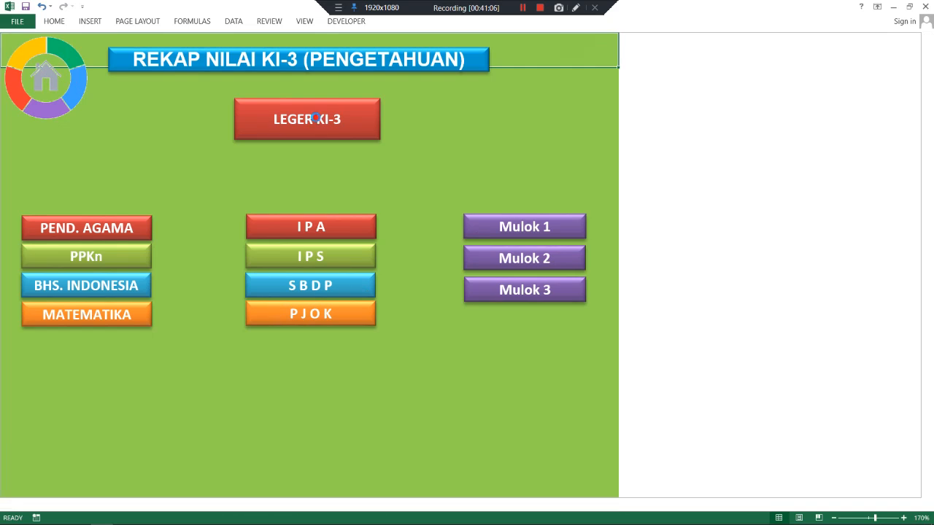
click(316, 120)
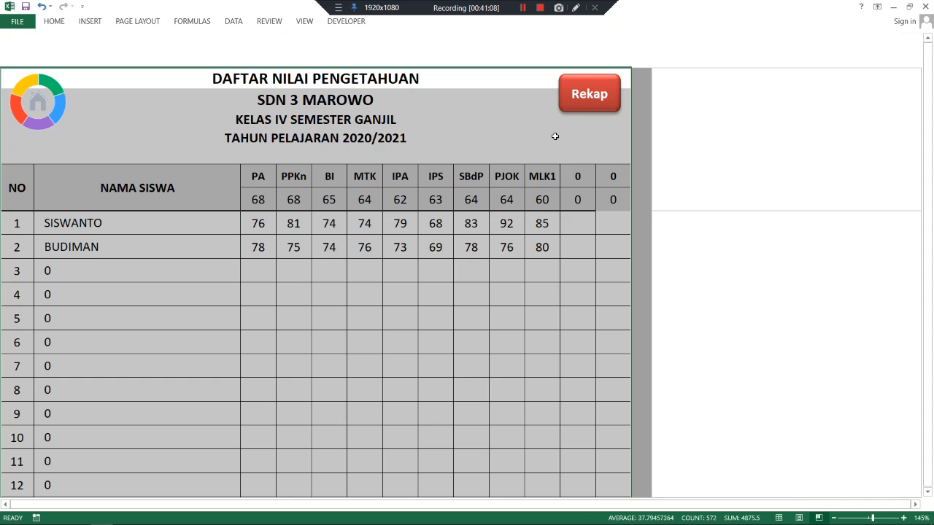
click(580, 102)
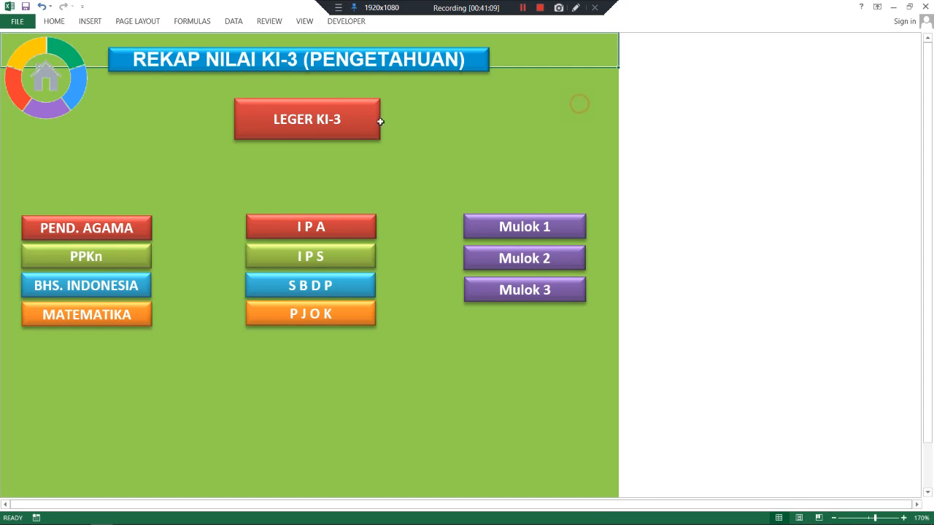
click(46, 82)
click(396, 313)
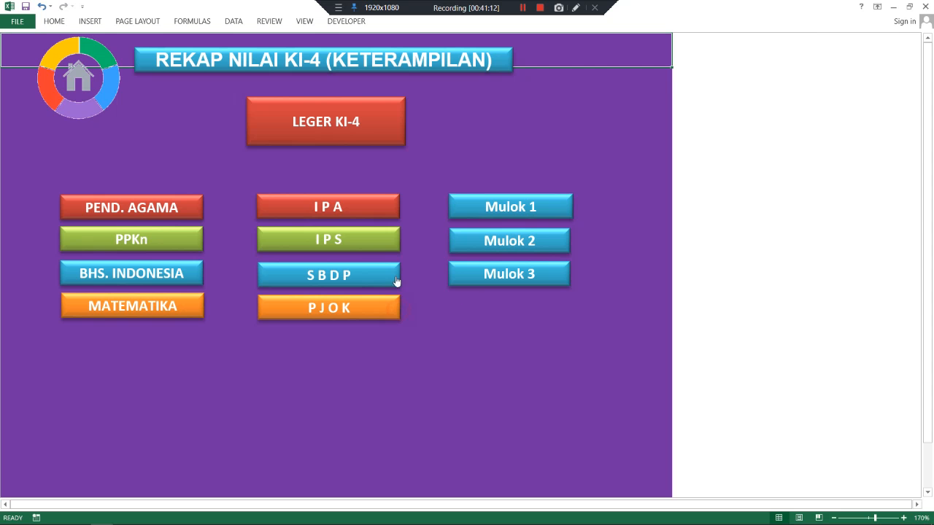
- Enter Mulok 1 KD 4.1 NAKD skill scores 78 and 98 for the two students, then return to Rekap
click(500, 206)
click(238, 164)
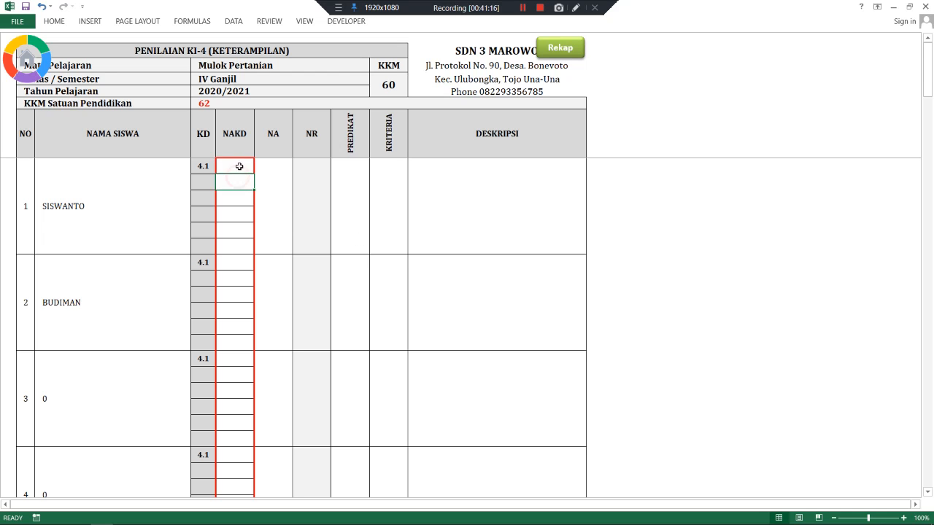
text(78)
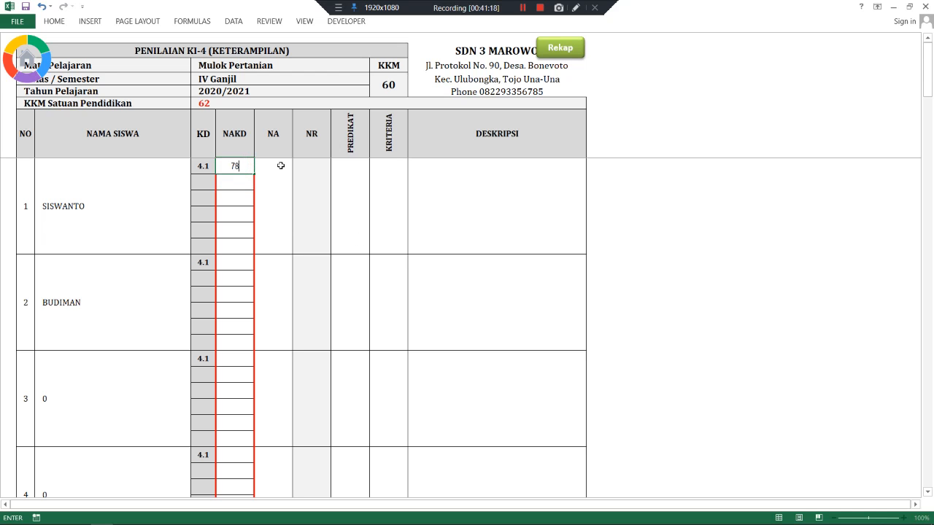
click(238, 259)
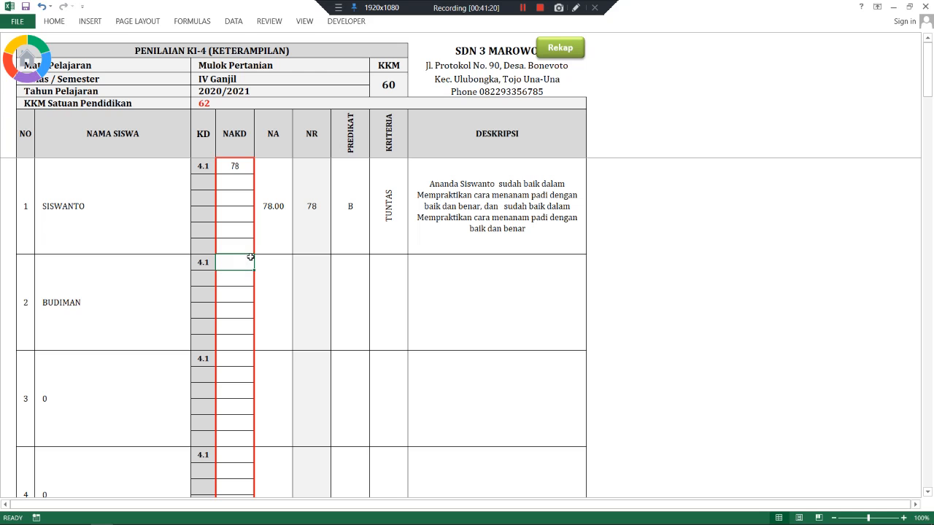
text(9)
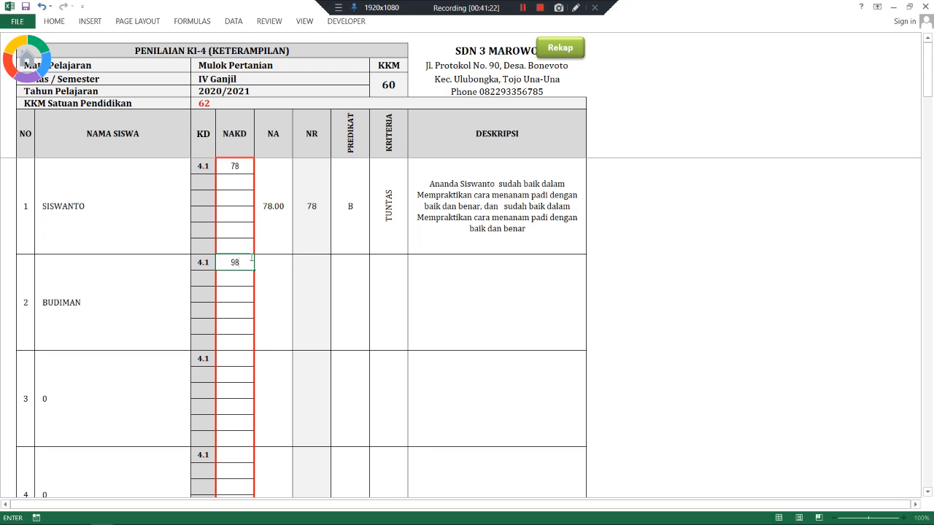
text(8)
key(Return)
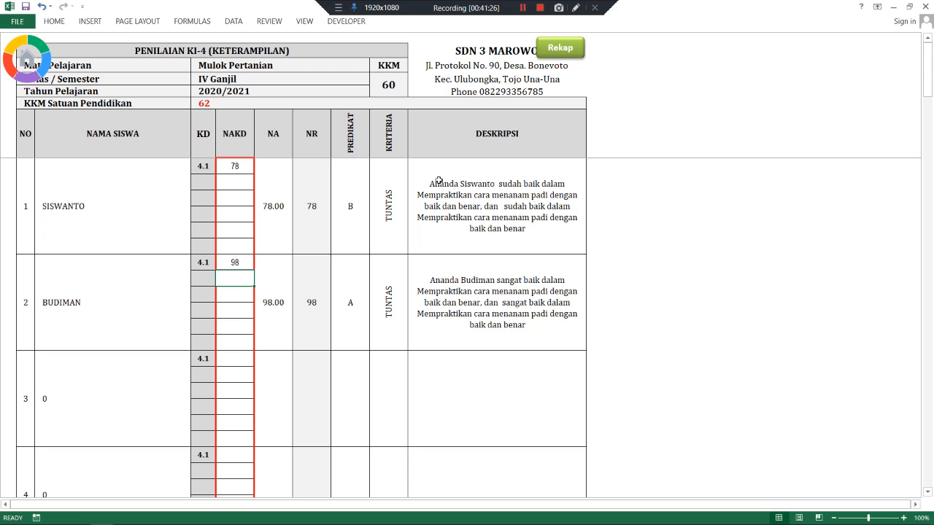
click(563, 48)
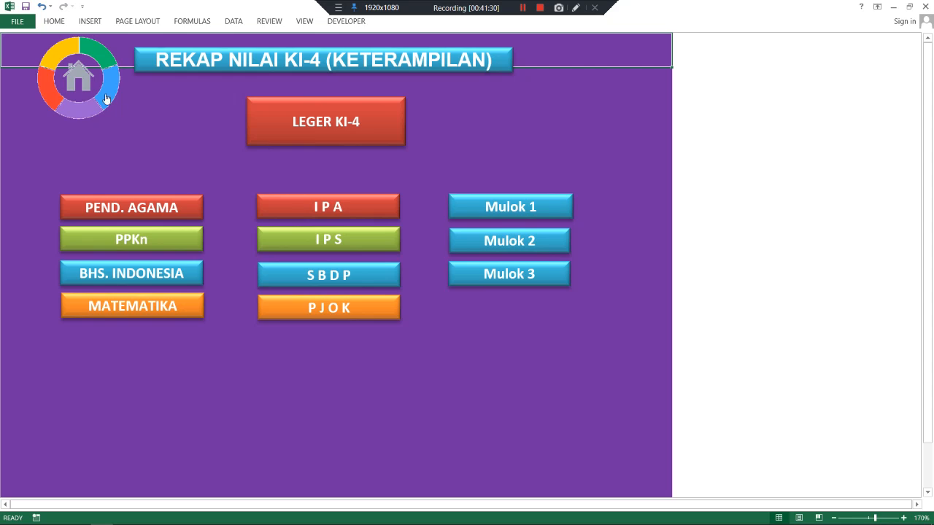
- Check the MLK1 scores 78 and 98 on the LEGER KI-4 ledger and go back to the main menu
click(304, 116)
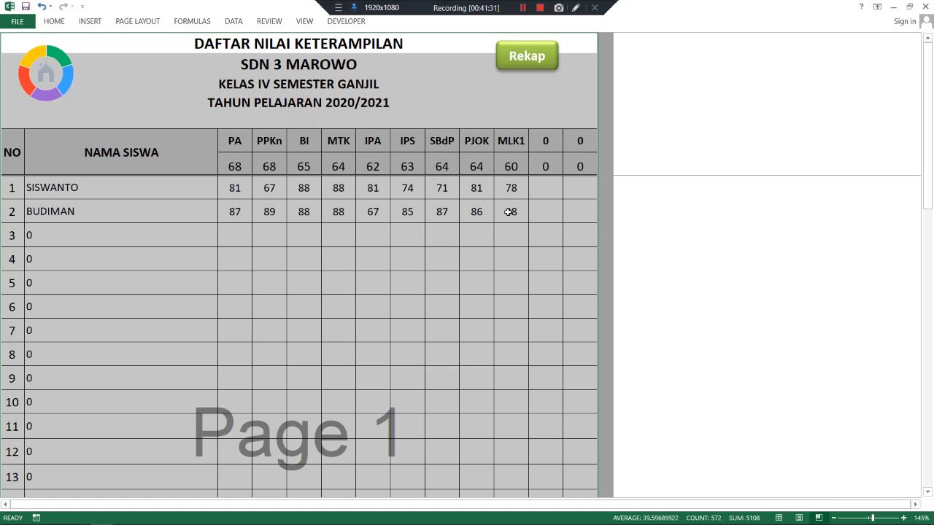
click(516, 59)
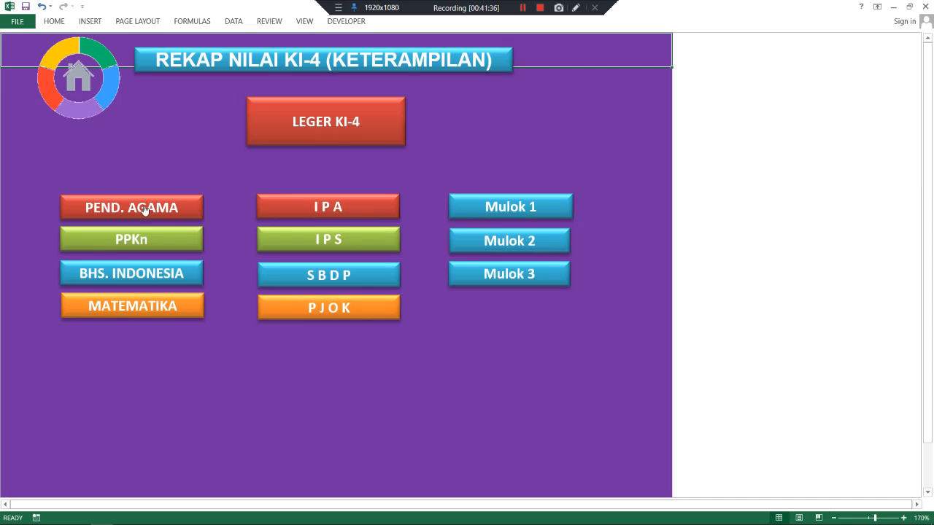
click(102, 90)
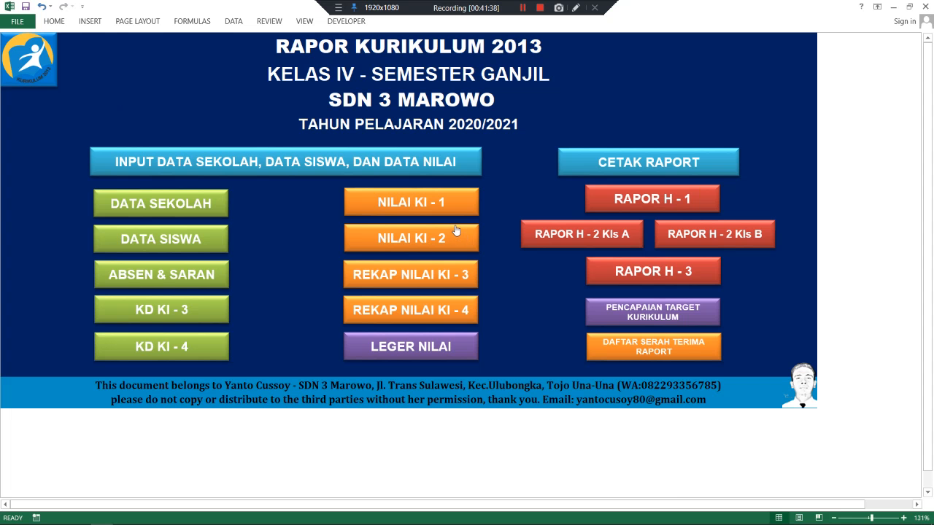
click(413, 348)
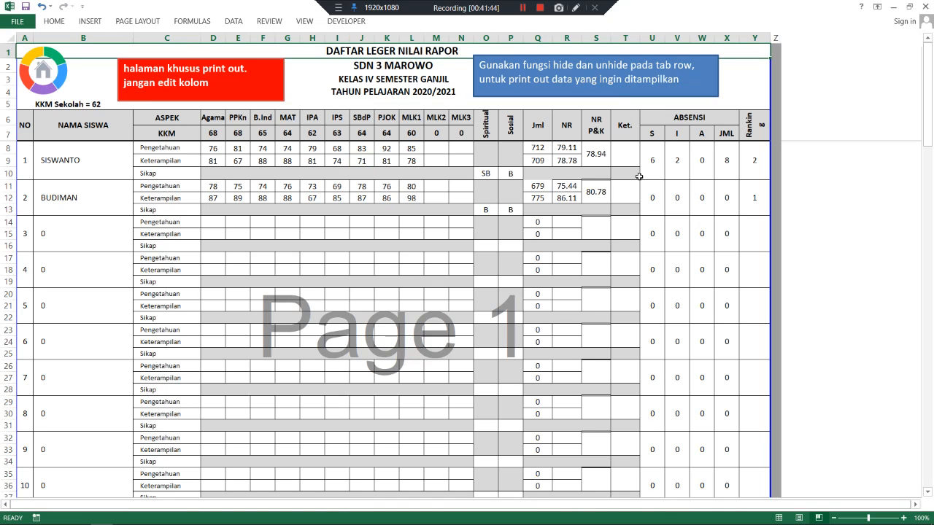
- Inspect the IPA, PPKn and B.Ind scores on the DAFTAR LEGER NILAI RAPOR sheet
scroll(222, 175, down, 1)
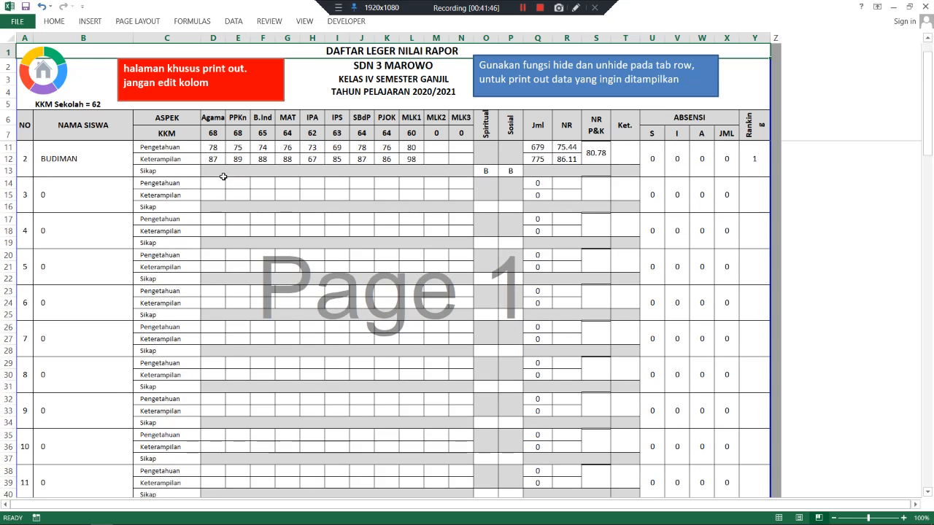
scroll(223, 173, up, 1)
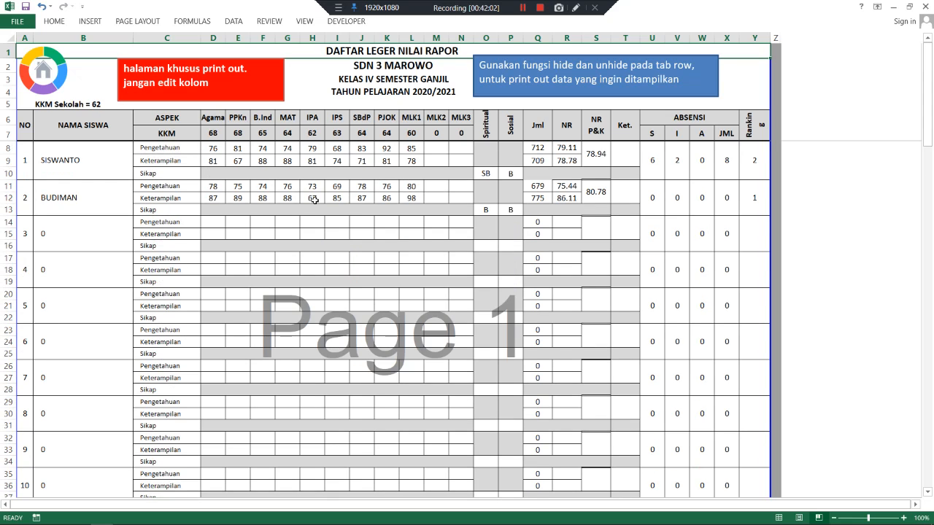
click(313, 201)
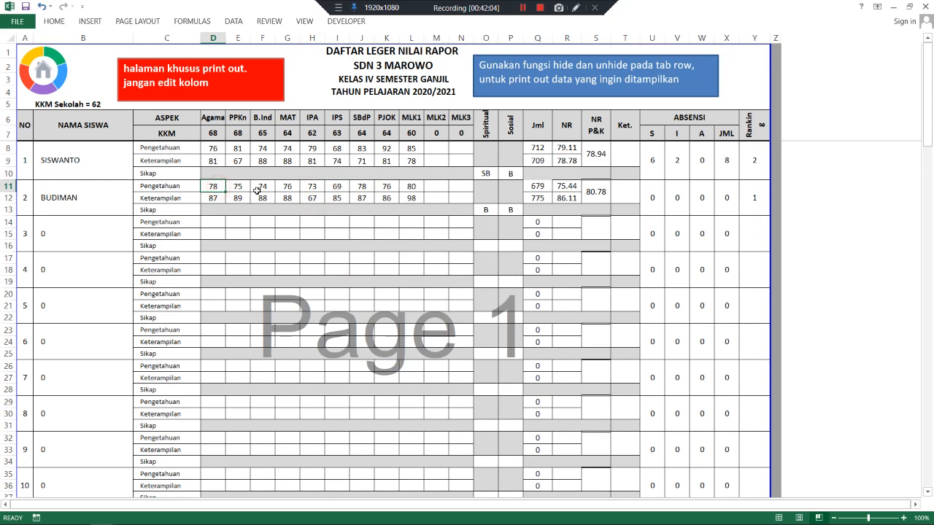
click(240, 199)
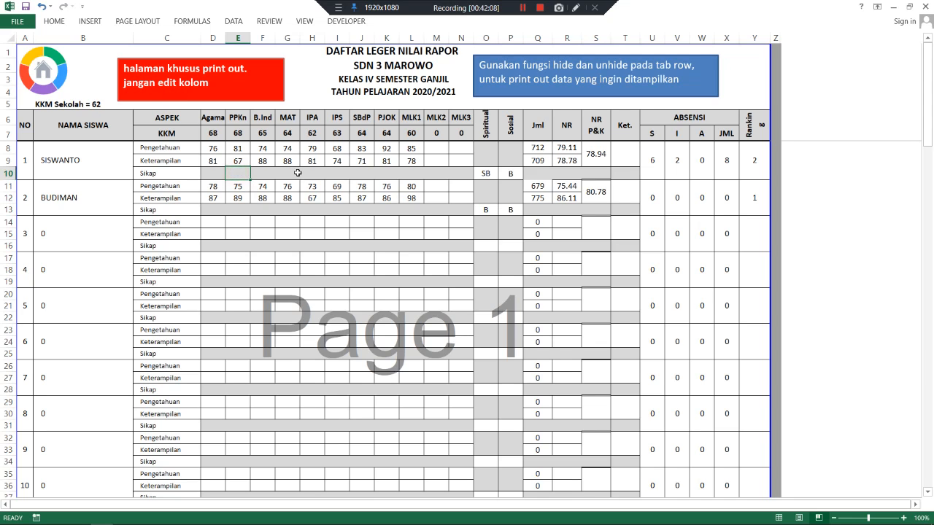
click(272, 189)
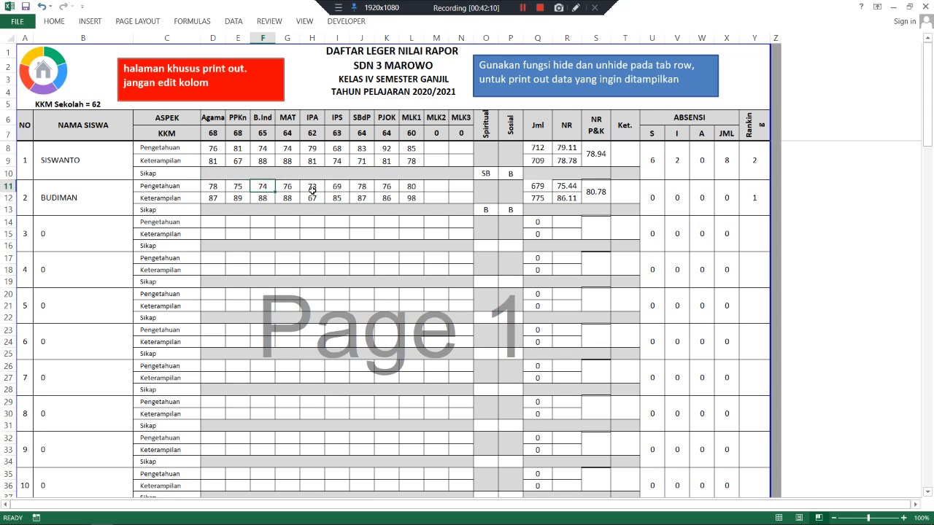
scroll(348, 191, down, 1)
scroll(349, 191, up, 1)
scroll(434, 204, down, 1)
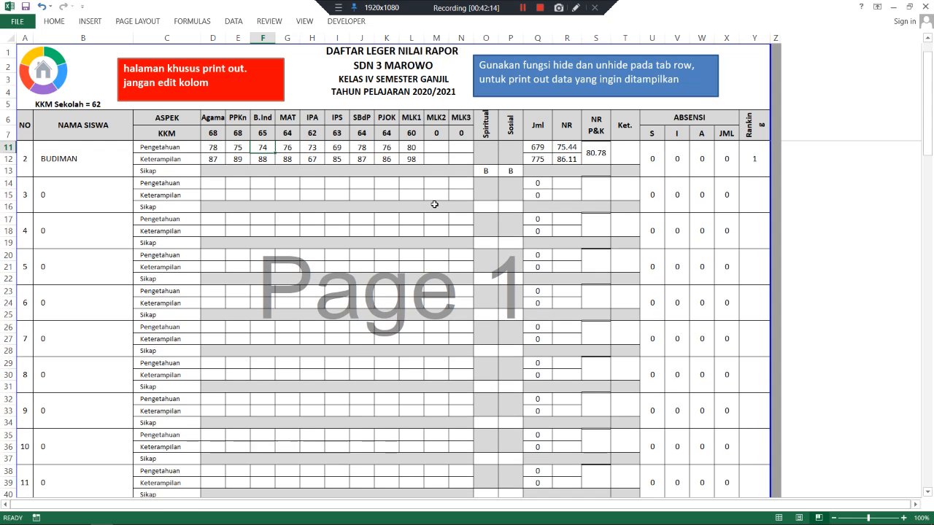
scroll(434, 202, up, 1)
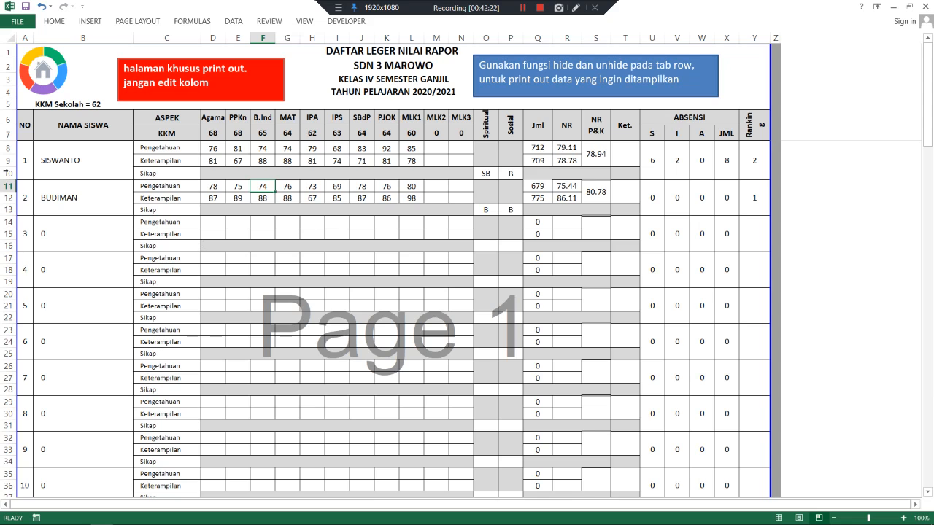
- Select rows 12 through 22 by their headers, then deselect by picking cell D14
mouse_move(6, 198)
mouse_down()
mouse_move(6, 284)
mouse_move(3, 197)
mouse_up()
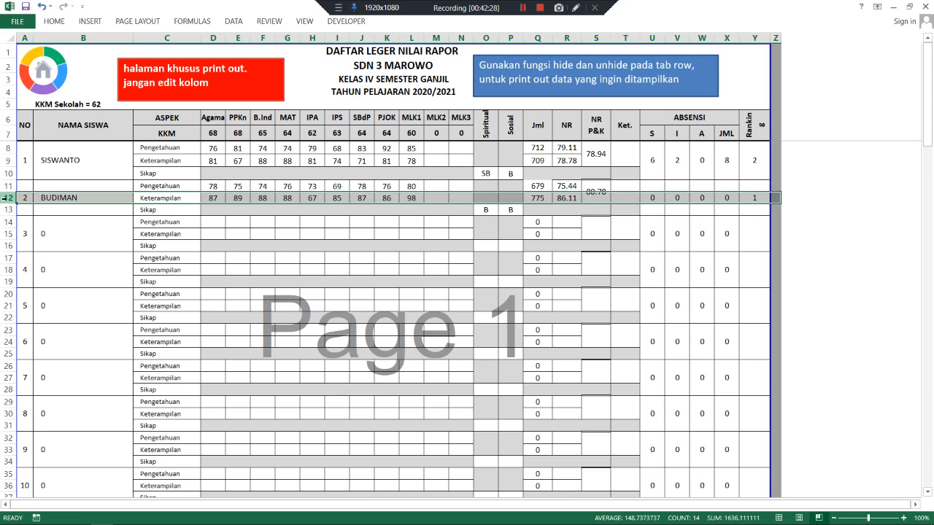
mouse_move(8, 198)
mouse_down()
mouse_move(7, 266)
mouse_move(5, 198)
mouse_up()
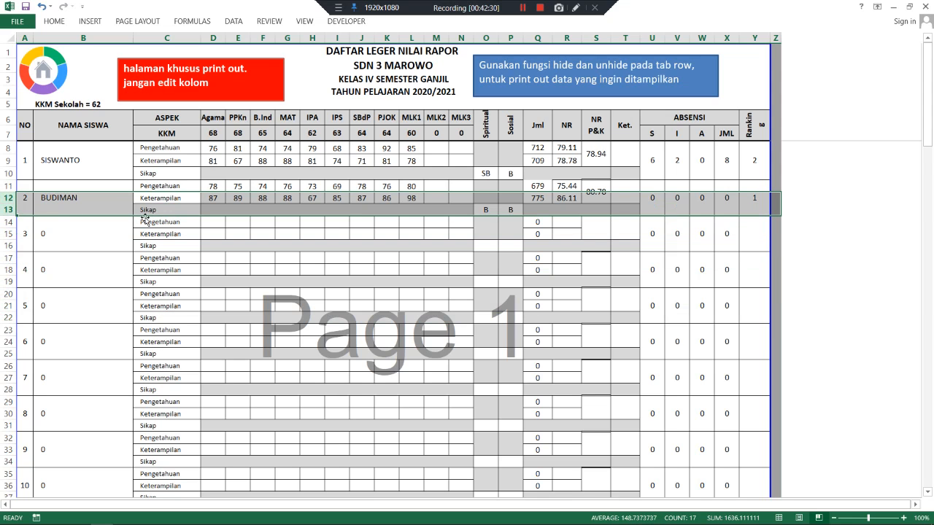
click(213, 221)
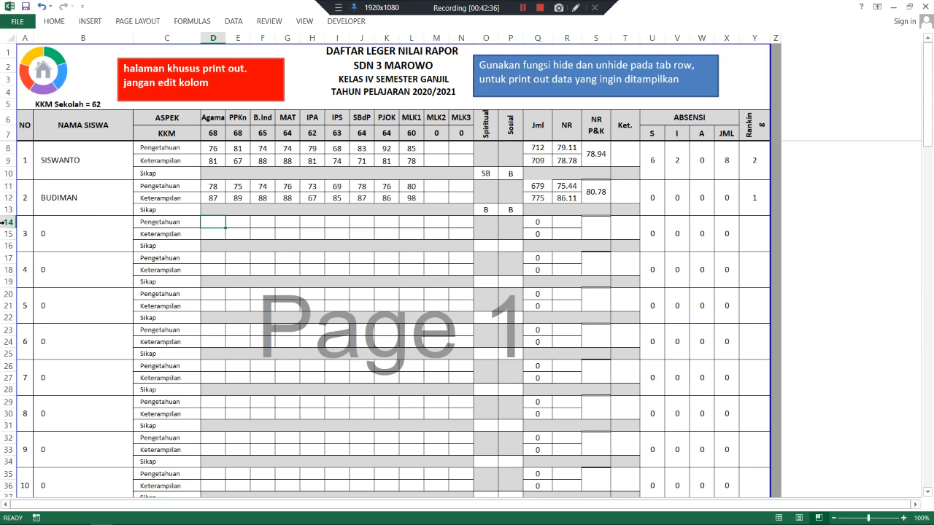
scroll(182, 209, down, 1)
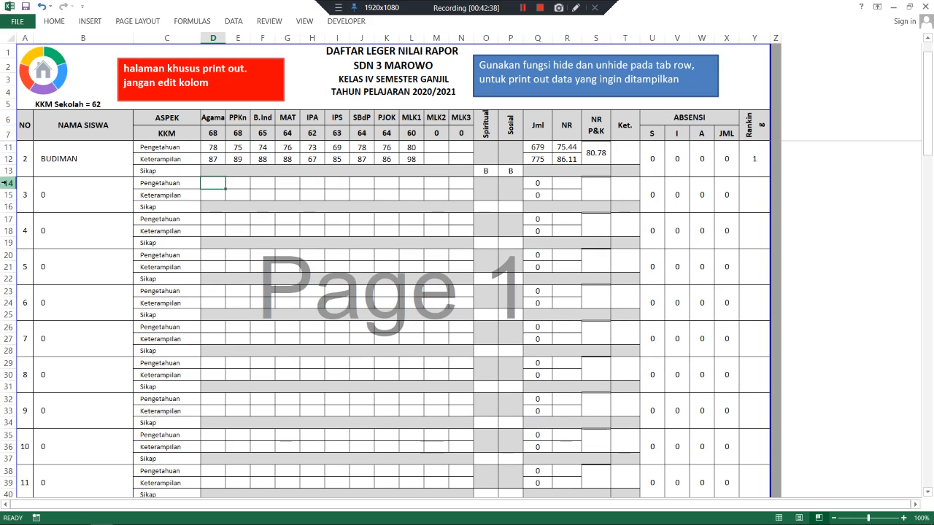
- Hide empty student rows 14–127 so only the two students and the totals remain
click(6, 182)
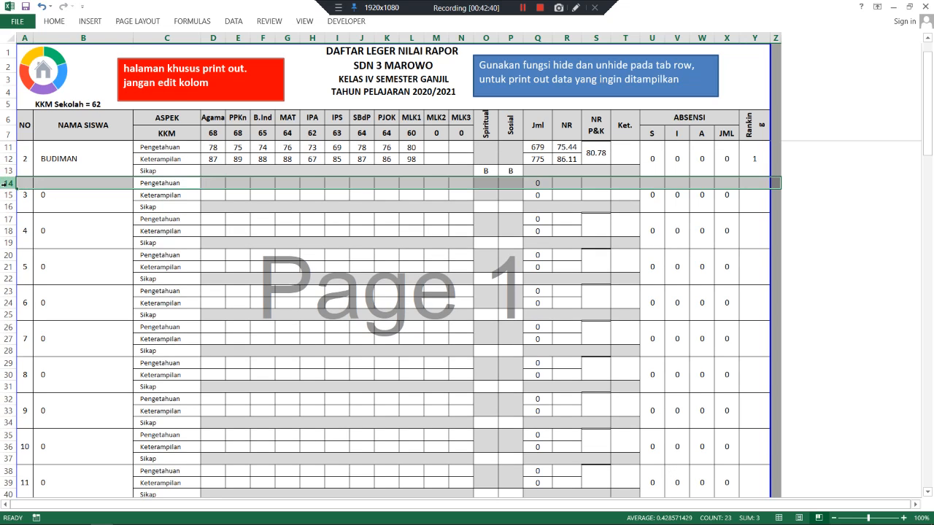
drag(5, 184, 2, 416)
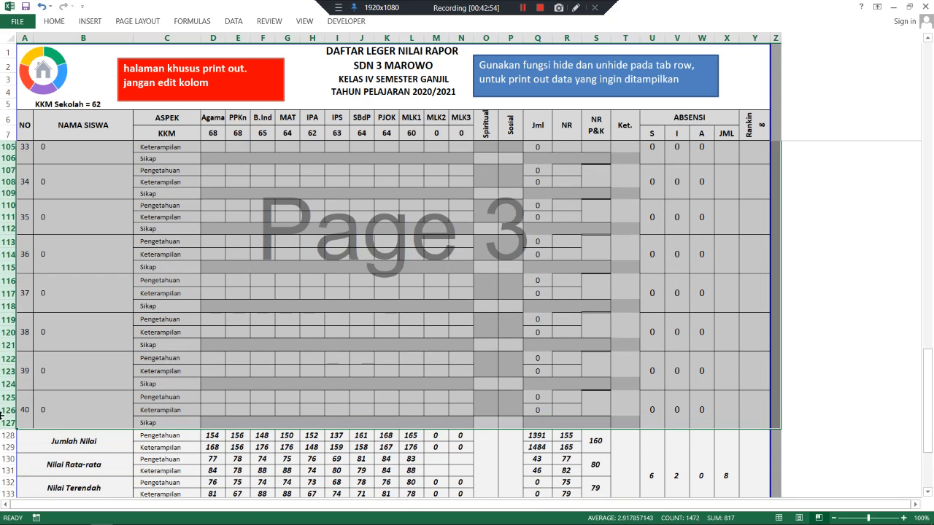
right_click(7, 268)
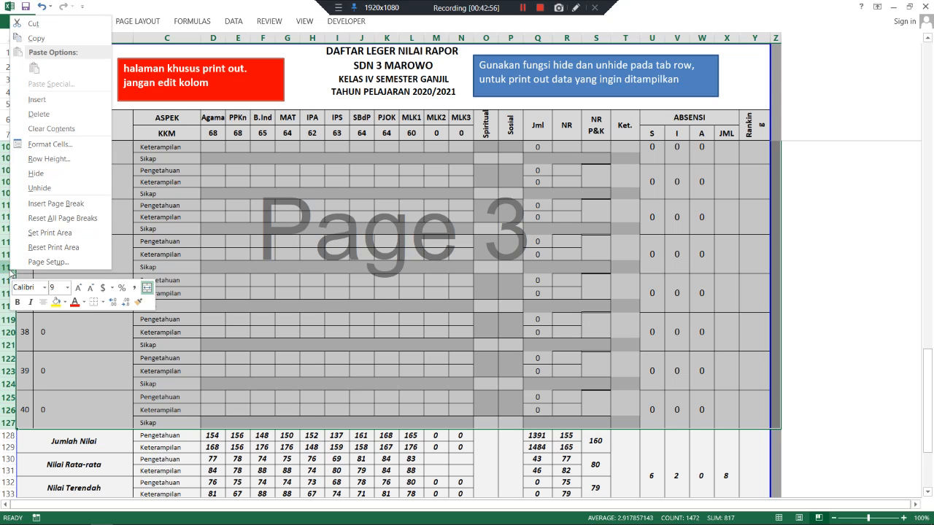
click(40, 173)
scroll(365, 263, up, 2)
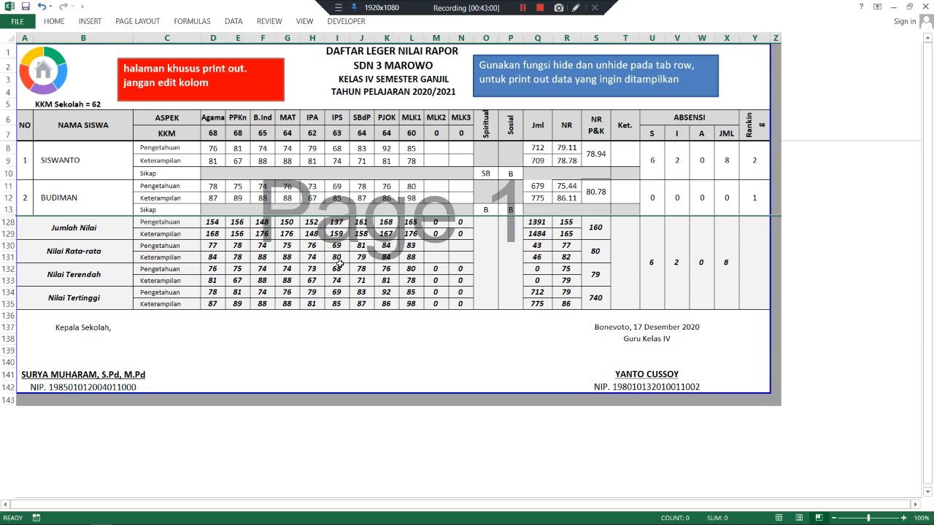
click(280, 248)
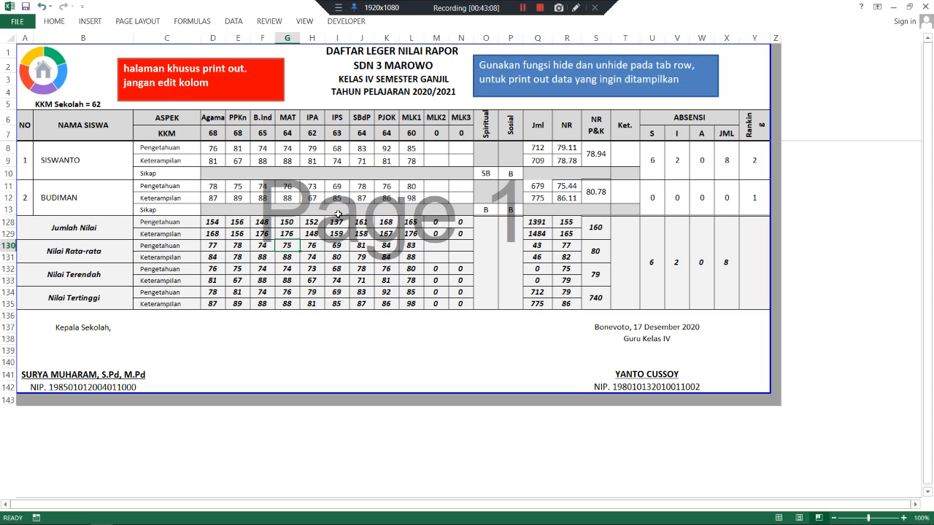
key(ctrl+p)
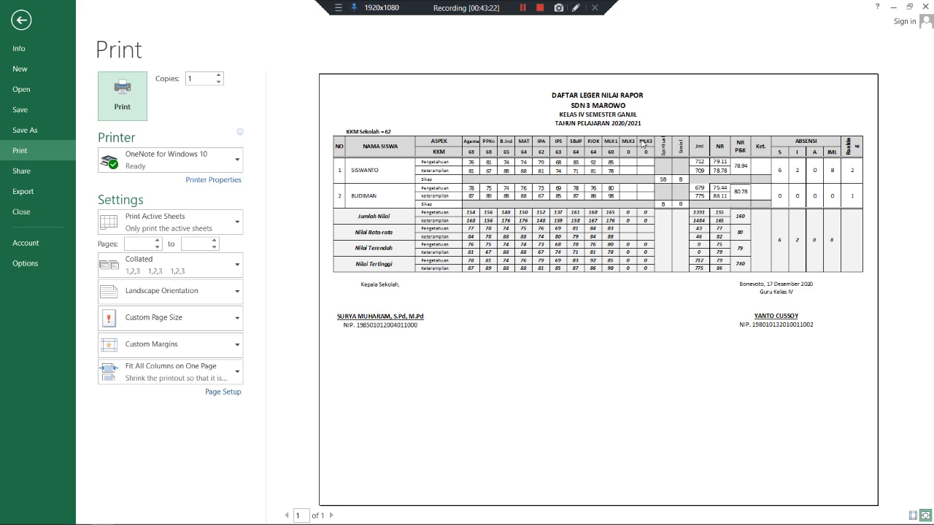
- Leave the single-page landscape print preview and return to the leger sheet
click(30, 24)
click(361, 198)
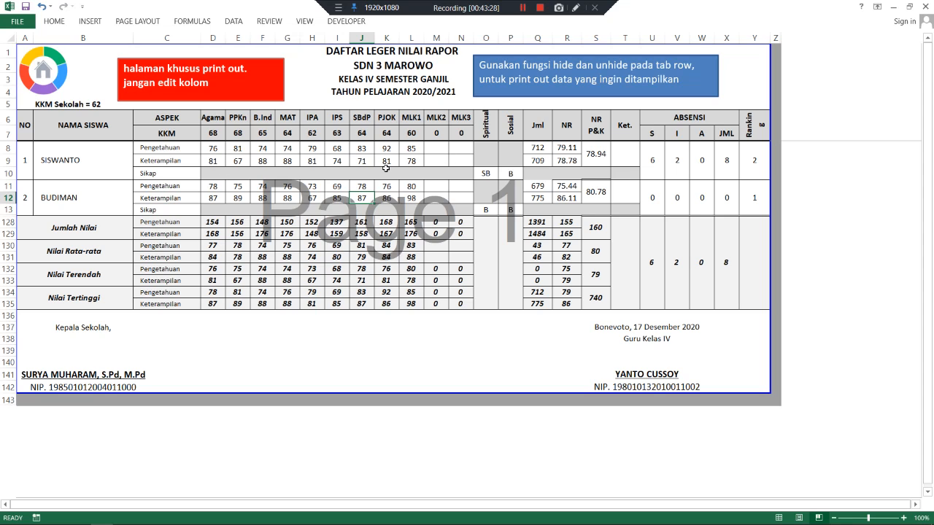
- Unhide the empty student rows between row 13 and row 128
click(8, 209)
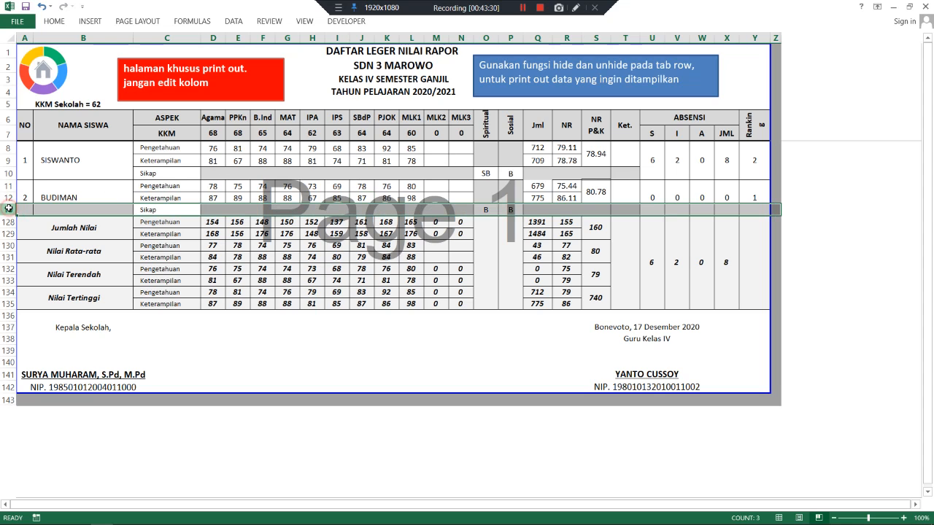
drag(8, 209, 7, 219)
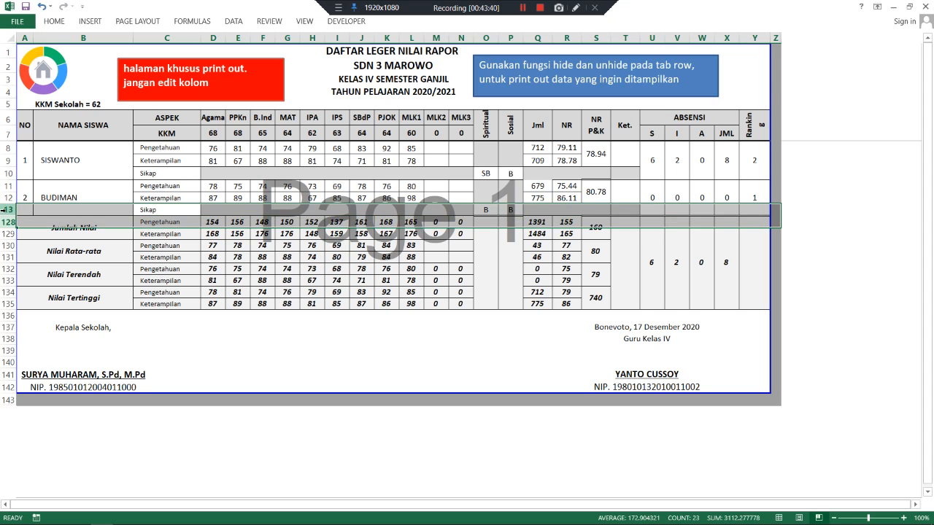
click(6, 209)
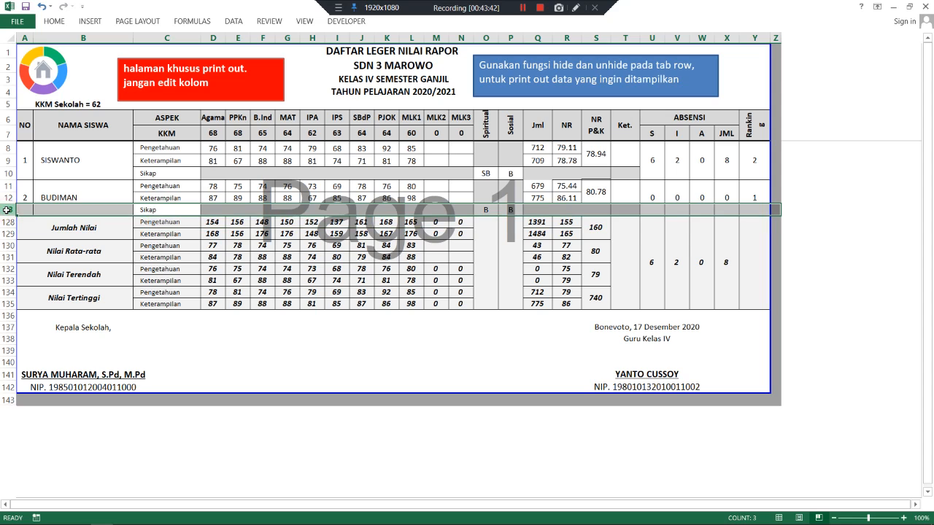
drag(6, 209, 6, 221)
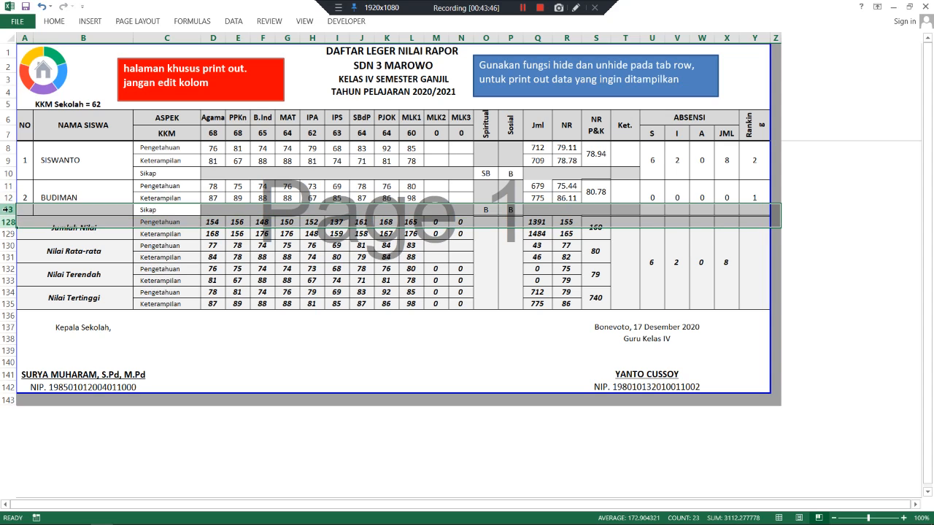
right_click(7, 209)
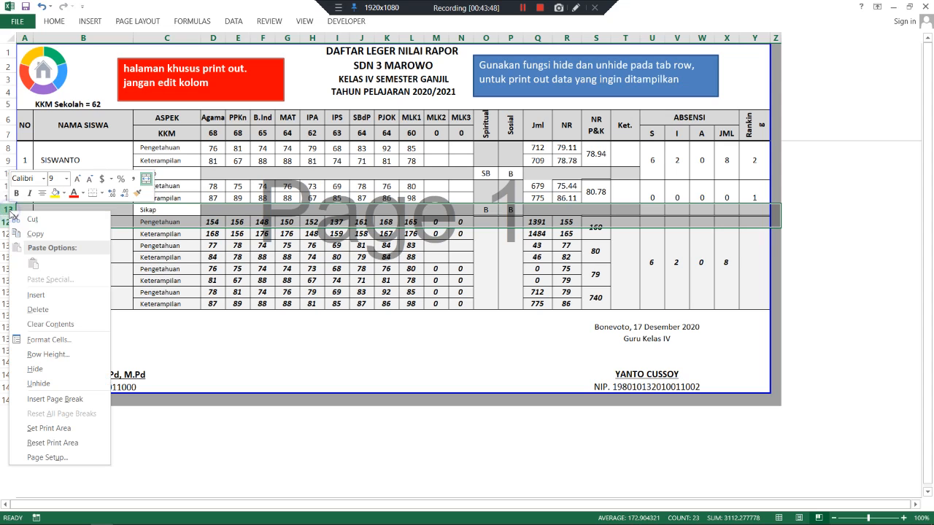
click(51, 384)
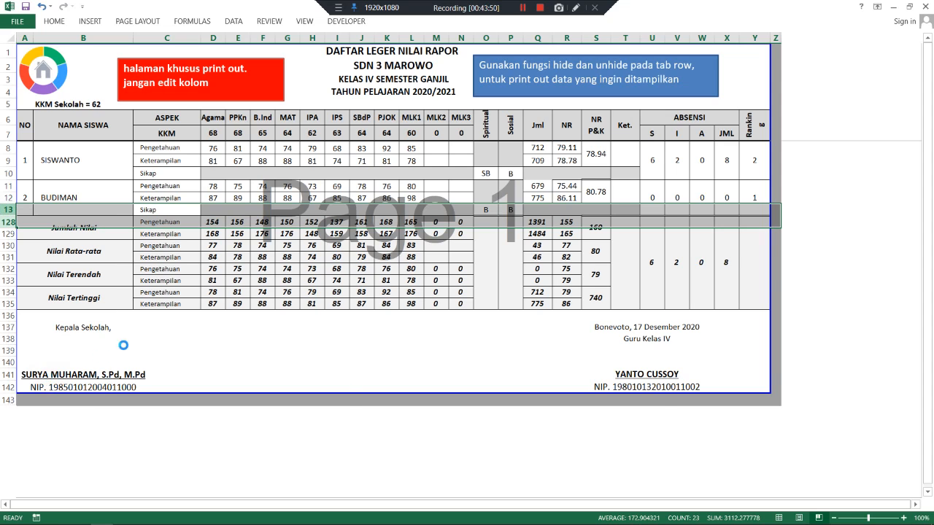
click(253, 220)
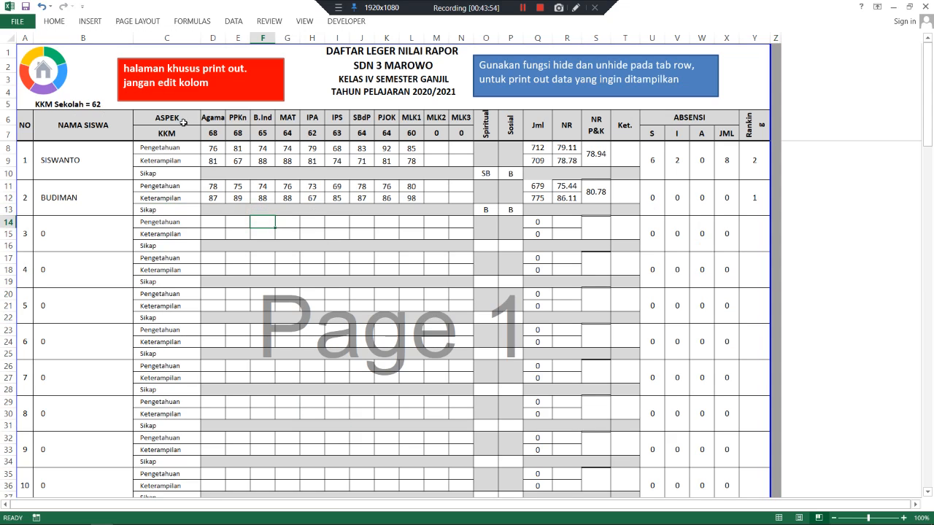
- Check cells D9 and R11, then return to the RAPOR KURIKULUM 2013 main menu
click(216, 160)
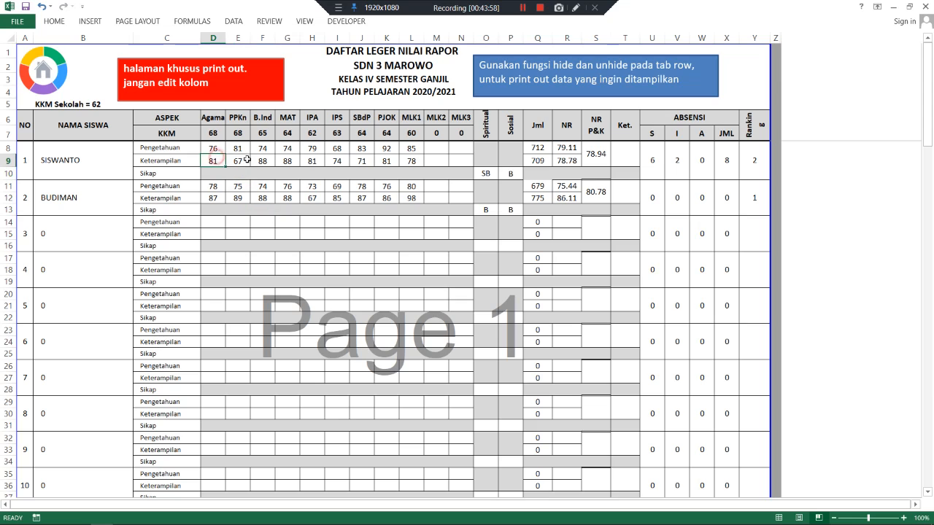
click(571, 188)
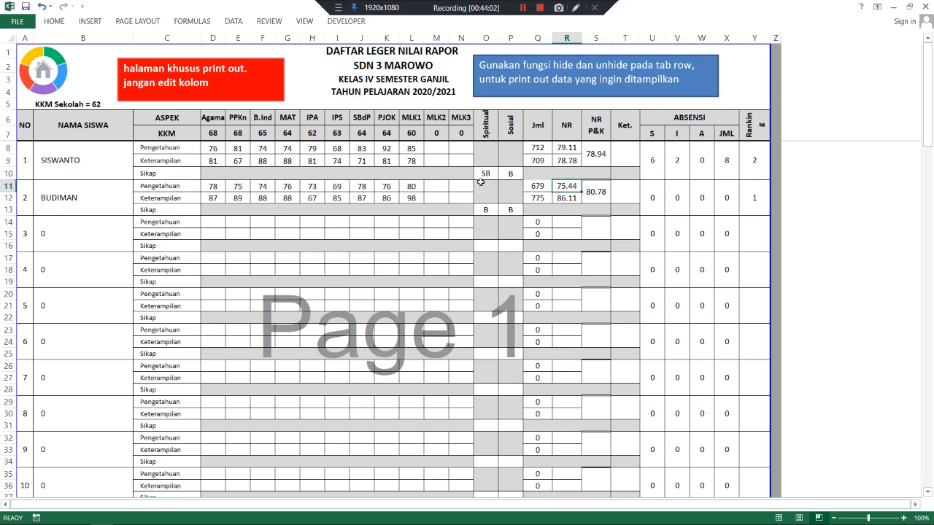
scroll(612, 196, down, 2)
scroll(612, 196, up, 2)
click(523, 8)
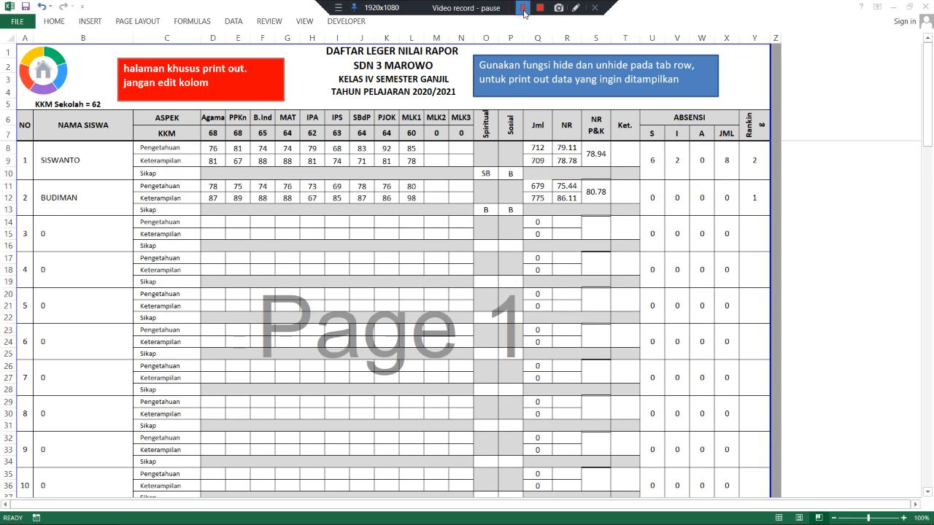
click(49, 78)
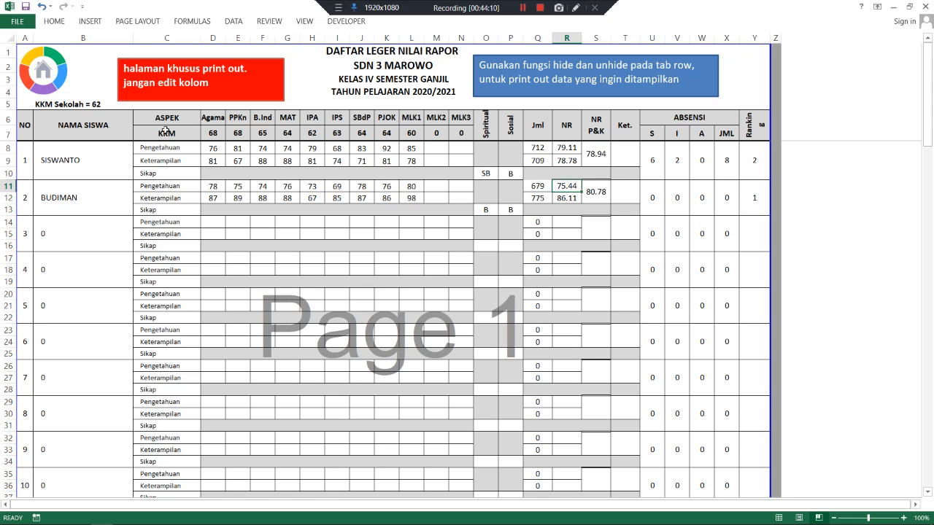
click(50, 80)
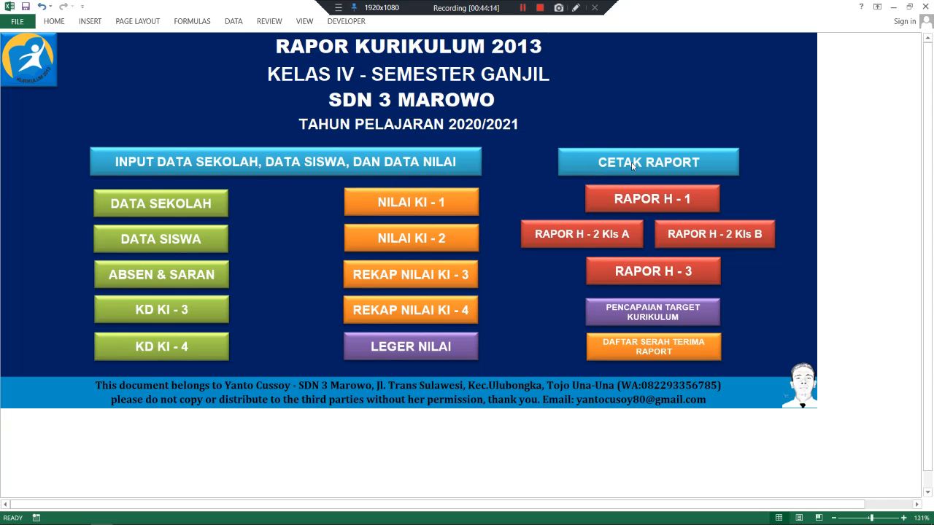
- Switch to the Rapor H-1 report sheet and look over its cover page
click(645, 202)
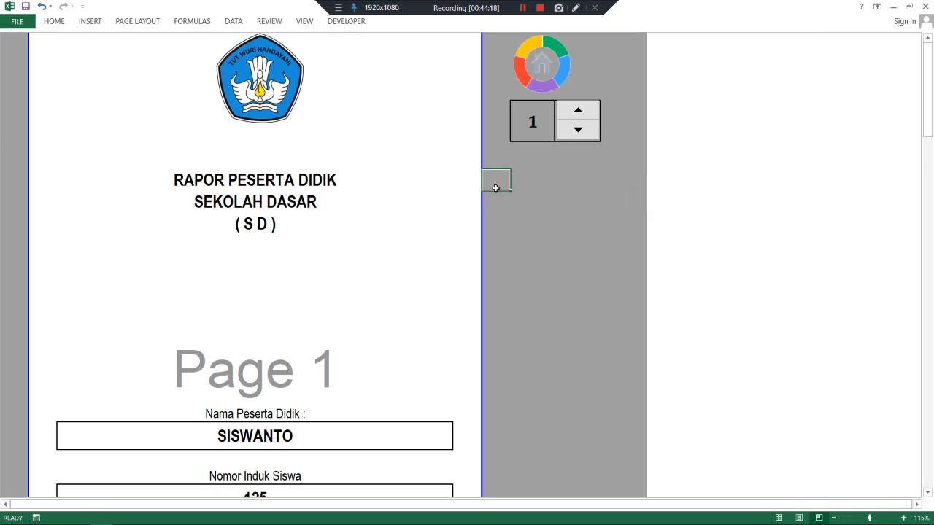
scroll(443, 167, down, 12)
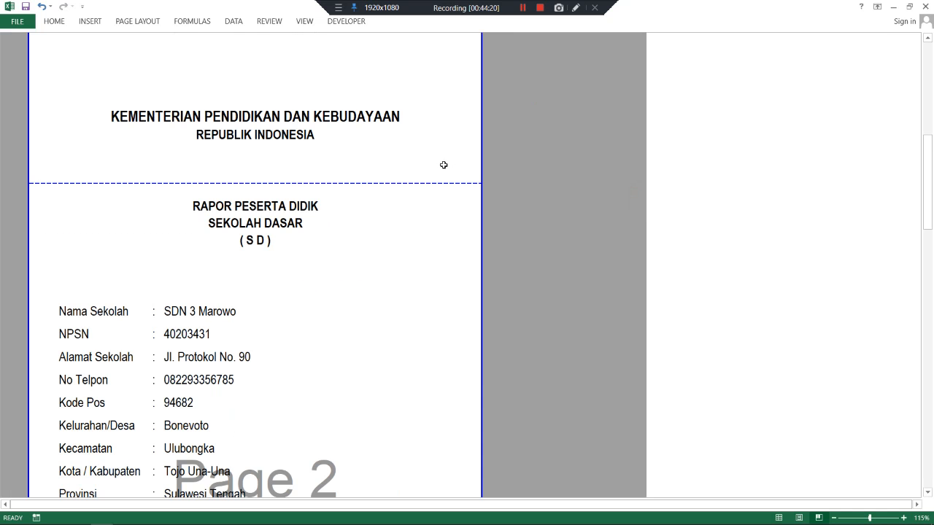
scroll(444, 164, up, 4)
scroll(443, 165, up, 5)
scroll(442, 164, down, 5)
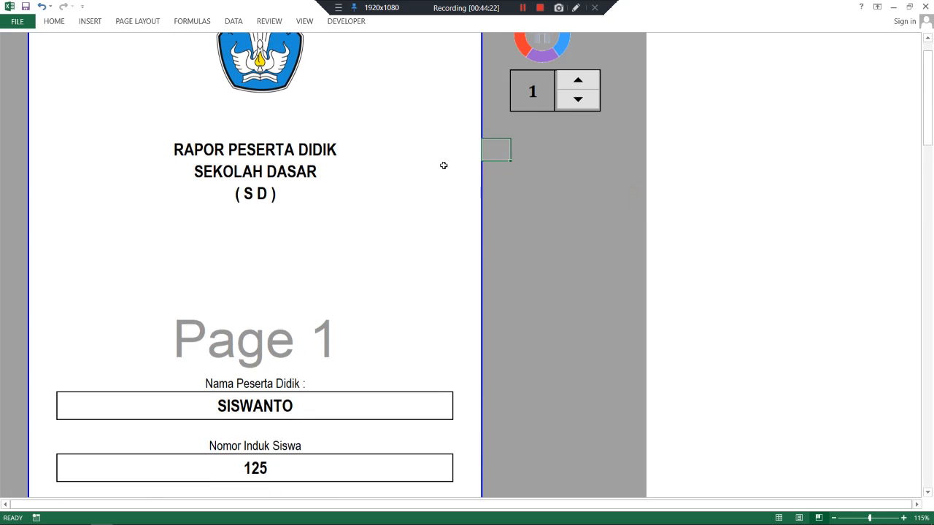
scroll(443, 166, down, 15)
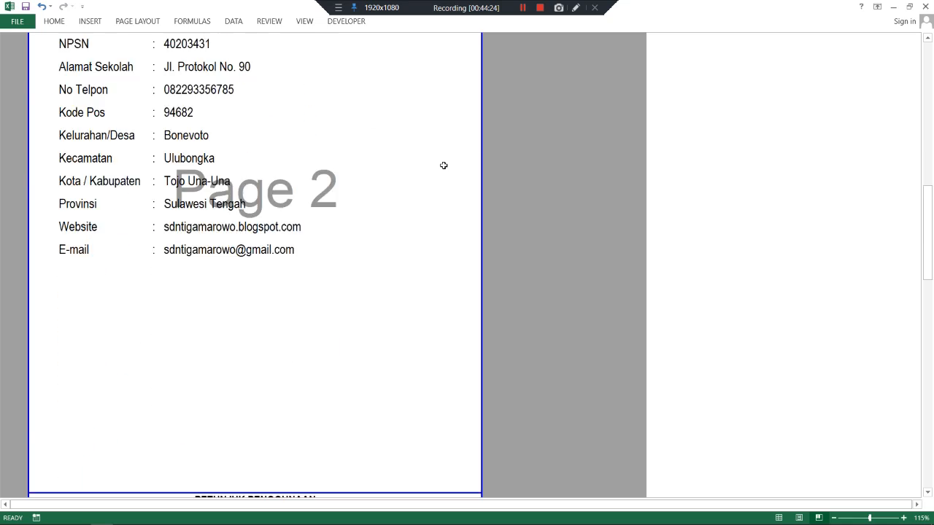
scroll(443, 164, down, 20)
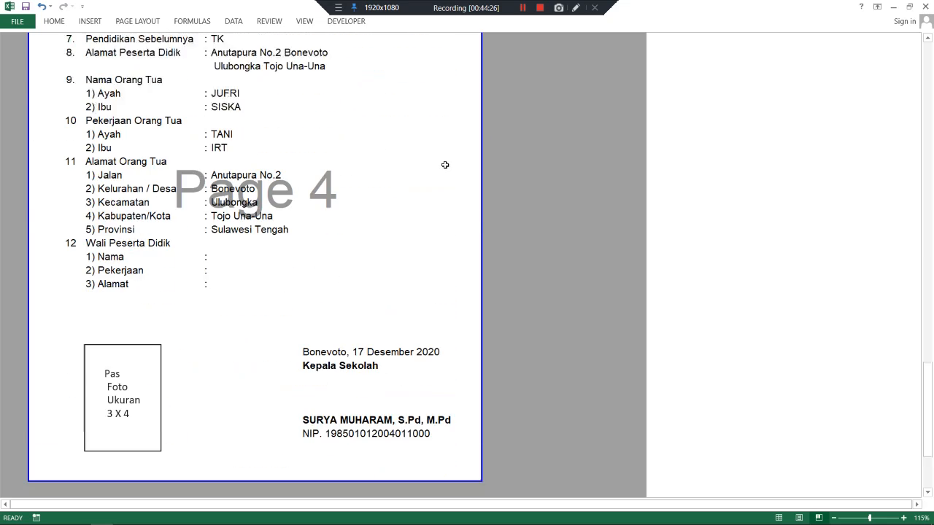
scroll(445, 165, up, 7)
scroll(443, 165, down, 3)
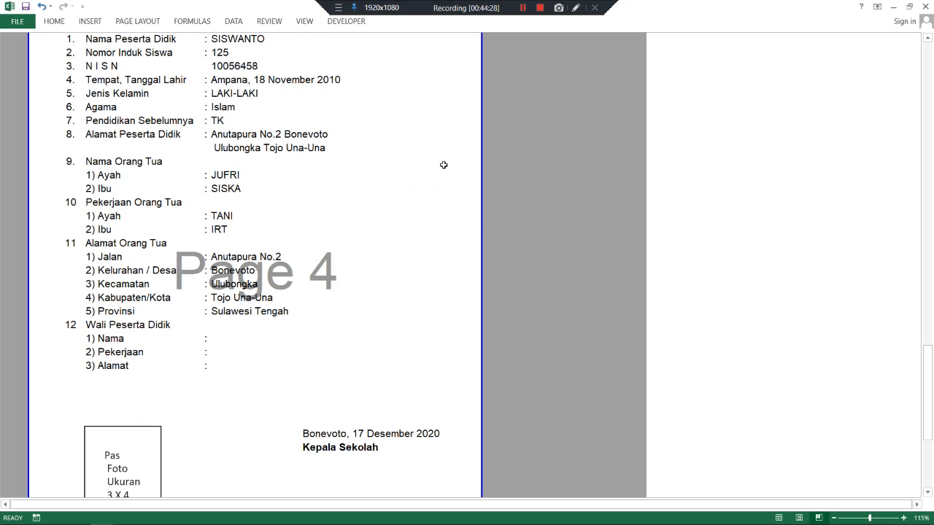
scroll(443, 164, up, 15)
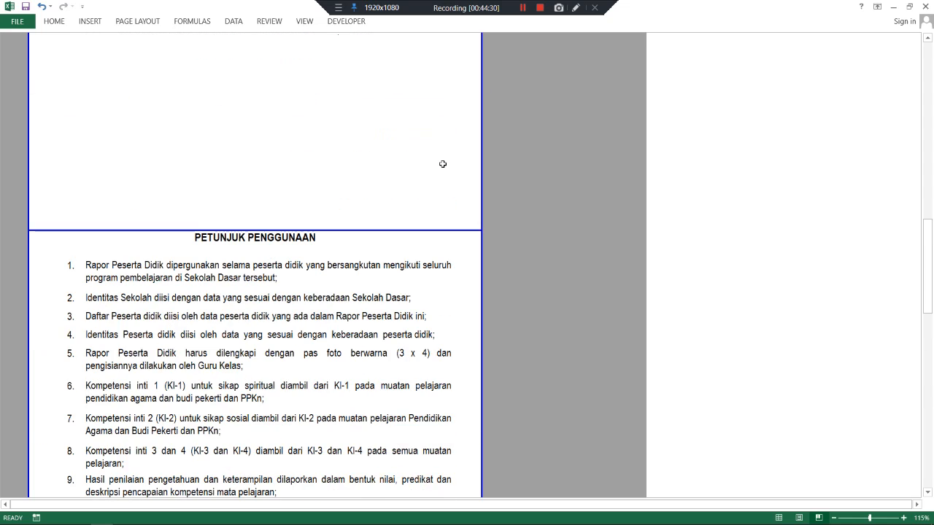
scroll(442, 163, up, 12)
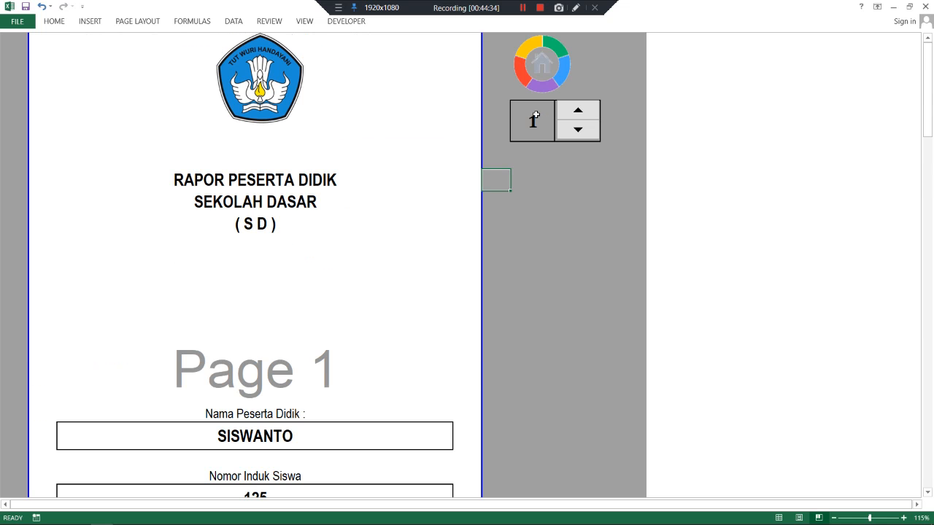
- Select the student number cell and review the RAPOR PESERTA DIDIK cover for student 1
click(534, 115)
scroll(444, 180, down, 4)
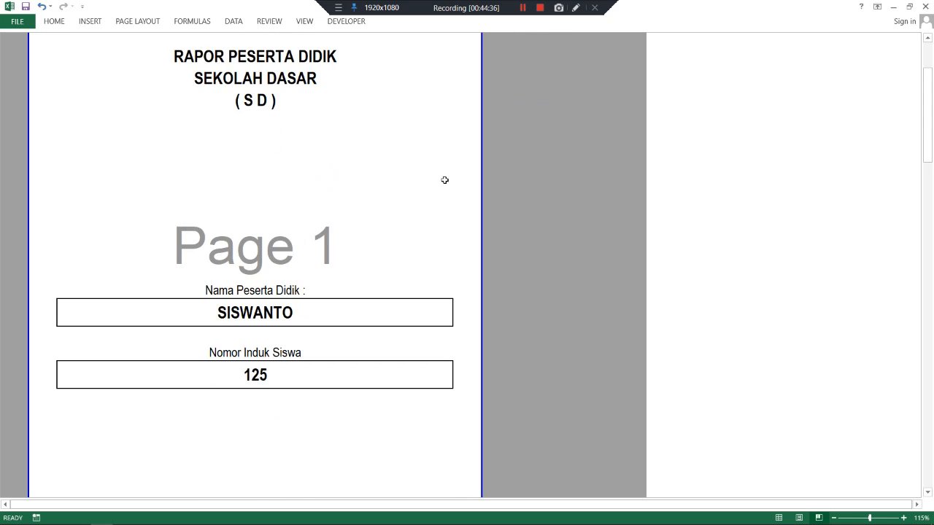
scroll(445, 178, up, 4)
scroll(445, 179, down, 5)
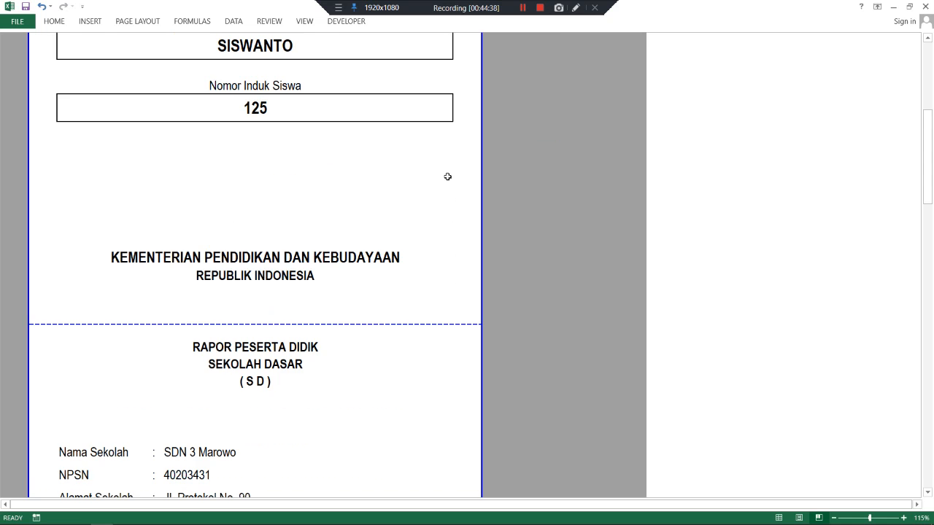
scroll(447, 176, down, 1)
scroll(447, 175, down, 4)
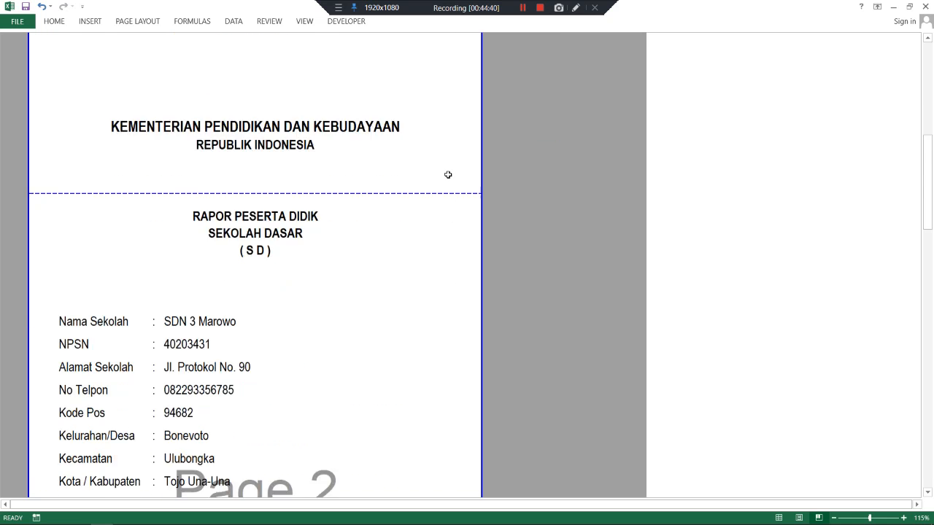
scroll(447, 173, down, 7)
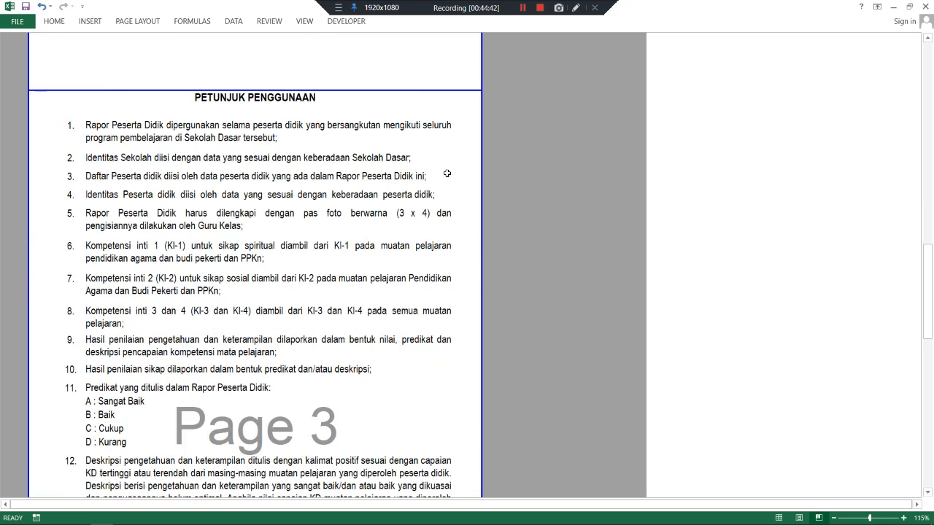
scroll(448, 173, up, 5)
scroll(448, 173, up, 12)
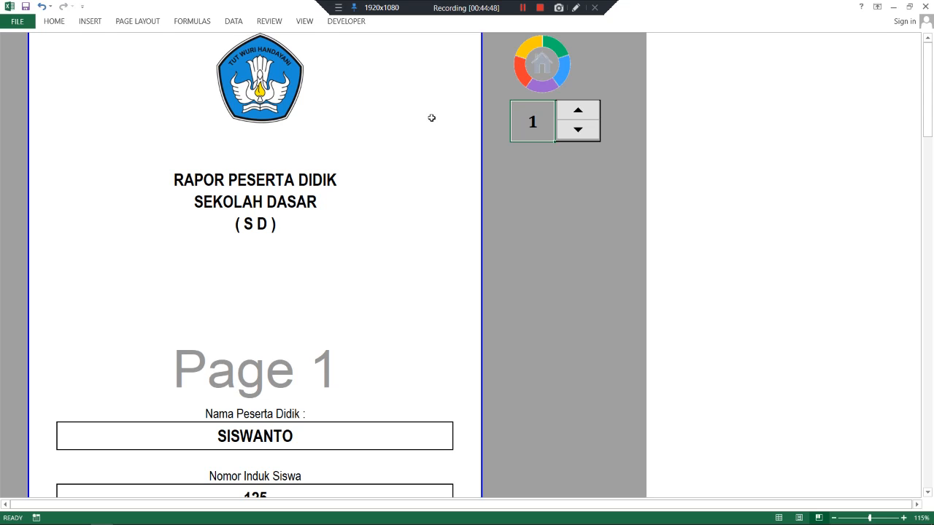
- With the selector at student 1, page through all 4 print preview pages and return
click(581, 113)
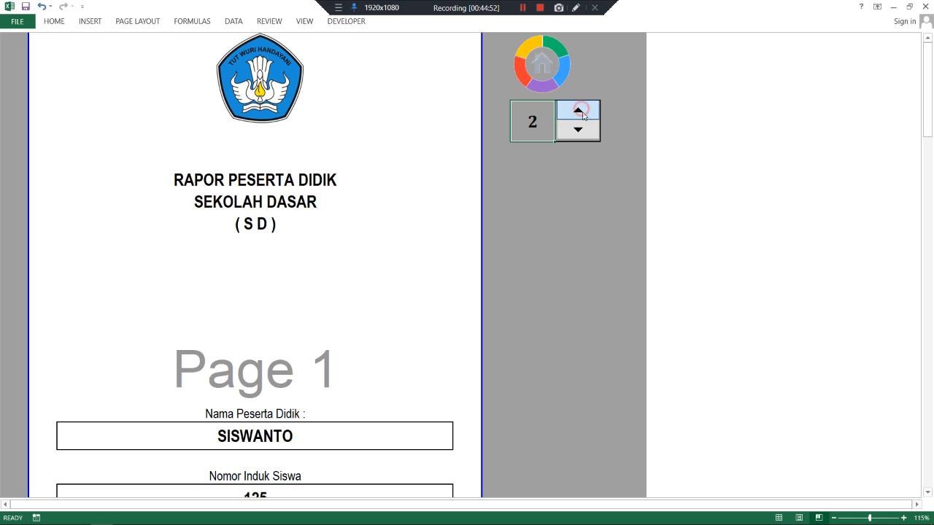
click(581, 133)
key(ctrl+p)
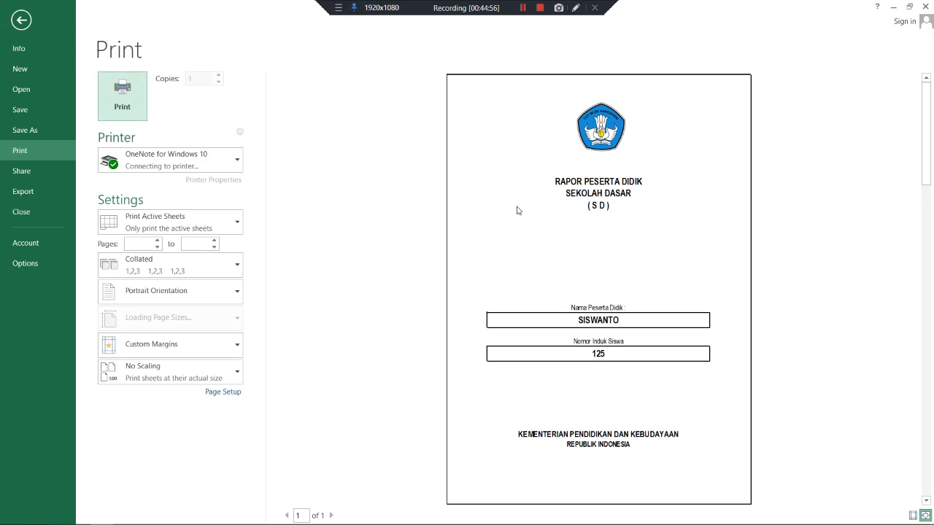
click(331, 515)
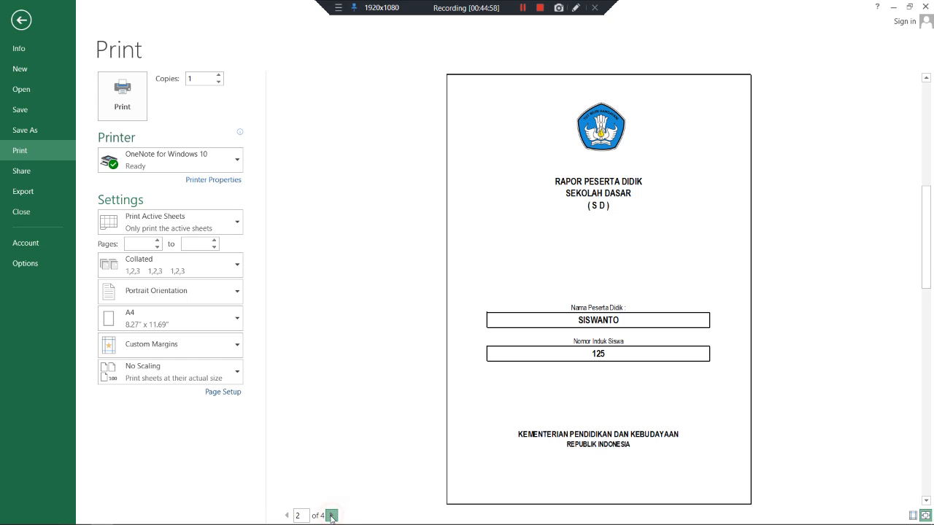
click(331, 515)
click(331, 515)
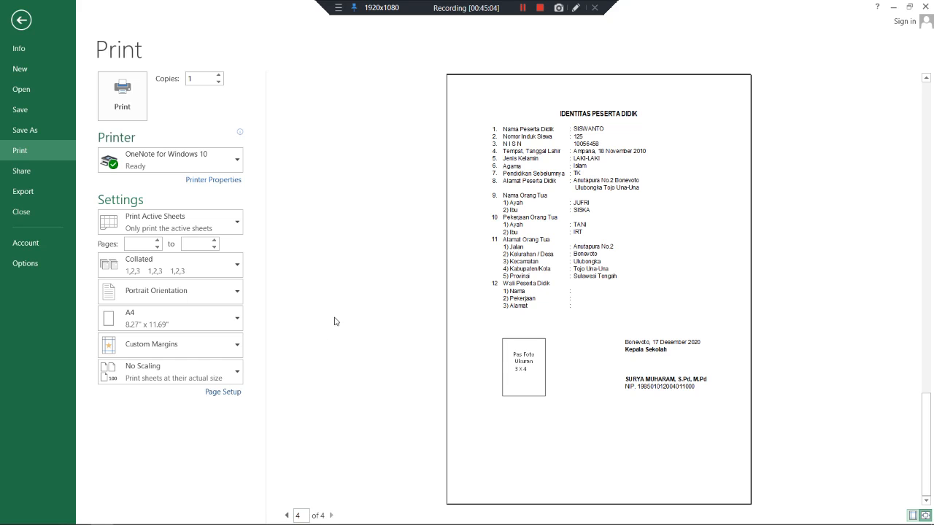
click(22, 20)
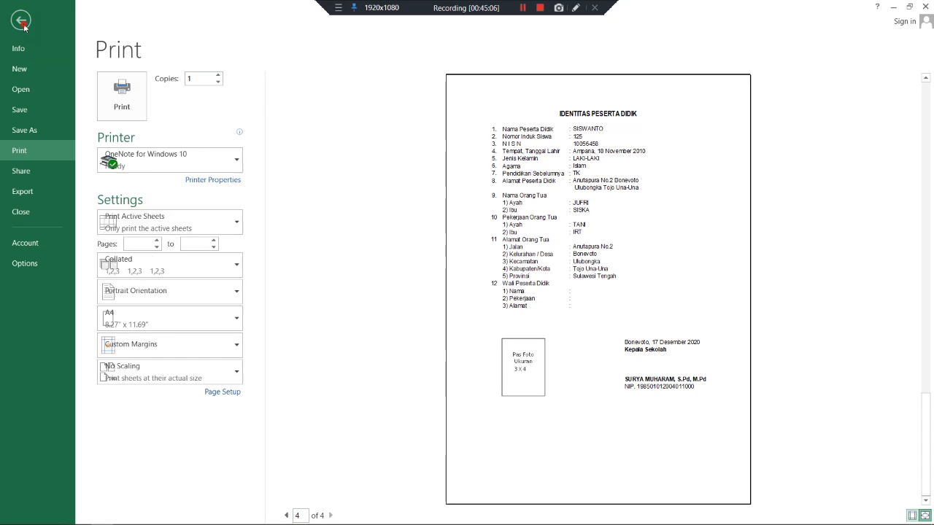
- Switch the report to student 2 and page through its 4-page print preview
click(577, 113)
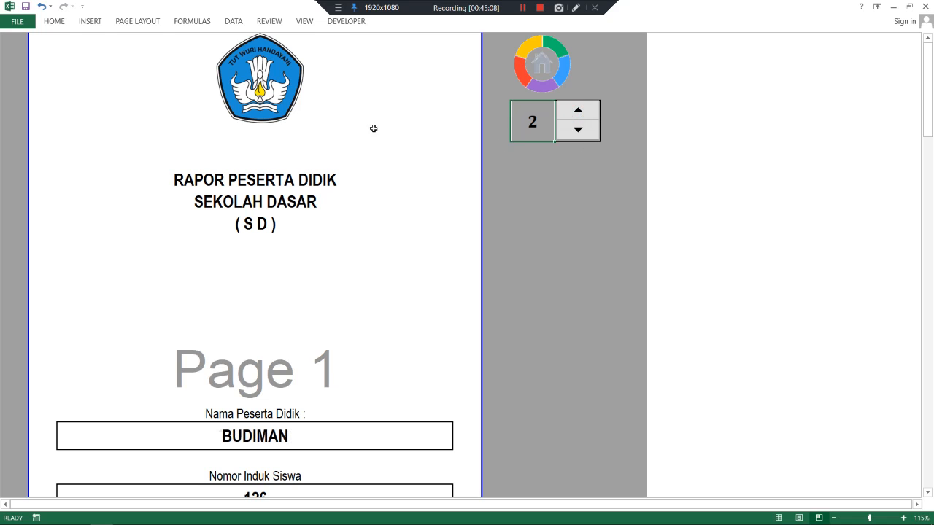
key(ctrl+p)
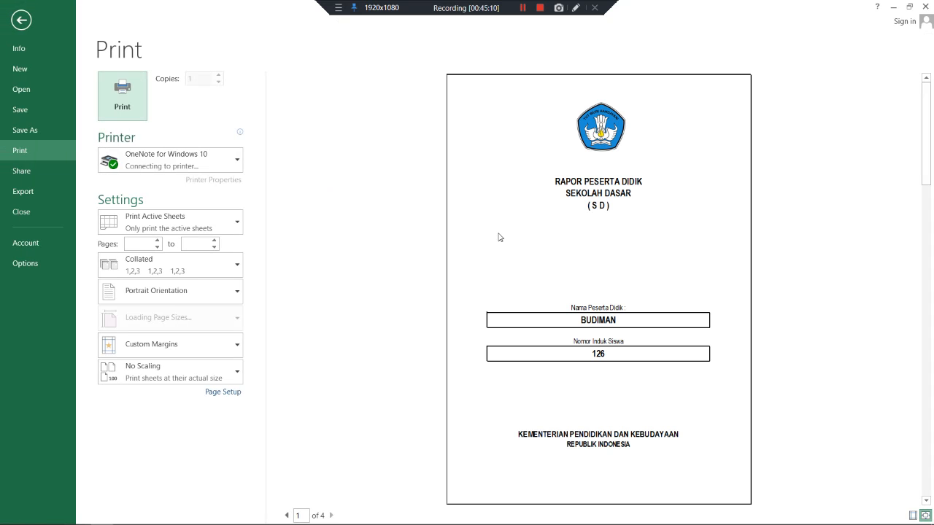
click(331, 515)
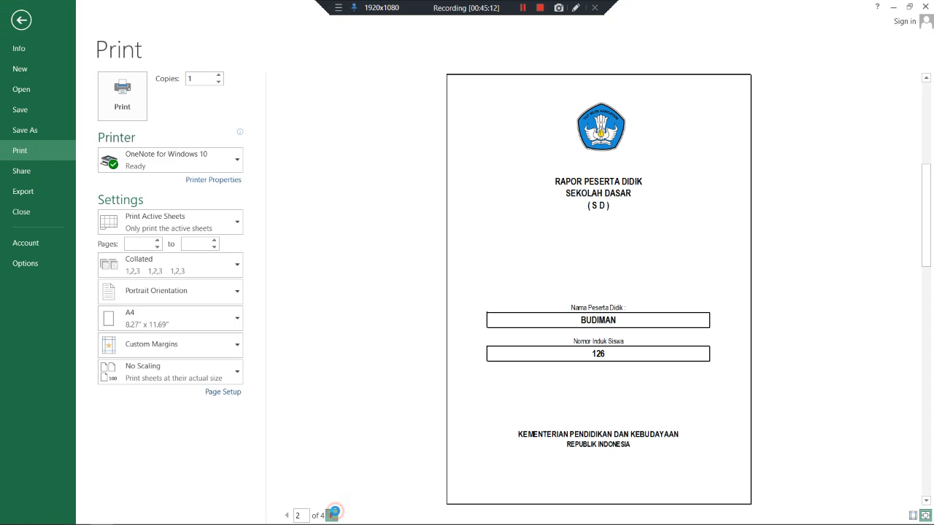
click(332, 515)
click(332, 515)
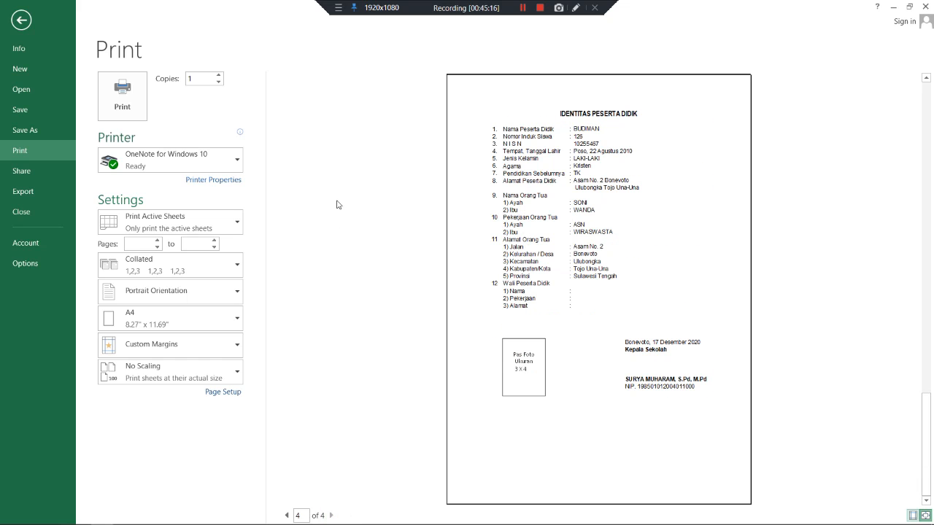
click(22, 21)
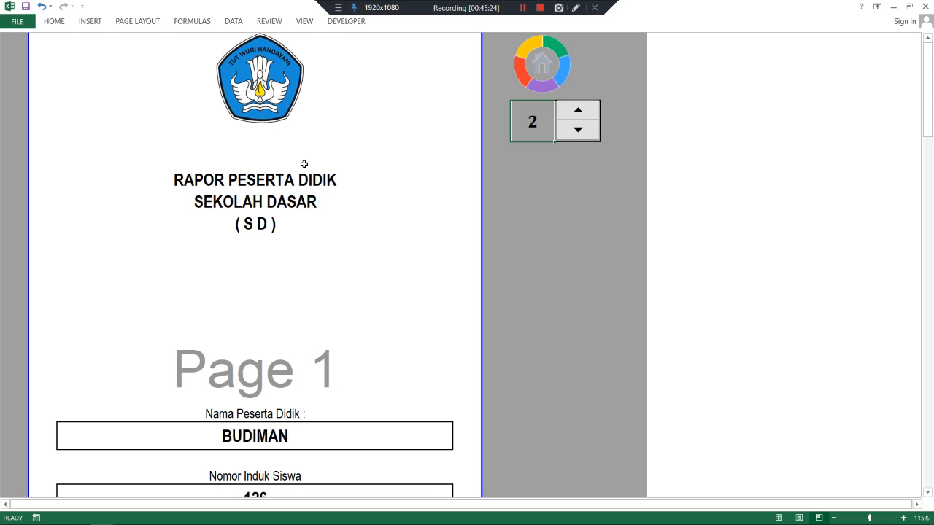
- Step the student selector back down to 1
click(571, 110)
click(591, 132)
click(590, 132)
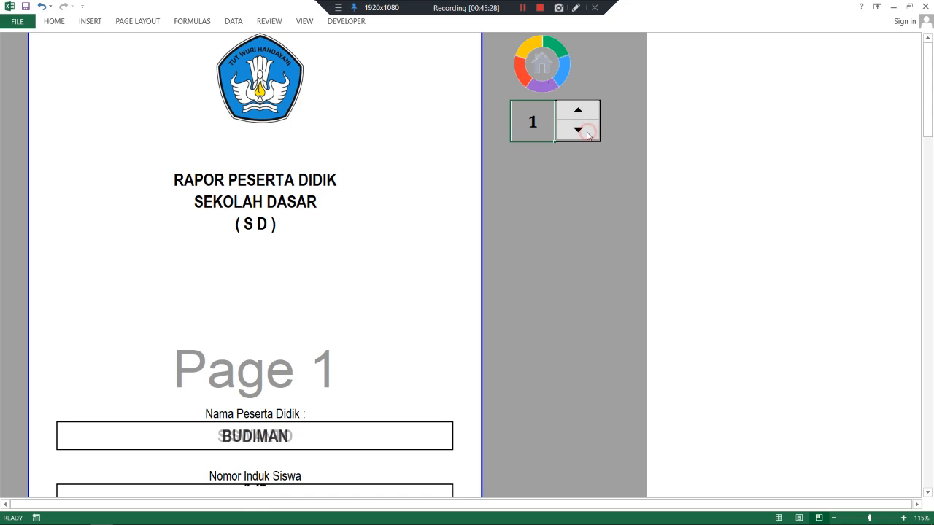
- Check the Kelas entry on the DATA SEKOLAH sheet, then return to the main menu
click(554, 86)
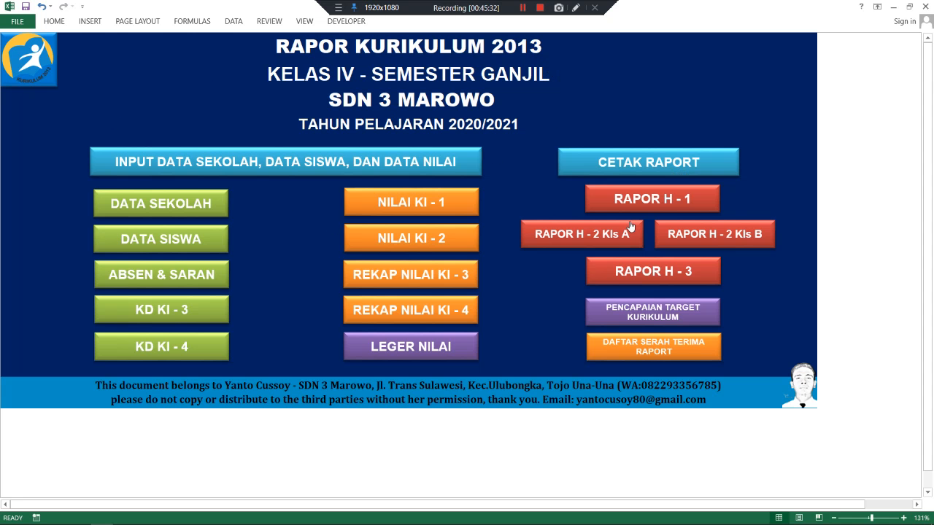
click(192, 210)
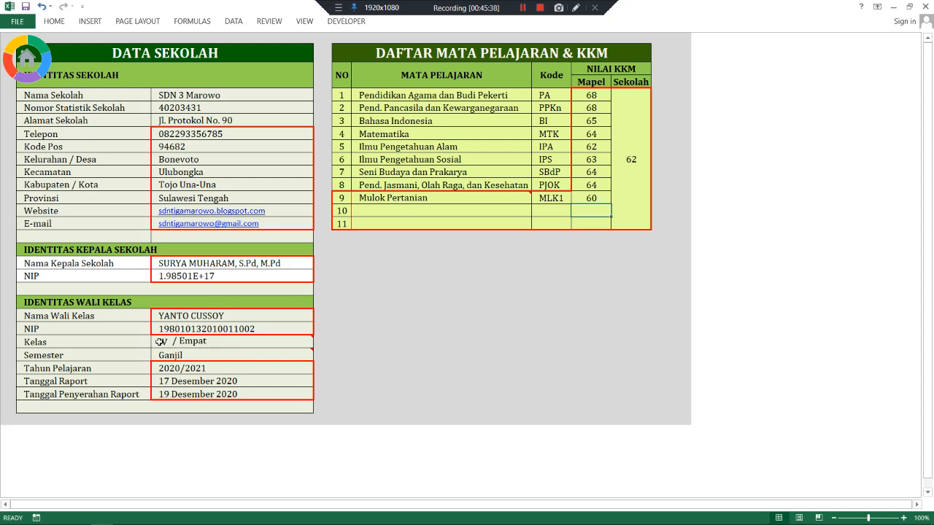
click(160, 342)
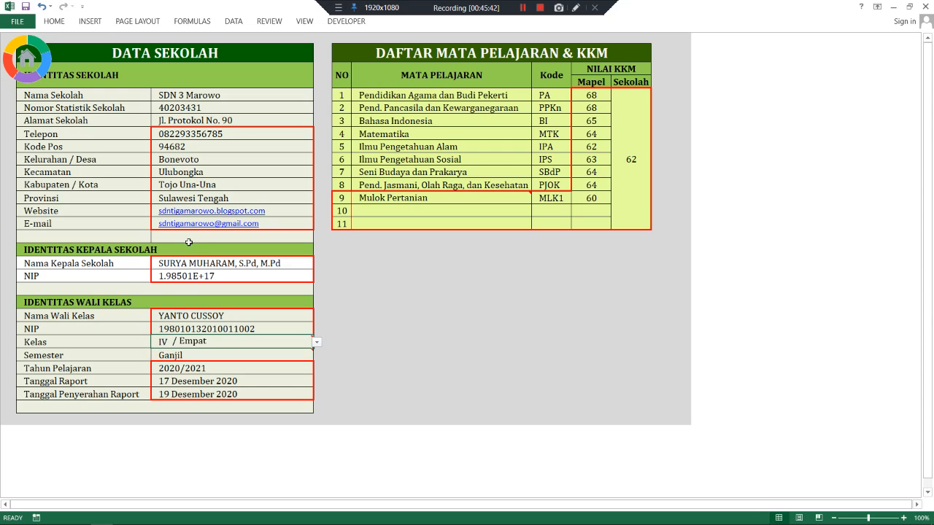
click(31, 66)
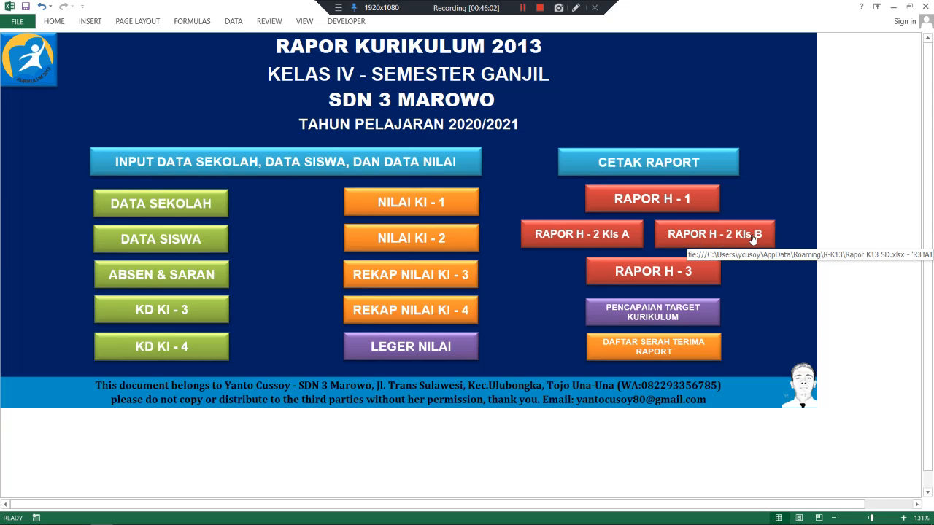
- Open the RAPOR H-2 Kls A sheet and scroll through the first student's report
click(572, 240)
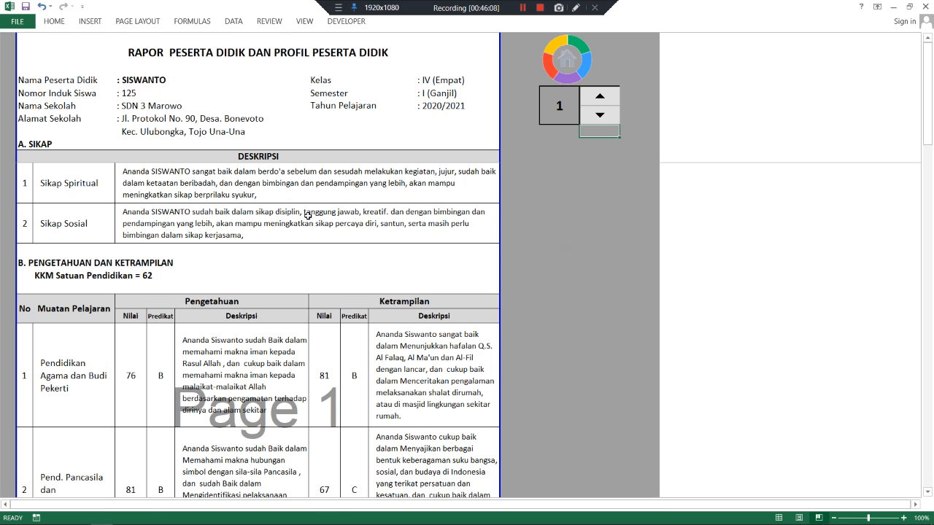
scroll(318, 211, down, 2)
scroll(318, 211, up, 2)
scroll(318, 211, down, 2)
scroll(318, 211, up, 2)
scroll(318, 211, down, 2)
scroll(318, 210, down, 20)
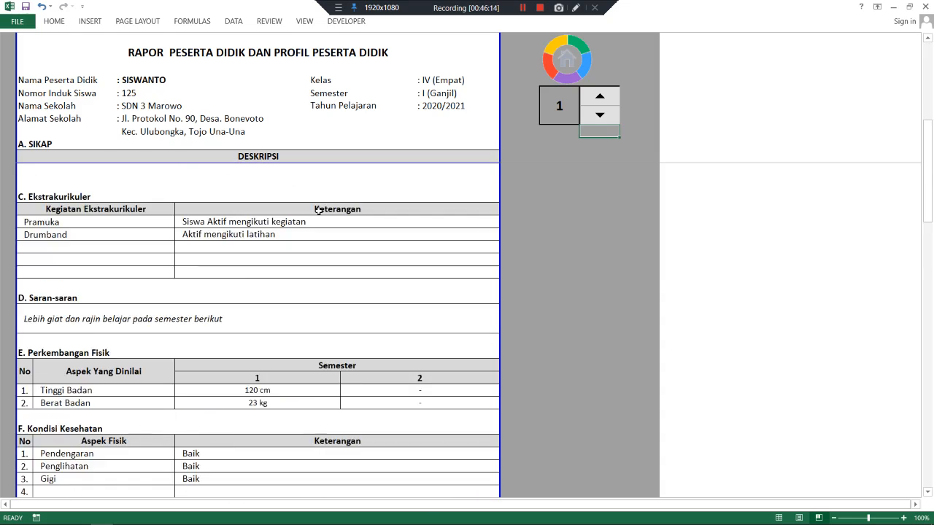
scroll(318, 211, up, 20)
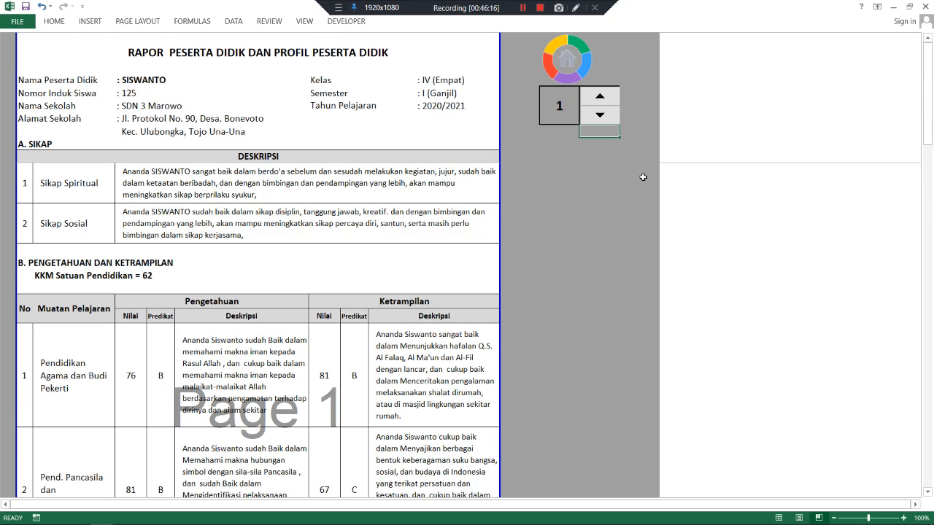
mouse_move(927, 70)
mouse_down()
mouse_move(931, 141)
mouse_move(923, 66)
mouse_up()
- Step the student selector up to 2 and back to 1
click(599, 96)
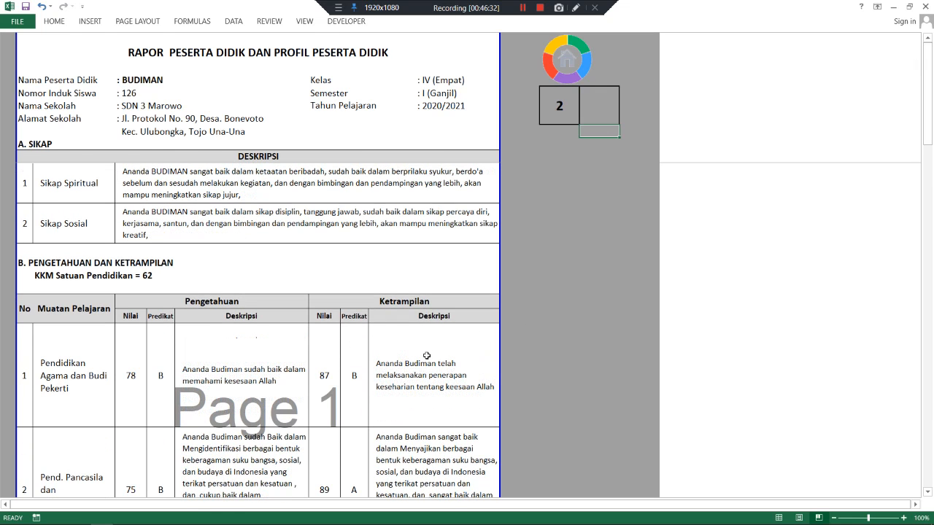
click(599, 115)
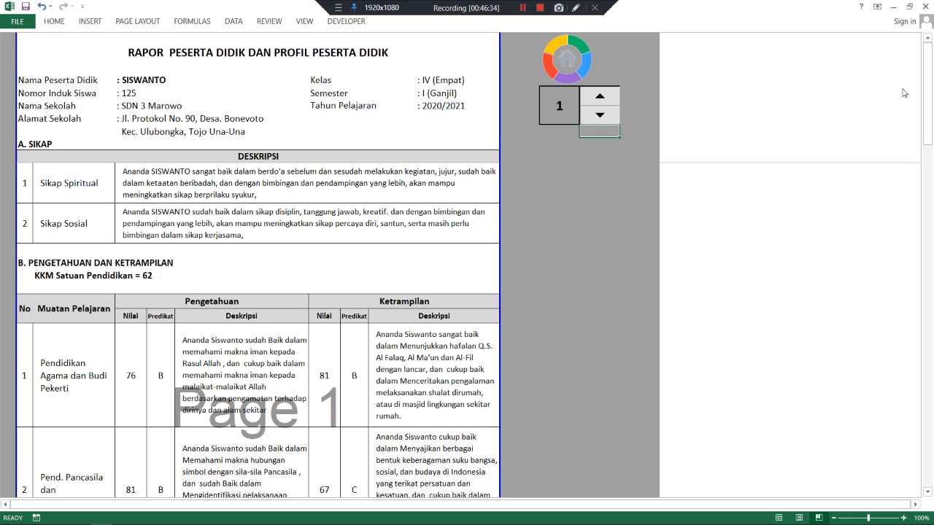
drag(929, 68, 899, 43)
key(ctrl+p)
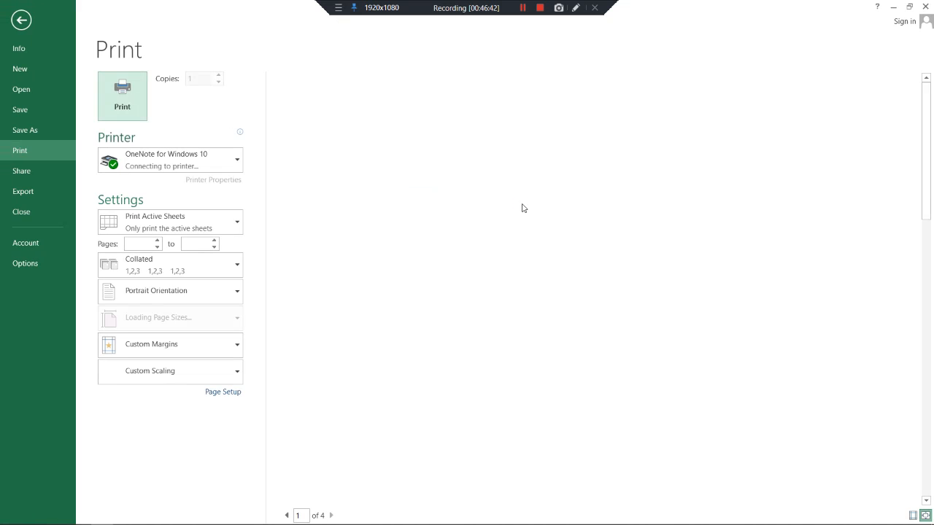
click(332, 516)
click(332, 515)
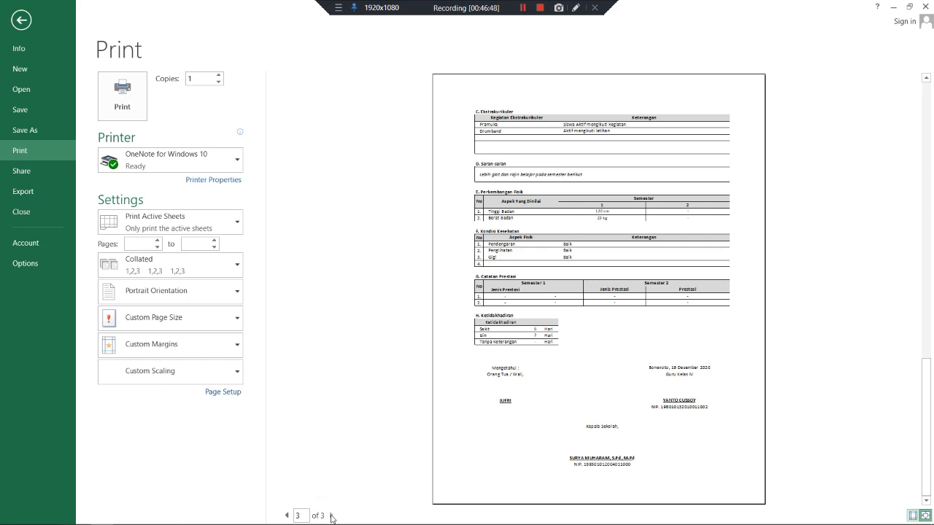
click(287, 515)
click(286, 516)
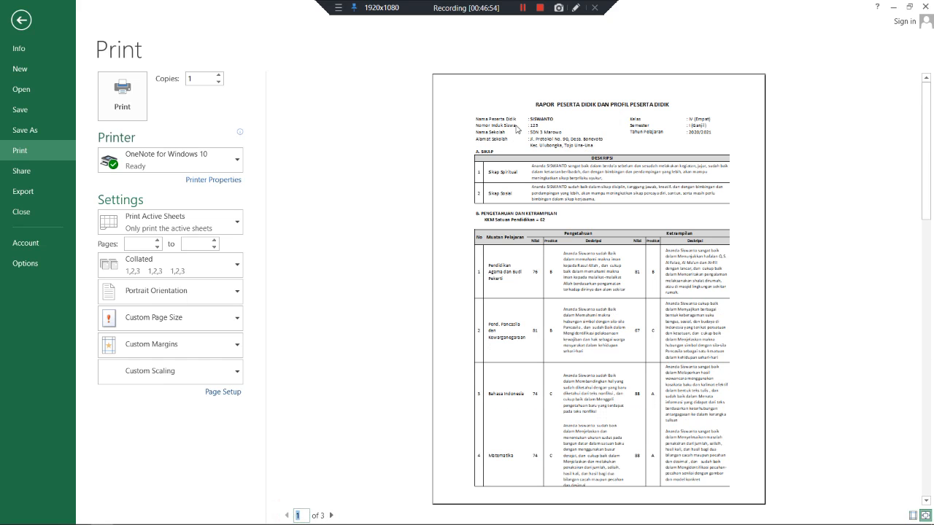
click(21, 20)
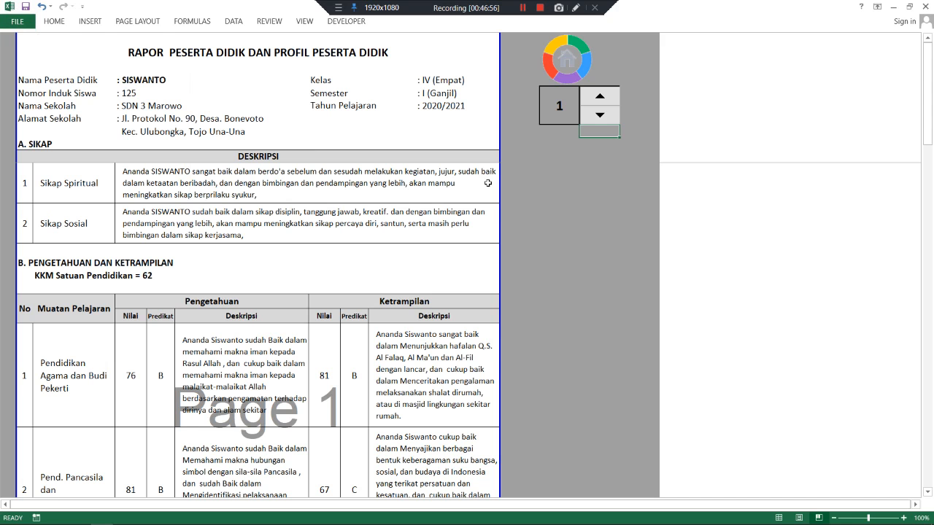
- Use the Home icon on the H-2 report sheet to reach the RAPOR KURIKULUM 2013 menu
click(522, 7)
click(558, 70)
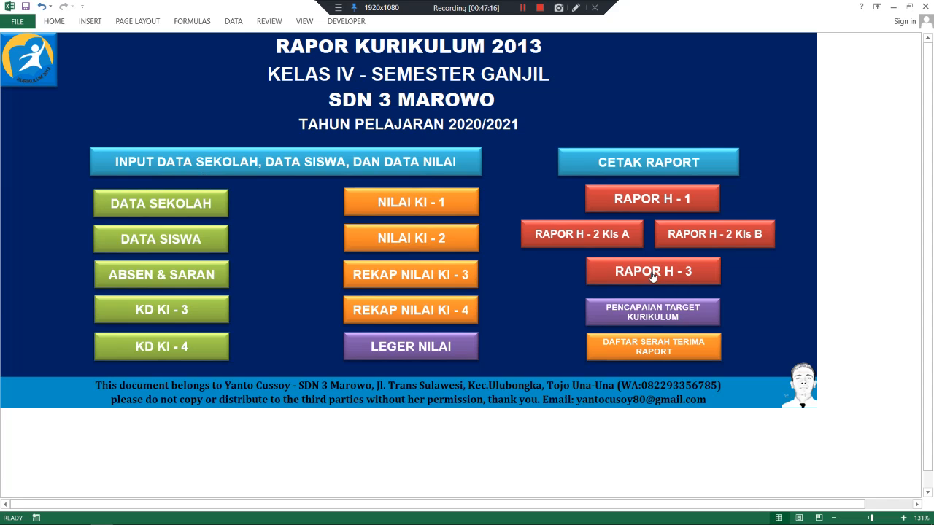
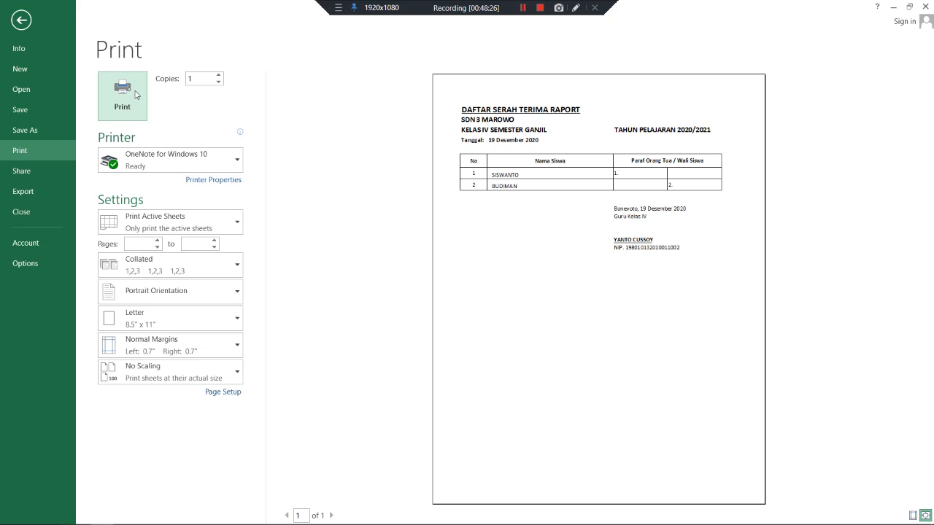
- Leave File > Print backstage and return to the handover list worksheet in Page Break Preview
click(30, 34)
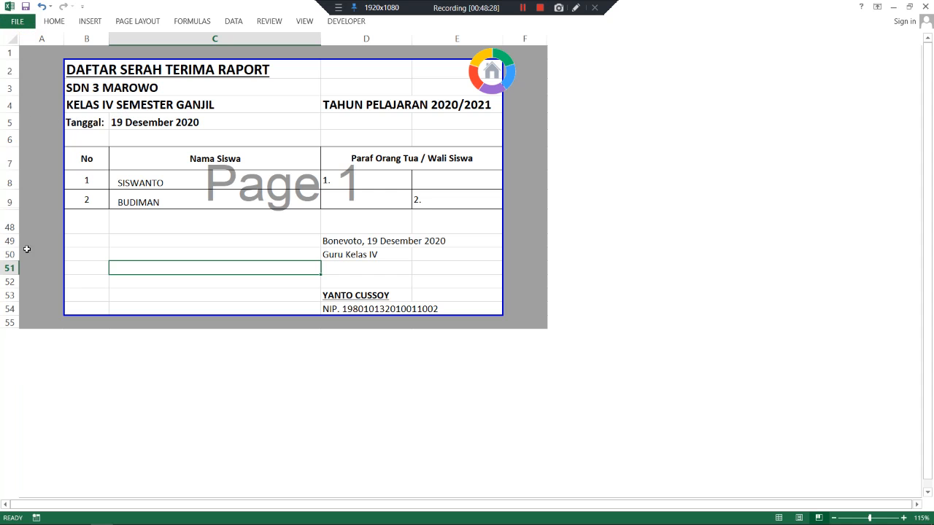
- Unhide rows 9–48 of the handover list, then go back to the RAPOR KURIKULUM 2013 menu
click(96, 227)
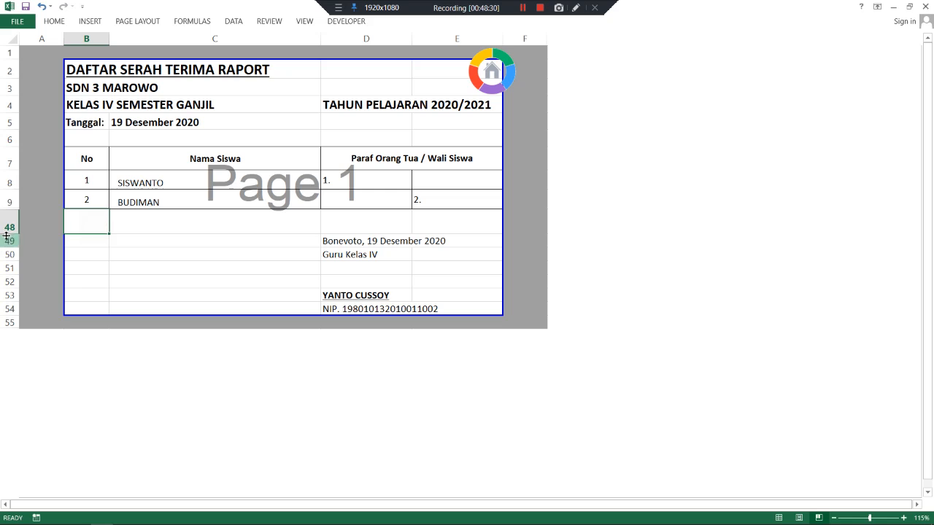
click(5, 198)
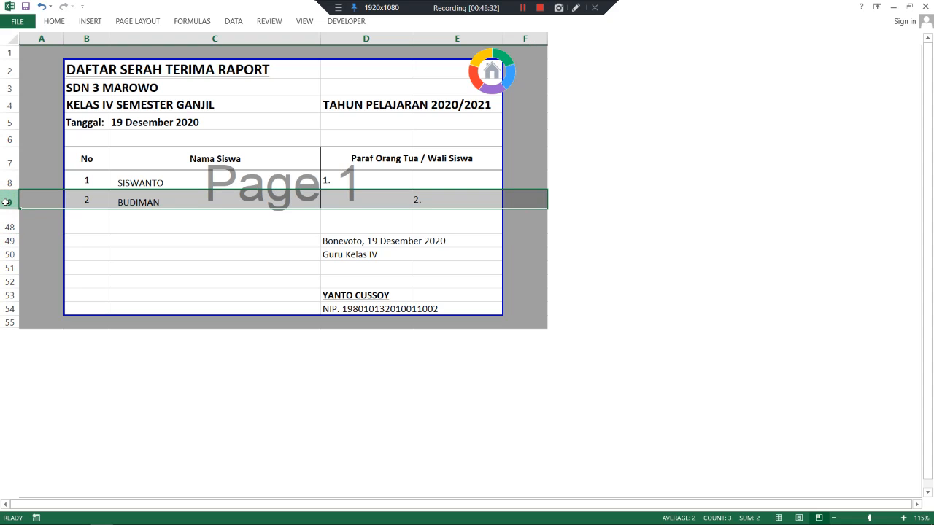
drag(6, 202, 6, 217)
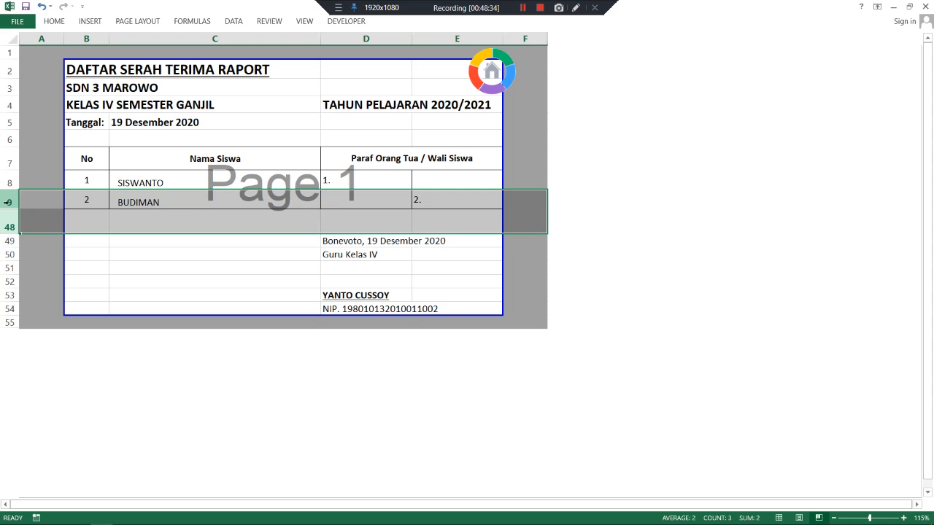
right_click(10, 202)
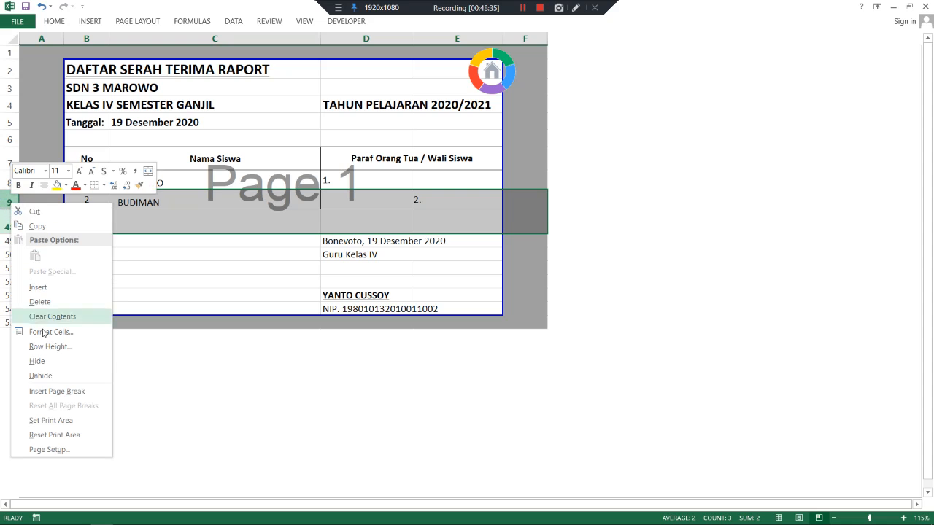
click(40, 375)
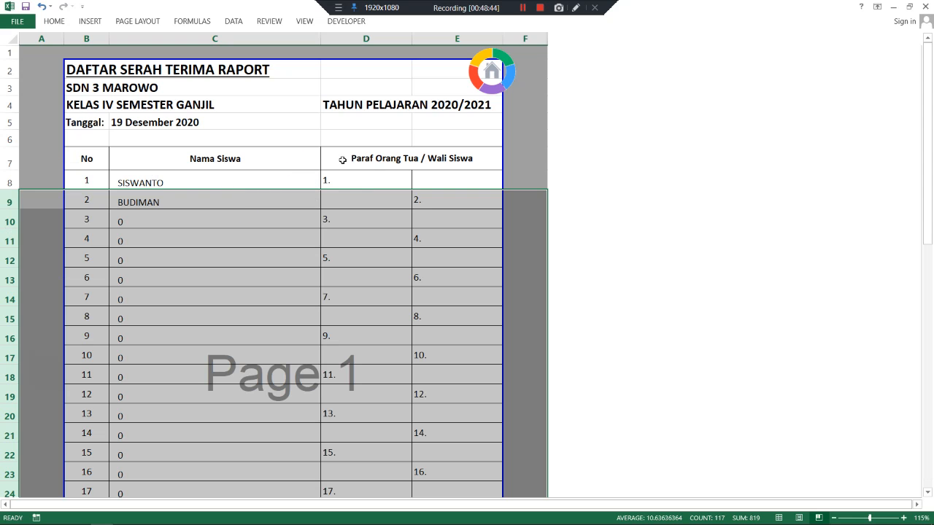
click(491, 71)
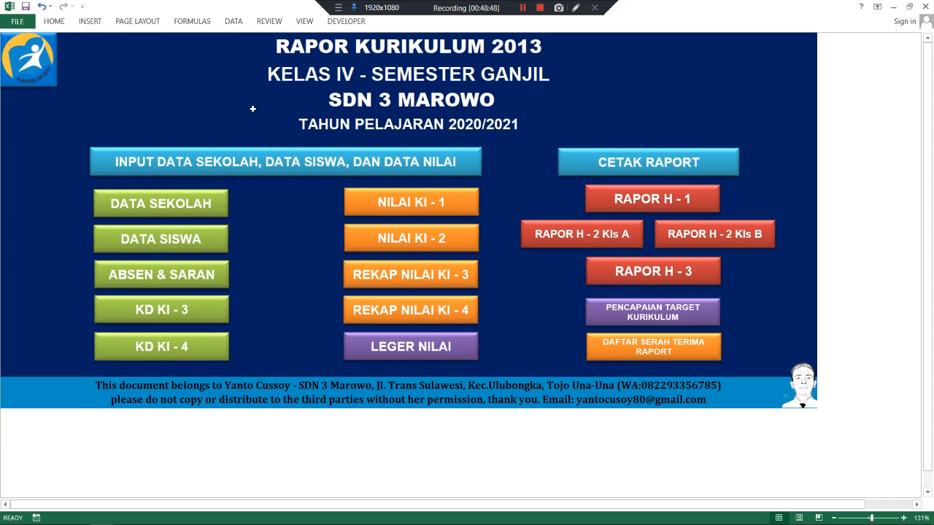
- On DATA SEKOLAH, switch Semester from Ganjil to Genap and return to the main menu
click(169, 207)
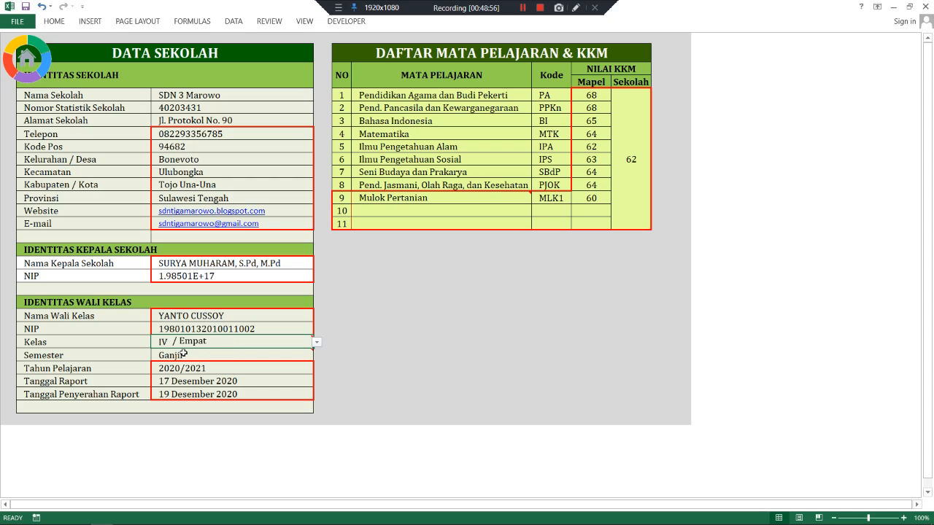
click(217, 355)
mouse_move(297, 345)
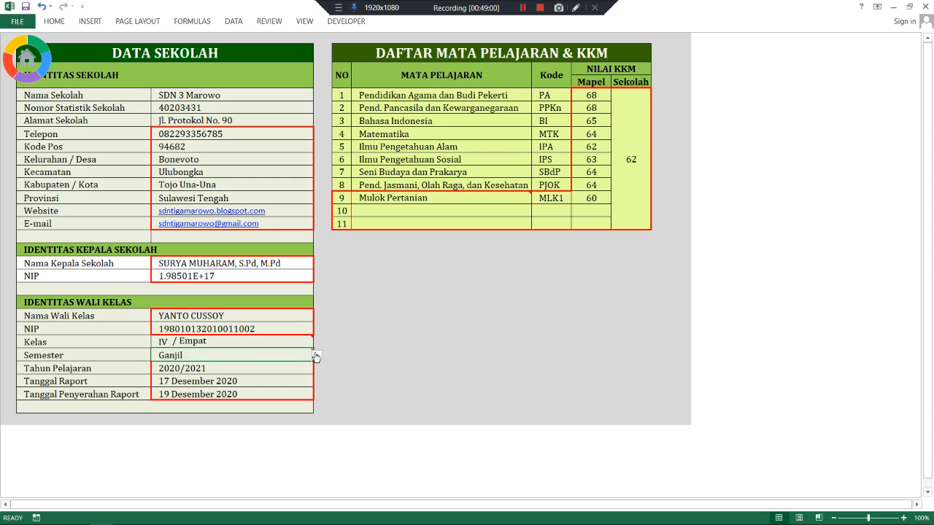
click(316, 355)
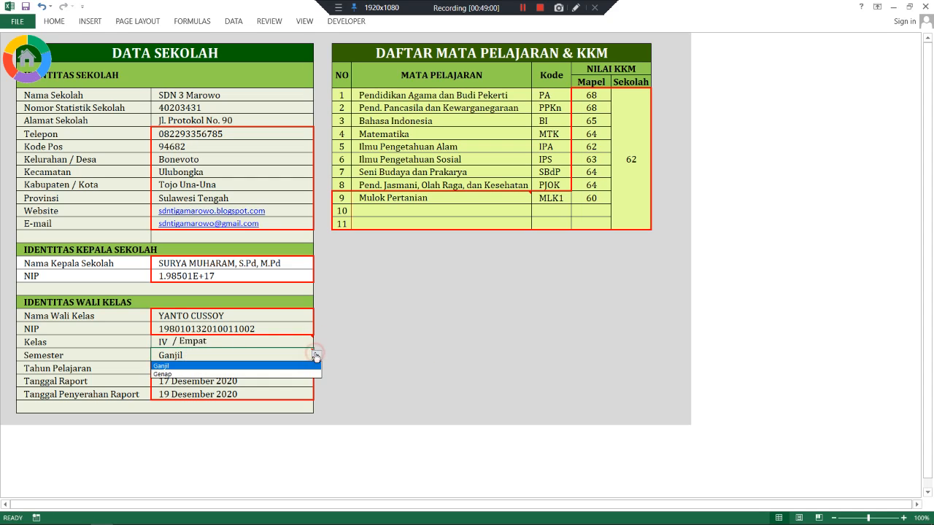
click(237, 374)
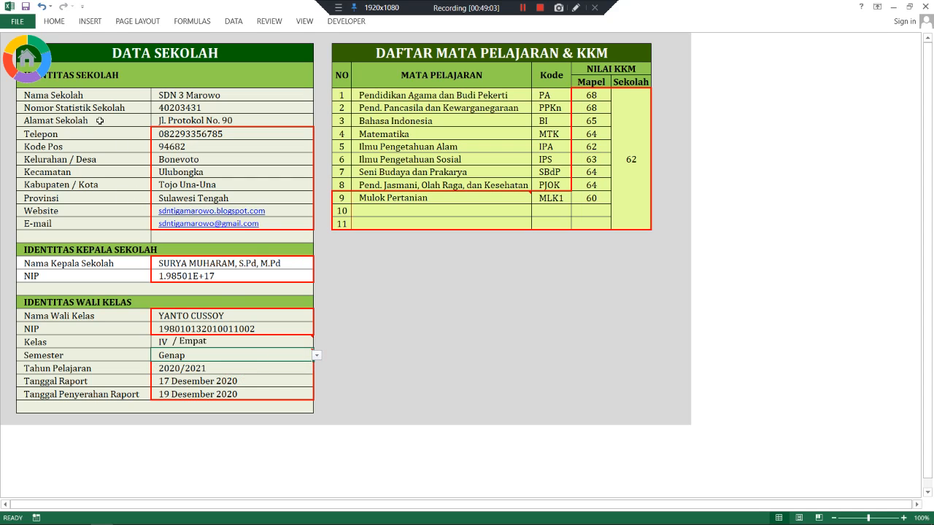
click(224, 354)
click(227, 342)
click(197, 380)
click(180, 355)
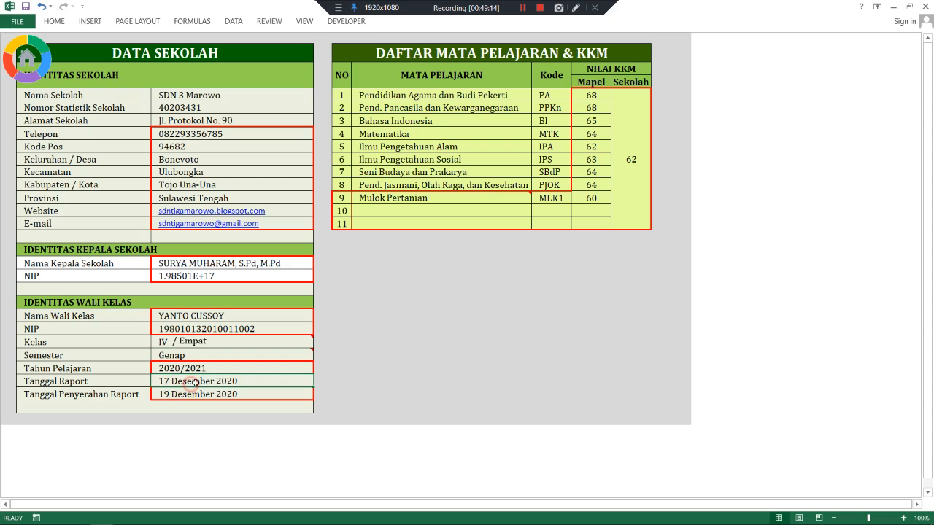
click(27, 61)
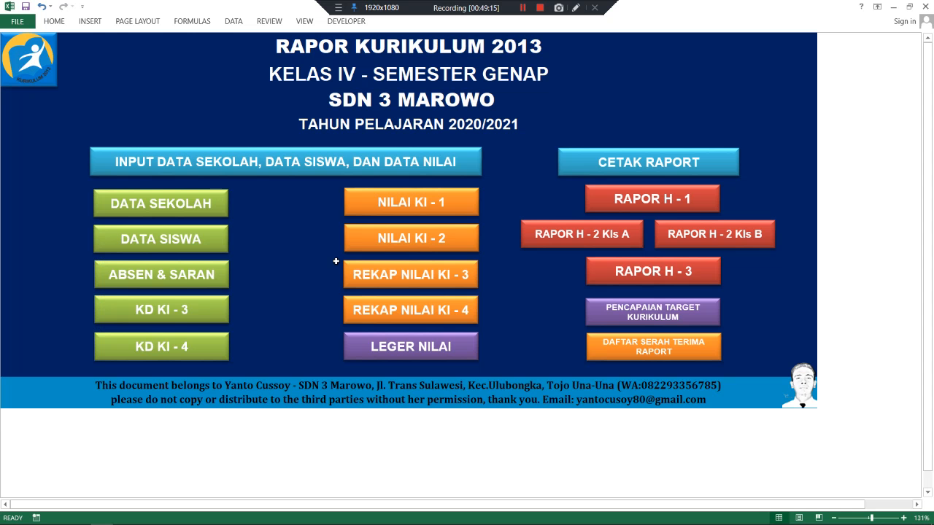
click(175, 275)
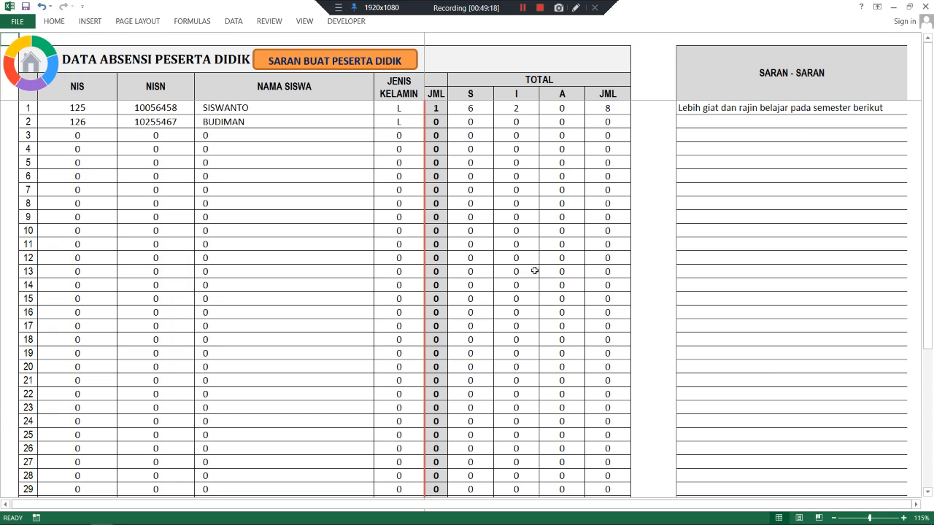
drag(654, 504, 515, 505)
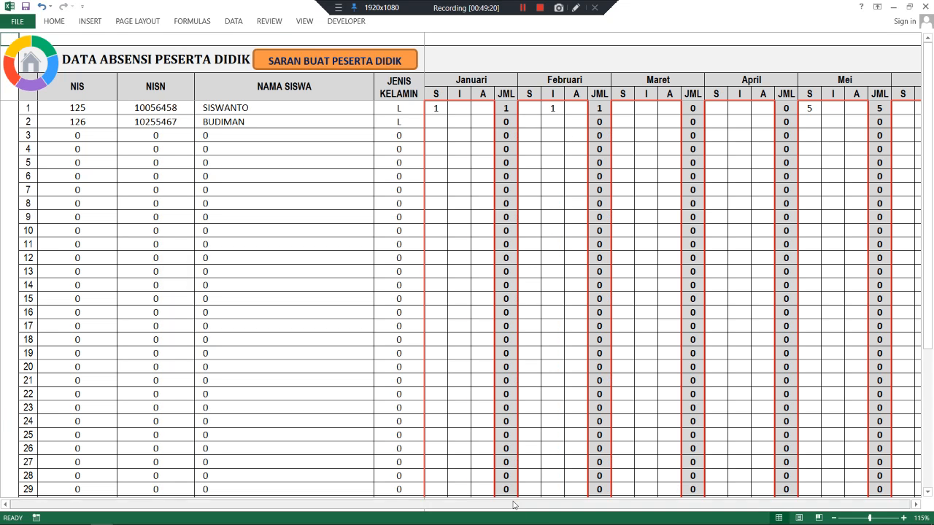
click(455, 107)
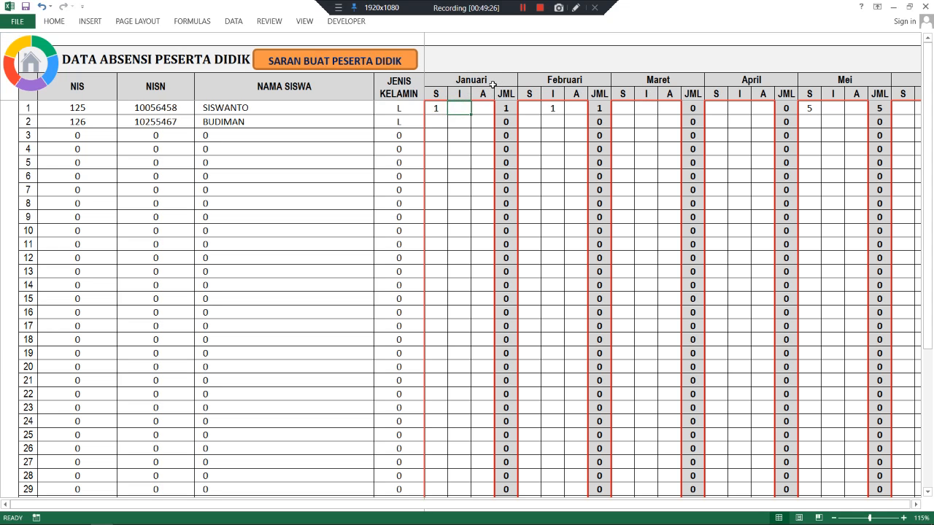
click(37, 62)
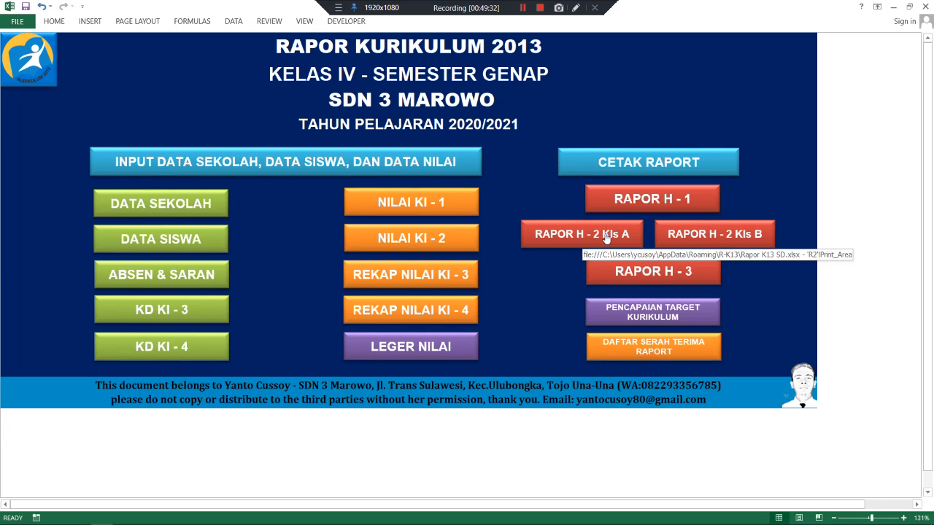
click(606, 238)
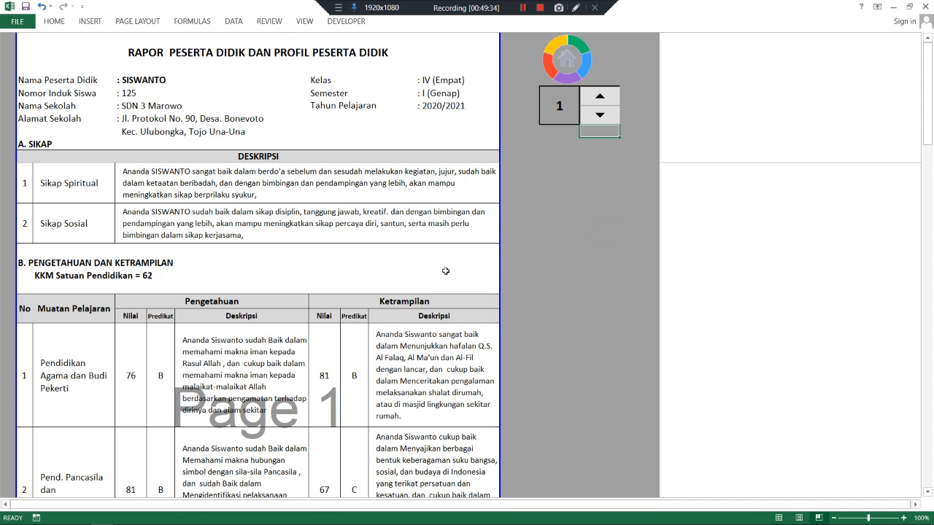
scroll(382, 268, down, 15)
scroll(382, 267, down, 1)
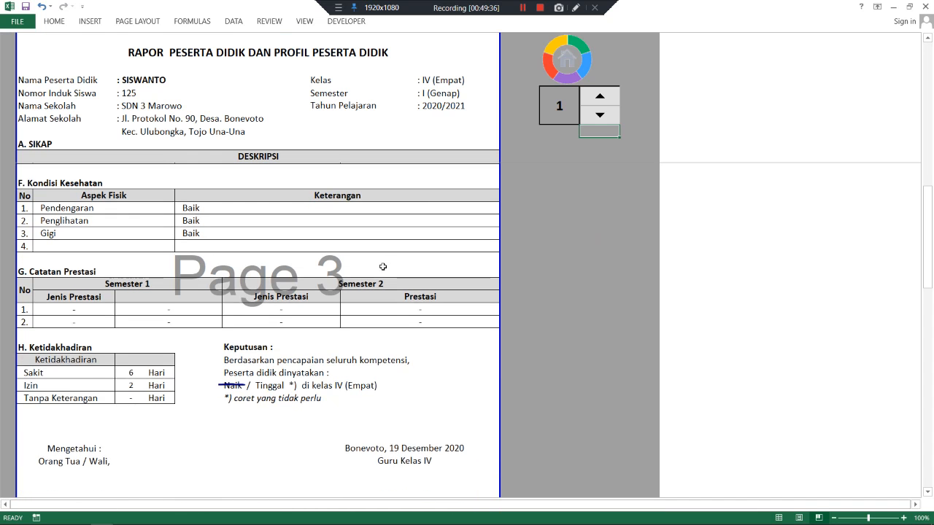
scroll(249, 354, down, 1)
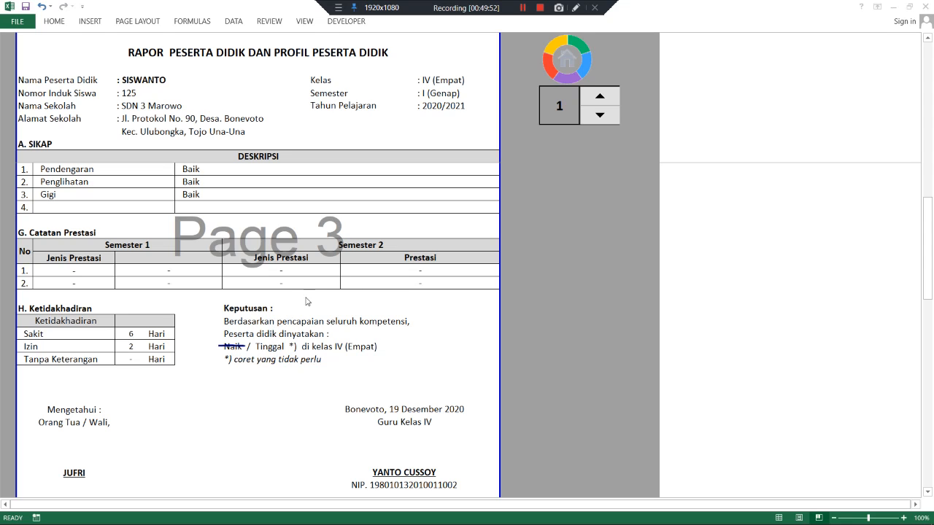
scroll(302, 325, down, 2)
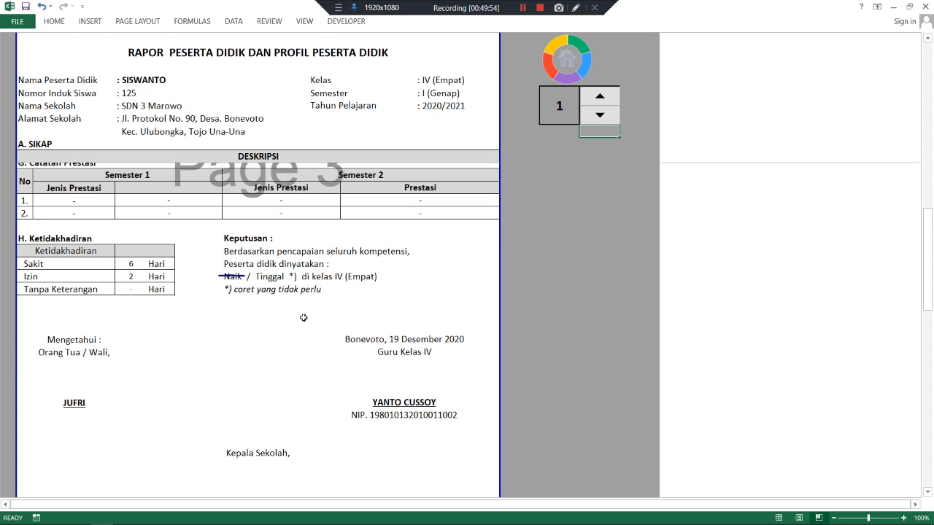
scroll(303, 318, down, 2)
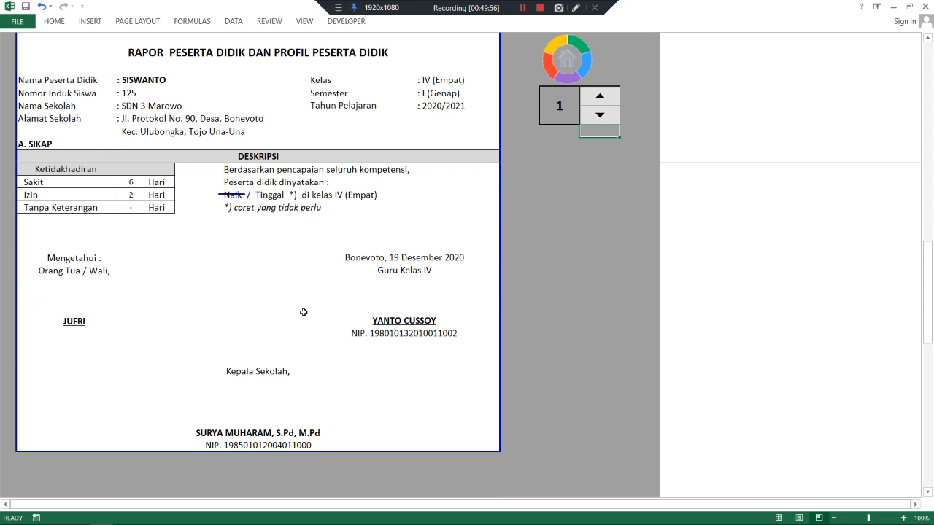
scroll(303, 312, up, 6)
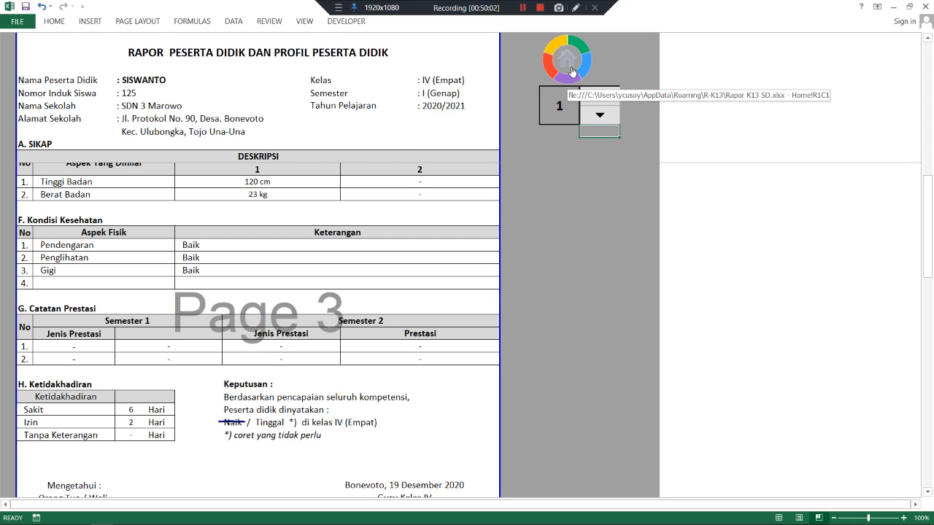
click(572, 71)
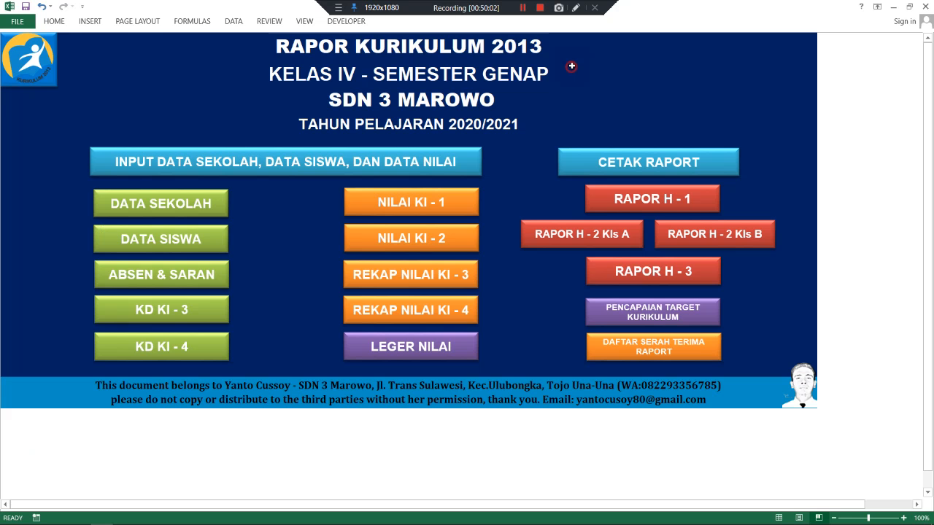
- In DATA SISWA's NK section, set Semester Genap remarks to Naik for student 1 and Tinggal for student 2
click(194, 246)
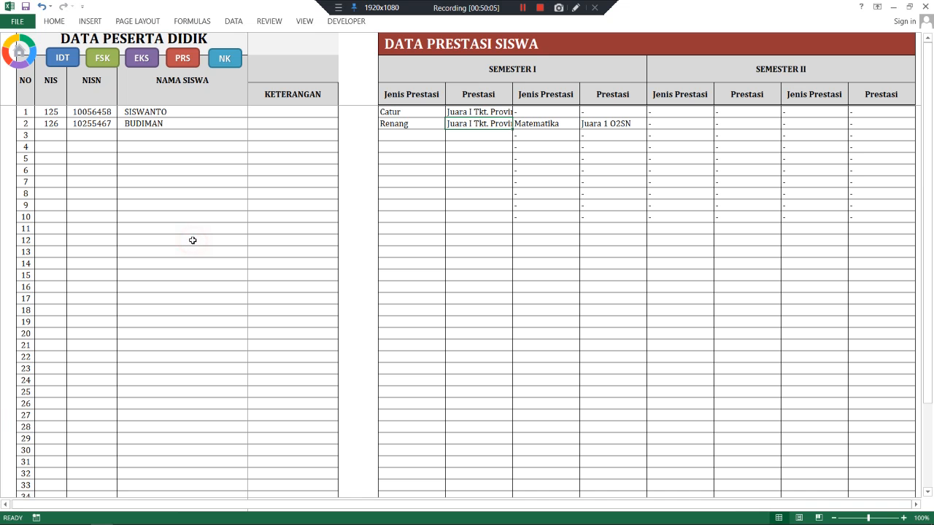
click(225, 58)
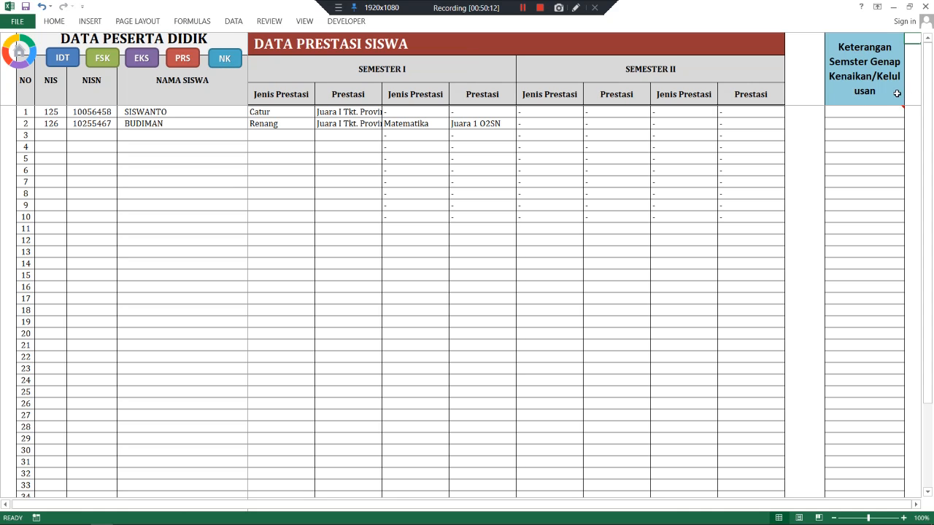
click(886, 113)
click(904, 113)
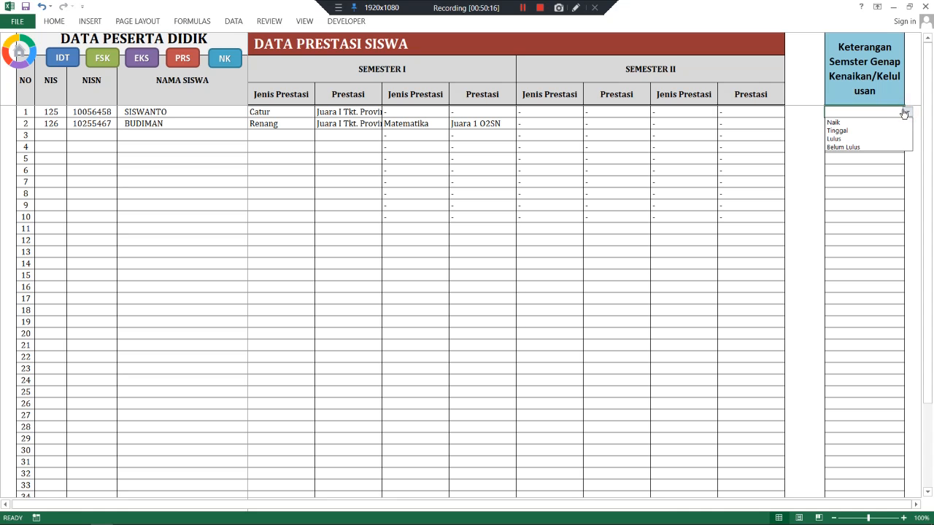
click(864, 123)
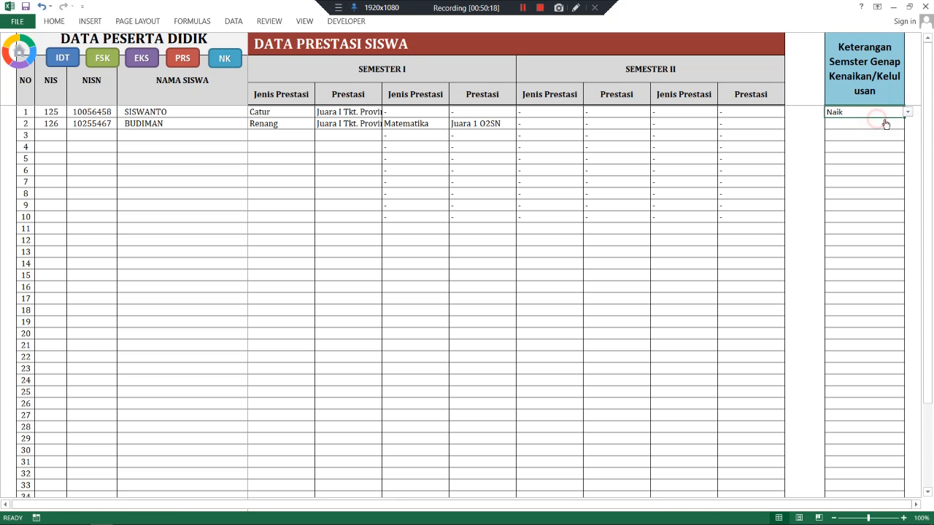
click(901, 125)
click(905, 125)
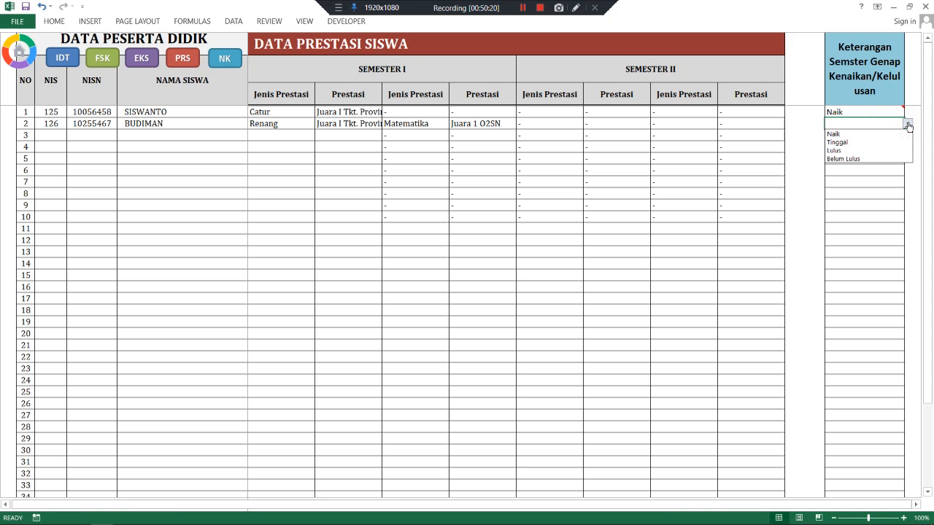
click(880, 143)
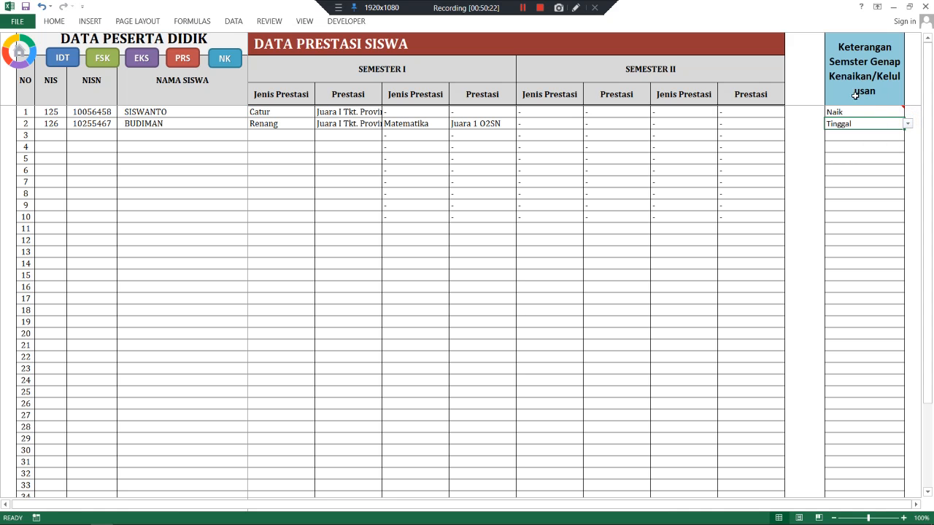
- On RAPOR H-2 Kls A, view student 2, then student 1 (Naik to kelas V), and return home
click(19, 55)
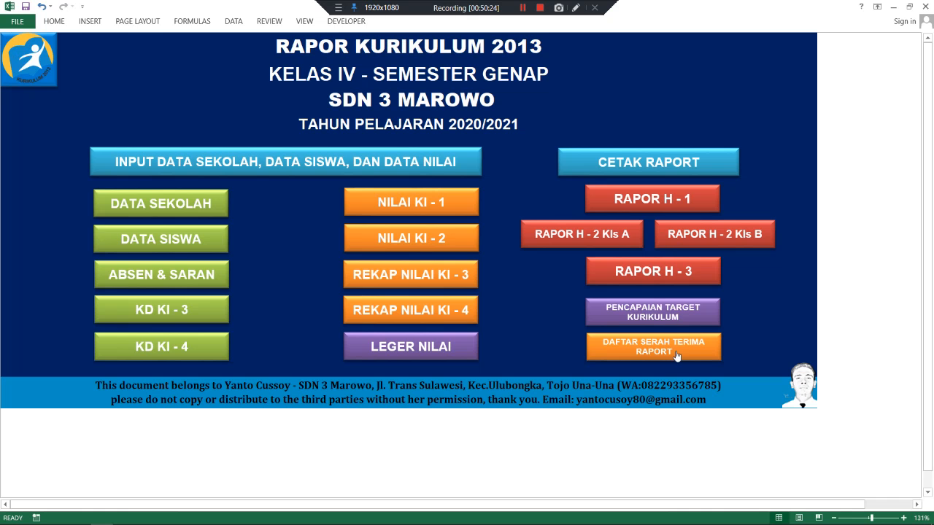
click(591, 234)
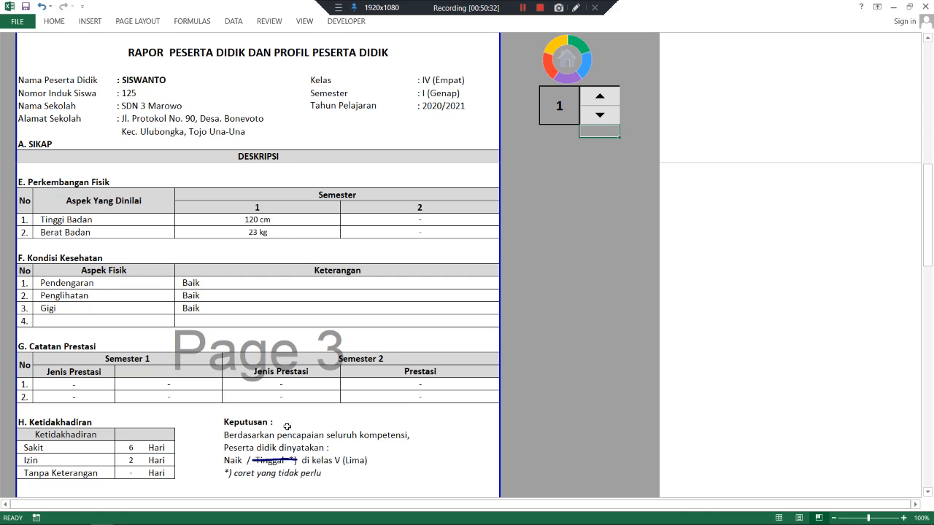
click(595, 98)
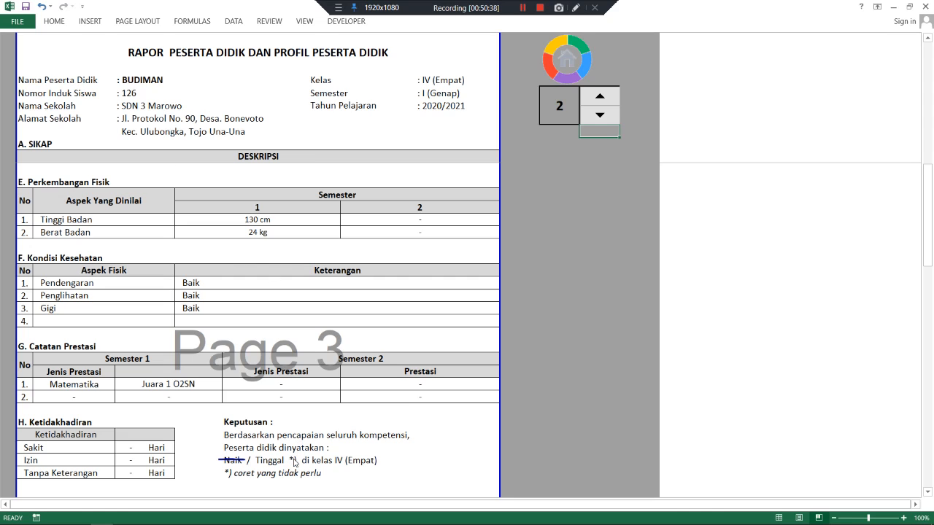
click(599, 114)
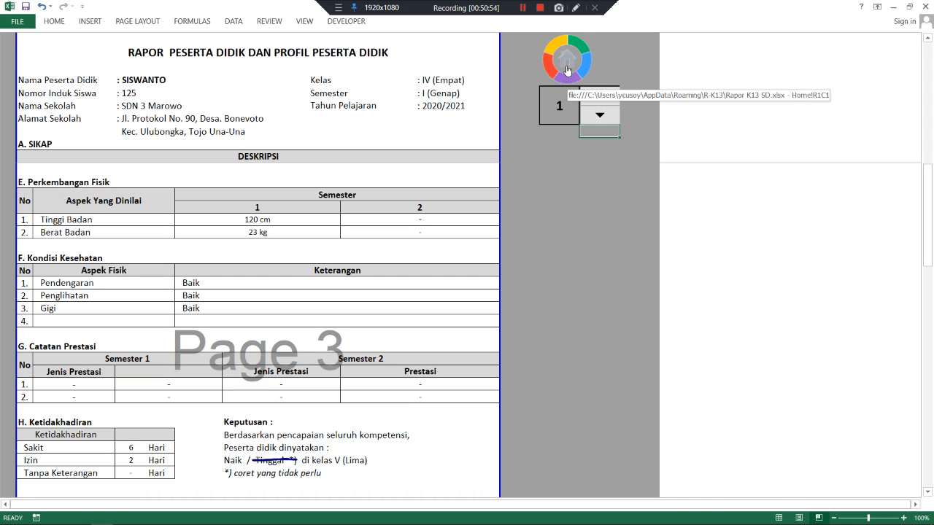
click(566, 70)
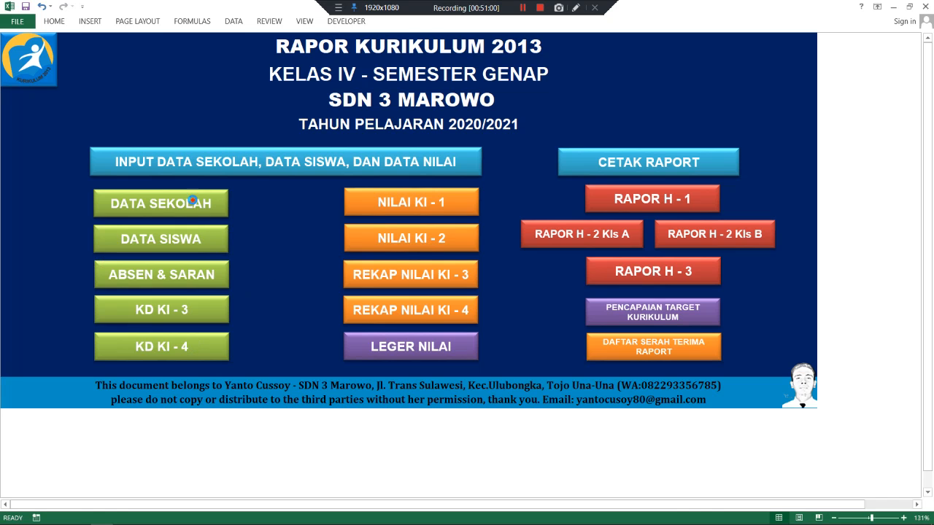
- On DATA SEKOLAH, set Kelas to I / Satu and go back to the main menu
click(192, 202)
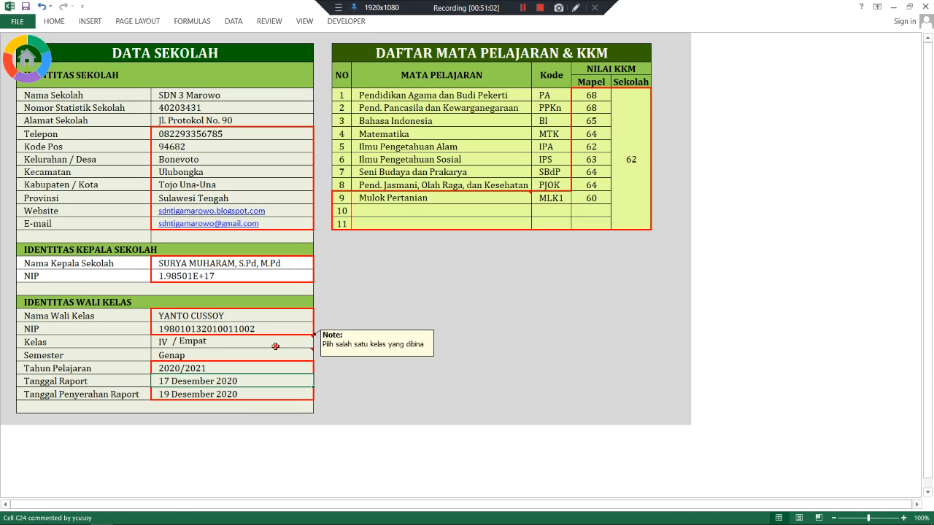
click(309, 344)
click(315, 343)
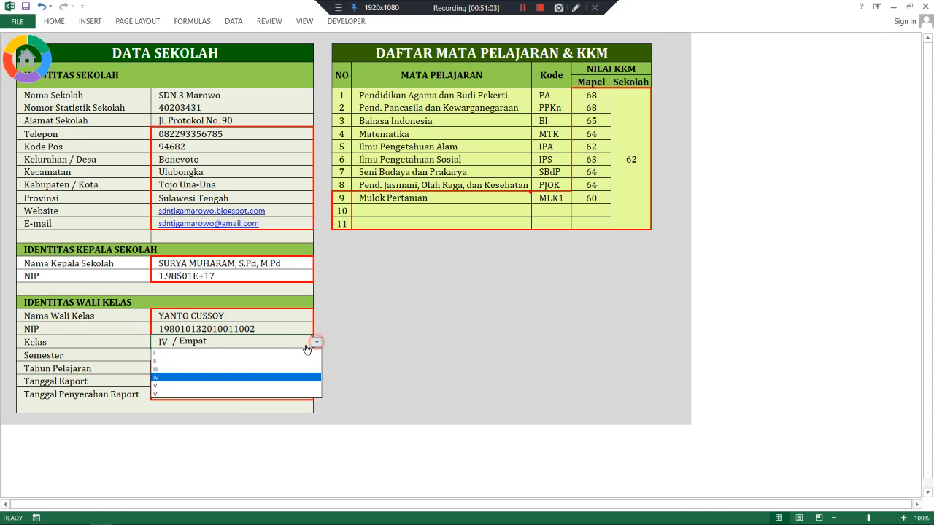
click(228, 398)
click(223, 353)
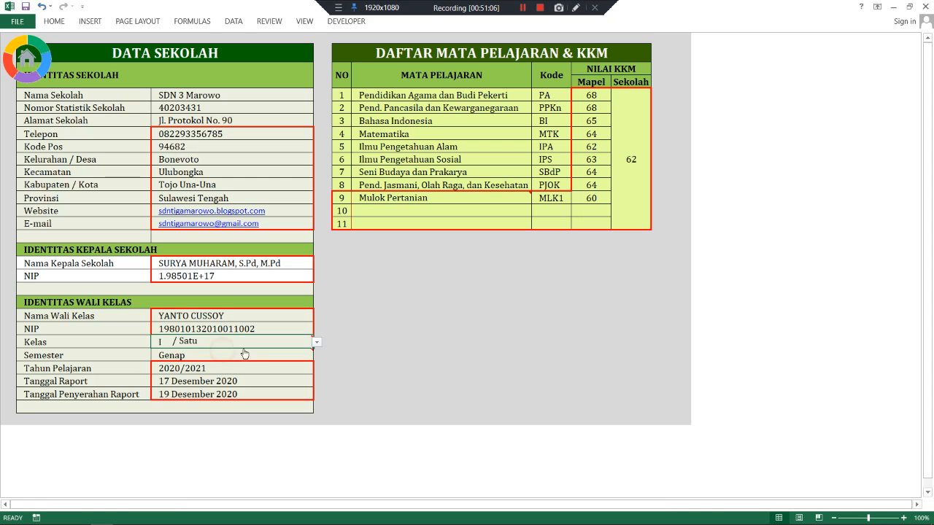
click(32, 75)
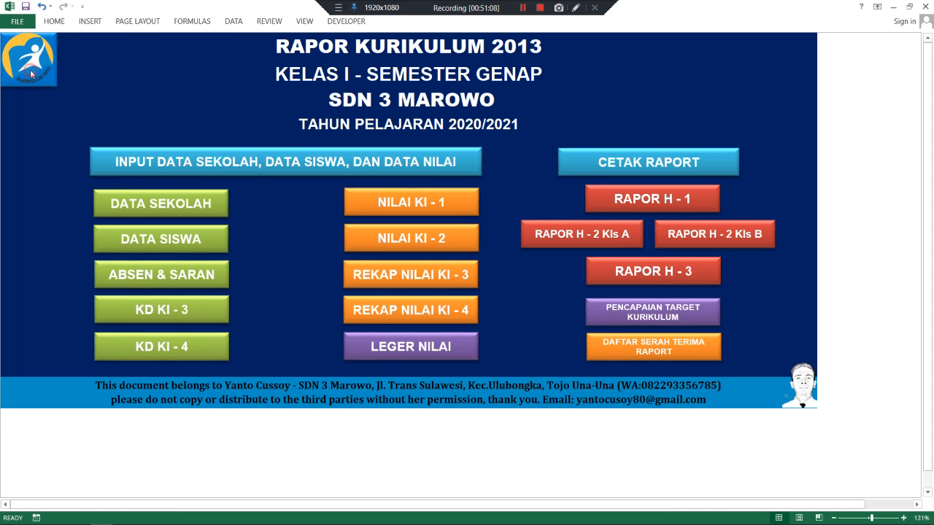
- Scroll the report pages to confirm promotion to kelas II (Dua), then return to the menu
click(631, 278)
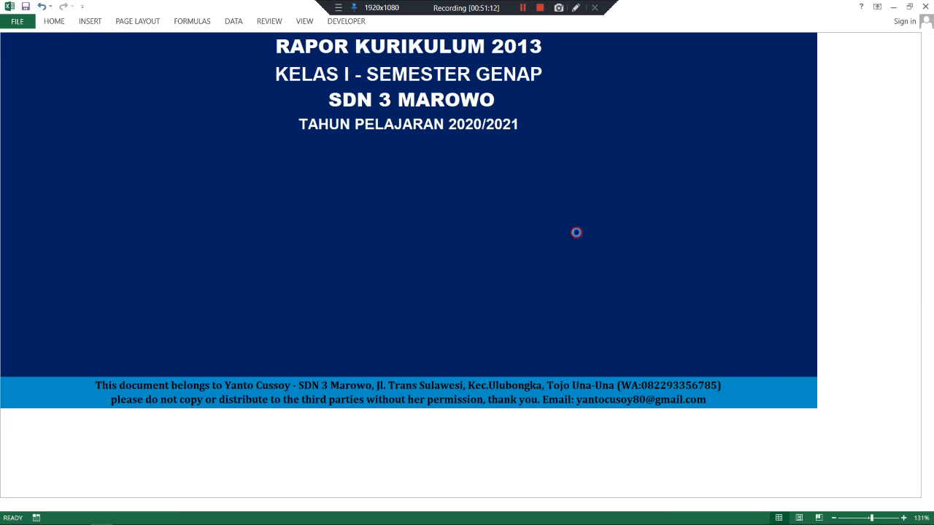
scroll(438, 246, down, 5)
scroll(453, 247, up, 5)
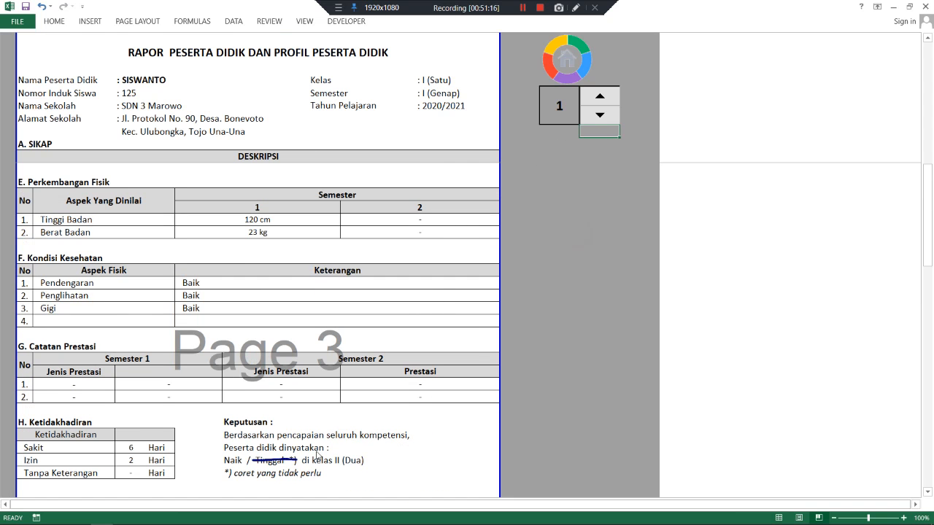
scroll(312, 441, down, 1)
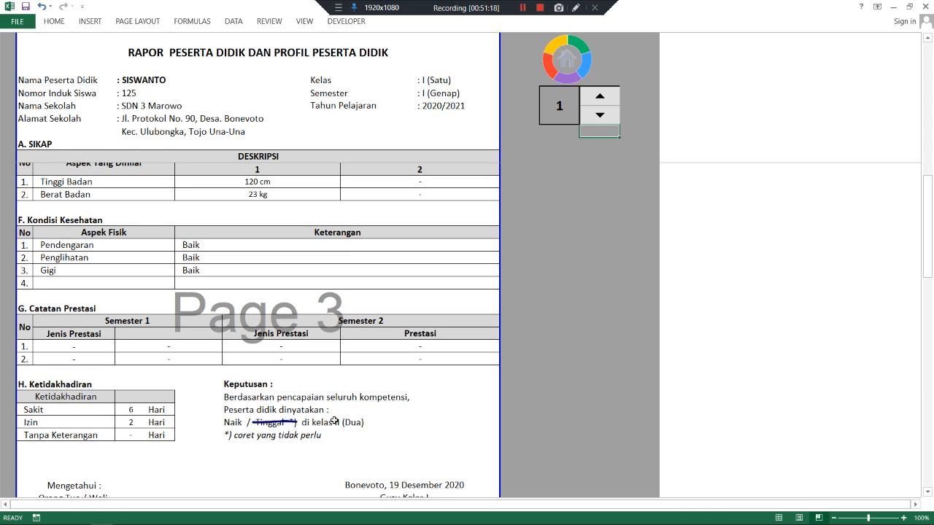
scroll(368, 412, up, 1)
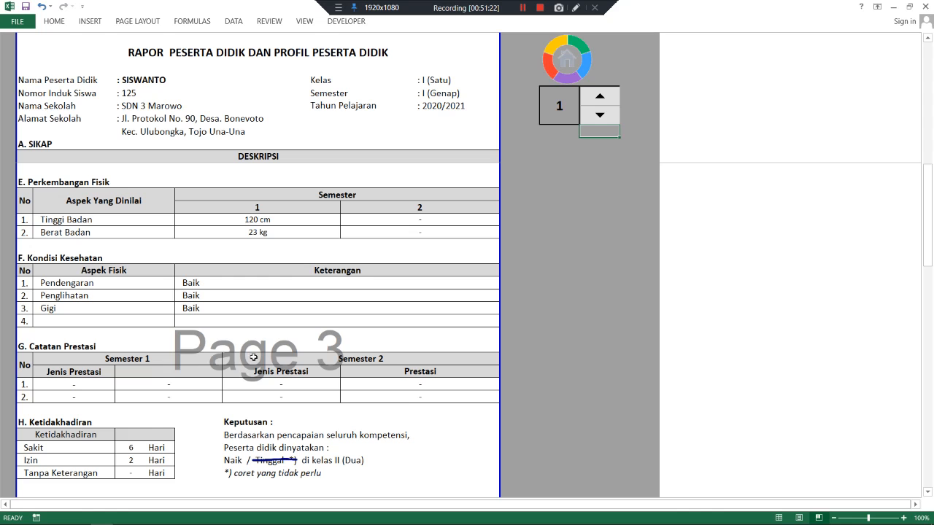
click(570, 69)
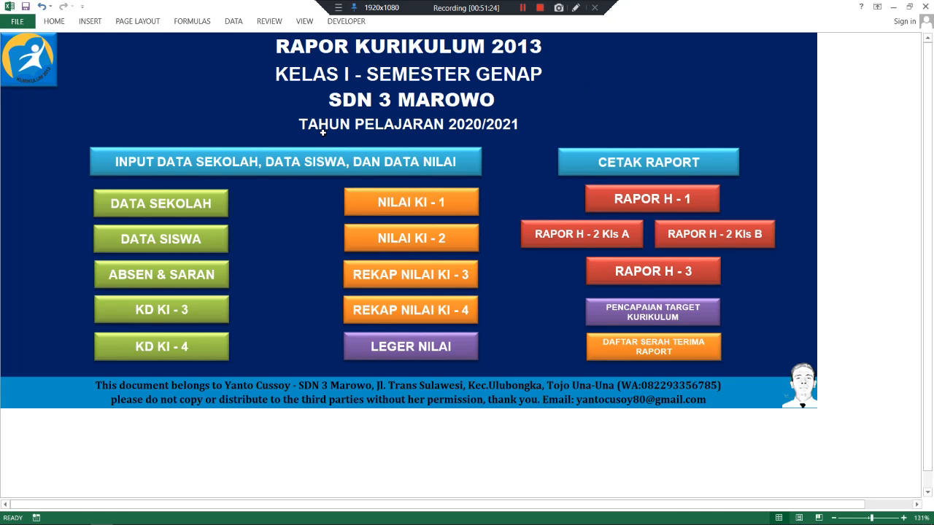
- On DATA SISWA, set the decision to Lulus for student 1 and Belum Lulus for student 2
click(198, 238)
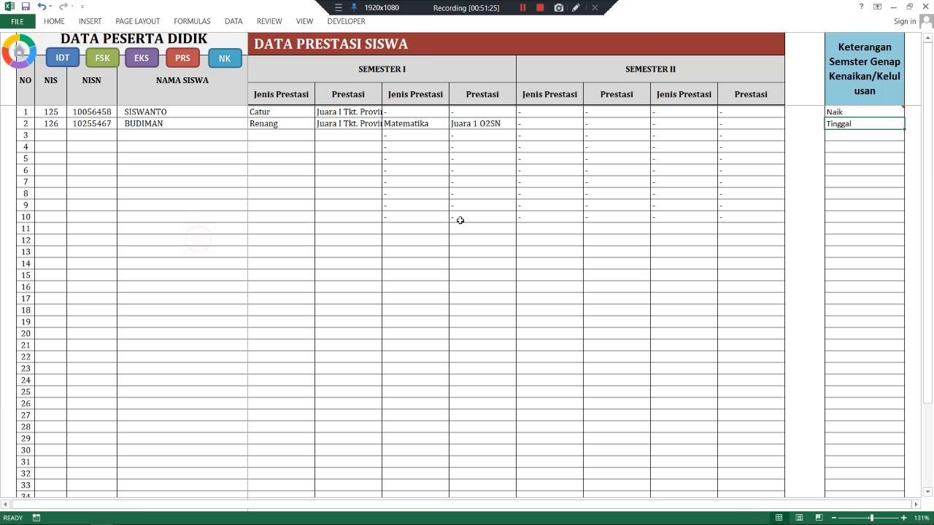
click(874, 112)
click(906, 111)
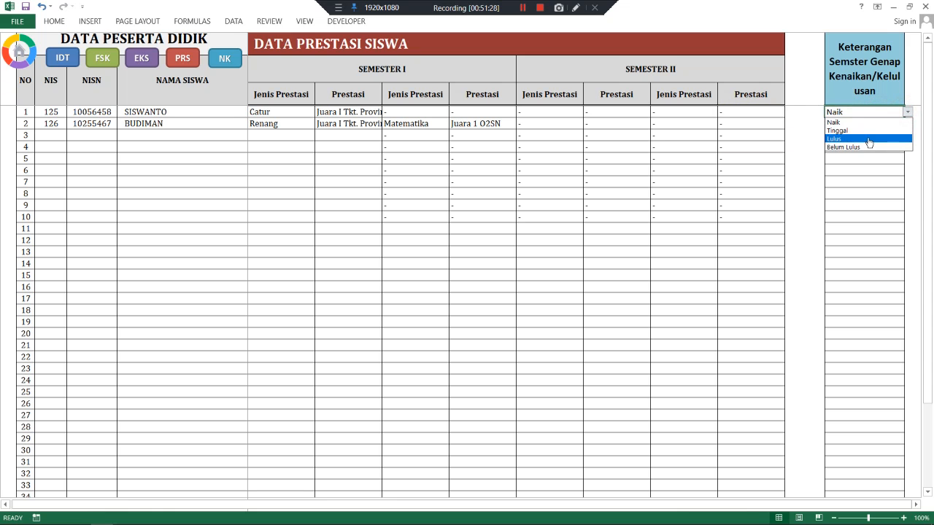
click(868, 138)
key(Return)
click(906, 124)
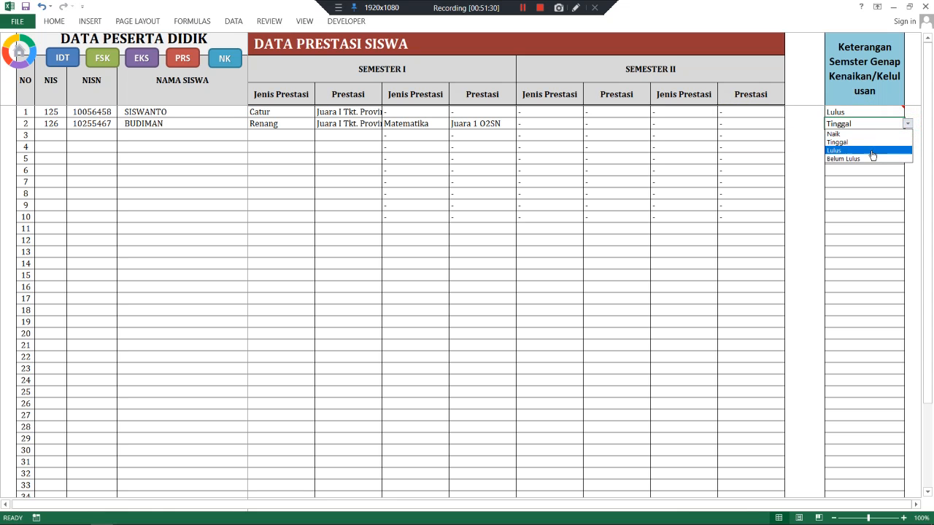
click(864, 157)
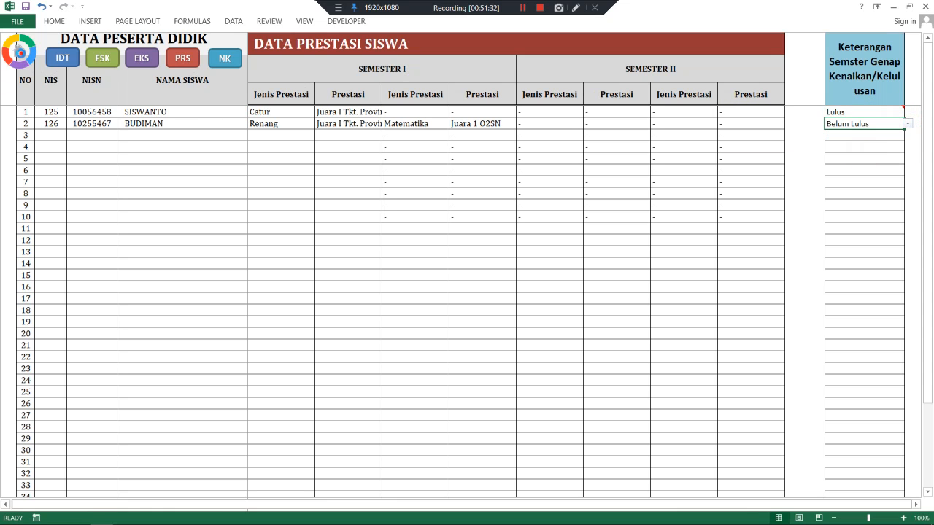
- Check students 2 and 1 on RAPOR H-2 Kls A, then open the DATA SEKOLAH sheet
click(20, 53)
click(592, 230)
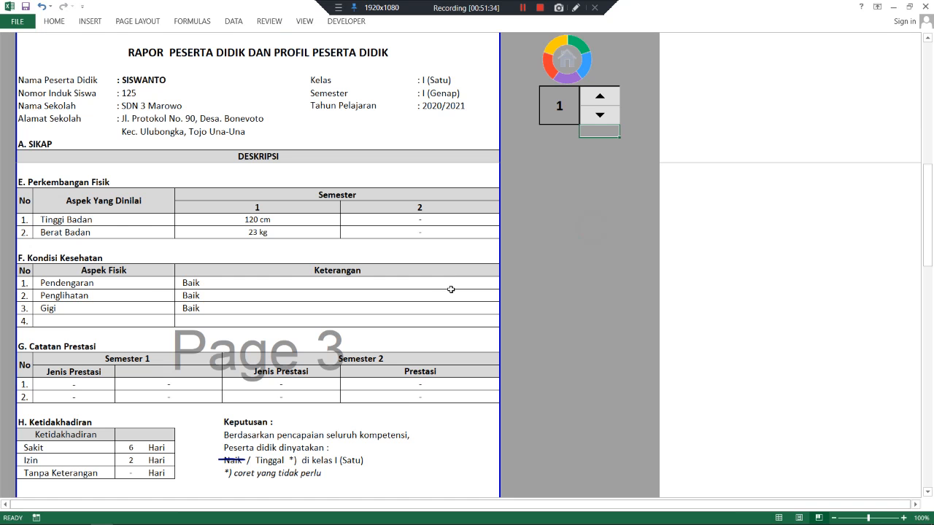
click(602, 106)
click(602, 115)
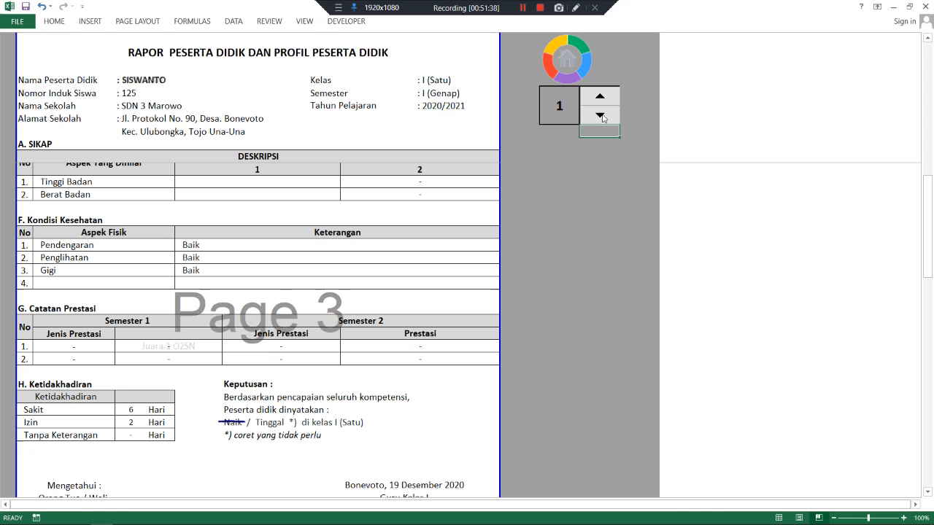
scroll(394, 279, down, 2)
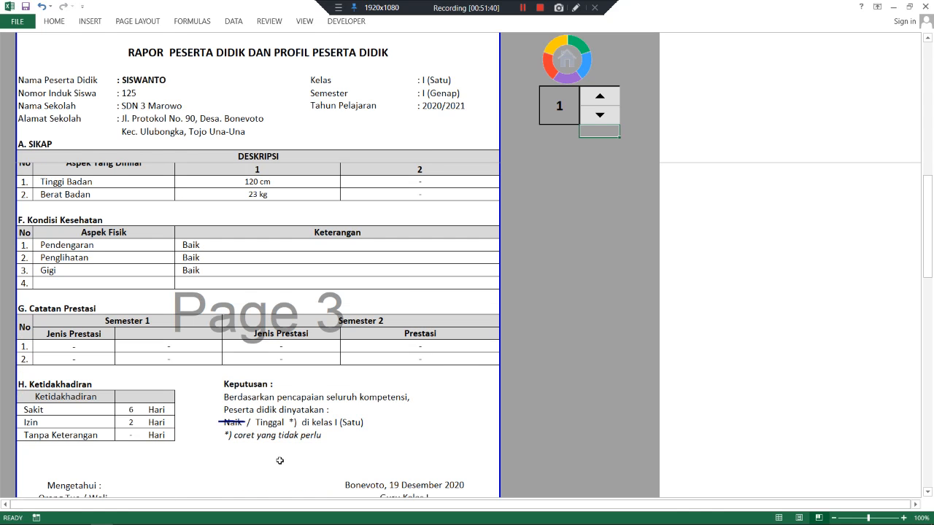
click(560, 54)
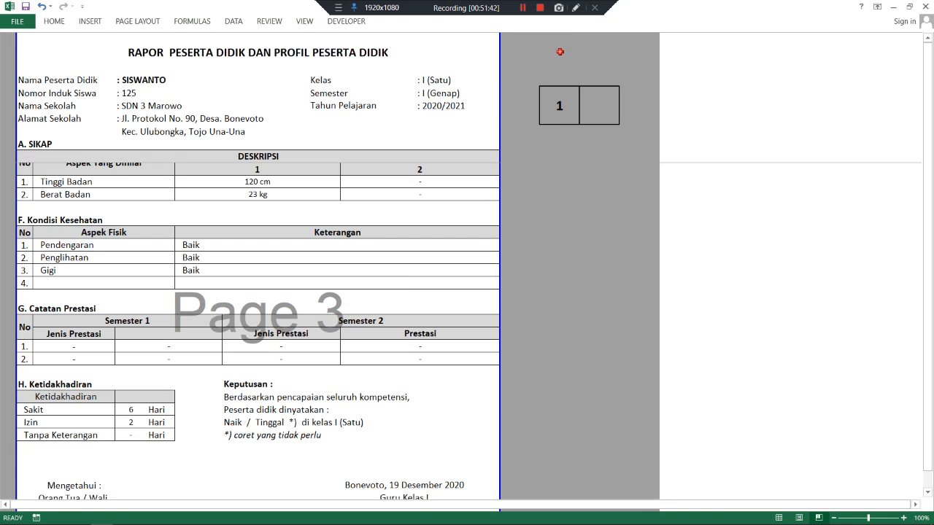
click(141, 203)
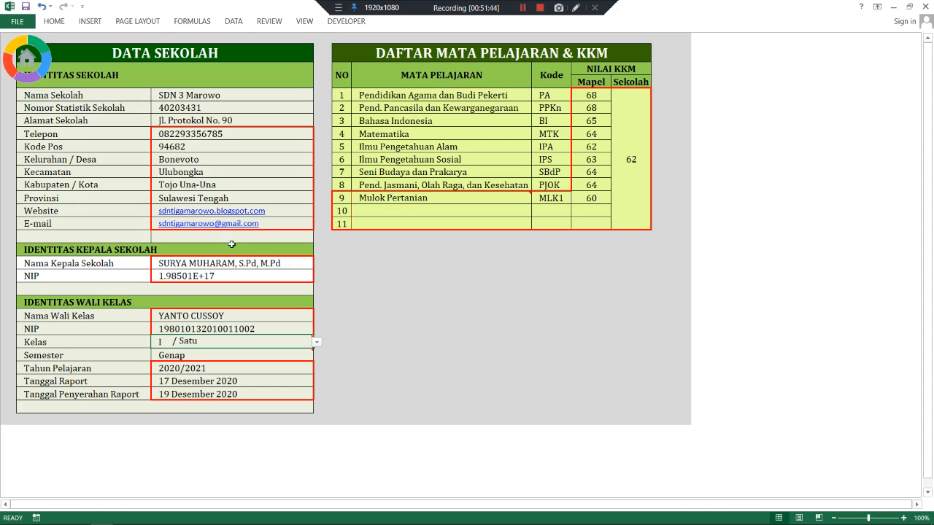
- On DATA SEKOLAH, set Kelas to VI / Enam and return to the main menu
click(522, 8)
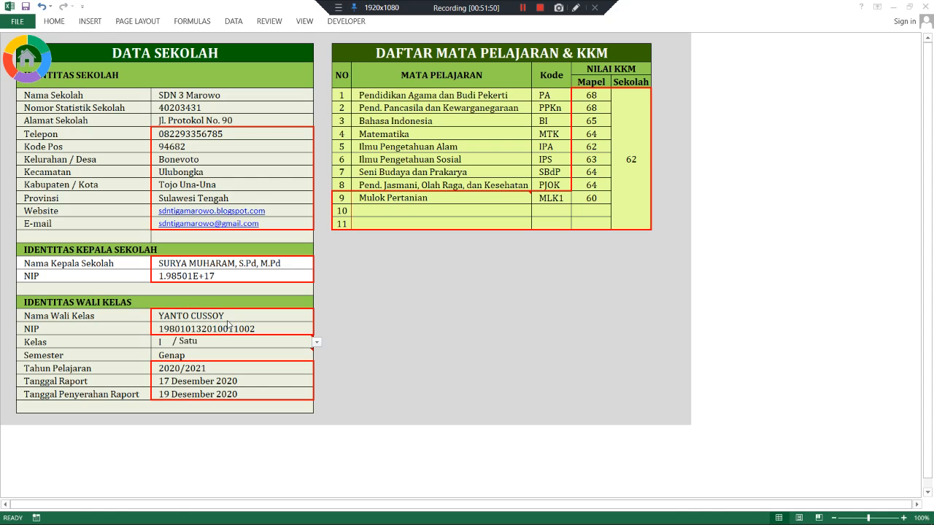
click(208, 343)
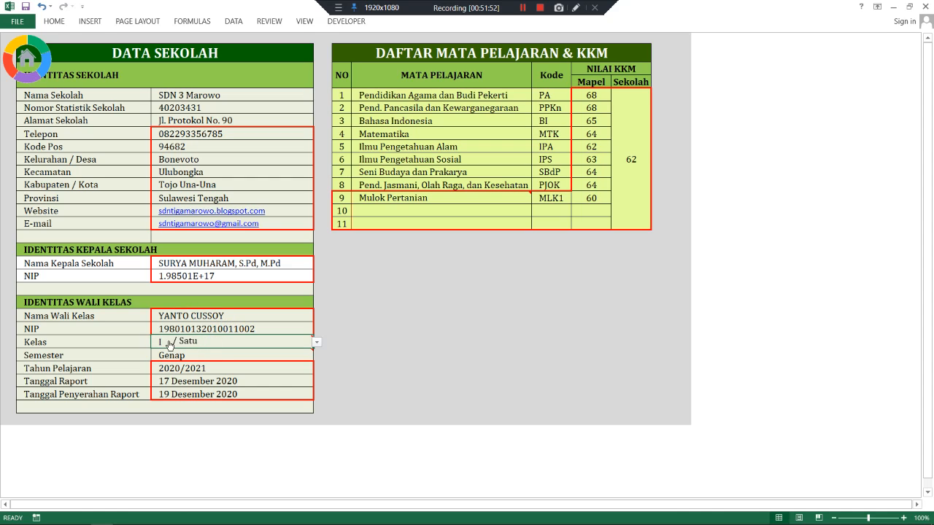
key(alt+Down)
click(156, 394)
click(31, 58)
- View the second student's graduation decision on RAPOR H-2 Kls A, then go back home
click(541, 236)
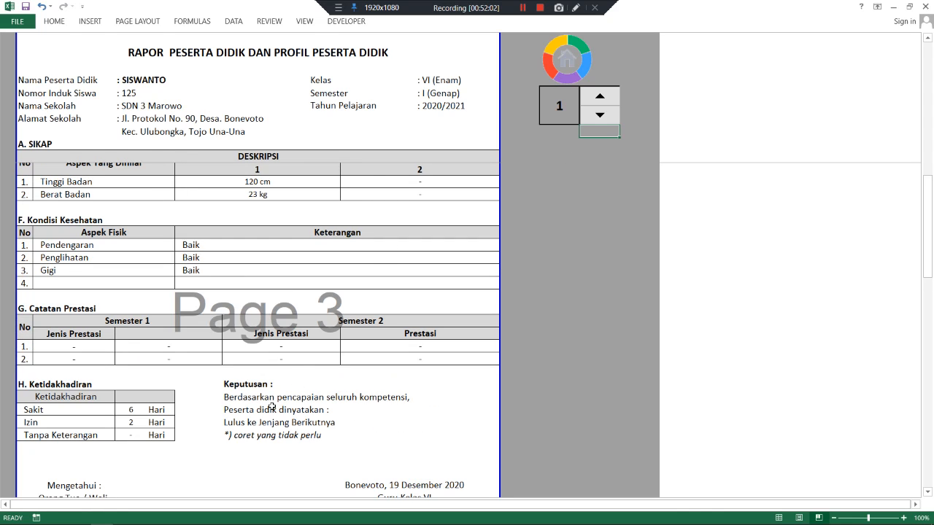
click(599, 95)
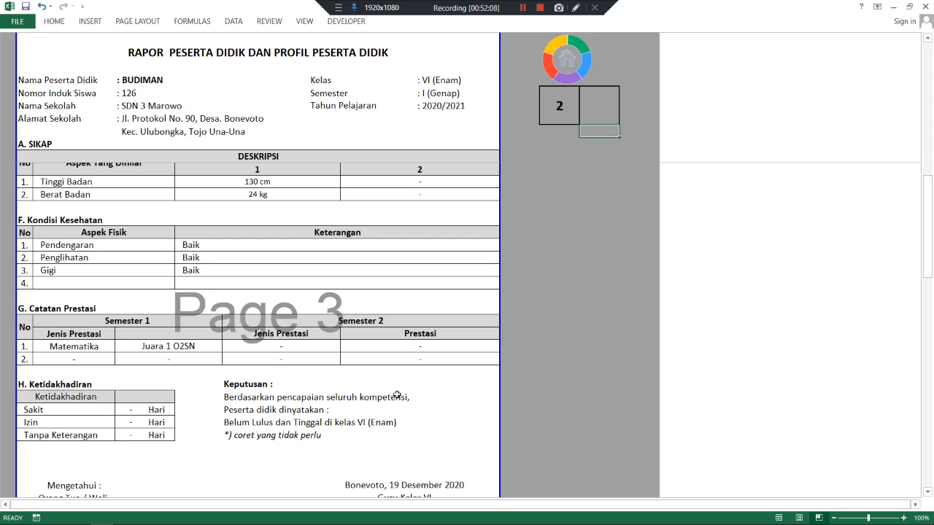
scroll(380, 407, up, 3)
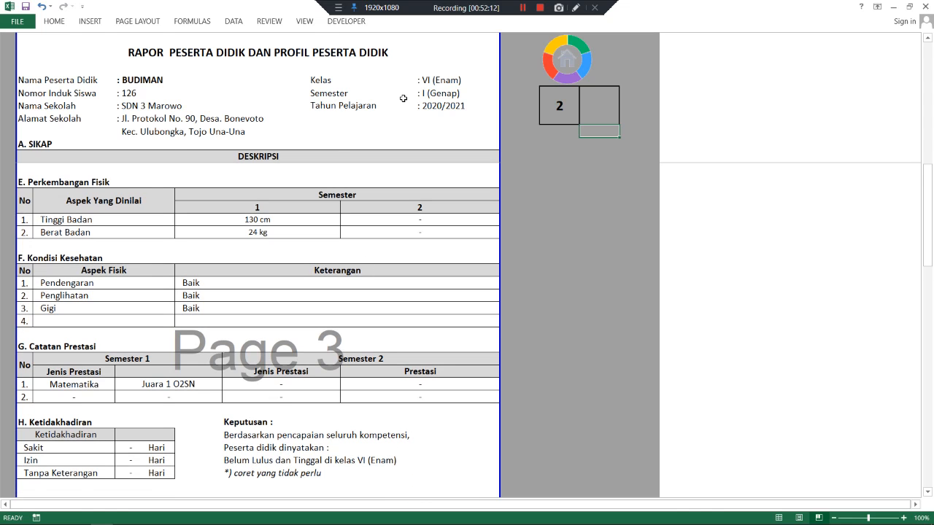
click(560, 72)
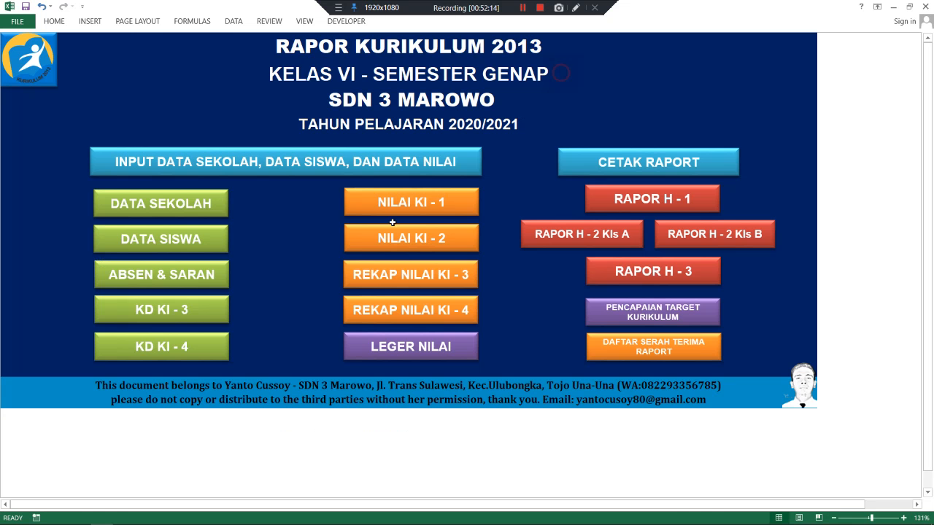